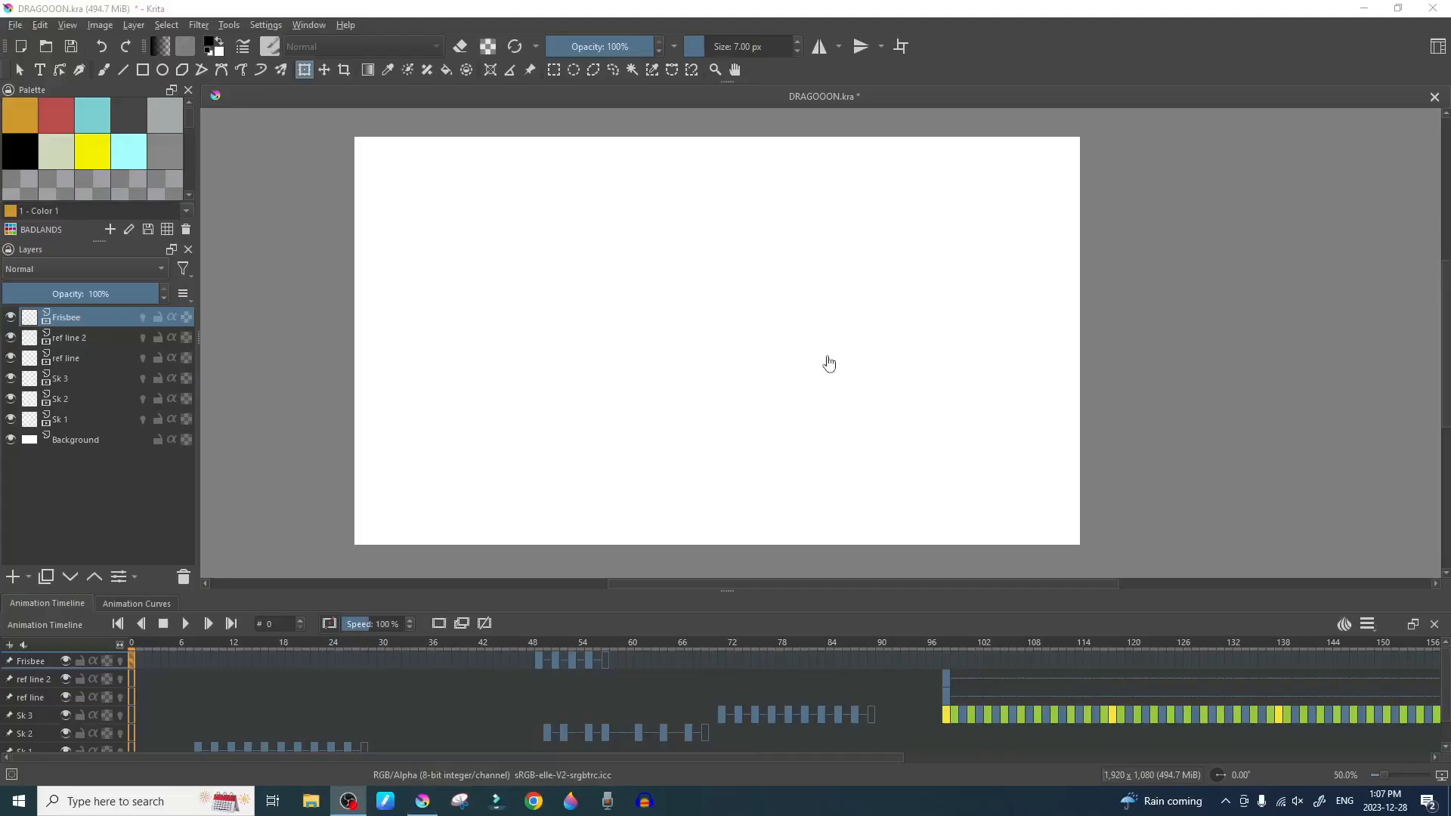
Step: Enlarge the animation timeline area so that the Sk 1 track fits in view
scroll(557, 544, "up", 1)
scroll(561, 543, "down", 1)
scroll(559, 546, "down", 1)
scroll(570, 539, "up", 1)
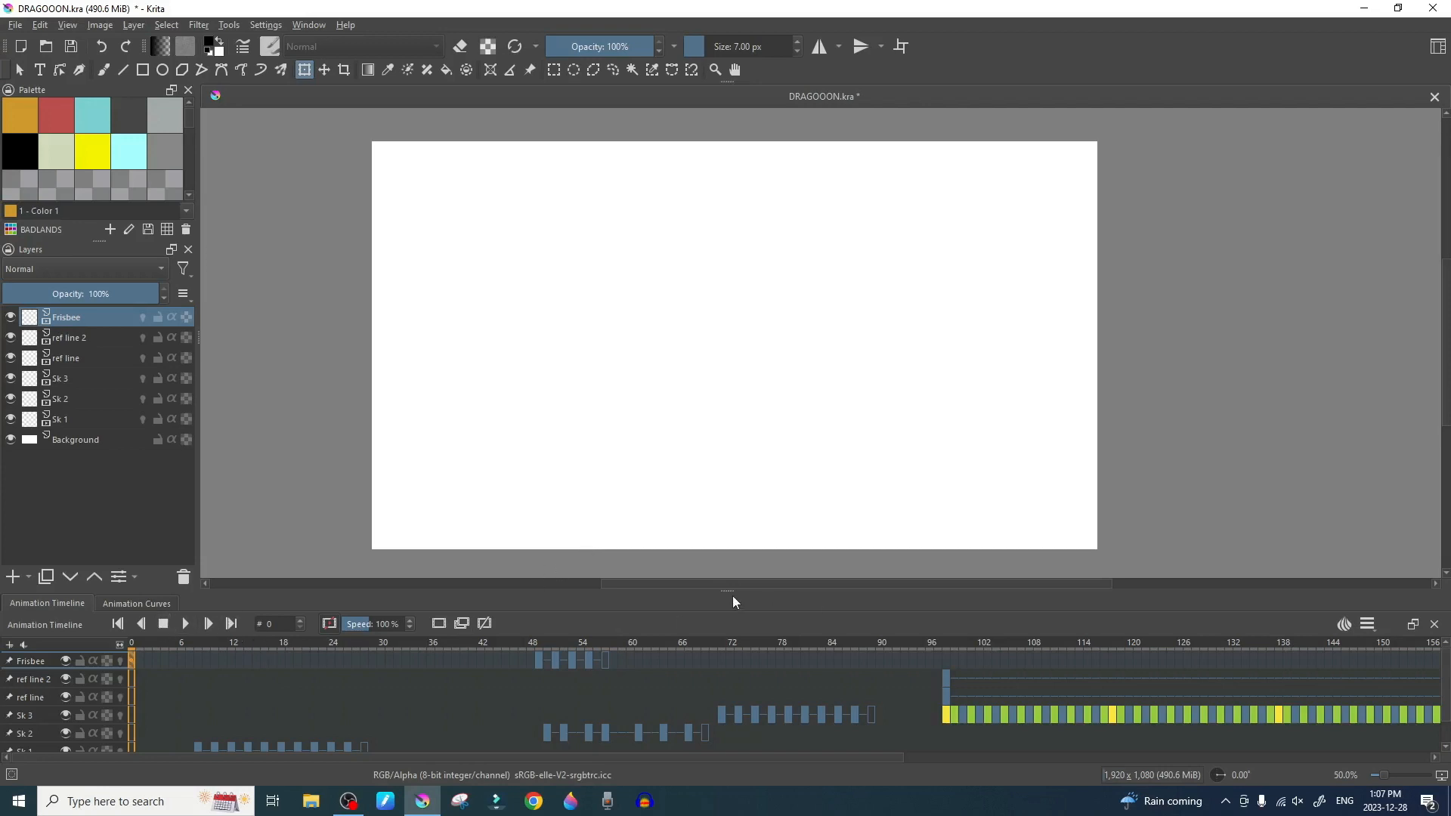
left_click_drag(732, 592, 733, 576)
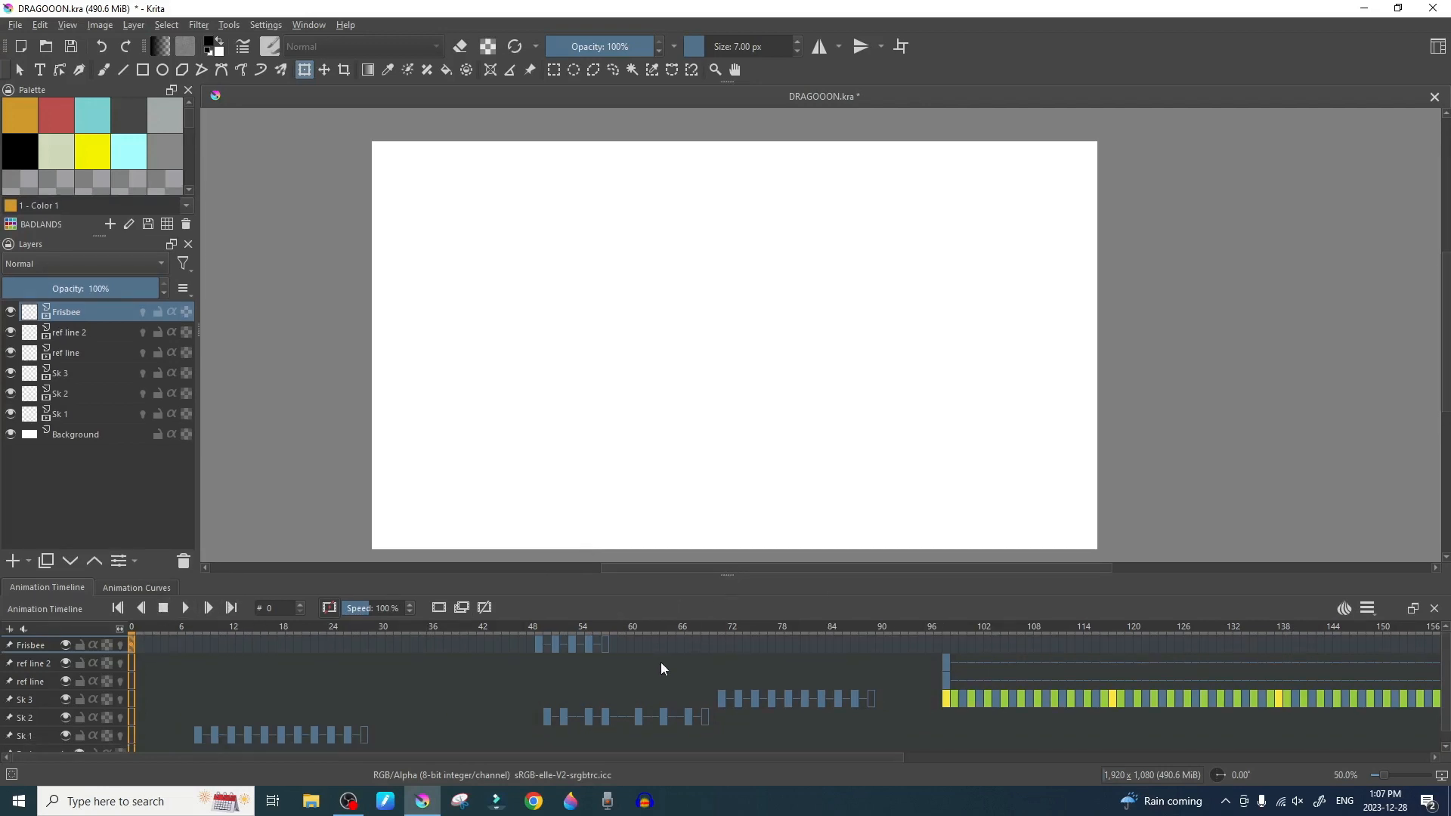
Step: Play the whole animation from frame 0 to review all the sketched scenes, and stop the playback
left_click(183, 613)
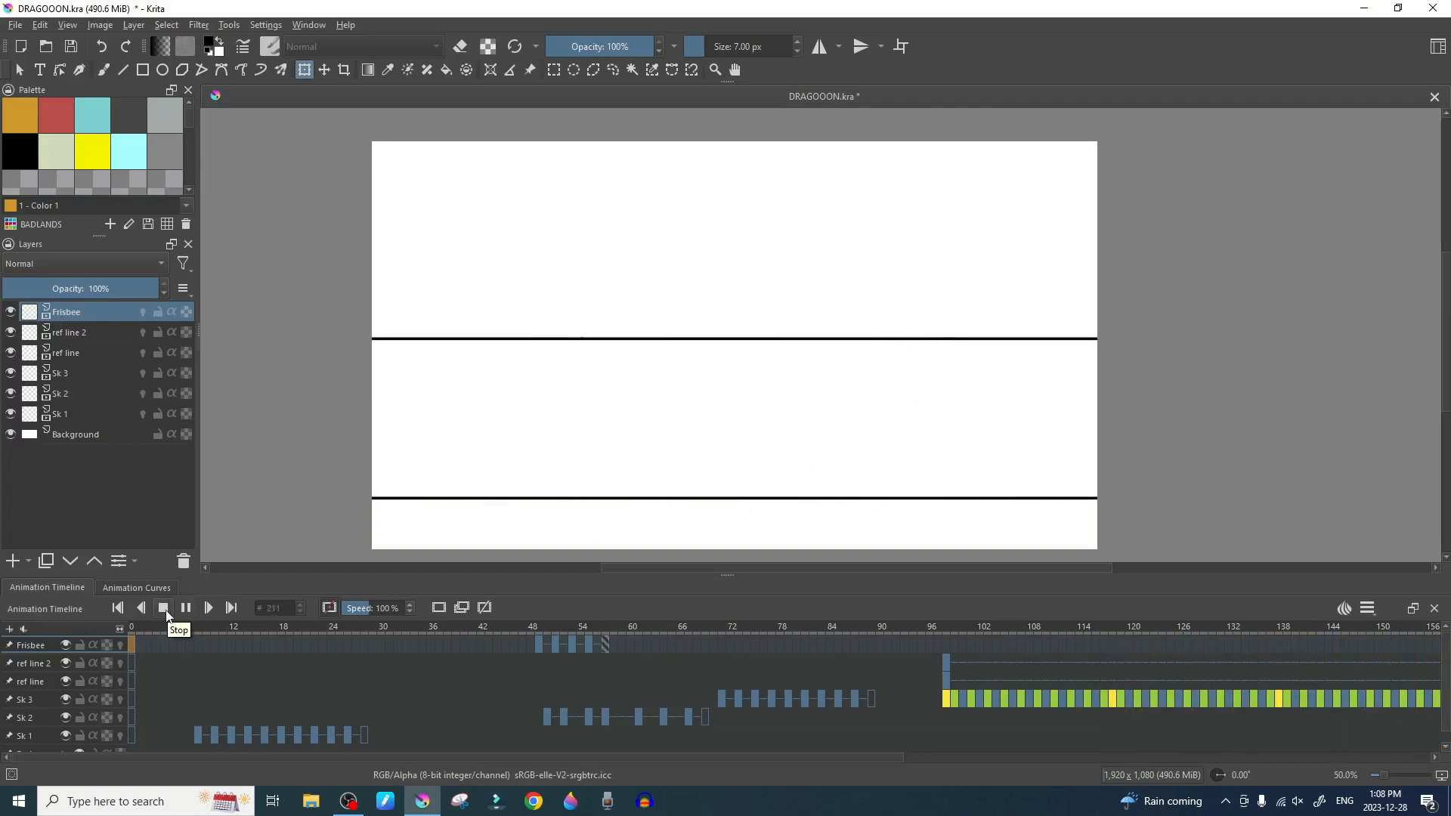
left_click(163, 608)
Step: Make Sk 1 the active layer and play its sketch animation from frame 7, pausing partway through
left_click(189, 639)
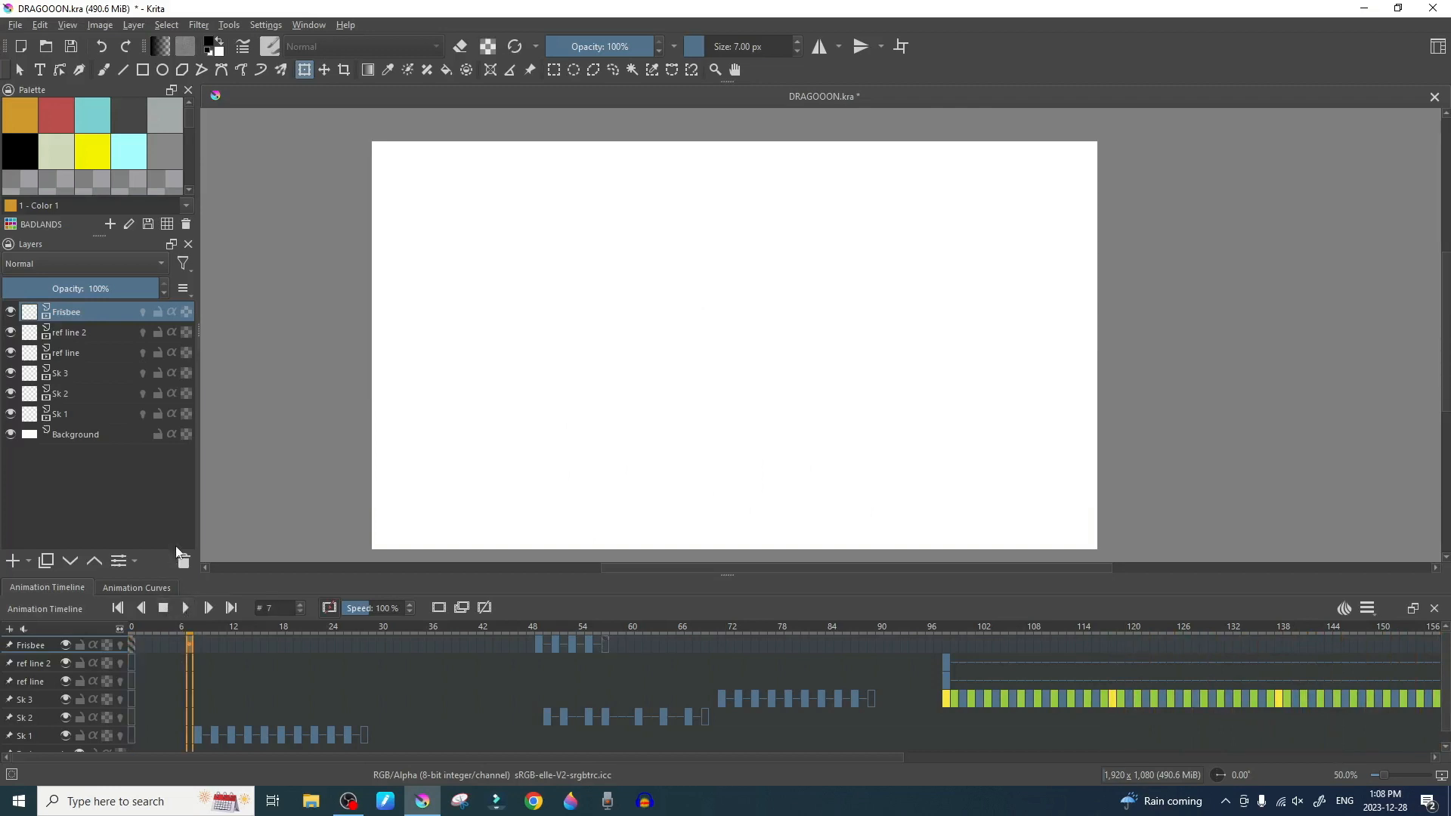
left_click(66, 419)
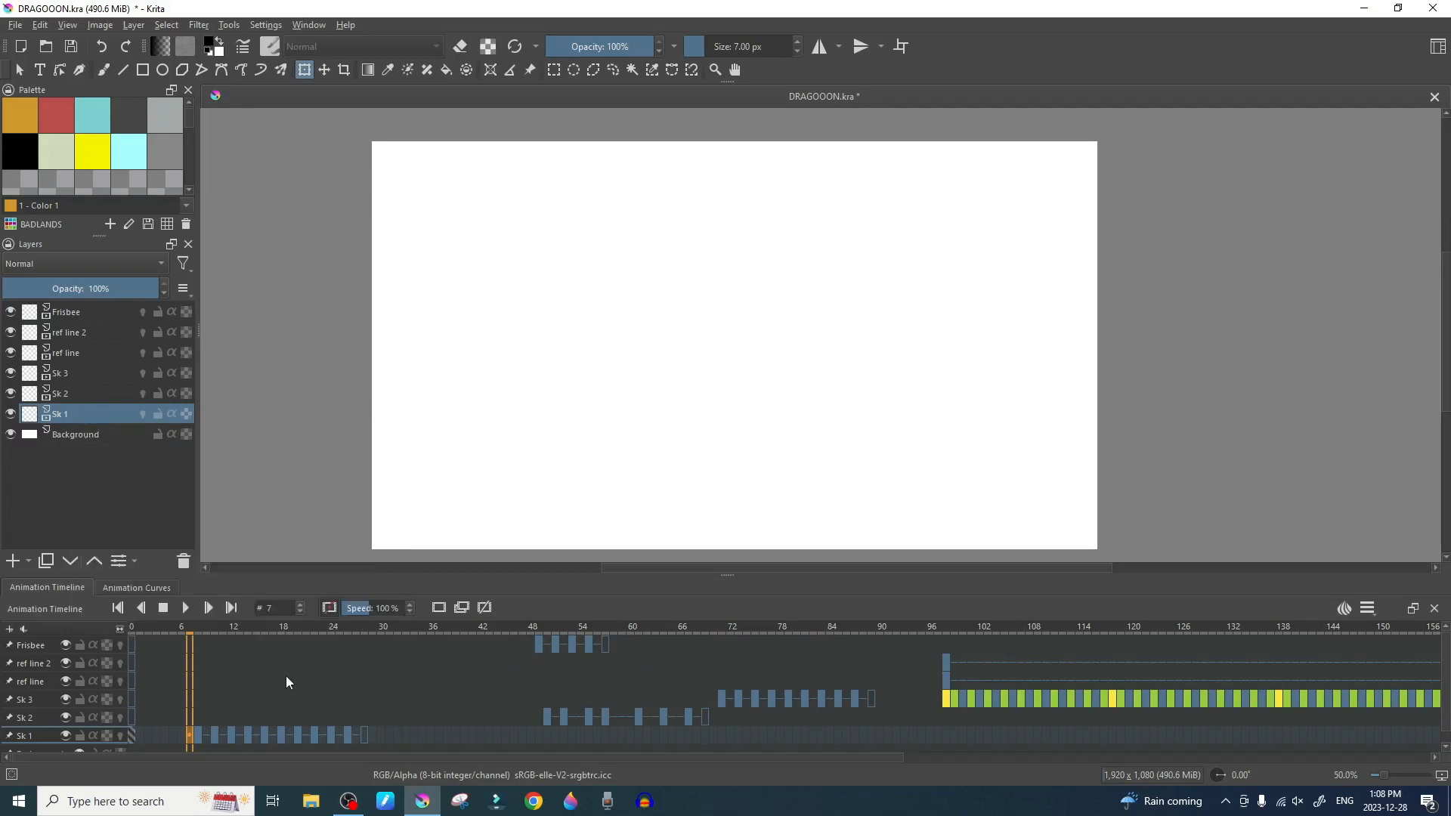
key("space")
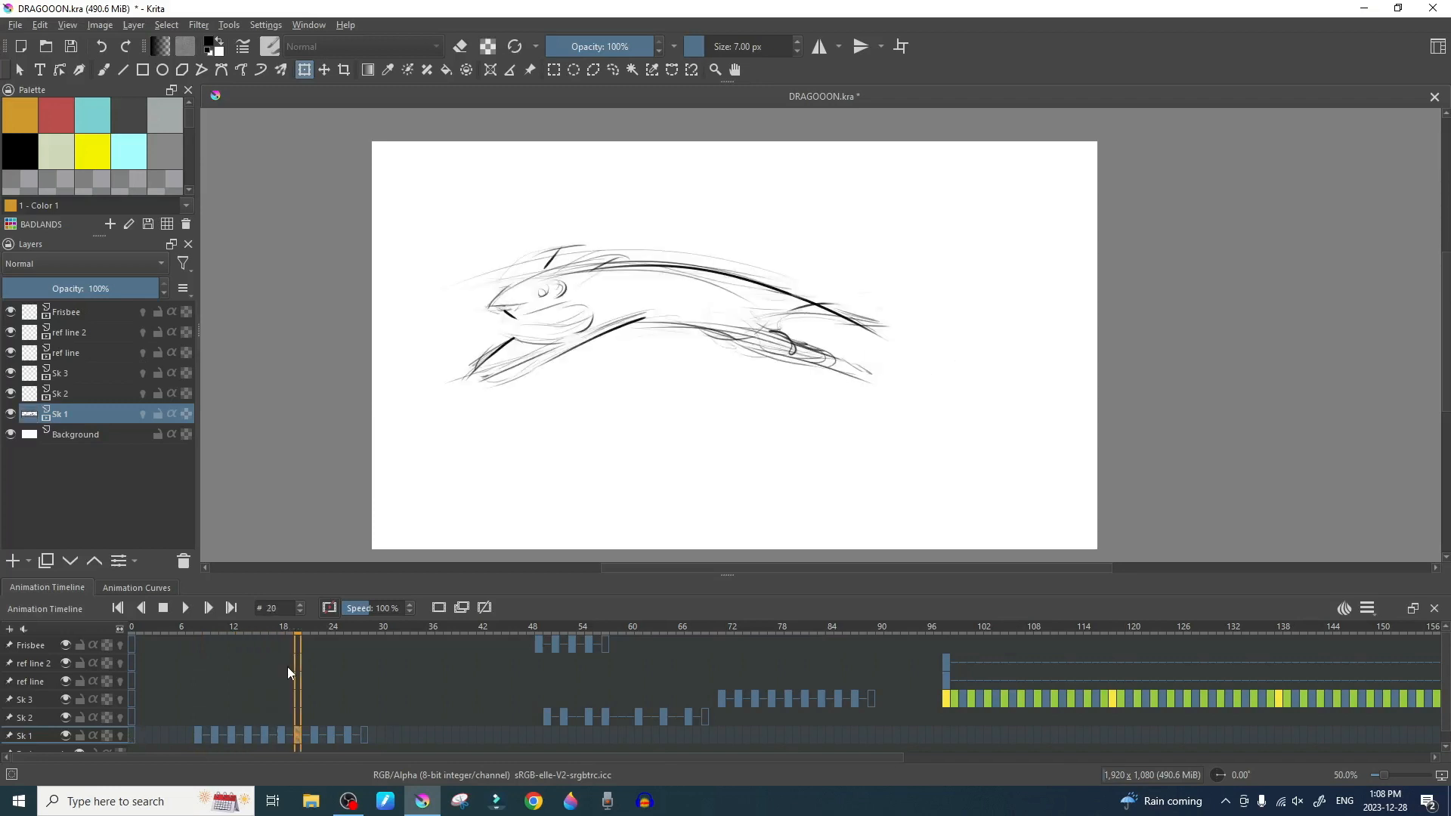
Step: Step back and forth through the Sk 1 drawings frame by frame to examine the leaping creature's running motion, ending at frame 32
key("Left")
key("Left")
key("Left")
key("Left")
key("Left")
key("Left")
key("Left")
key("Left")
key("Left")
key("Left")
key("Left")
key("Left")
key("Left")
key("Left")
key("Left")
key("Left")
key("Left")
key("Left")
key("Right")
key("Right")
key("Right")
key("Right")
key("Right")
key("Right")
key("Right")
key("Right")
key("Right")
key("Right")
key("Right")
key("Right")
key("Right")
key("Right")
key("Left")
key("Right")
key("Right")
key("Right")
key("Right")
key("Right")
key("Right")
key("Left")
key("Left")
key("Left")
key("Left")
key("Left")
key("Left")
key("Left")
key("Left")
key("Left")
key("Left")
key("Left")
key("Left")
key("Left")
key("Left")
key("Left")
key("Left")
key("Left")
key("Left")
key("Left")
key("Left")
key("Right")
key("Right")
key("Right")
key("Right")
key("Right")
key("Right")
key("Right")
key("Right")
key("Right")
key("Right")
key("Right")
key("Right")
key("Right")
key("Right")
key("Right")
key("Right")
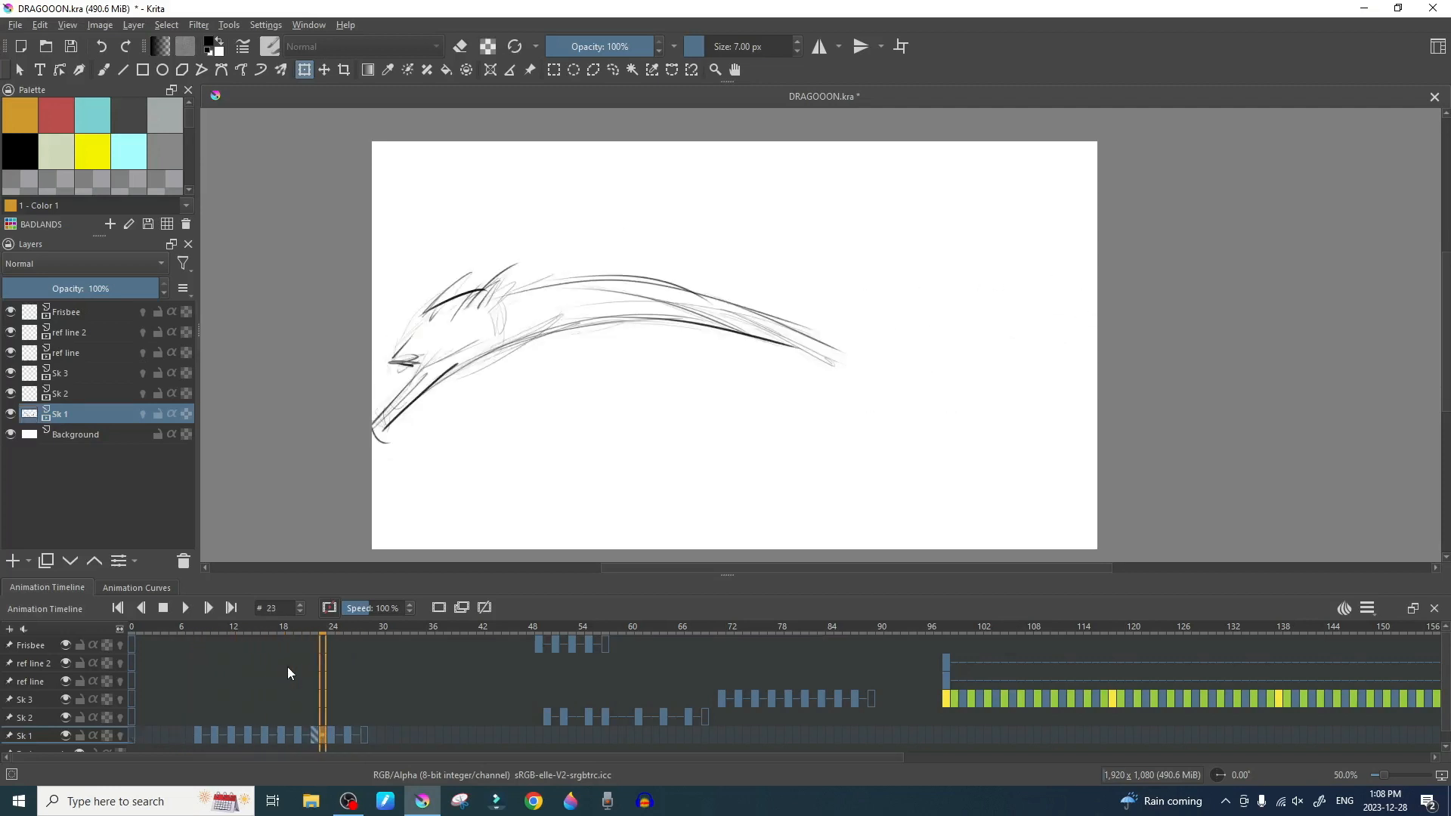
key("Right")
key("Right")
key("Right")
key("Right")
key("Right")
key("Left")
key("Left")
key("Right")
key("Right")
key("Right")
key("Right")
key("Left")
key("Left")
key("Left")
key("Left")
key("Left")
key("Left")
key("Left")
key("Left")
key("Left")
key("Left")
key("Left")
key("Left")
key("Left")
key("Left")
key("Left")
key("Left")
key("Left")
key("Left")
key("Left")
key("Left")
key("Left")
key("Left")
key("Left")
key("Right")
key("Right")
key("Right")
key("Right")
key("Right")
key("Right")
key("Right")
key("Right")
key("Right")
key("Right")
key("Right")
key("Right")
key("Right")
key("Right")
key("Right")
key("Right")
key("Right")
key("Right")
key("Right")
key("Right")
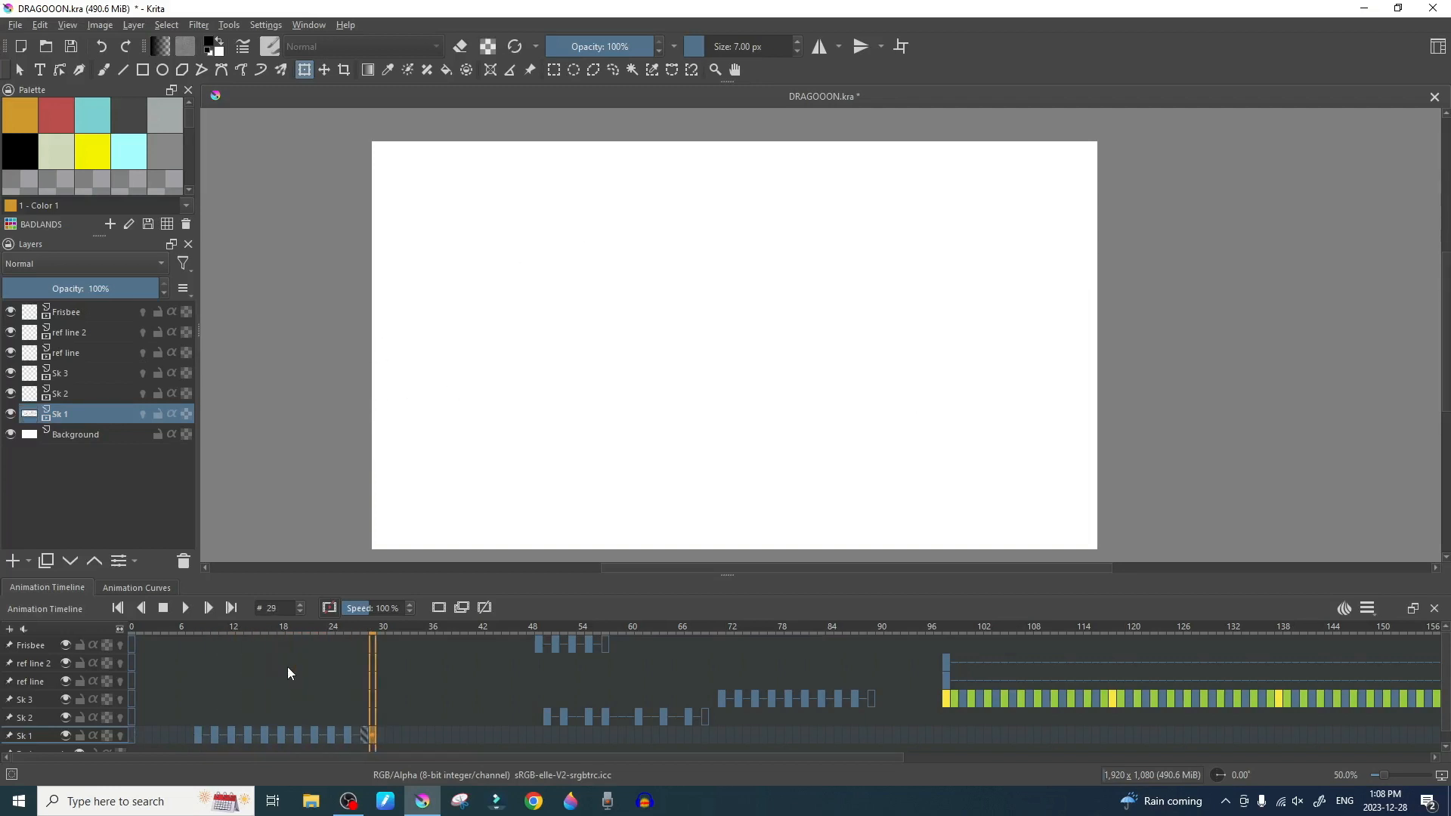
key("Right")
key("Right")
key("Right")
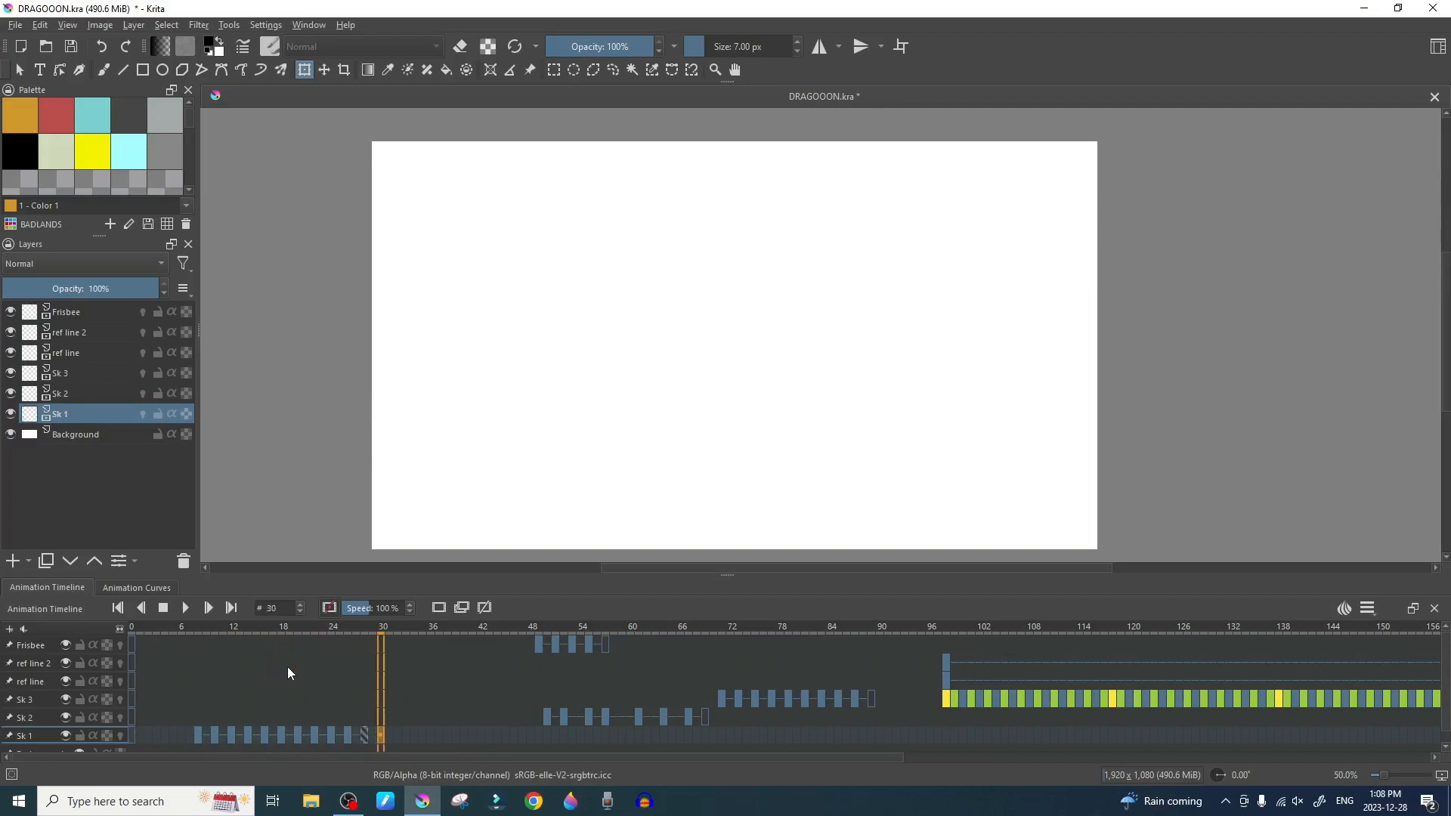
Step: Make Sk 2 the active layer and advance frame by frame to the first frisbee drawing at frame 49
left_click(64, 393)
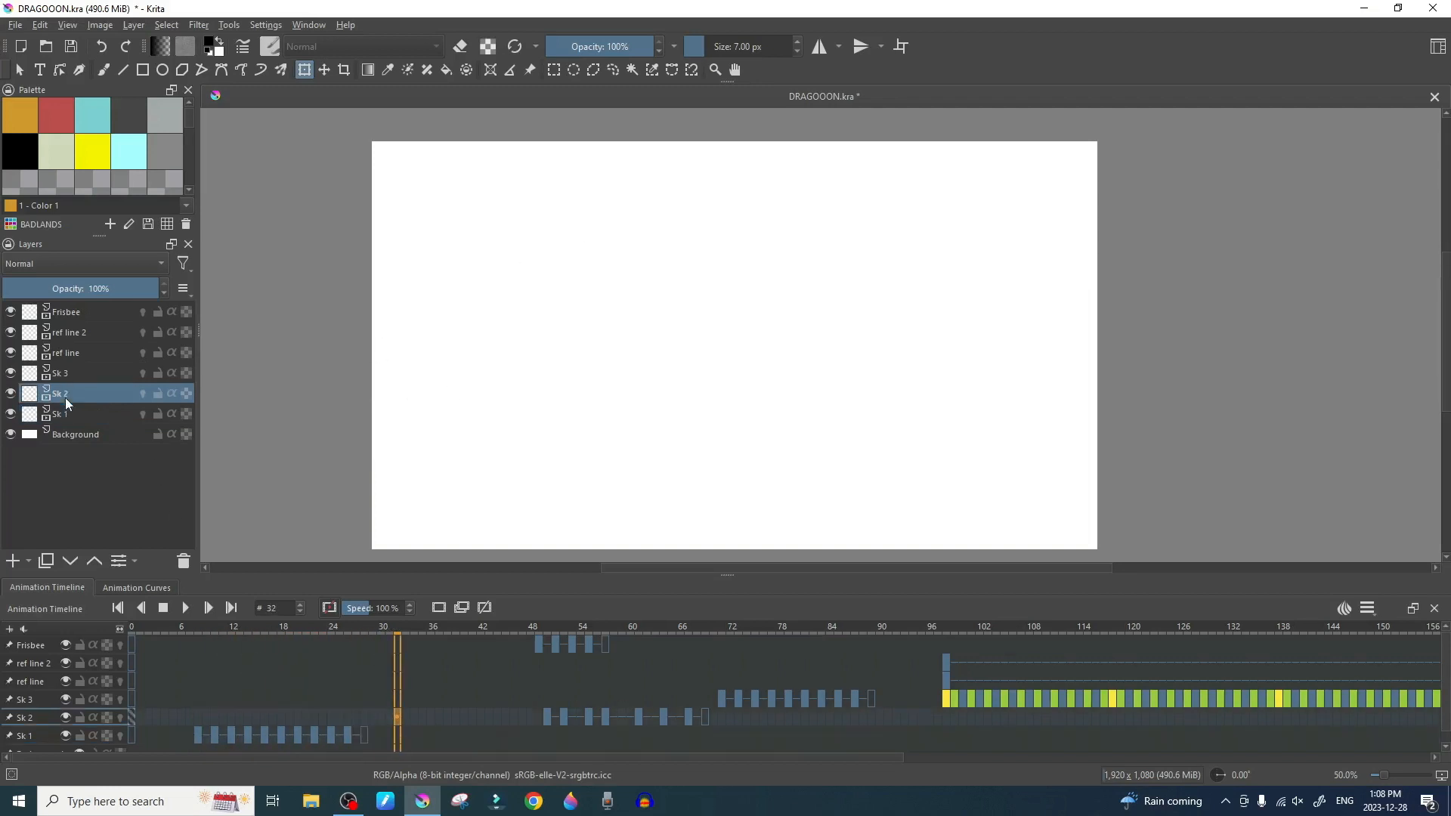
key("Right")
key("Right")
key("Right")
key("Right")
key("Right")
key("Right")
key("Right")
key("Right")
key("Right")
key("Right")
key("Right")
key("Right")
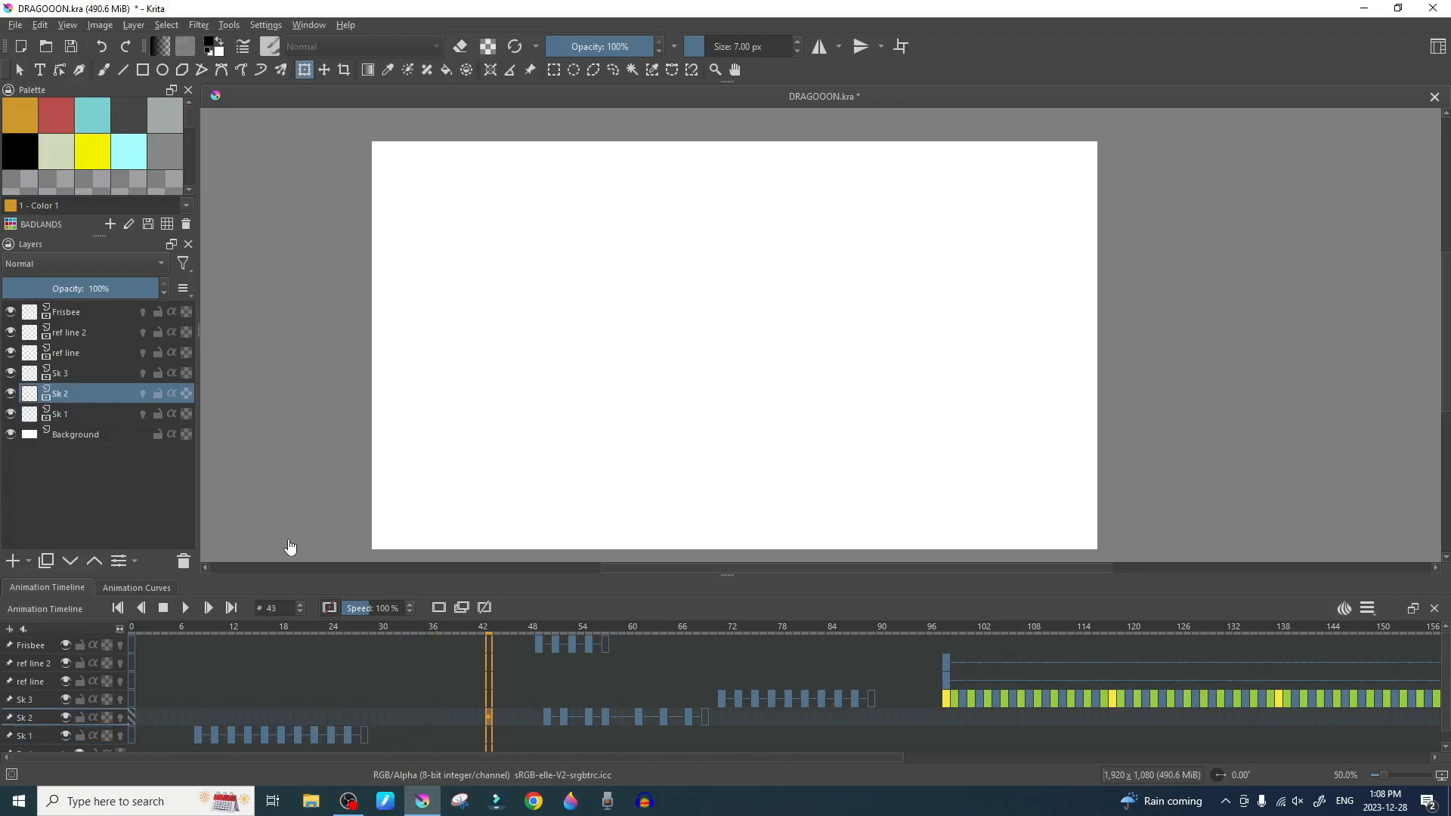
key("Right")
key("Right")
key("Right")
key("Right")
key("Right")
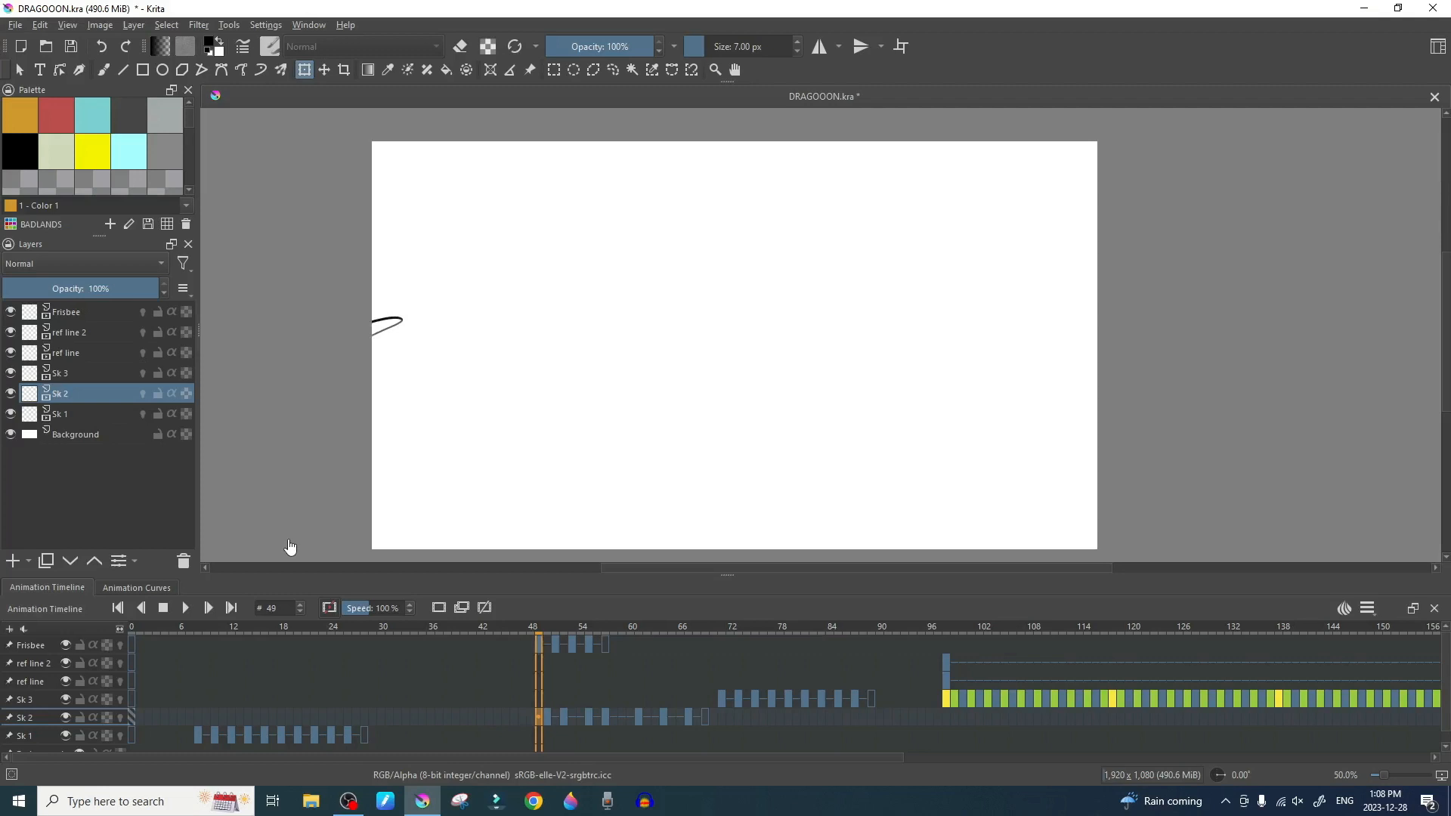
Step: Step back and forth through the drawings after frame 49 to examine the paws reaching up toward the flying frisbee, ending at frame 51
key("Right")
key("Right")
key("Right")
key("Right")
key("Left")
key("Left")
key("Left")
key("Left")
key("Left")
key("Right")
key("Right")
key("Right")
key("Right")
key("Right")
key("Right")
key("Left")
key("Left")
key("Left")
key("Left")
key("Left")
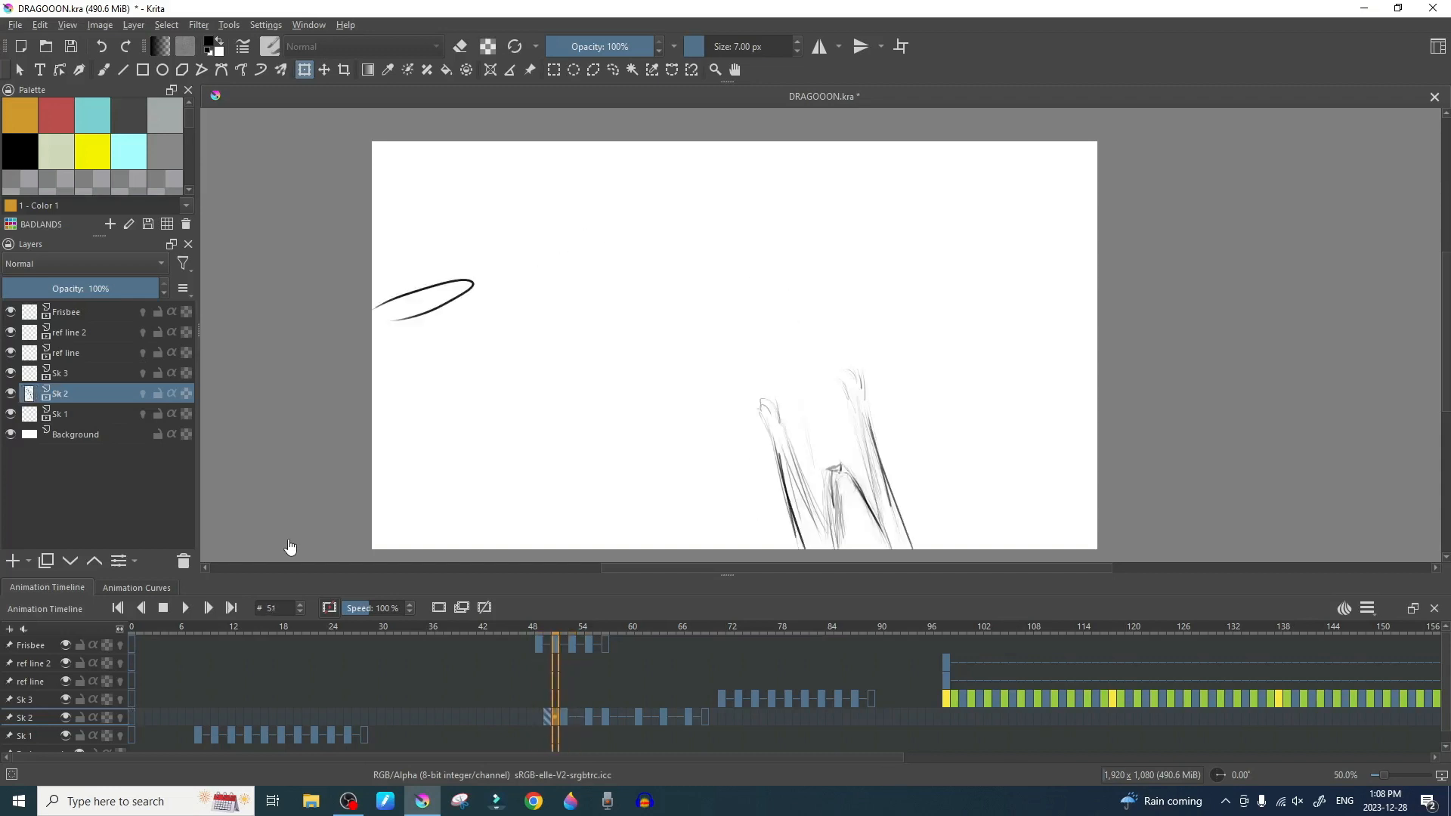
Step: Advance from frame 51 through the reaching pose to the drawing of the creature biting the frisbee at frame 55
key("Right")
key("Right")
key("Right")
key("Right")
key("Right")
key("Right")
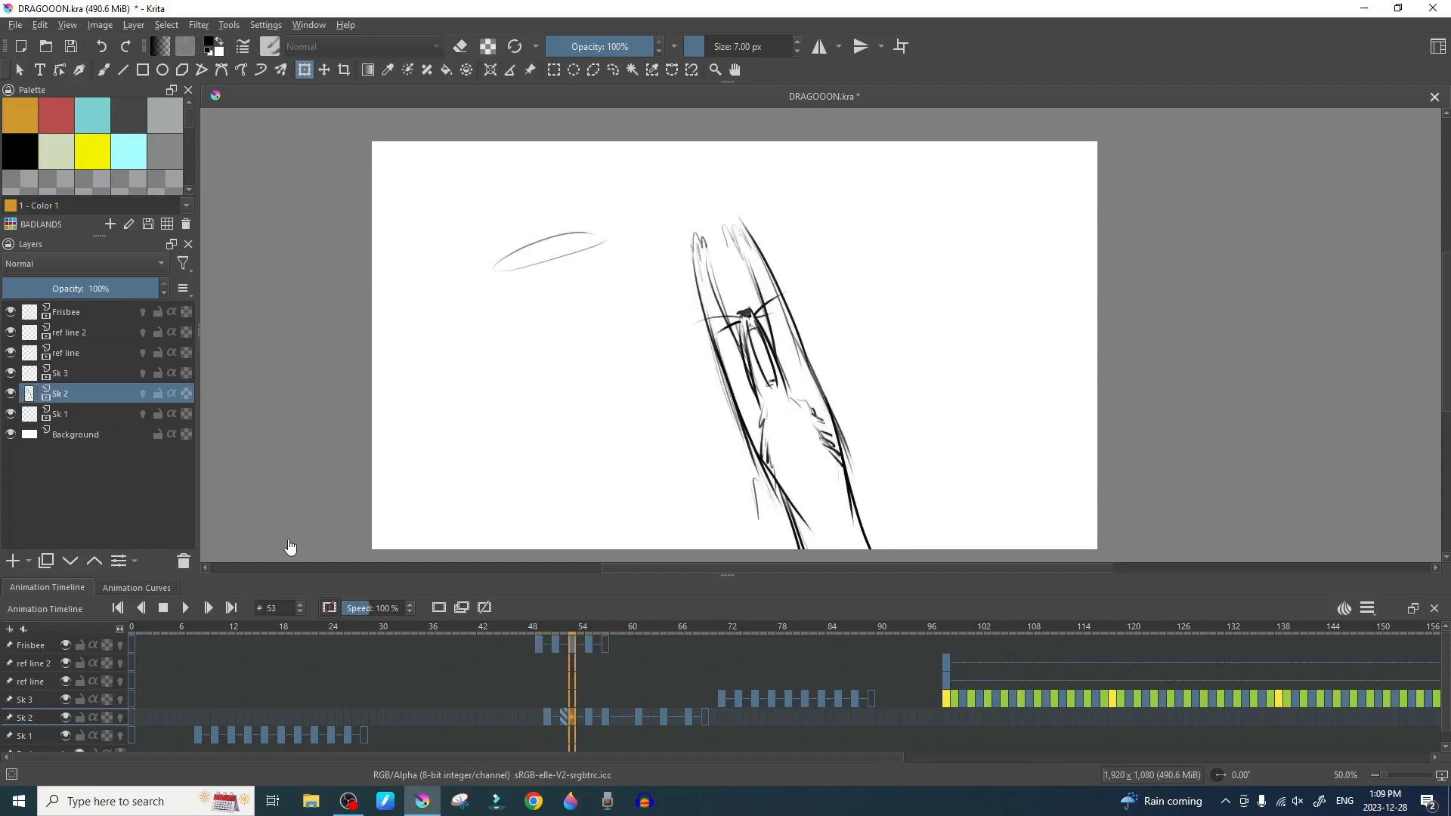
key("Left")
key("Right")
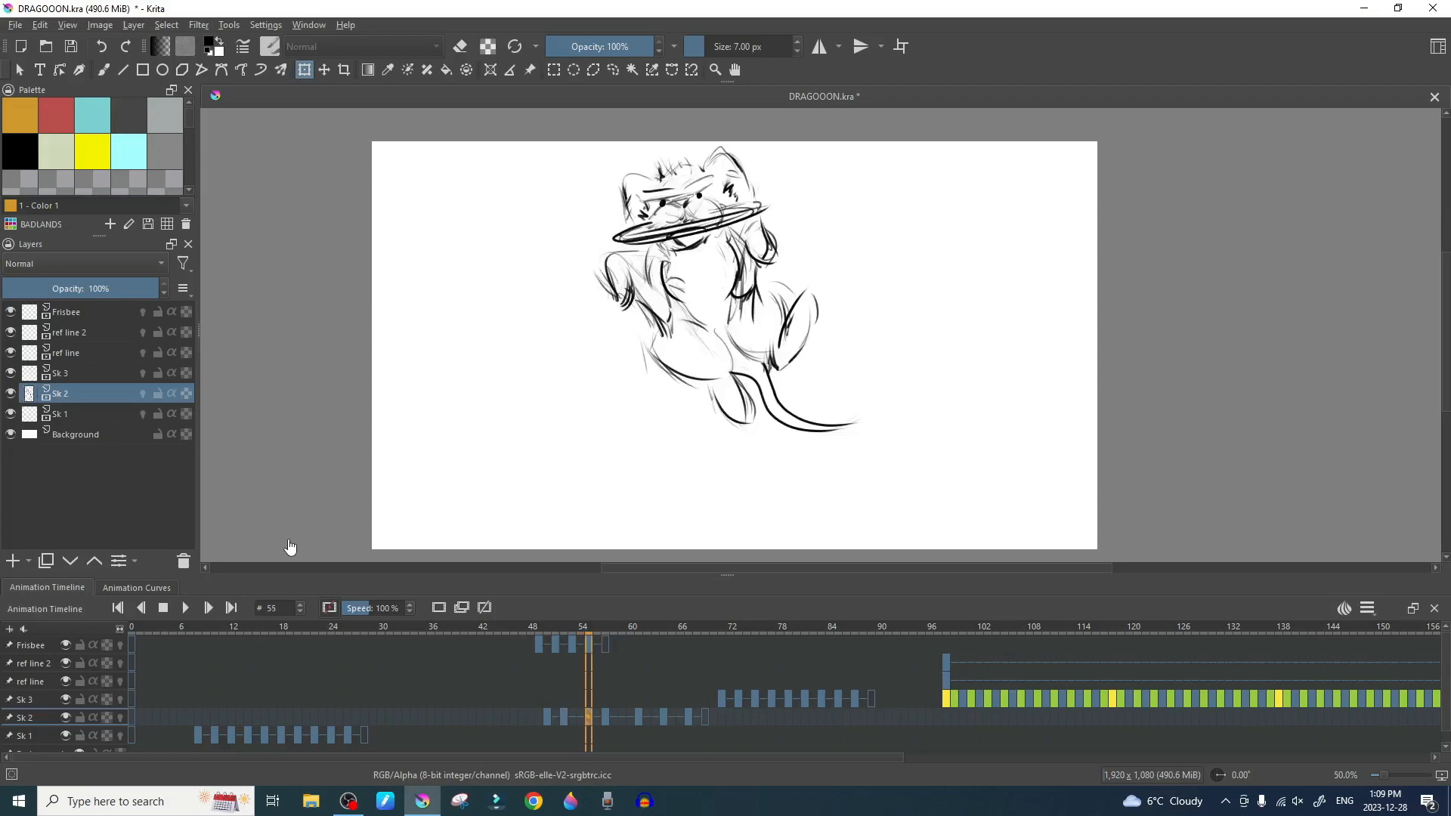
Step: Flip between the reaching and catching drawings around frame 55 to compare the poses, ending at frame 56
key("Left")
key("Right")
key("Left")
key("Right")
key("Right")
key("Right")
key("Right")
key("Left")
key("Left")
key("Left")
key("Left")
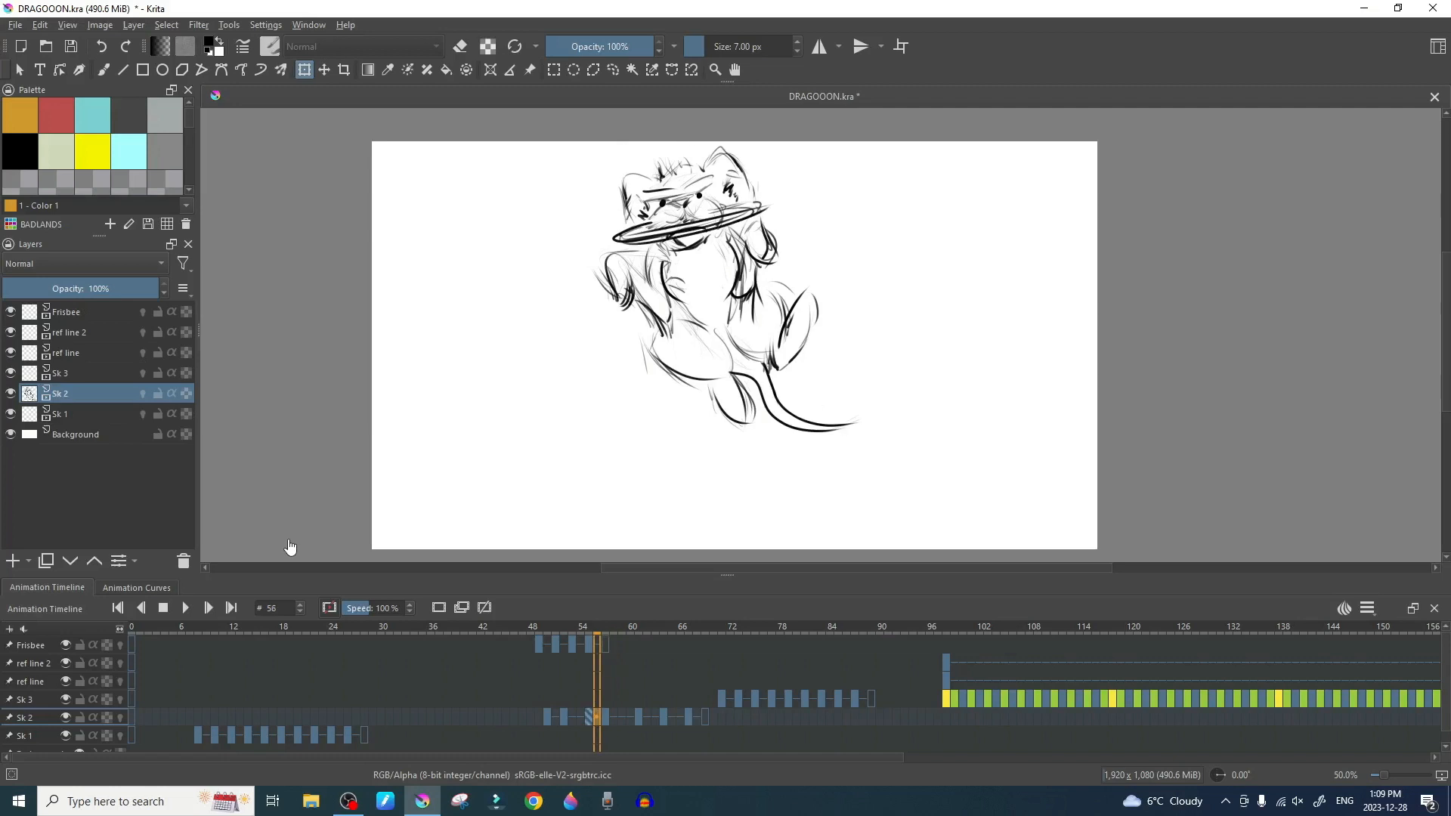
Step: Advance frame by frame through the creature's descent with the frisbee in its mouth, up to the blank frame 69
key("Right")
key("Right")
key("Right")
key("Right")
key("Right")
key("Right")
key("Right")
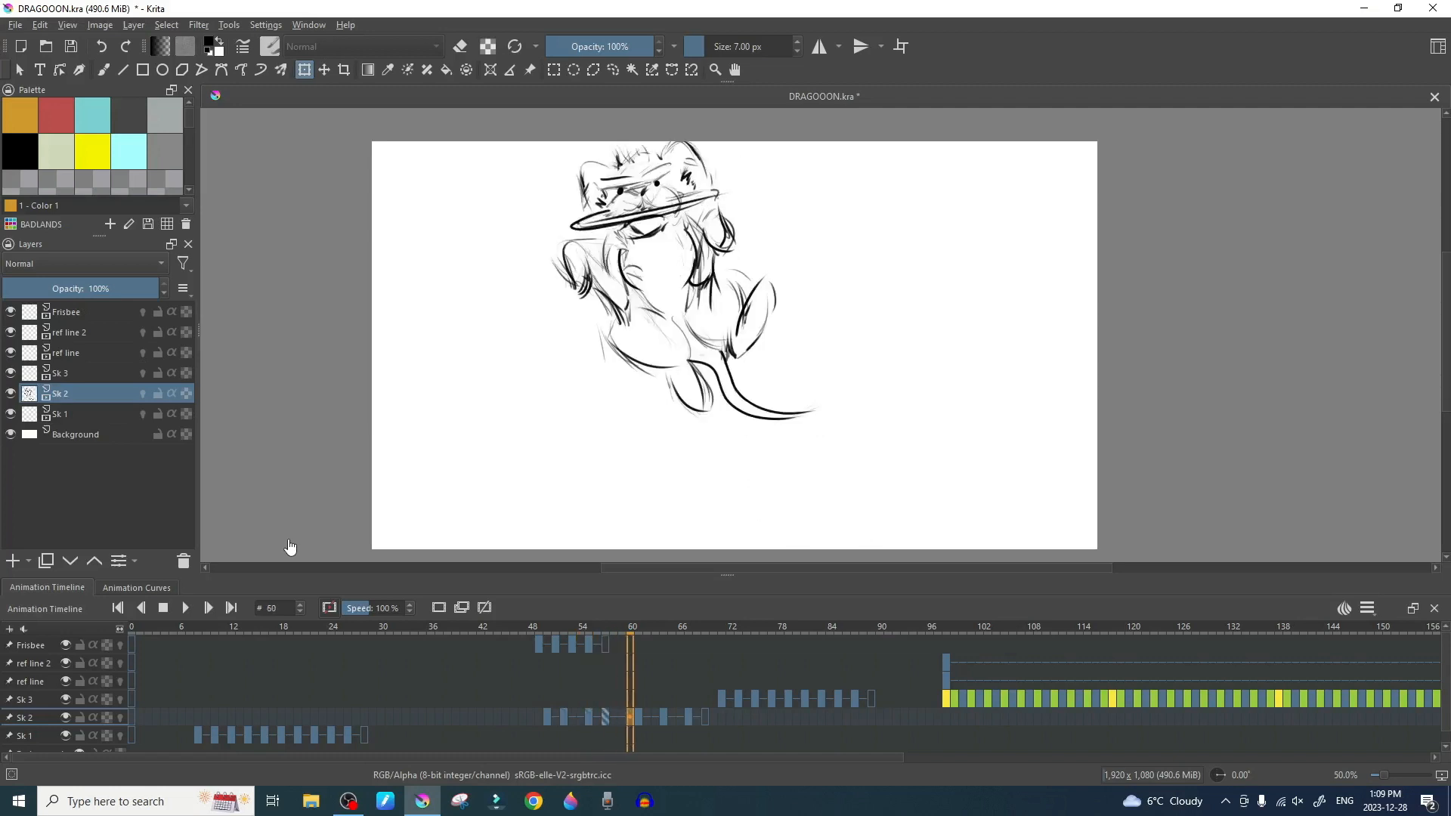
key("Right")
key("Right")
key("Right")
key("Right")
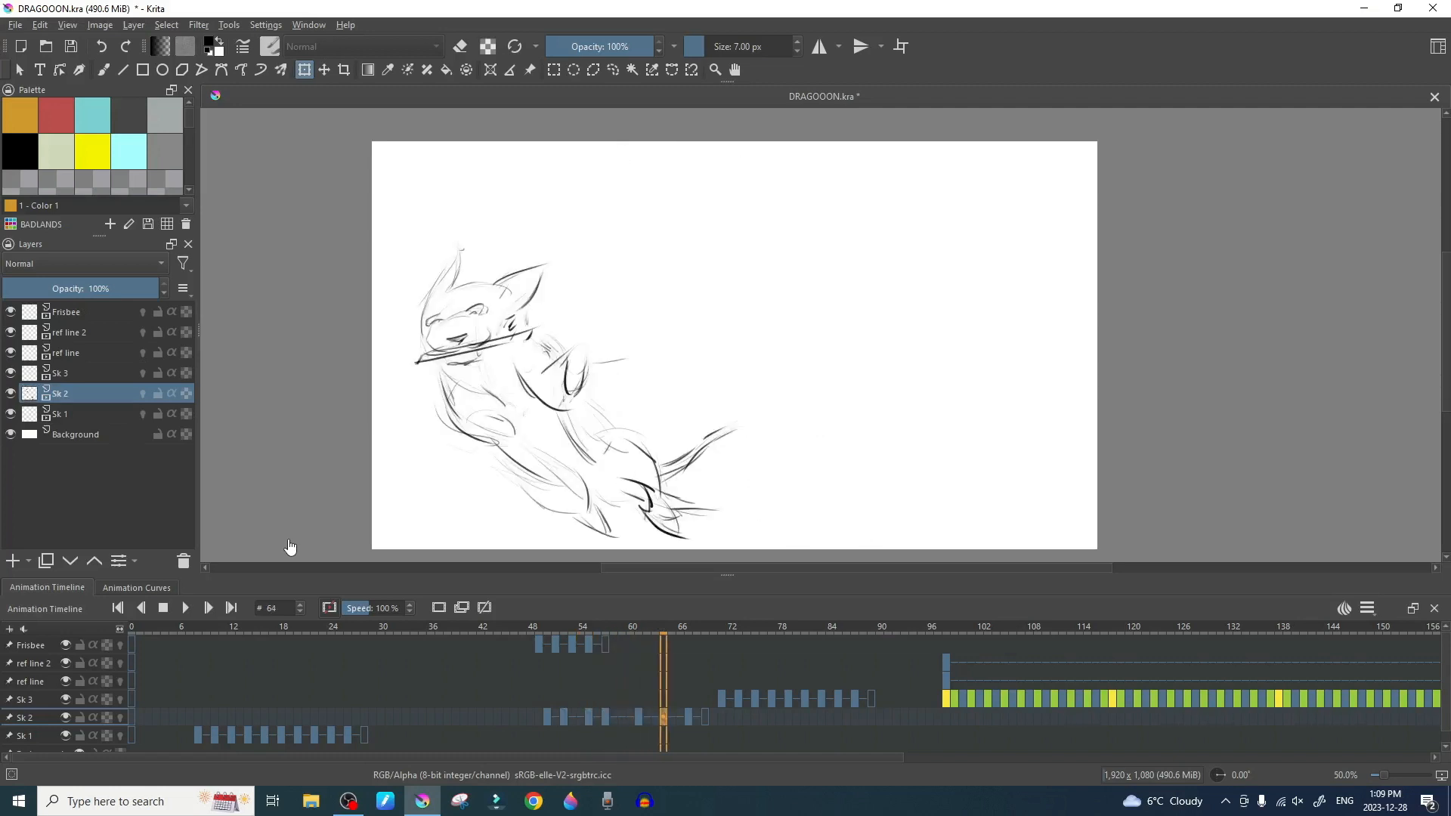
key("Right")
key("Right")
key("Right")
key("Right")
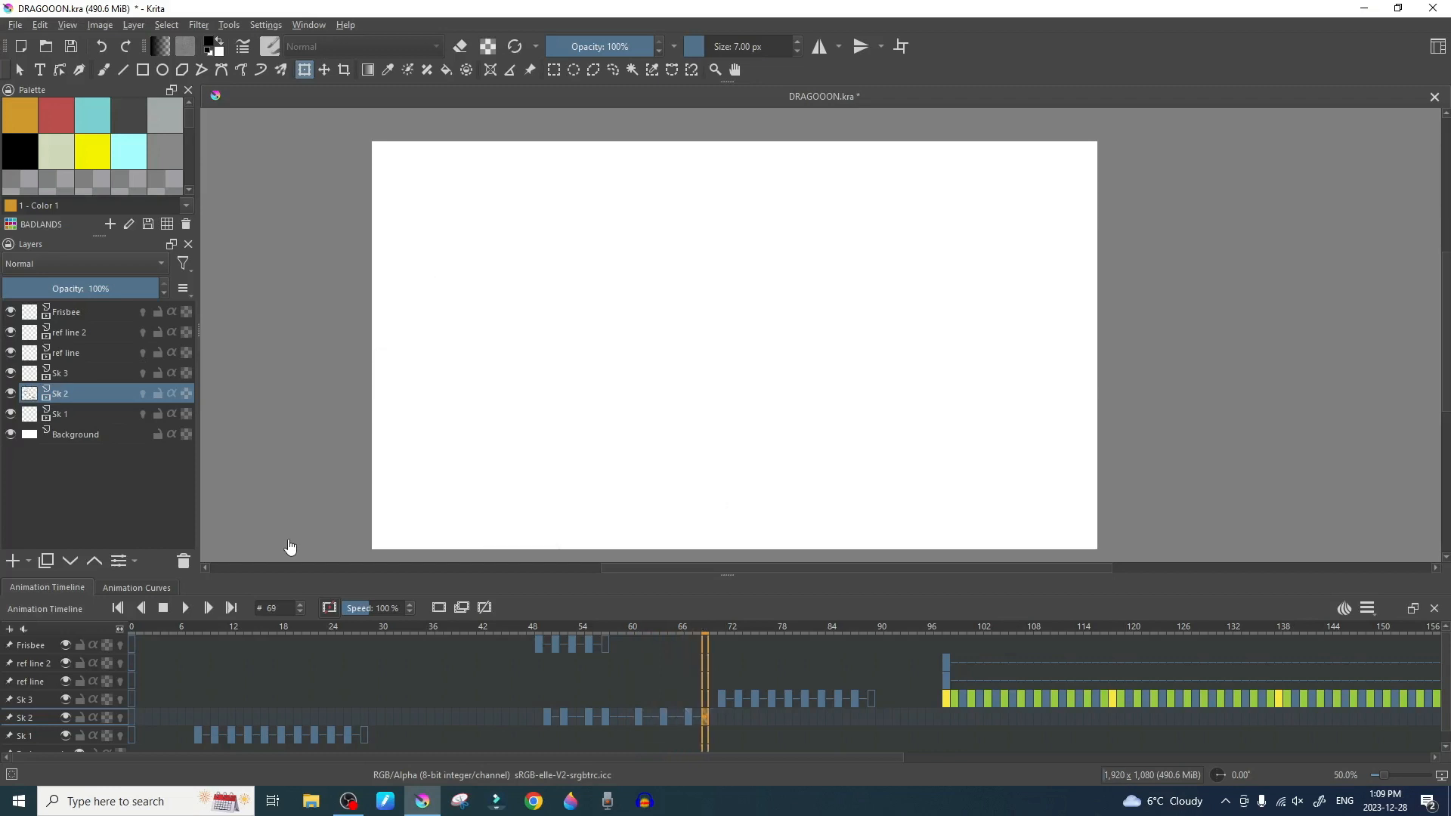
Step: Step through the first Sk 3 drawings to examine the creature's tumbling motion, going back once to recheck, and reach frame 82
key("Right")
key("Right")
key("Right")
key("Right")
key("Right")
key("Right")
key("Left")
key("Left")
key("Left")
key("Right")
key("Right")
key("Right")
key("Right")
key("Right")
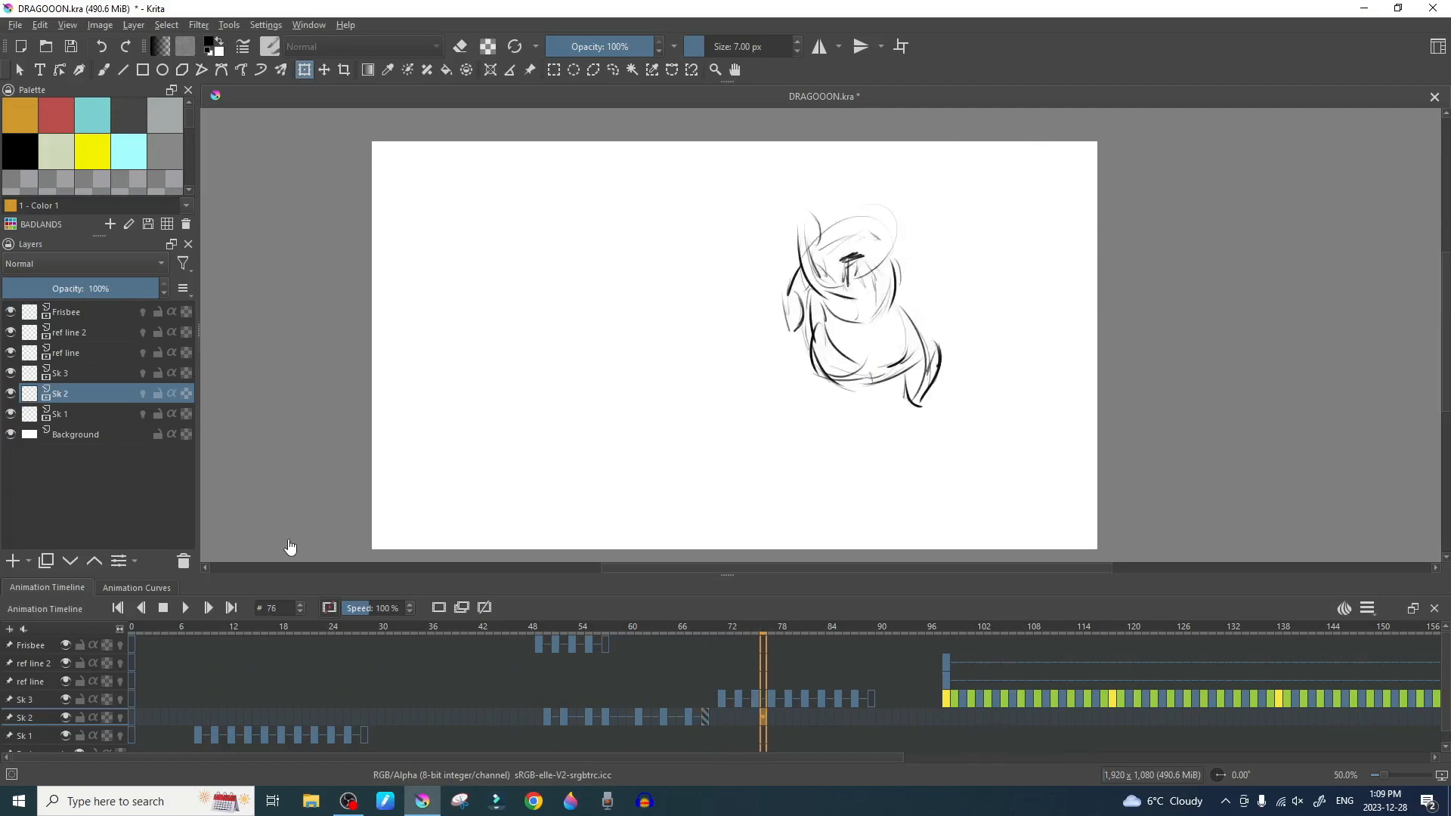
key("Right")
key("Right")
key("Right")
key("Right")
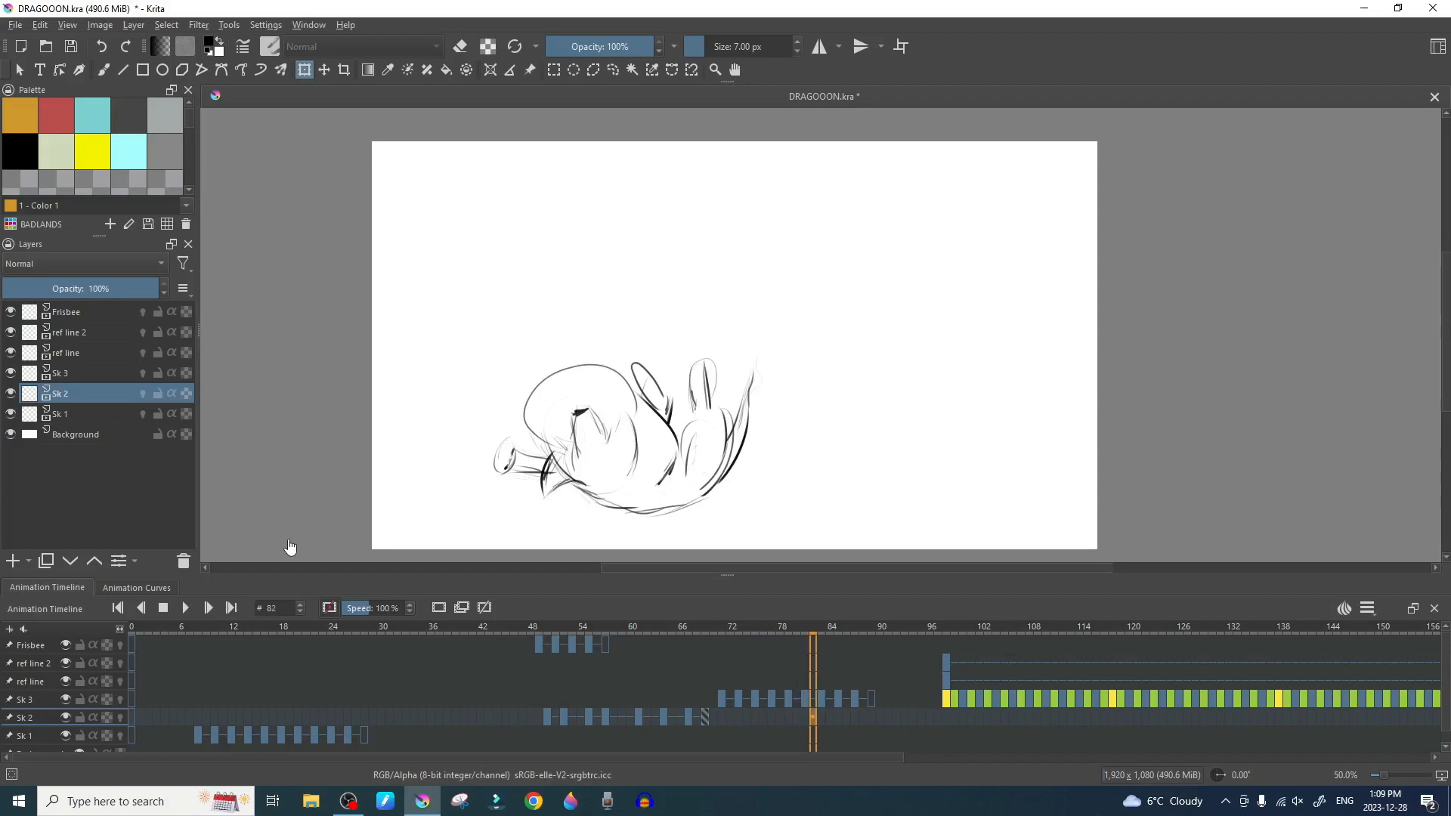
Step: Step forward through the last tumble drawings and back to frame 84 to examine how the creature lands
key("Right")
key("Right")
key("Right")
key("Right")
key("Right")
key("Right")
key("Right")
key("Right")
key("Left")
key("Left")
key("Left")
key("Left")
key("Left")
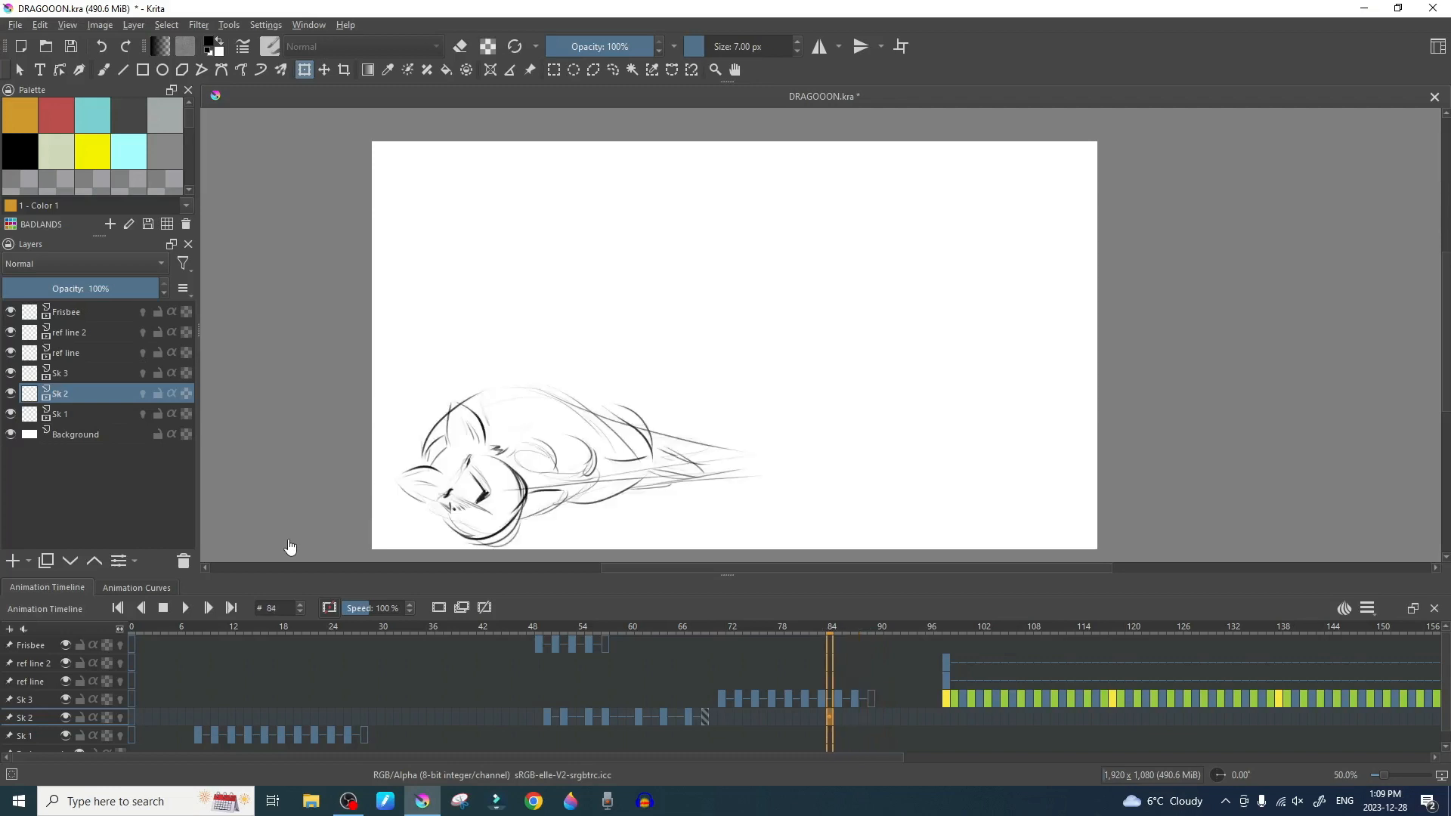
Step: Go back through the tumble drawings, replay them frame by frame, and continue to frame 98, where the horizontal reference lines start
key("Left")
key("Left")
key("Left")
key("Left")
key("Left")
key("Left")
key("Left")
key("Left")
key("Left")
key("Right")
key("Right")
key("Right")
key("Right")
key("Right")
key("Right")
key("Right")
key("Right")
key("Right")
key("Right")
key("Right")
key("Right")
key("Right")
key("Right")
key("Right")
key("Right")
key("Right")
key("Right")
key("Right")
key("Right")
key("Right")
key("Right")
key("Right")
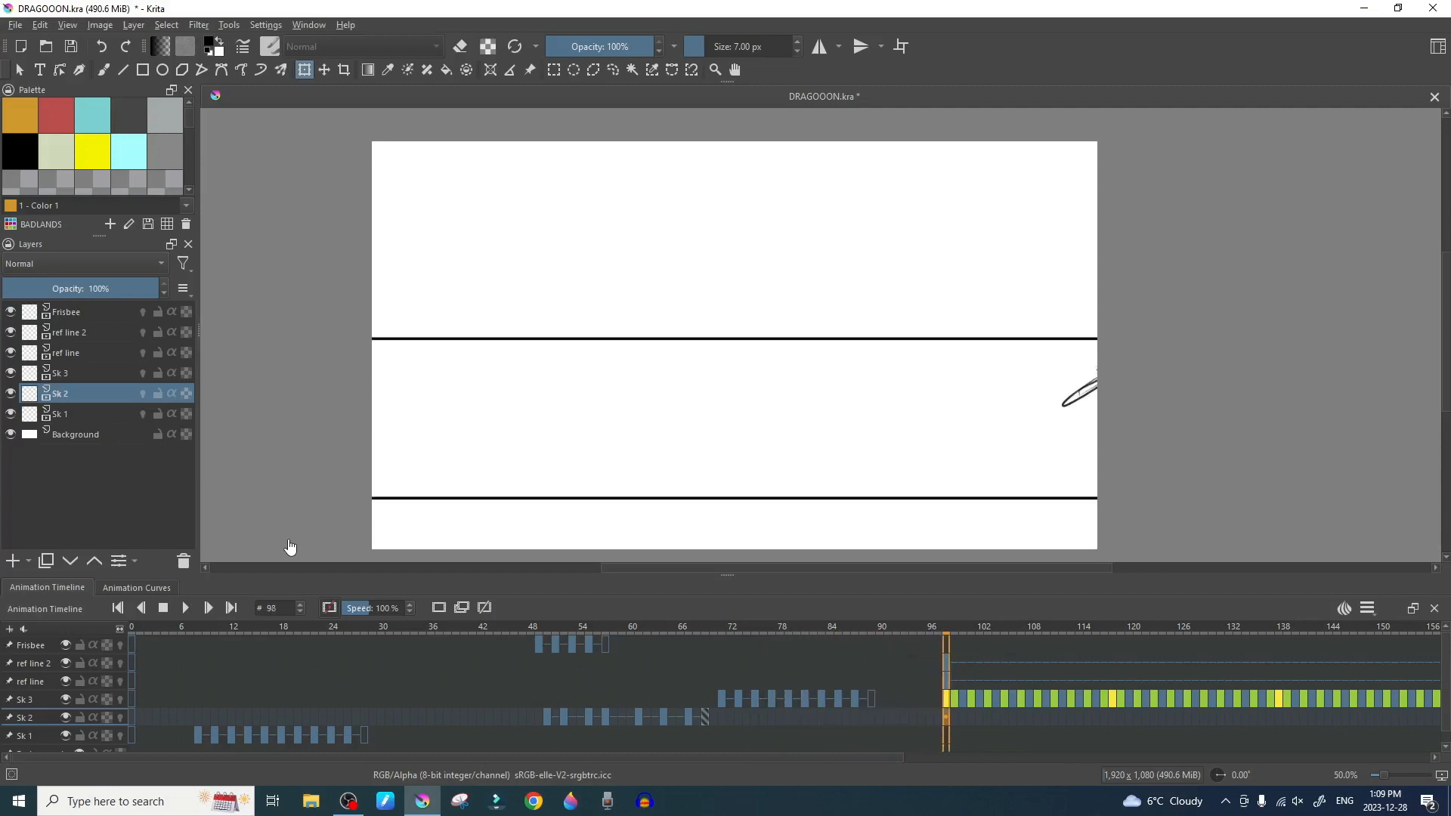
Step: Advance frame by frame from 98 to 113 to examine the creature walking in along the reference lines with the frisbee
key("Right")
key("Right")
key("Right")
key("Right")
key("Right")
key("Right")
key("Right")
key("Right")
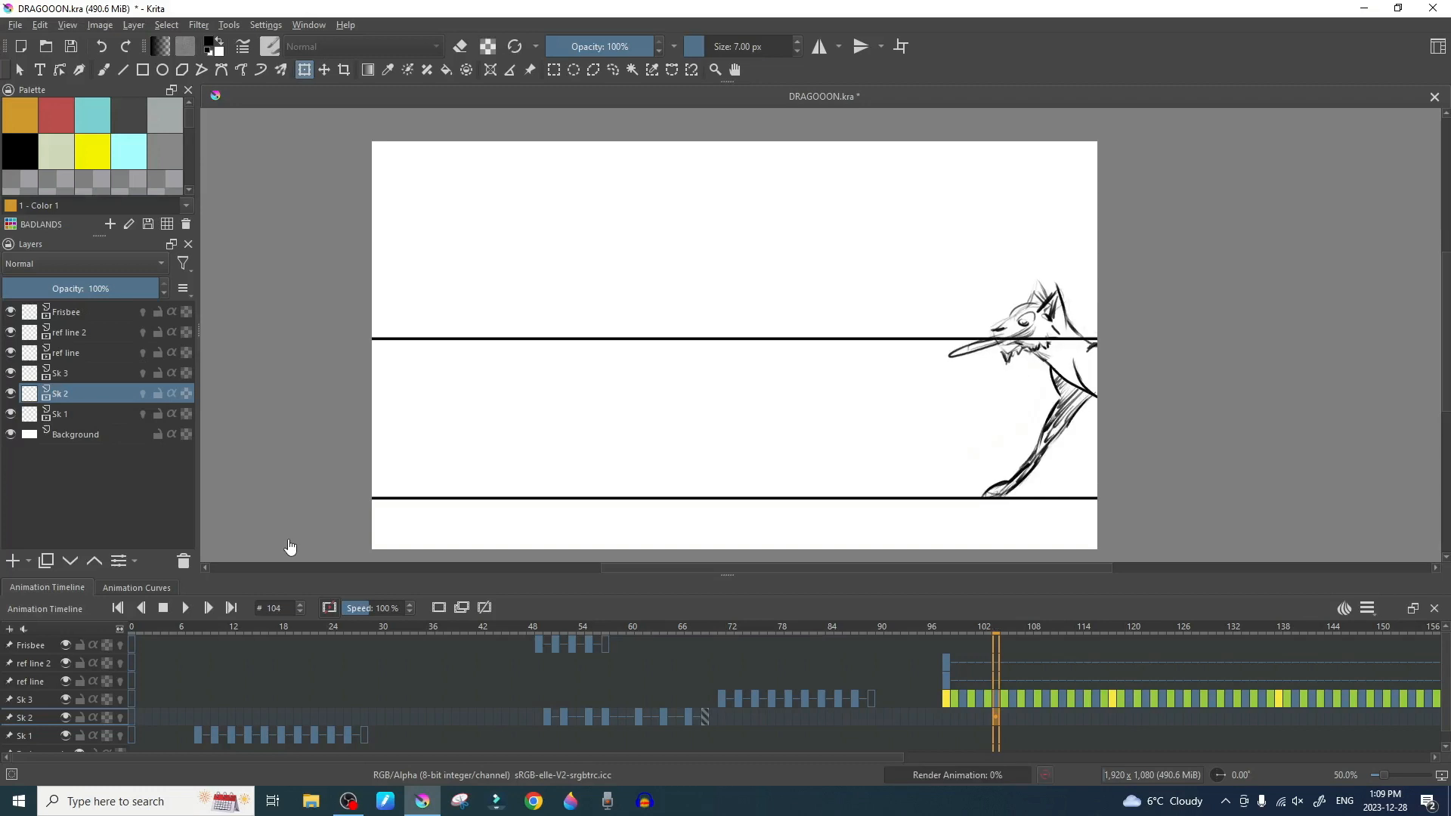
key("Right")
key("Right")
key("Right")
key("Right")
key("Right")
key("Right")
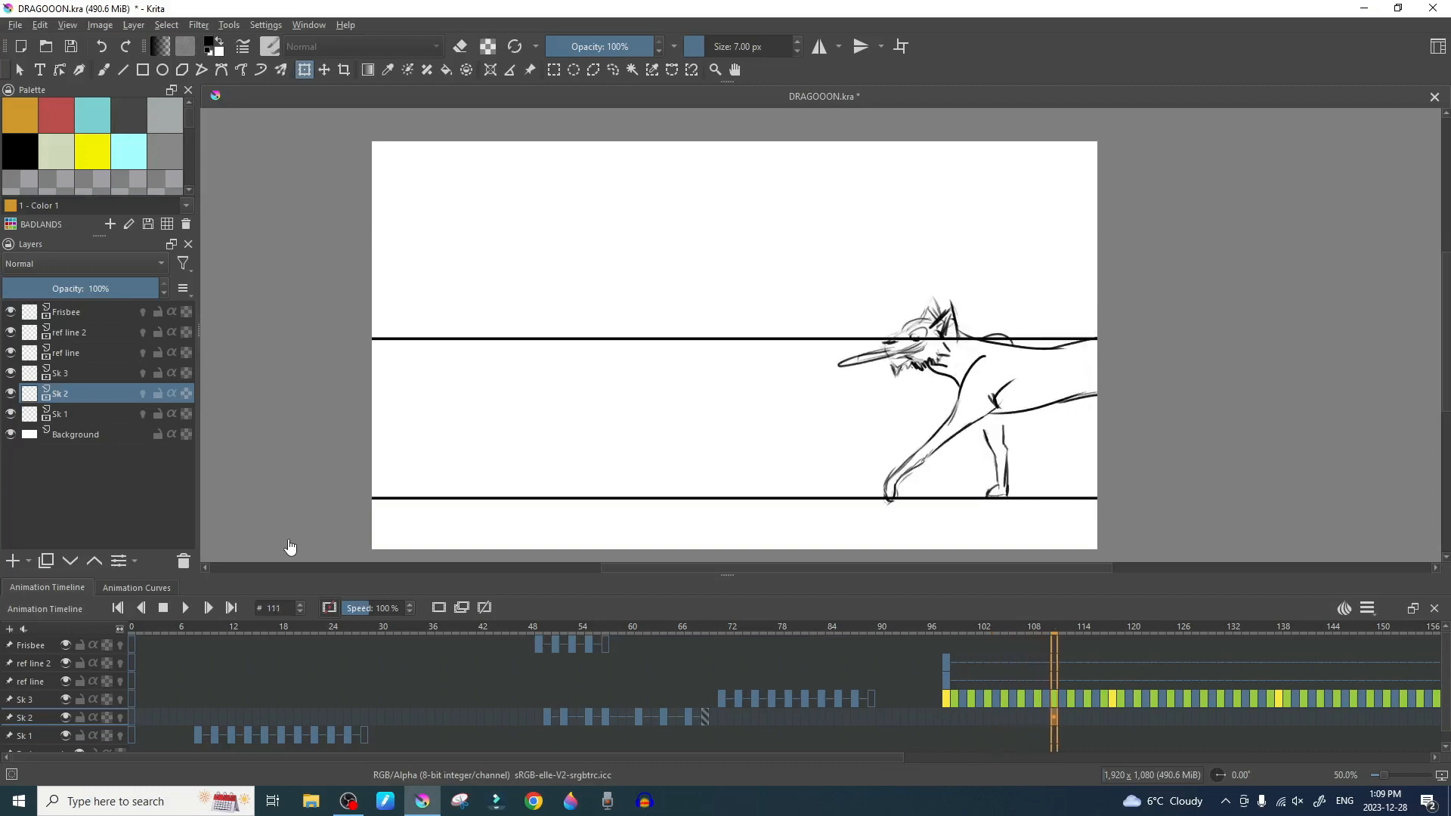
key("Right")
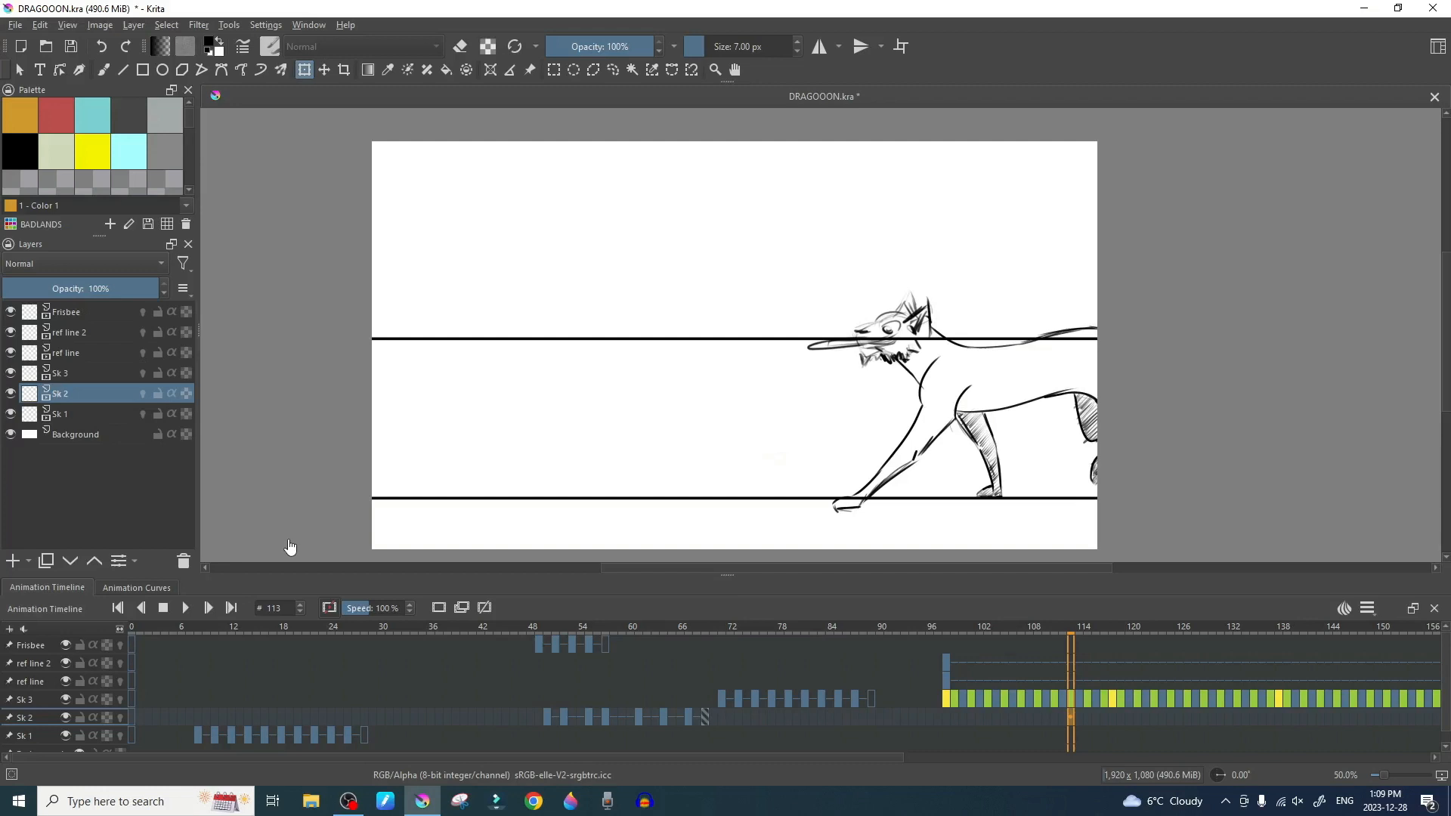
Step: Step forward through the Sk 3 drawings from frame 113 to examine the creature's walk across the canvas
key("Right")
key("Right")
key("Right")
key("Right")
key("Right")
key("Right")
key("Right")
key("Right")
key("Right")
key("Right")
key("Right")
key("Right")
key("Right")
key("Right")
key("Right")
key("Right")
key("Right")
key("Right")
key("Right")
key("Right")
key("Right")
key("Right")
key("Right")
key("Right")
key("Right")
key("Right")
key("Right")
key("Right")
Step: Step back through the walk drawings to recheck the creature's stride along the reference lines
key("Left")
key("Left")
key("Left")
key("Left")
key("Left")
key("Left")
key("Left")
key("Left")
key("Left")
key("Left")
key("Left")
key("Left")
key("Left")
key("Left")
key("Left")
key("Left")
key("Left")
key("Left")
key("Left")
key("Left")
Step: Replay the walk frame by frame up to frame 158 to examine how the creature crosses and starts leaving the canvas
key("Right")
key("Right")
key("Right")
key("Right")
key("Right")
key("Right")
key("Right")
key("Right")
key("Right")
key("Right")
key("Right")
key("Right")
key("Right")
key("Right")
key("Right")
key("Right")
key("Right")
key("Right")
key("Right")
key("Right")
key("Right")
key("Right")
key("Right")
key("Right")
key("Right")
key("Right")
key("Right")
key("Right")
key("Right")
key("Right")
key("Right")
key("Right")
key("Right")
key("Right")
key("Right")
key("Right")
key("Right")
key("Right")
key("Right")
key("Right")
key("Right")
key("Right")
key("Right")
key("Right")
key("Right")
key("Right")
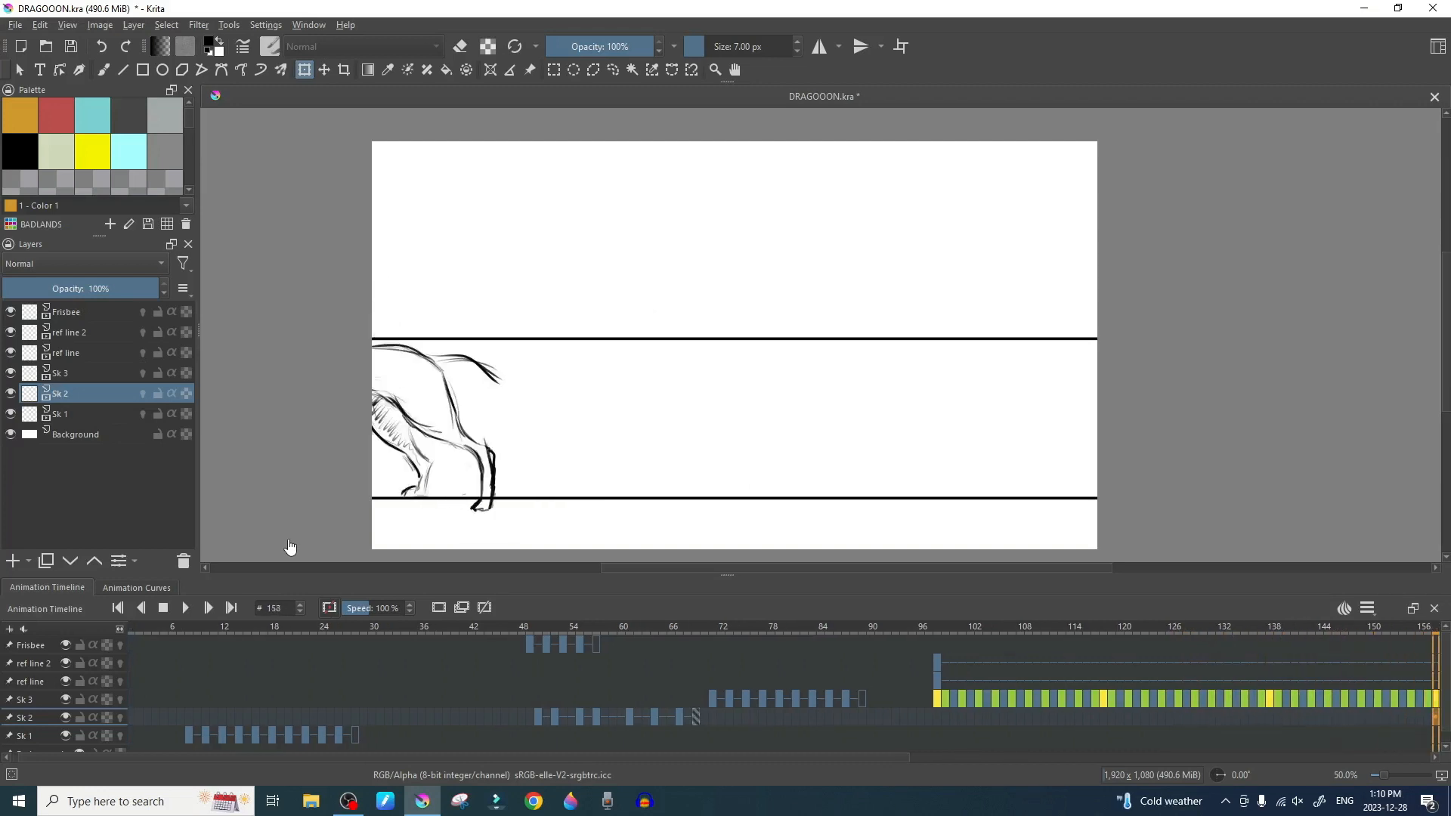
Step: Step from frame 158 to frame 172 to examine the last drawings of the creature's exit, going back once to recheck
key("Right")
key("Right")
key("Right")
key("Right")
key("Right")
key("Right")
key("Right")
key("Right")
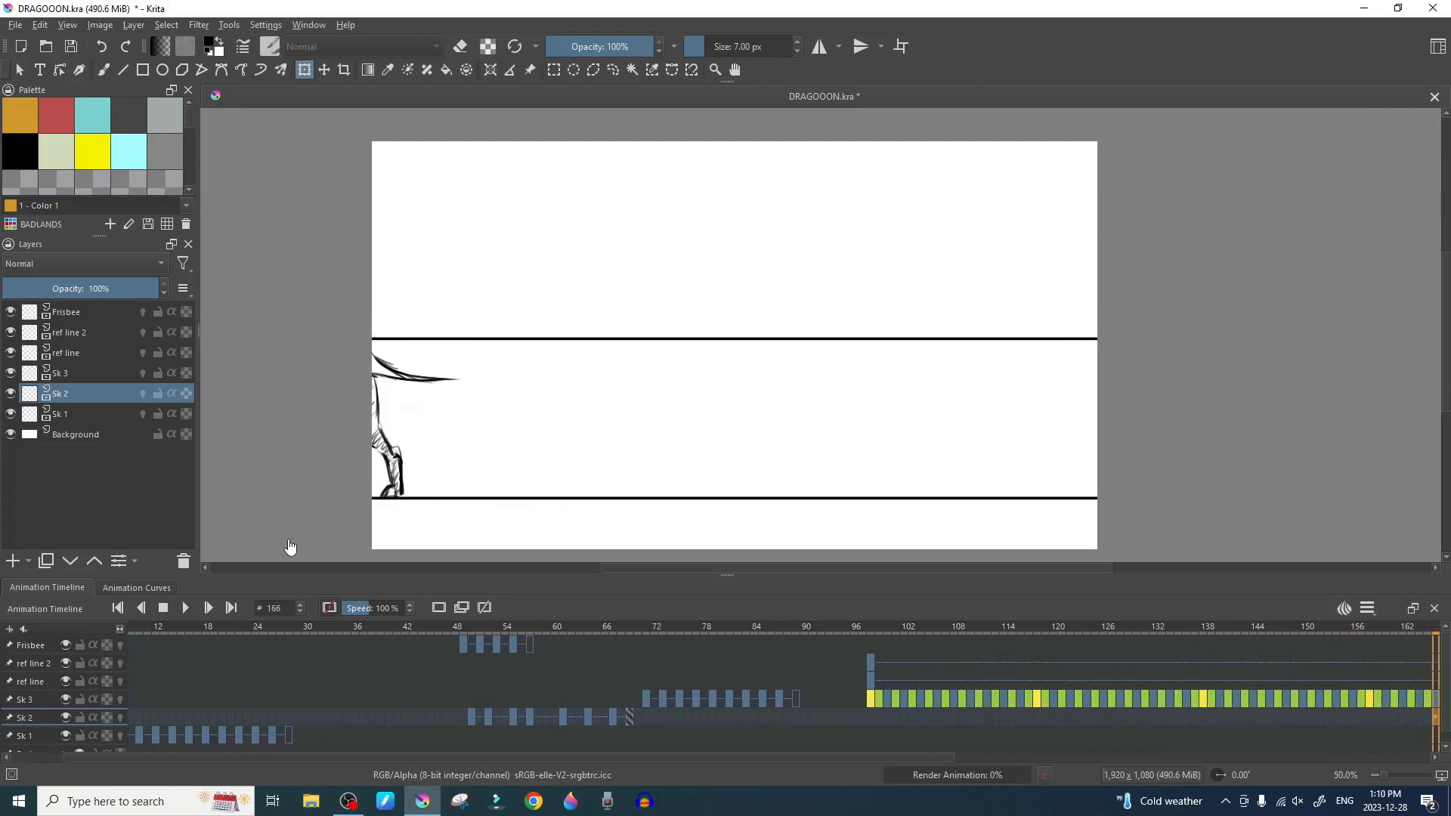
key("Left")
key("Right")
key("Right")
key("Right")
key("Right")
key("Right")
key("Right")
key("Right")
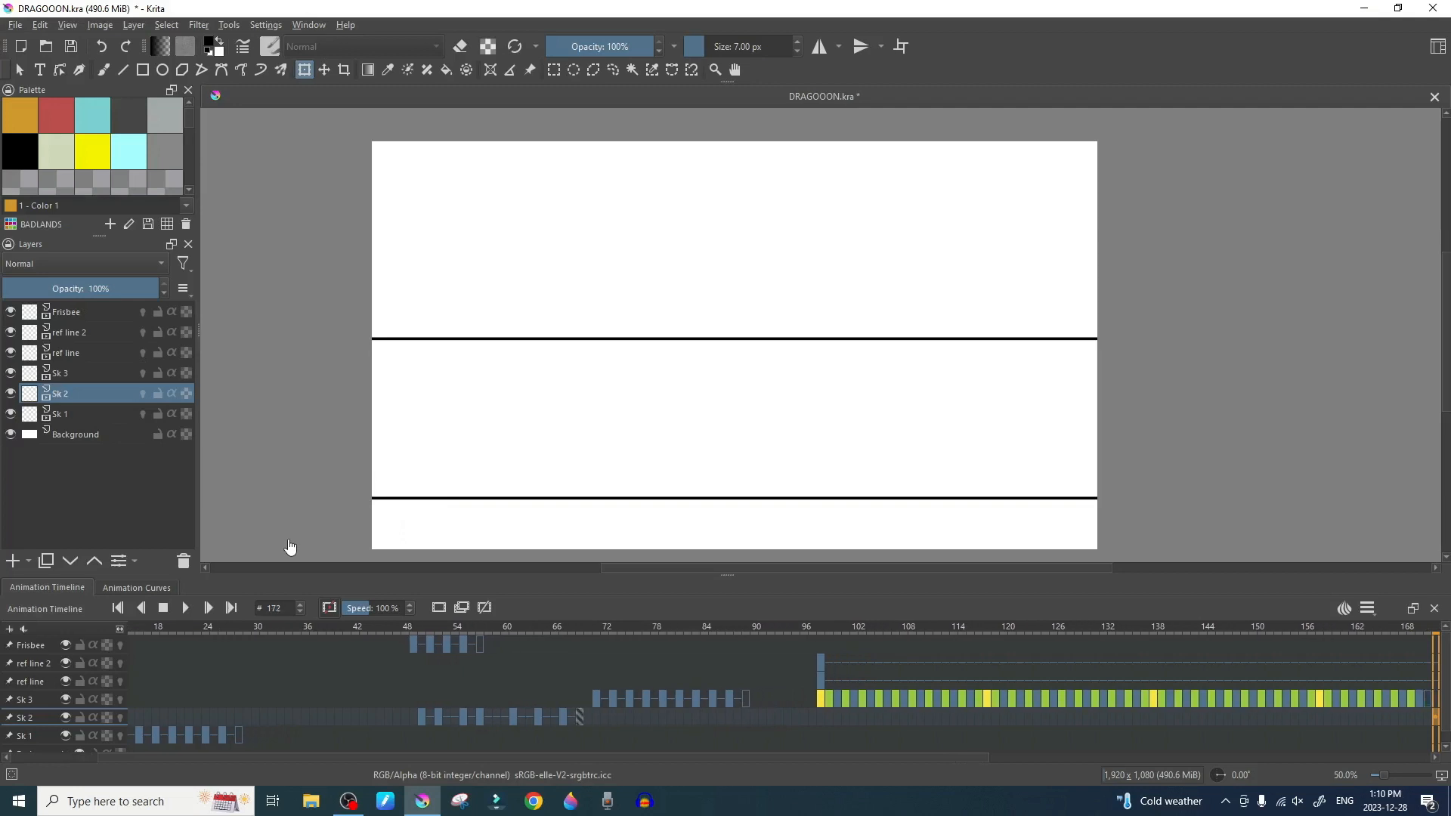
Step: Play the timeline on from the last drawing and return to frame 0
key("space")
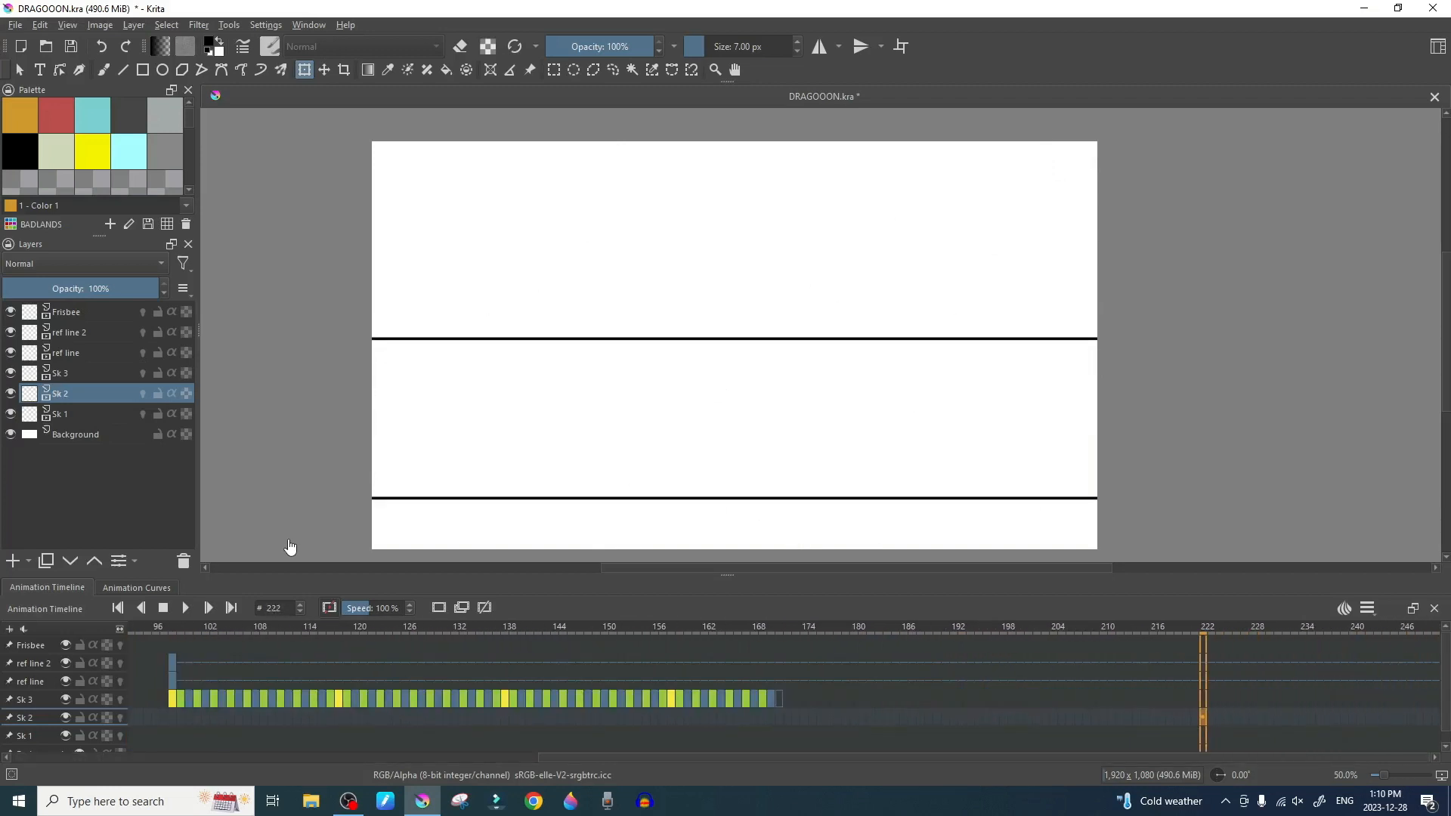
left_click_drag(610, 758, 78, 757)
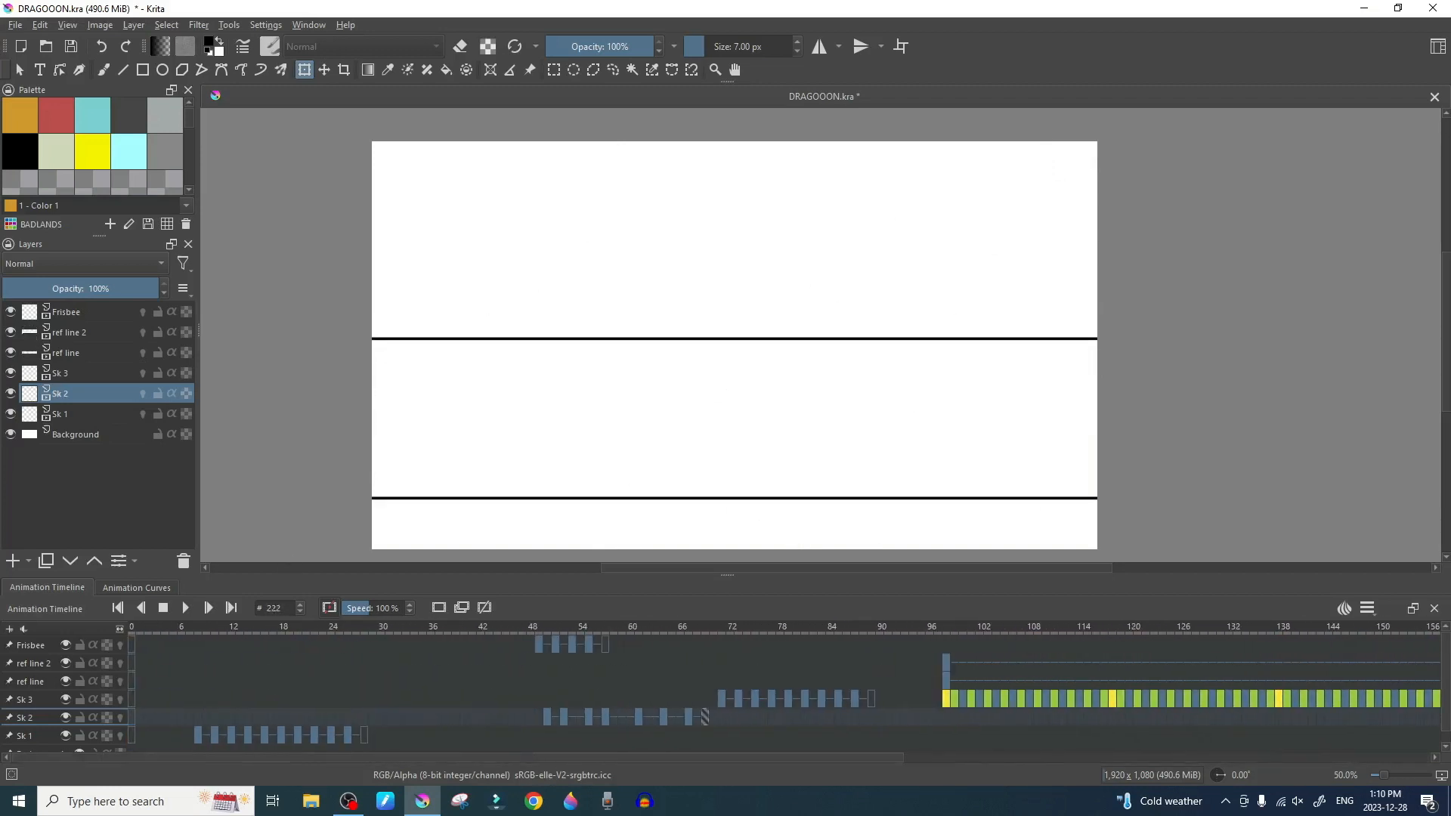
left_click(130, 627)
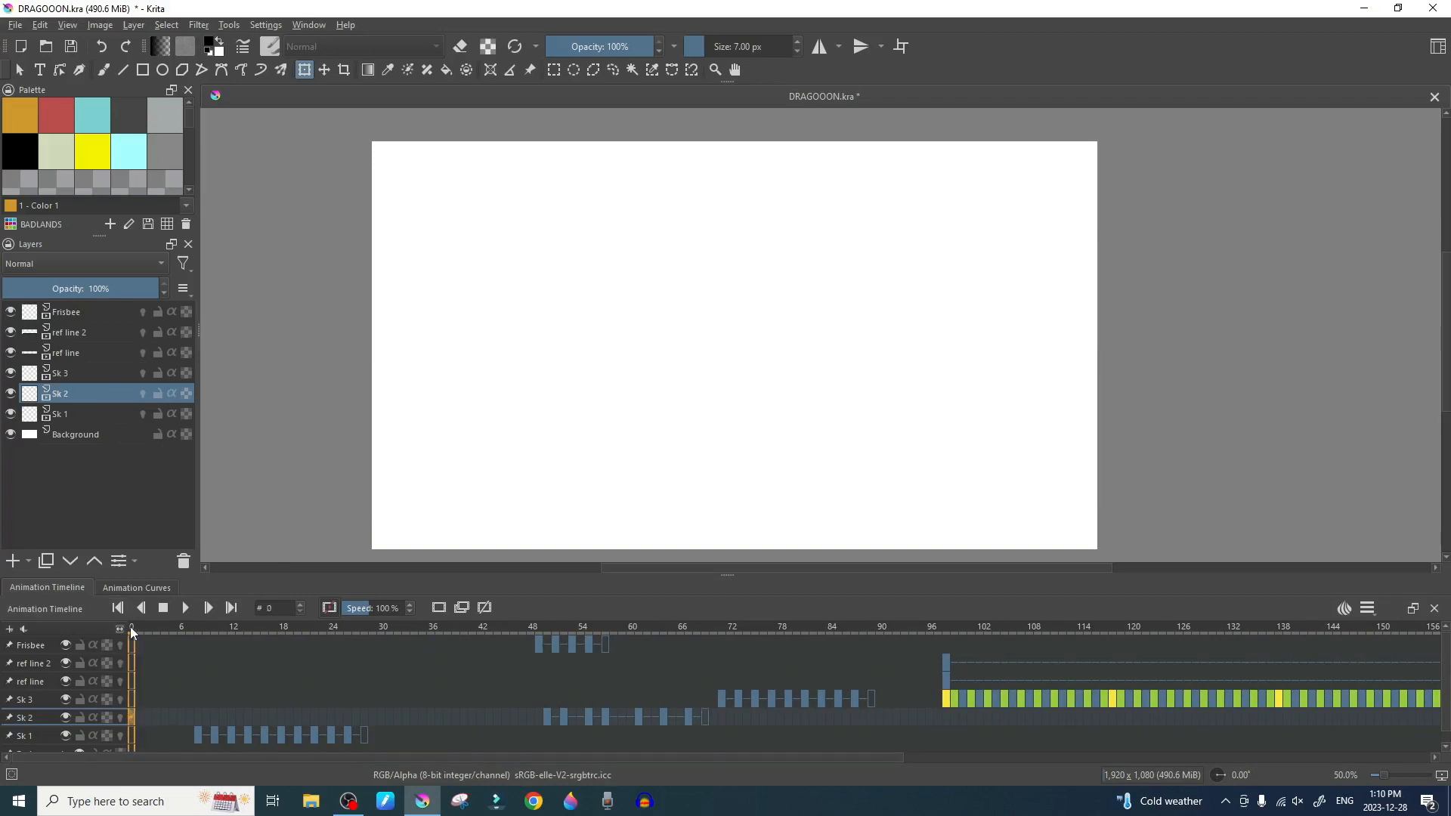
Step: Delete both reference line layers, ref line 2 and ref line, checking their keyframe at frame 98
left_click(84, 350)
left_click(75, 337)
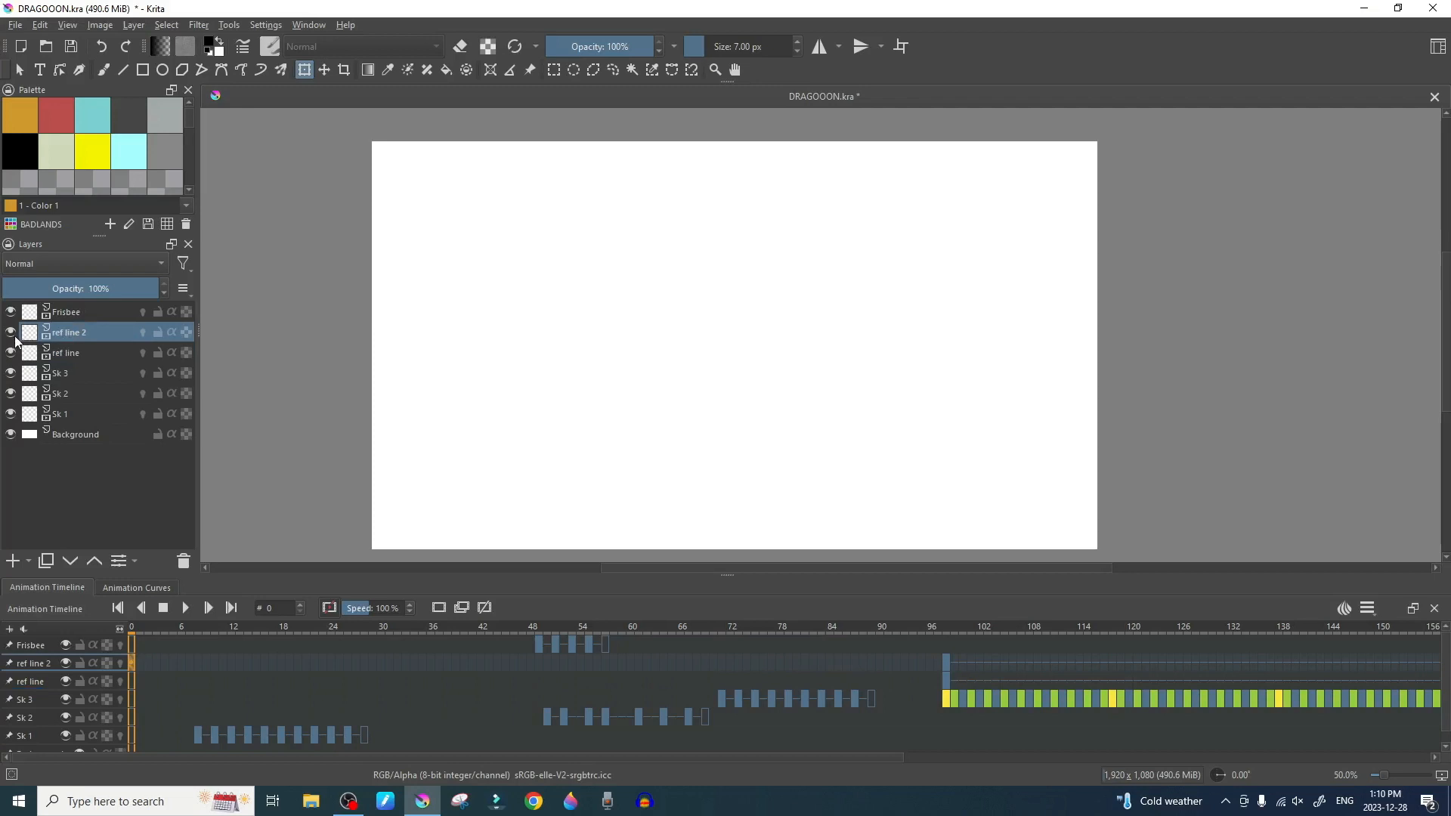
left_click(948, 664)
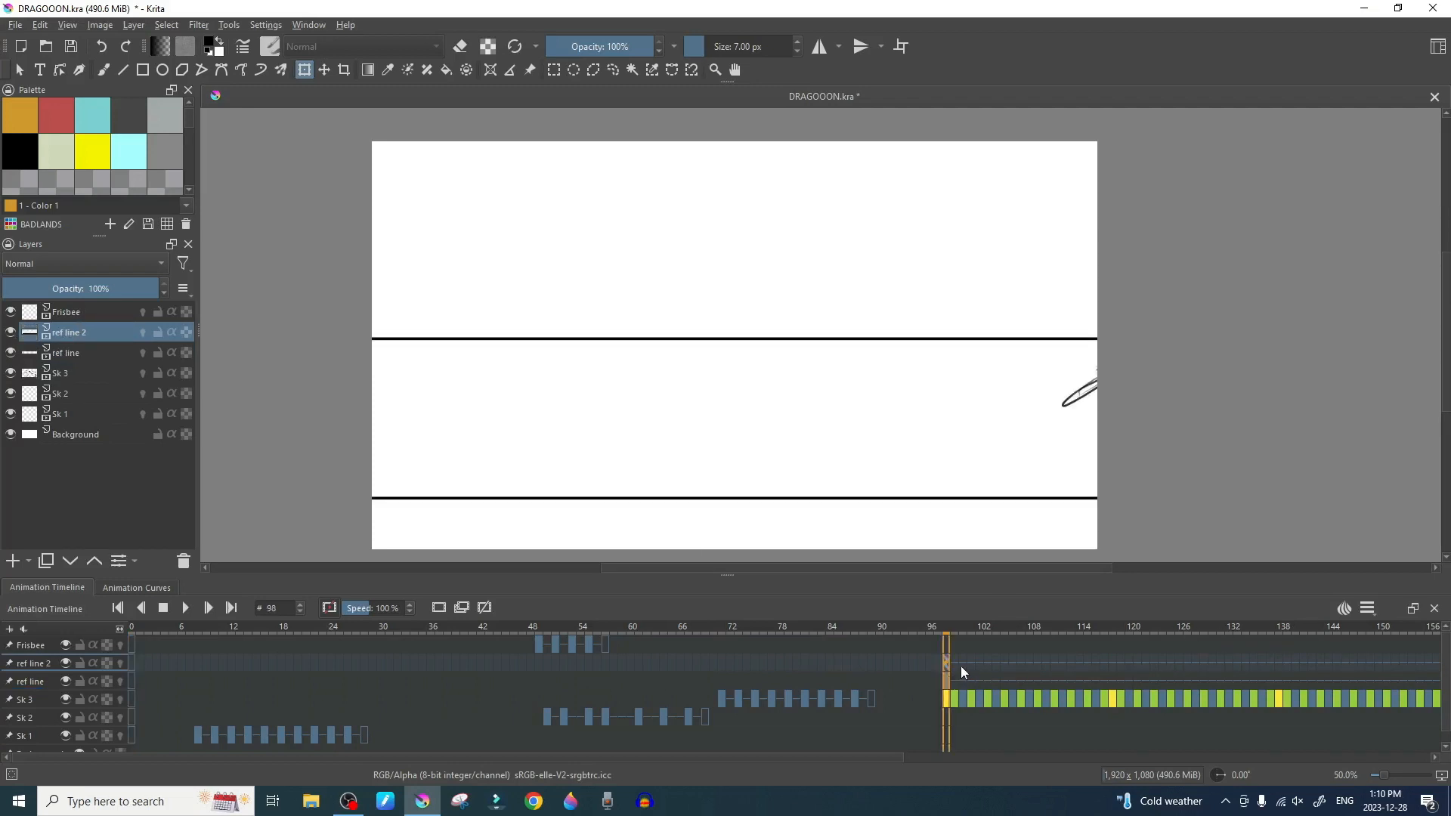
left_click(963, 672)
left_click(946, 662)
left_click(183, 559)
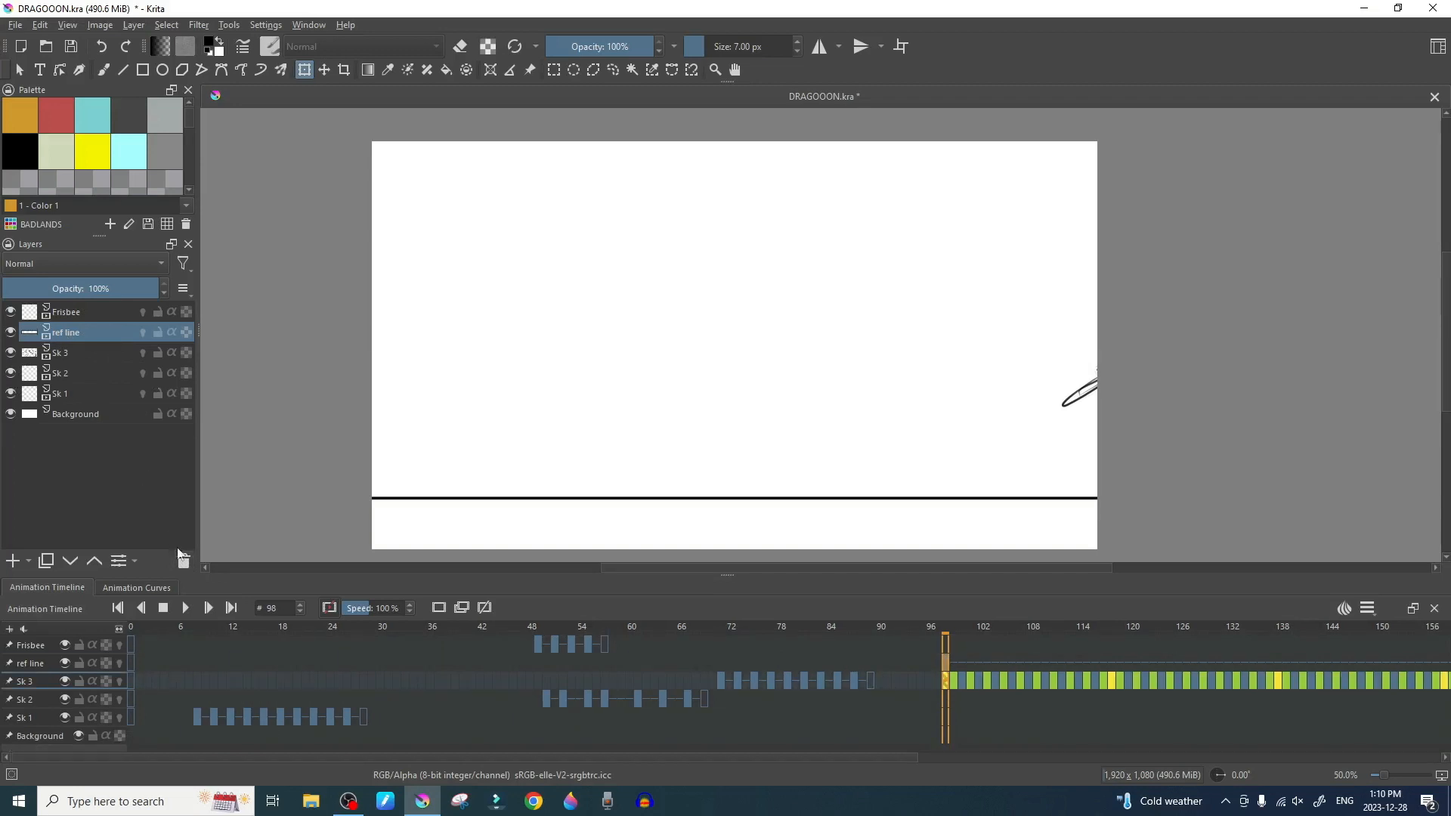
left_click(183, 561)
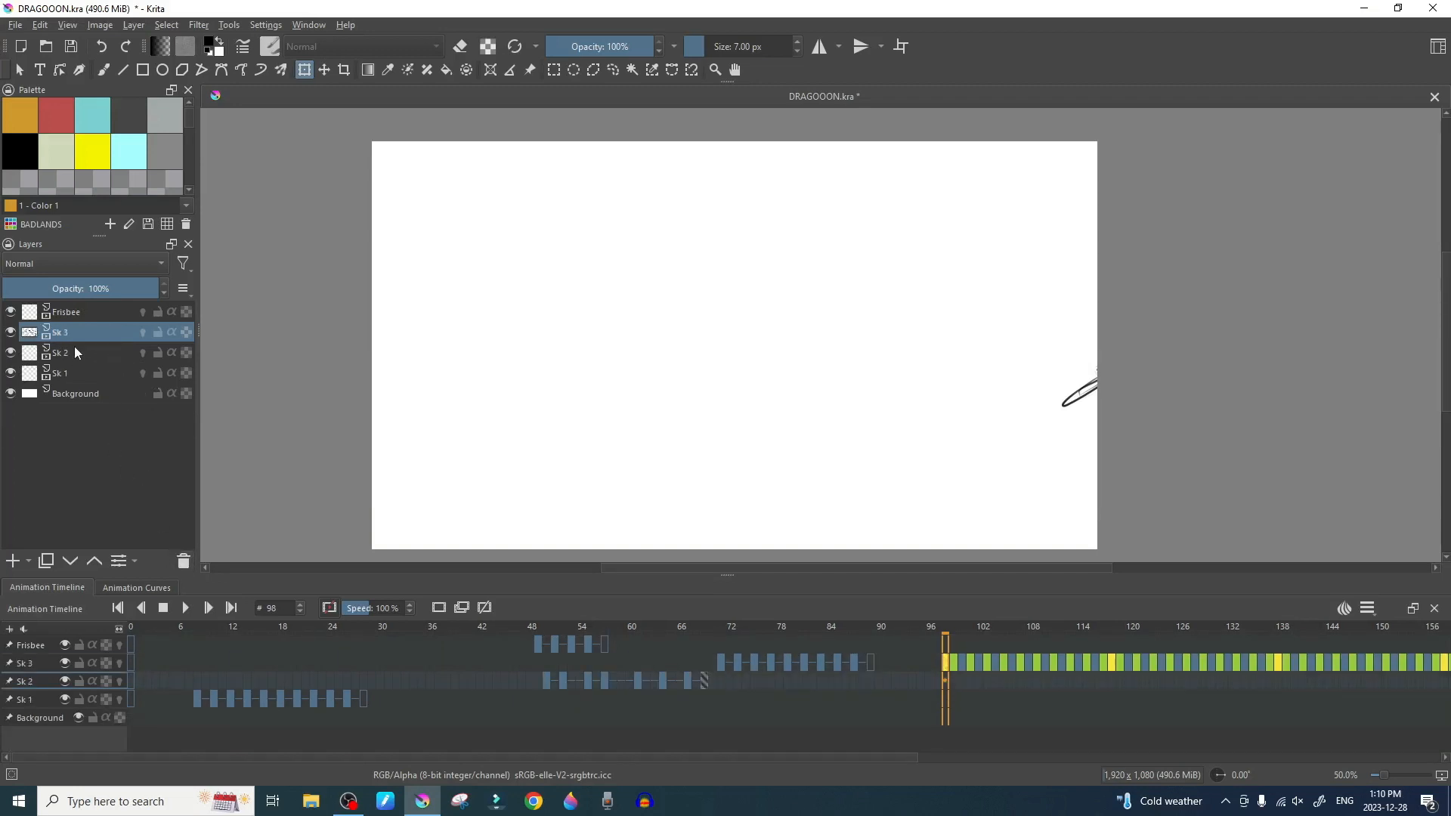
Step: Merge the Frisbee, Sk 3, Sk 2 and Sk 1 layers into a single animated layer
left_click(77, 312)
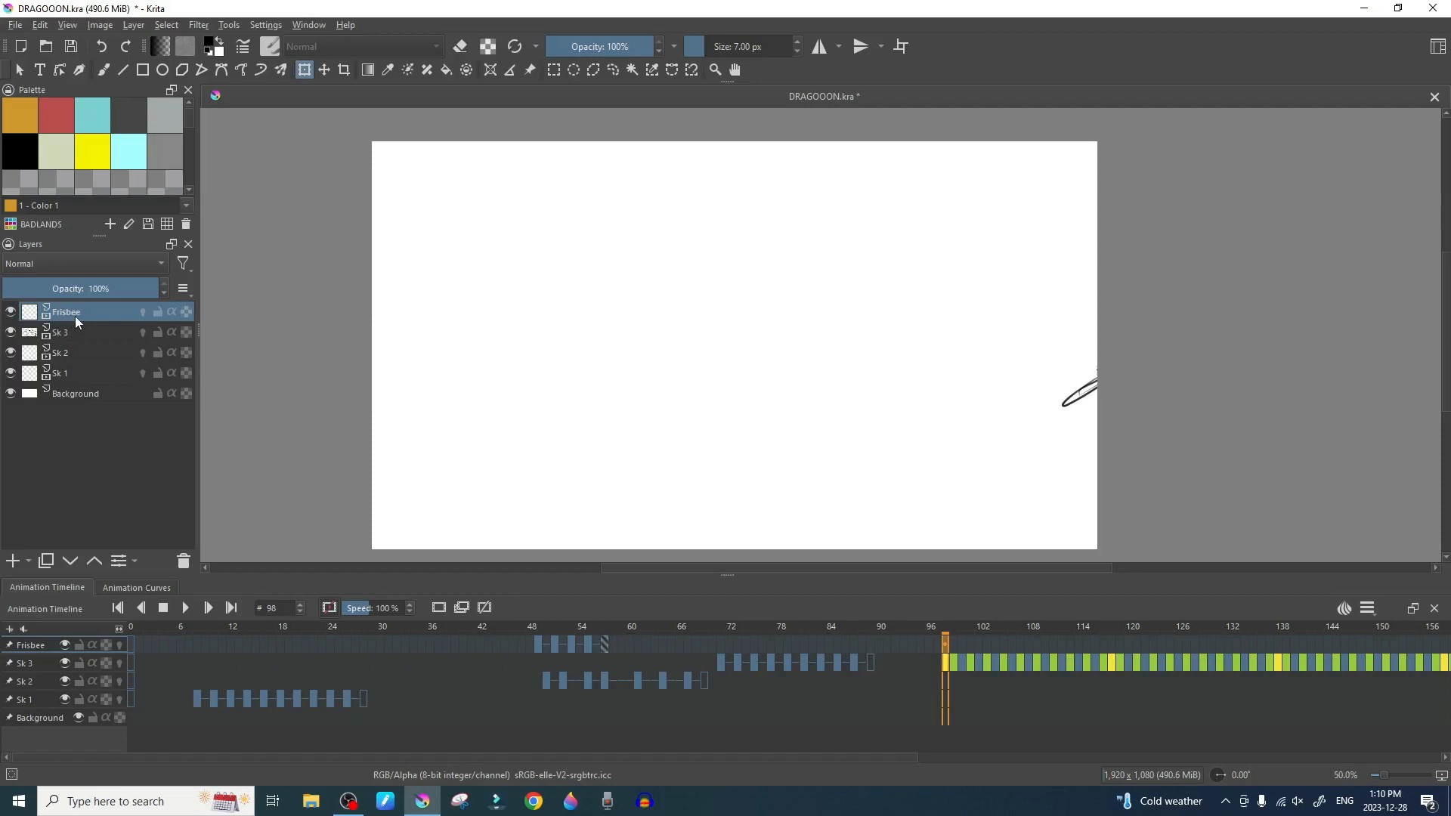
left_click(69, 375, "shift")
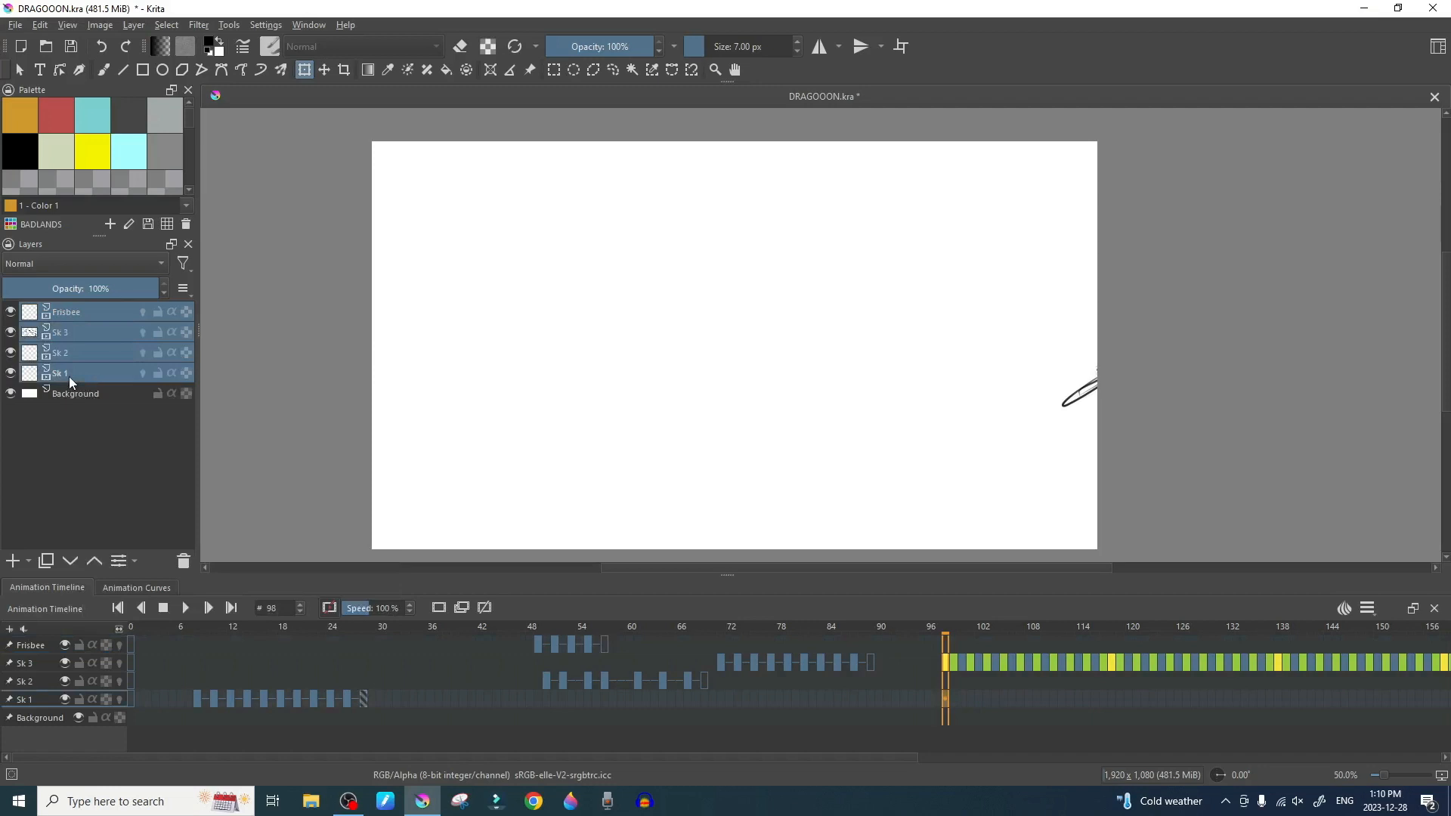
key("ctrl+e")
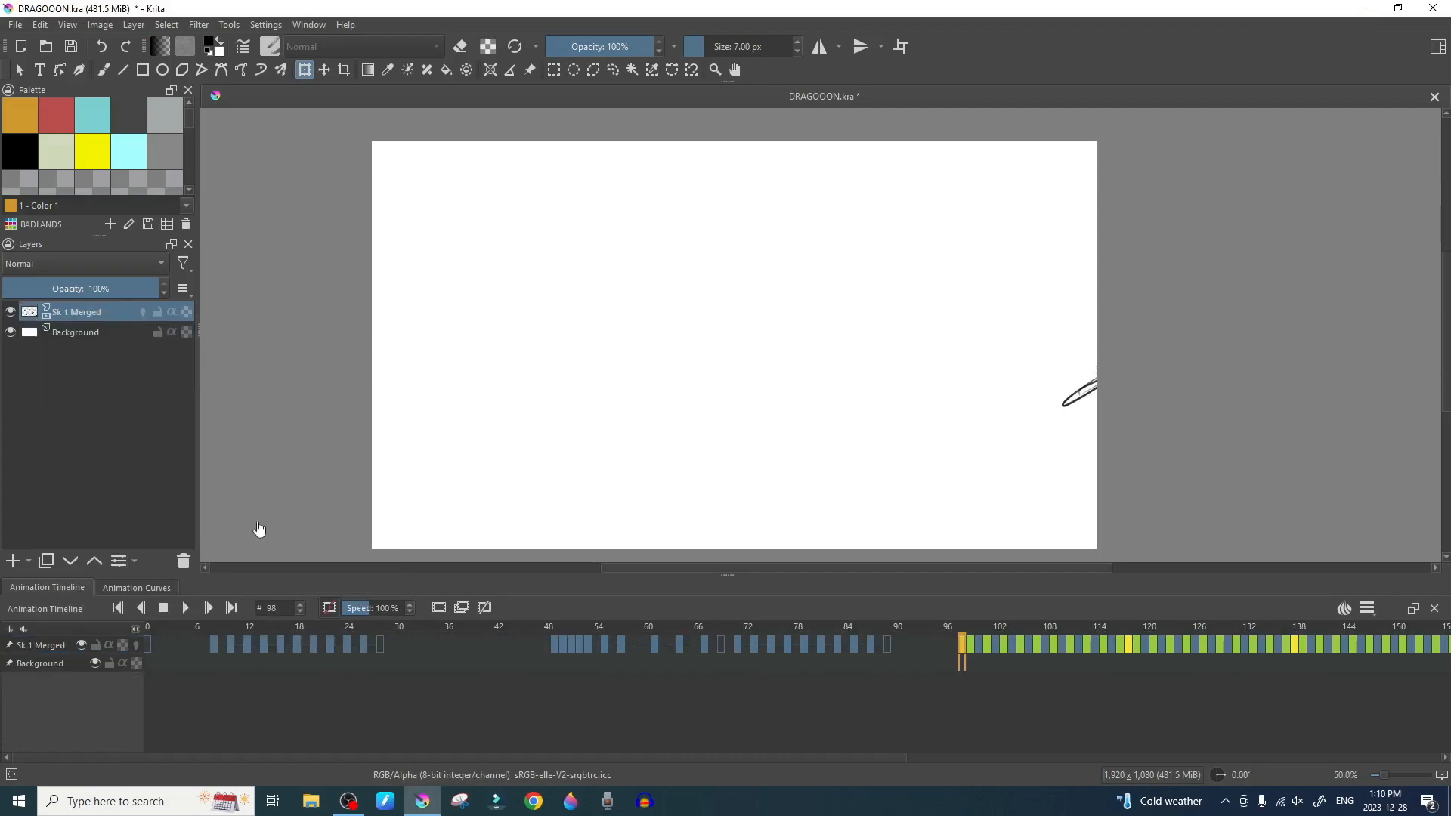
Step: Return to frame 0 and rename the merged layer to Sketch
mouse_move(730, 757)
left_mouse_down()
mouse_move(930, 757)
mouse_move(729, 757)
left_mouse_up()
left_click(149, 647)
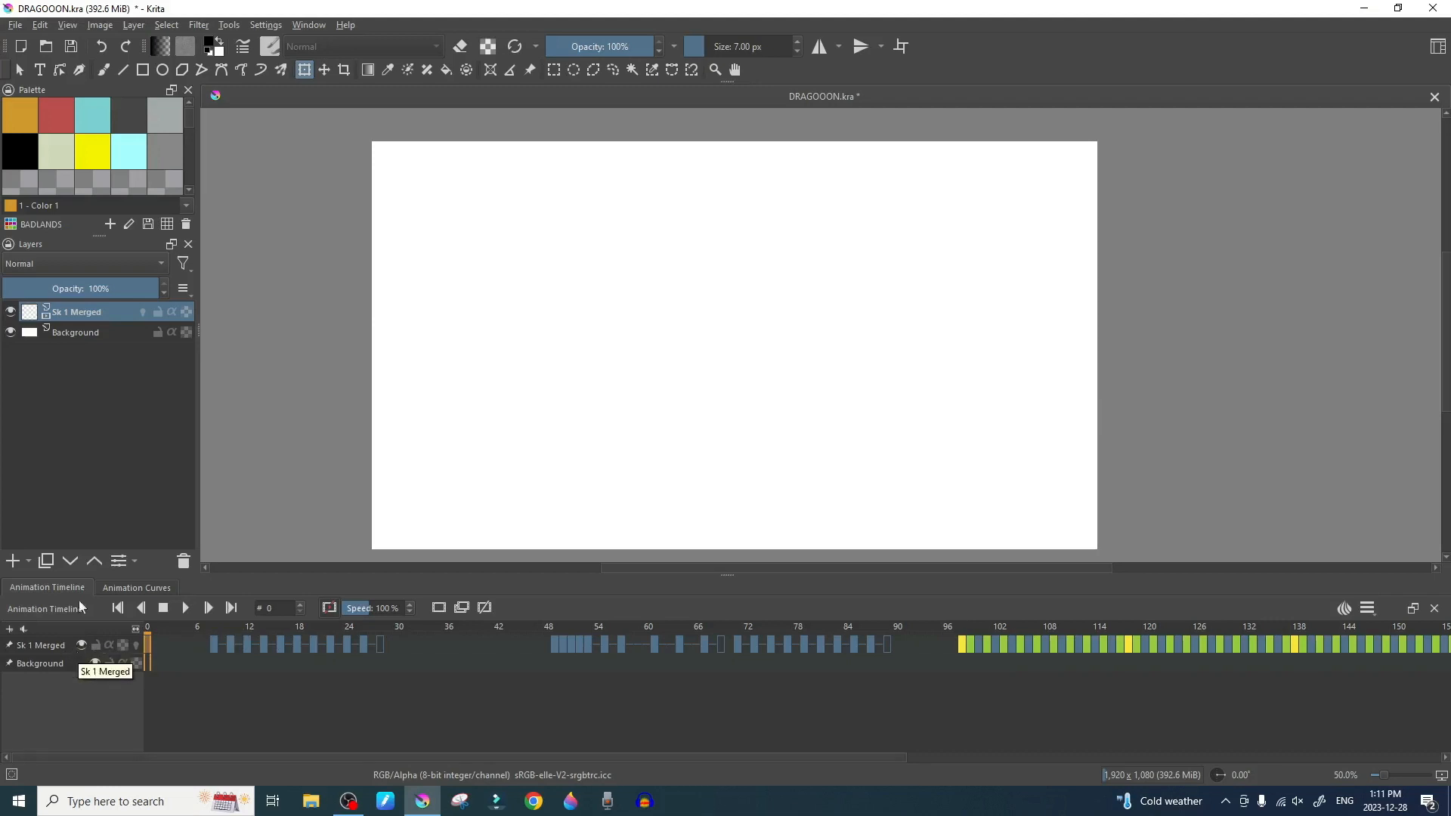
double_click(117, 310)
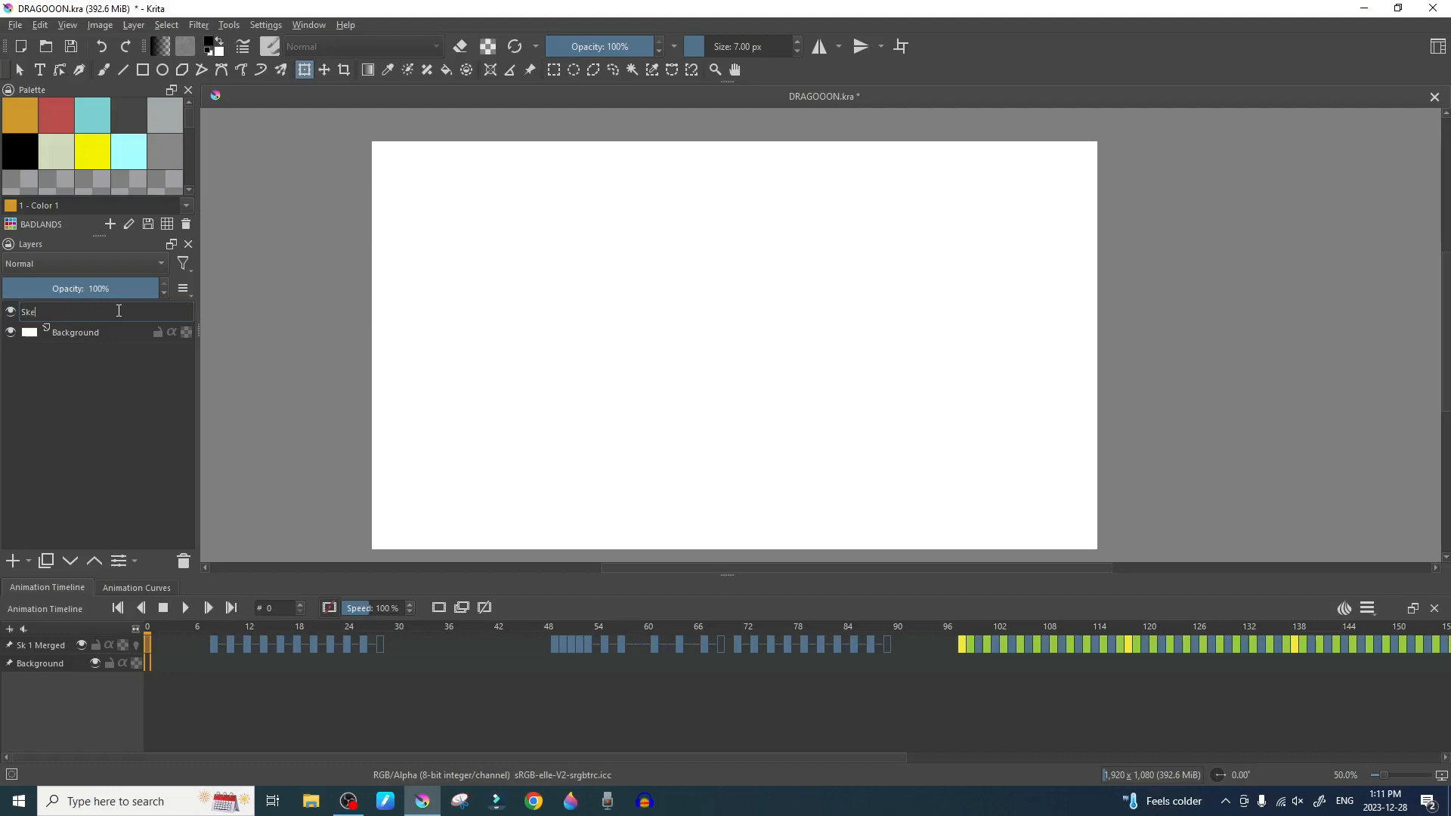
key("Return")
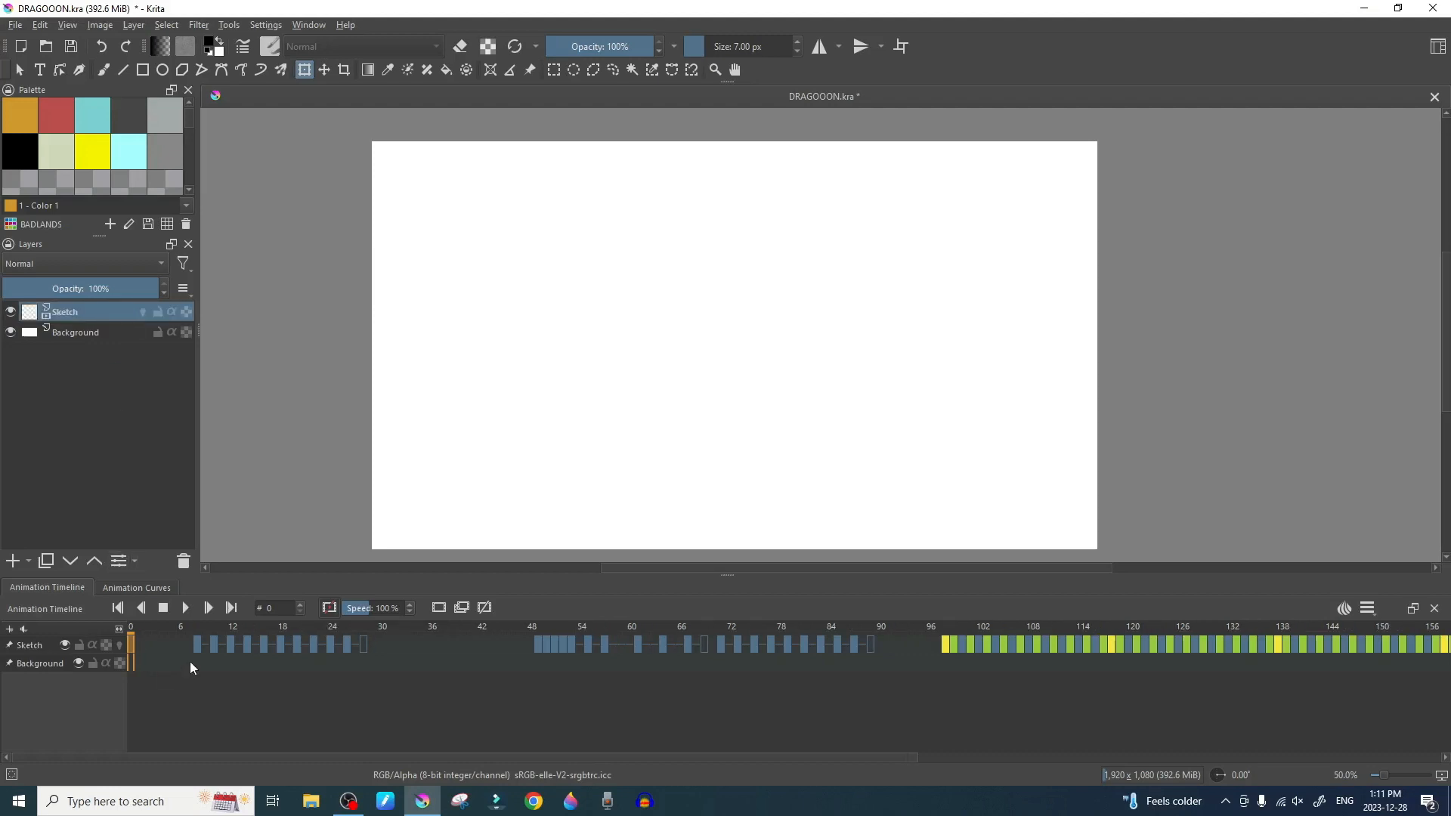
Step: Lower the Sketch layer's opacity to 70%, check it in playback, and reduce it further to 20%
left_click(179, 611)
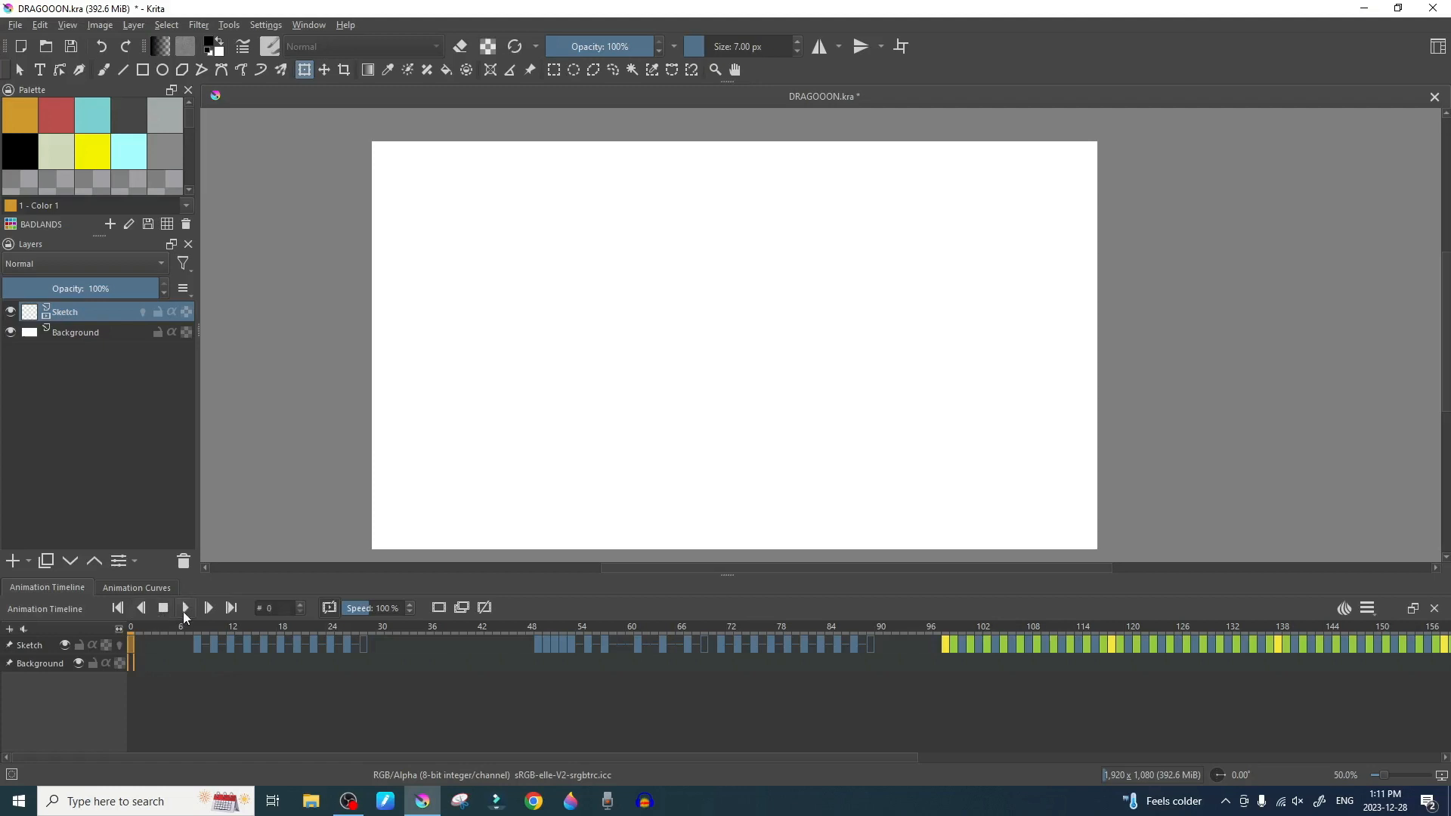
left_click(163, 609)
left_click_drag(158, 289, 127, 295)
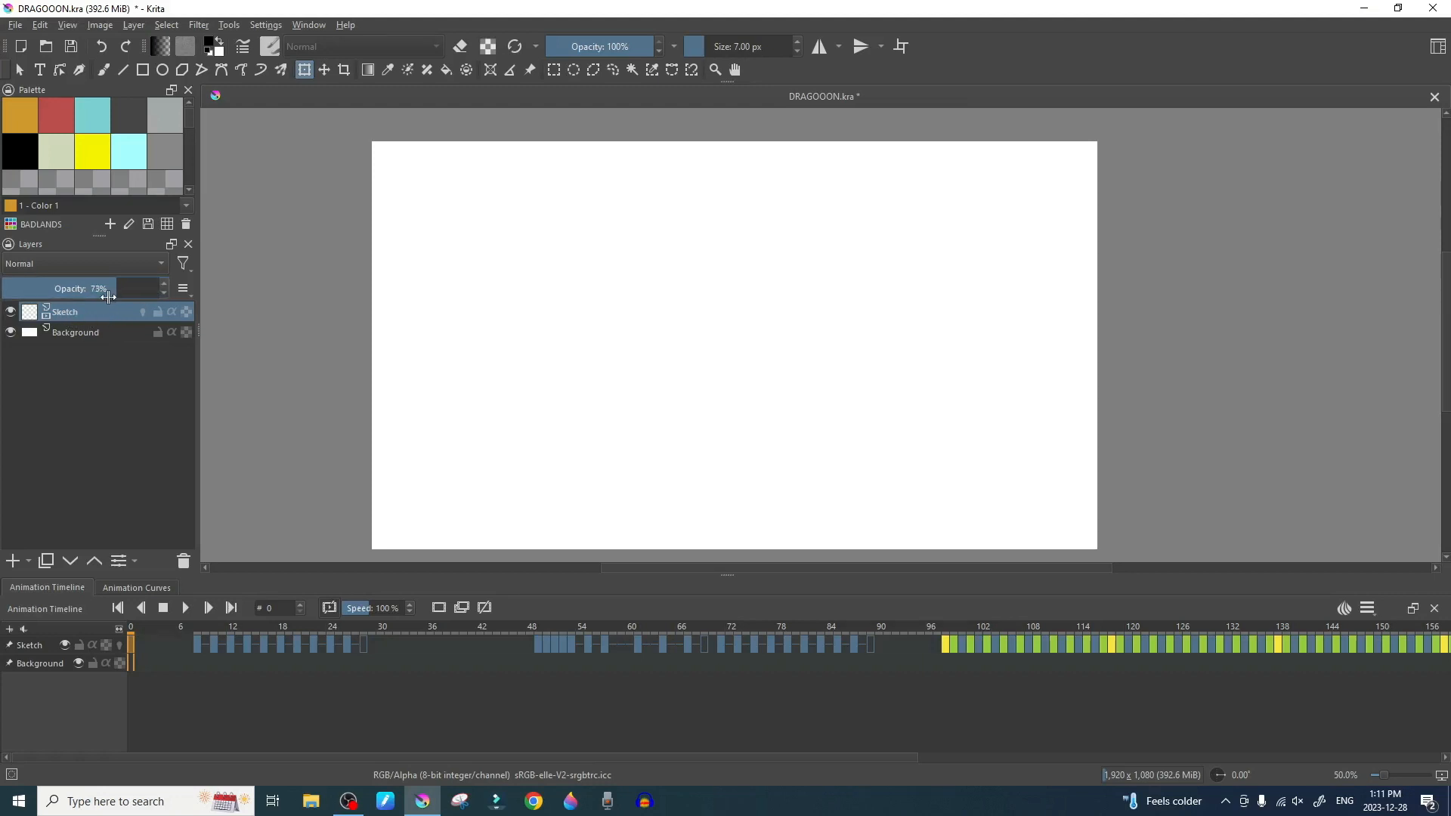
left_click(183, 609)
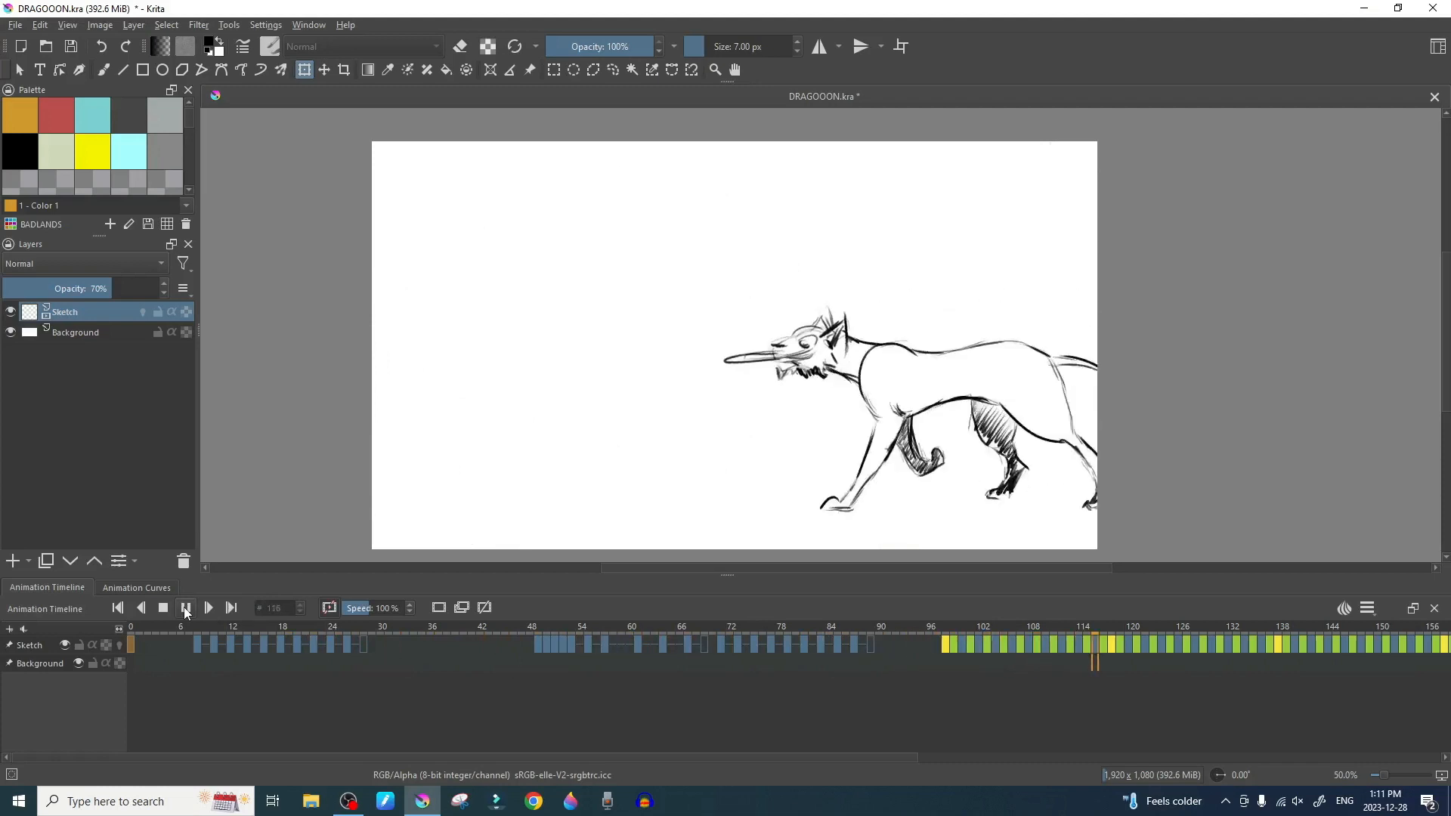
left_click(186, 609)
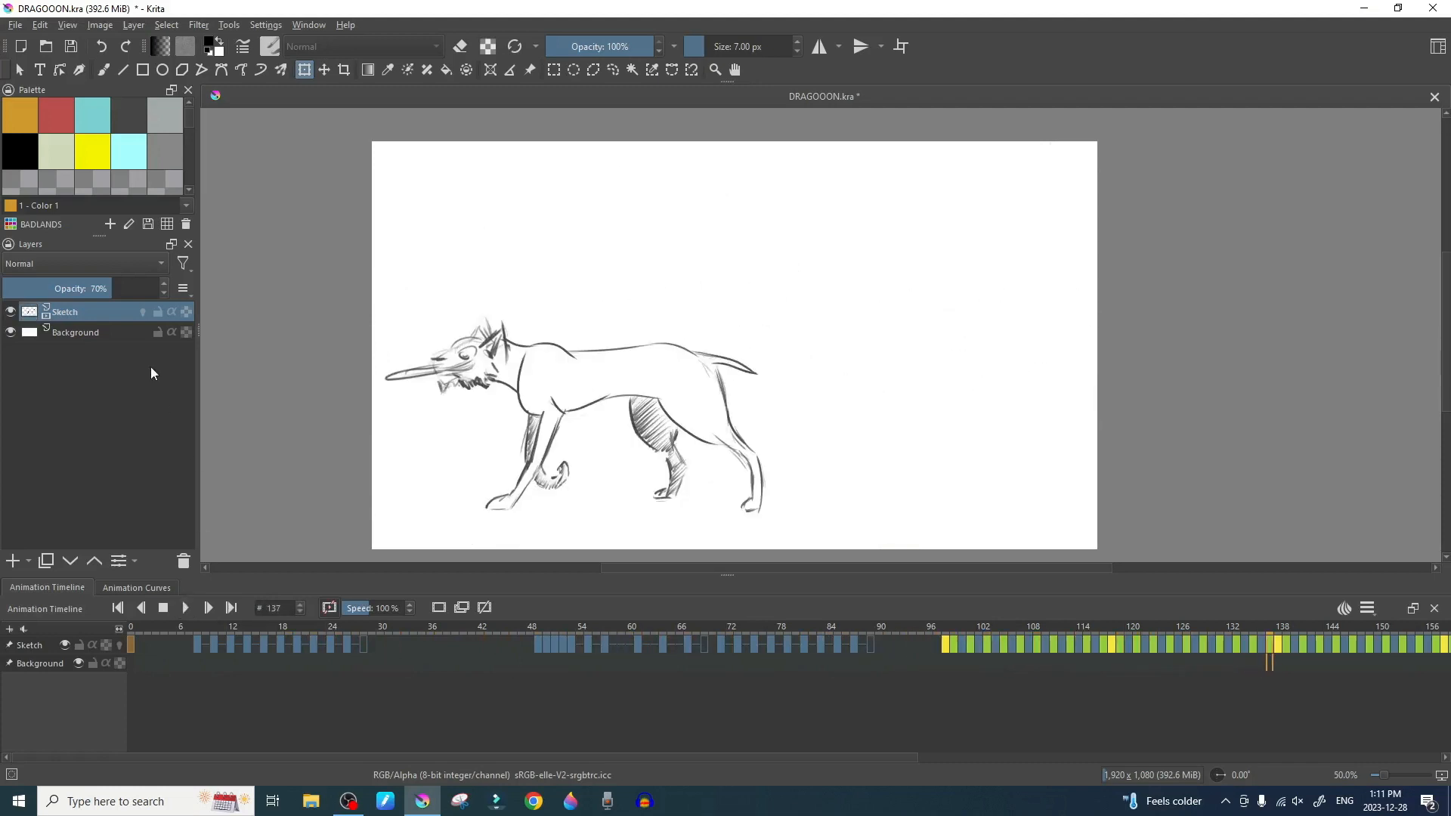
left_click_drag(96, 291, 43, 292)
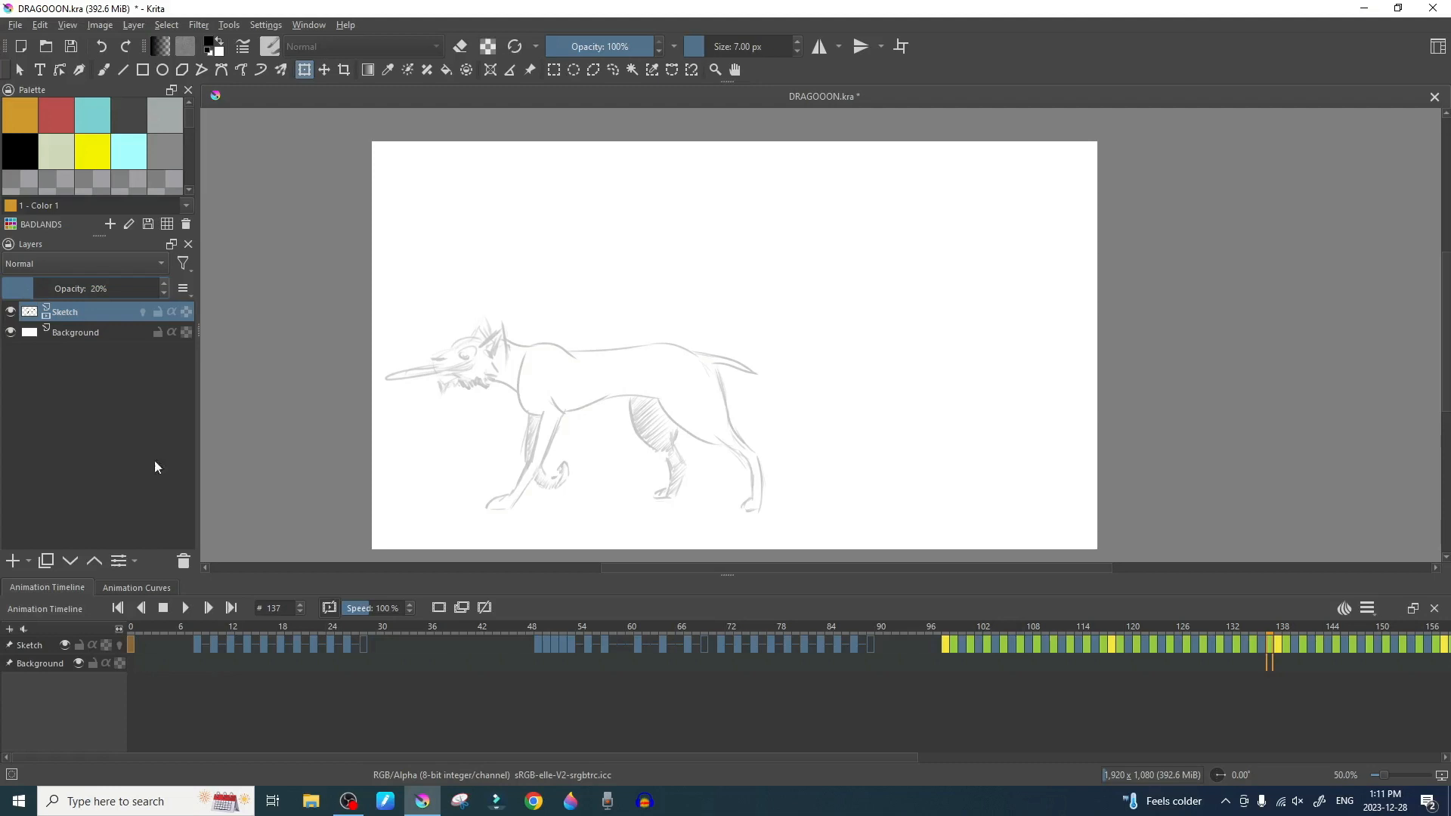
Step: Play the faded sketch animation up to frame 127, scrub back over the walk drawings, and return to frame 0
left_click_drag(196, 643, 238, 649)
left_click(186, 609)
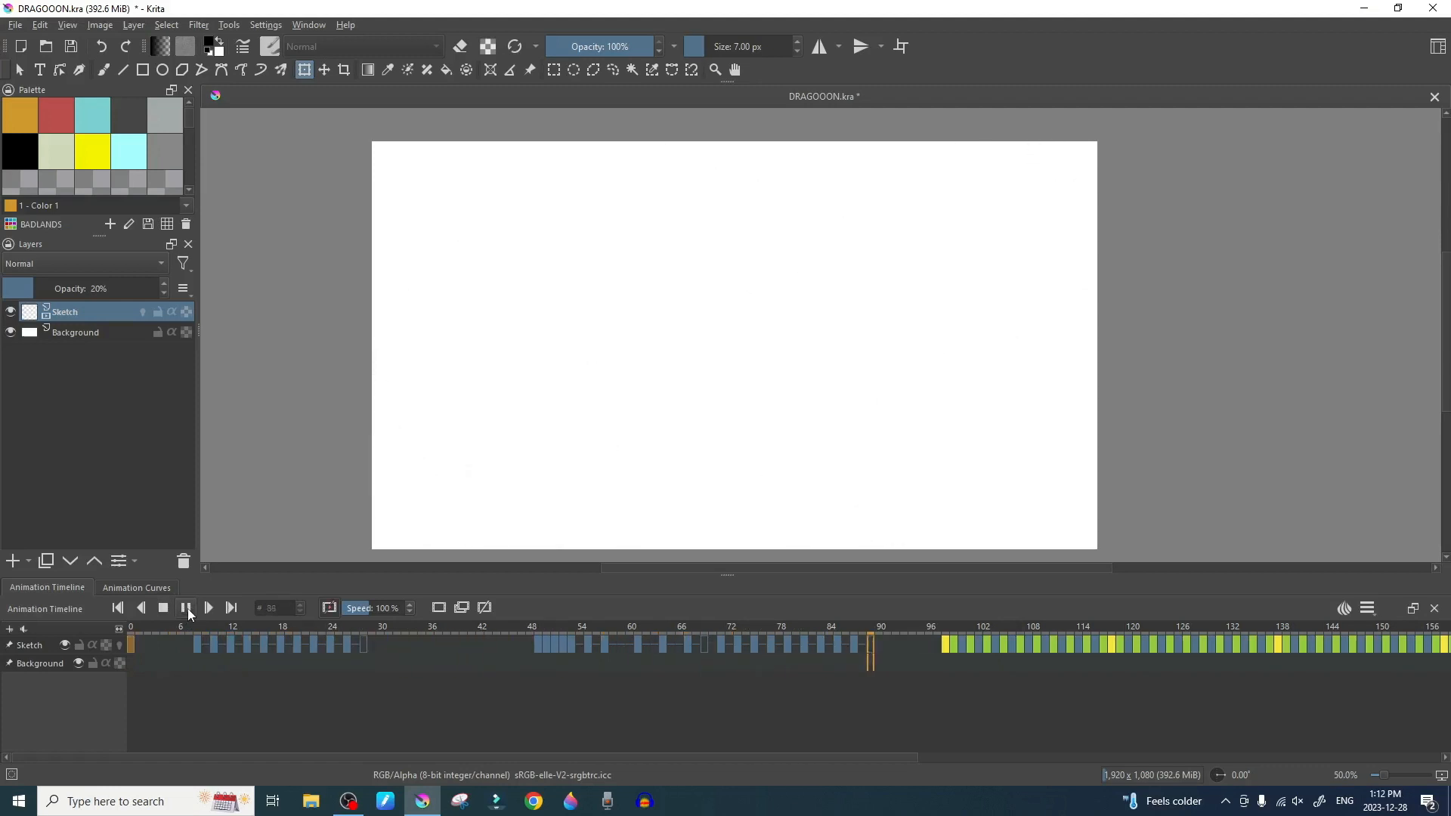
left_click(187, 610)
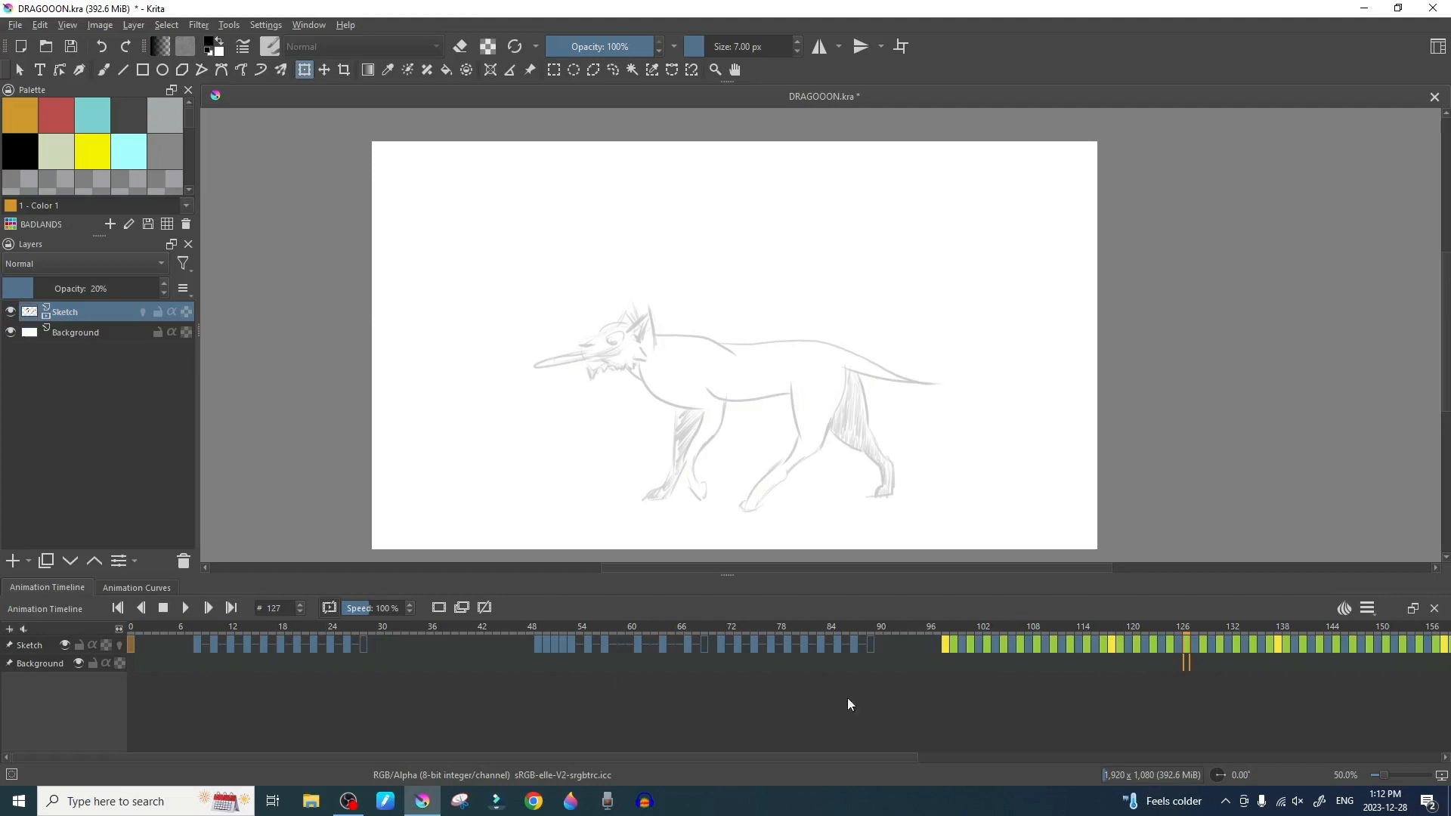
left_click_drag(1183, 648, 954, 650)
left_click(130, 645)
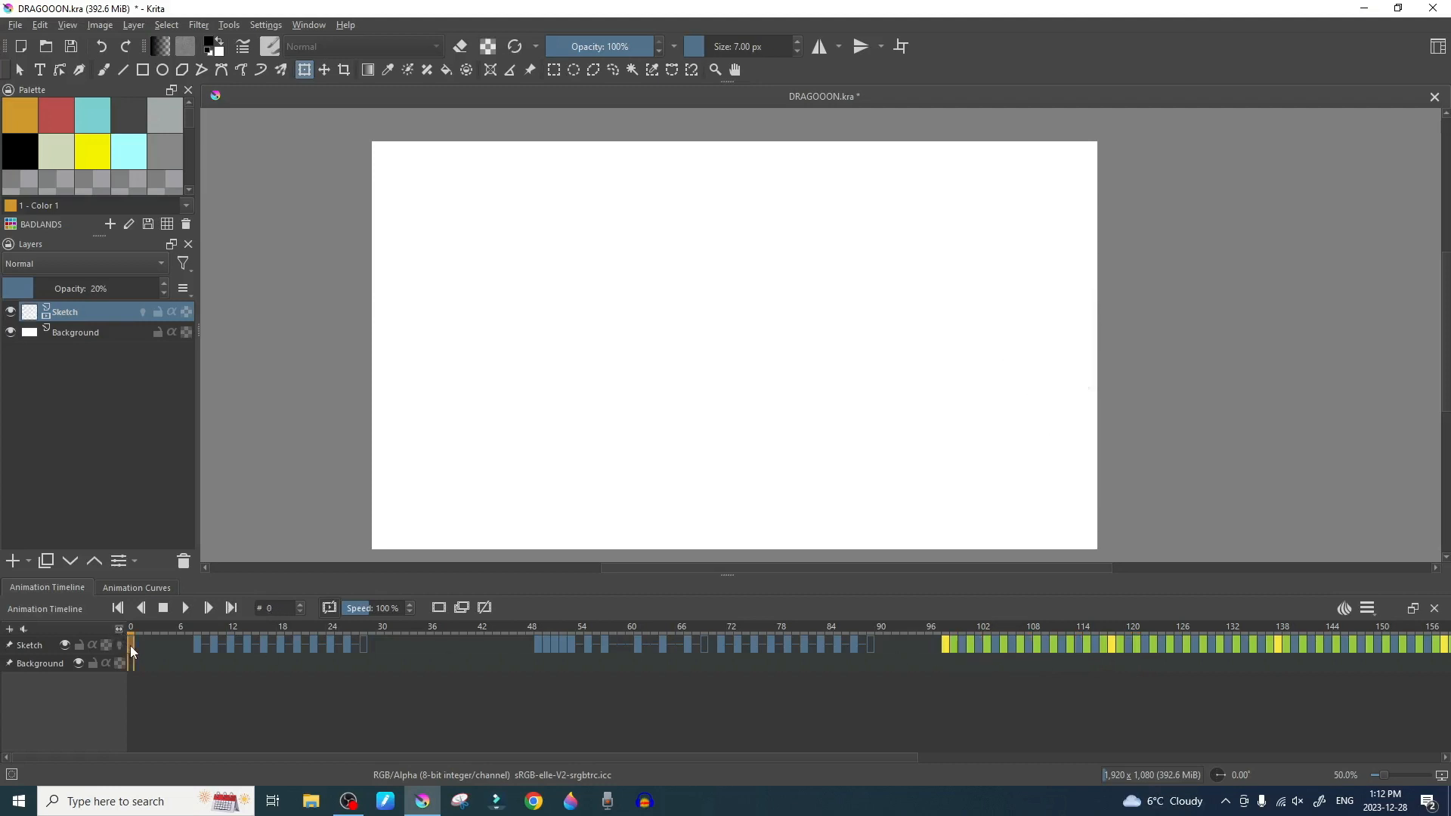
Step: Examine the faded drawings of the first scene from frame 8 onward and scrub across the timeline
left_click(198, 647)
left_click(215, 645)
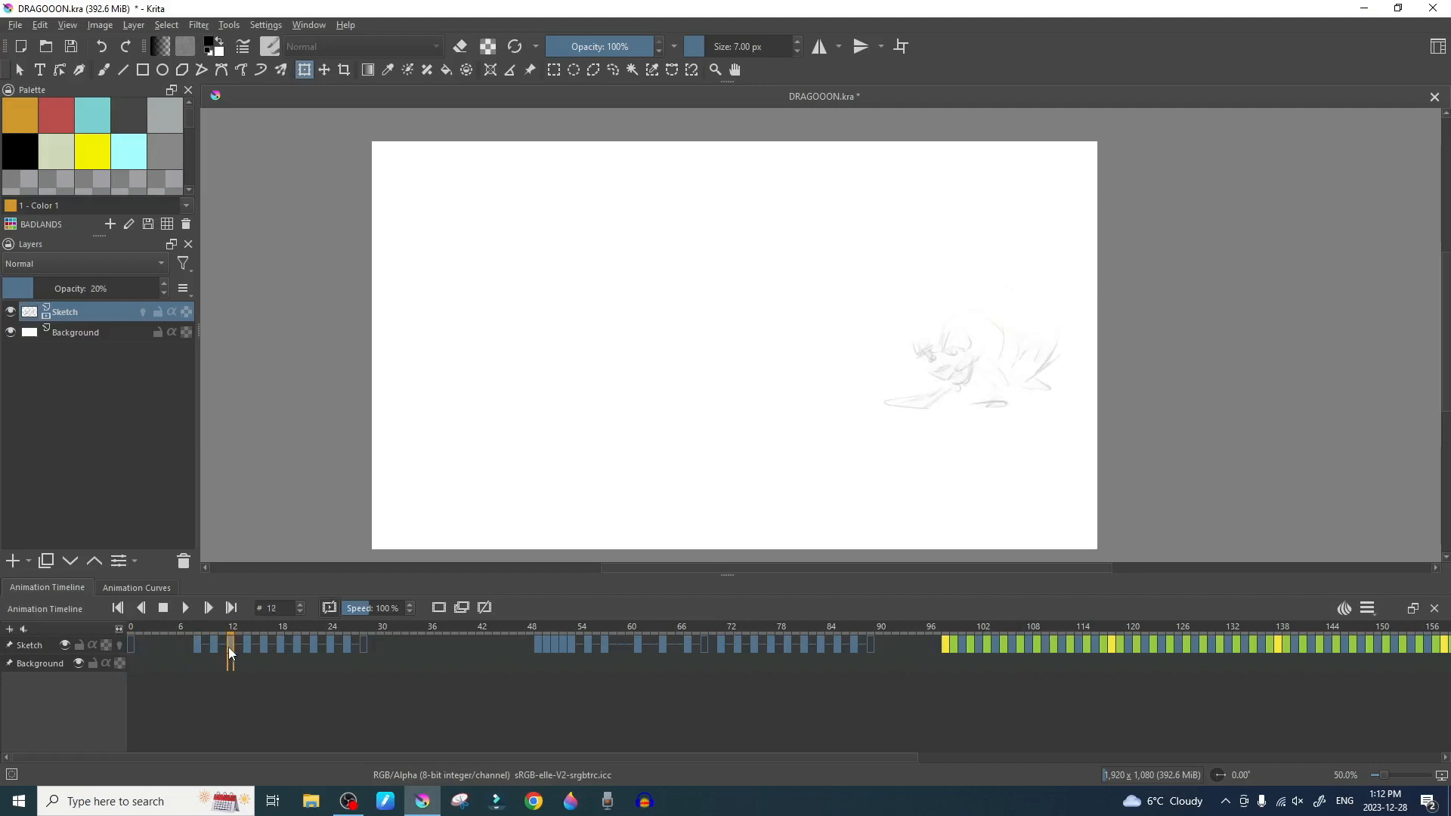
mouse_move(384, 646)
left_mouse_down()
mouse_move(182, 644)
mouse_move(257, 646)
left_mouse_up()
left_click(257, 646)
mouse_move(896, 646)
left_mouse_down()
mouse_move(532, 645)
mouse_move(886, 641)
left_mouse_up()
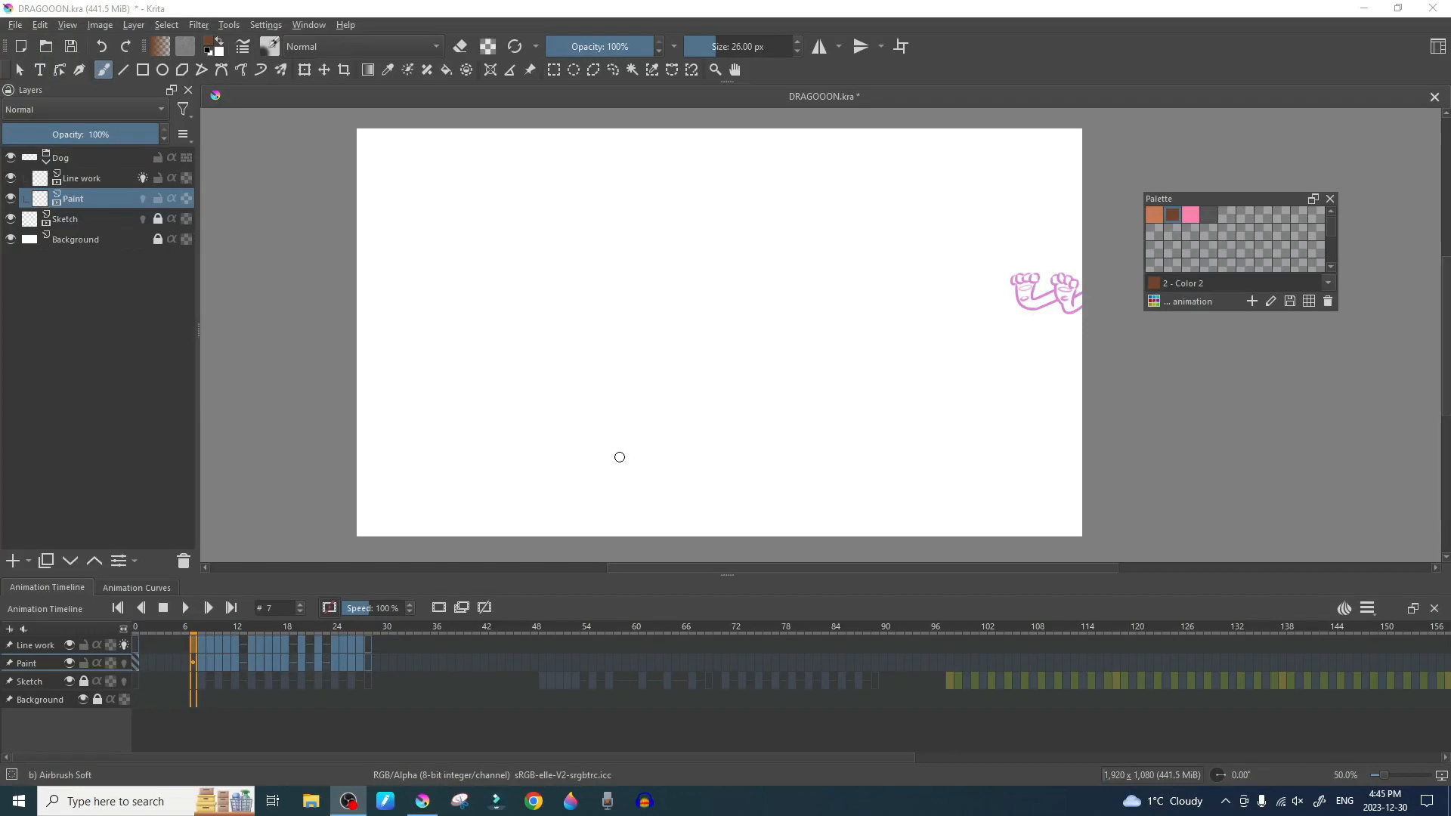
Step: Turn off onion skinning for the Line work layer and move the floating Palette closer to the canvas
left_click(124, 643)
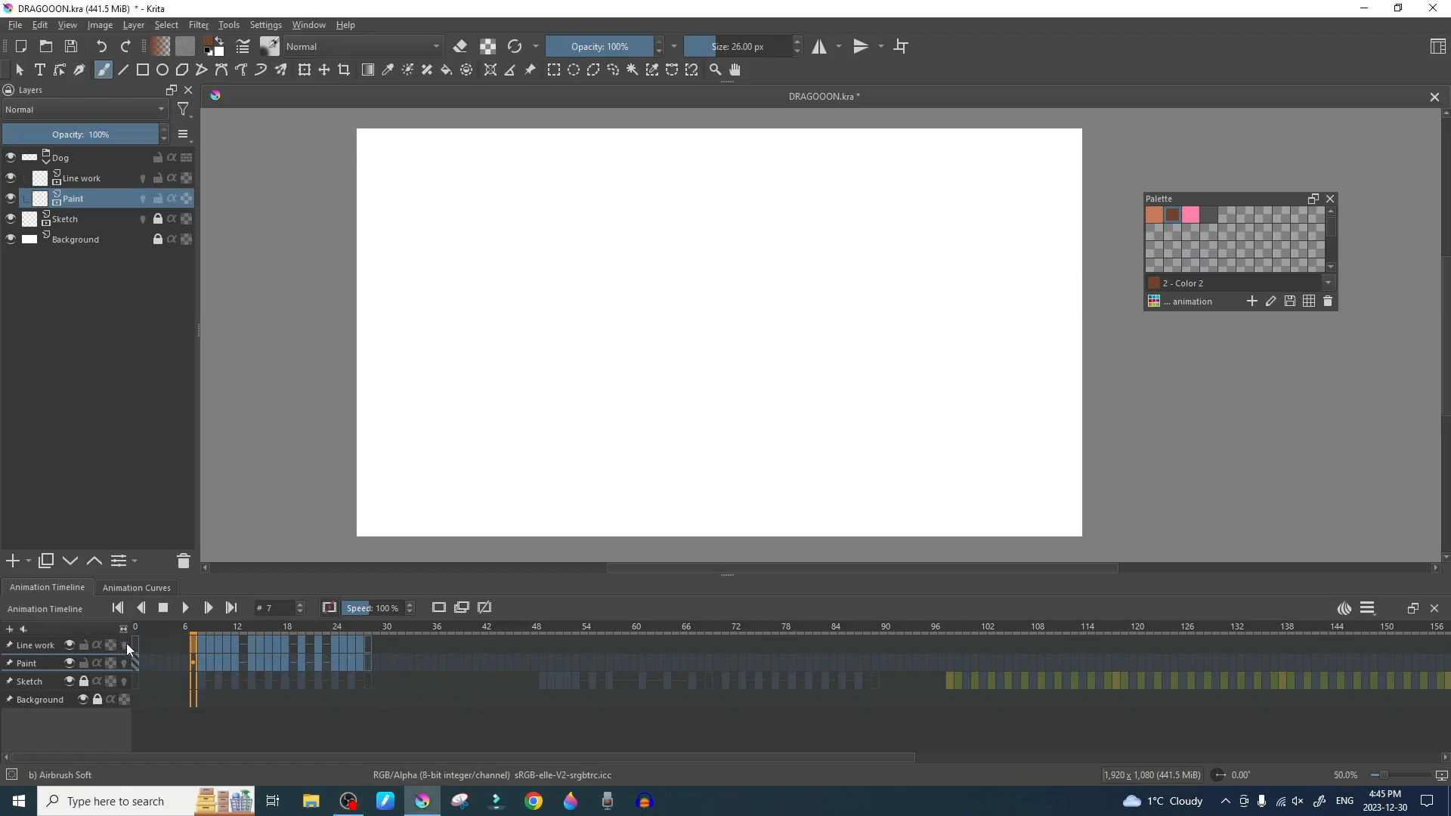
left_click_drag(1228, 199, 1188, 198)
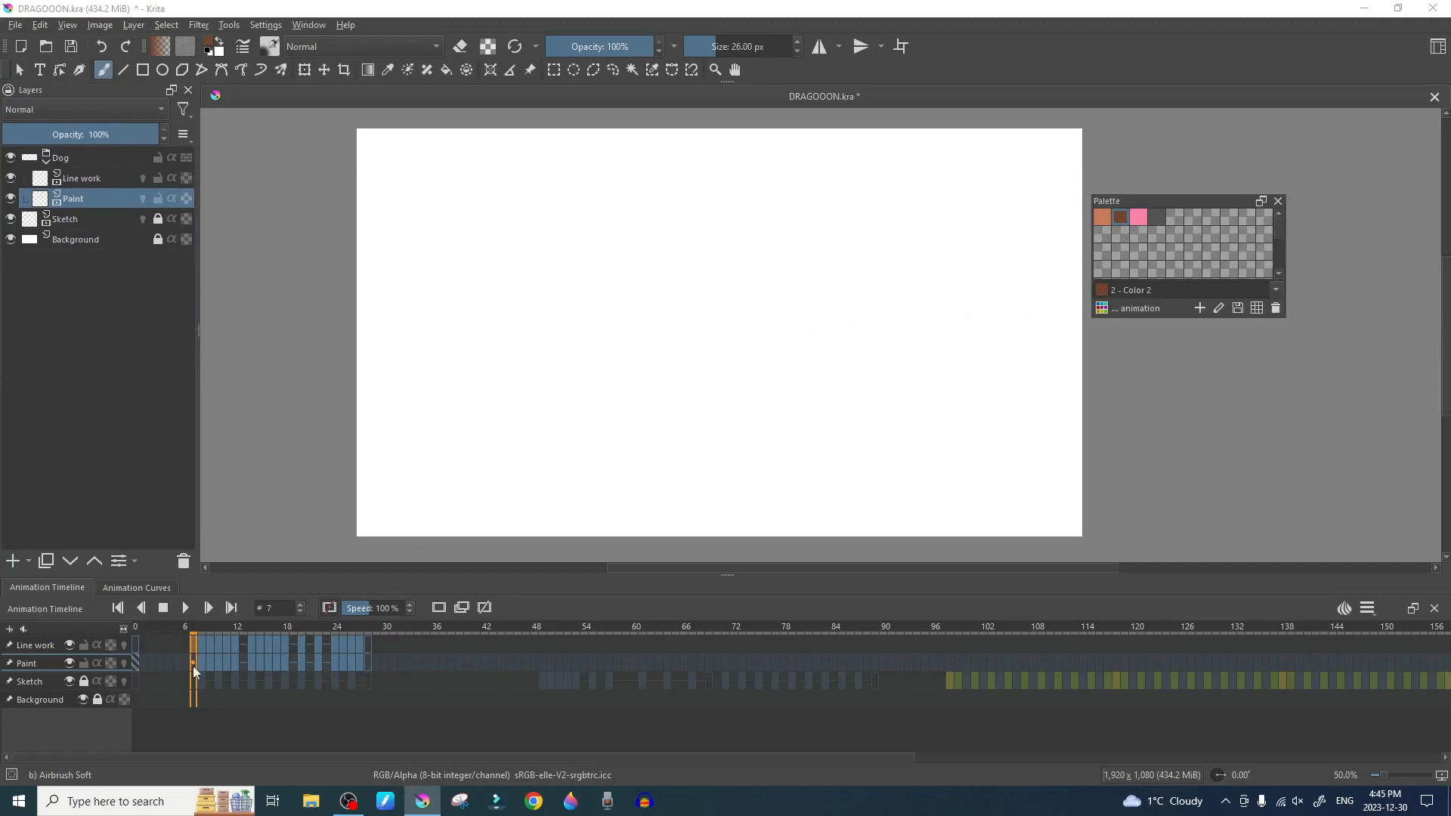
Step: Step from frame 7 to frame 11 to examine the inked and coloured dog leaping in, rechecking frame 7 once
left_click(193, 644)
key("Right")
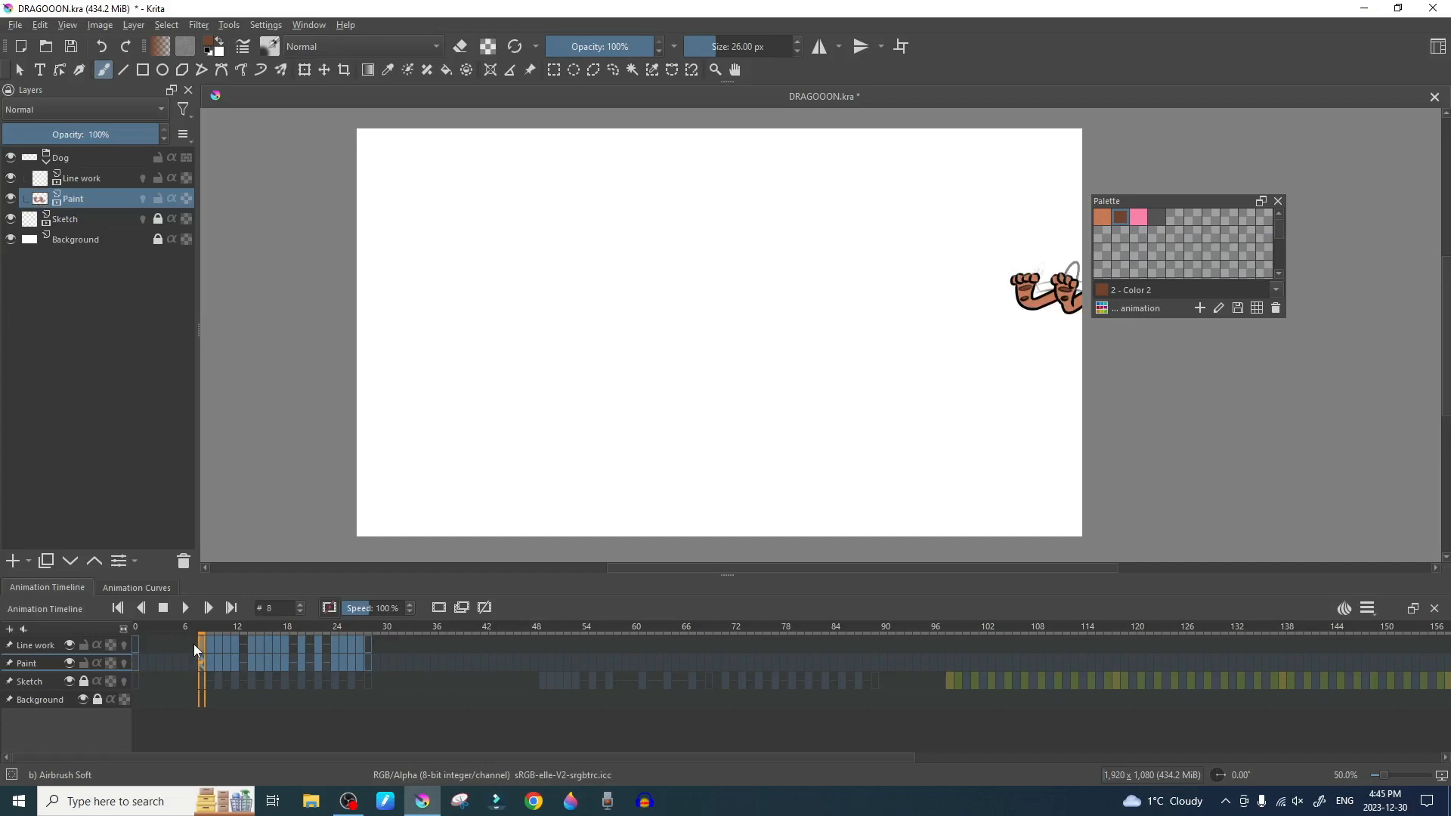
key("Left")
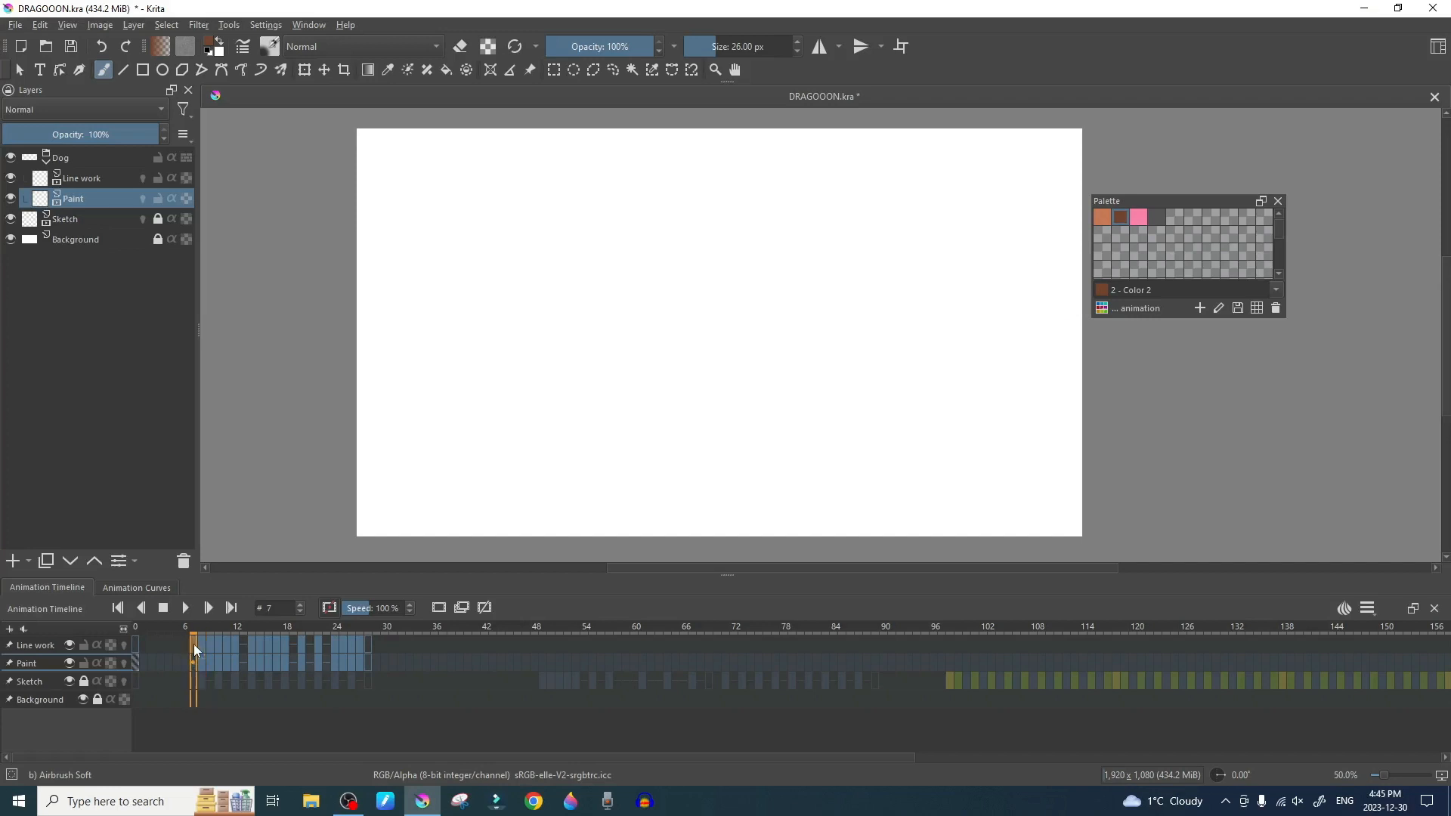
key("Right")
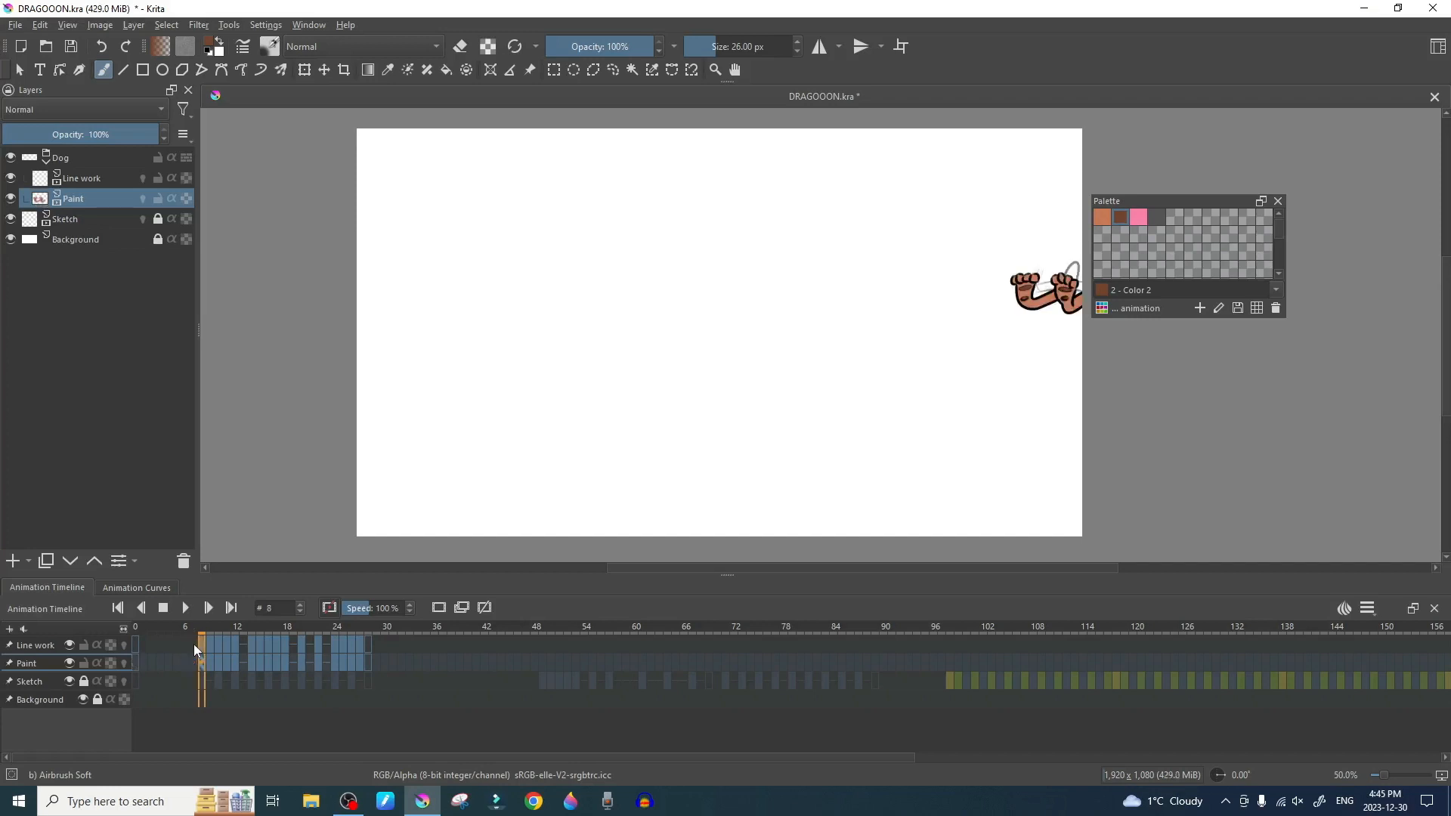
key("Right")
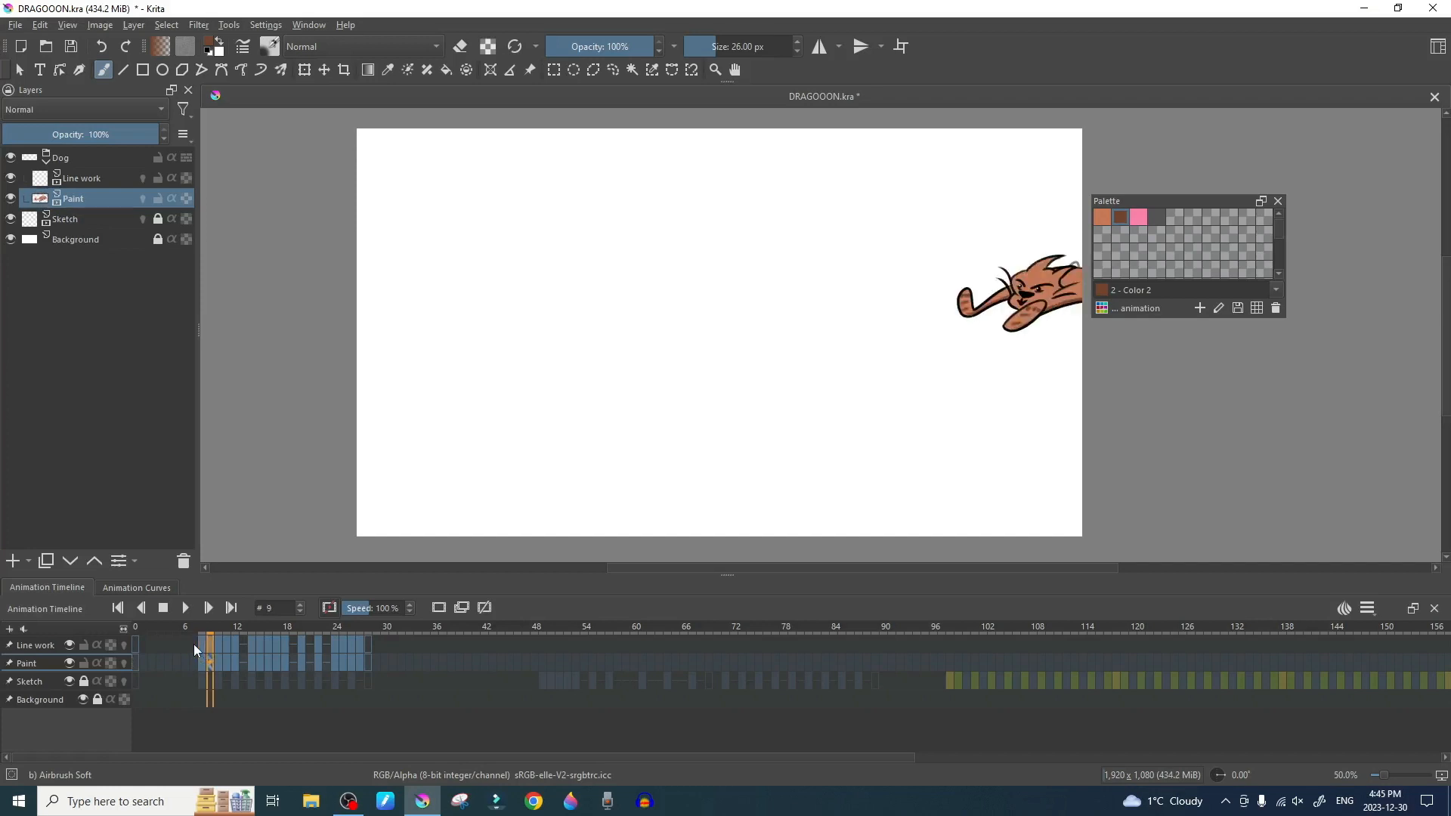
key("Right")
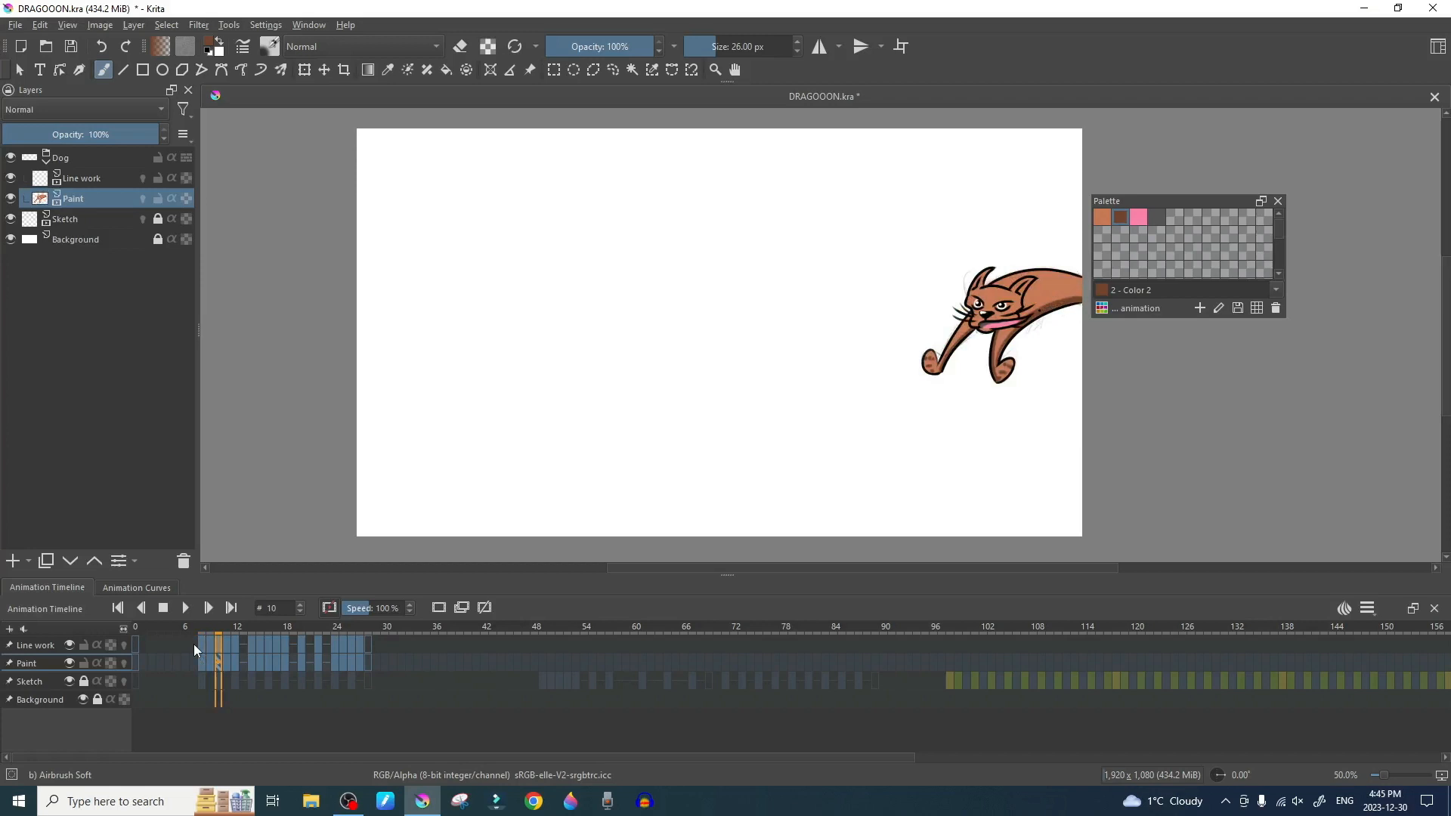
key("Right")
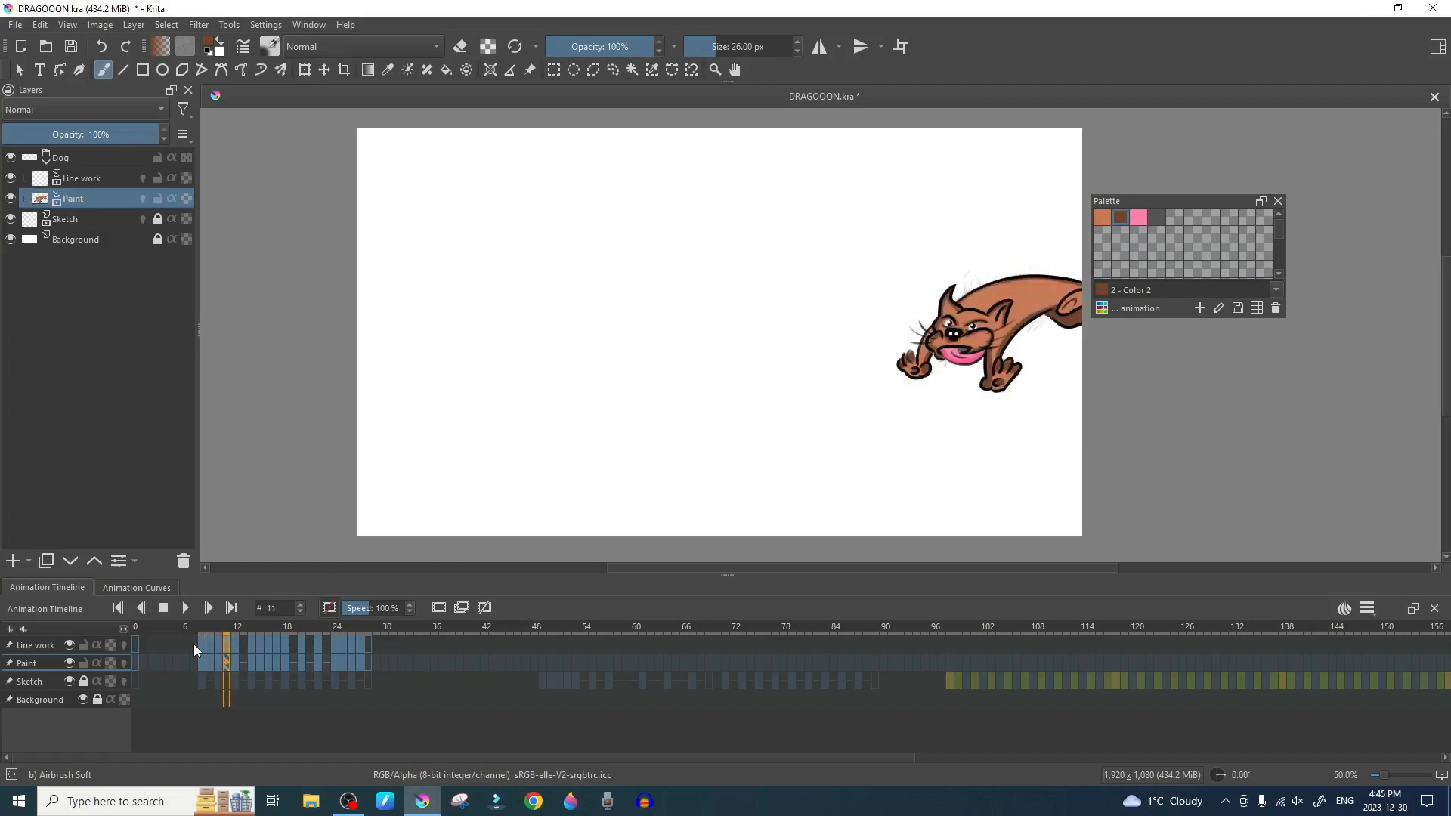
Step: Flip repeatedly between frames 10 and 11 to compare the dog's pose in the two coloured drawings
key("Left")
key("Right")
key("Left")
key("Right")
key("Left")
key("Right")
key("Left")
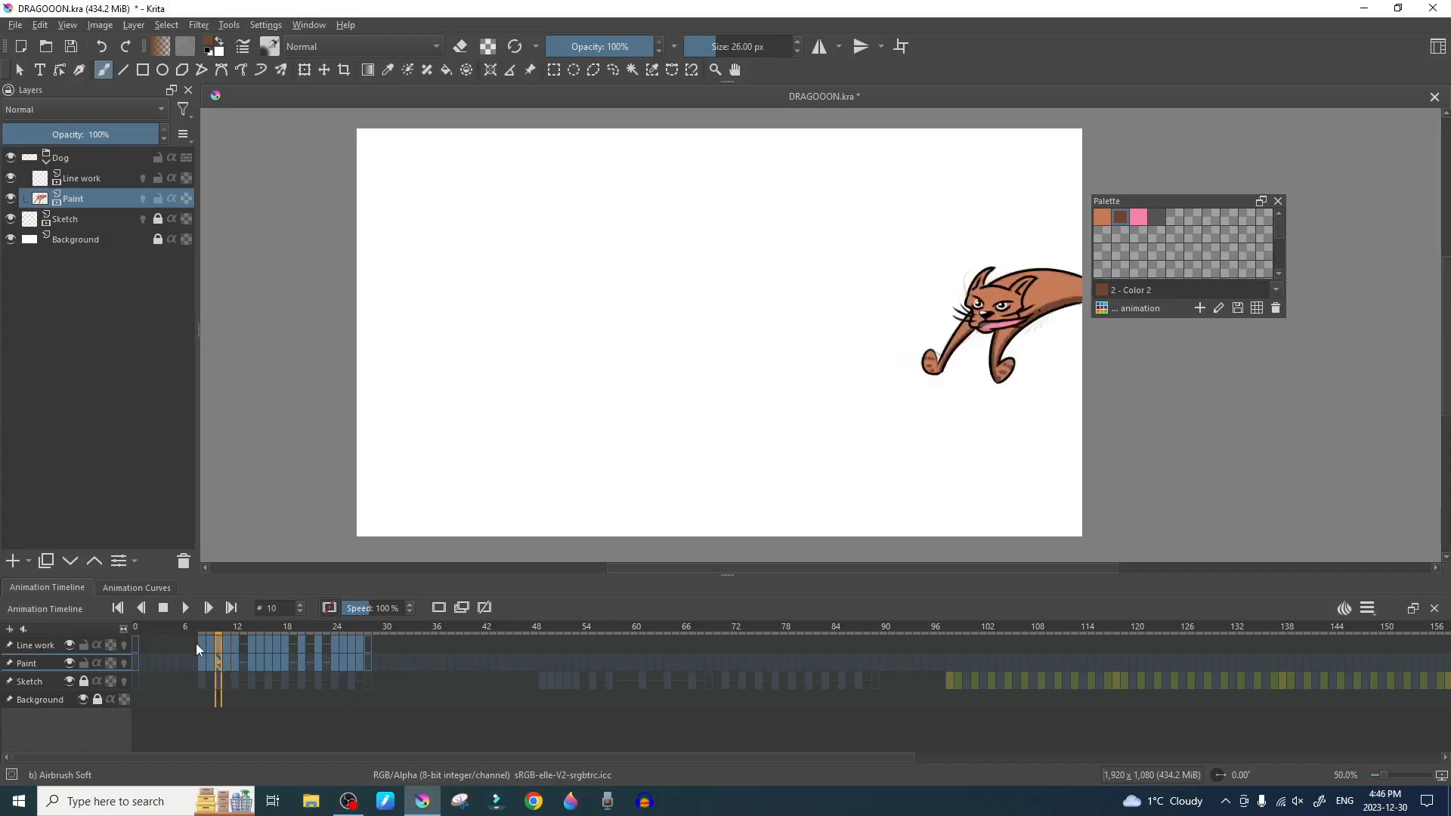
Step: Step through the coloured drawings from frame 10 to frame 14 to examine how the dog lands, rechecking neighbouring frames
key("Right")
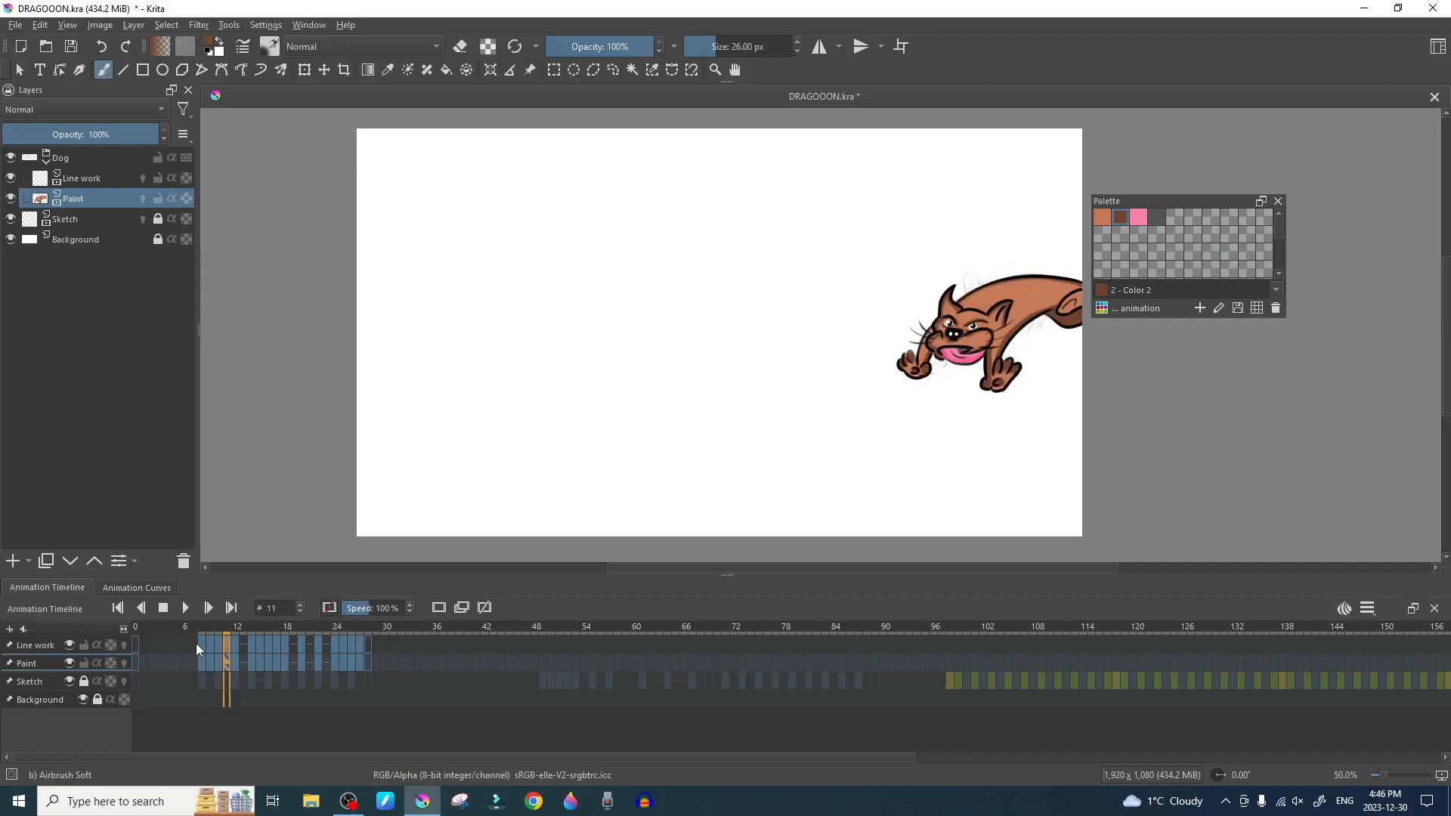
key("Right")
key("Left")
key("Right")
key("Left")
key("Right")
key("Right")
key("Right")
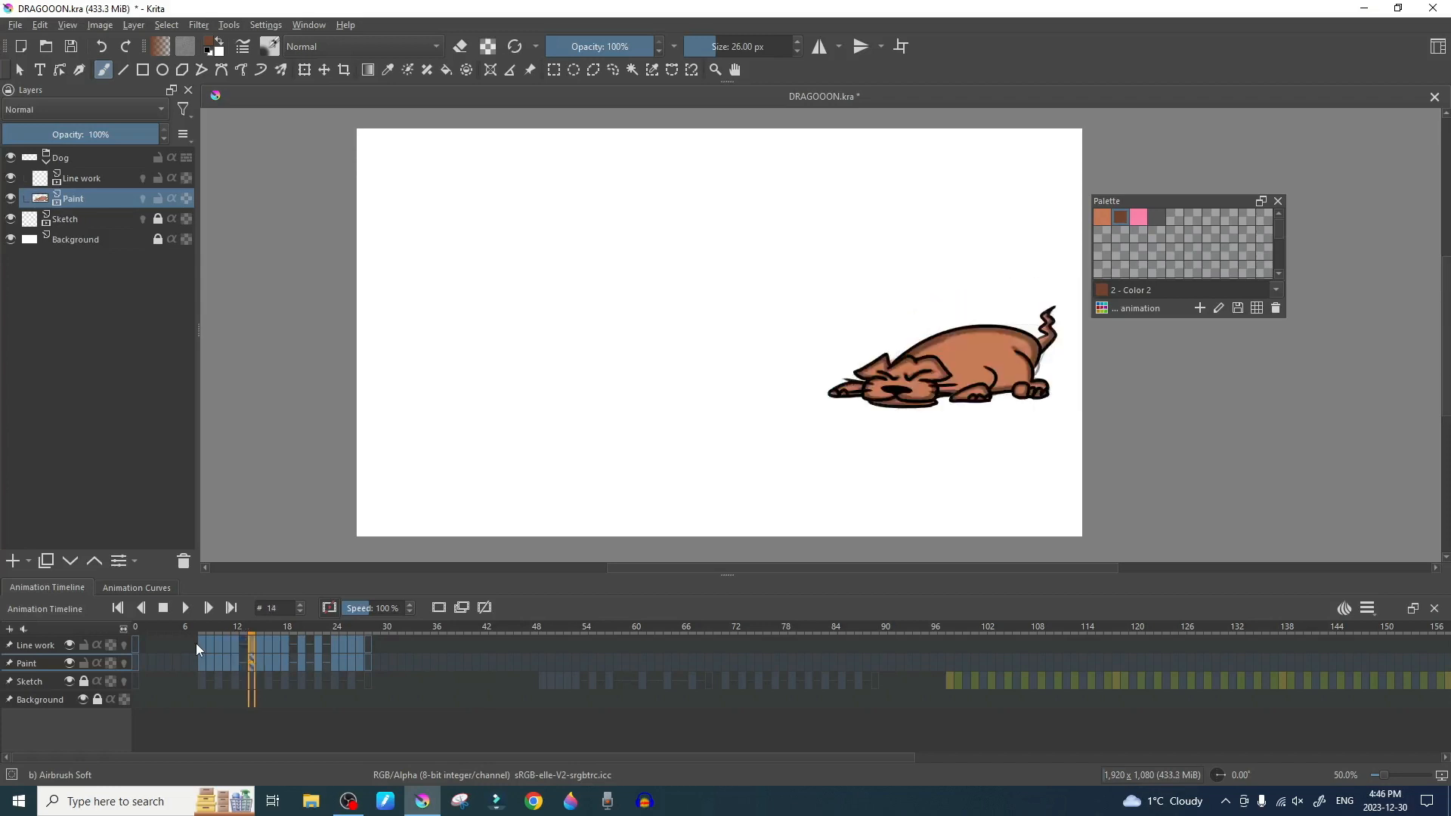
Step: Flip back and forth across frames 14 to 16 to compare the flattened dog with its take-off pose
key("Right")
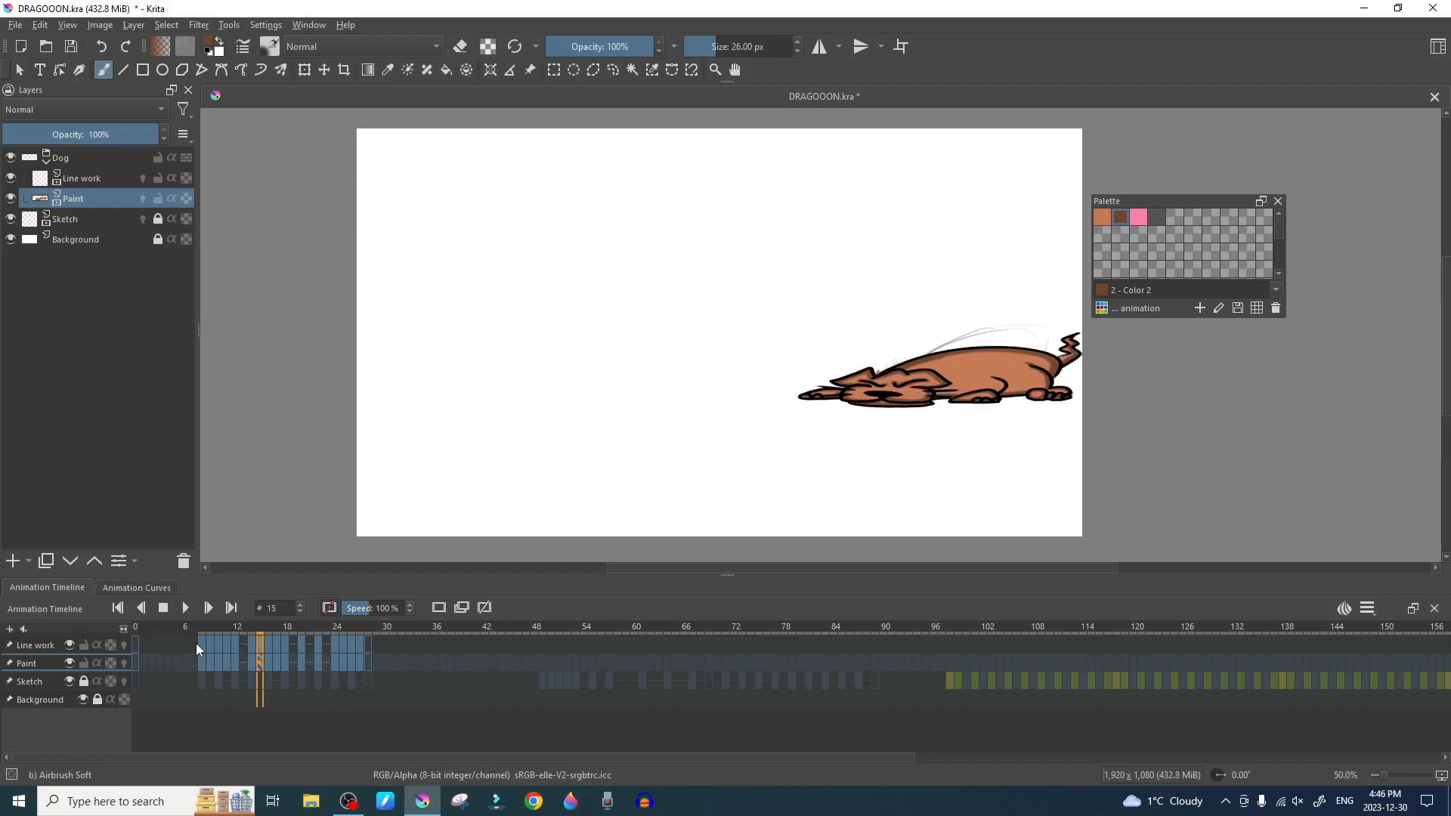
key("Left")
key("Right")
key("Left")
key("Right")
key("Left")
key("Right")
key("Right")
key("Left")
key("Right")
key("Left")
key("Right")
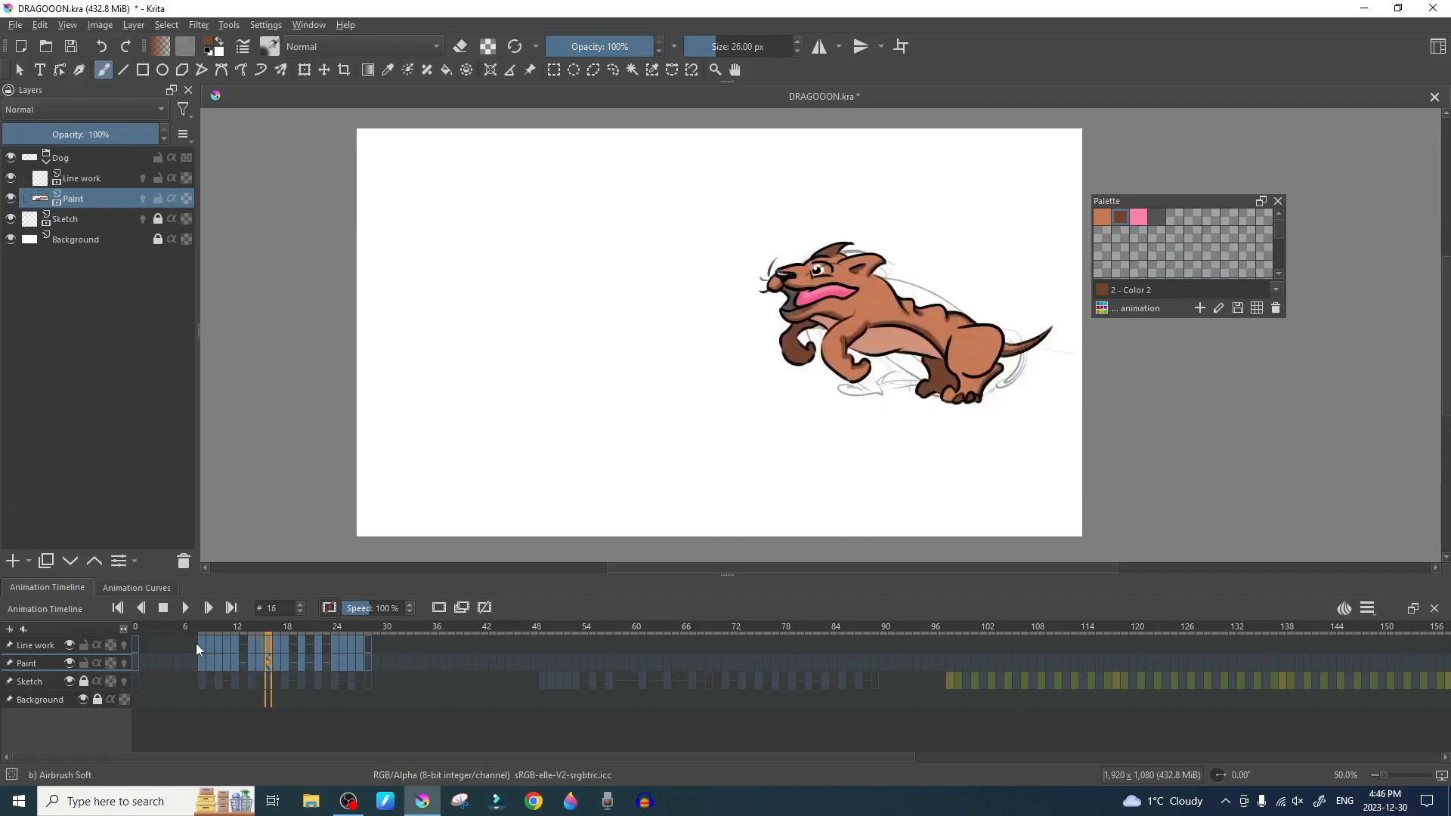
Step: Compare the dog's poses in frames 16 and 17, and examine the colouring of frame 16 up close
key("Right")
key("Left")
key("Right")
key("Left")
key("Right")
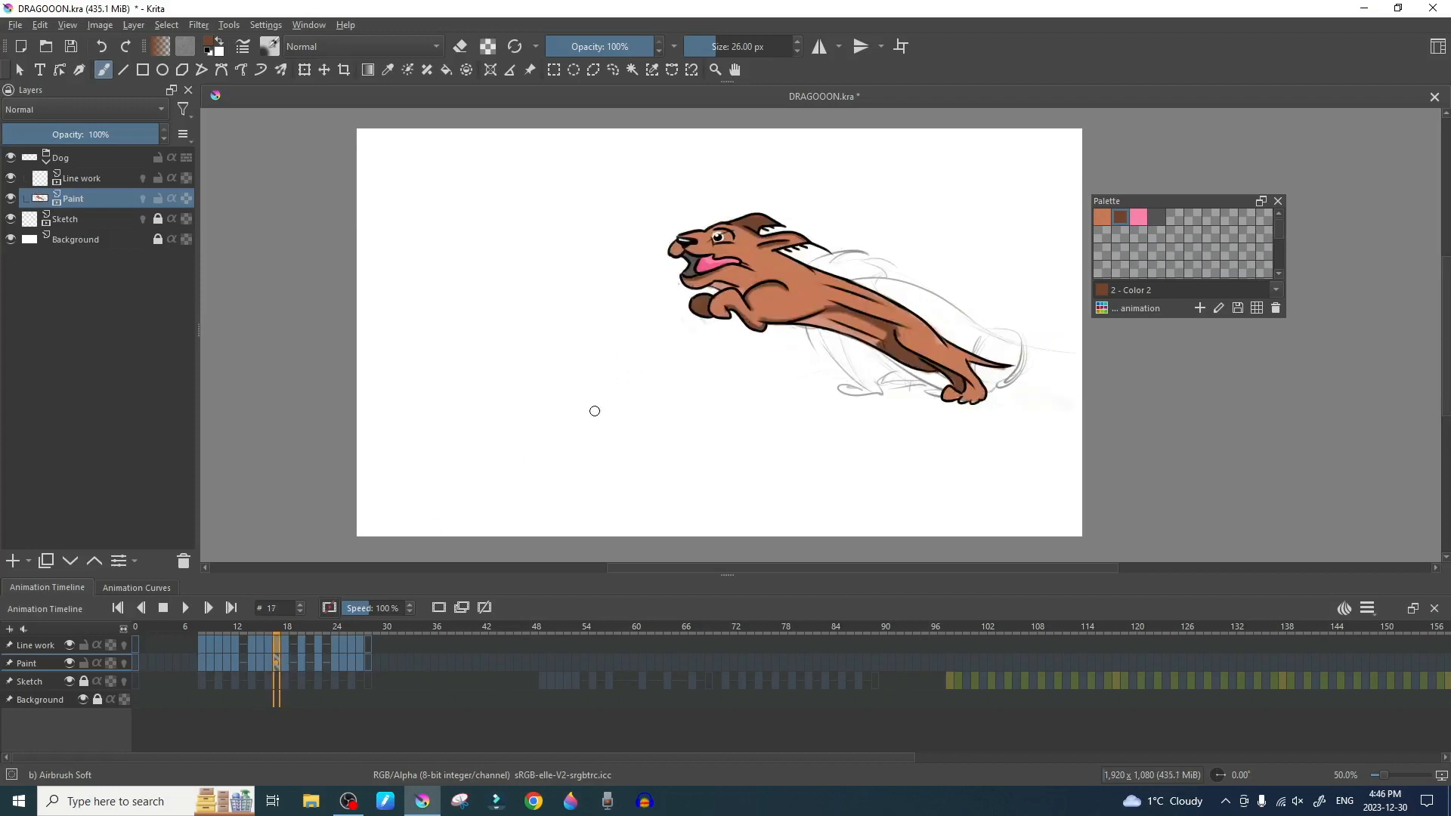
key("Left")
key("plus")
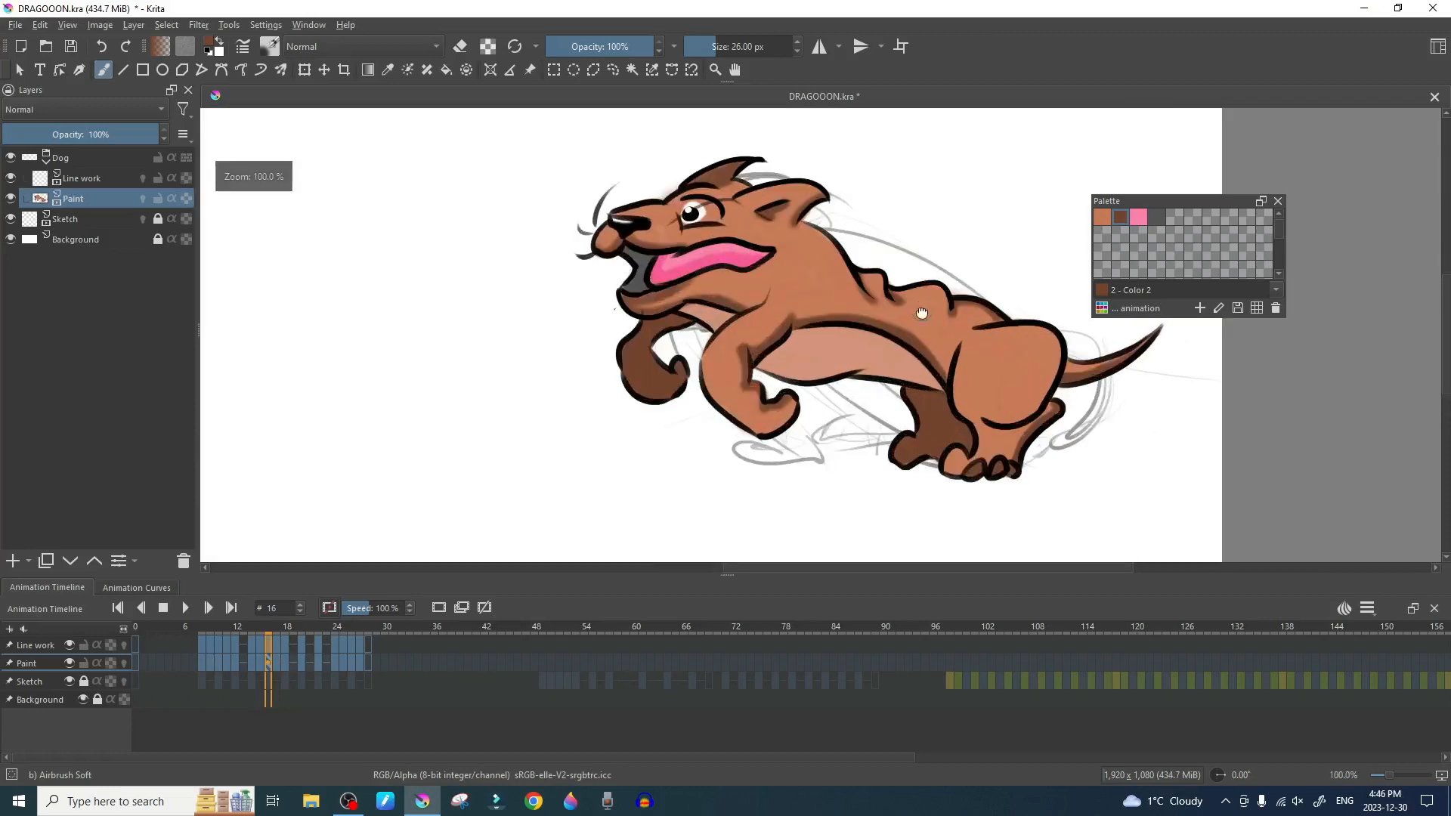
left_click_drag(921, 310, 827, 306)
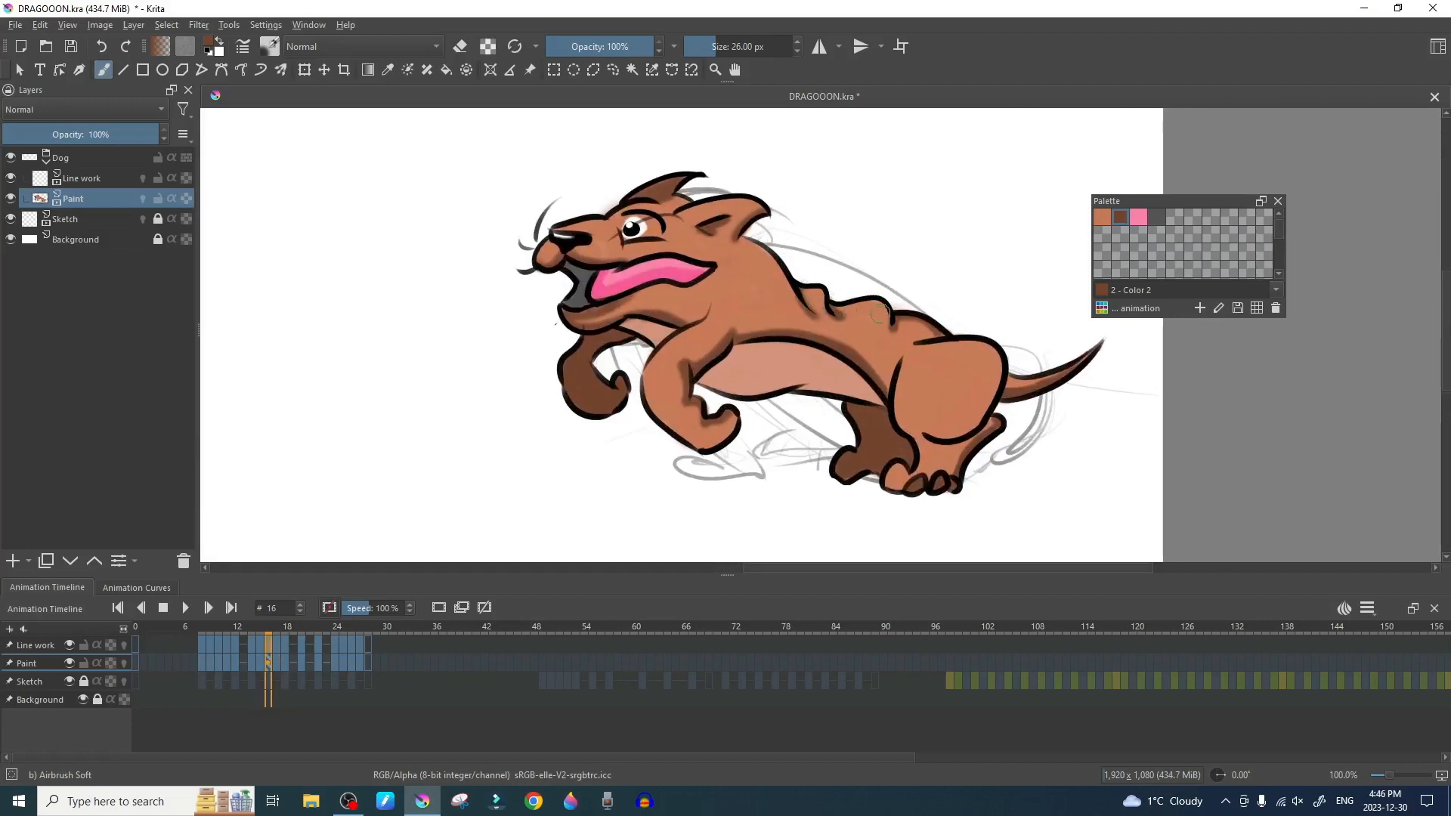
key("minus")
key("minus")
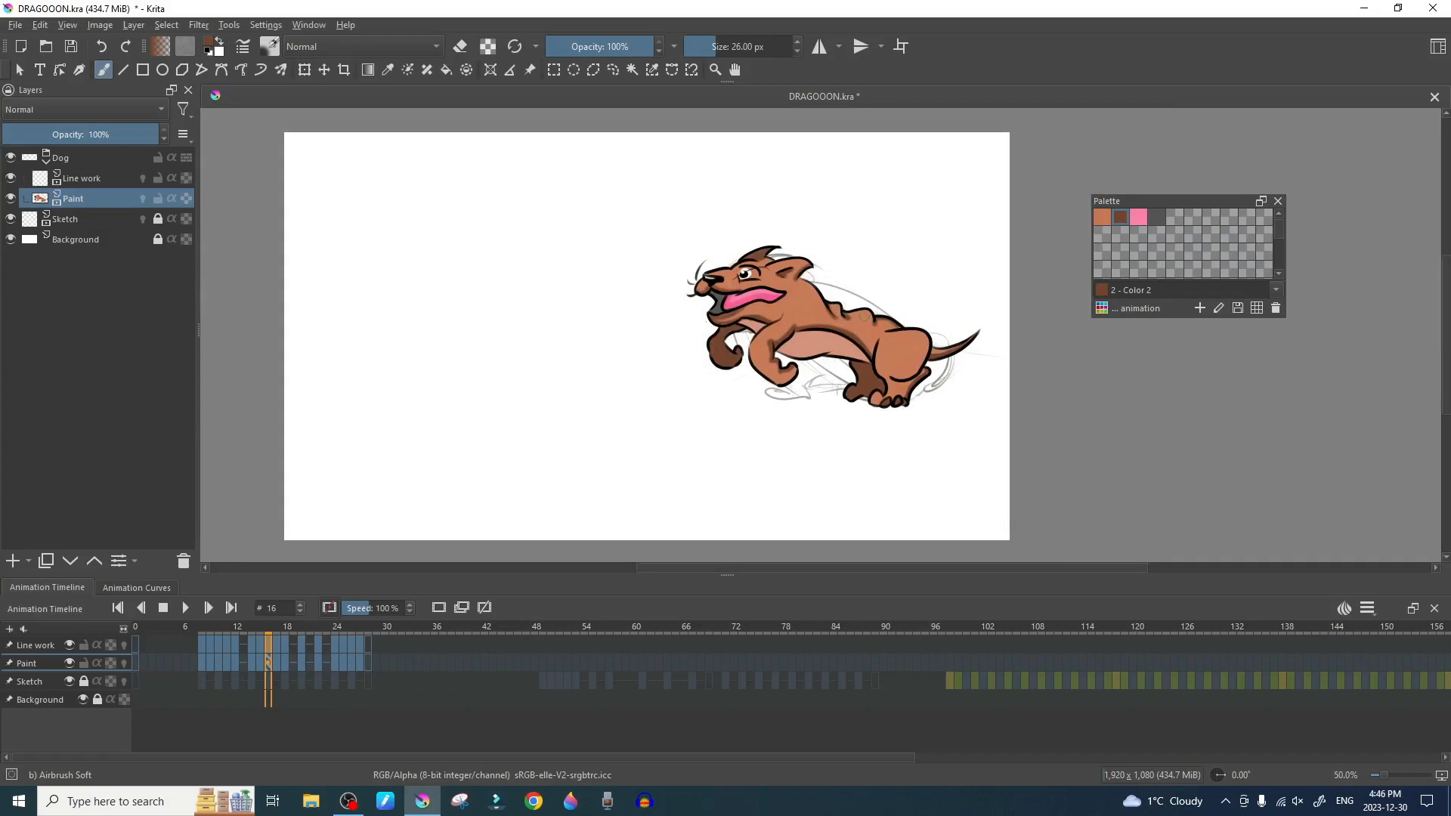
Step: Examine the dog's stretched, smeared body in frame 18 and compare it with the drawing in frame 20
key("period")
key("period")
key("comma")
key("period")
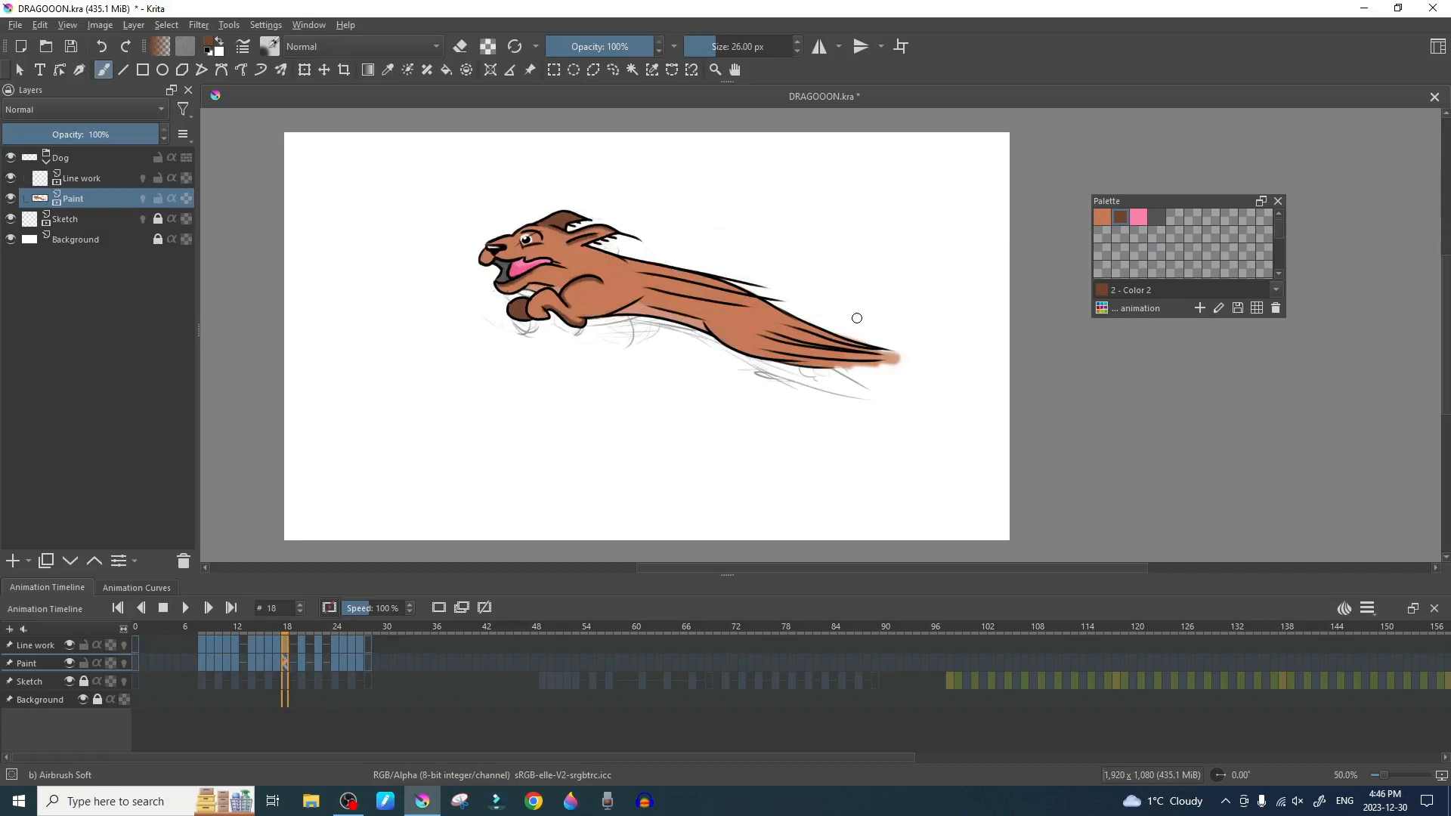
key("plus")
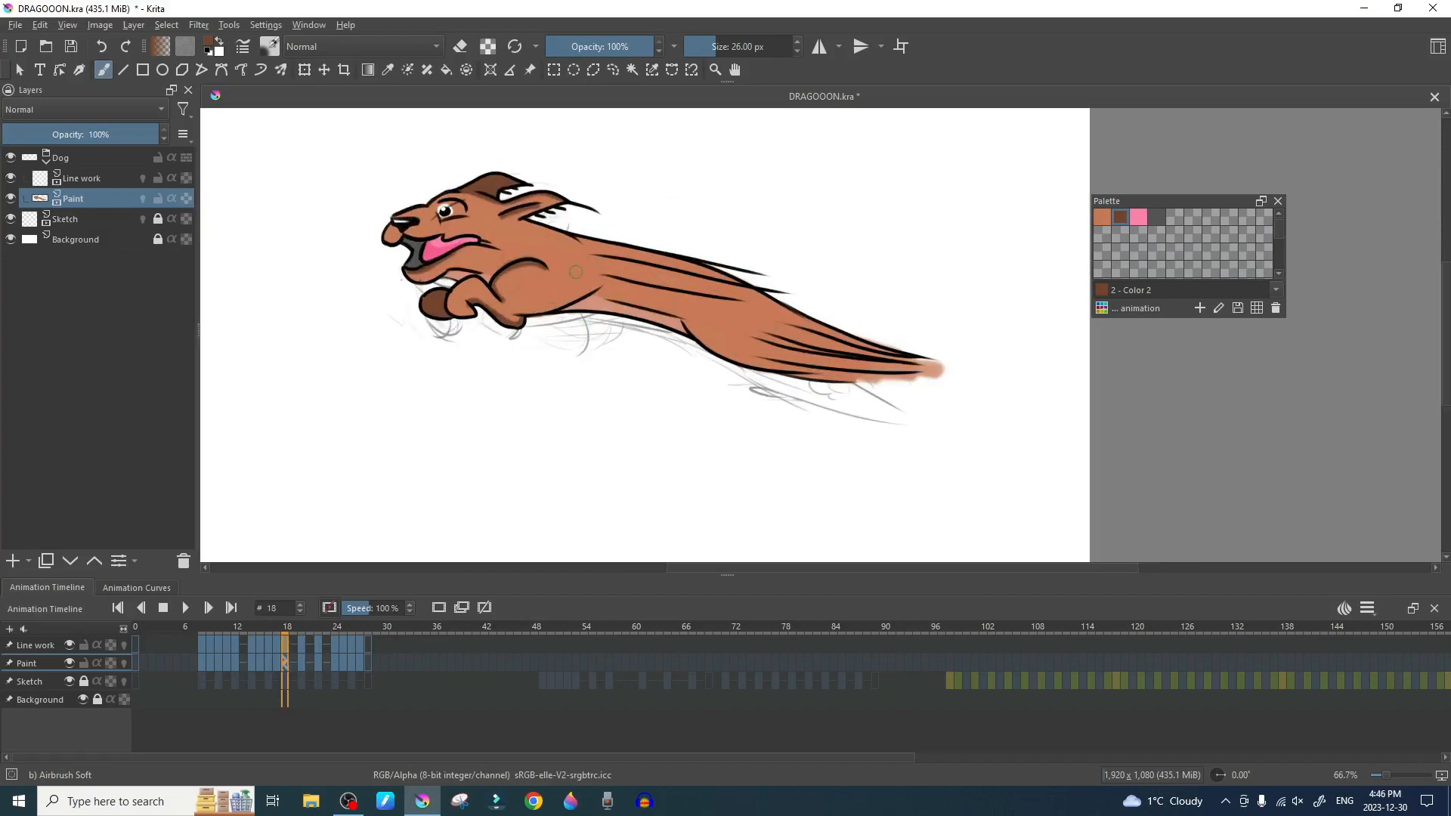
key("minus")
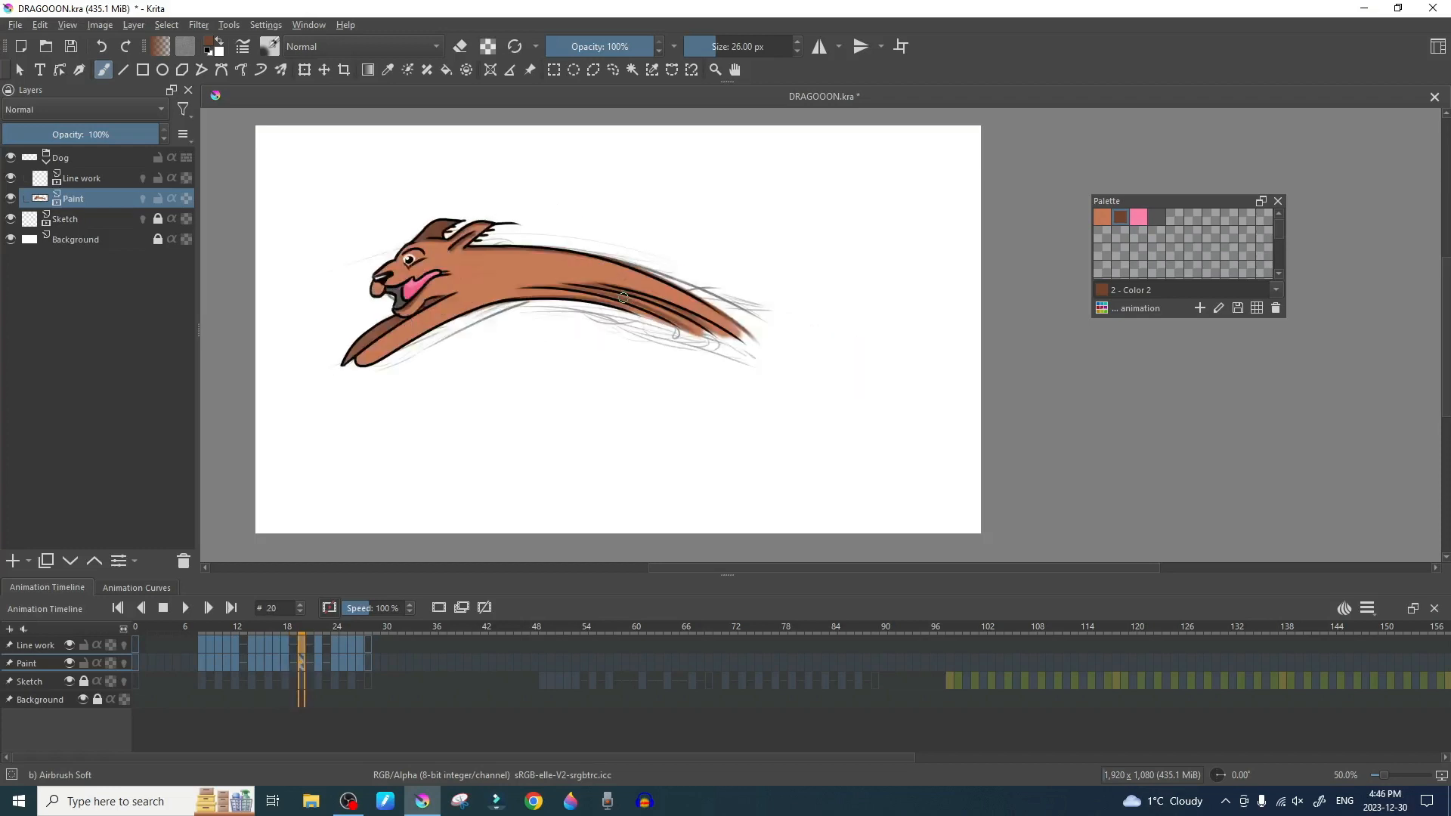
key("Left")
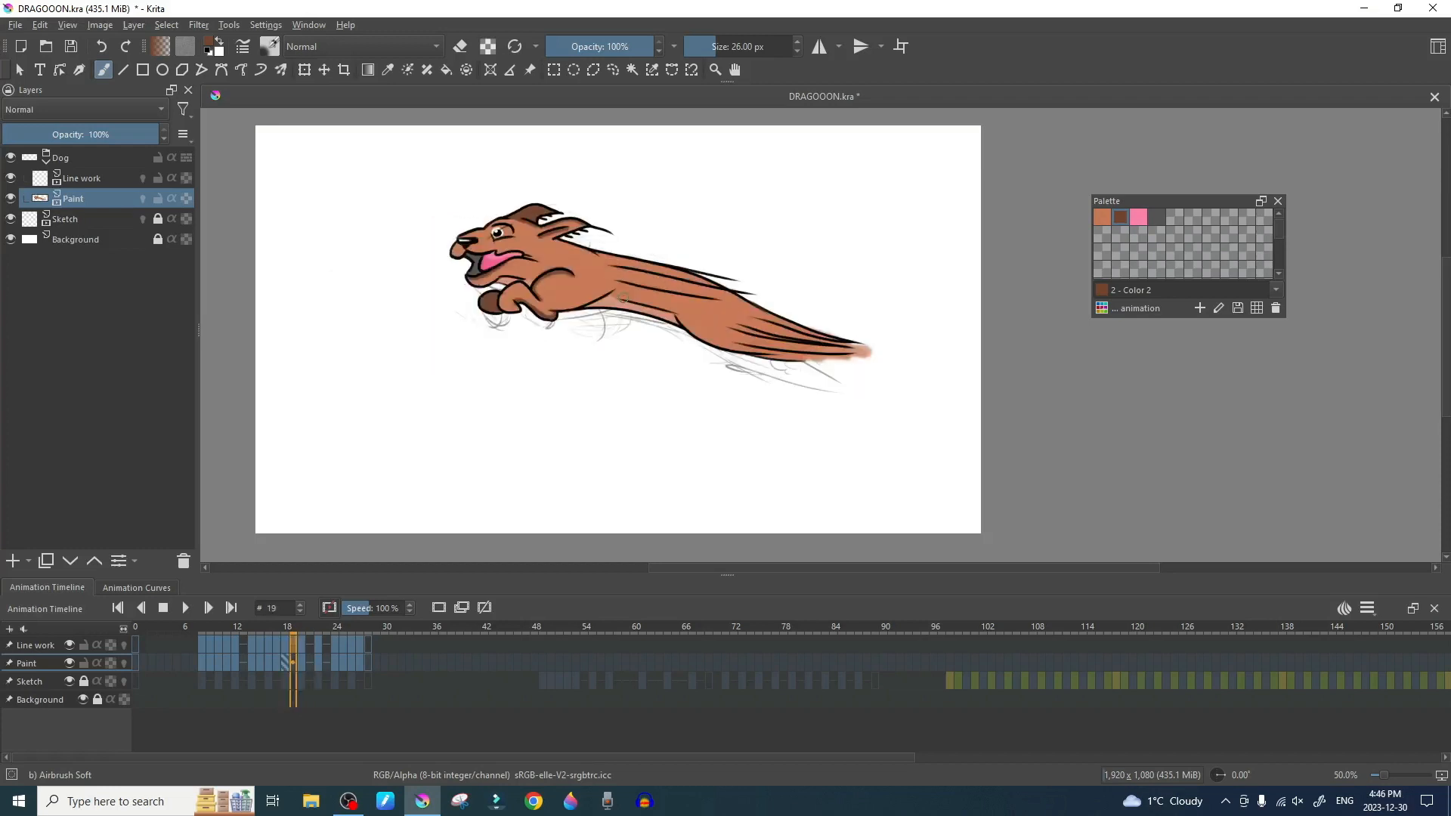
key("Right")
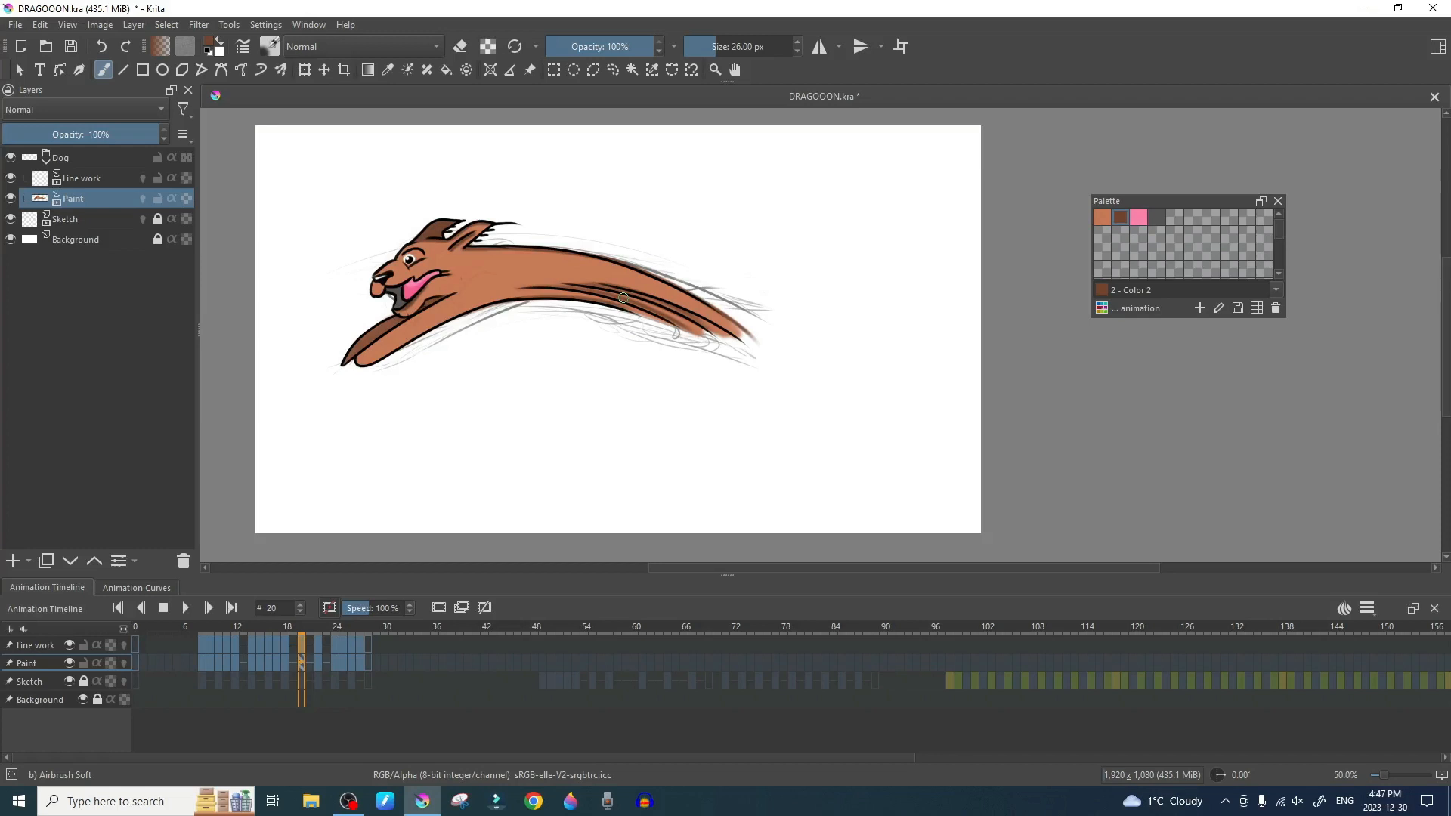
Step: Step from frame 20 past frame 28 to examine the dog leaping out of the canvas, flipping back between neighbouring frames
key("Right")
key("Left")
key("Right")
key("Right")
key("Right")
key("Left")
key("Right")
key("Left")
key("Right")
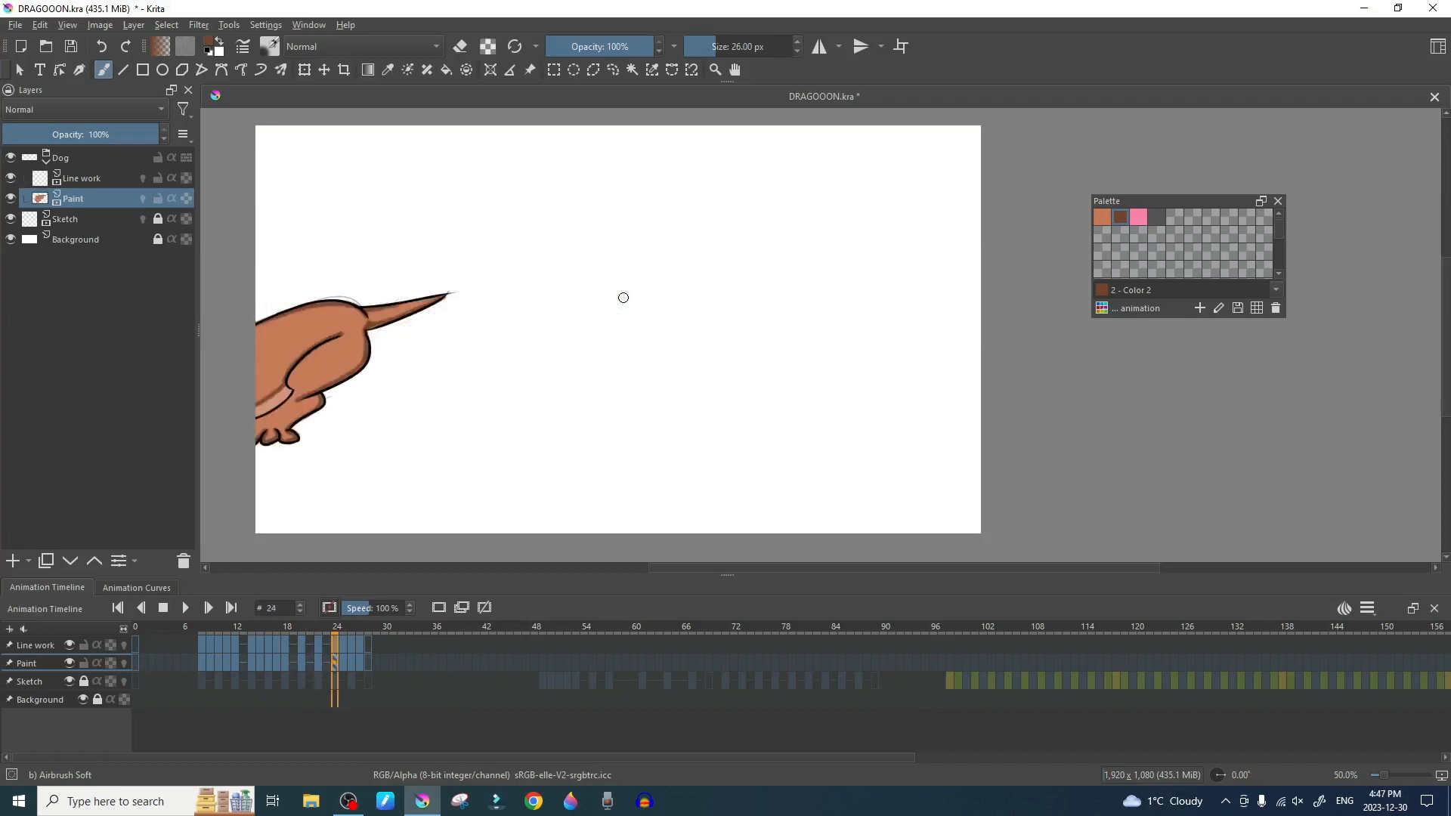
key("Right")
key("Right")
key("Right")
key("Right")
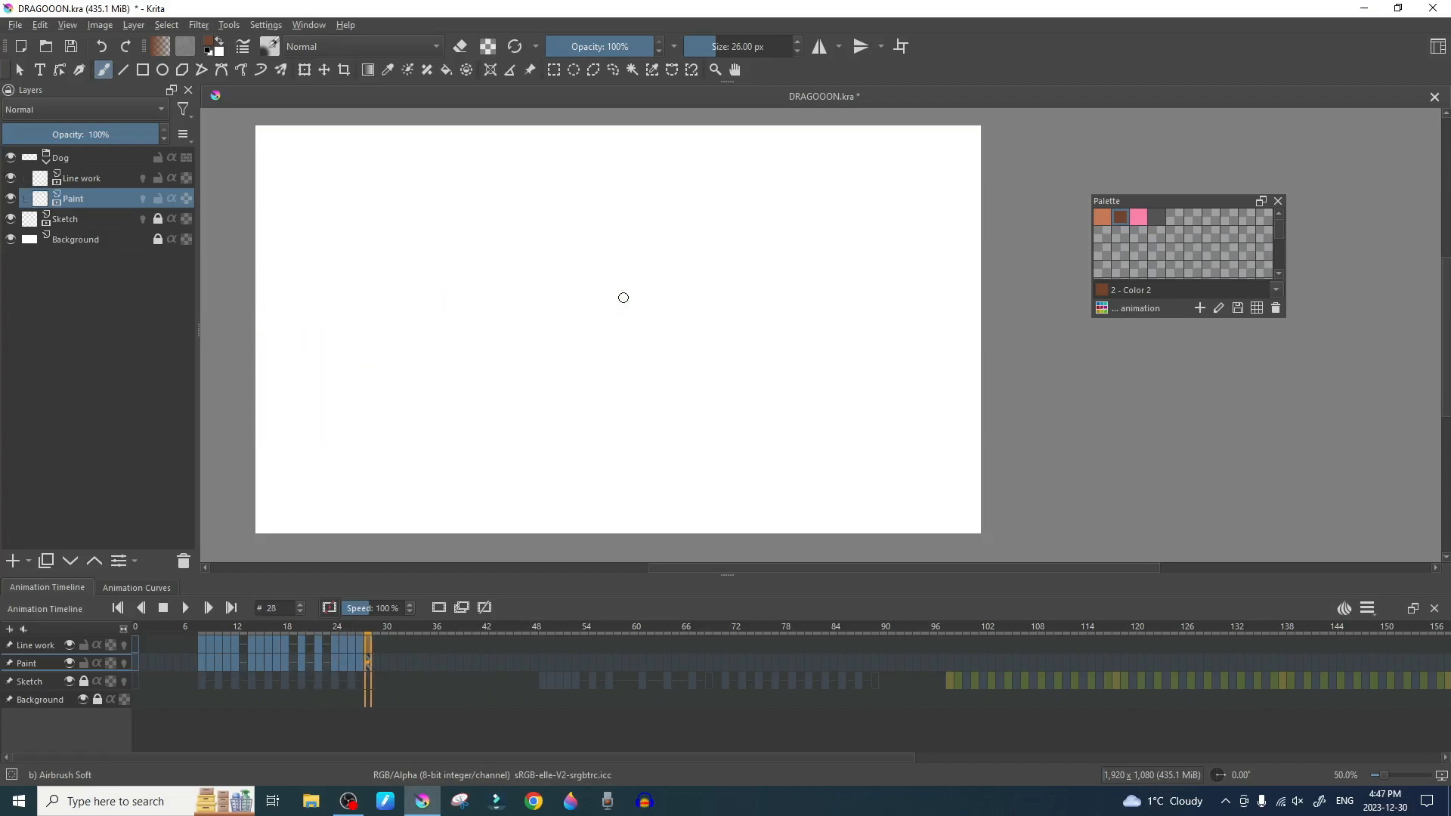
scroll(529, 431, "down", 1)
scroll(521, 446, "up", 1)
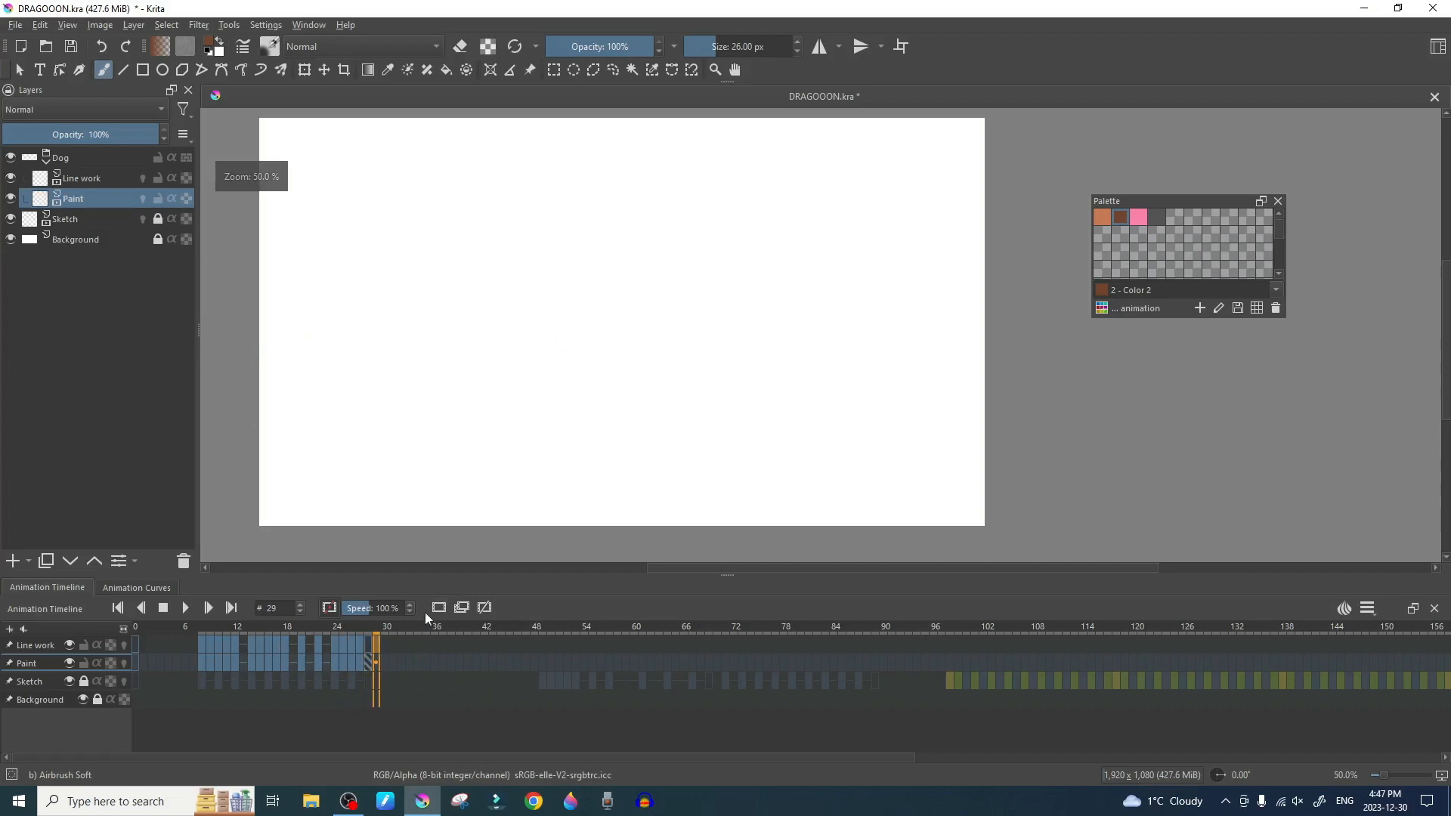
Step: Play back frames 0 to 36 of the Line work and Paint layers with the Sketch layer hidden
left_click(436, 644)
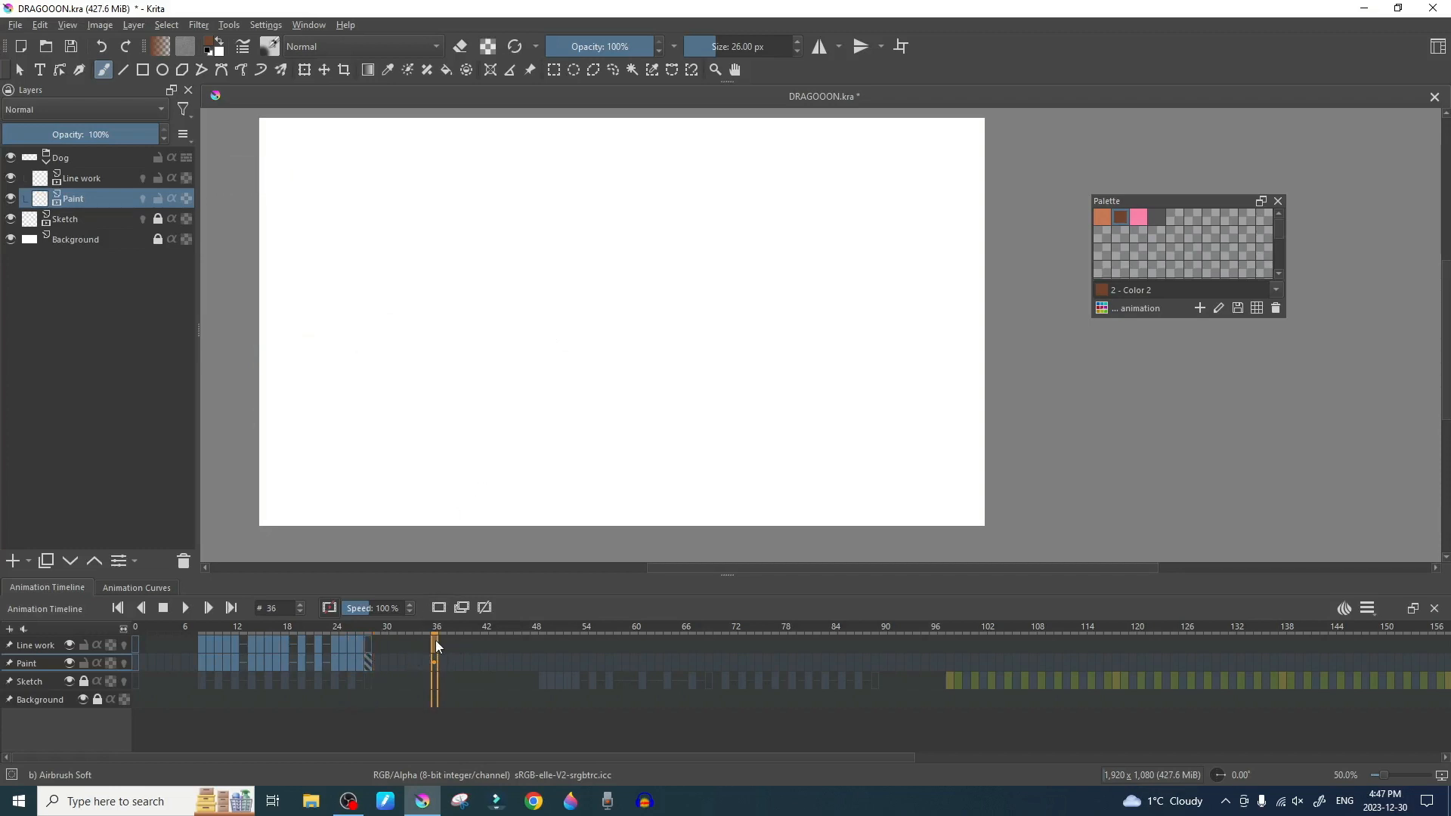
left_click_drag(423, 655, 170, 661)
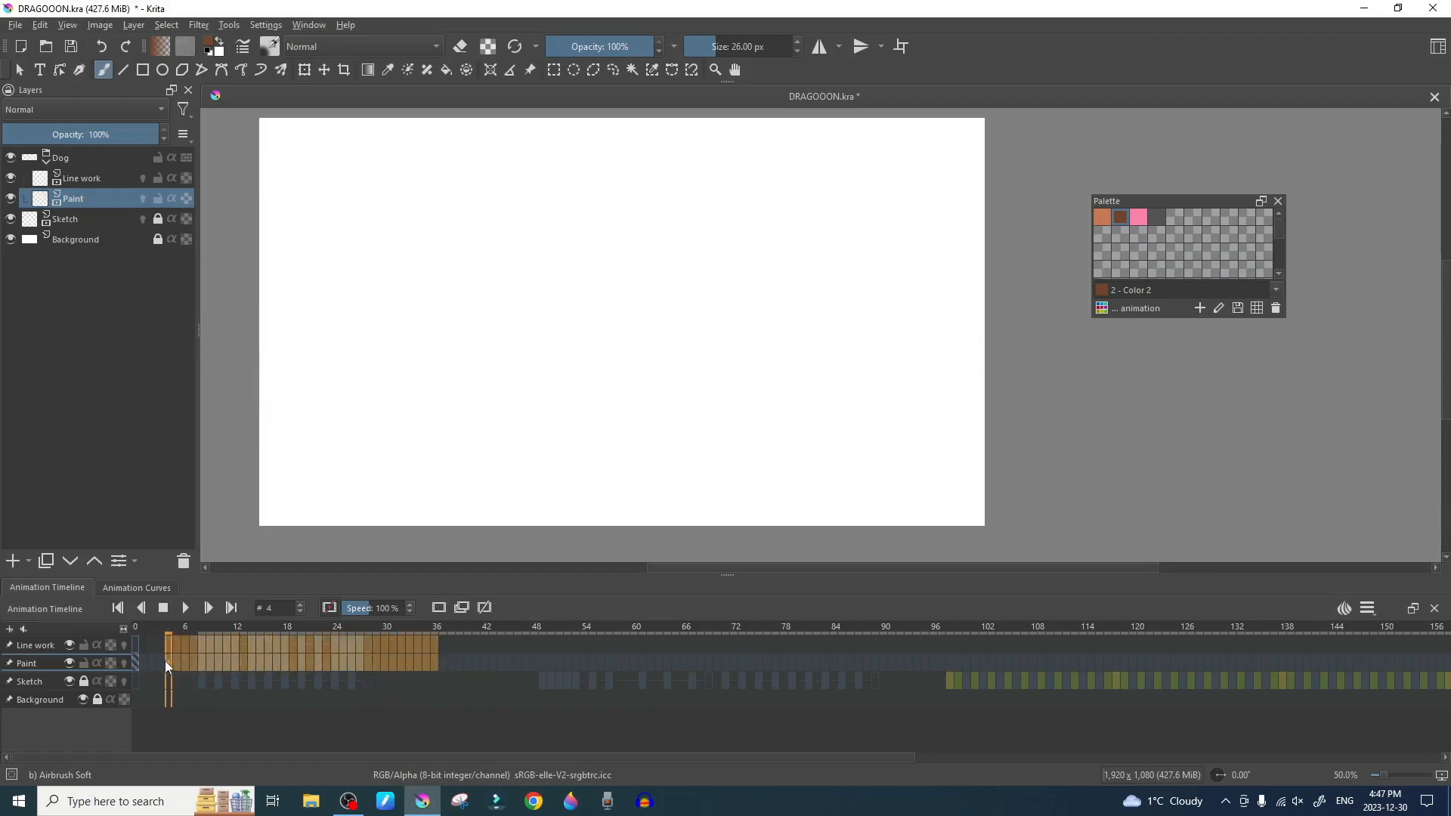
left_click(186, 609)
left_click(68, 684)
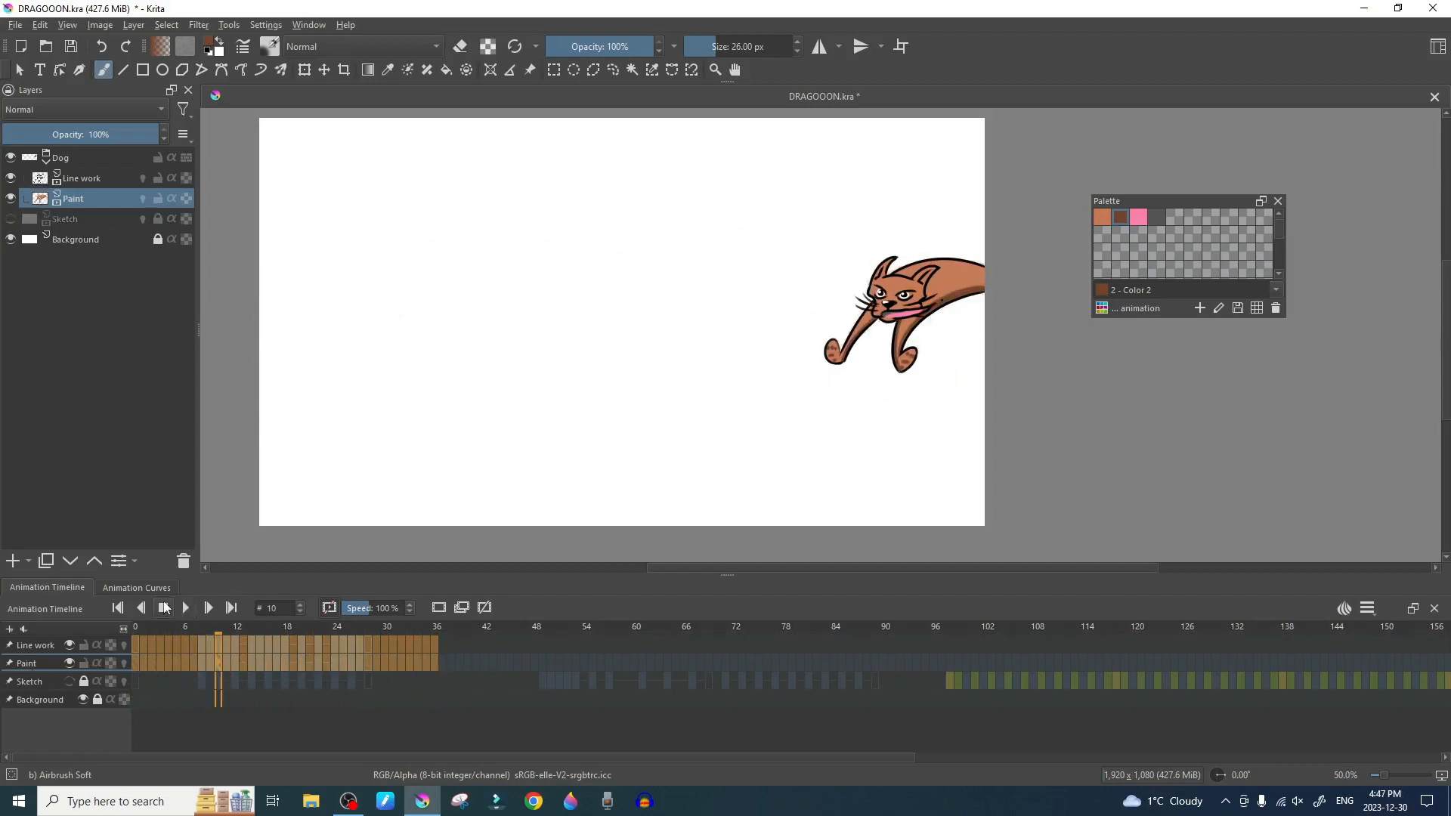
left_click(165, 609)
left_click(186, 609)
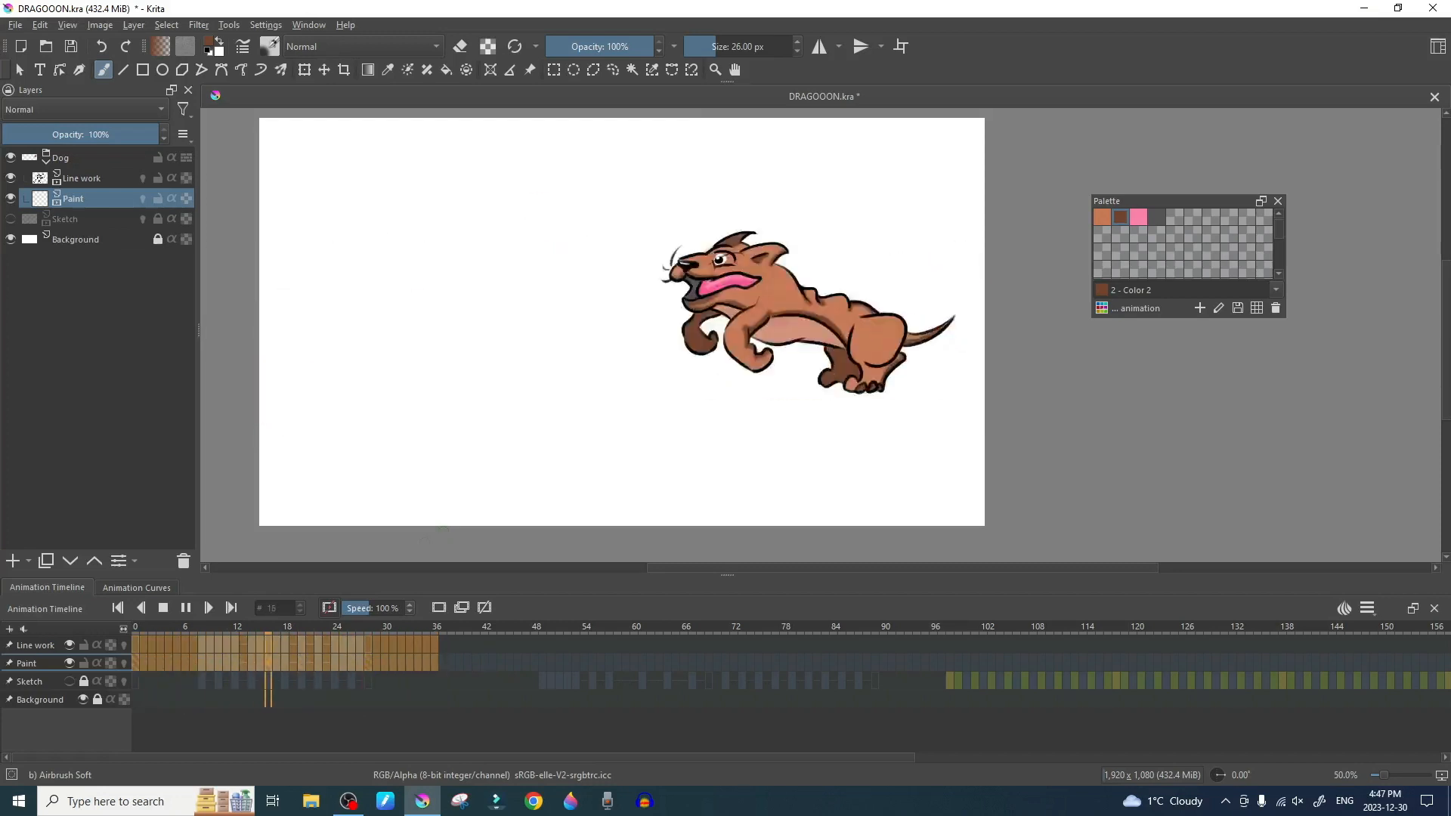
left_click(185, 608)
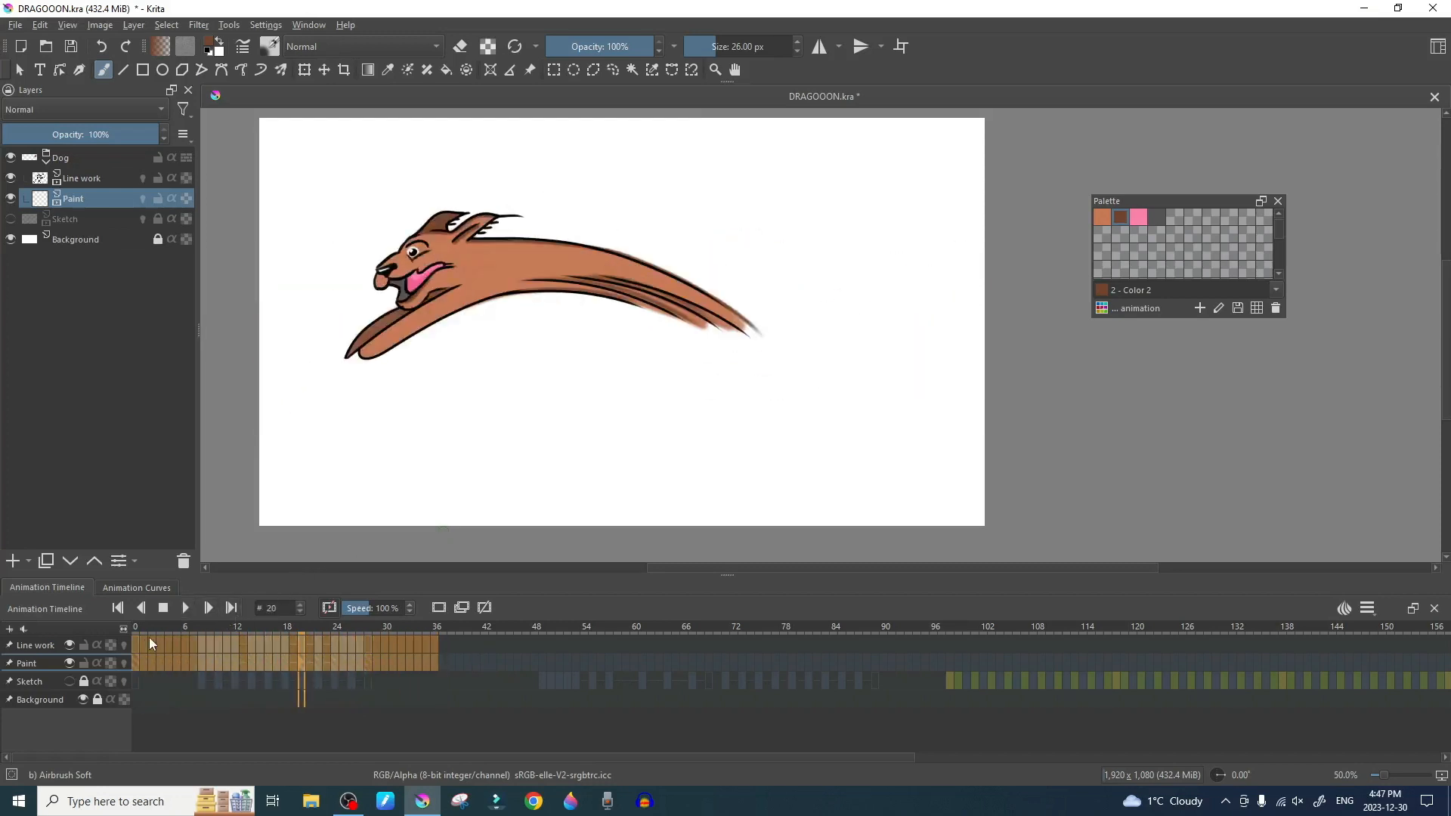
Step: Show the Sketch layer again and play back the selected range from frame 47 to frame 92
left_click(137, 644)
mouse_move(899, 645)
left_mouse_down()
mouse_move(876, 664)
mouse_move(530, 689)
left_mouse_up()
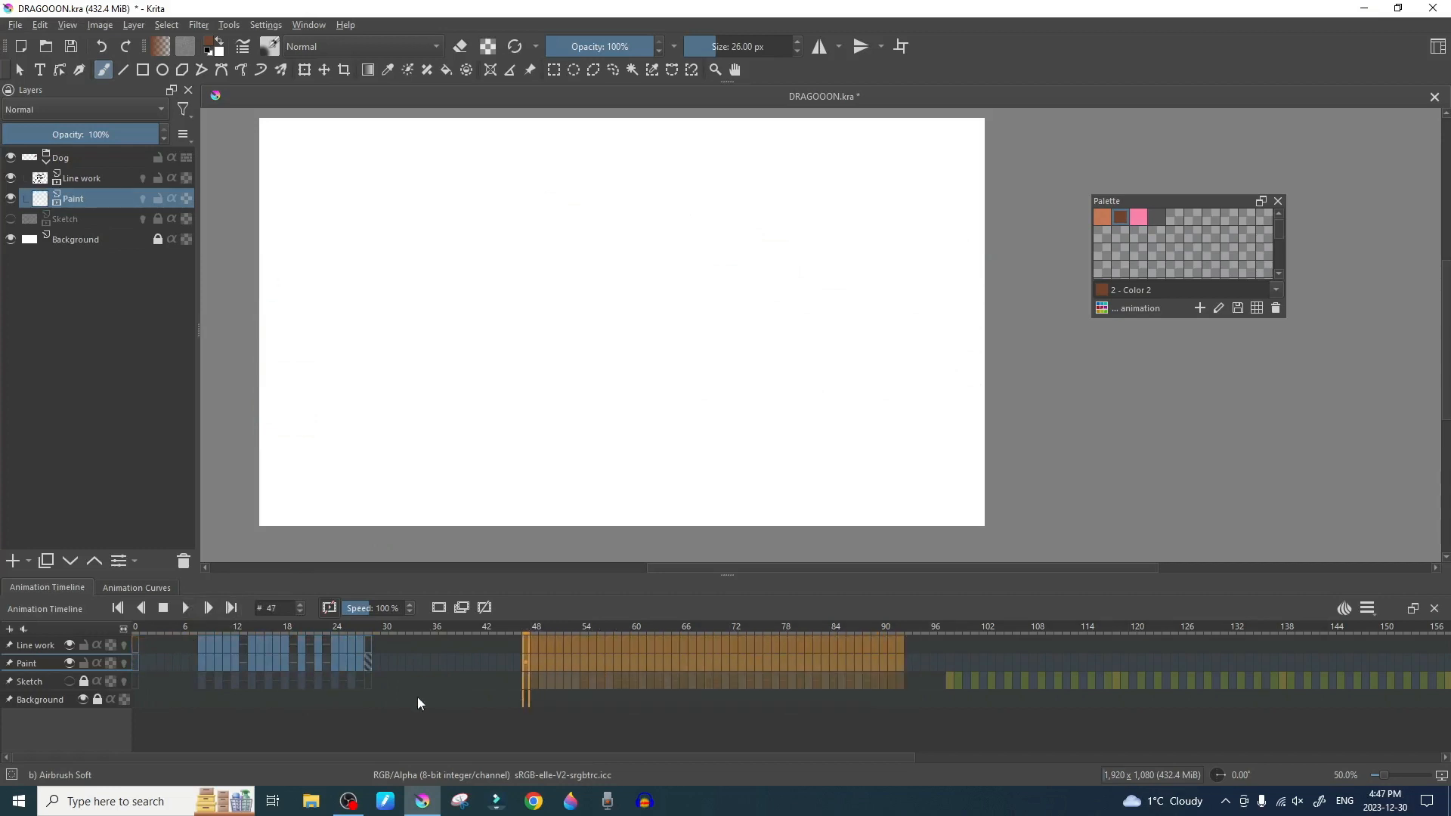
left_click(68, 682)
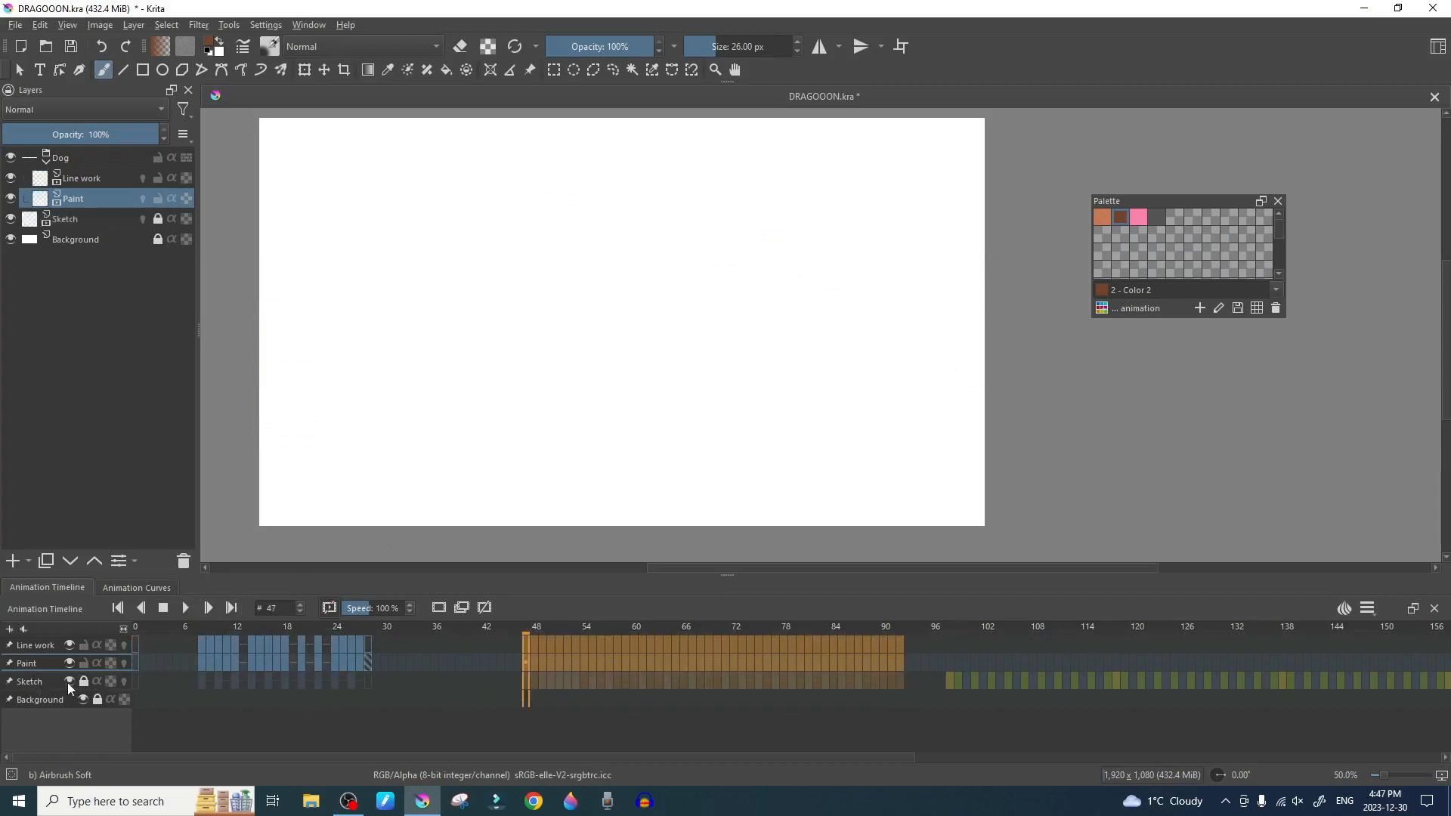
left_click(186, 608)
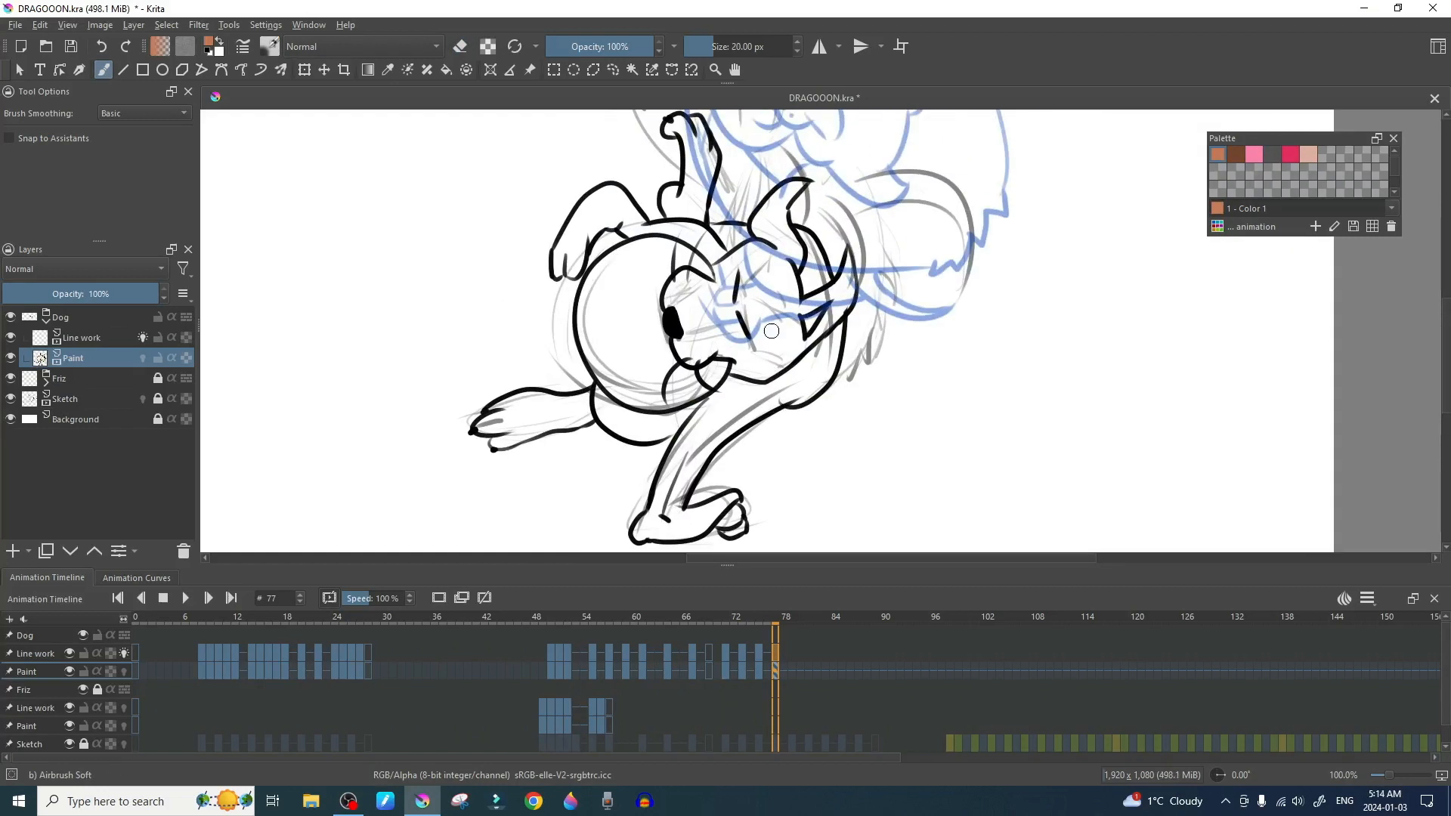
Step: Paint the dog in frame 77 on the Paint layer, using brown Color 1 and dark brown Color 2
mouse_move(770, 330)
left_mouse_down()
mouse_move(823, 340)
mouse_move(680, 521)
left_mouse_up()
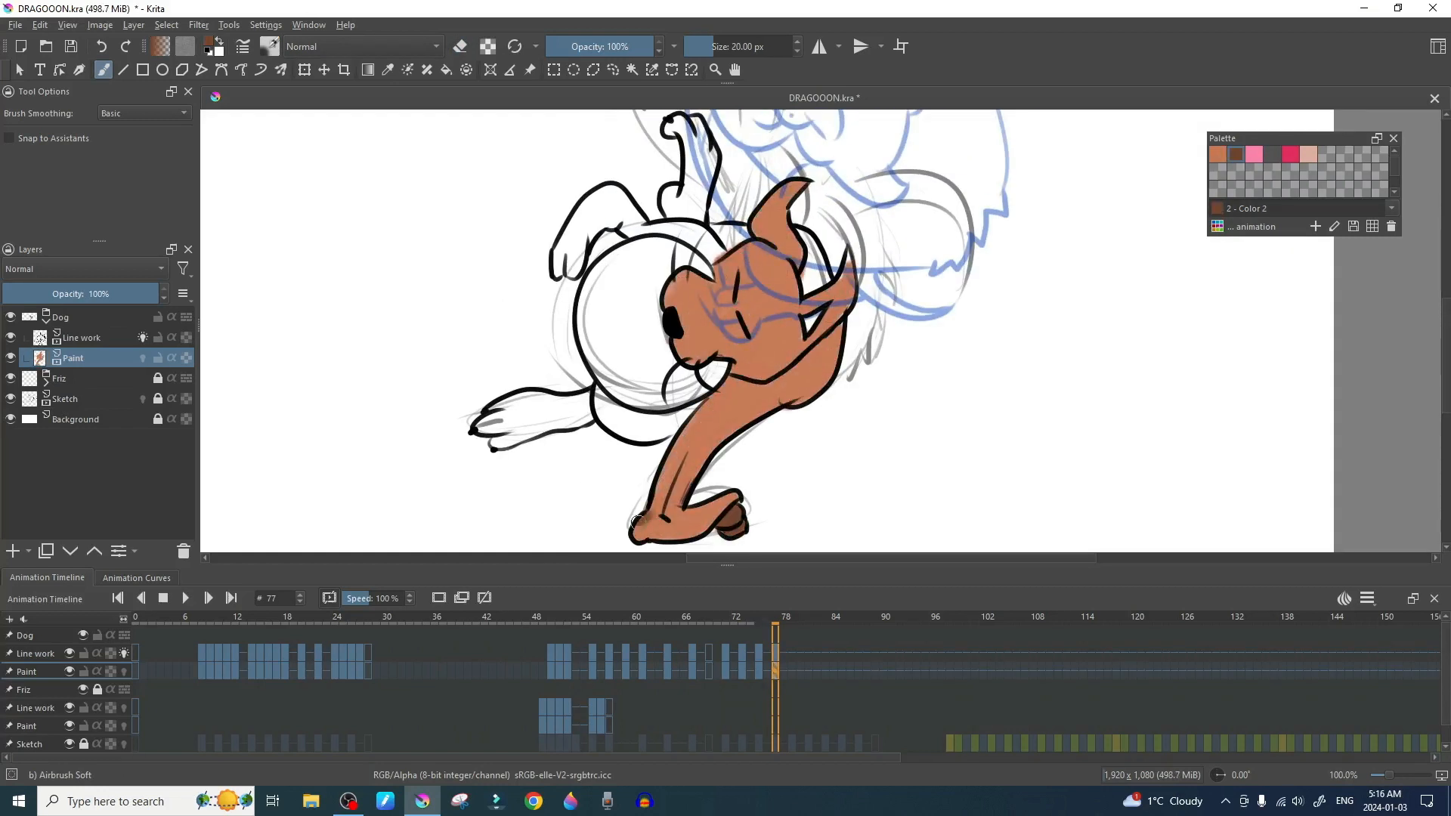
left_click(1236, 154)
left_click_drag(707, 416, 659, 510)
left_click_drag(692, 215, 692, 128)
left_click_drag(491, 424, 557, 427)
left_click_drag(574, 227, 710, 257)
left_click_drag(604, 408, 703, 423)
Step: Paint the frisbee in frame 77 with red Color 5 and play the animation
left_click(1291, 154)
left_click_drag(605, 264, 681, 362)
left_click(185, 597)
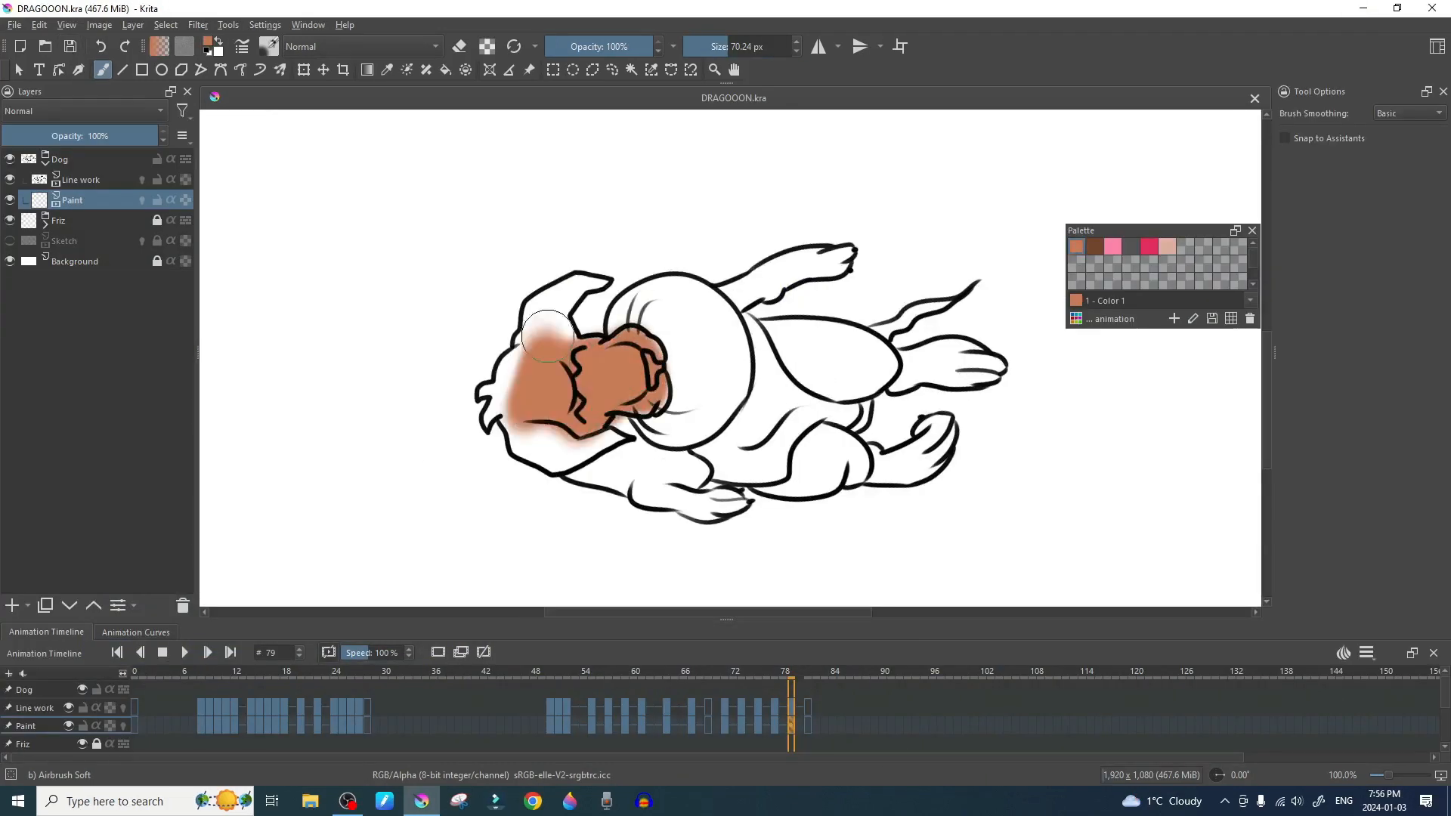
Step: Paint the lying dog's head, arms and thighs in frame 79 with Color 1, and its hind feet and tail with dark brown Color 2
left_click_drag(529, 302, 574, 453)
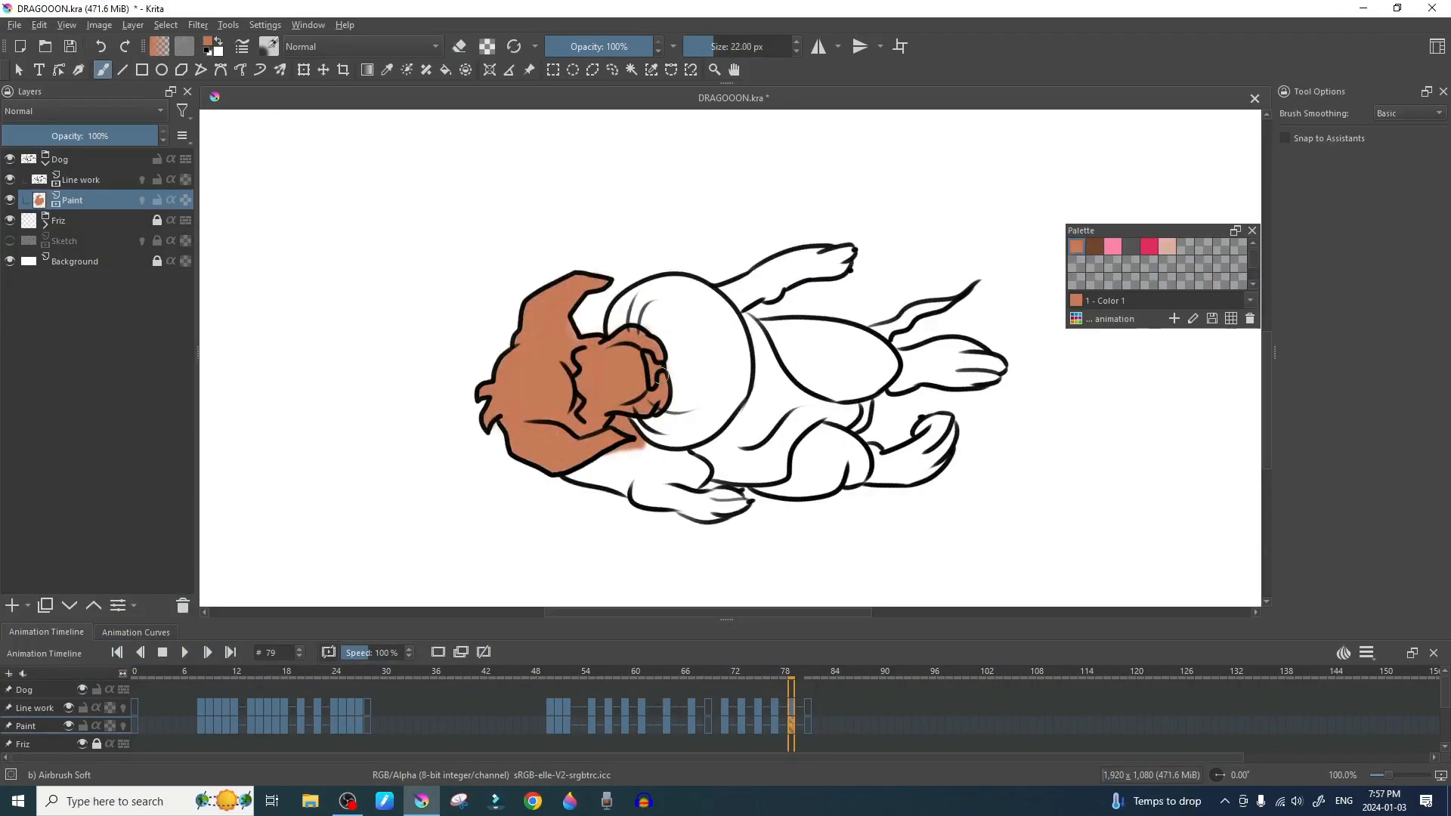
left_click_drag(725, 272, 831, 257)
left_click_drag(831, 340, 794, 487)
left_click(1095, 247)
left_click_drag(911, 370, 990, 370)
Step: Paint the belly in frame 79 with the pale skin colour and the frisbee with red Color 5, then reselect dark brown
left_click(1167, 246)
left_click_drag(764, 340, 740, 469)
left_click(1148, 246)
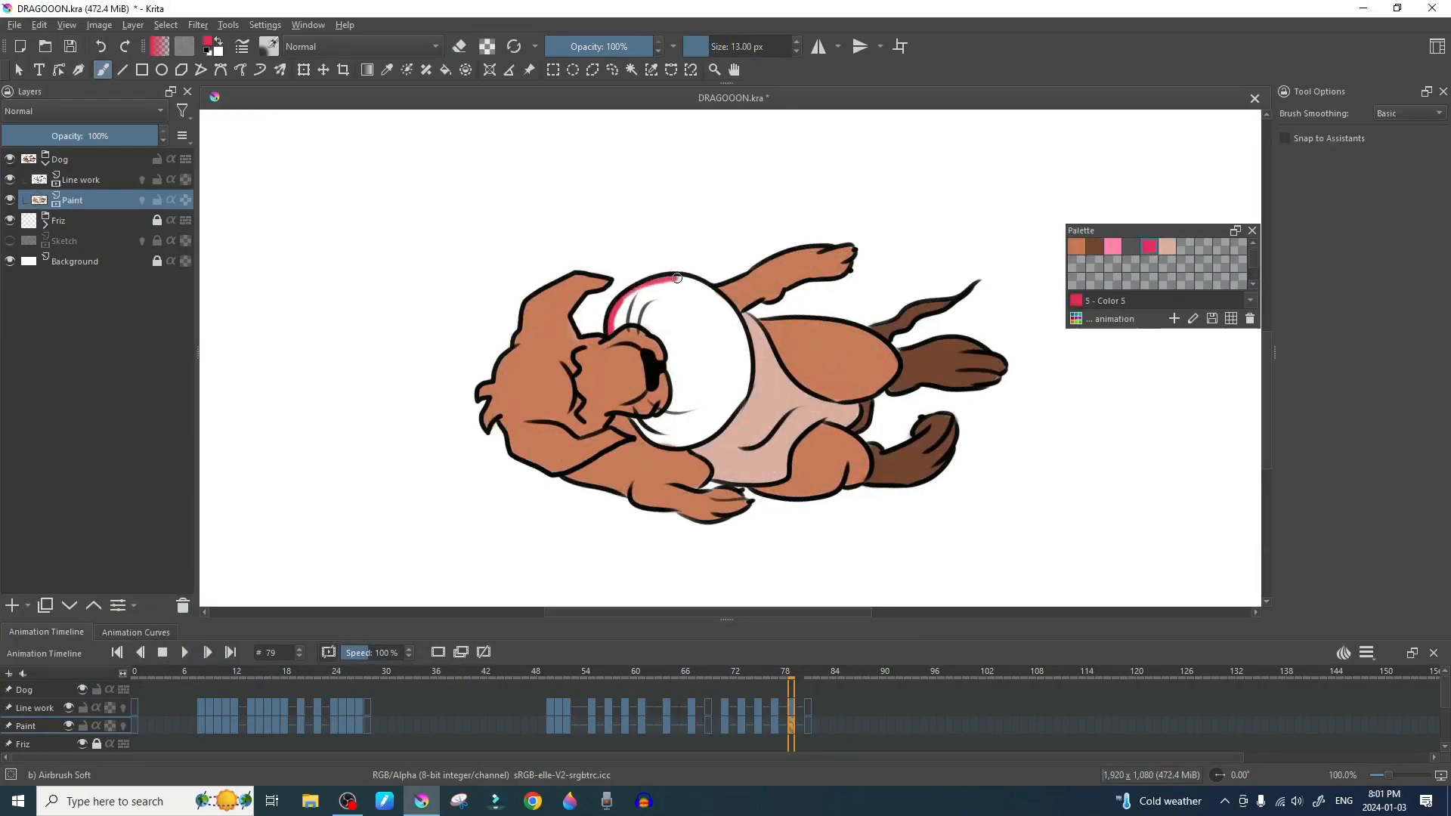
left_click_drag(665, 295, 696, 430)
left_click(1094, 246)
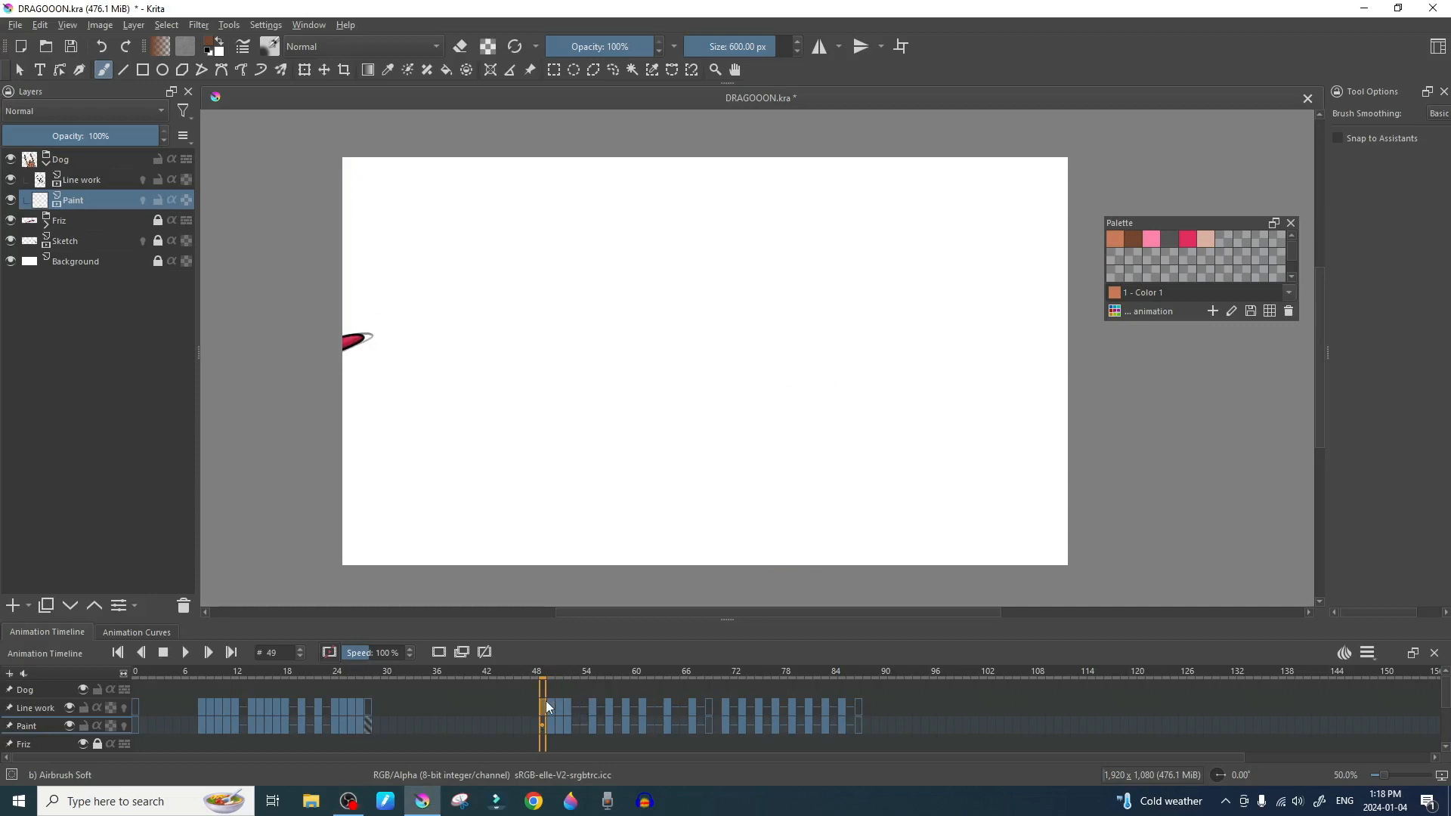
Step: Advance through the frisbee and leaping dog frames 49 to 52, and hide the Sketch layer
key("Right")
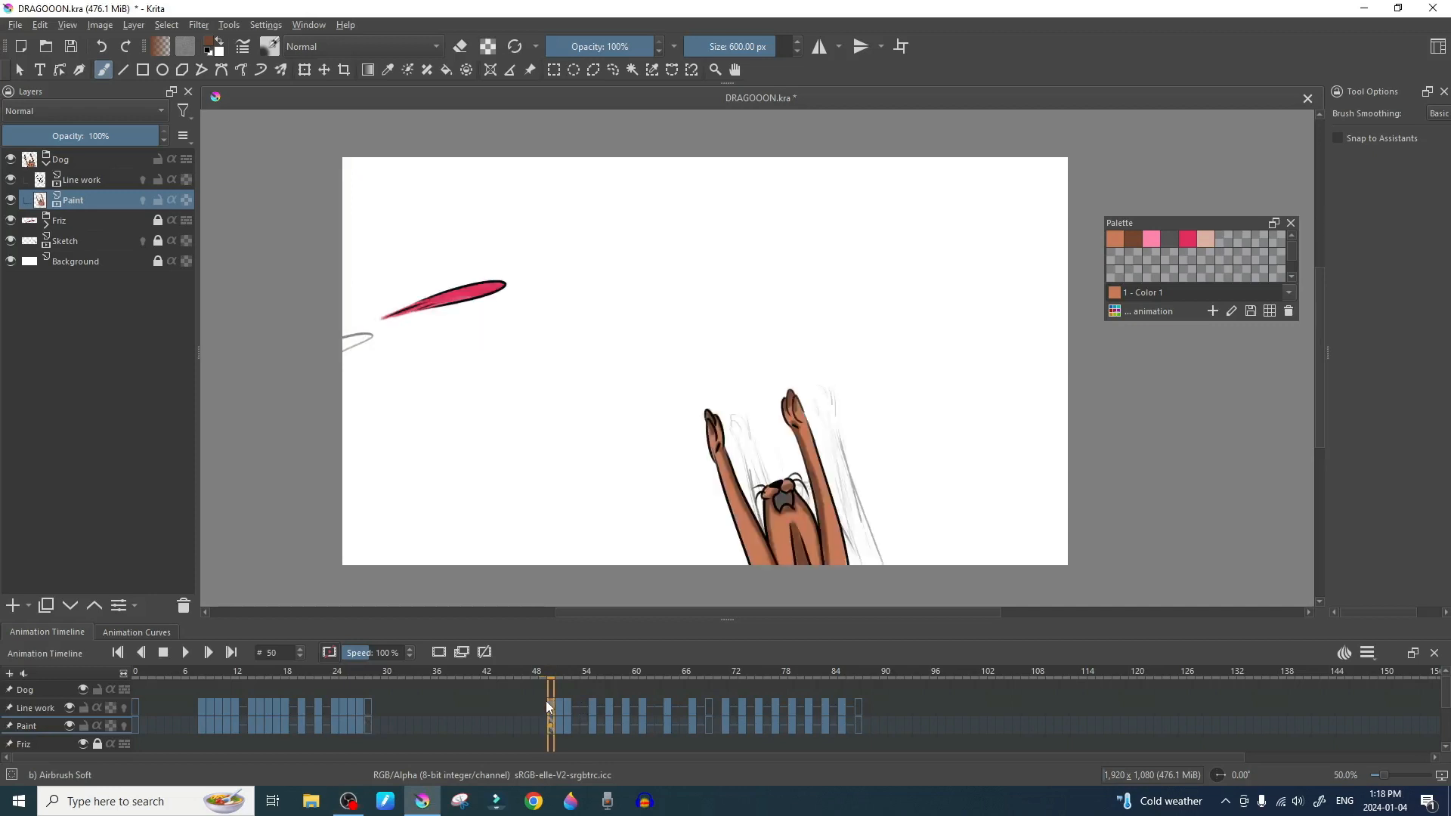
key("Right")
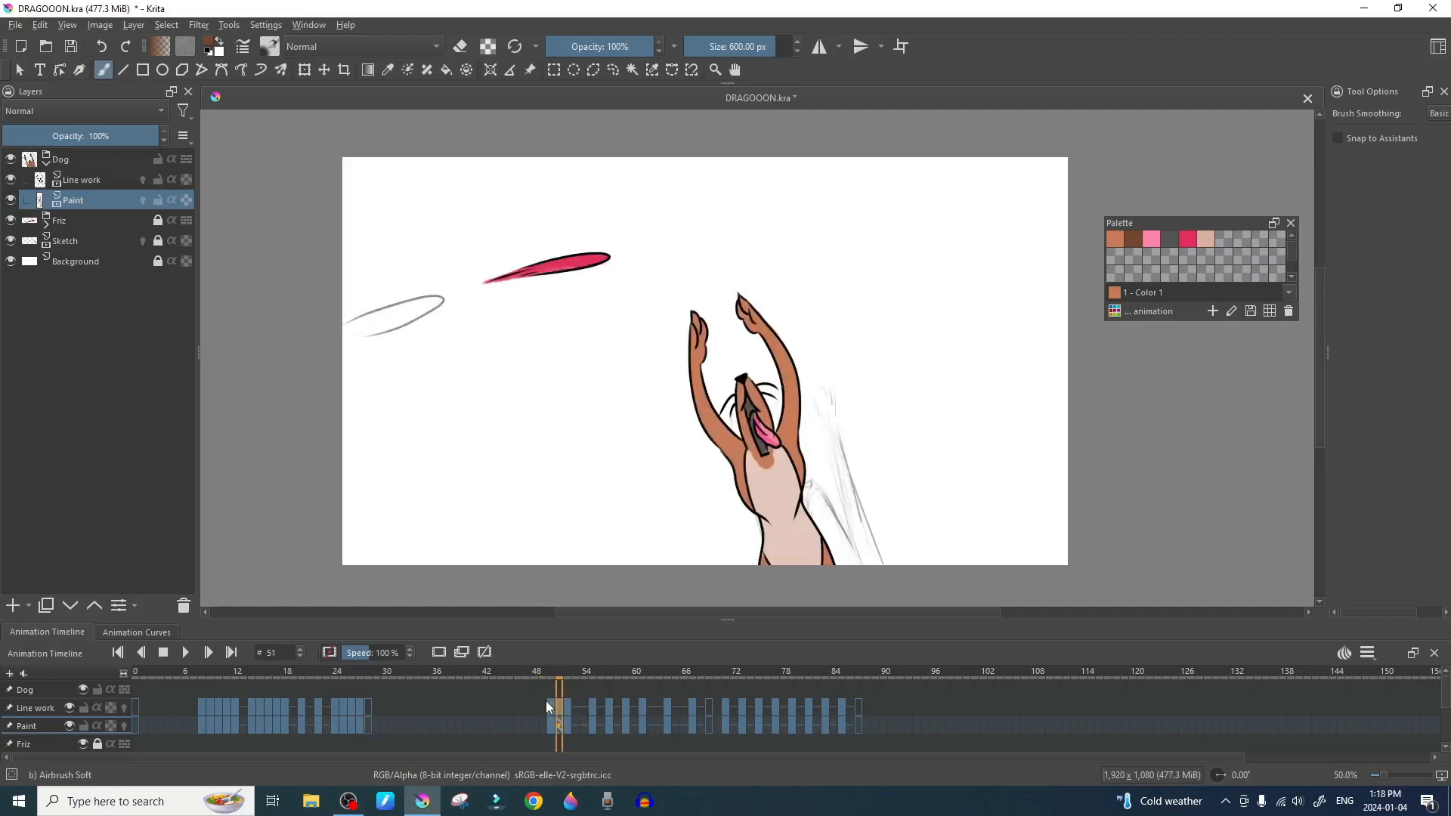
key("Right")
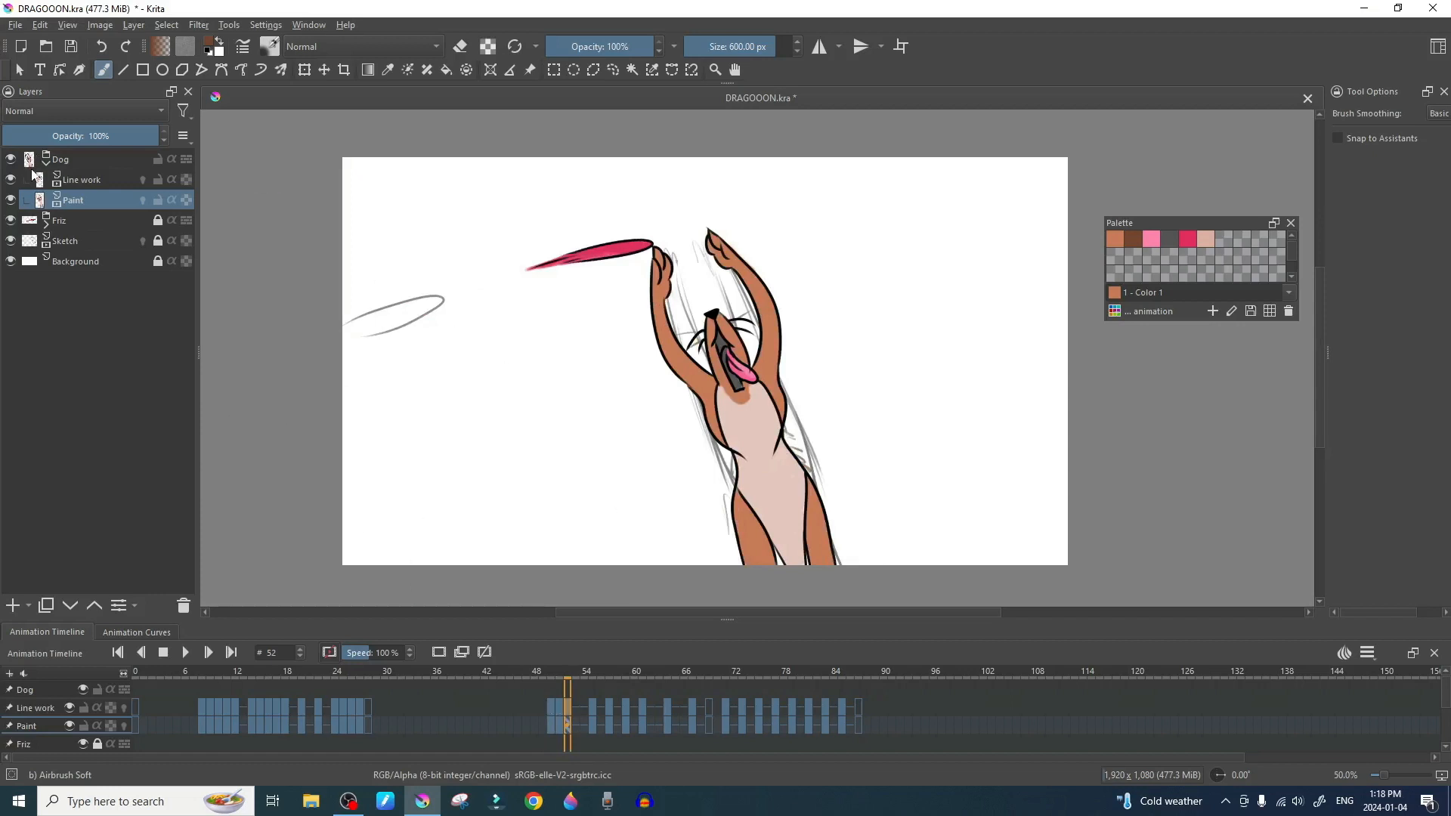
left_click(11, 241)
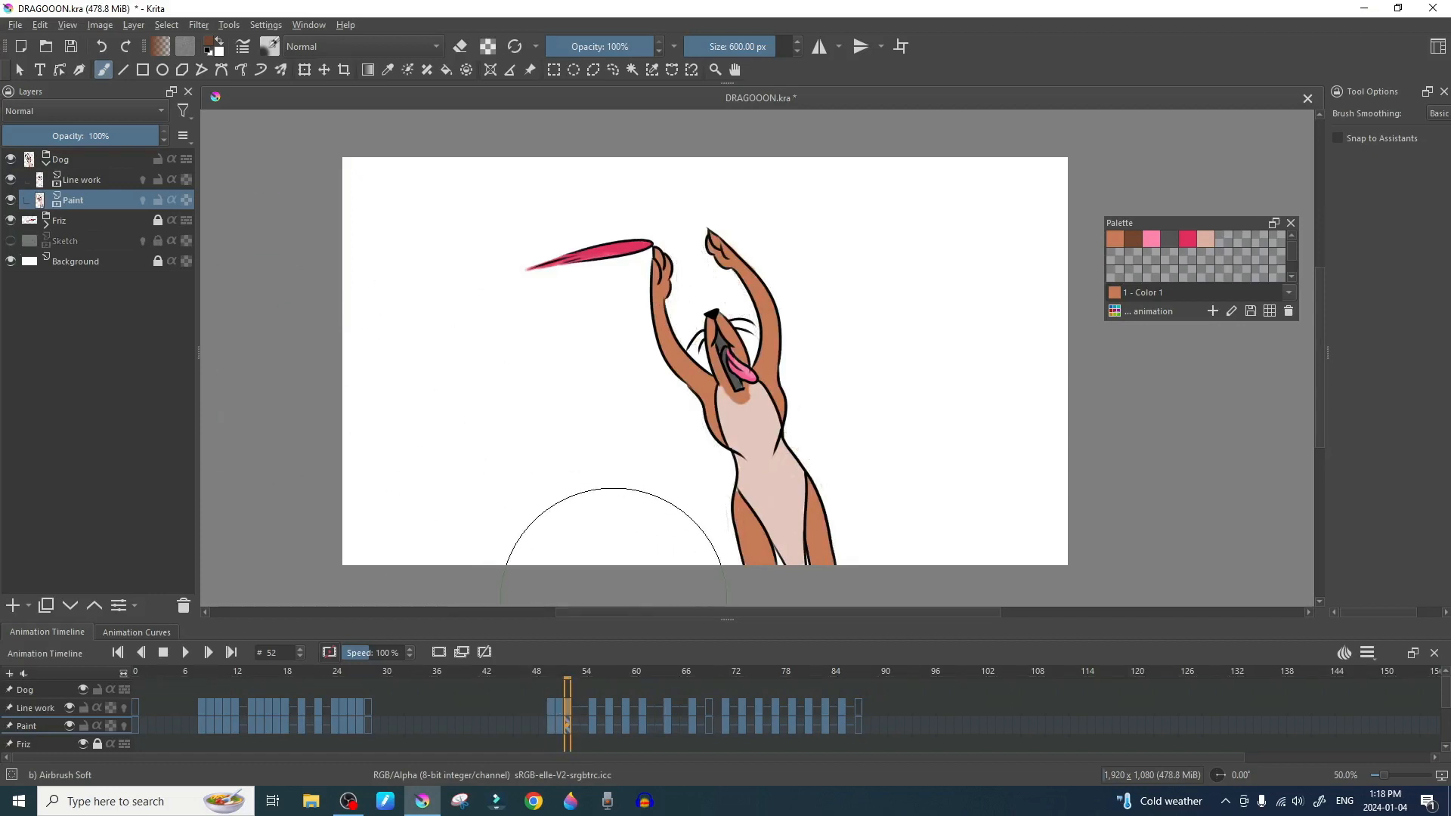
Step: Review the dog's leap and frisbee catch by flipping back and forth through frames 51 to 58
key("Left")
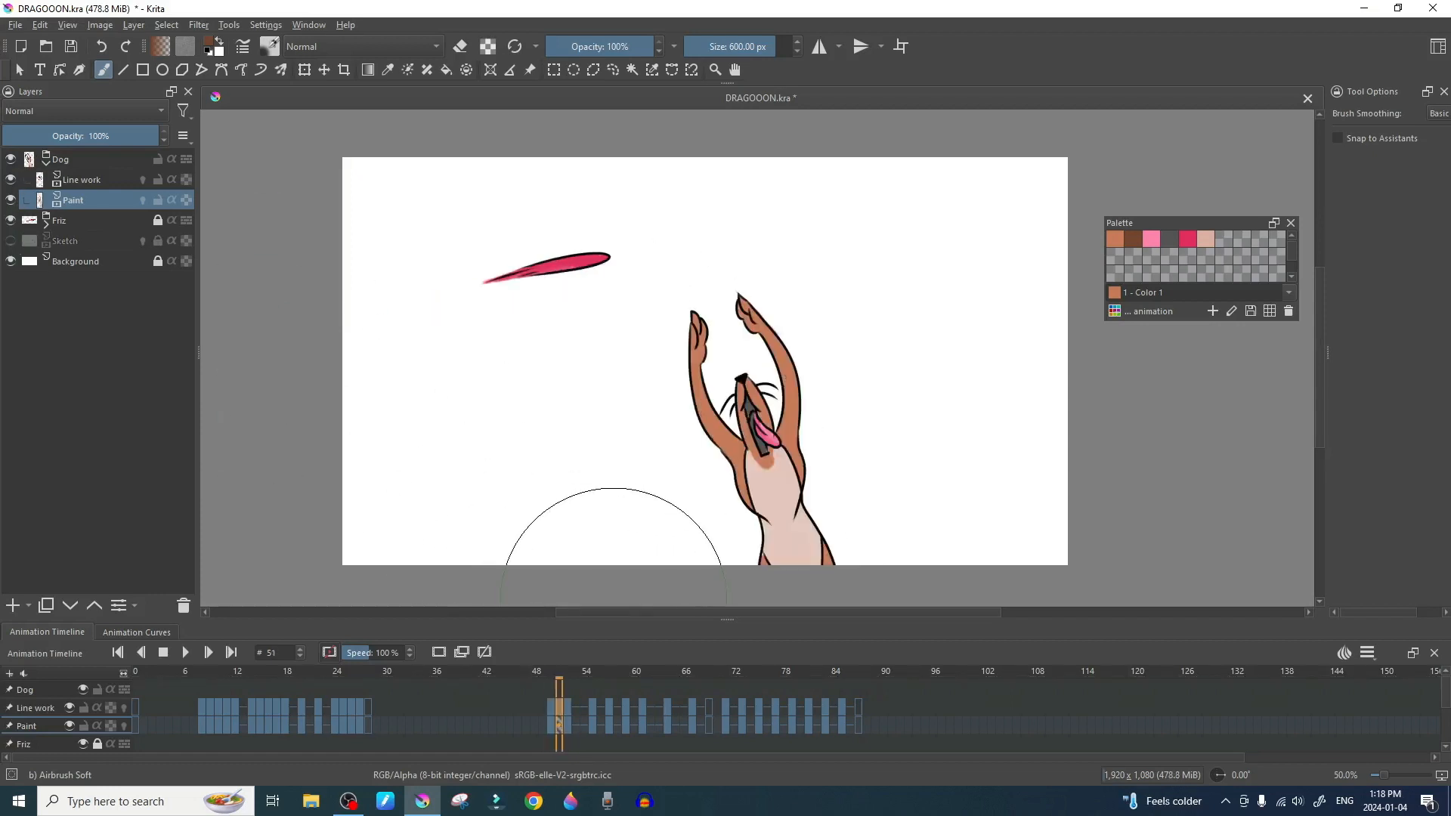
key("Right")
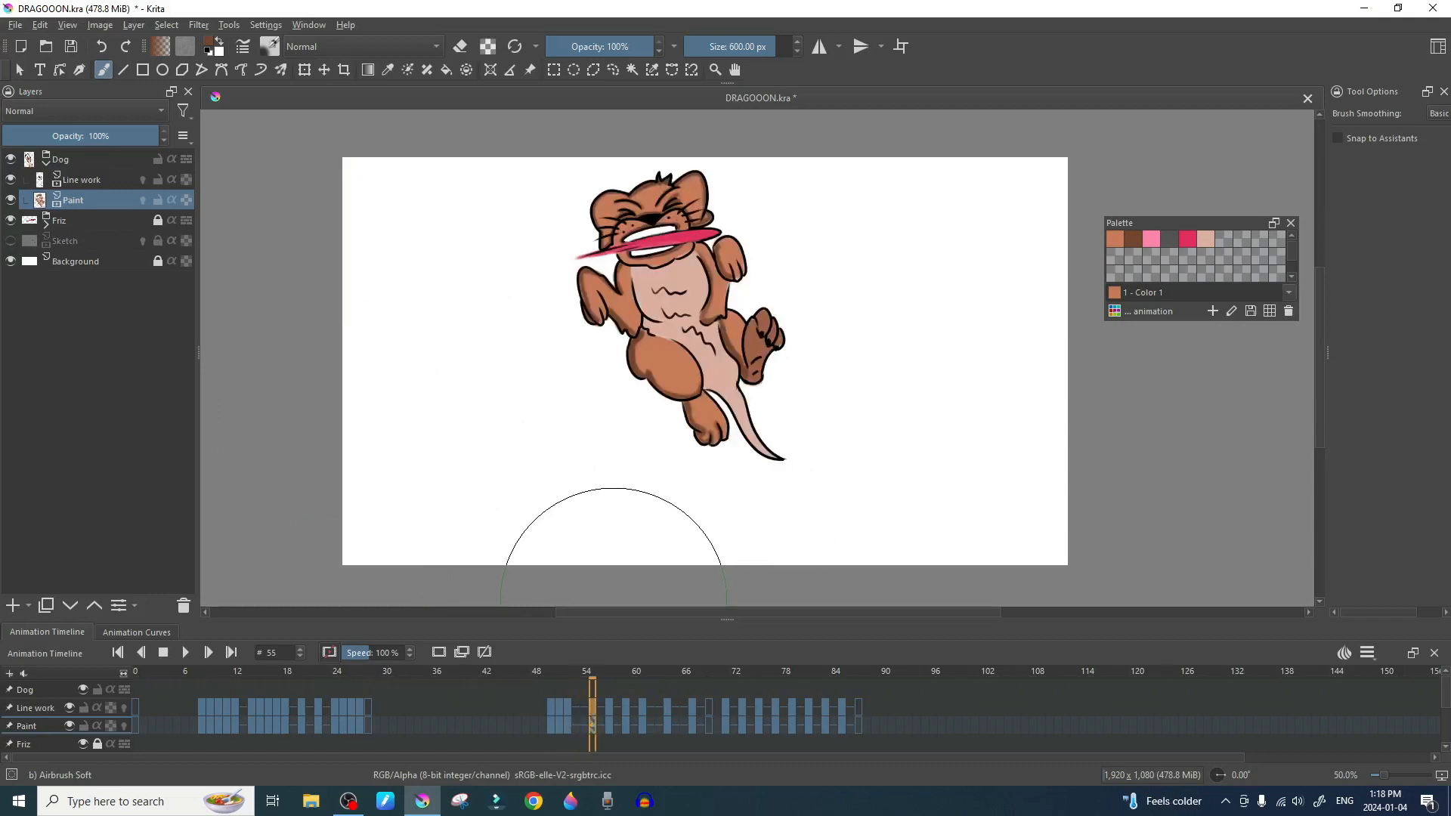
key("Left")
key("Right")
key("Left")
key("Right")
key("Left")
key("Right")
key("Left")
key("Right")
key("Left")
key("Right")
key("Left")
key("Right")
key("Left")
key("Right")
key("Right")
key("Left")
key("Right")
key("Left")
key("Right")
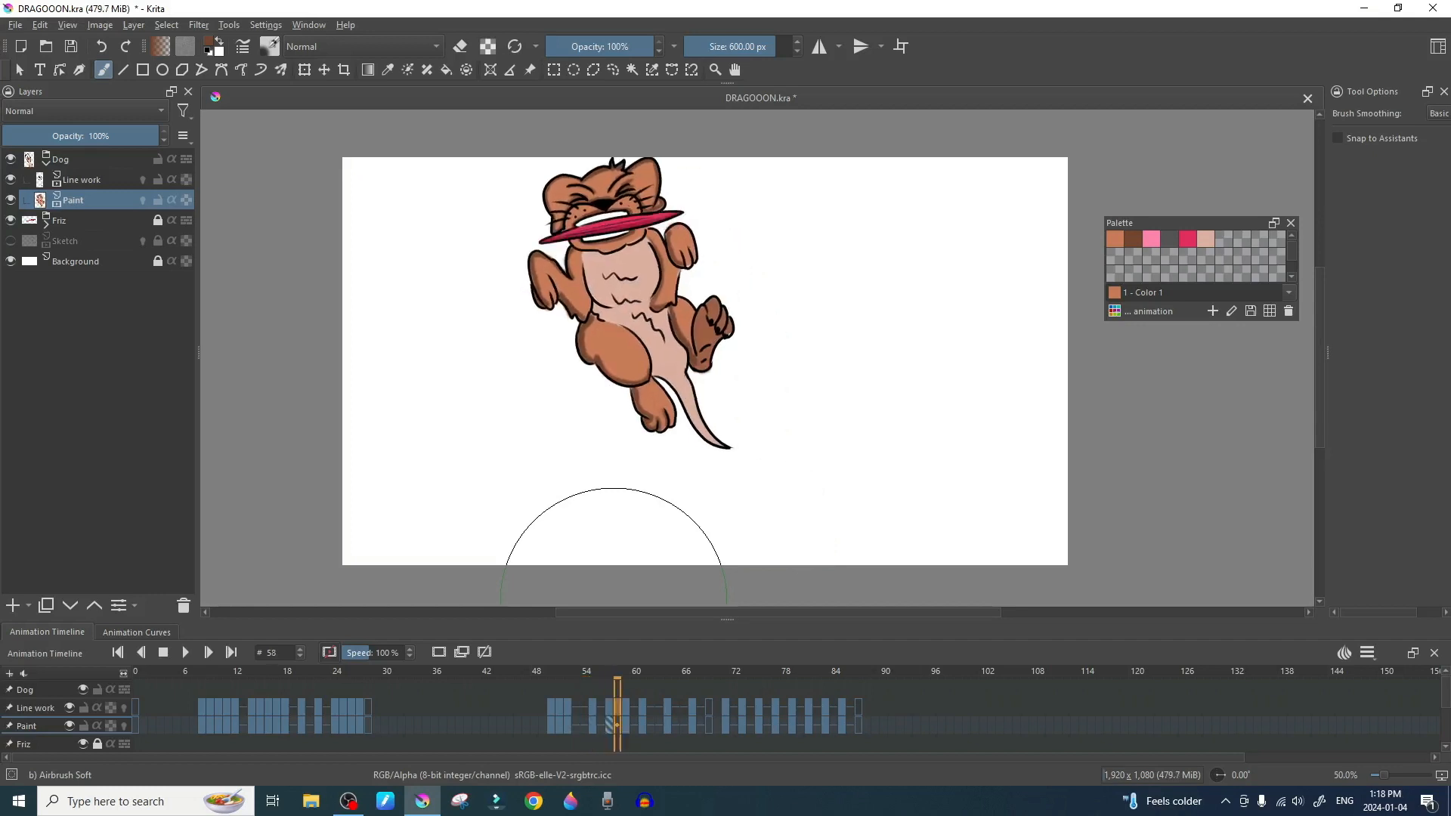
Step: Examine the coloured dog carrying the frisbee, comparing neighbouring frames from 58 to 71
key("Right")
key("Left")
key("Right")
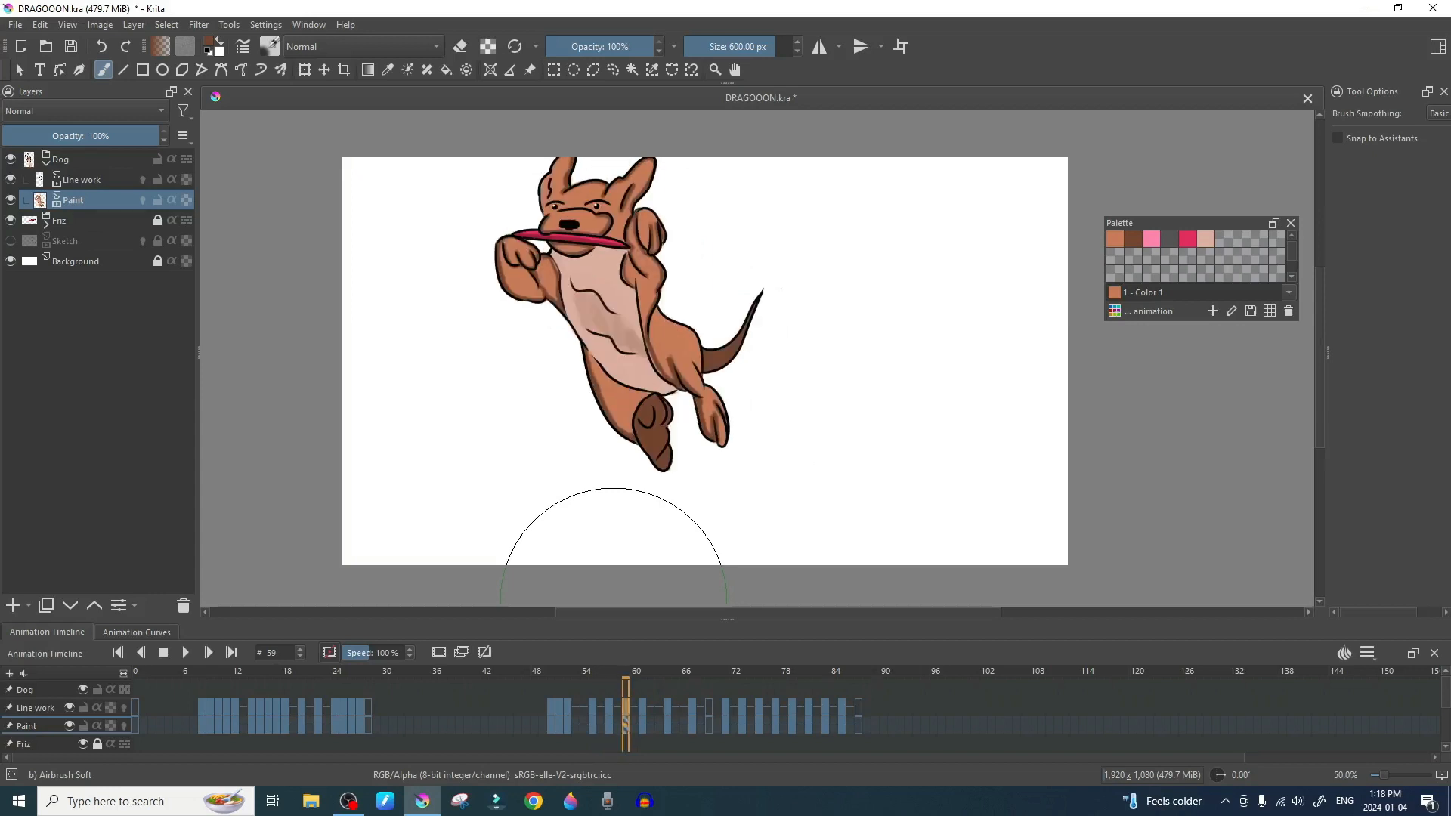
key("Left")
key("Right")
key("Right")
key("Right")
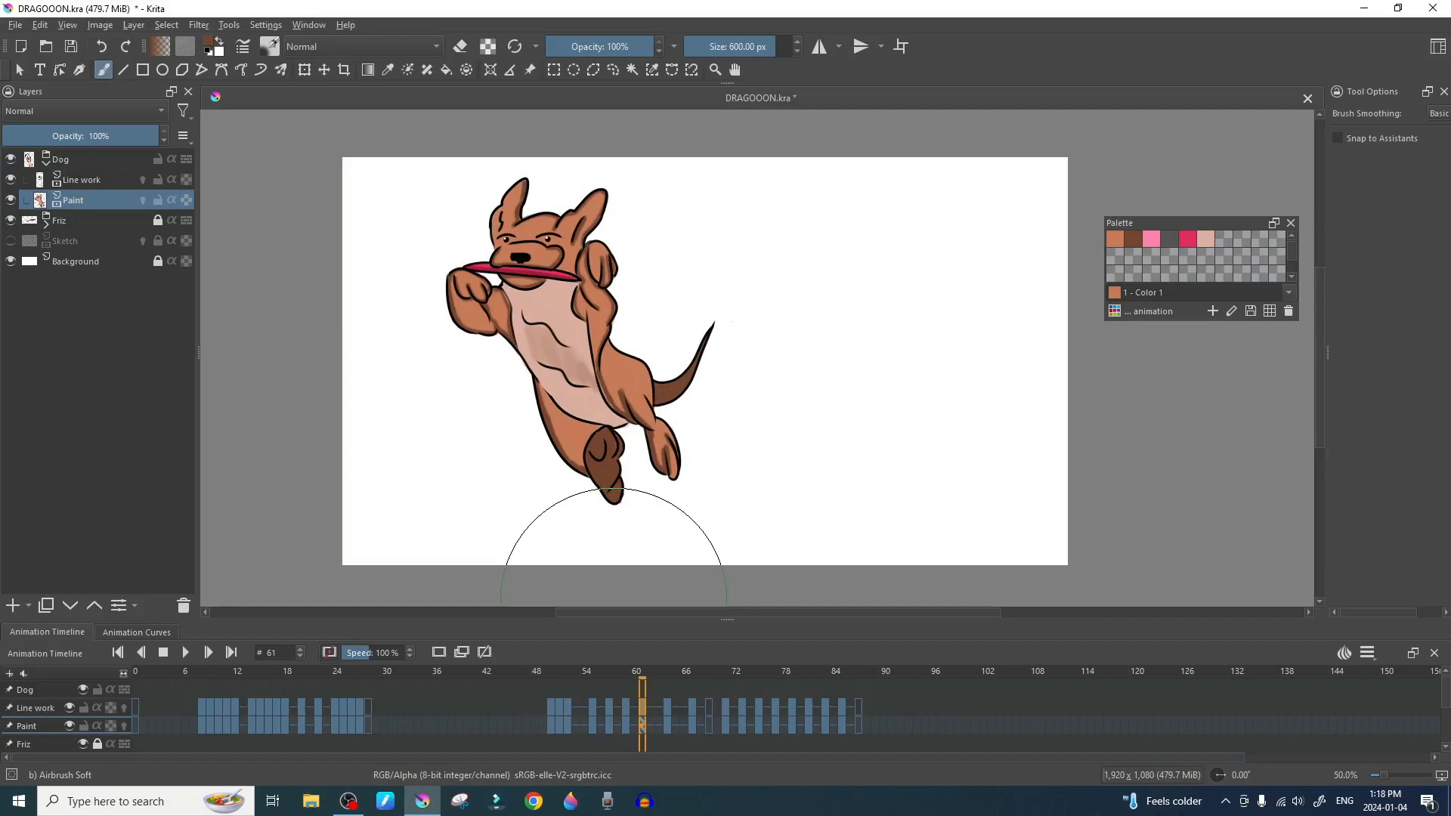
key("Right")
key("Left")
key("Right")
key("Left")
key("Right")
key("Right")
key("Right")
key("Left")
key("Right")
key("Right")
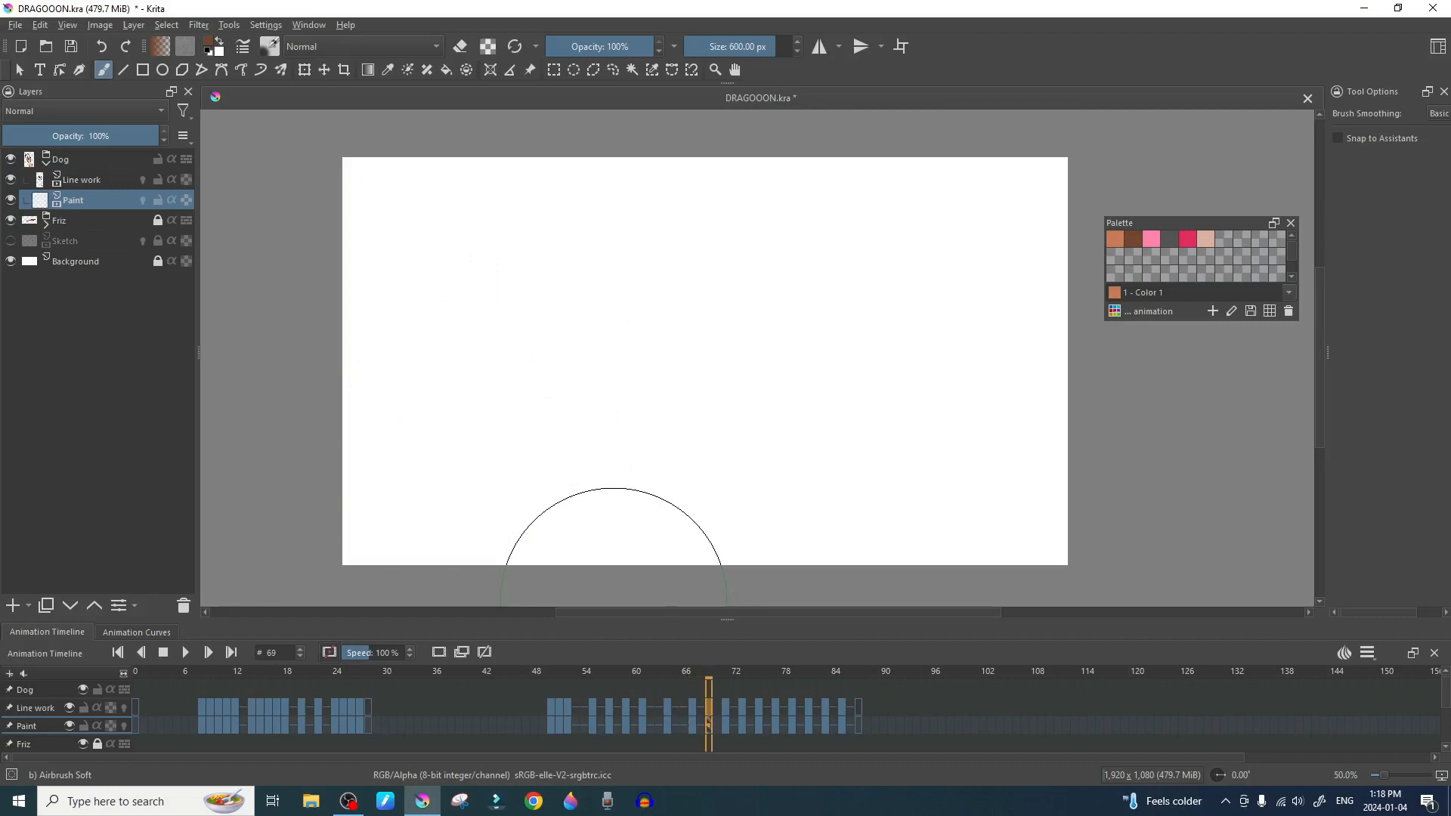
key("Right")
key("Left")
key("Left")
key("Right")
key("Right")
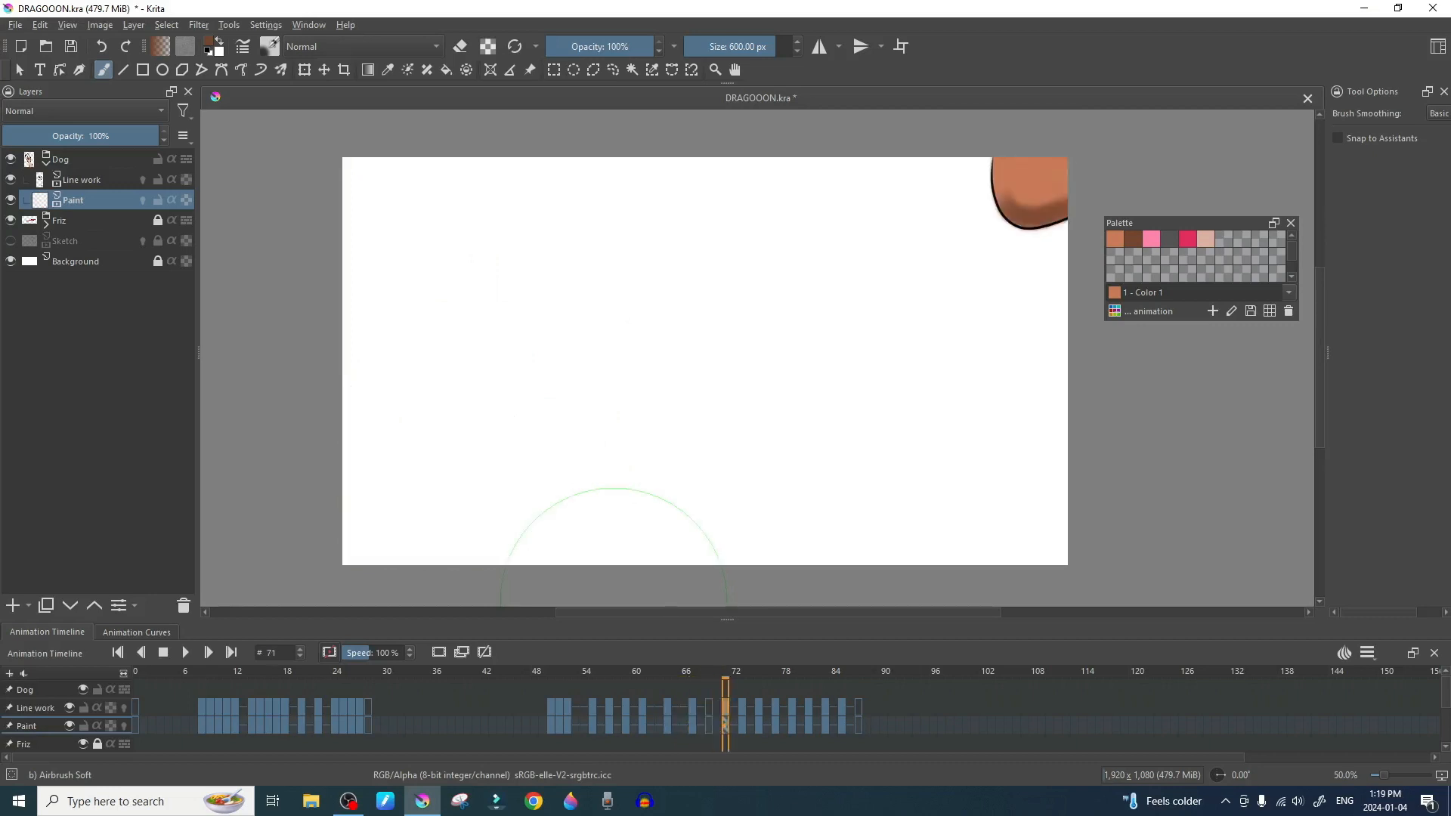
Step: Check the curled-up tumbling dog by flipping between adjacent frames from 71 to 77
key("Right")
key("Left")
key("Right")
key("Left")
key("Right")
key("Left")
key("Right")
key("Left")
key("Right")
key("Right")
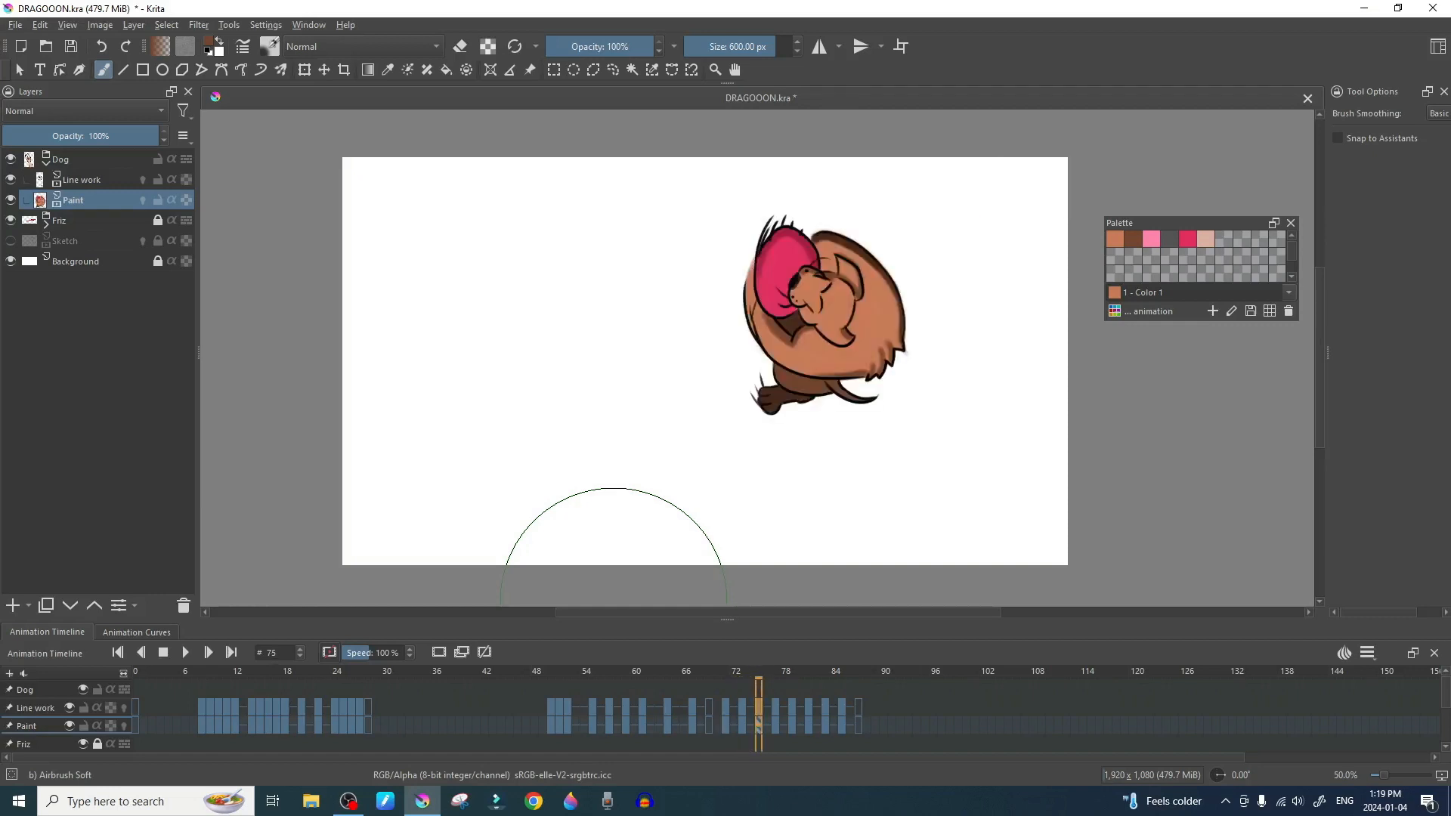
key("Right")
key("Right")
key("Left")
key("Left")
key("Left")
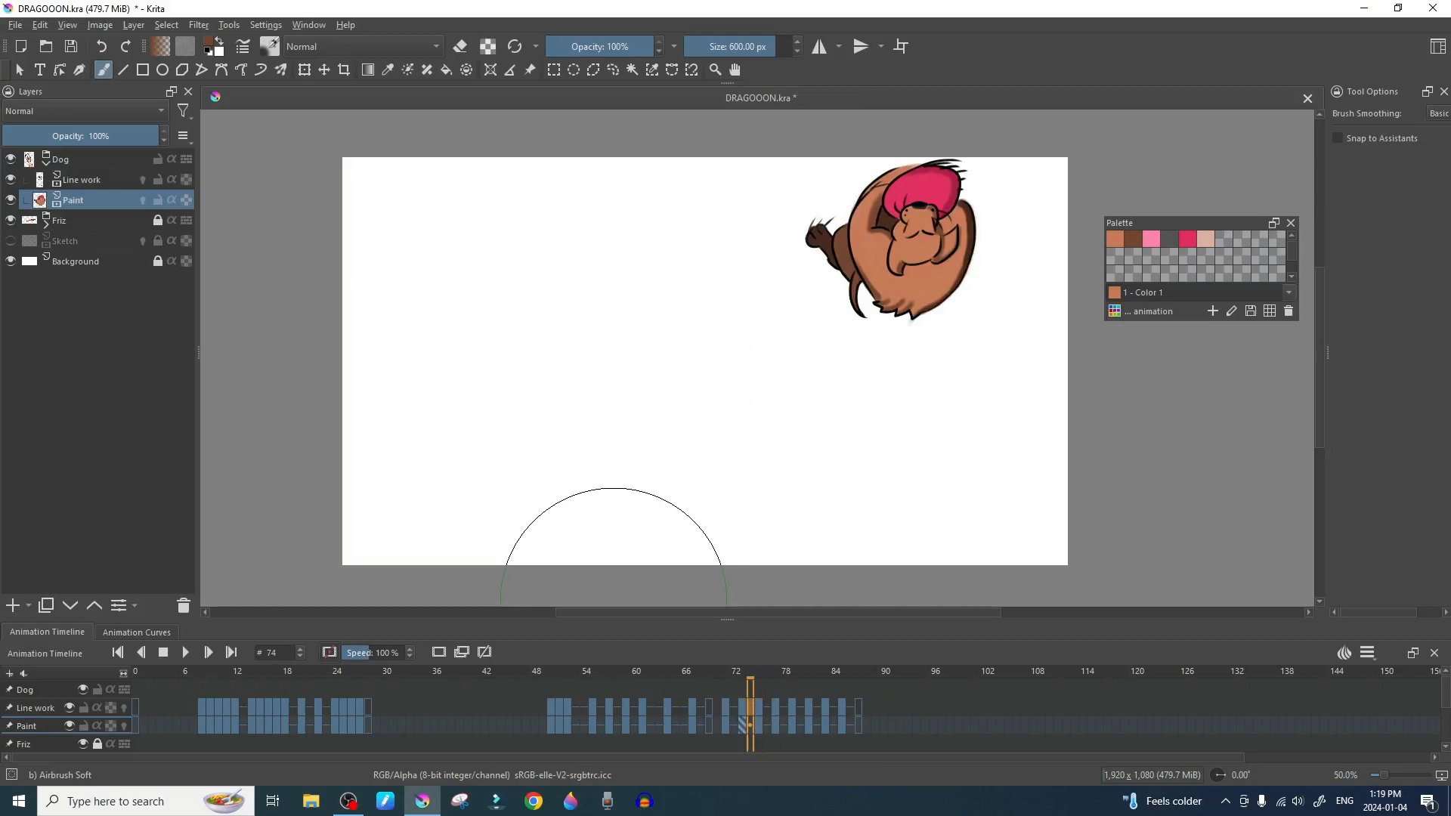
key("Right")
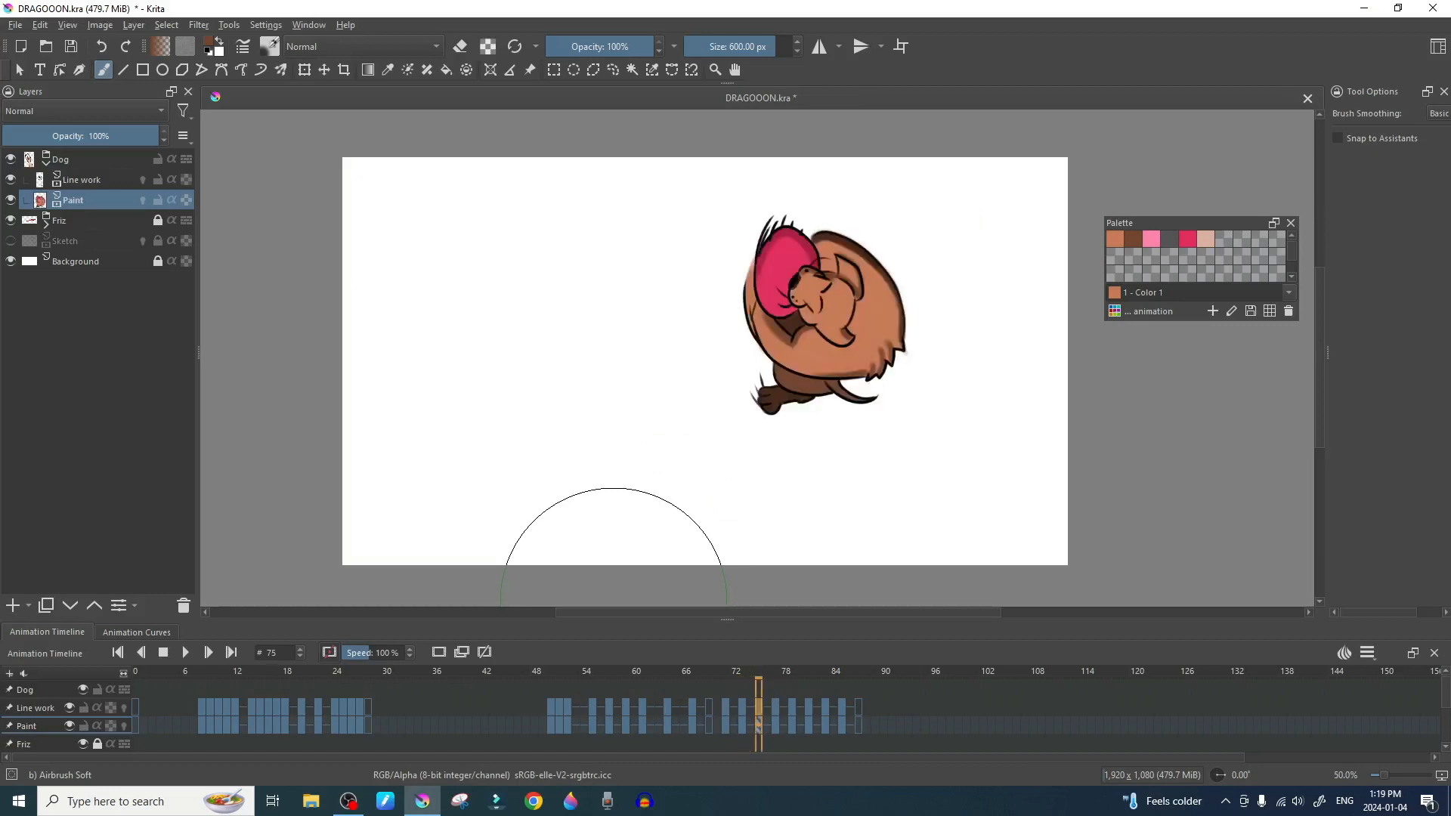
key("Left")
key("Right")
key("Right")
key("Left")
key("Right")
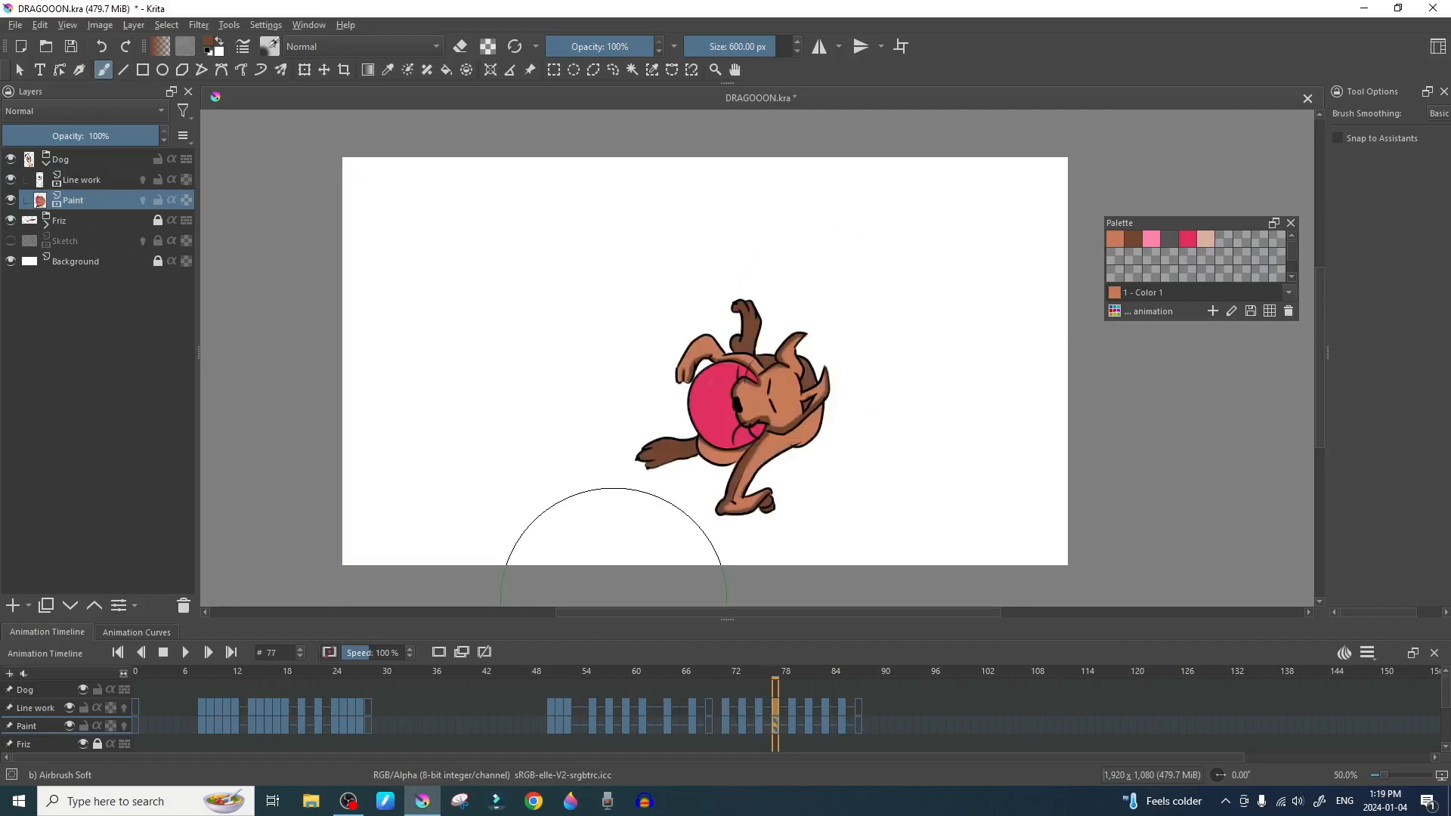
key("Left")
key("Right")
key("Left")
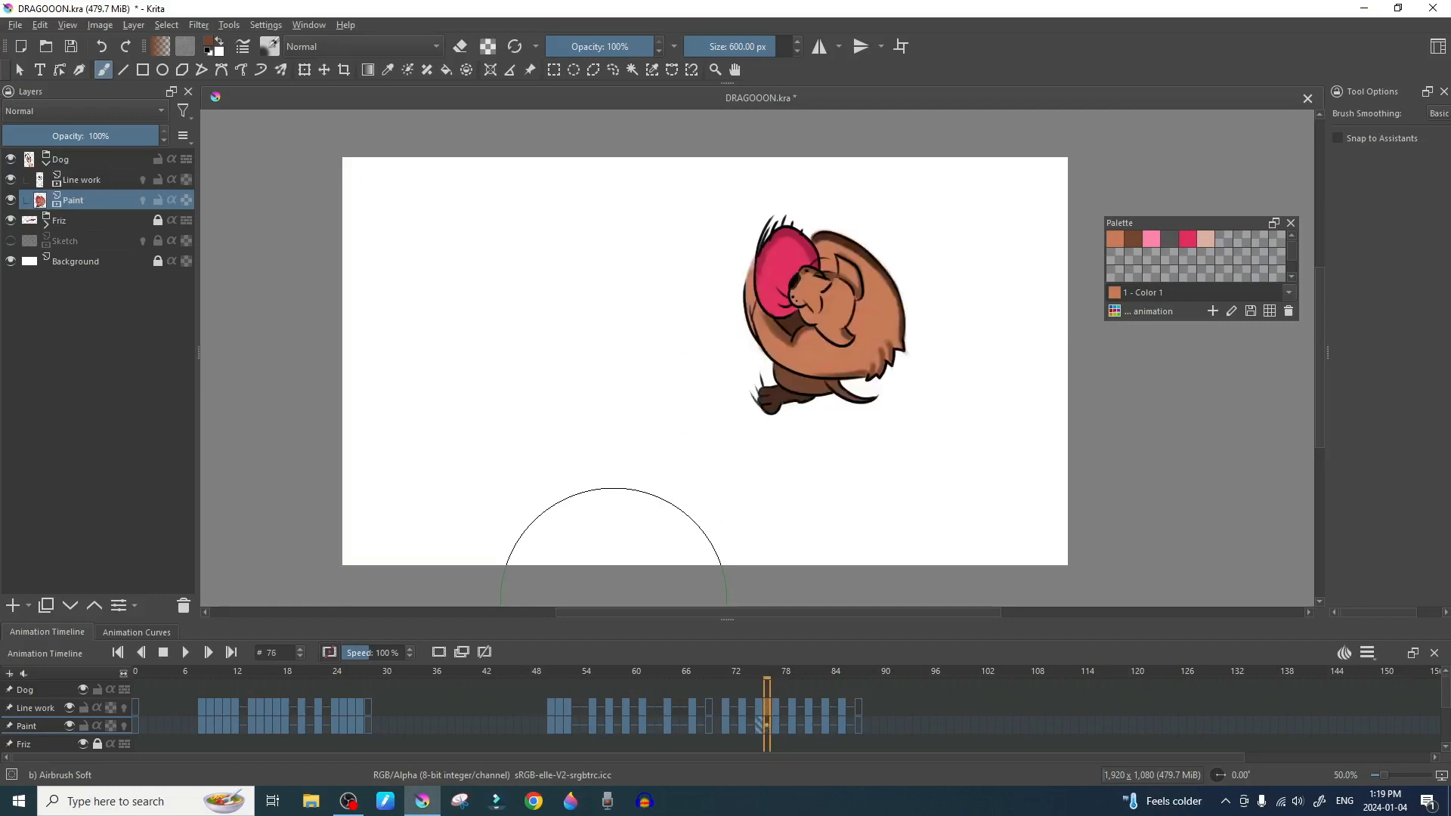
key("Left")
key("Right")
key("Right")
key("Right")
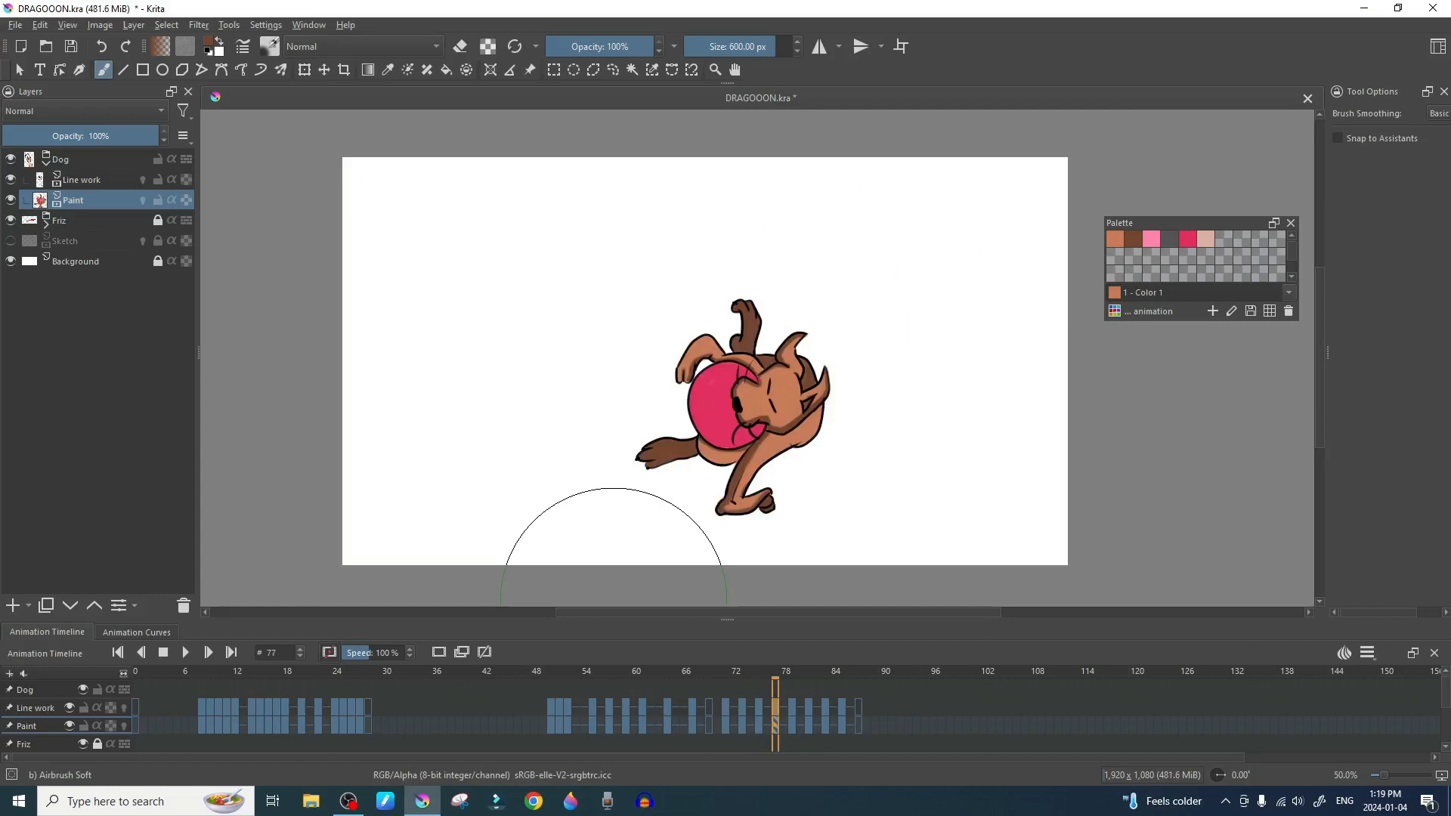
Step: Compare the sprawling and lying dog poses back and forth across frames 77 to 83
key("Left")
key("Right")
key("Right")
key("Right")
key("Left")
key("Right")
key("Left")
key("Right")
key("Left")
key("Right")
key("Left")
key("Right")
key("Left")
key("Right")
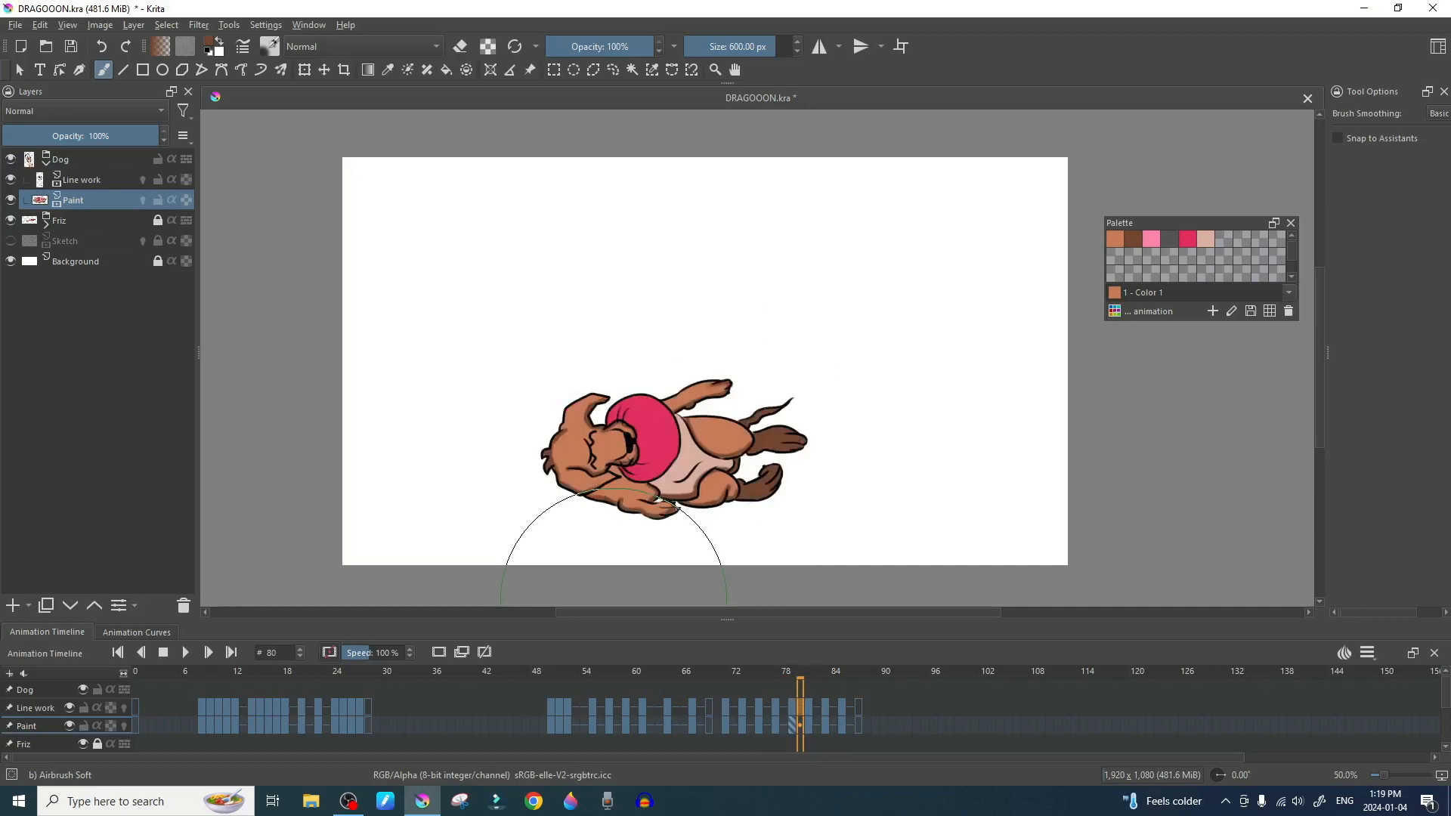
key("Right")
key("Left")
key("Left")
key("Left")
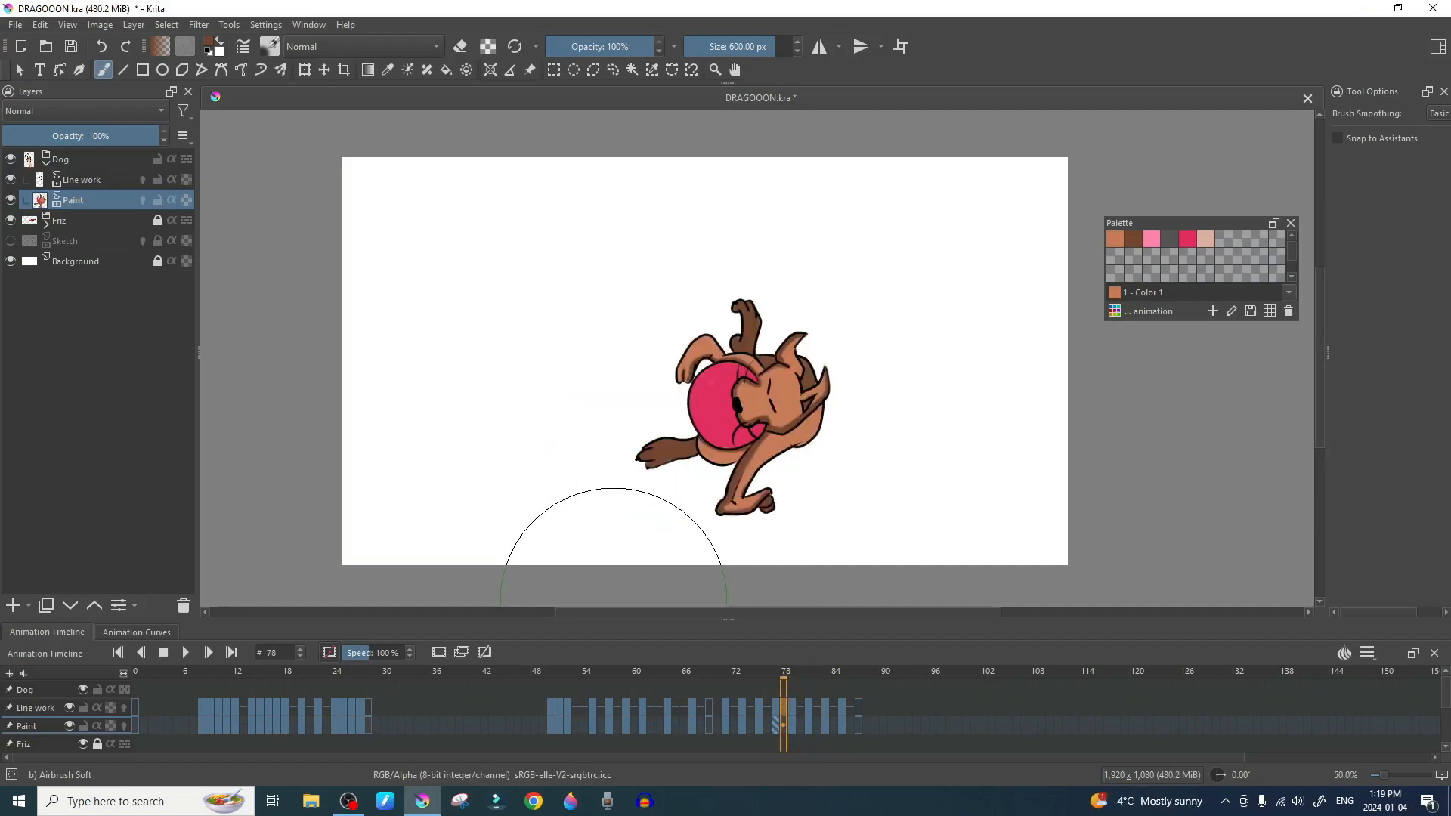
key("Right")
key("Right")
key("Right")
key("Left")
key("Left")
key("Left")
key("Right")
key("Right")
key("Right")
key("Right")
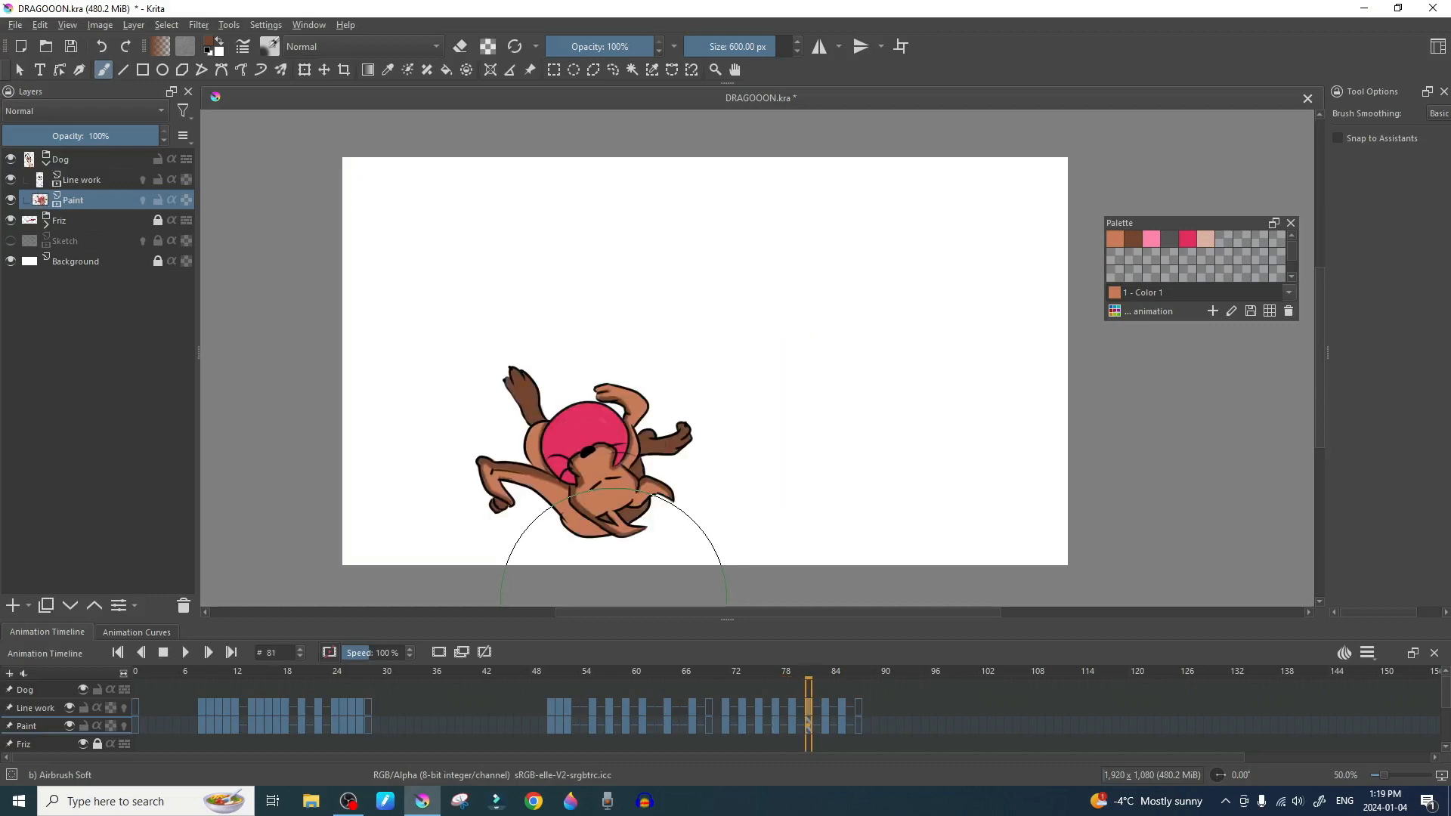
key("Right")
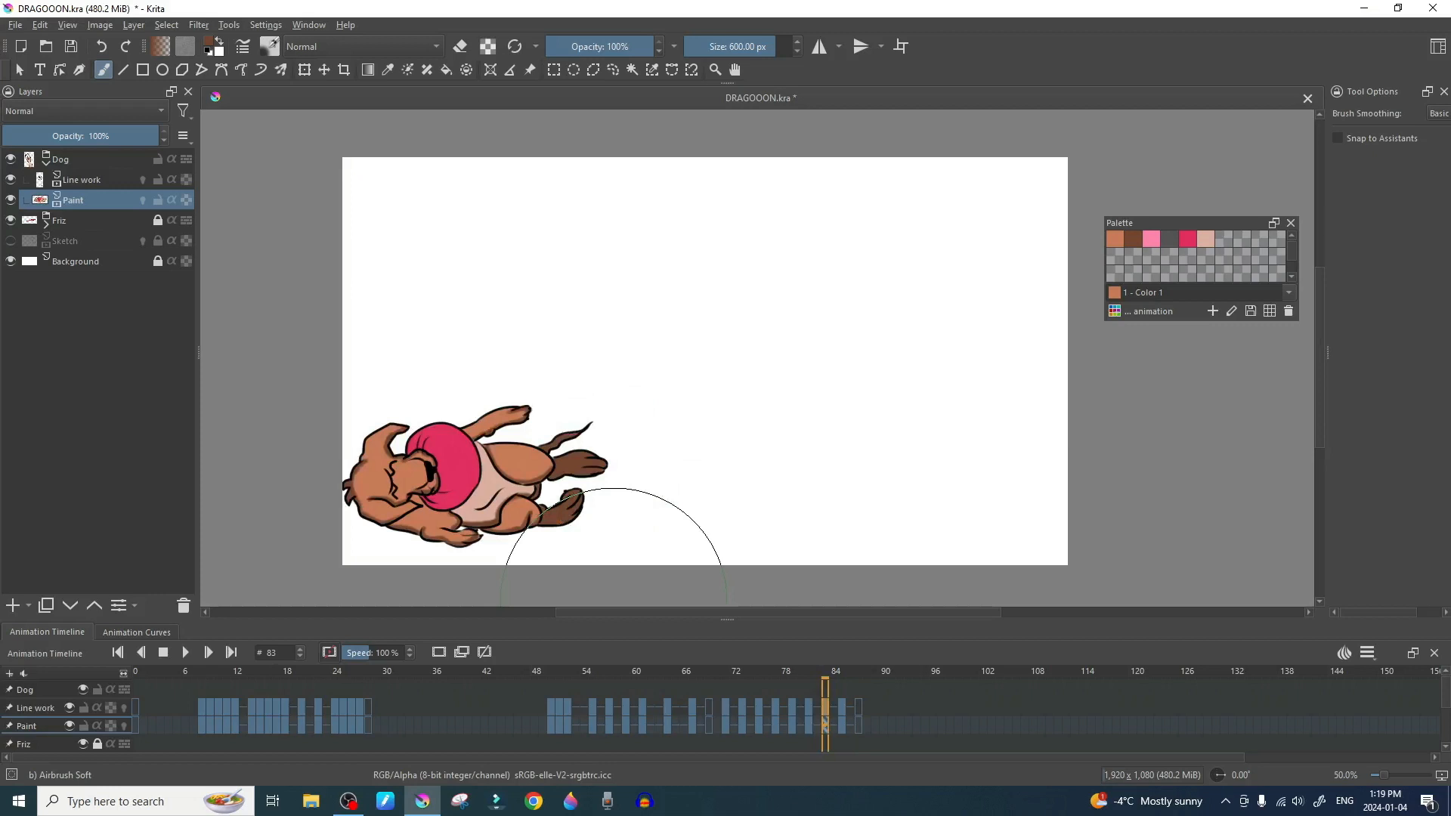
Step: Review the dog rolling out of the scene frame by frame until frame 87
key("Left")
key("Left")
key("Left")
key("Left")
key("Right")
key("Right")
key("Right")
key("Right")
key("Left")
key("Right")
key("Right")
key("Left")
key("Right")
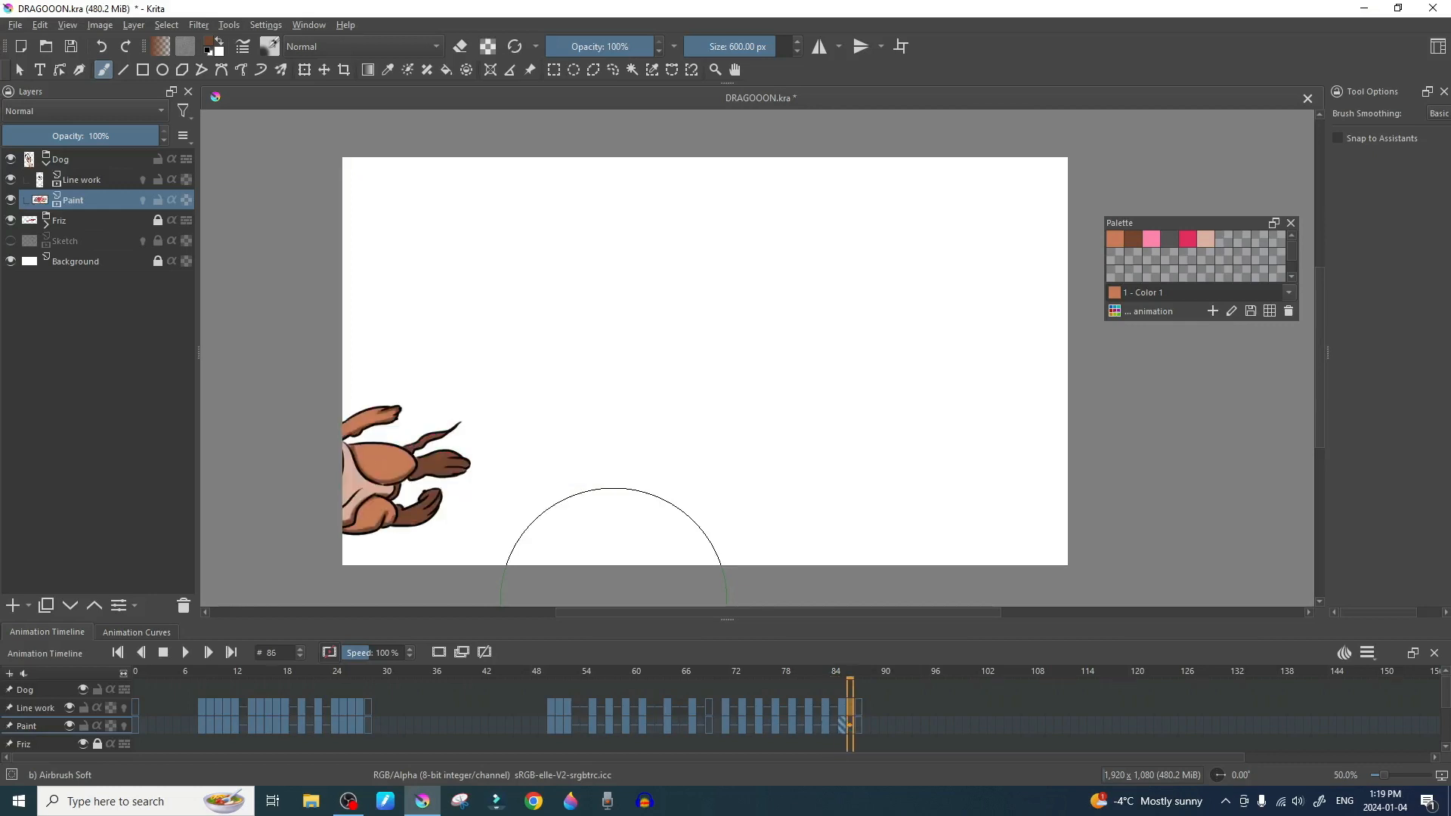
key("Right")
key("Right")
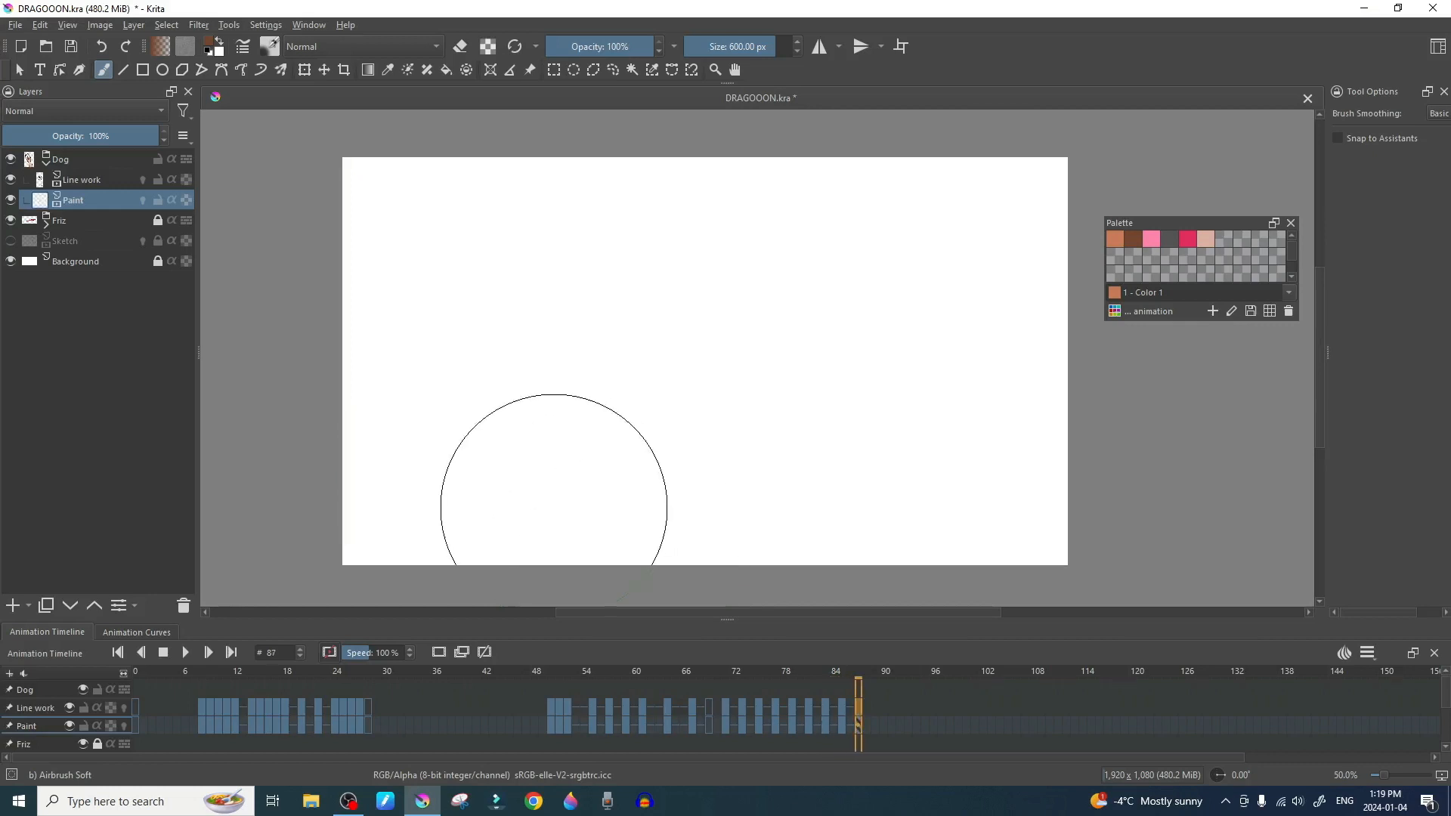
Step: Play back the dog scene over frames 48 to 90
left_click_drag(883, 691, 533, 741)
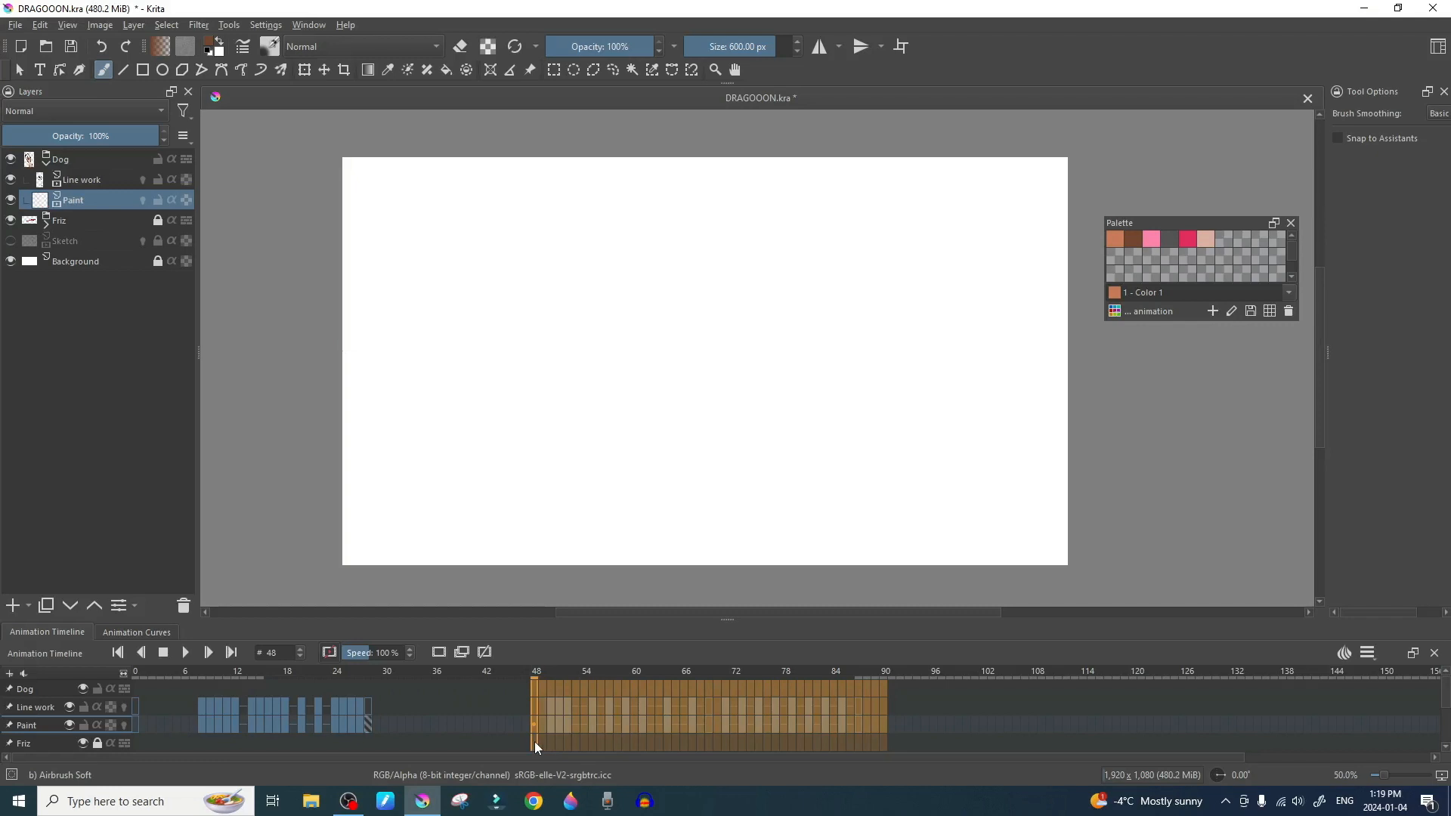
left_click(186, 651)
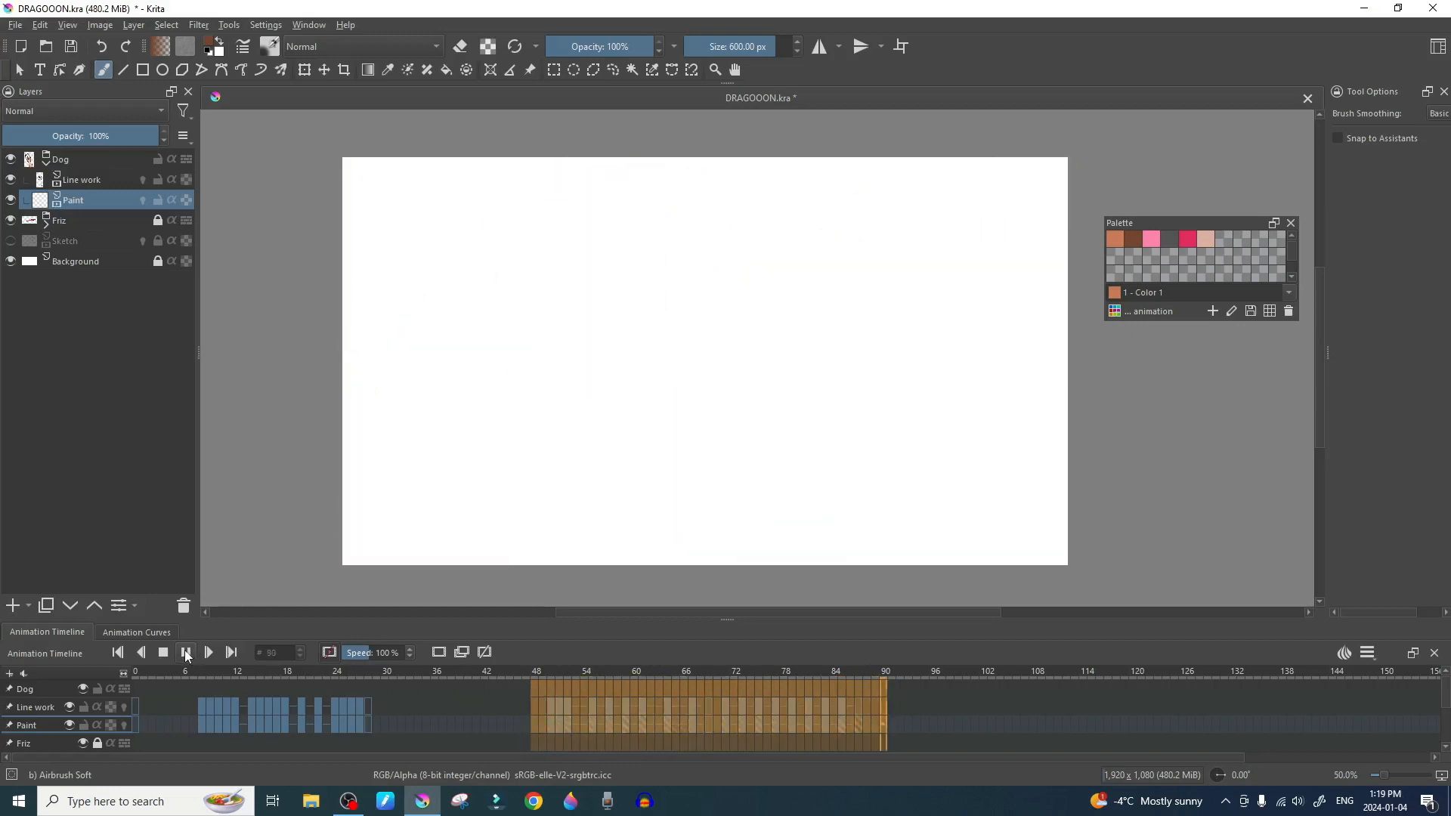
left_click(186, 651)
Step: Play back the whole finished animation from frame 0 to frame 91 across all layers
left_click(915, 692)
left_click_drag(893, 690, 137, 635)
left_click_drag(100, 723, 165, 746)
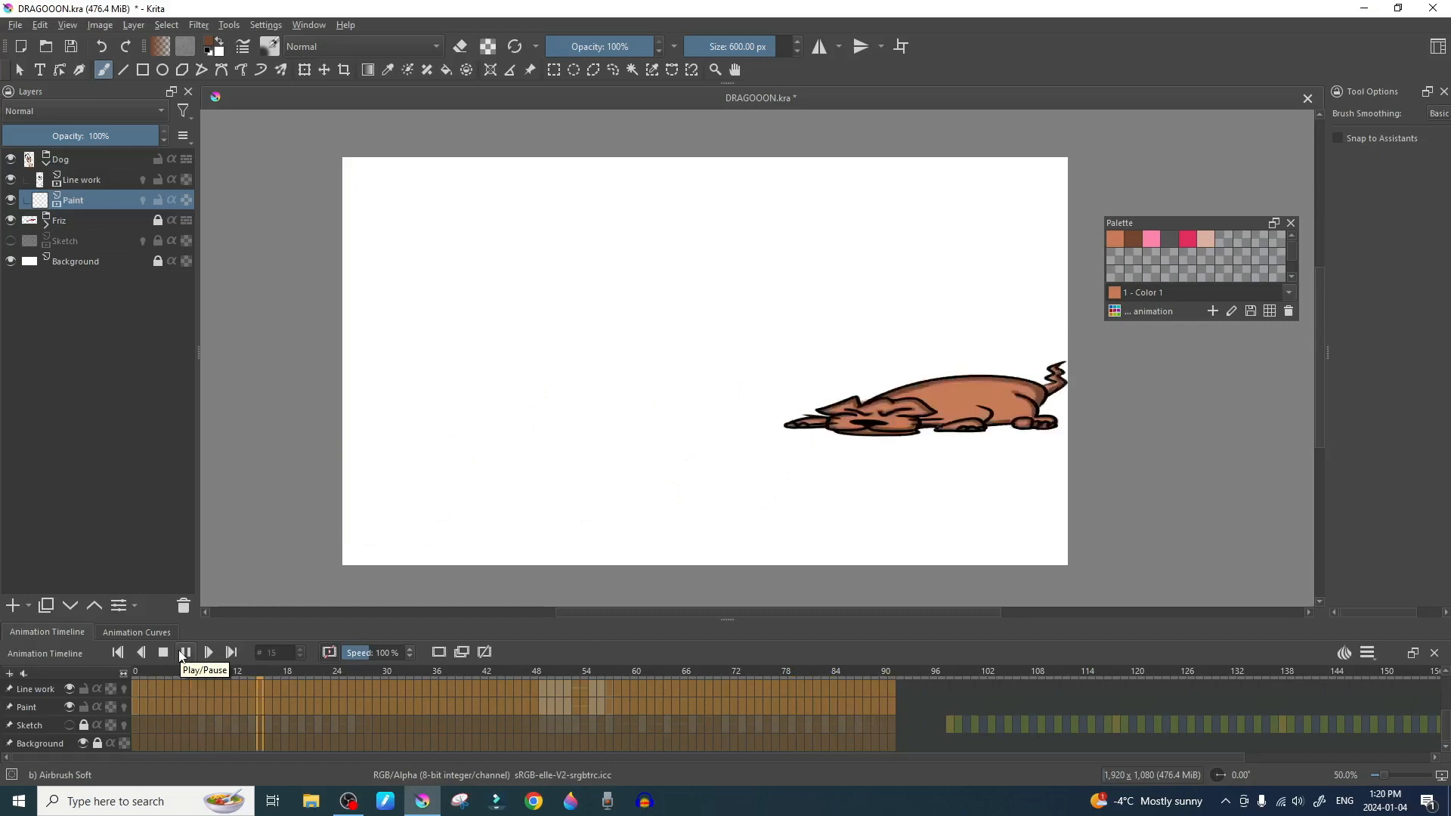
left_click(183, 653)
Step: Show the Sketch layer again and play the uninked sketch frames from frame 96 onward
left_click(943, 700)
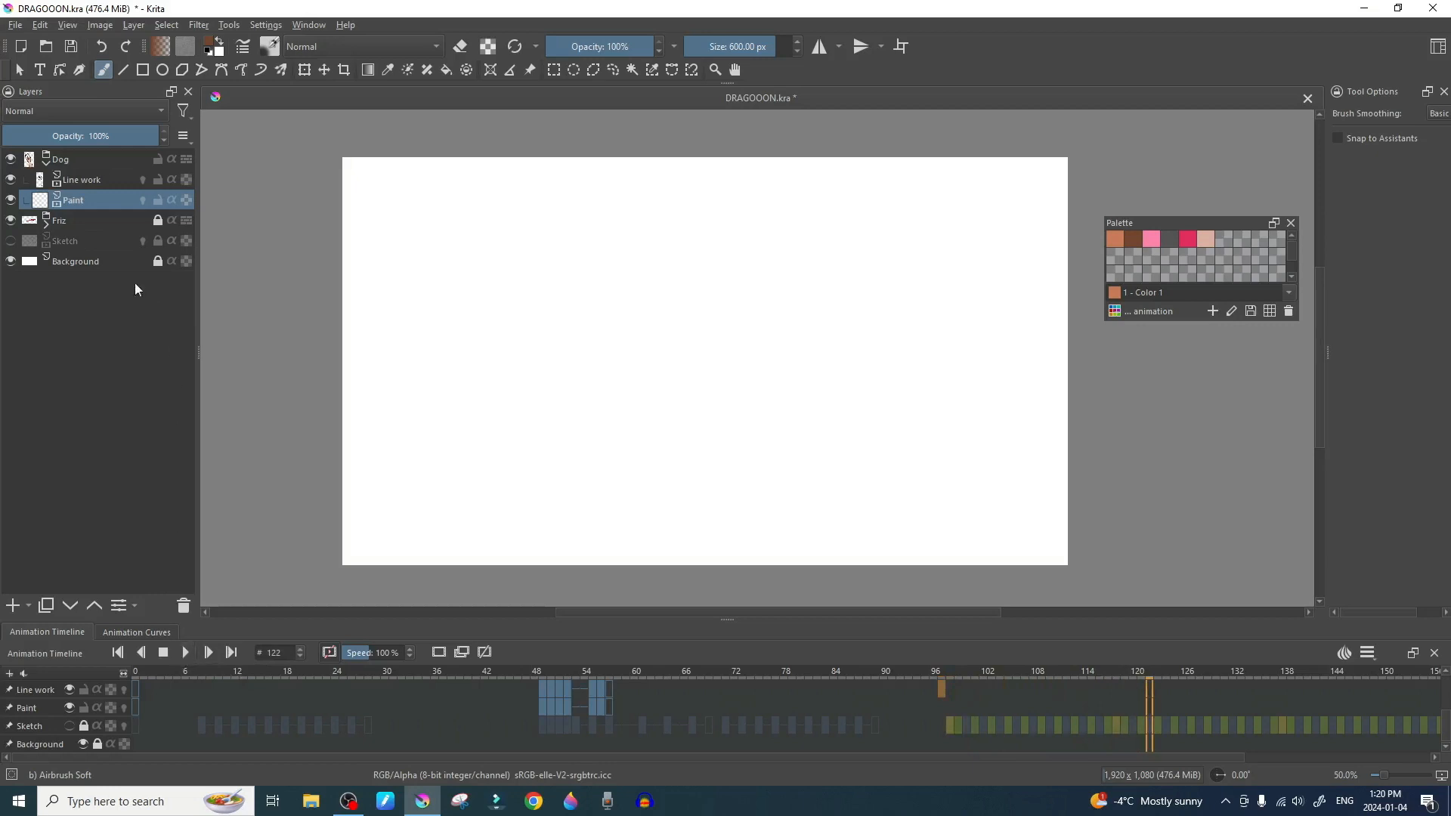
left_click(10, 240)
left_click(934, 694)
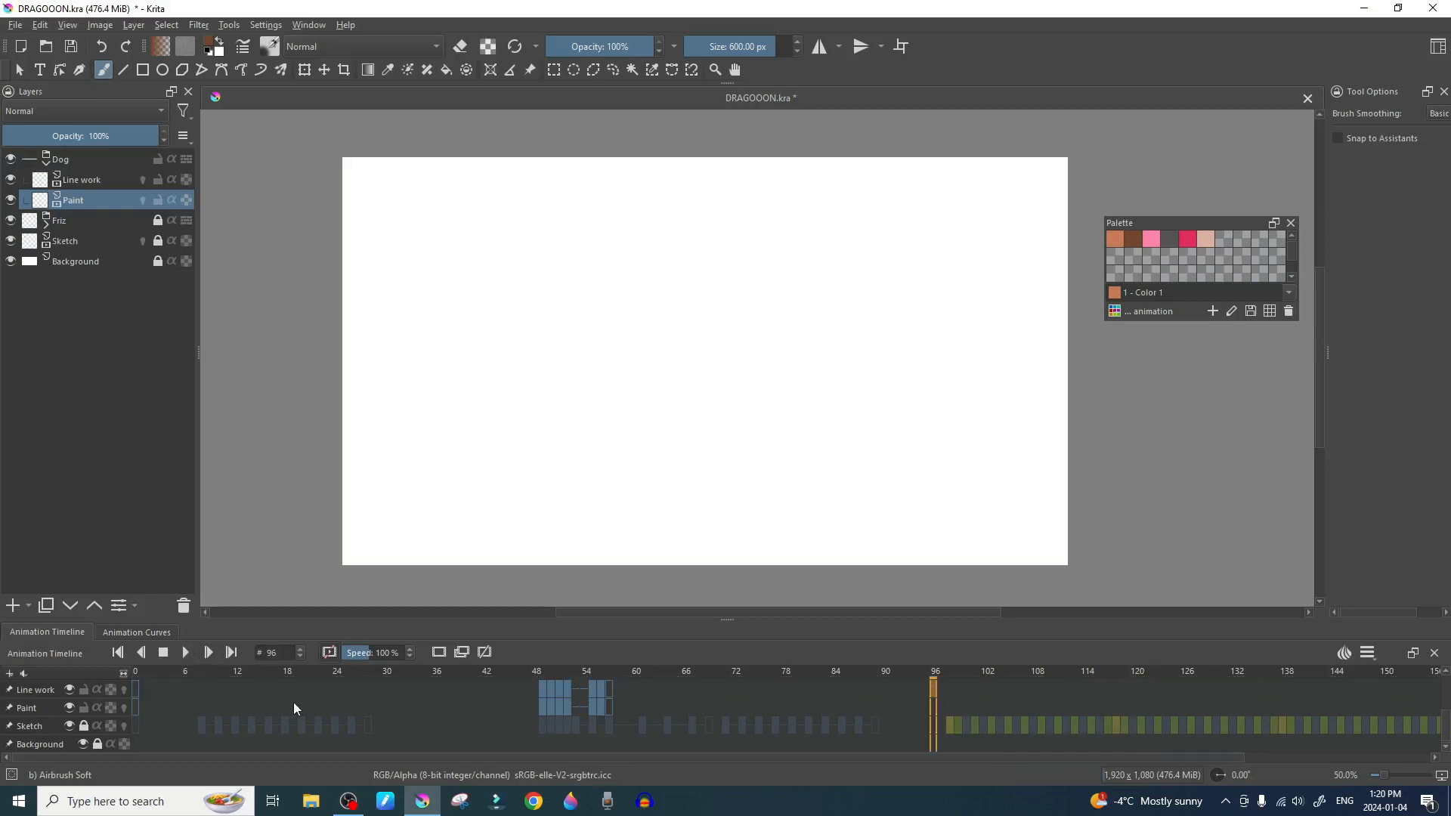
left_click(182, 652)
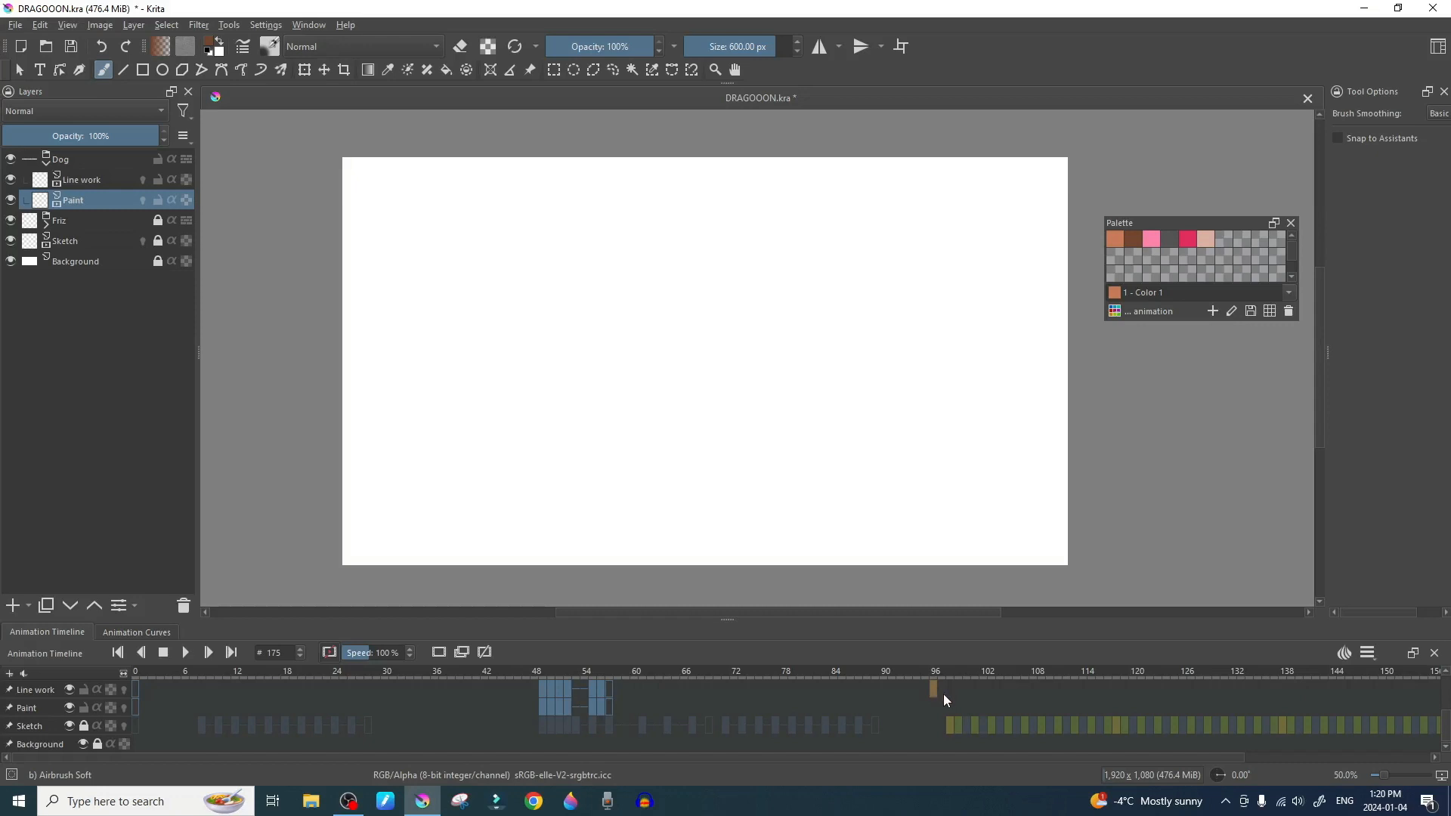
left_click(187, 652)
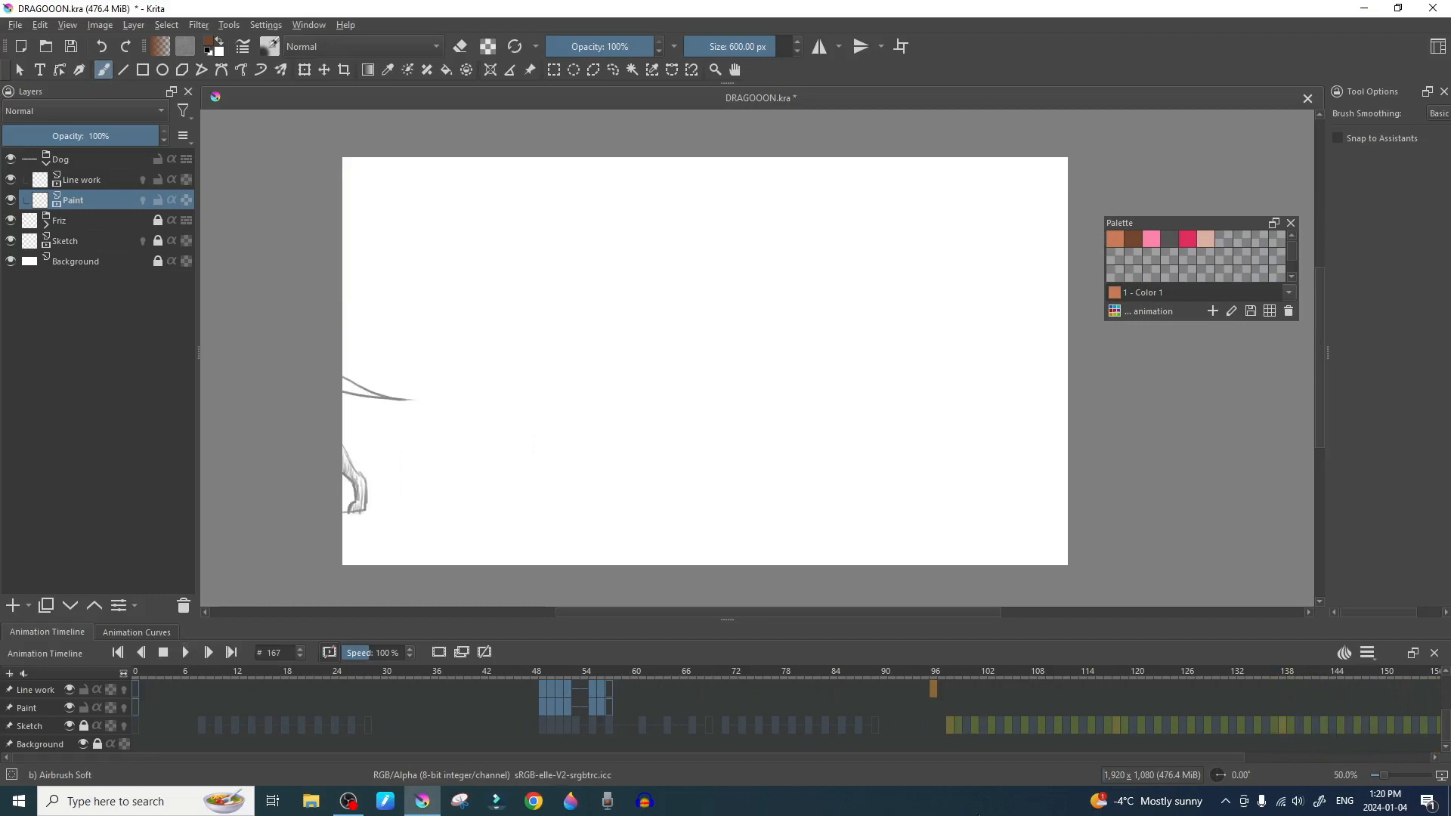
Step: Ink the walking dog's front leg over the sketch in frame 118 with the Basic-5 Size Opacity brush
scroll(1005, 766, "right", 5)
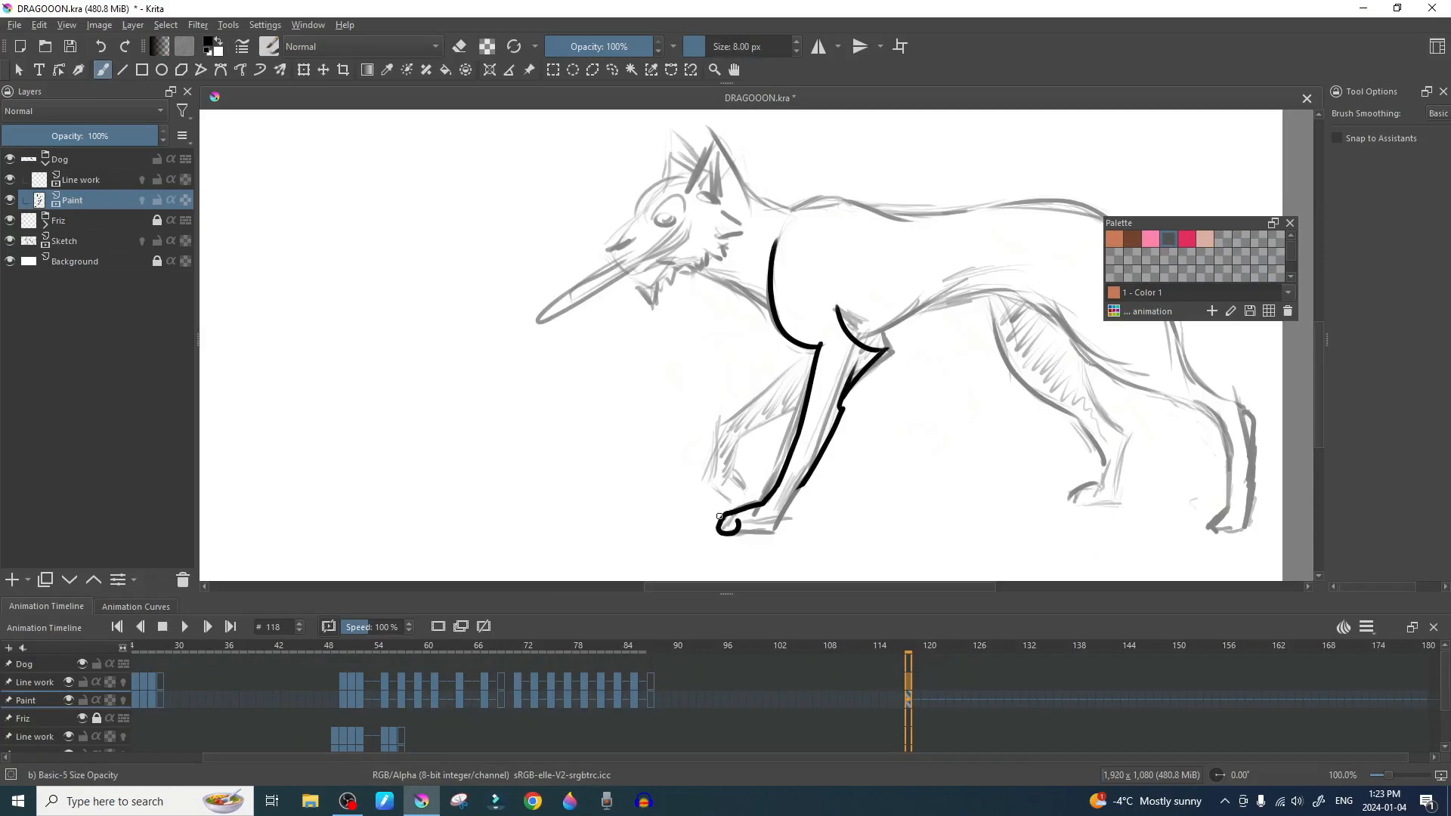
left_click_drag(861, 378, 786, 504)
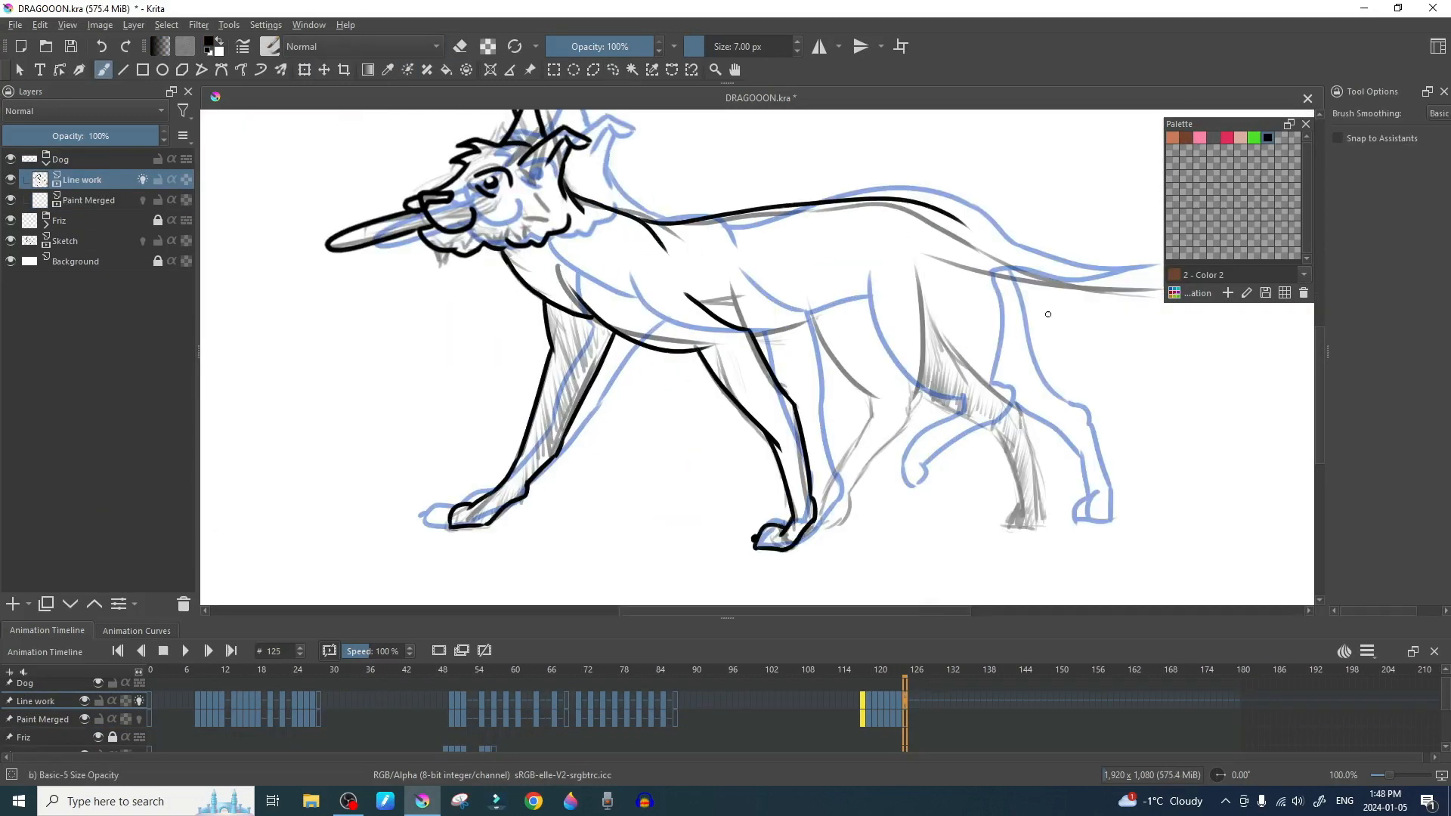
Step: Redo the dog's back line and ink its tail and hind leg in frame 125 on Line work, erasing the stray overlap
key("ctrl+z")
left_click_drag(639, 220, 1058, 277)
left_click_drag(923, 235, 908, 314)
left_click_drag(920, 295, 905, 412)
left_click_drag(1054, 275, 876, 249)
key("e")
left_click_drag(919, 246, 923, 254)
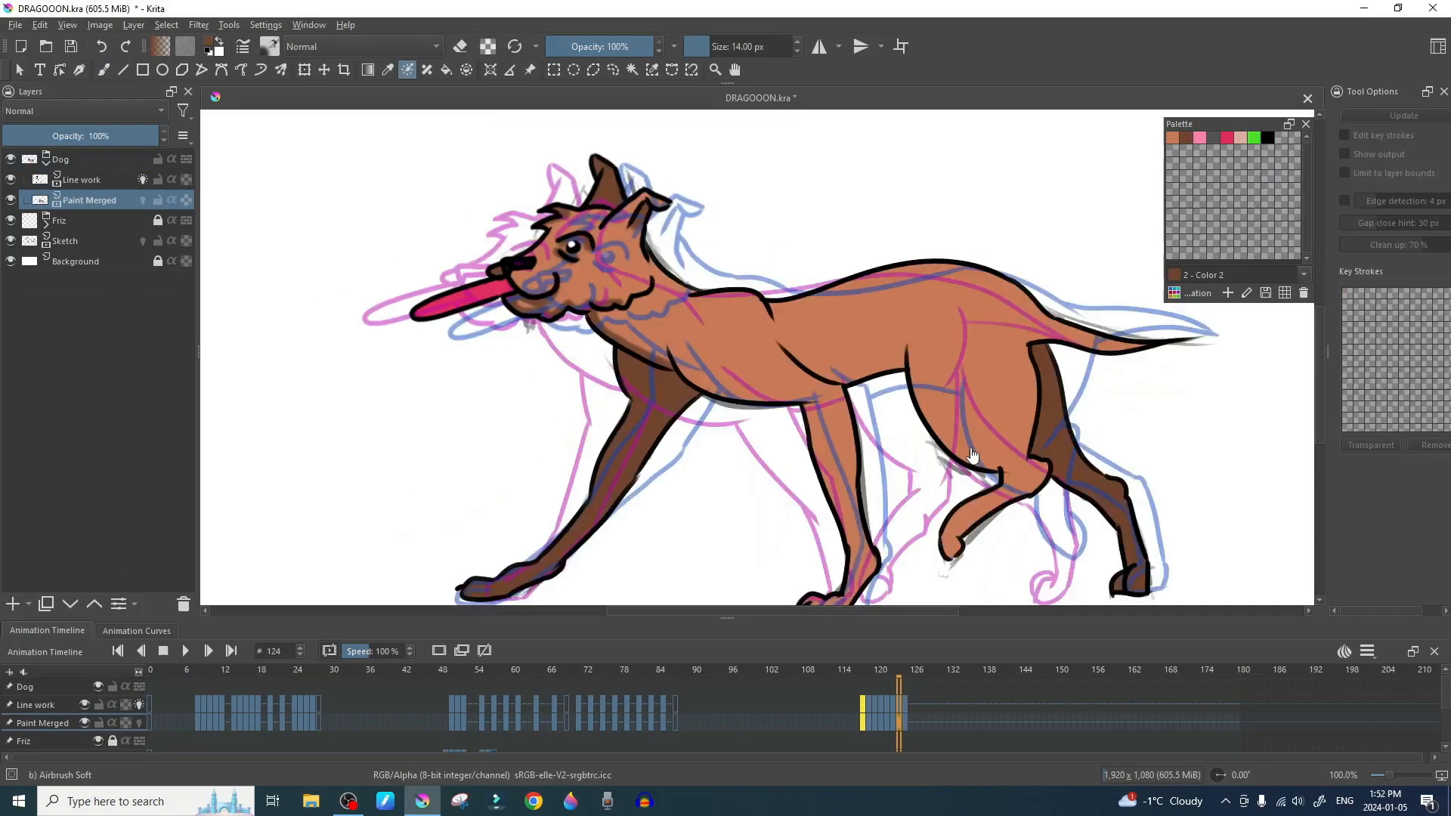
Step: Ink the walking dog's back, tail and leg lines in frame 126 on the Line work layer
key("minus")
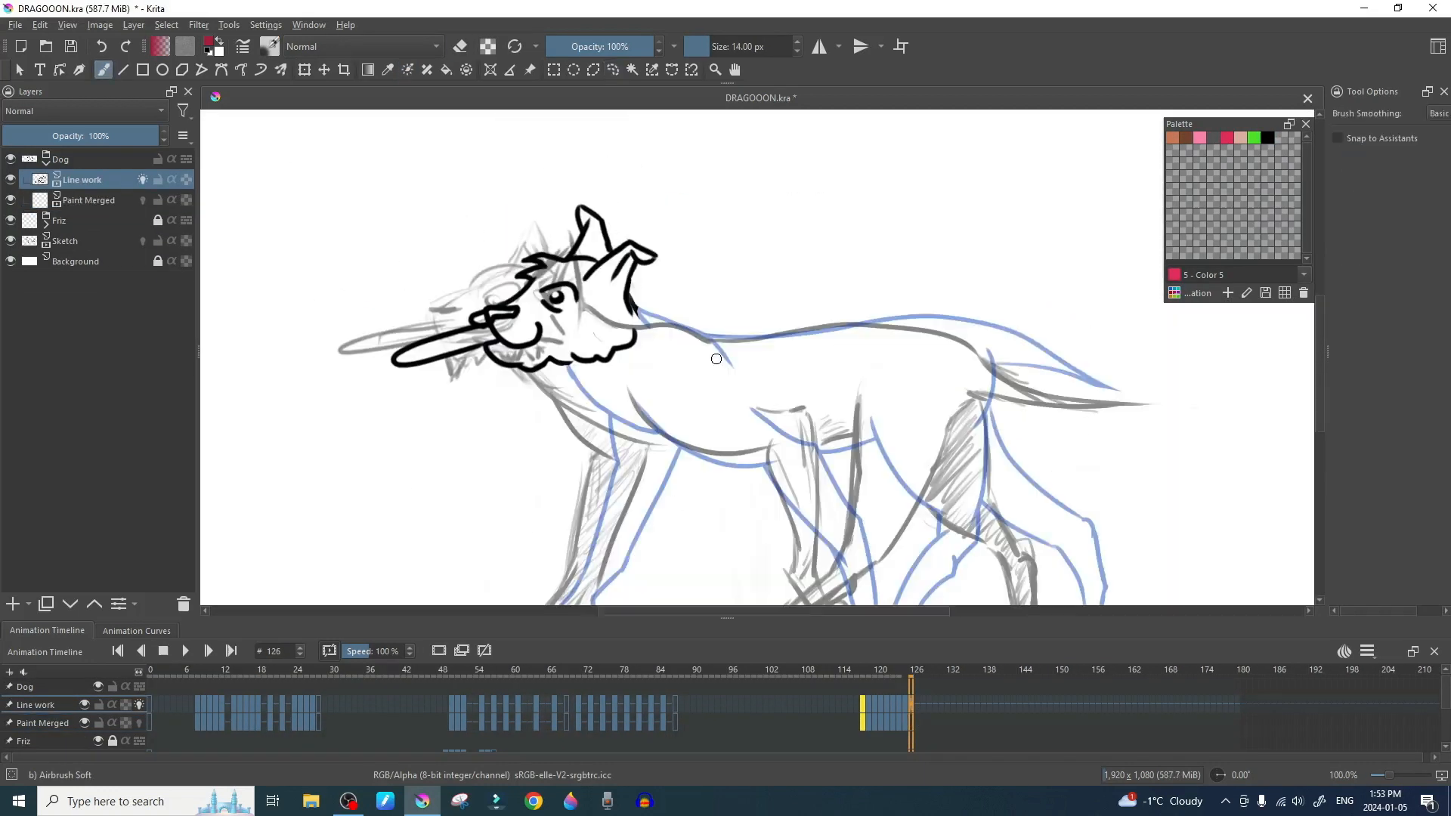
left_click_drag(571, 249, 1149, 329)
left_click_drag(725, 593, 874, 495)
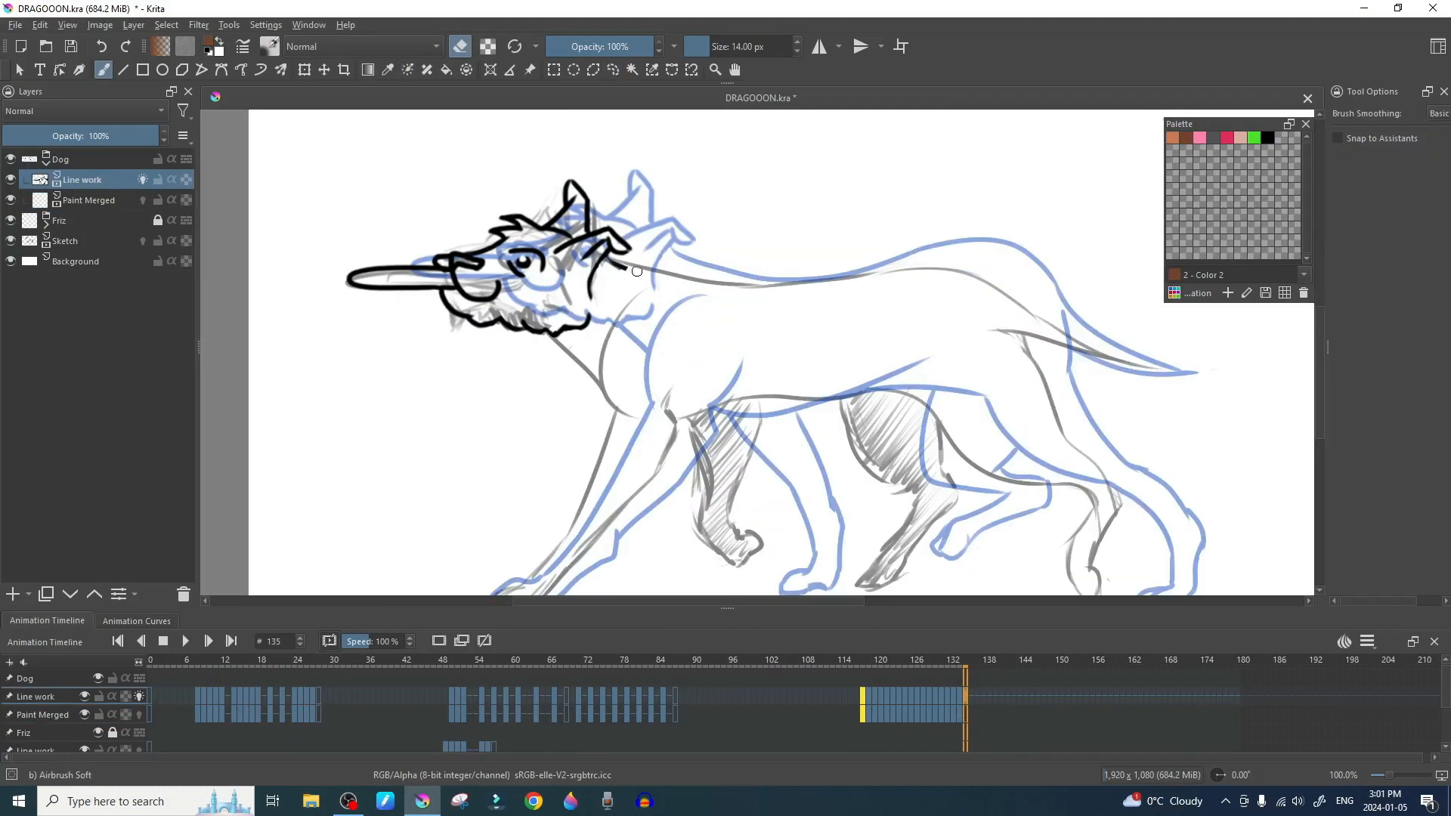
Step: Ink the walking dog's back, throat and tail lines over the sketch in frame 135 on the Line work layer
left_click_drag(637, 272, 991, 280)
left_click_drag(554, 334, 599, 384)
left_click_drag(988, 279, 1179, 368)
left_click_drag(1020, 332, 1170, 368)
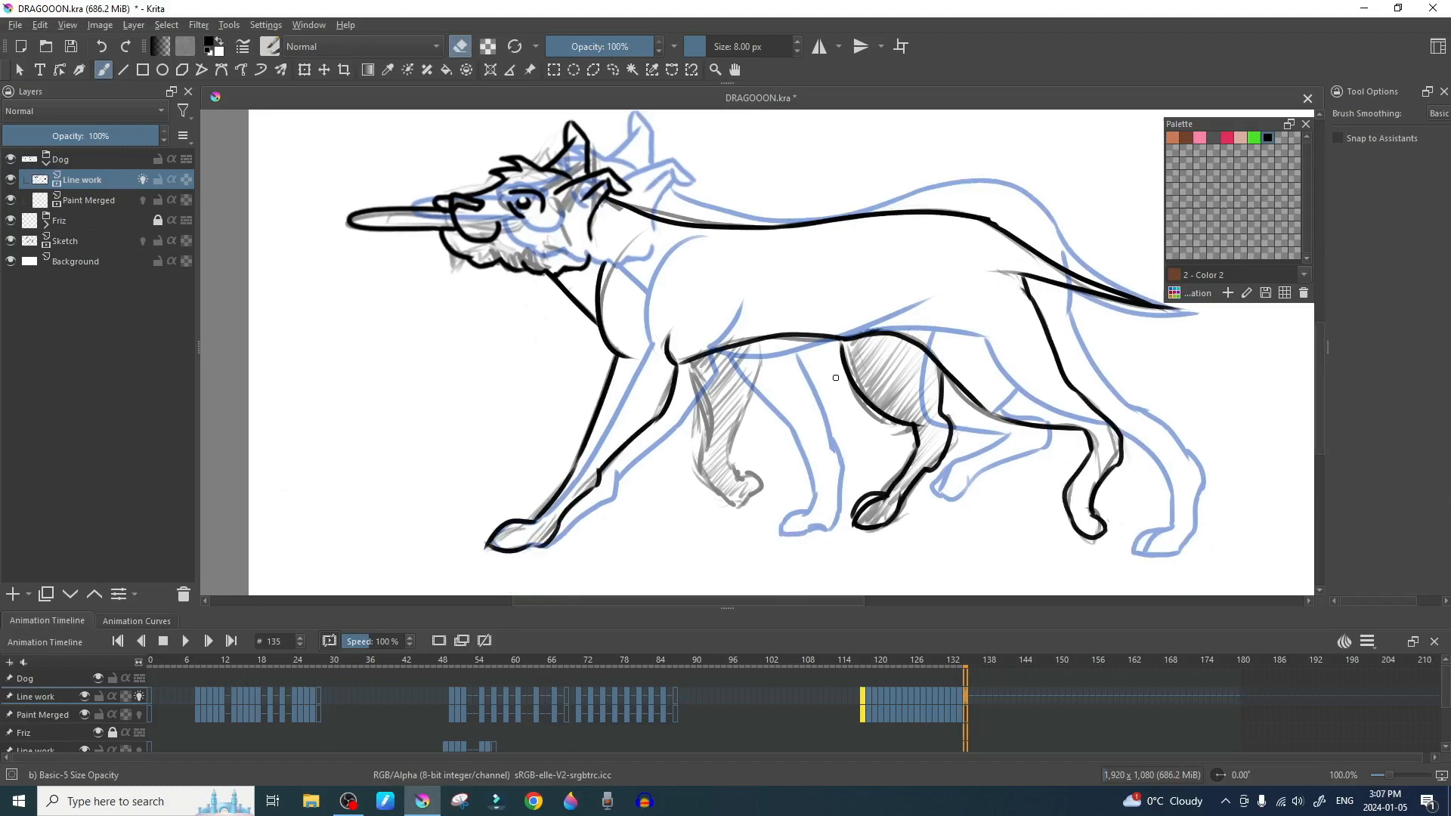
right_click(113, 179)
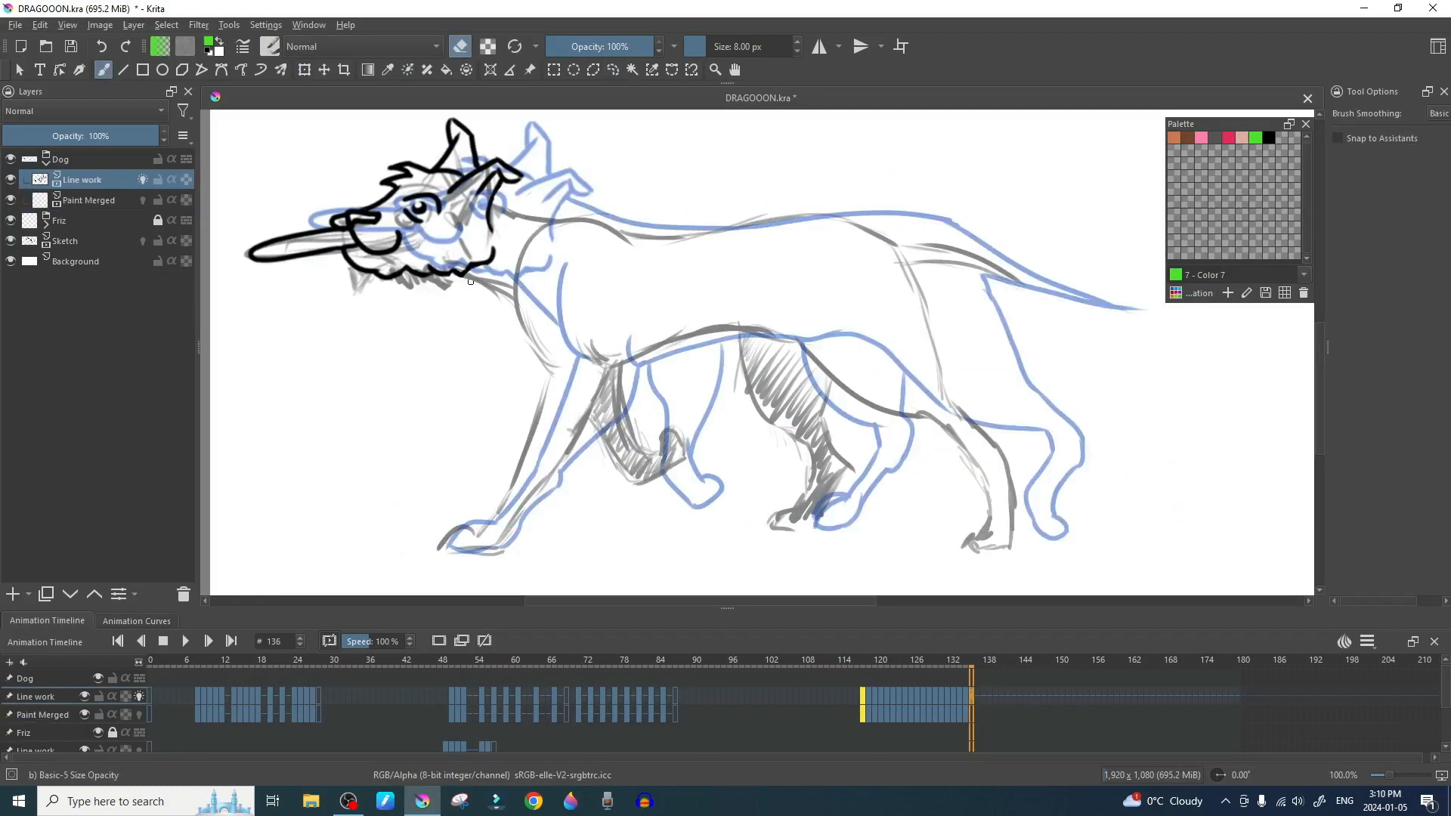
Step: Ink the dog's back, belly and hind leg lines over the sketch in frame 136
mouse_move(521, 220)
left_mouse_down()
mouse_move(569, 471)
mouse_move(1013, 275)
left_mouse_up()
mouse_move(612, 333)
left_mouse_down()
mouse_move(563, 472)
mouse_move(1005, 423)
left_mouse_up()
left_click_drag(944, 272, 997, 544)
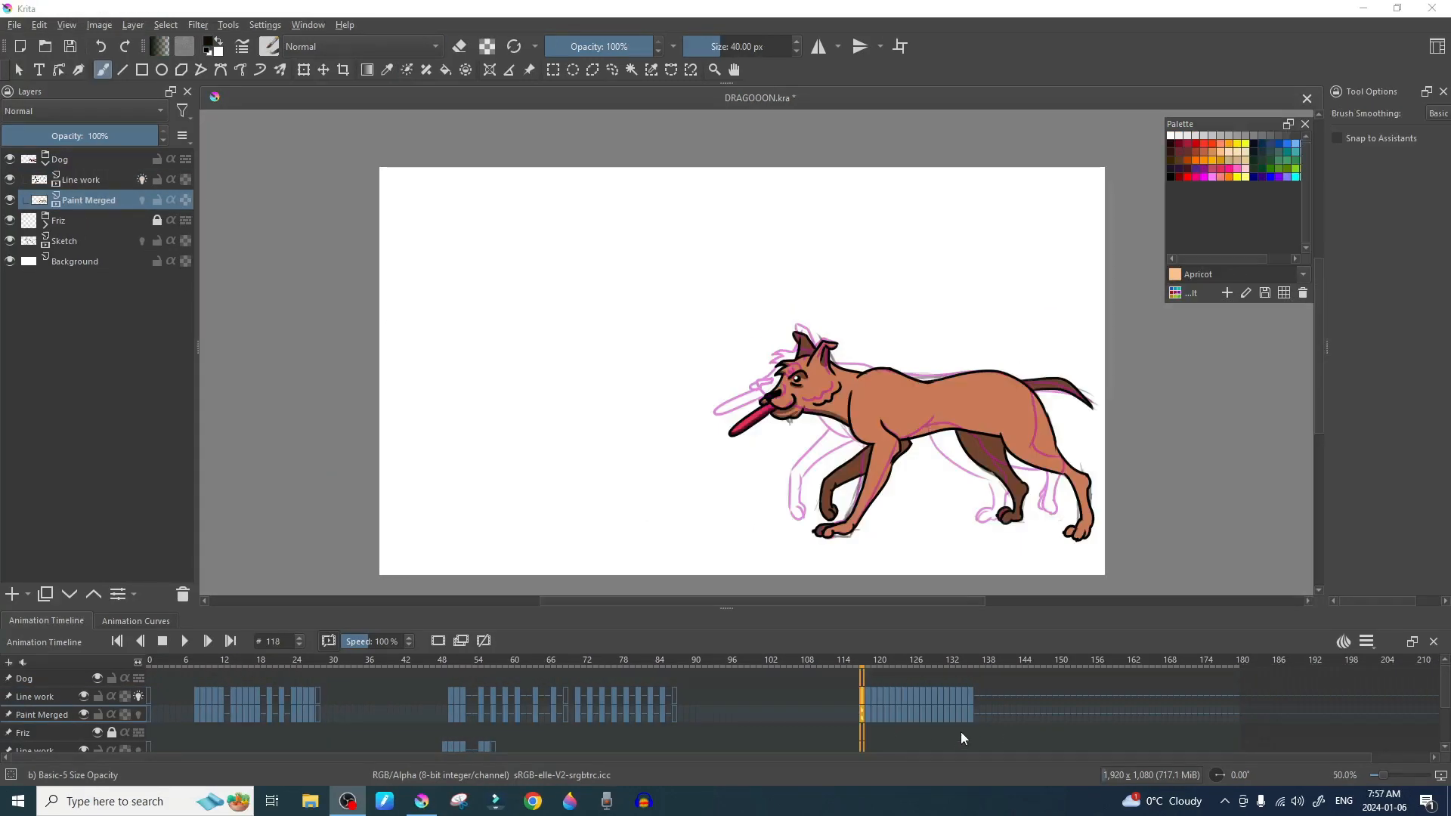
Step: Examine the coloured walk cycle frame by frame from frame 118 up to frame 142
left_click(869, 704)
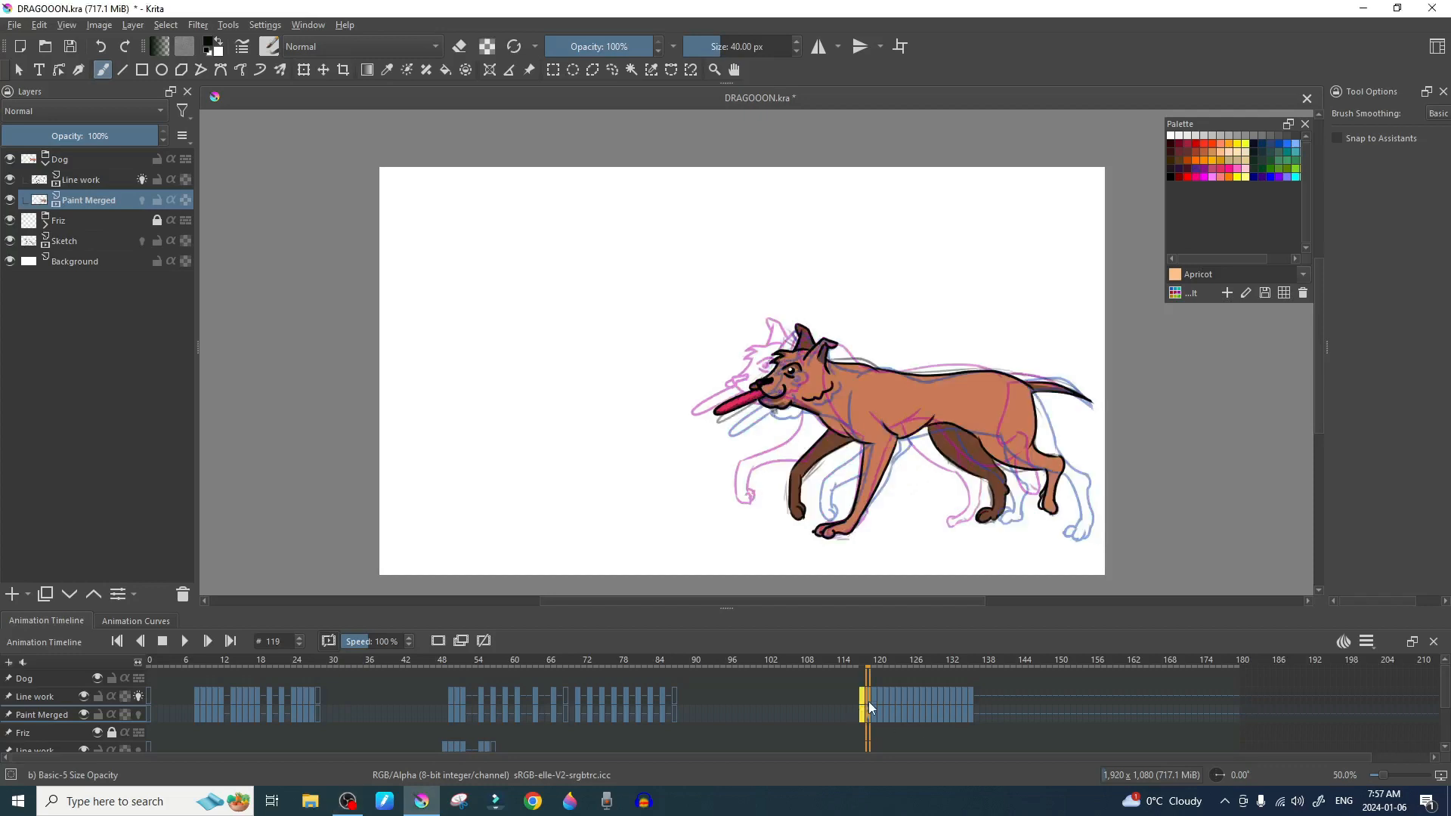
key("Right")
key("Right")
key("Right")
key("Right")
key("Right")
key("Right")
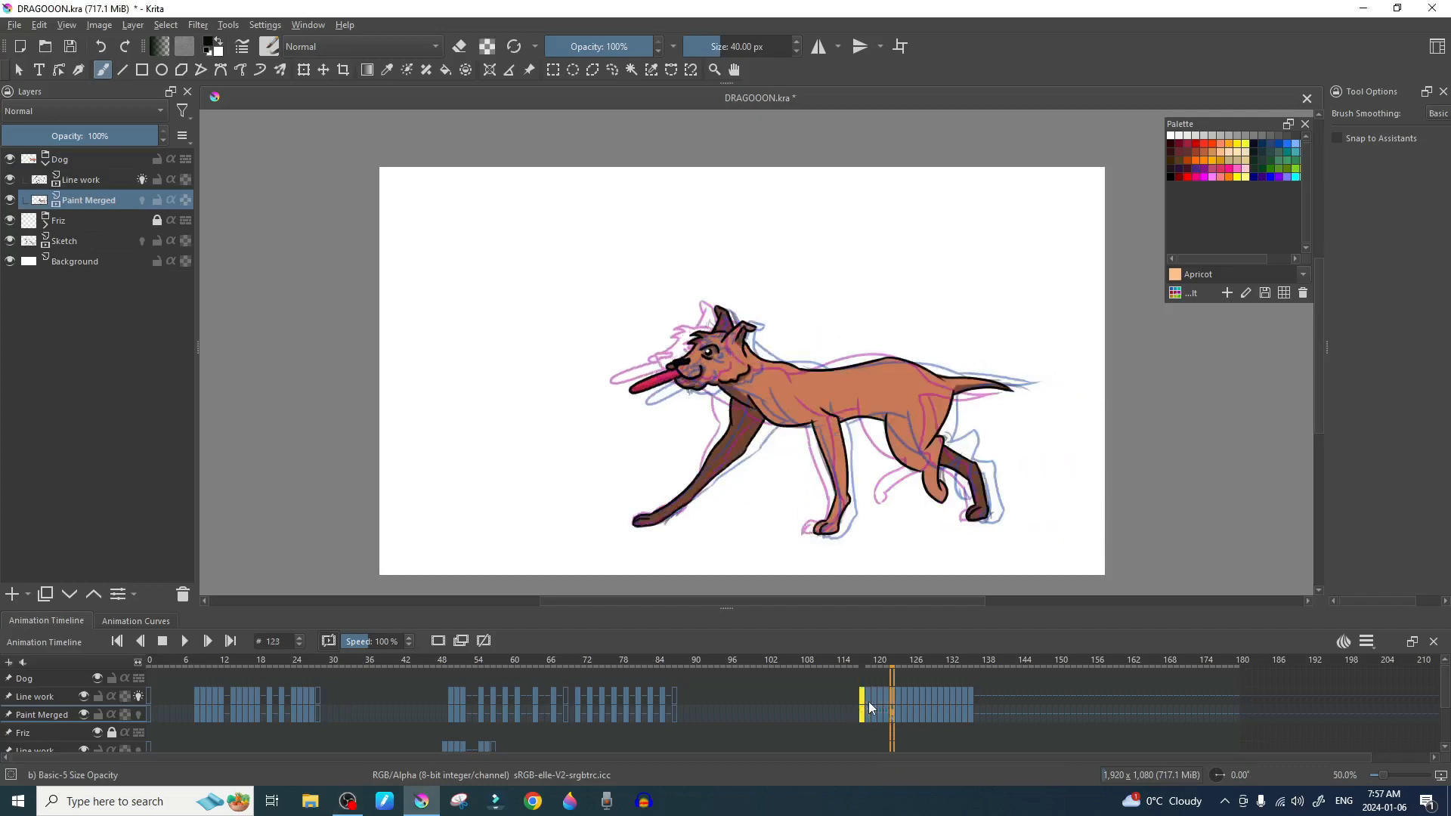
key("Right")
key("Right")
key("Right")
key("Right")
key("Right")
key("Right")
key("Right")
key("Right")
key("Right")
key("Right")
key("Right")
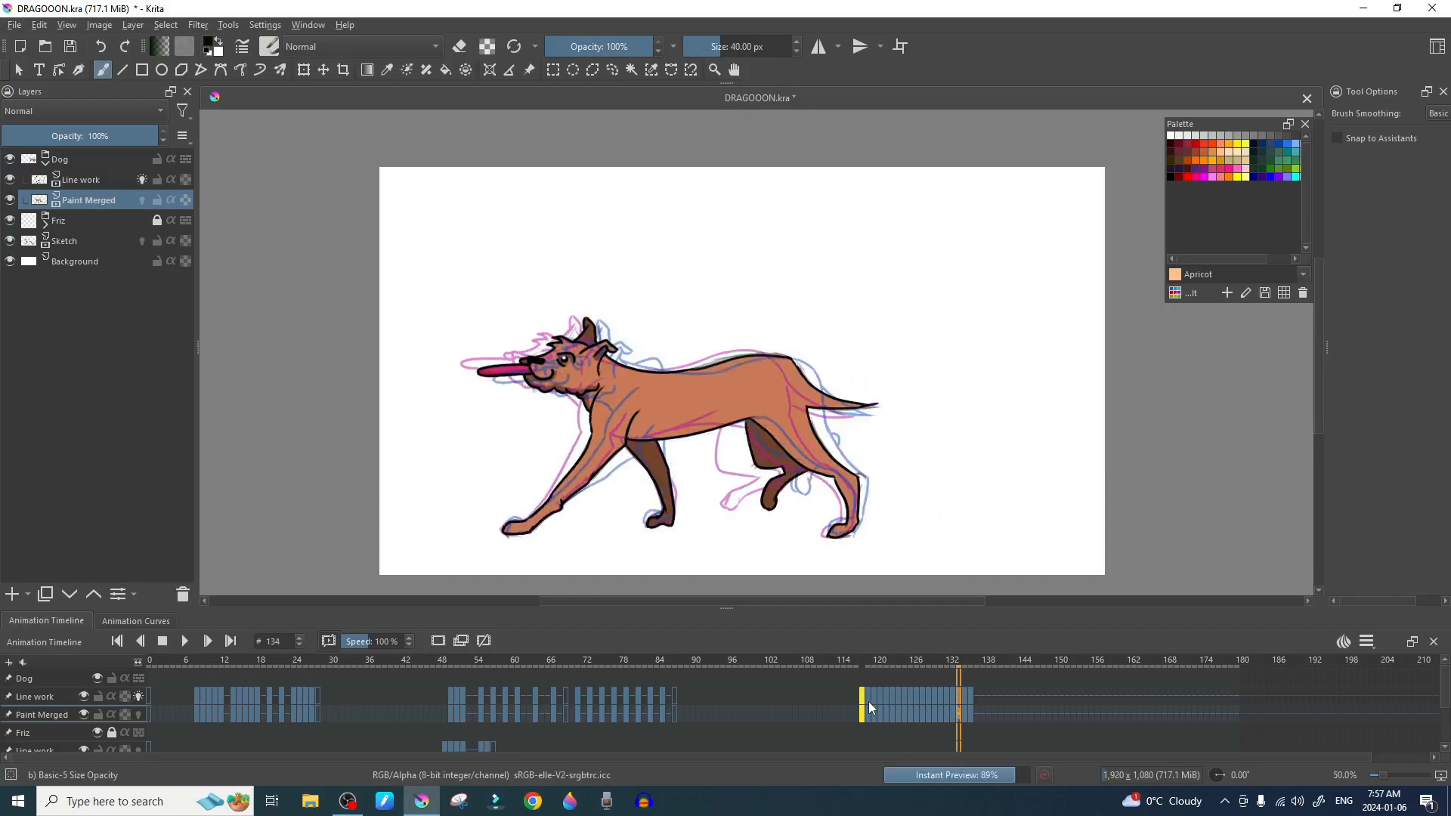
key("Right")
key("Right")
key("Right")
key("Right")
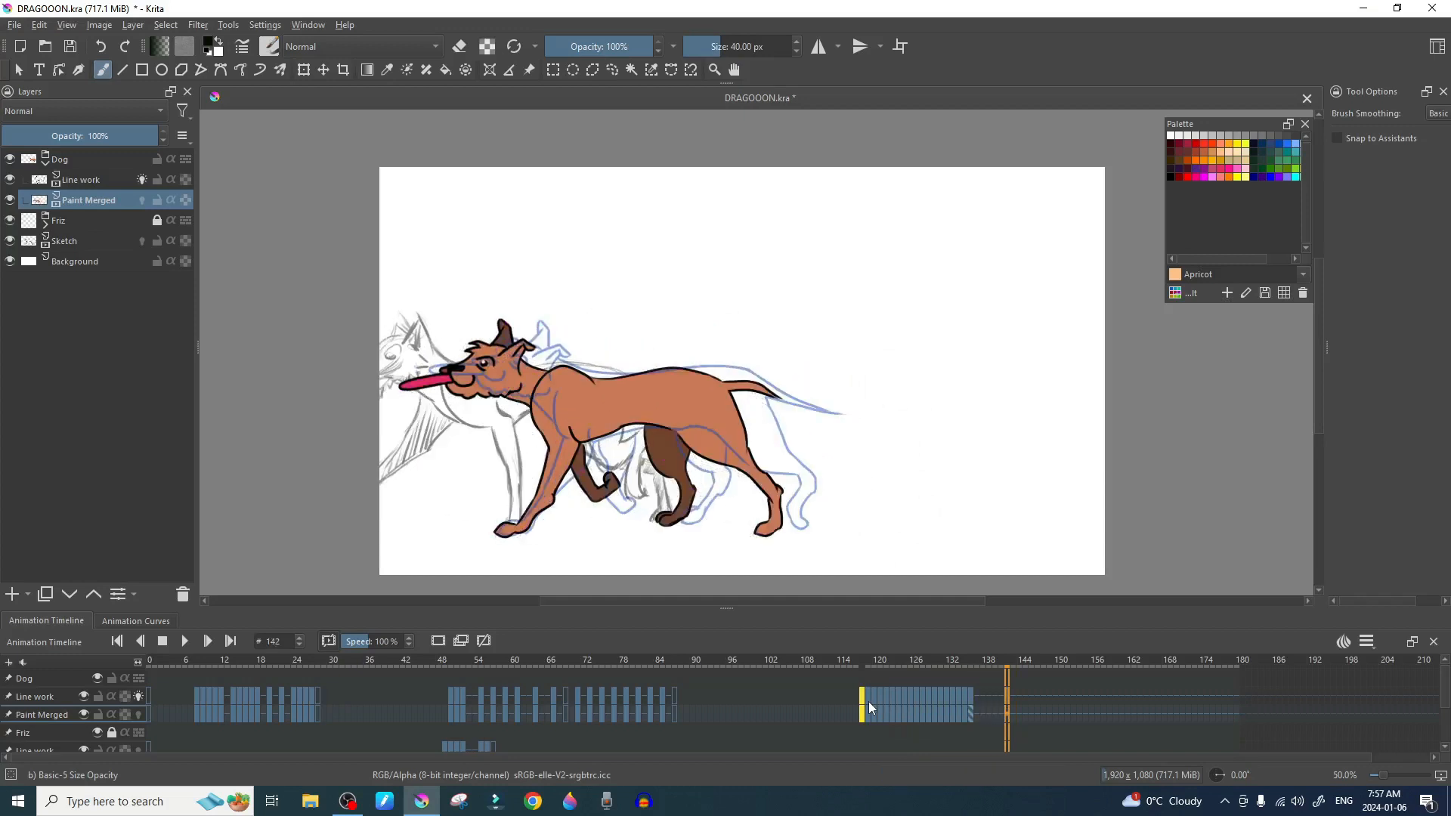
Step: Step back to frame 112 and play the walk cycle to check its motion
key("Left")
key("Left")
key("Left")
key("Left")
key("Left")
key("Left")
key("Left")
key("Left")
key("Left")
key("Left")
key("Left")
key("Left")
key("Left")
key("Left")
key("Left")
key("Left")
key("Left")
key("Left")
key("Left")
key("Left")
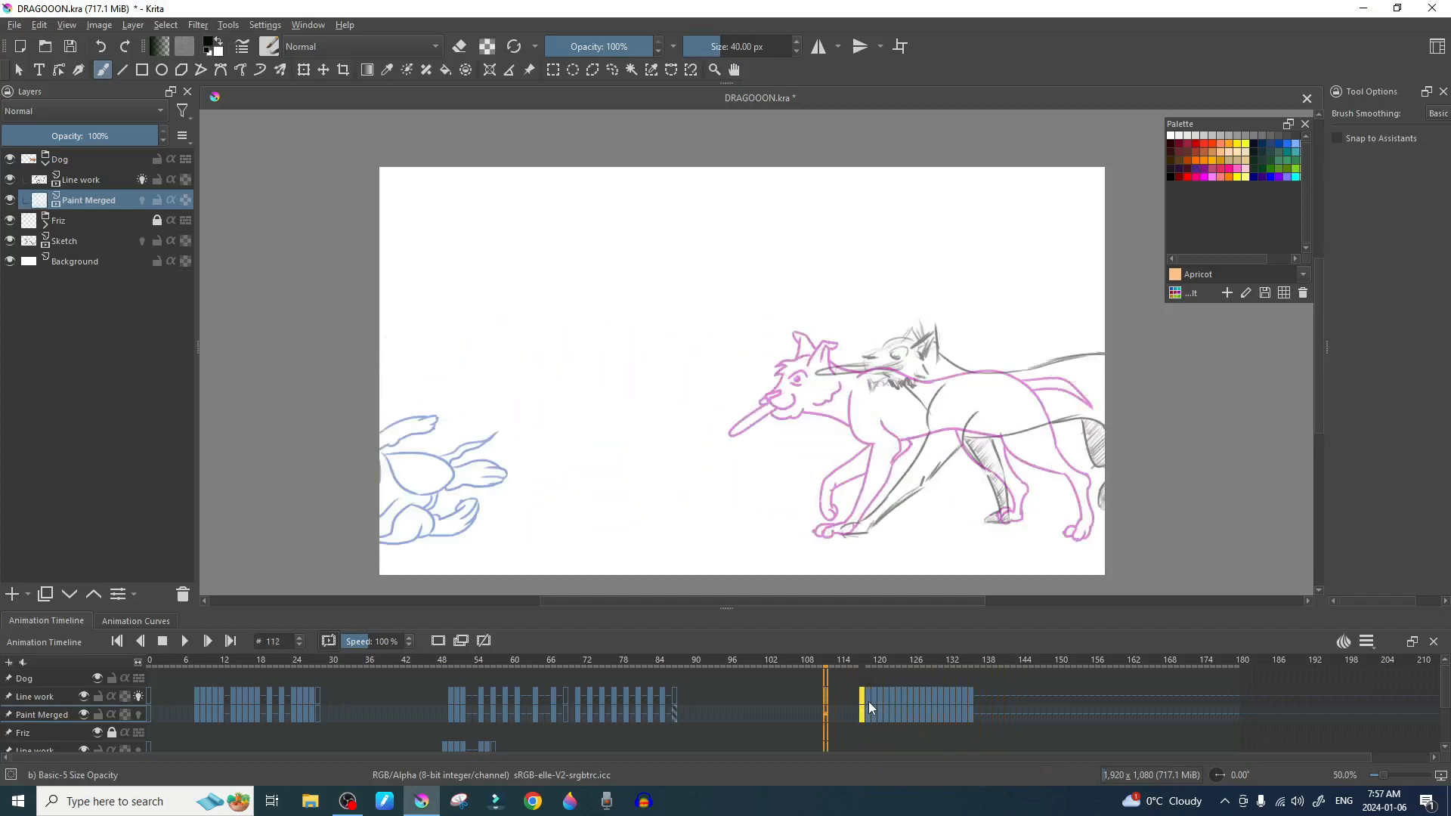
key("space")
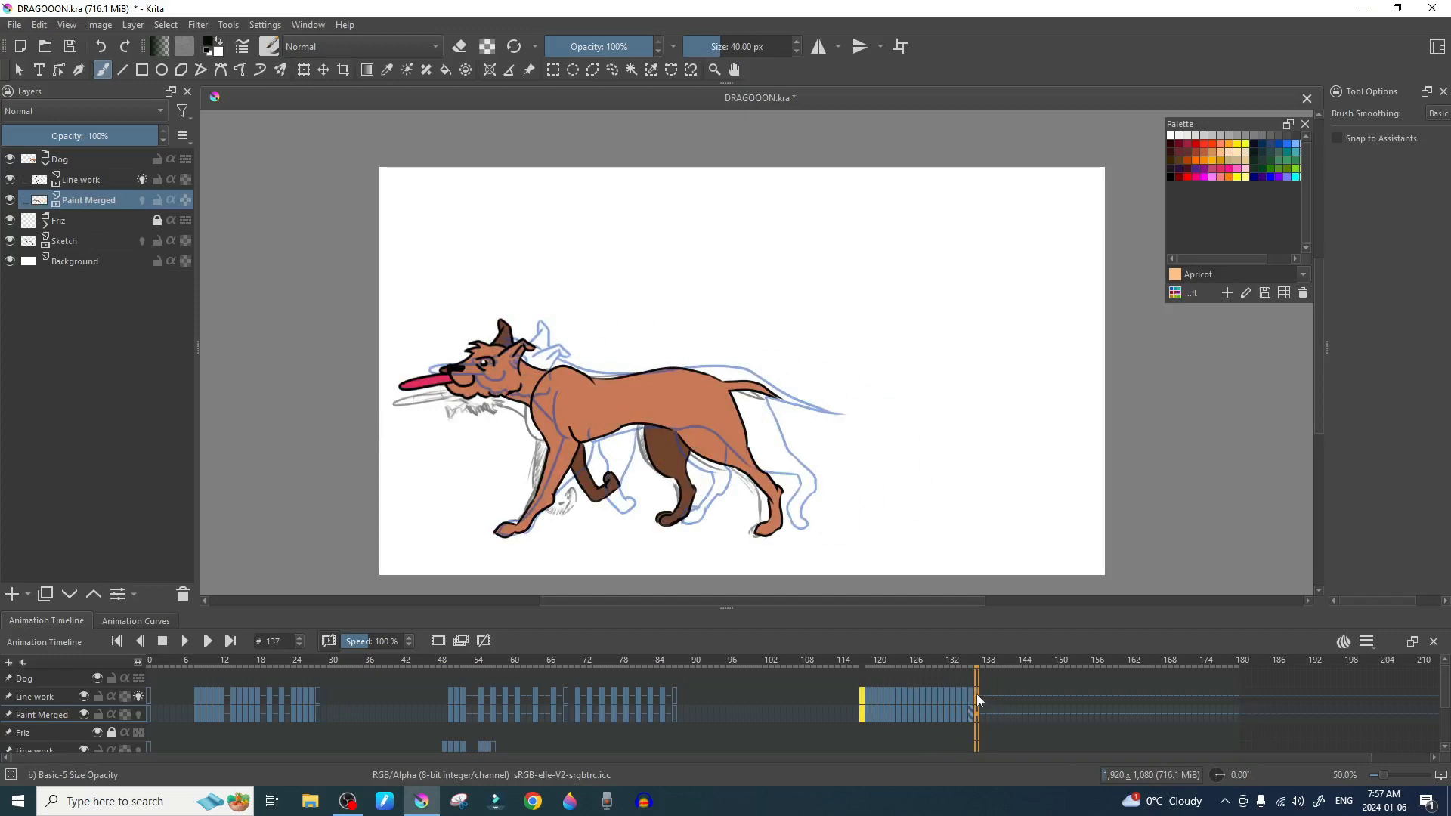
Step: Duplicate the Line work frame at frame 137 and add a blank Paint Merged frame there
left_click(462, 644)
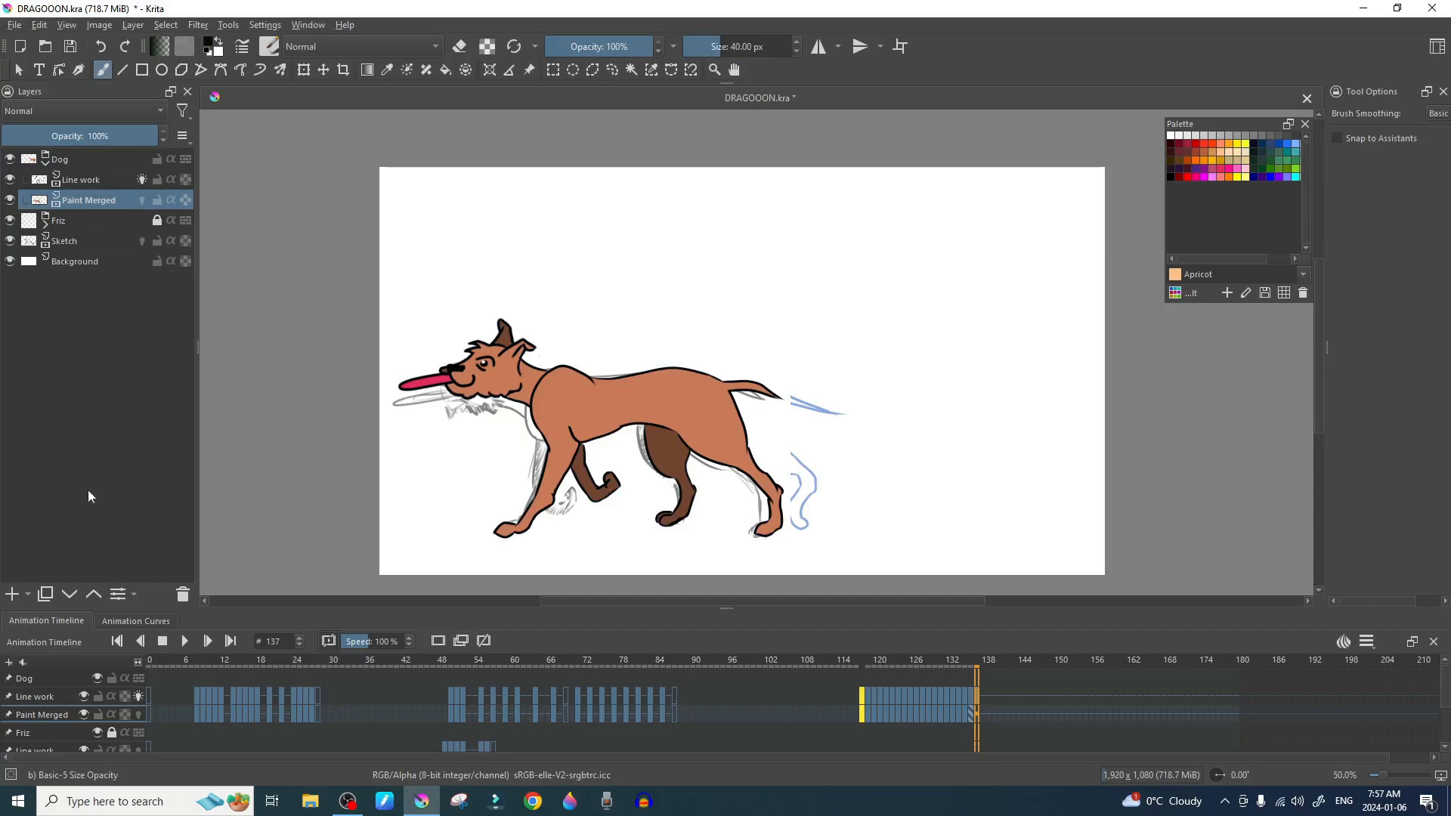
left_click(43, 697)
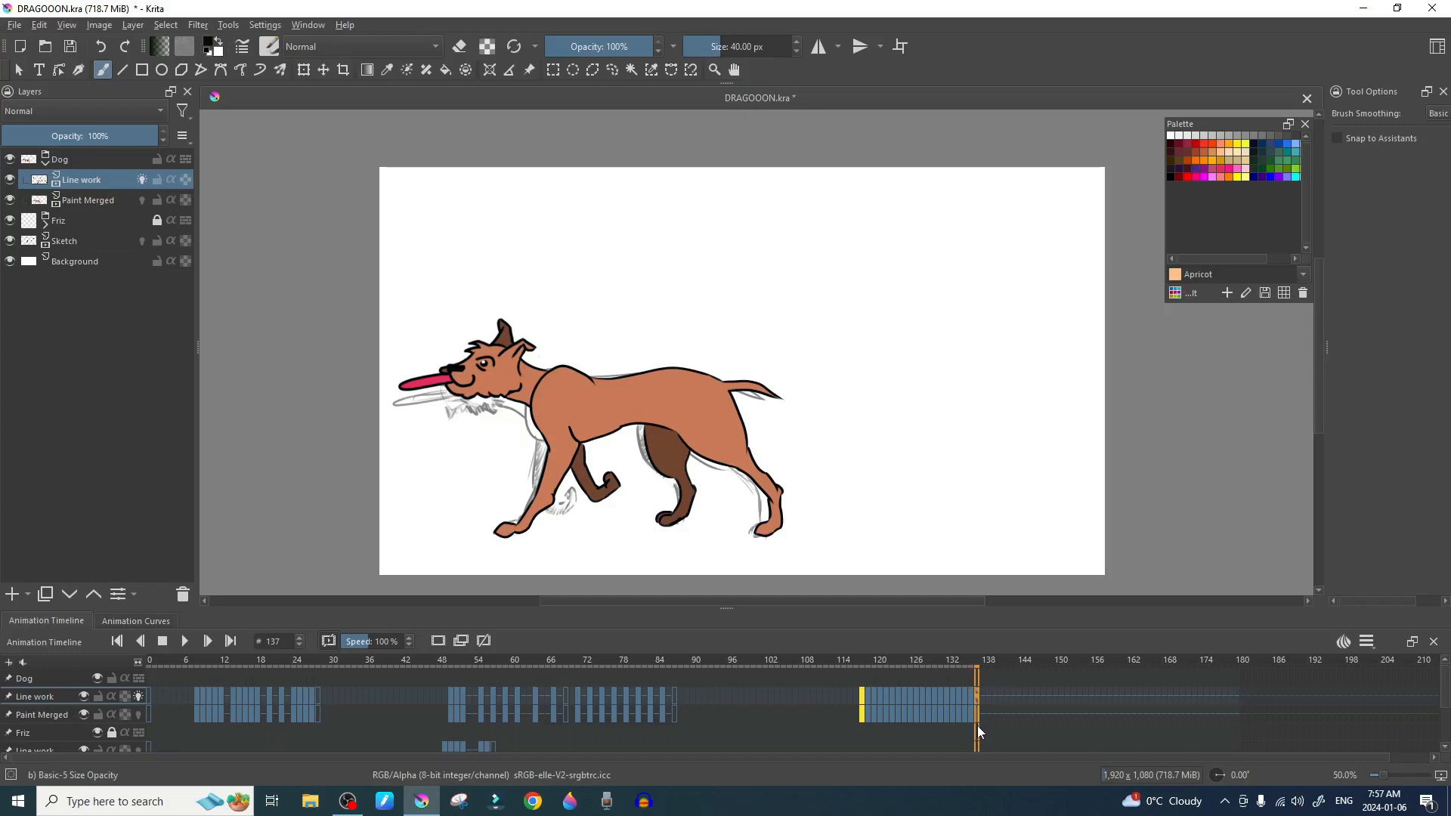
left_click(441, 643)
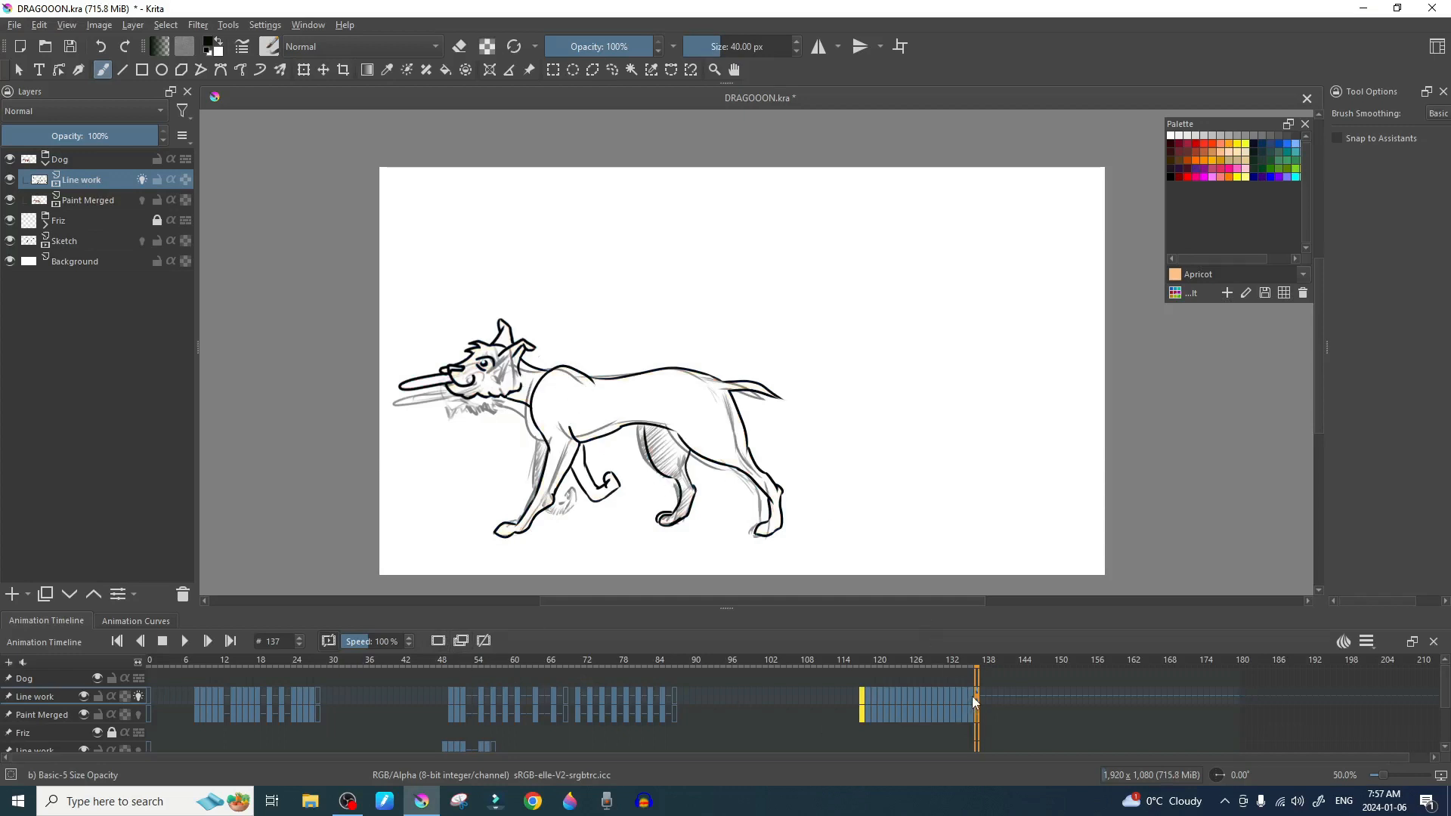
Step: Select the dog's body below the head freehand in frame 137, delete its line work and clear the selection
scroll(661, 467, "up", 1)
left_click_drag(661, 467, 733, 442)
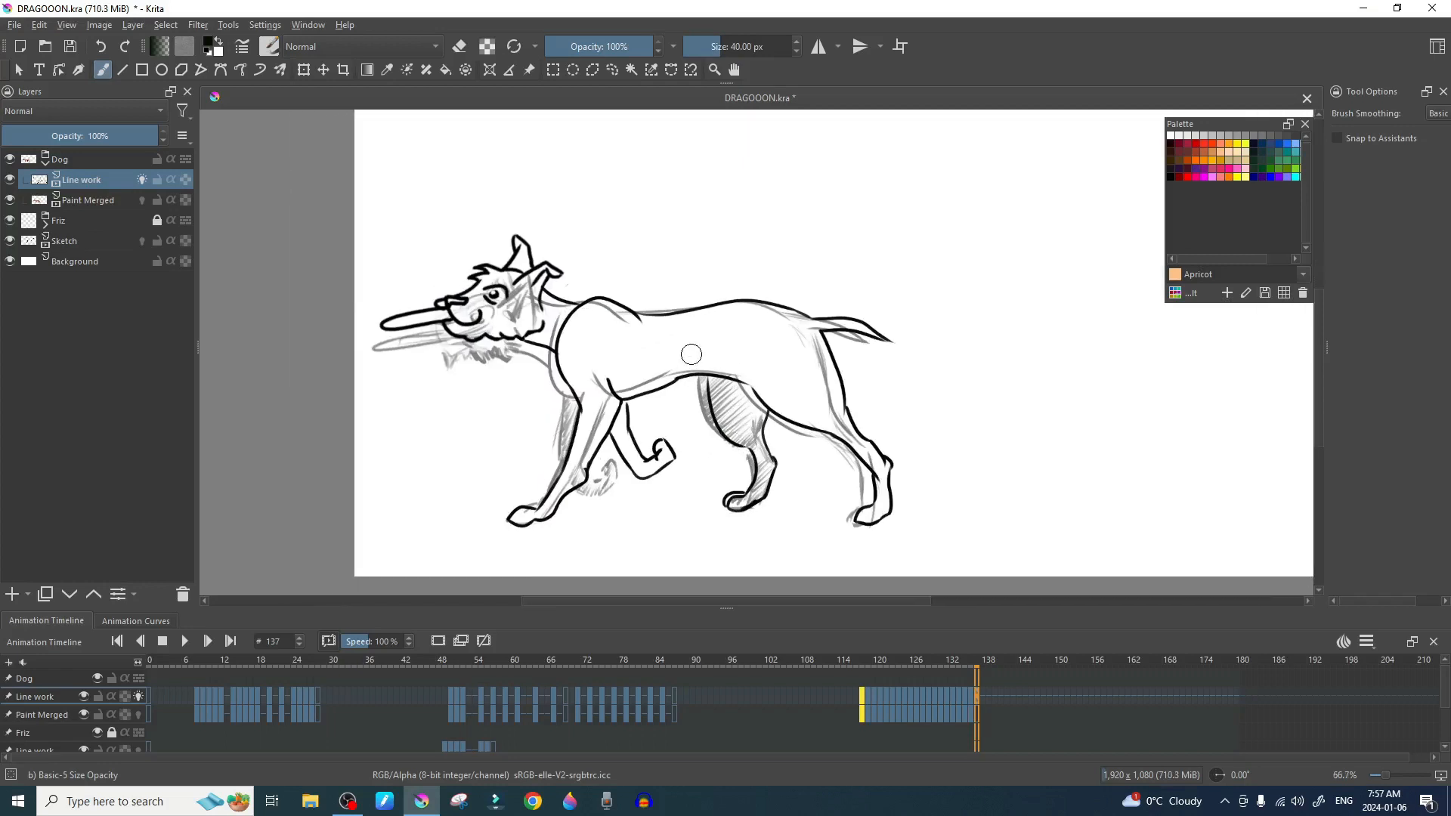
key("l")
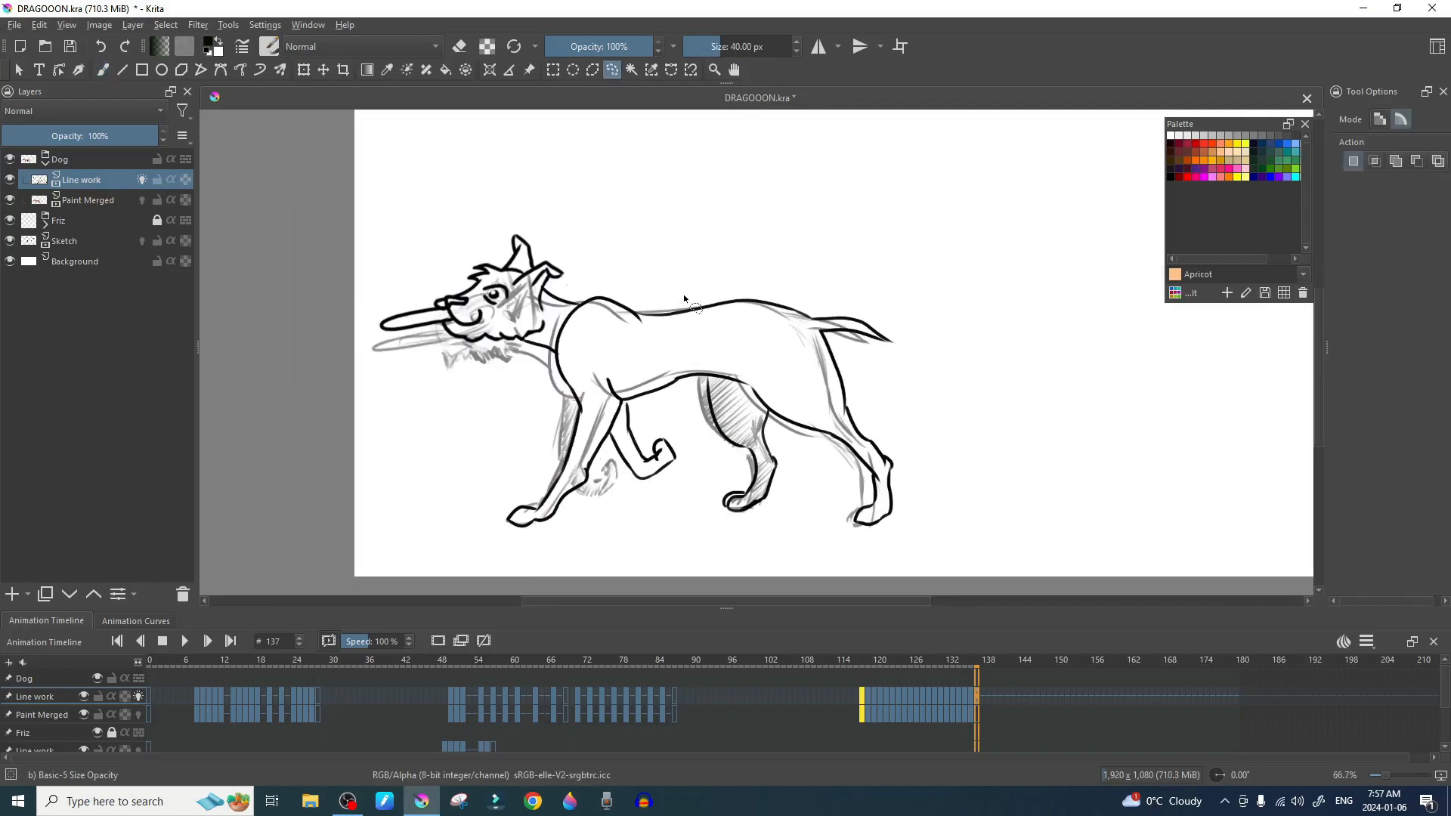
mouse_move(624, 266)
left_mouse_down()
mouse_move(549, 288)
mouse_move(552, 323)
mouse_move(494, 479)
mouse_move(490, 550)
mouse_move(576, 541)
mouse_move(653, 506)
mouse_move(721, 535)
mouse_move(846, 551)
mouse_move(928, 526)
mouse_move(969, 365)
mouse_move(862, 255)
mouse_move(611, 260)
left_mouse_up()
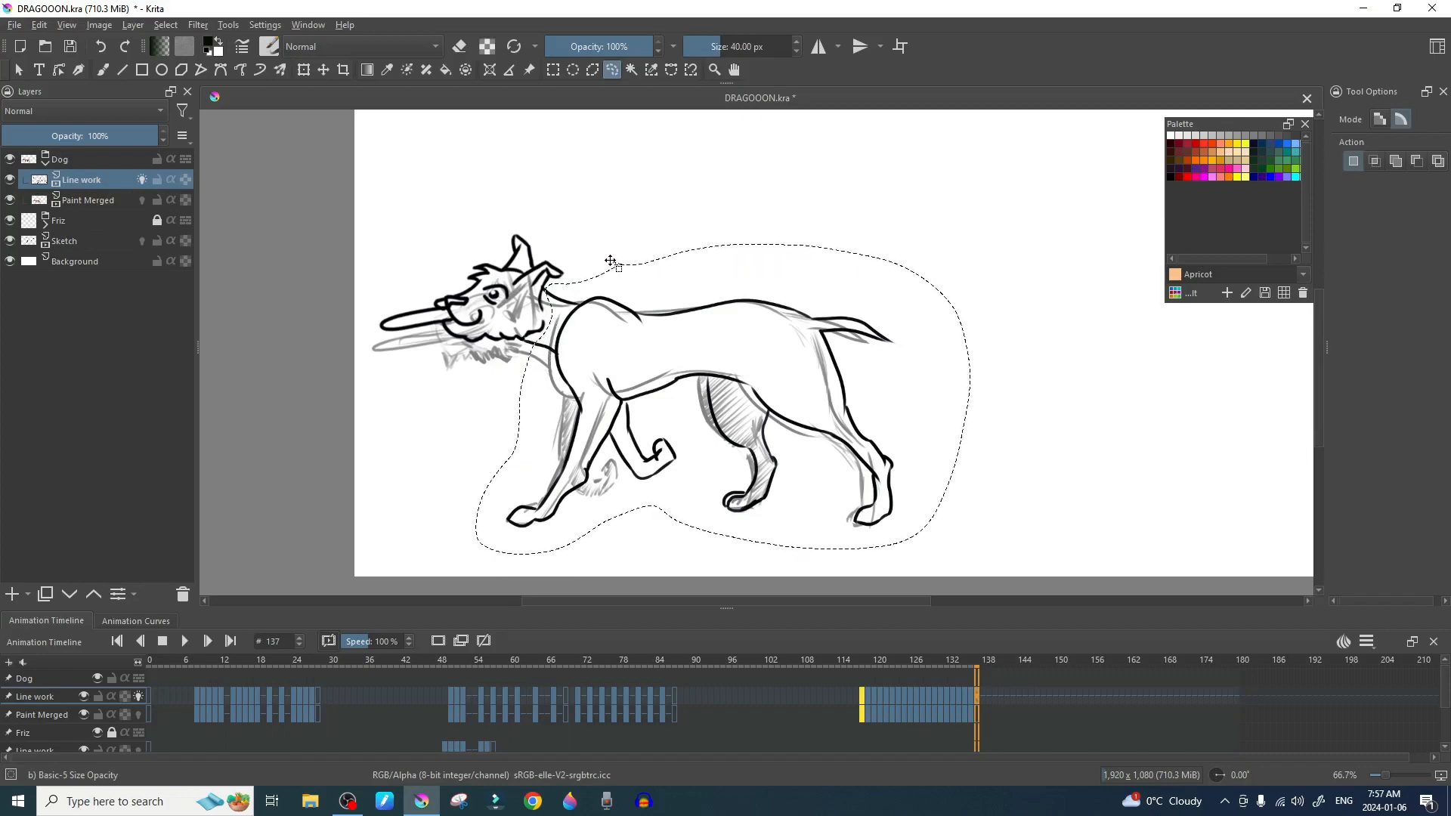
key("Delete")
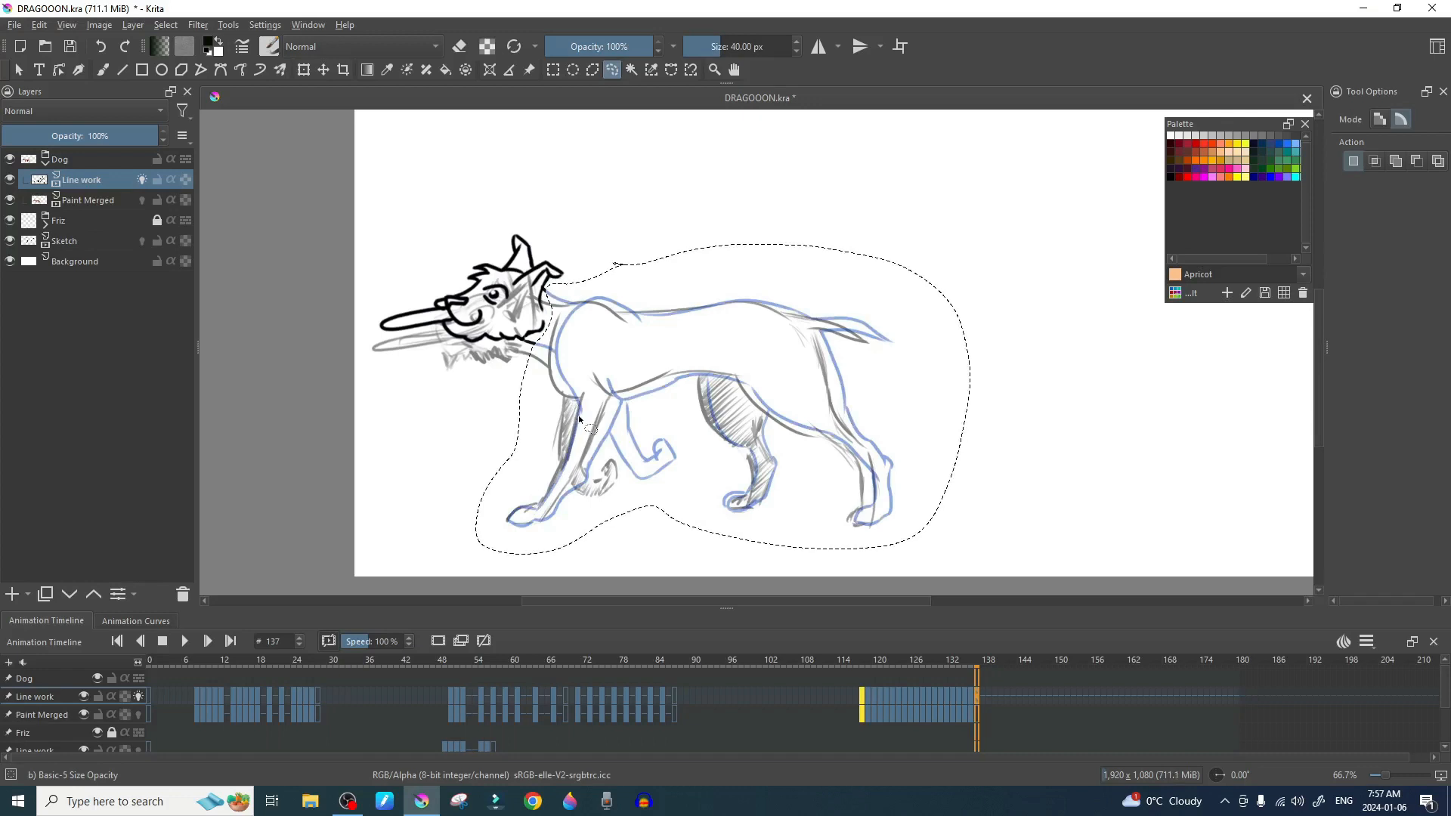
key("b")
right_click(592, 391)
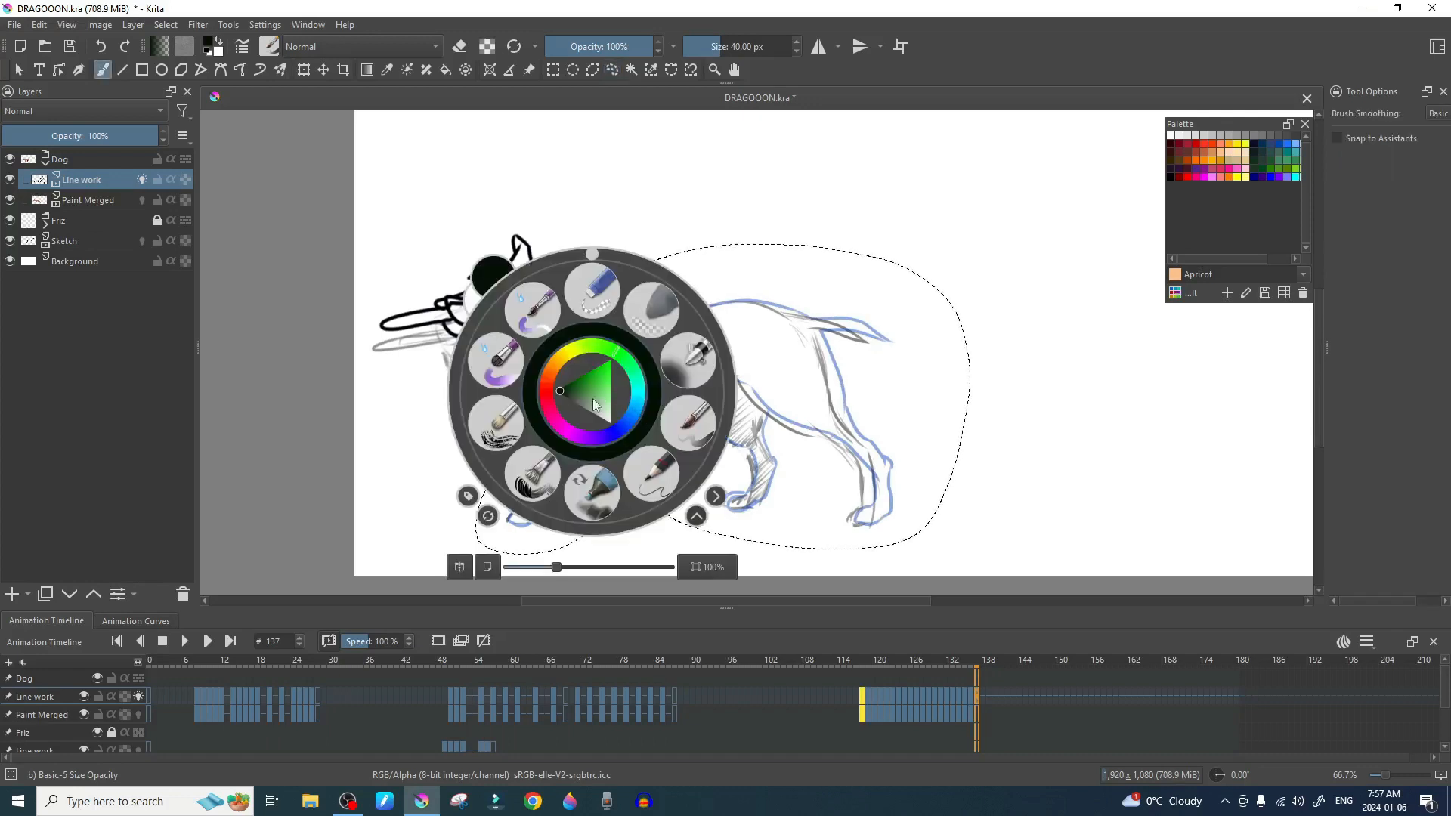
left_click(678, 420)
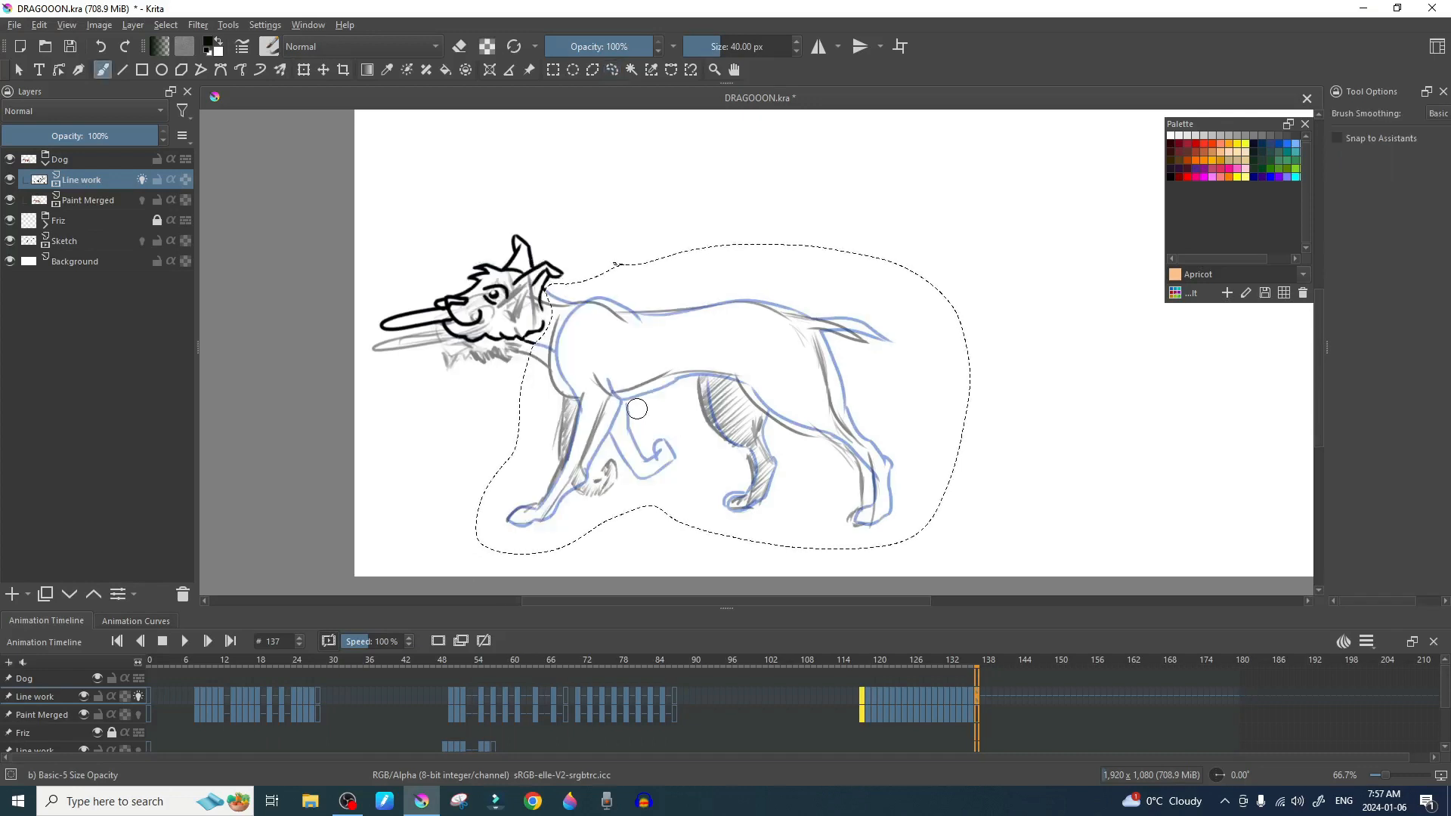
key("ctrl+shift+a")
Step: Set the Basic-5 Size Opacity brush to 8 px for inking frame 137
right_click(634, 391)
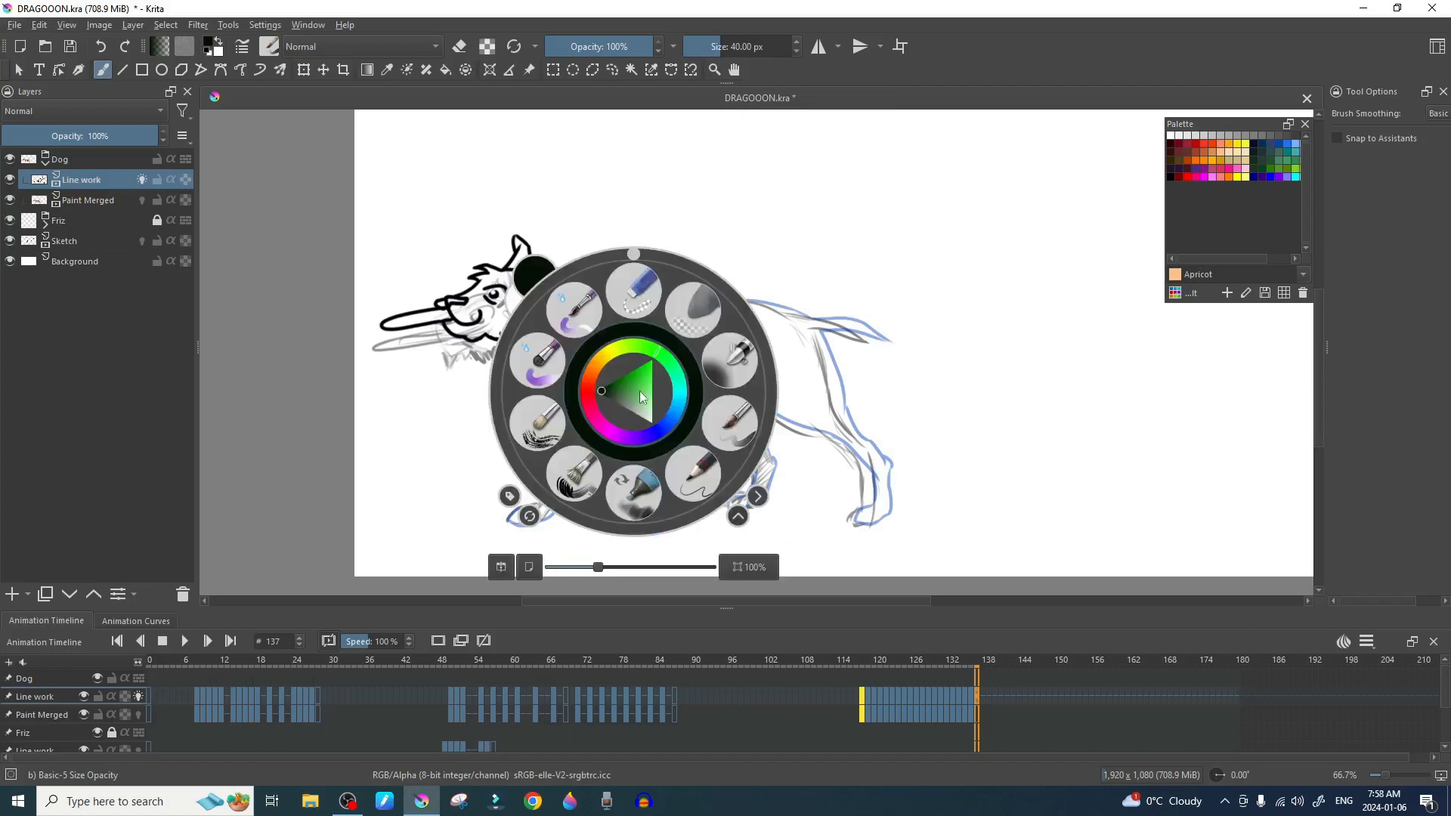
left_click(714, 384)
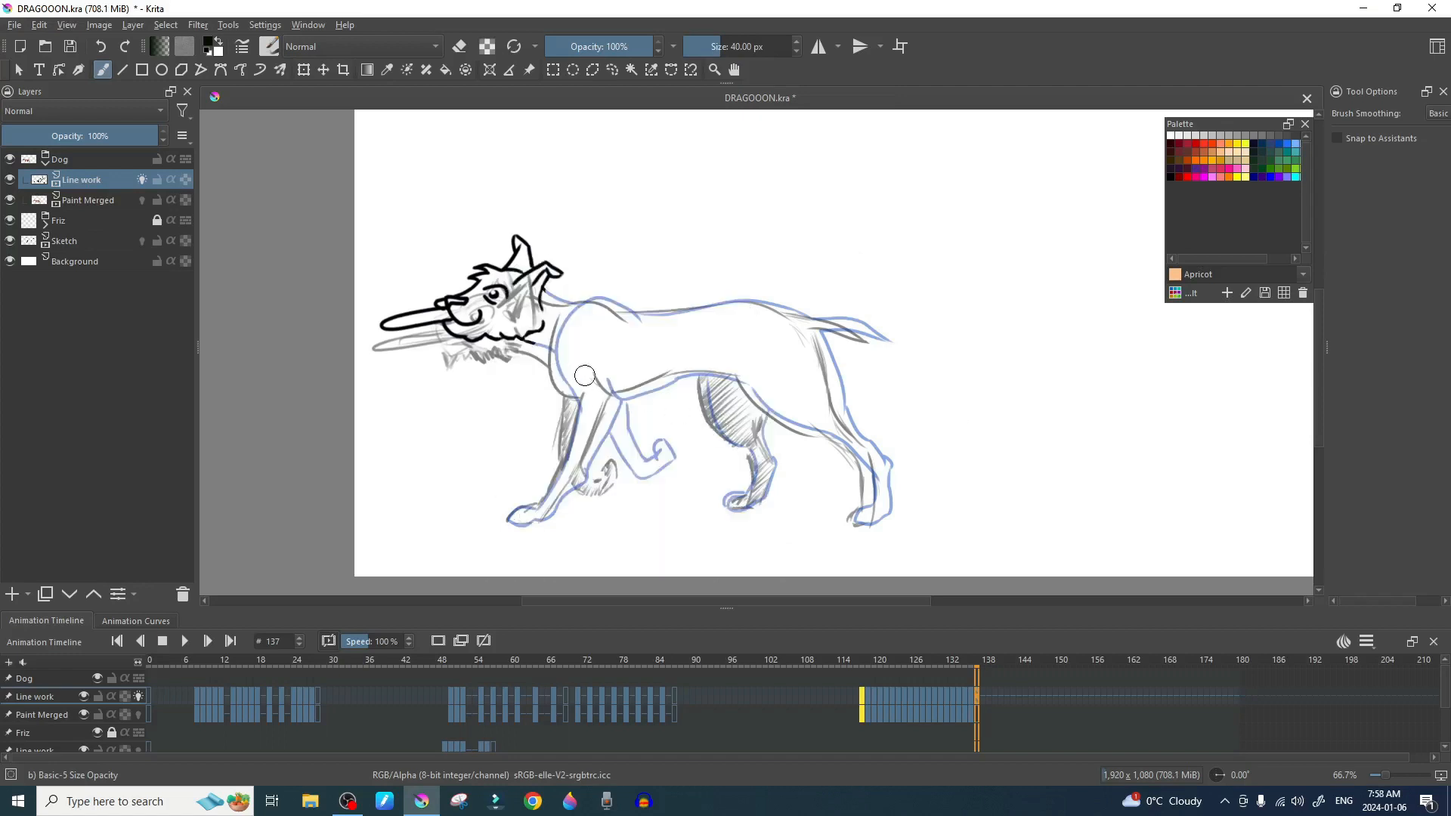
key("bracketleft")
key("bracketleft")
key("bracketleft")
key("bracketleft")
key("bracketleft")
key("bracketleft")
key("bracketleft")
key("bracketleft")
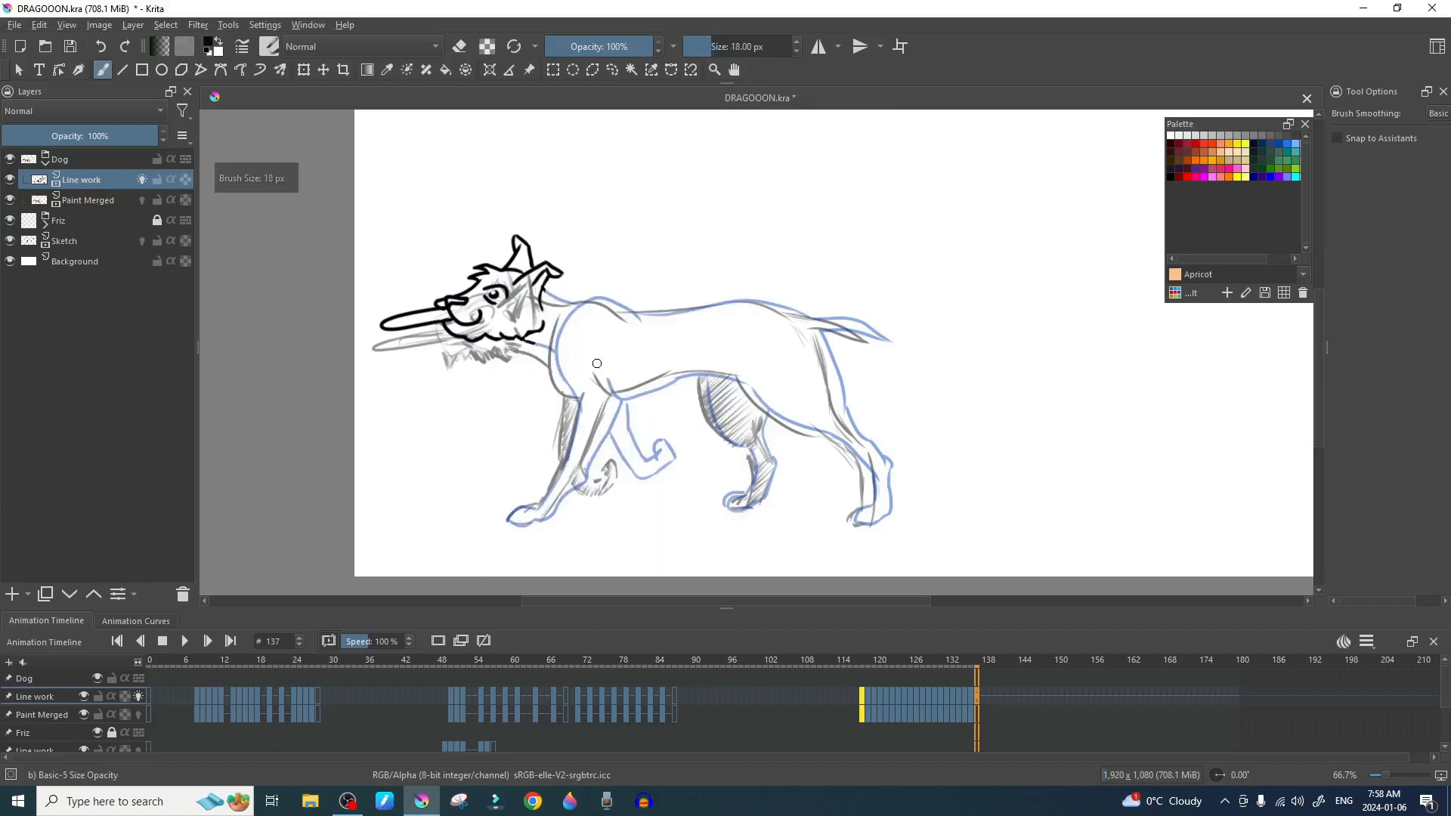
right_click(597, 364)
left_click(688, 401)
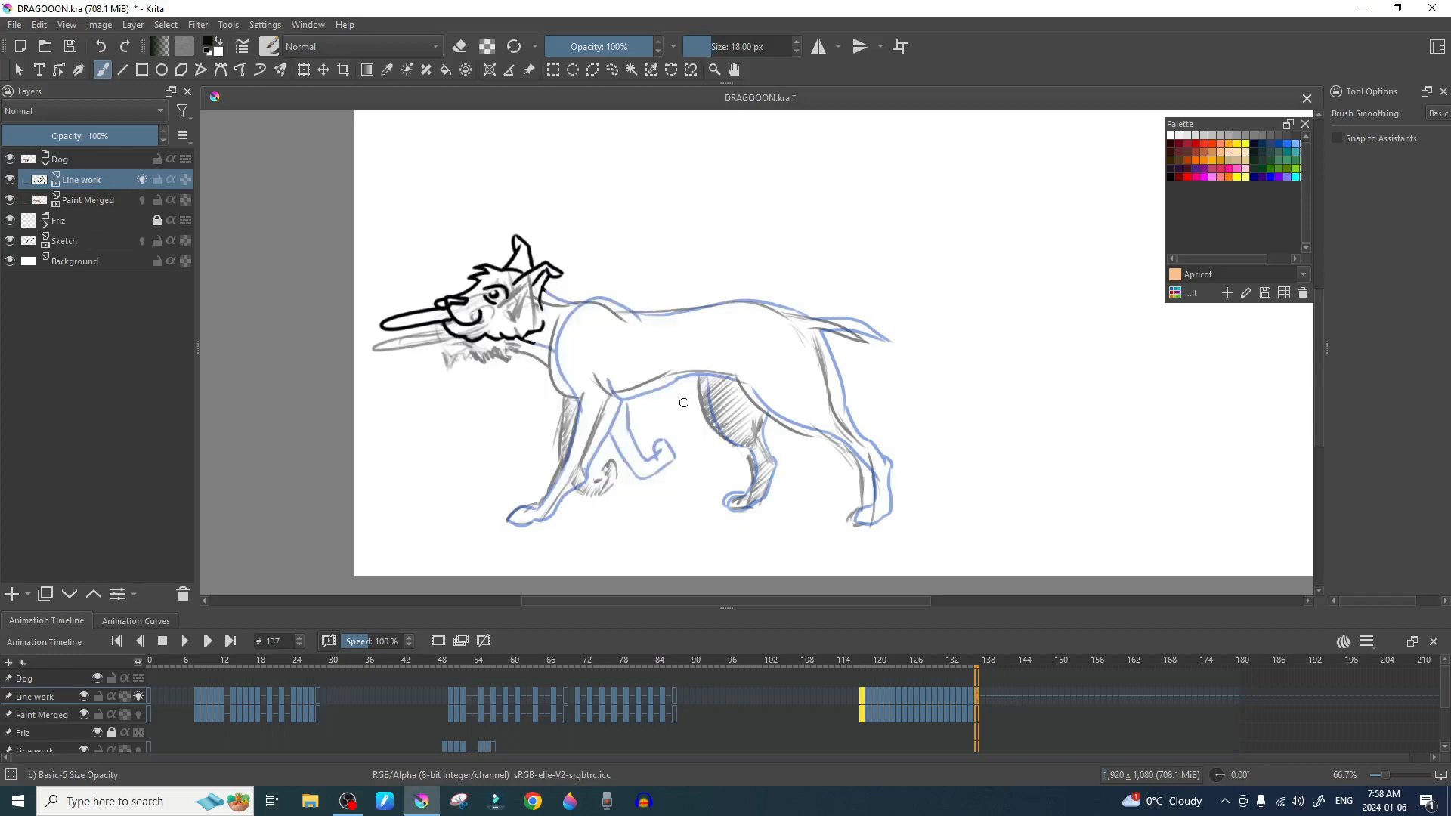
key("bracketleft")
key("bracketleft")
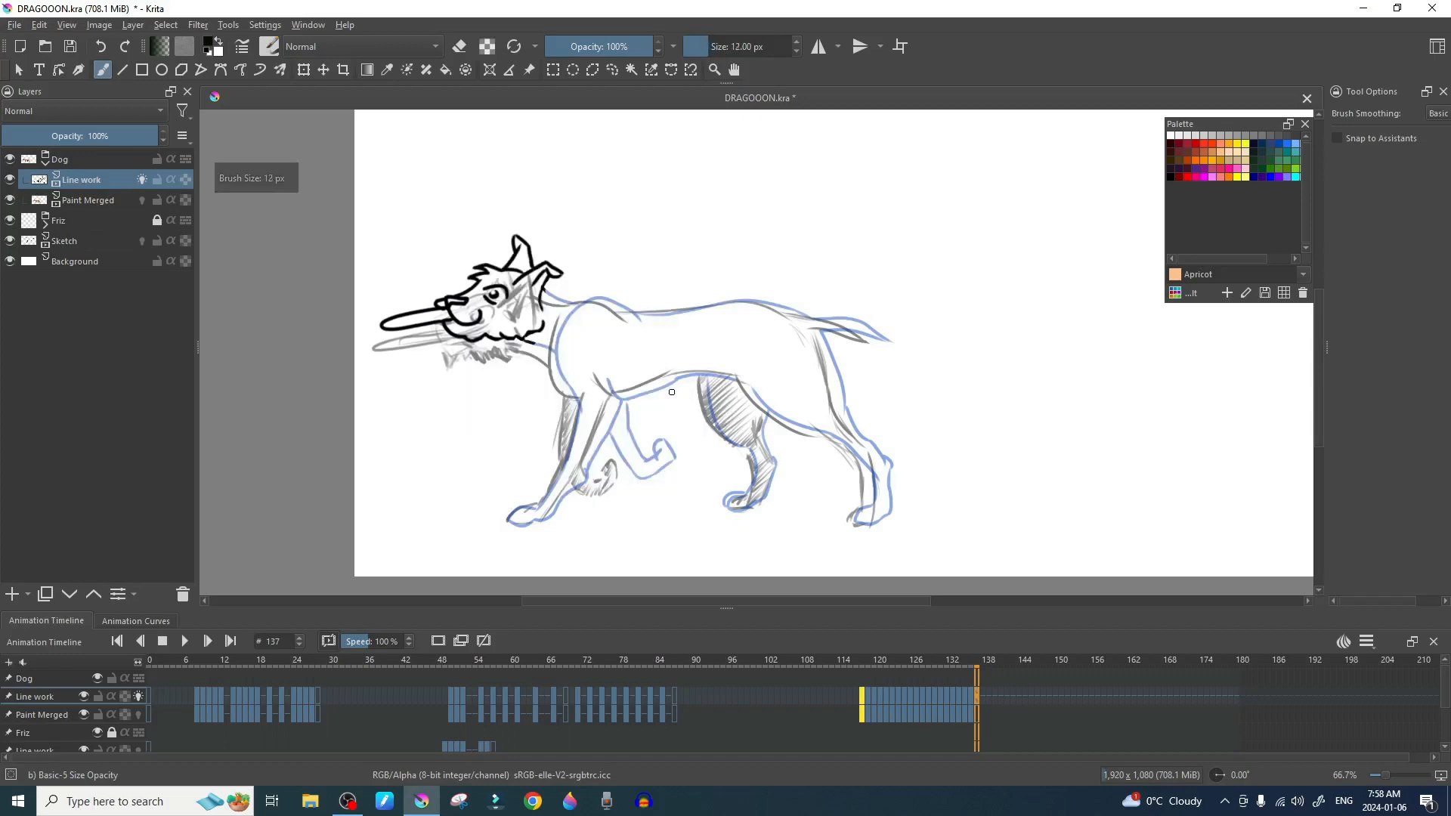
key("bracketleft")
scroll(551, 378, "up", 1)
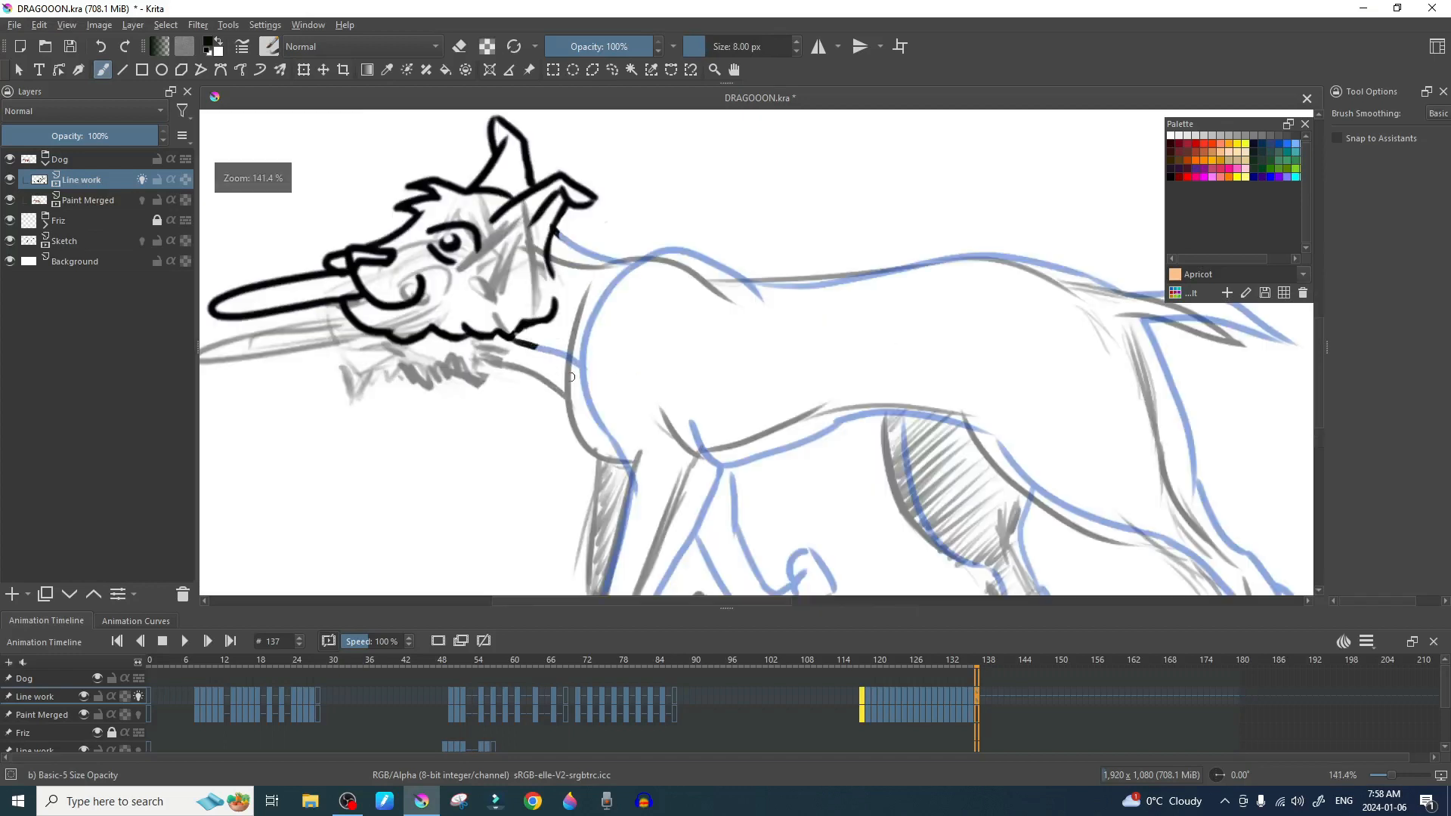
mouse_move(605, 383)
left_mouse_down()
mouse_move(544, 261)
mouse_move(554, 302)
left_mouse_up()
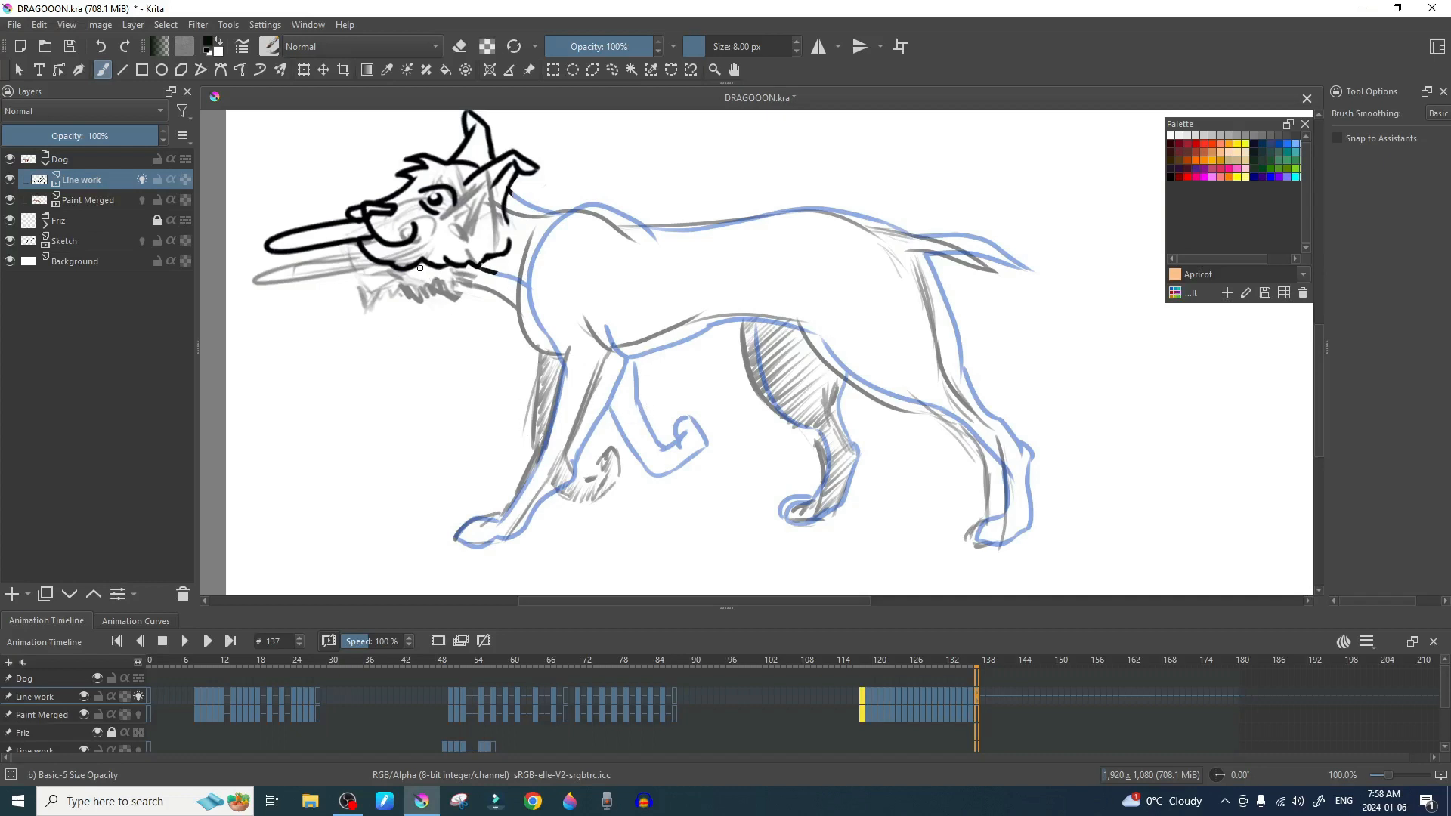
Step: Check the neighbouring frames, and move and rotate the dog's head line work in frame 137 to match the sketch
key("period")
key("period")
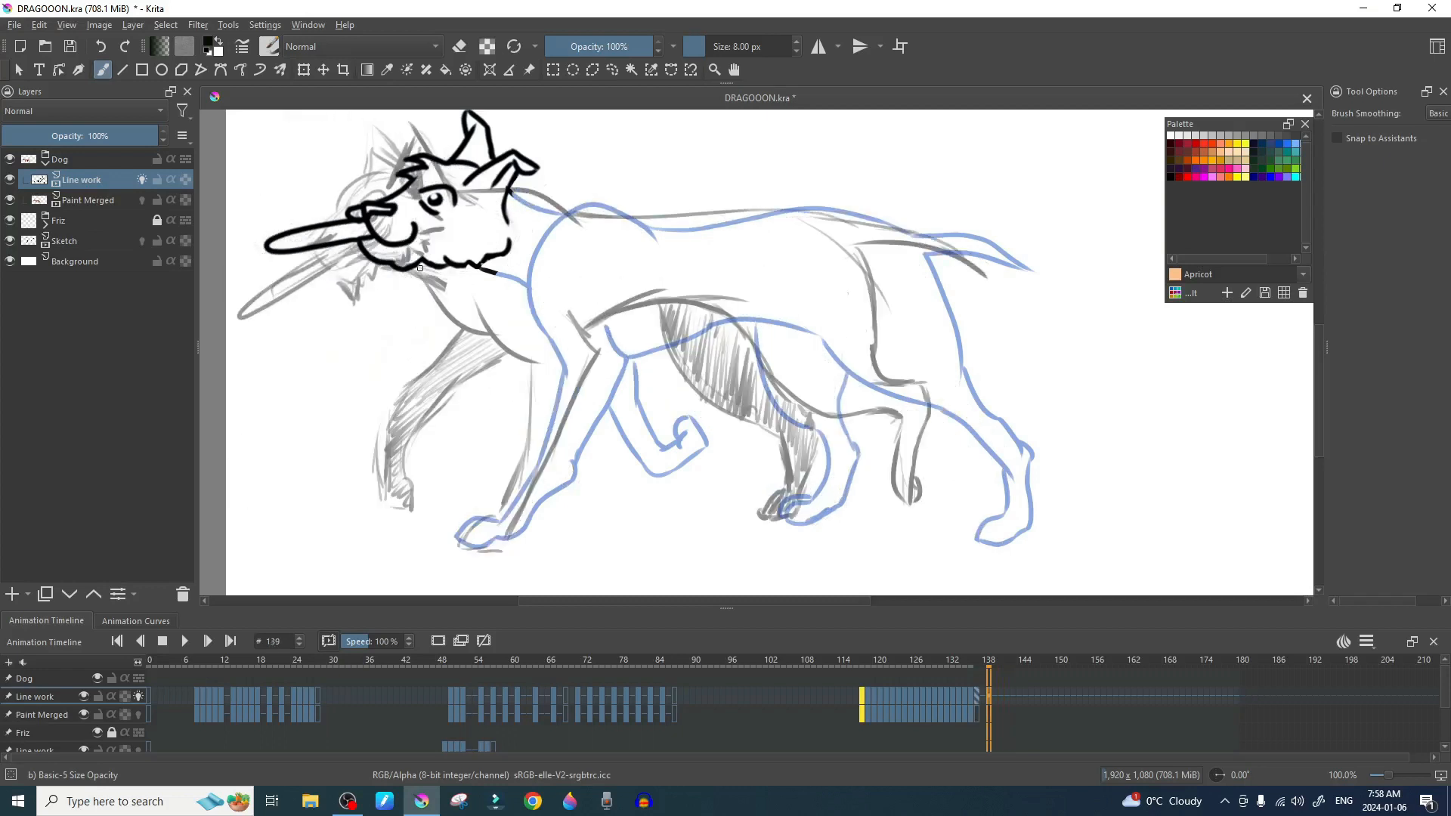
key("comma")
key("comma")
key("period")
key("comma")
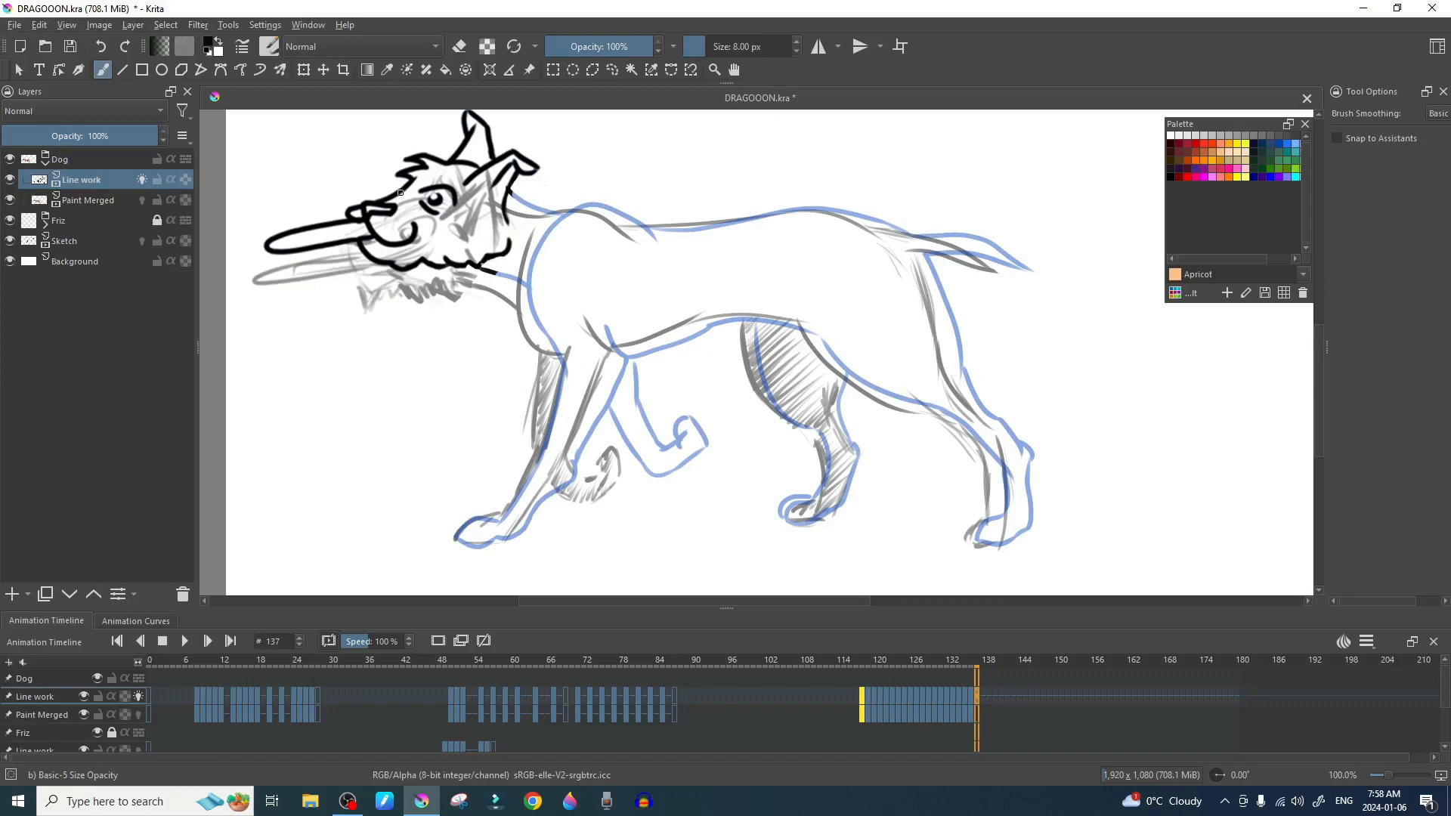
key("ctrl+t")
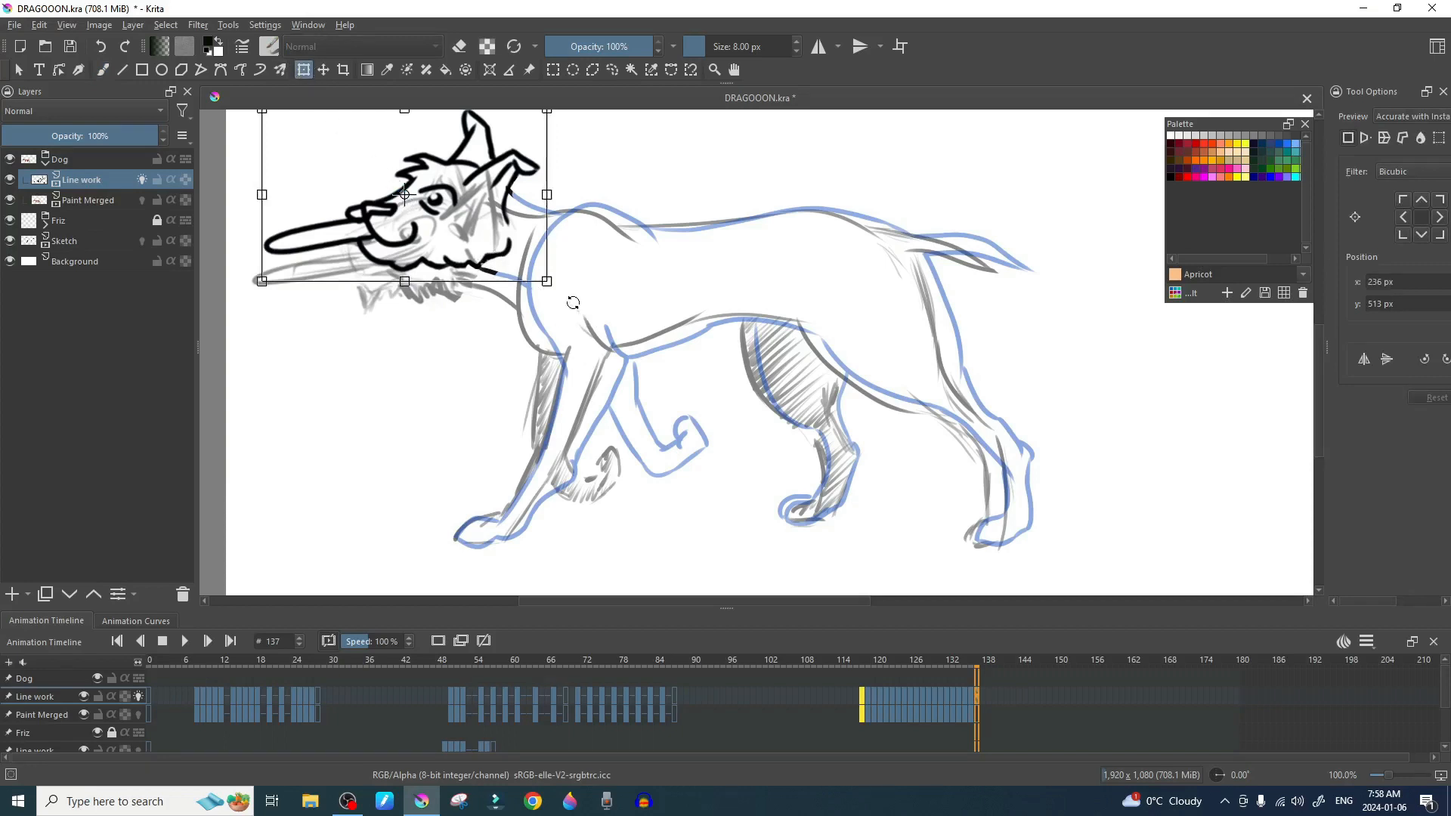
left_click_drag(557, 285, 570, 257)
left_click_drag(456, 244, 438, 269)
left_click_drag(550, 307, 545, 317)
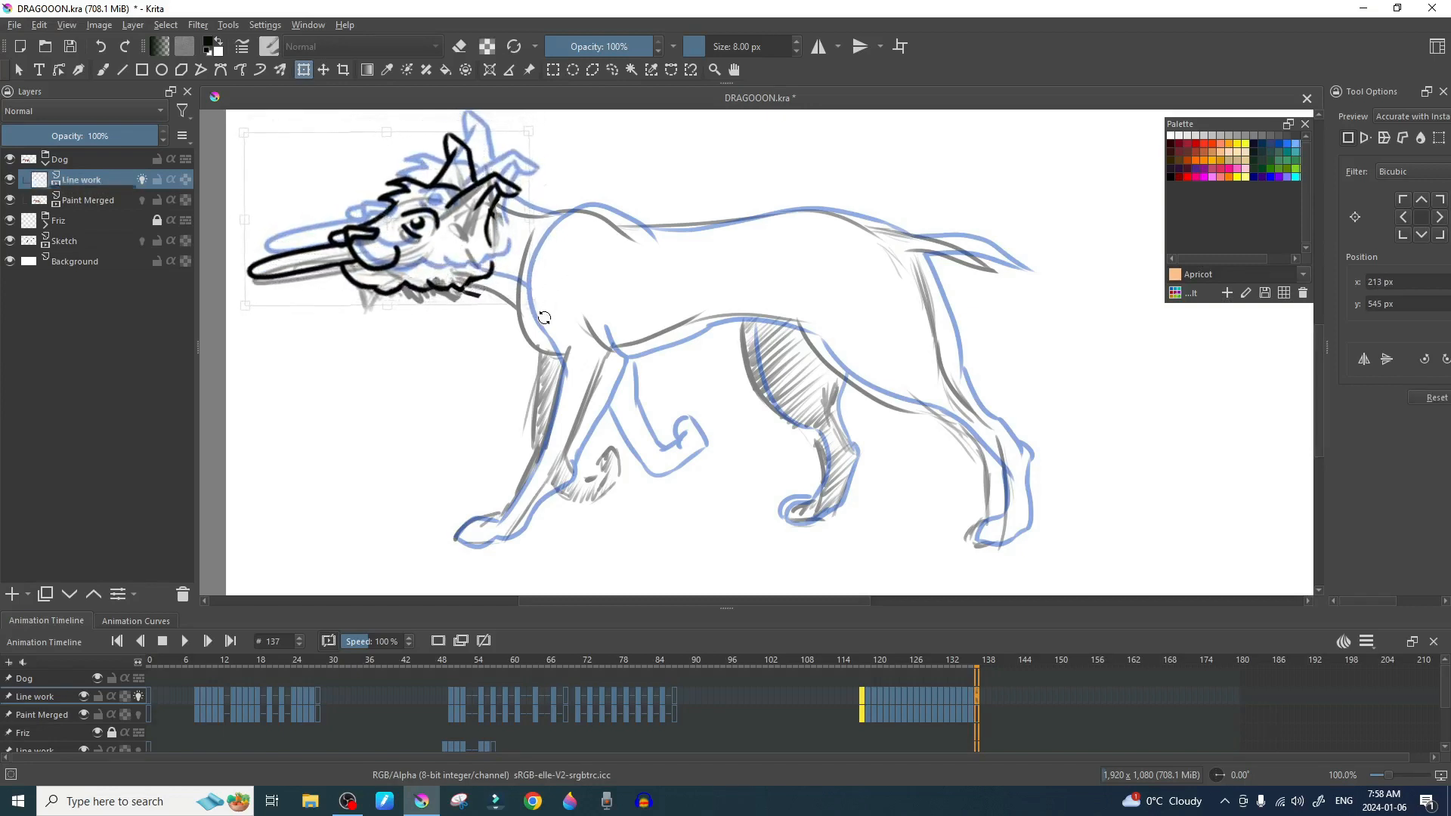
left_click_drag(458, 252, 465, 266)
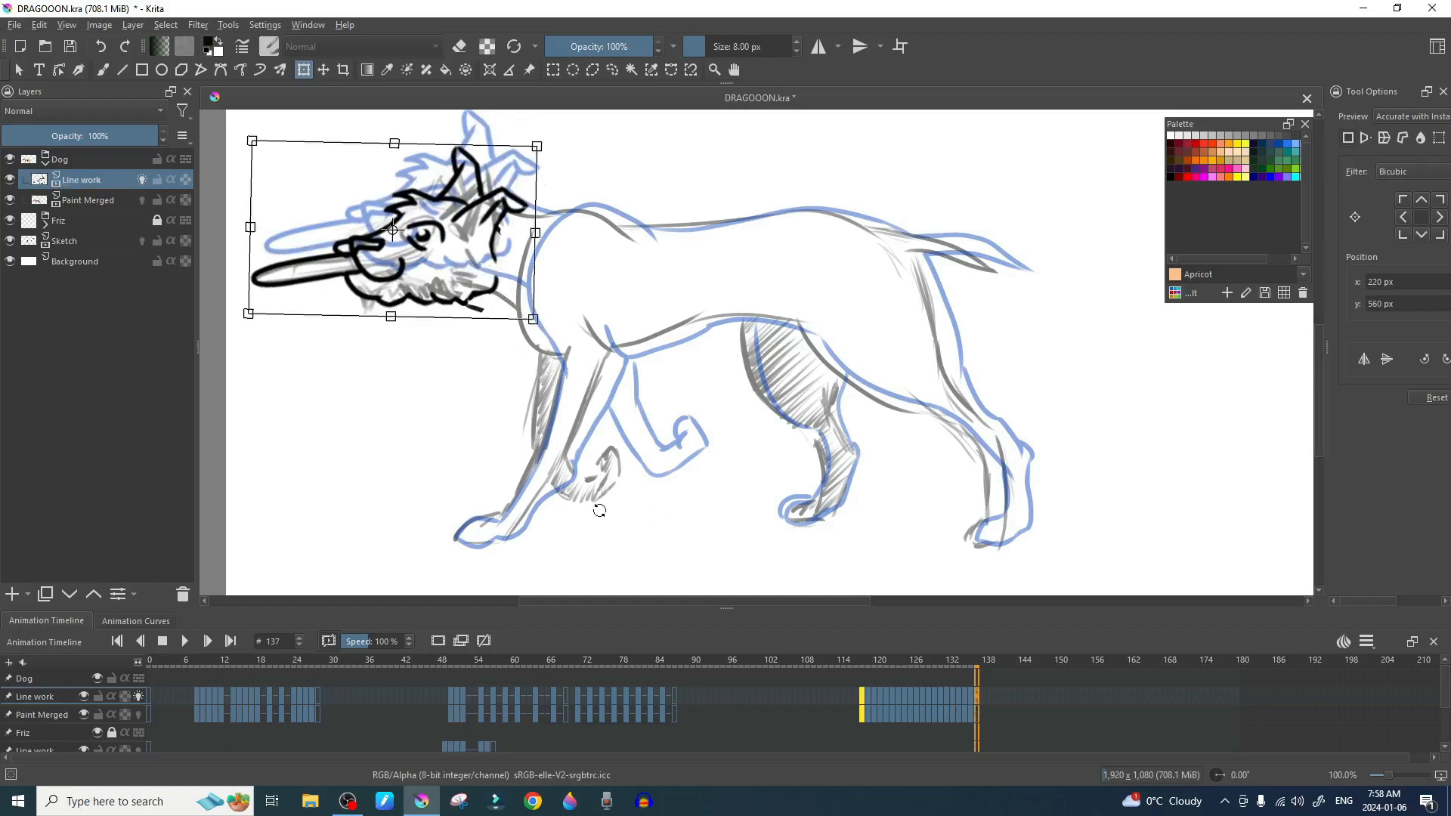
left_click(863, 703)
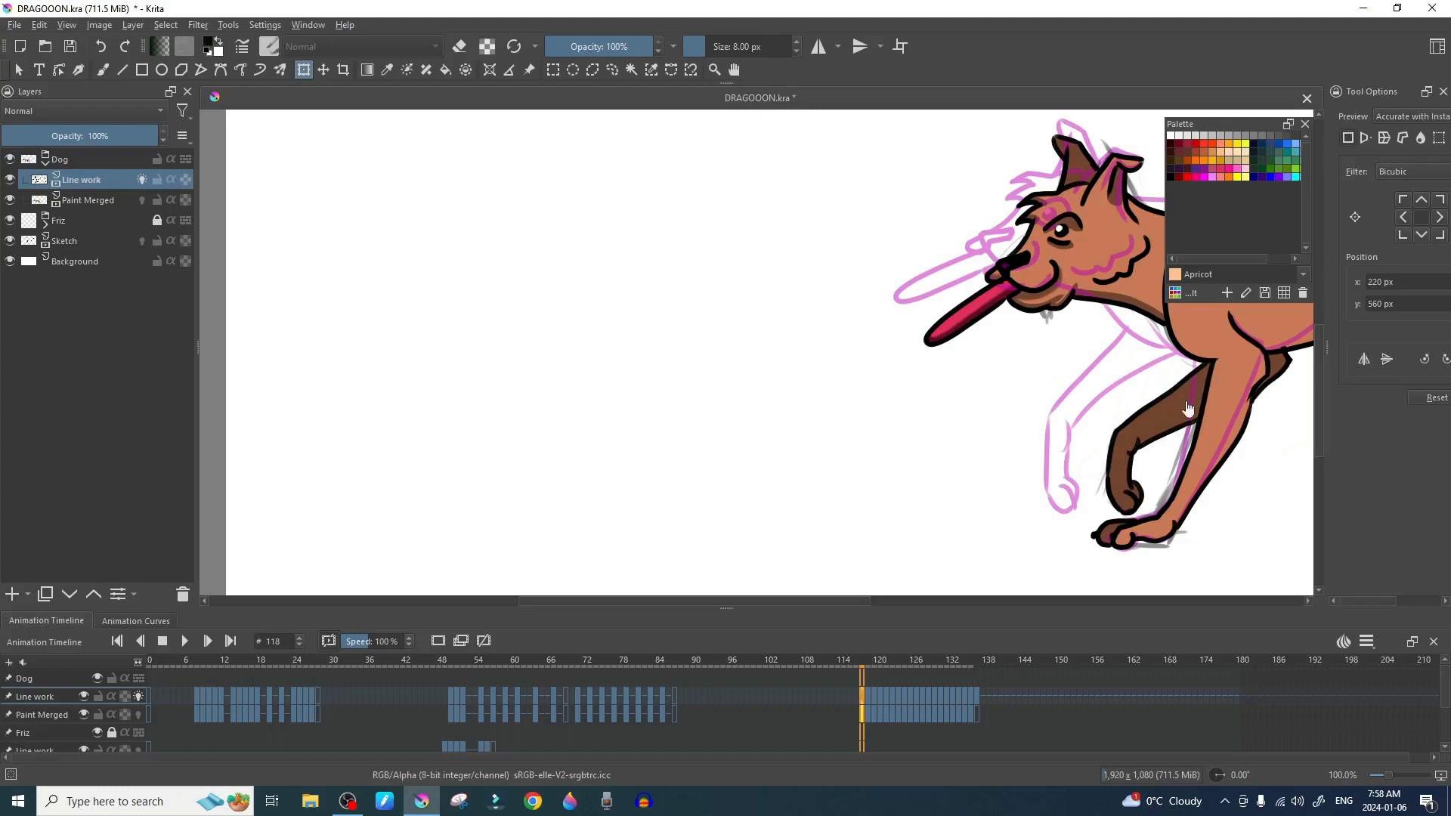
left_click(977, 695)
key("b")
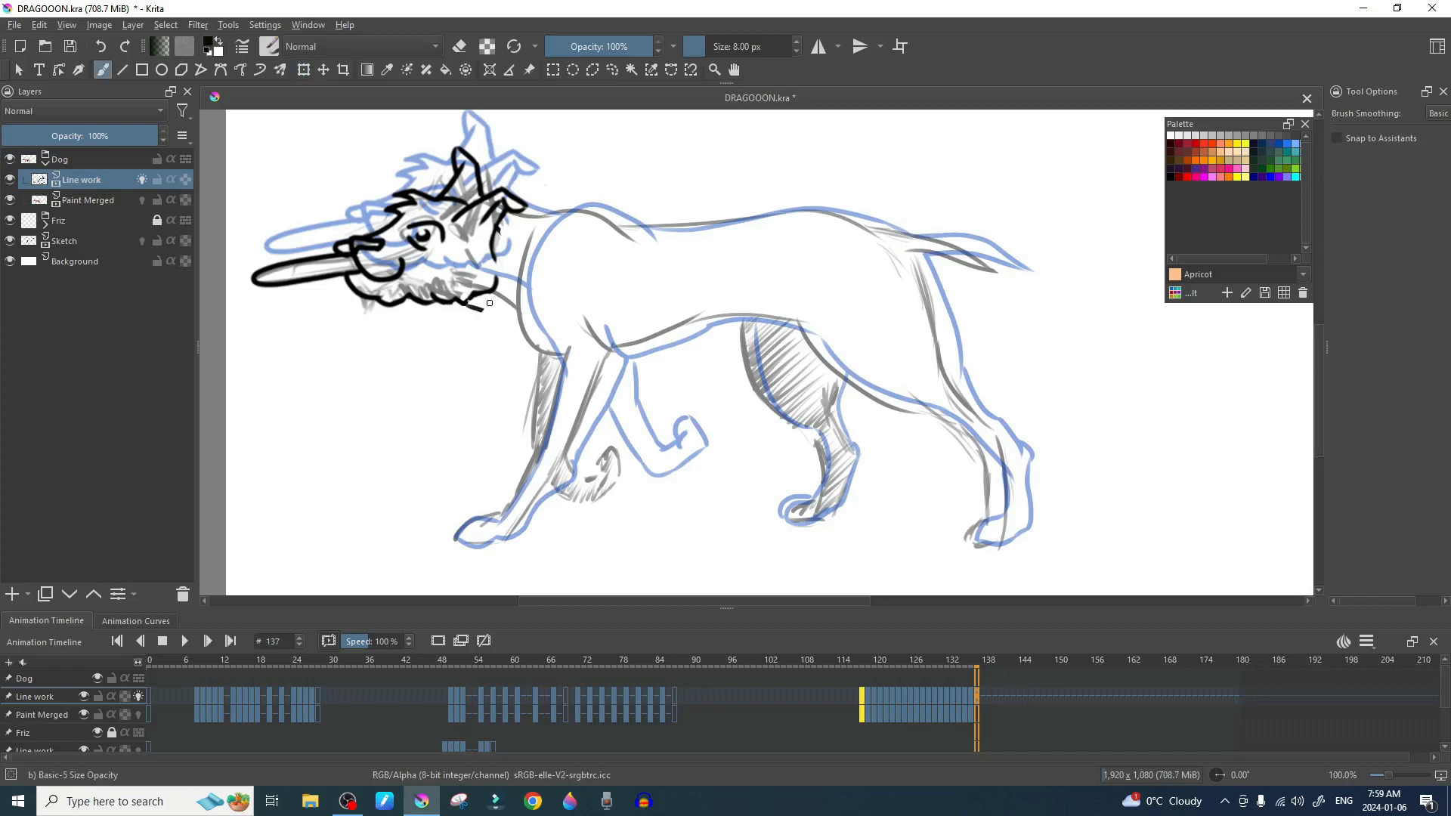
Step: Erase the stray line end under the jaw and ink the dog's throat and chest lines in frame 137
key("e")
left_click_drag(483, 312, 488, 303)
key("e")
mouse_move(494, 289)
left_mouse_down()
mouse_move(543, 347)
mouse_move(493, 292)
mouse_move(520, 307)
left_mouse_up()
key("ctrl+z")
left_click_drag(526, 235, 540, 357)
key("ctrl+z")
left_click_drag(526, 230, 565, 366)
key("ctrl+z")
mouse_move(527, 228)
left_mouse_down()
mouse_move(530, 318)
mouse_move(558, 355)
left_mouse_up()
key("ctrl+z")
left_click_drag(527, 228, 565, 365)
key("ctrl+z")
mouse_move(528, 231)
left_mouse_down()
mouse_move(551, 358)
mouse_move(565, 364)
mouse_move(520, 342)
mouse_move(554, 361)
left_mouse_up()
key("ctrl+z")
key("ctrl+z")
key("e")
key("e")
Step: Ink the dog's near front leg and paw over the sketch in frame 137, redoing uneven strokes
mouse_move(581, 303)
left_mouse_down()
mouse_move(649, 337)
mouse_move(556, 414)
mouse_move(539, 498)
mouse_move(524, 478)
mouse_move(544, 453)
mouse_move(483, 530)
mouse_move(500, 528)
mouse_move(461, 544)
mouse_move(512, 536)
mouse_move(523, 504)
mouse_move(542, 527)
mouse_move(502, 541)
mouse_move(526, 482)
left_mouse_up()
key("ctrl+z")
key("ctrl+z")
key("ctrl+z")
key("ctrl+z")
key("ctrl+z")
key("ctrl+z")
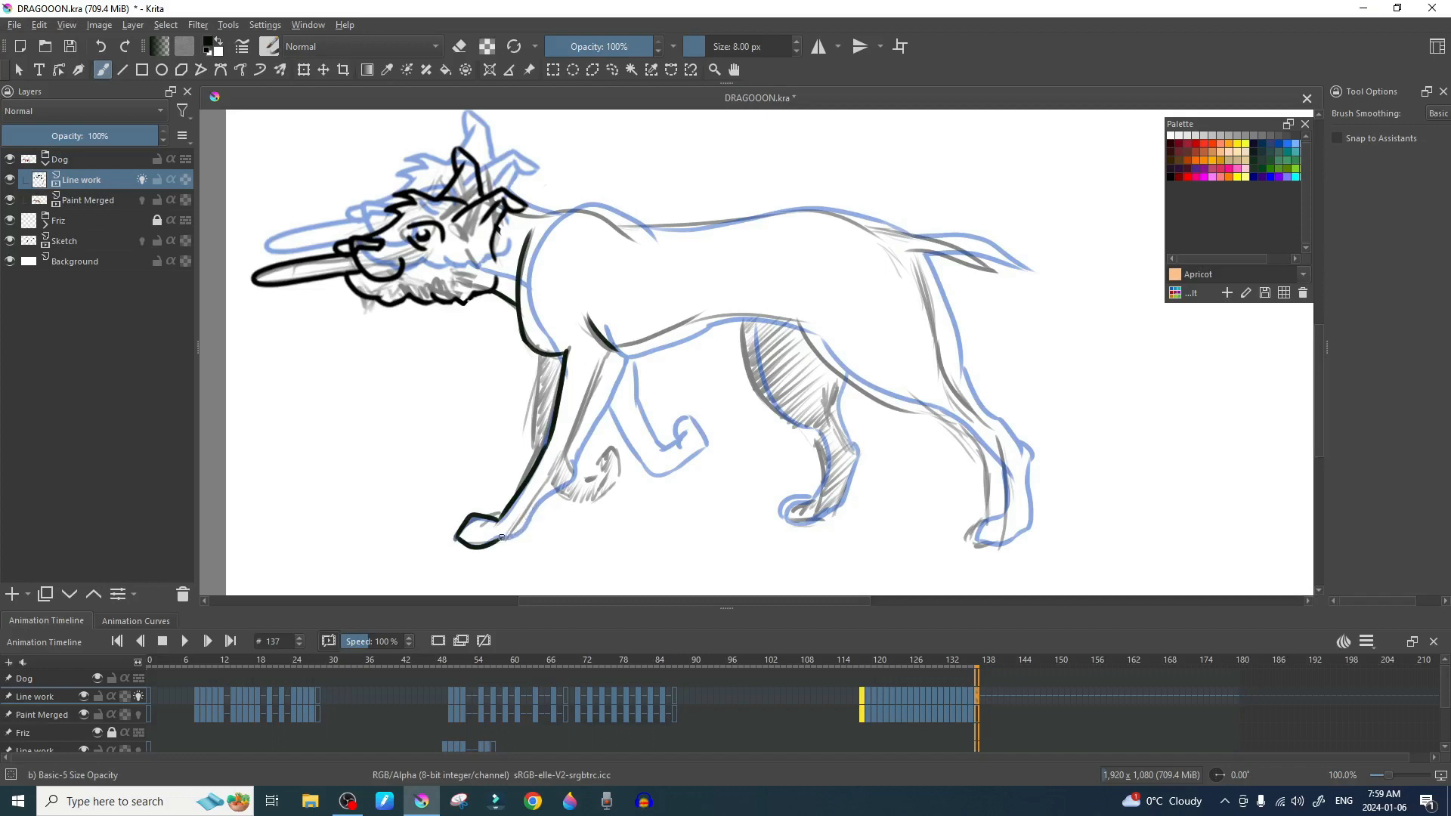
mouse_move(501, 539)
left_mouse_down()
mouse_move(526, 488)
mouse_move(535, 510)
mouse_move(567, 471)
left_mouse_up()
key("ctrl+z")
mouse_move(528, 517)
left_mouse_down()
mouse_move(578, 470)
mouse_move(566, 476)
mouse_move(578, 441)
left_mouse_up()
key("ctrl+z")
key("e")
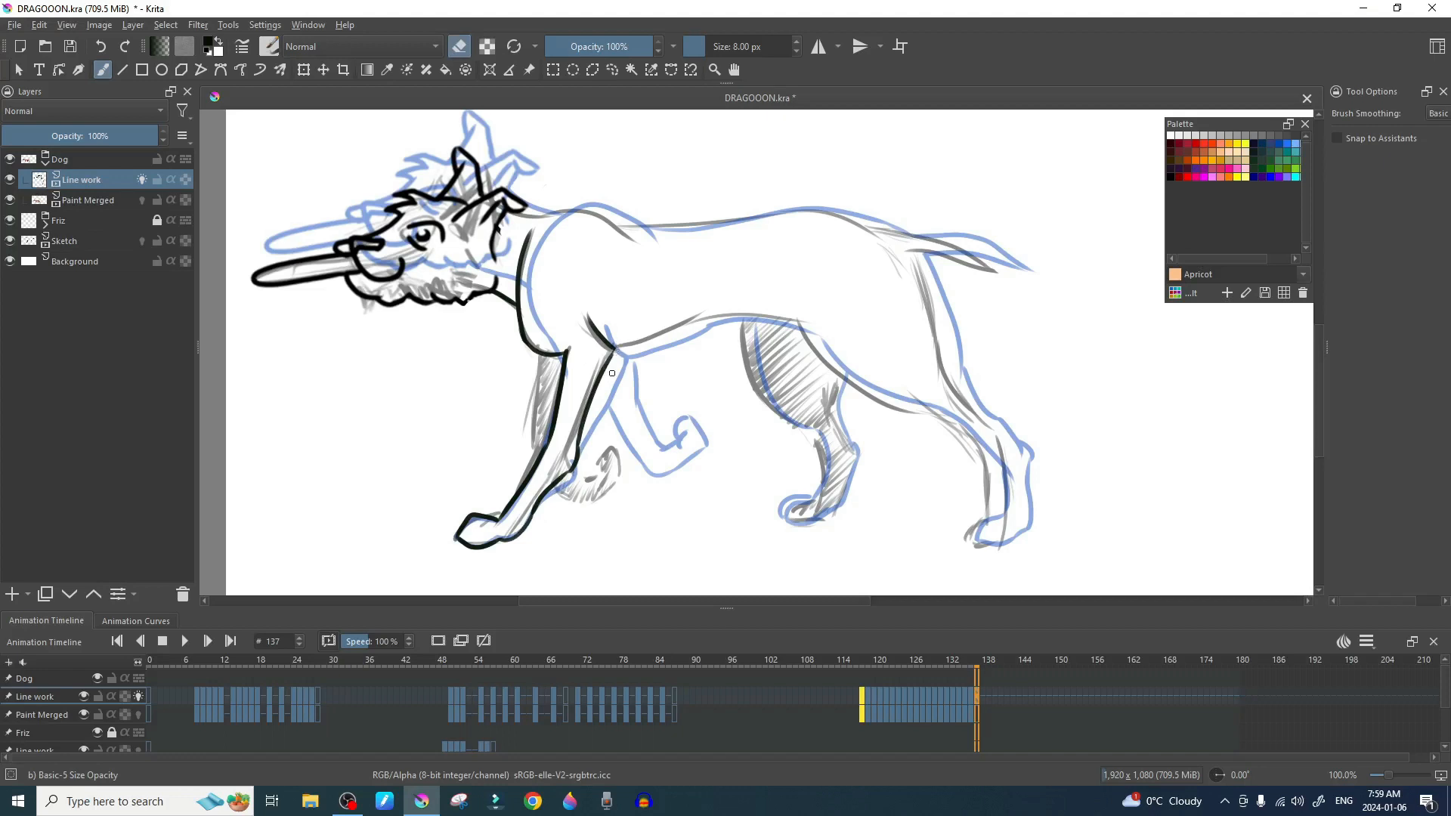
key("e")
left_click_drag(479, 512, 456, 535)
Step: Ink the dog's belly line from the front leg to the hind leg in frame 137
mouse_move(615, 350)
left_mouse_down()
mouse_move(708, 301)
mouse_move(794, 323)
left_mouse_up()
key("ctrl+z")
left_click_drag(670, 333, 802, 327)
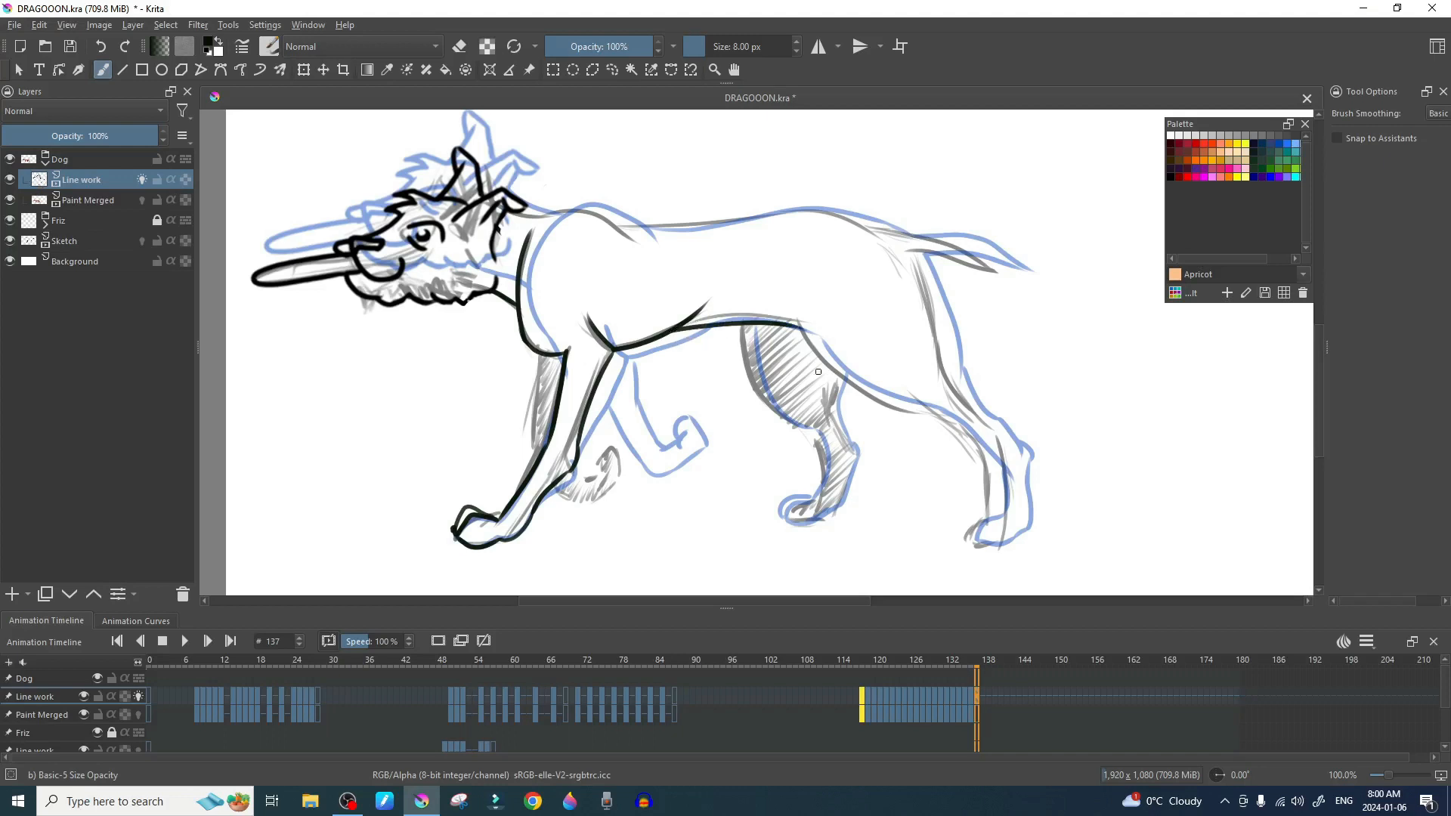
Step: Ink the dog's far front leg and raised paw over the sketch in frame 137, redoing uneven strokes
key("e")
key("e")
left_click_drag(540, 353, 529, 436)
key("ctrl+z")
left_click_drag(541, 352, 539, 454)
mouse_move(555, 485)
left_mouse_down()
mouse_move(598, 497)
mouse_move(617, 477)
mouse_move(610, 438)
mouse_move(608, 467)
mouse_move(591, 474)
left_mouse_up()
key("ctrl+z")
key("ctrl+z")
key("ctrl+z")
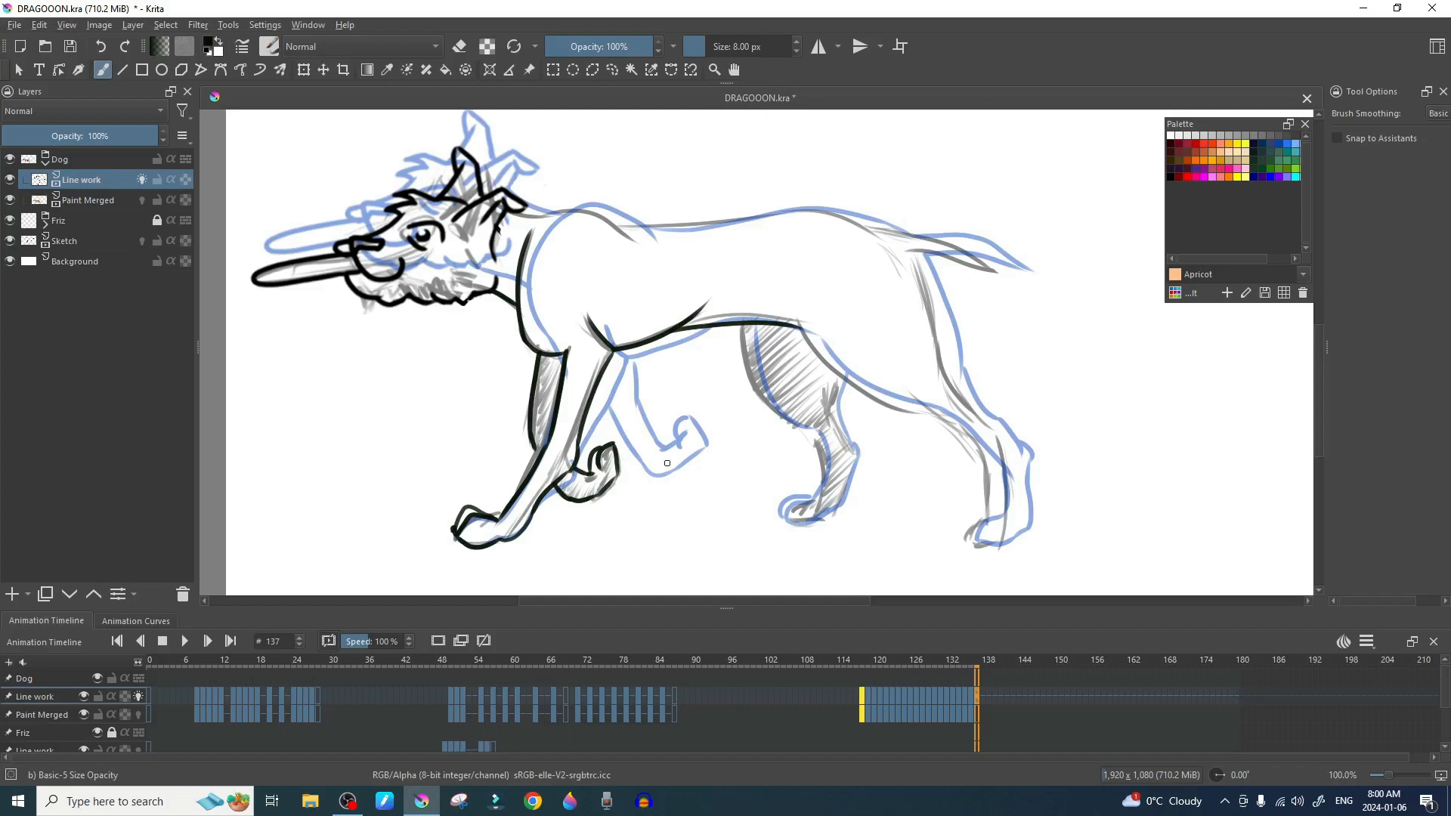
left_click_drag(612, 376, 653, 456)
key("ctrl+z")
mouse_move(652, 387)
left_mouse_down()
mouse_move(627, 412)
mouse_move(639, 423)
left_mouse_up()
key("ctrl+z")
key("ctrl+z")
Step: Ink the dog's far hind leg and paw over the sketch in frame 137
left_click_drag(744, 330, 792, 420)
key("ctrl+z")
mouse_move(744, 326)
left_mouse_down()
mouse_move(818, 437)
mouse_move(815, 492)
mouse_move(792, 520)
mouse_move(830, 510)
mouse_move(815, 523)
mouse_move(786, 515)
mouse_move(832, 508)
mouse_move(822, 519)
mouse_move(845, 494)
mouse_move(841, 507)
mouse_move(863, 436)
left_mouse_up()
key("ctrl+z")
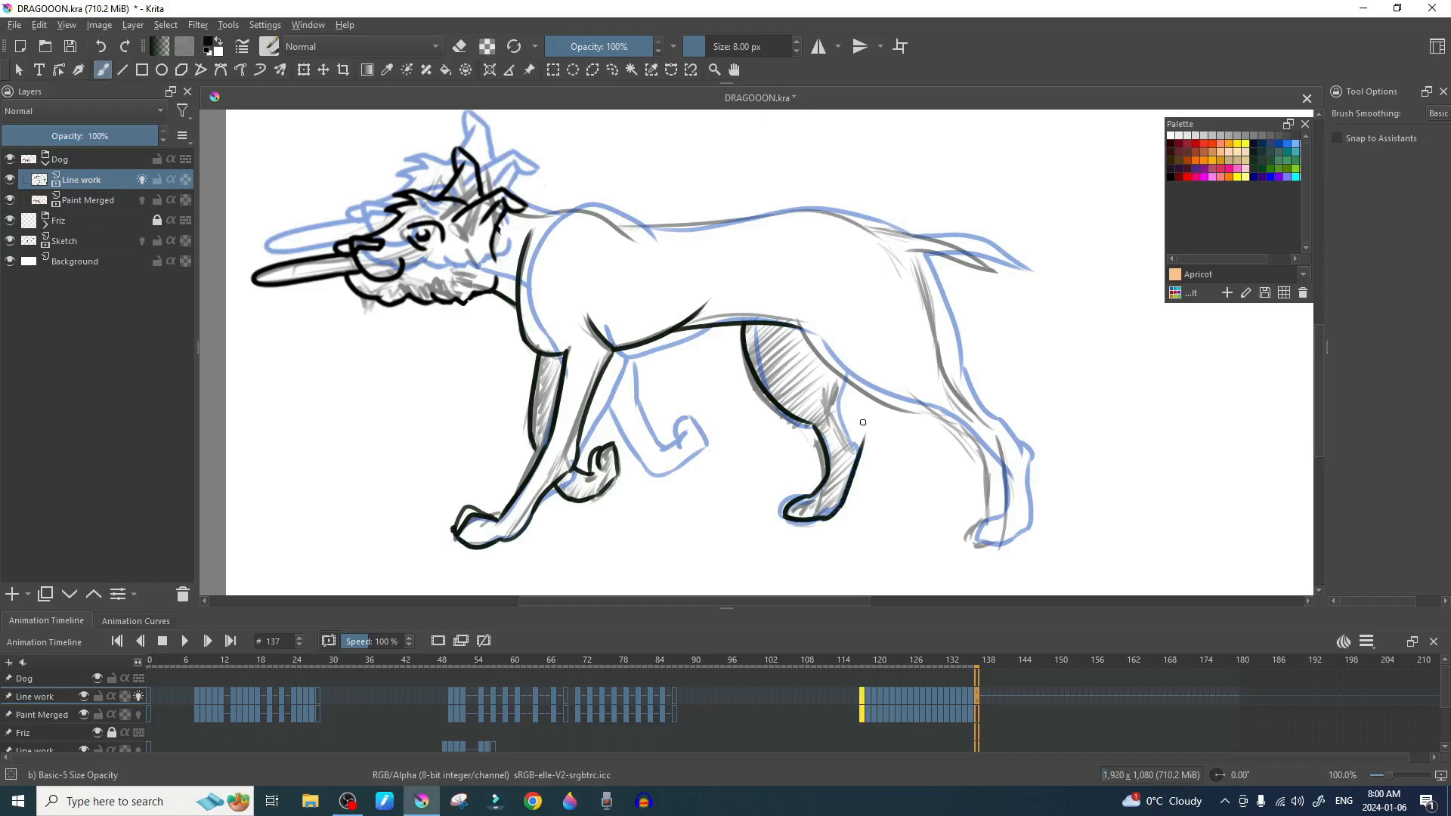
mouse_move(845, 376)
left_mouse_down()
mouse_move(840, 421)
mouse_move(861, 452)
left_mouse_up()
key("ctrl+z")
key("e")
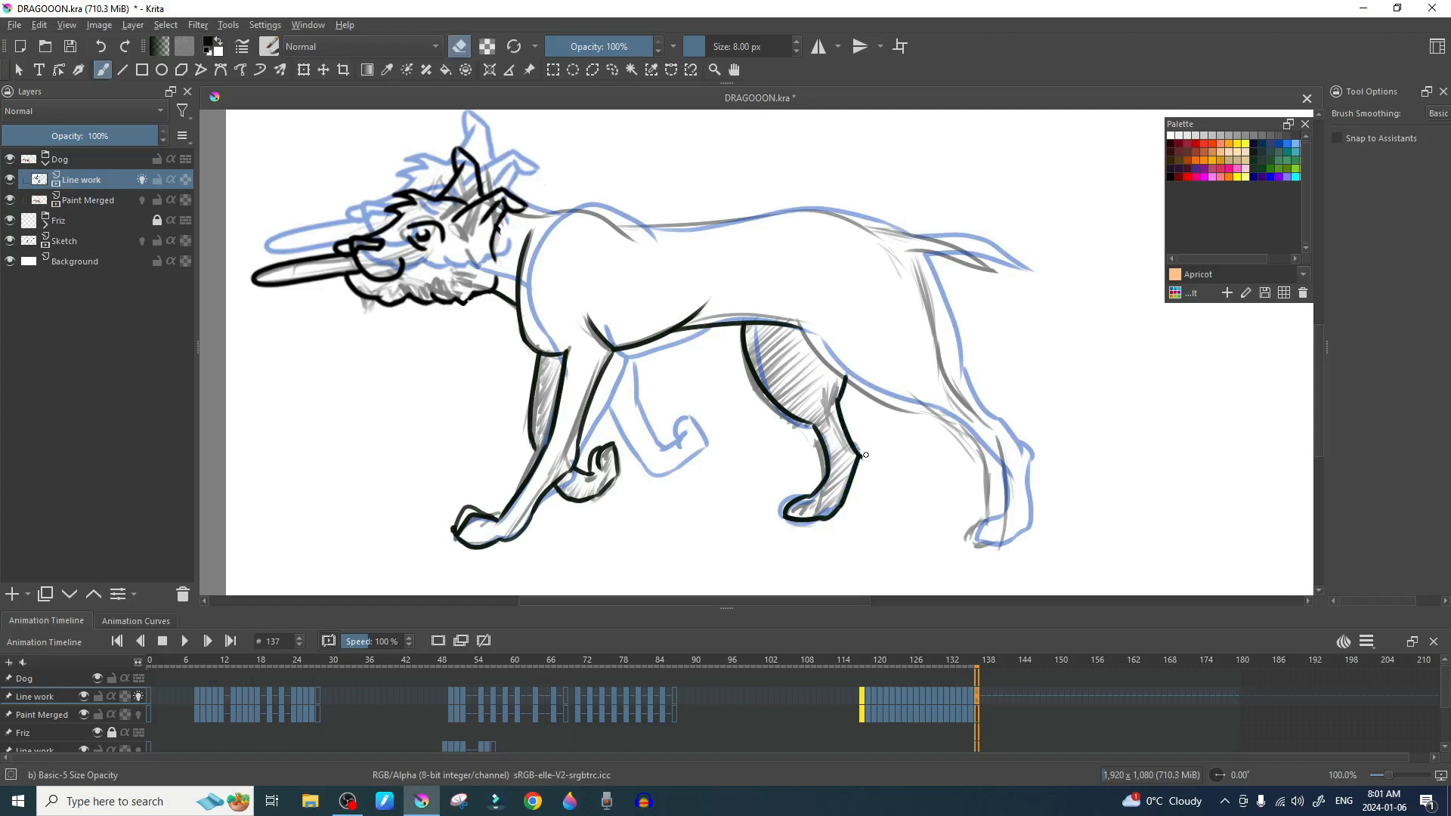
key("e")
left_click_drag(810, 496, 781, 515)
Step: Ink the dog's neck, shoulder and back line in frame 137, redoing uneven strokes
mouse_move(522, 210)
left_mouse_down()
mouse_move(579, 203)
mouse_move(554, 225)
mouse_move(627, 247)
left_mouse_up()
key("ctrl+z")
mouse_move(521, 215)
left_mouse_down()
mouse_move(641, 244)
mouse_move(790, 207)
left_mouse_up()
key("ctrl+z")
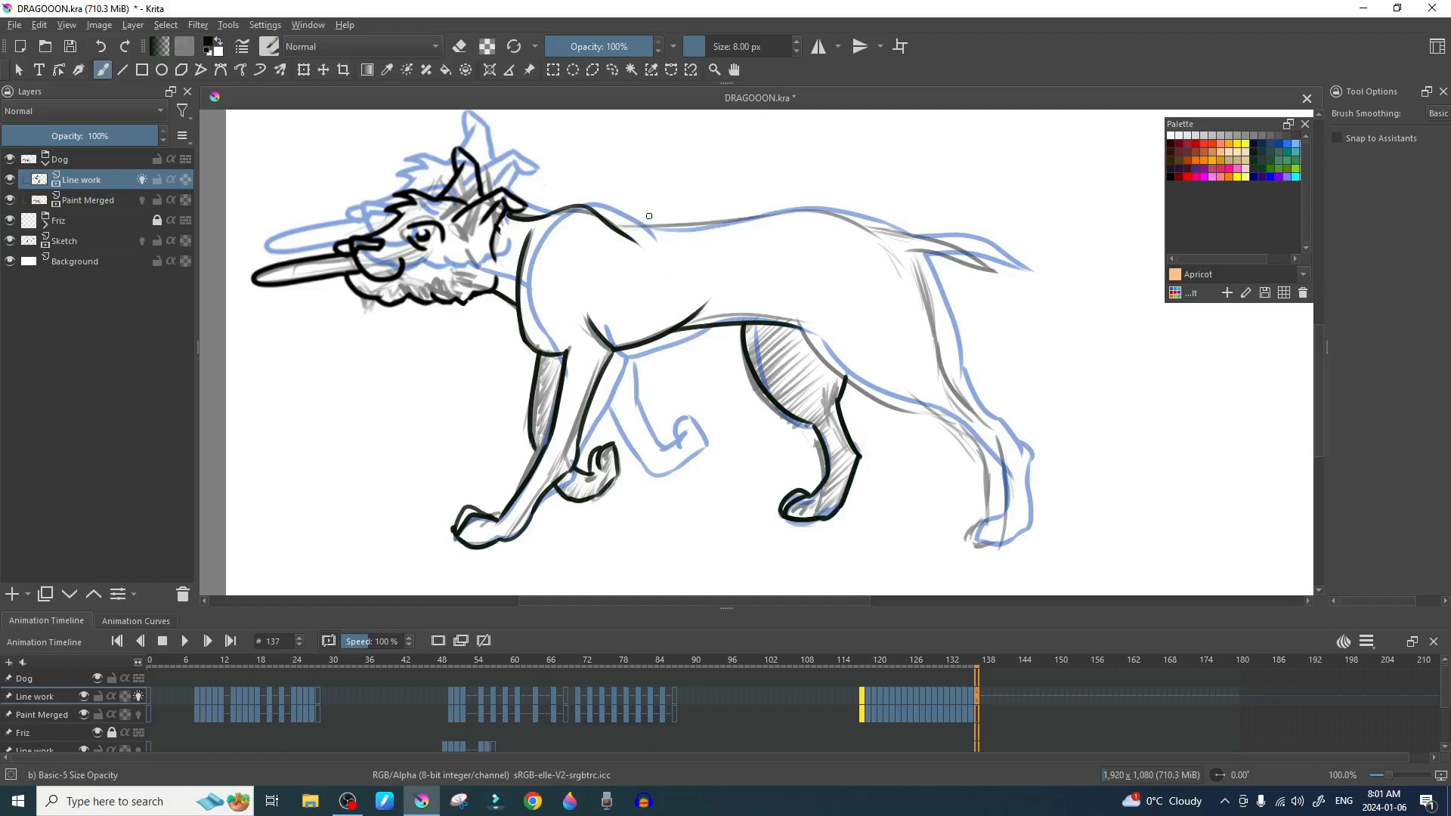
left_click_drag(611, 224, 795, 211)
key("ctrl+z")
mouse_move(608, 224)
left_mouse_down()
mouse_move(807, 203)
mouse_move(929, 256)
left_mouse_up()
key("ctrl+z")
Step: Ink the dog's rump and tail over the sketch in frame 137
left_click_drag(733, 219, 889, 245)
key("ctrl+z")
left_click_drag(734, 219, 899, 227)
key("ctrl+z")
mouse_move(744, 219)
left_mouse_down()
mouse_move(923, 239)
mouse_move(997, 277)
left_mouse_up()
left_click_drag(908, 246, 1003, 276)
key("e")
key("ctrl+z")
key("ctrl+z")
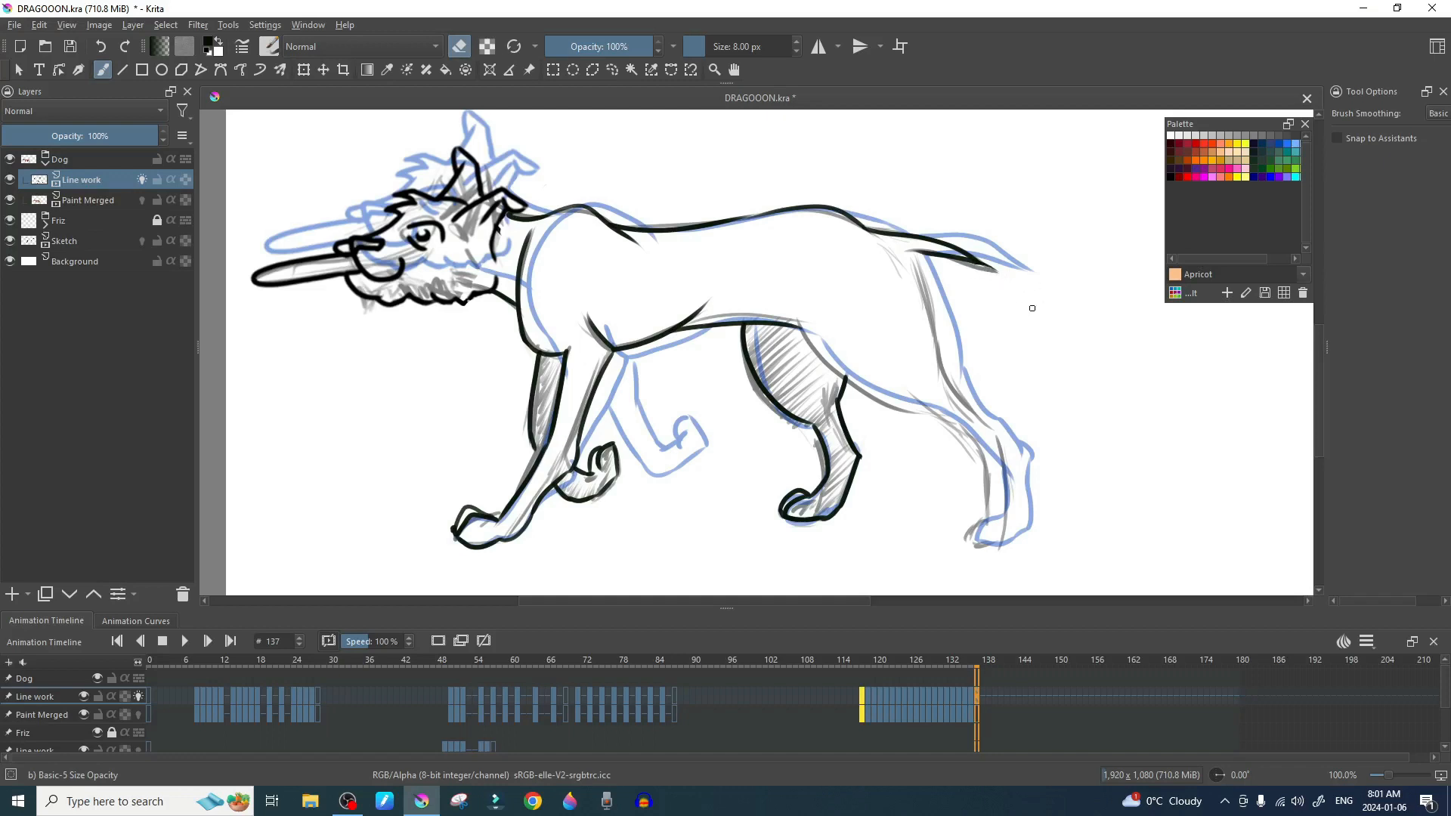
Step: Ink the rear contour of the near hind leg from the tail base down to the heel
key("e")
mouse_move(911, 250)
left_mouse_down()
mouse_move(937, 361)
mouse_move(1044, 486)
left_mouse_up()
key("ctrl+z")
mouse_move(941, 338)
left_mouse_down()
mouse_move(1006, 456)
mouse_move(1006, 426)
mouse_move(1008, 541)
left_mouse_up()
key("ctrl+z")
key("e")
key("e")
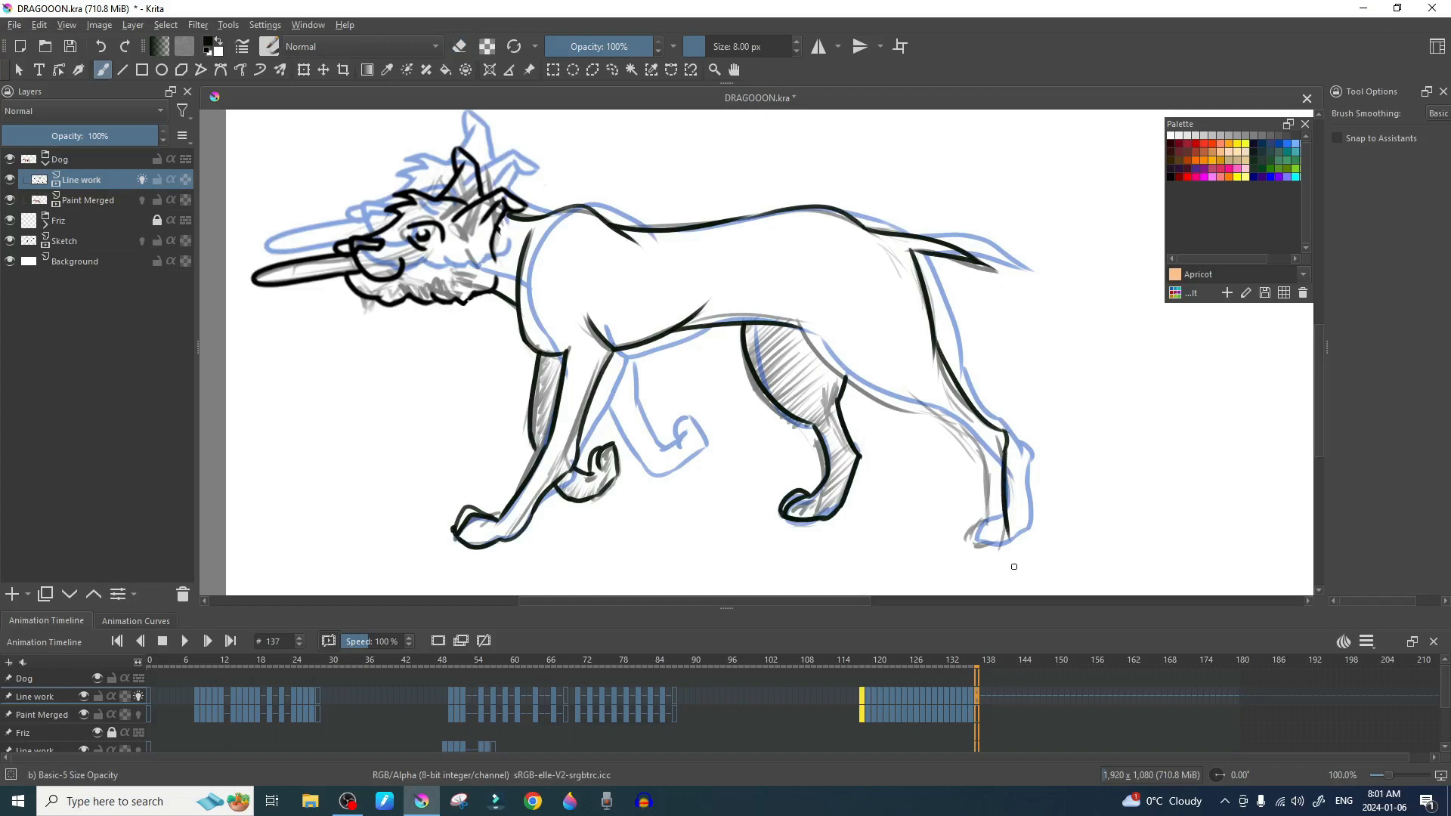
Step: Ink the front contour of the near hind leg from the flank down to the paw, redoing uneven strokes
left_click_drag(983, 455, 975, 518)
key("ctrl+z")
mouse_move(985, 459)
left_mouse_down()
mouse_move(964, 538)
mouse_move(979, 521)
mouse_move(974, 542)
mouse_move(1024, 539)
mouse_move(977, 541)
mouse_move(1001, 514)
mouse_move(980, 547)
mouse_move(967, 543)
mouse_move(1011, 546)
left_mouse_up()
key("ctrl+z")
key("ctrl+z")
key("ctrl+z")
key("ctrl+z")
key("ctrl+z")
left_click_drag(803, 328, 890, 406)
key("ctrl+z")
left_click_drag(801, 325, 846, 367)
key("ctrl+z")
left_click_drag(798, 321, 923, 404)
key("ctrl+z")
left_click_drag(802, 327, 926, 413)
key("ctrl+z")
mouse_move(794, 328)
left_mouse_down()
mouse_move(959, 415)
mouse_move(891, 410)
mouse_move(971, 415)
mouse_move(901, 411)
mouse_move(956, 408)
mouse_move(948, 422)
mouse_move(973, 435)
mouse_move(986, 490)
mouse_move(969, 585)
mouse_move(951, 539)
mouse_move(982, 528)
mouse_move(968, 544)
mouse_move(981, 517)
mouse_move(966, 546)
left_mouse_up()
key("ctrl+z")
key("ctrl+z")
key("ctrl+z")
key("ctrl+z")
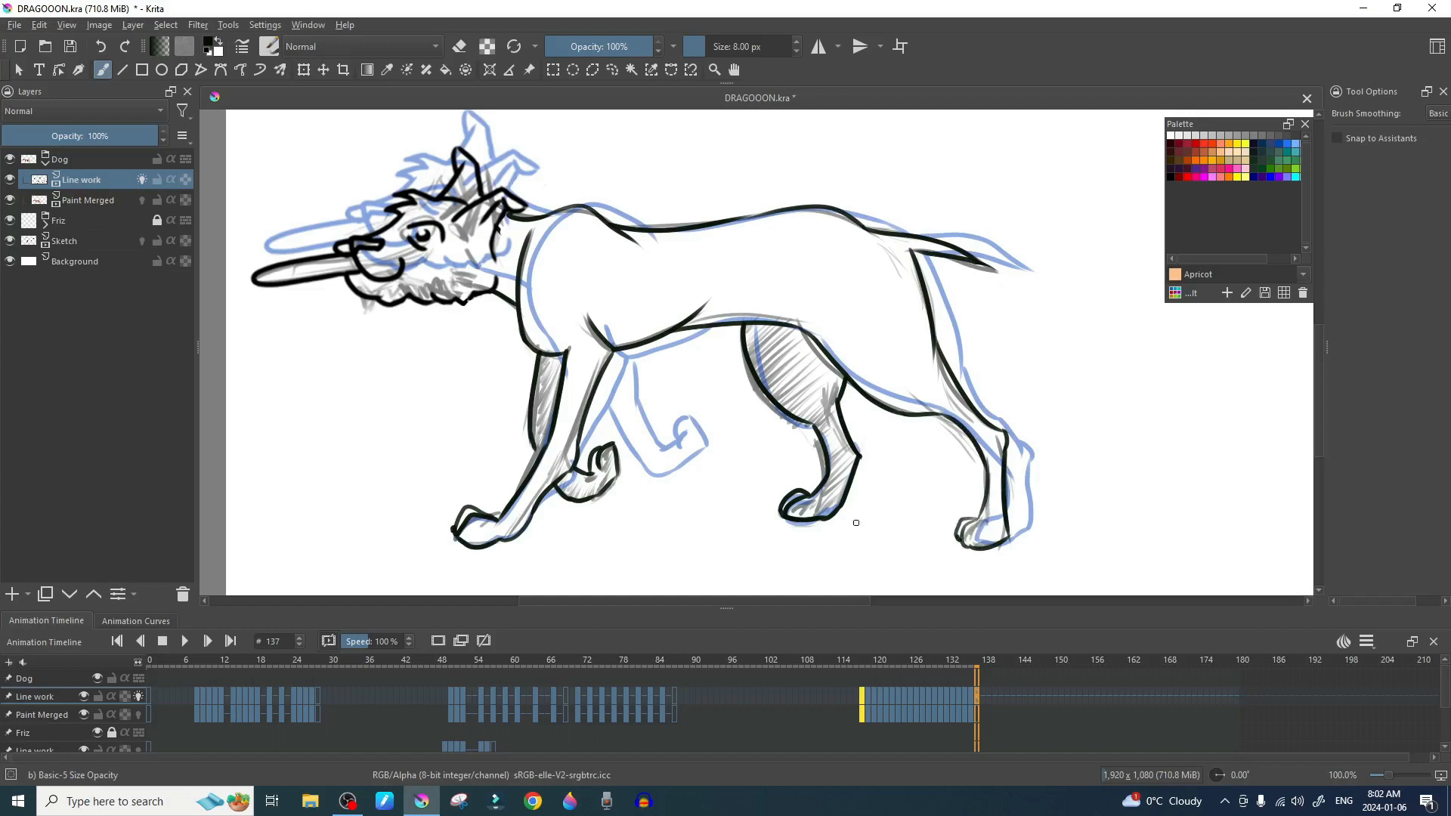
Step: Flip through the preceding frames and frame 137 to check the dog's motion
scroll(859, 440, "down", 1)
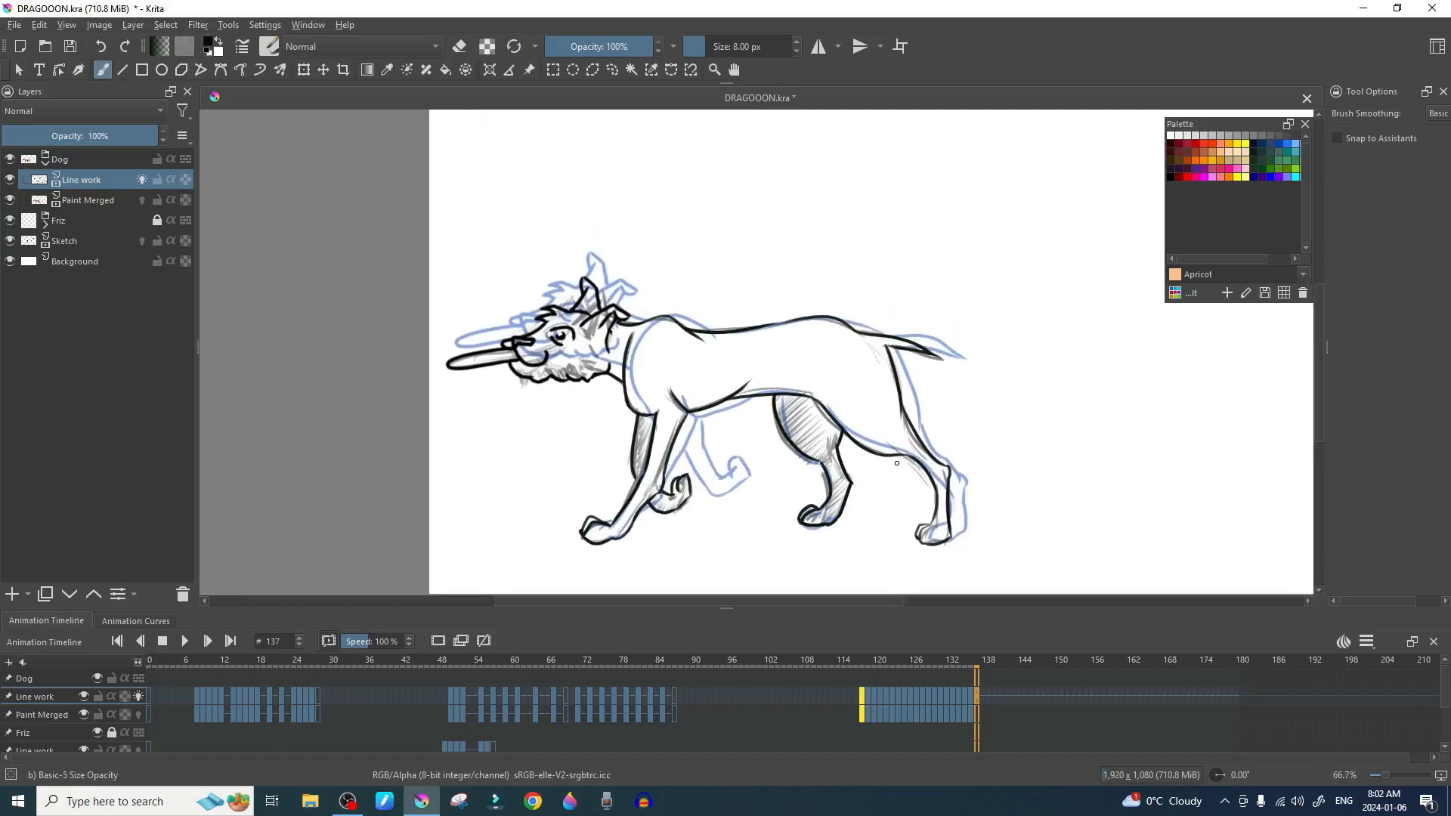
key("Left")
key("Left")
key("Right")
key("Right")
key("Left")
key("Left")
key("Left")
key("Left")
key("Left")
key("Left")
key("Right")
key("Right")
key("Right")
key("Right")
key("Right")
key("Left")
key("Right")
key("Left")
key("Right")
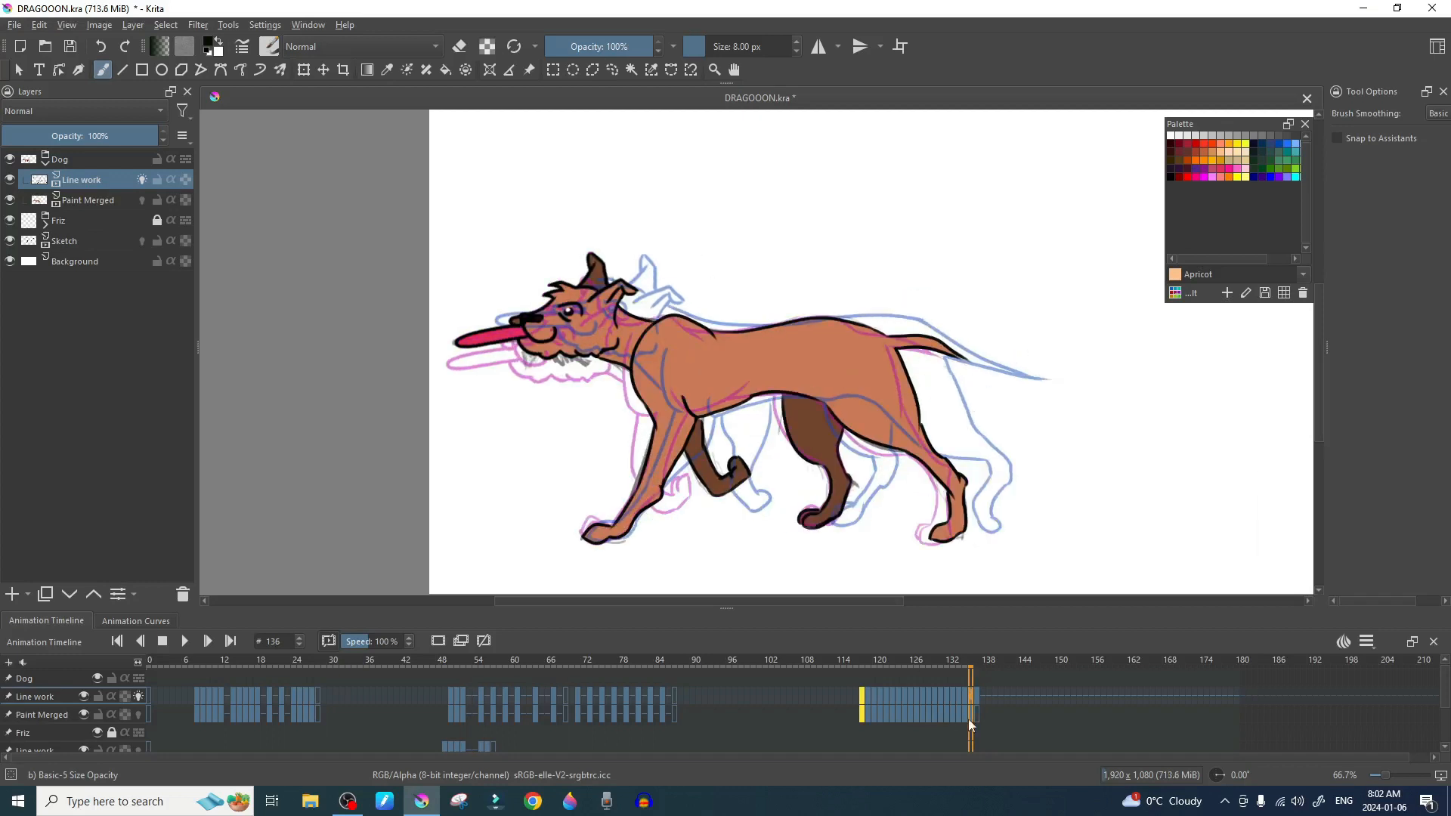
key("Right")
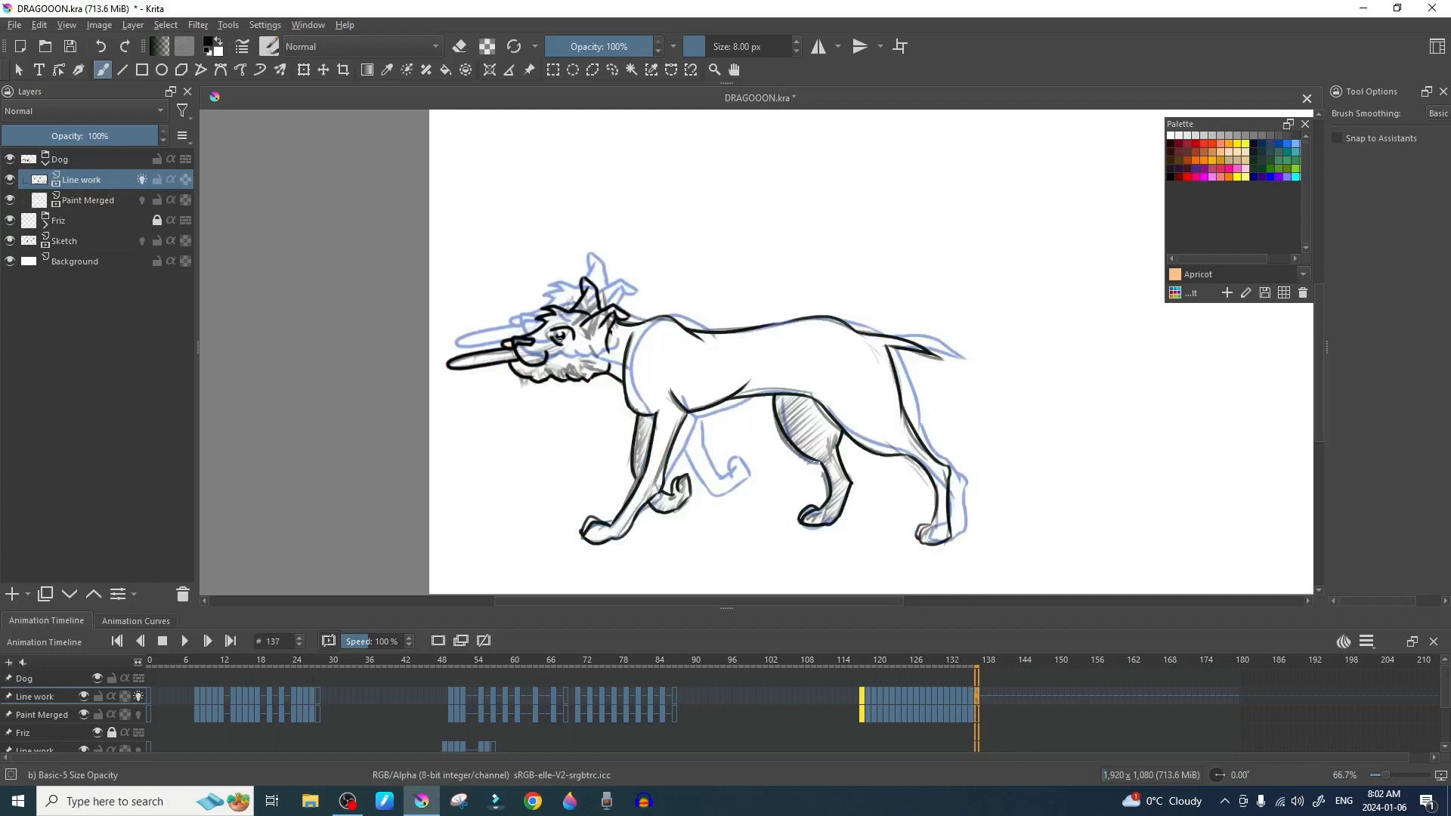
Step: Add a colorize mask to the Line work layer and switch the colour palette to Dog animation
right_click(131, 179)
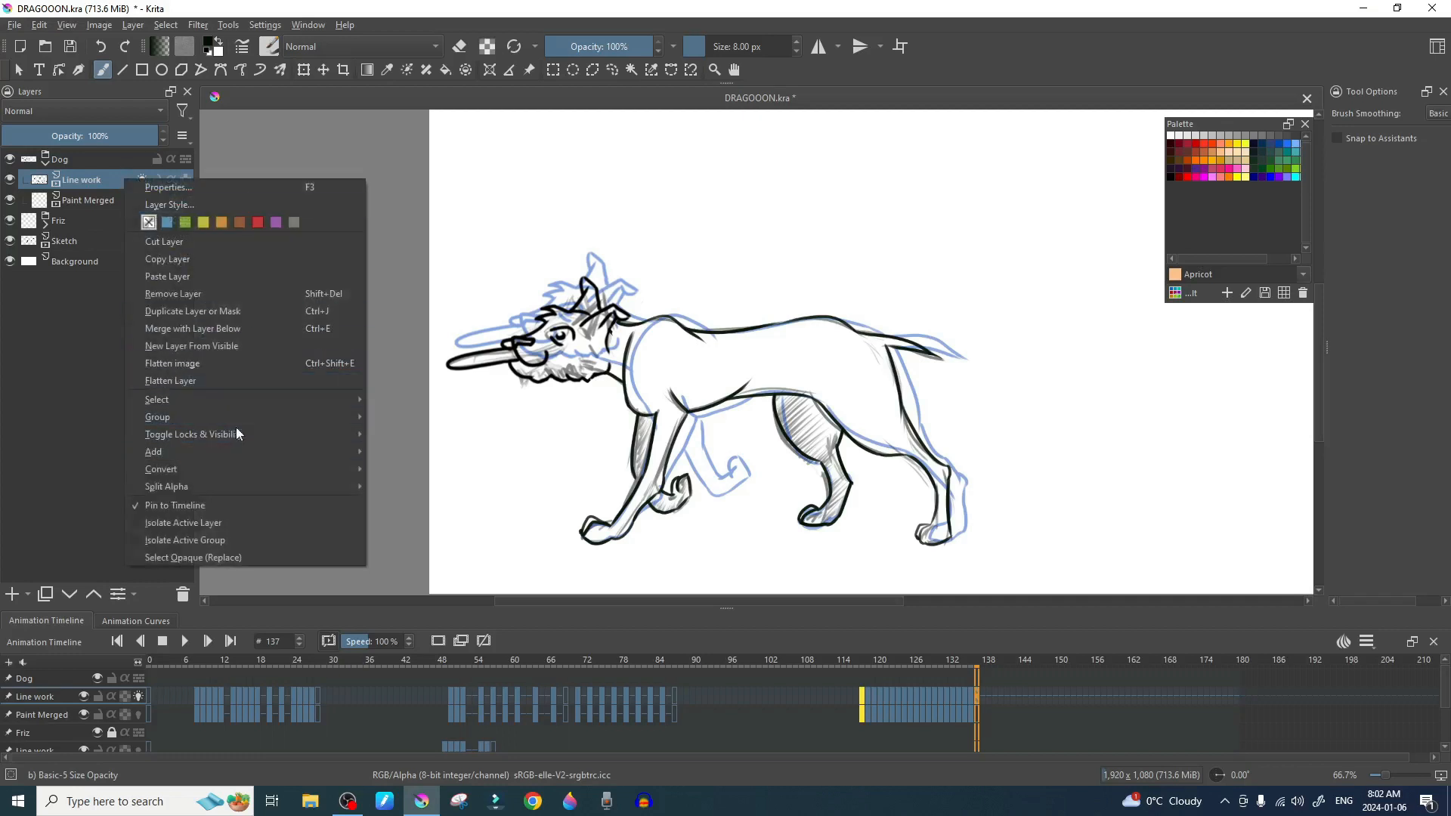
mouse_move(247, 472)
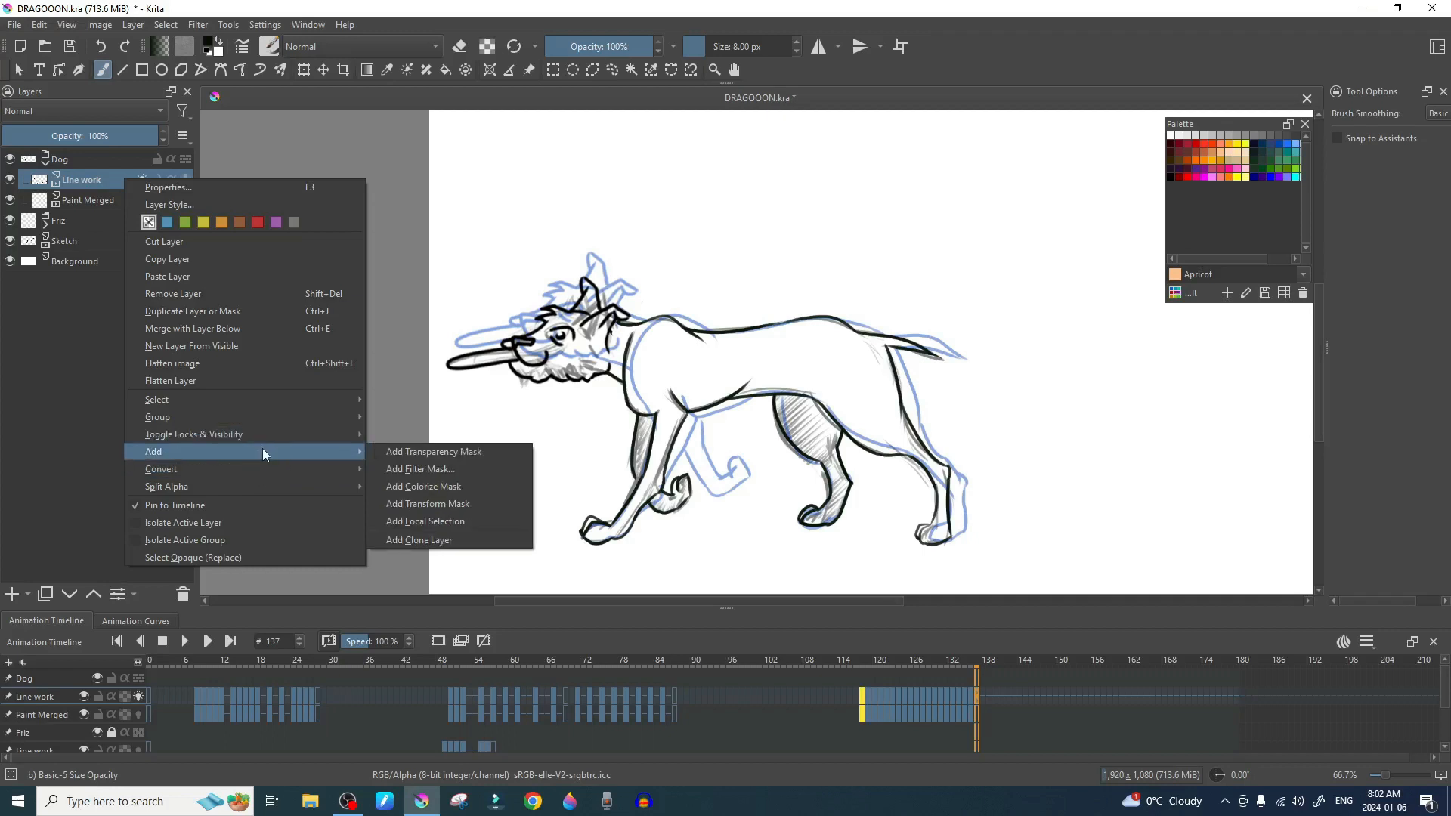
left_click(457, 490)
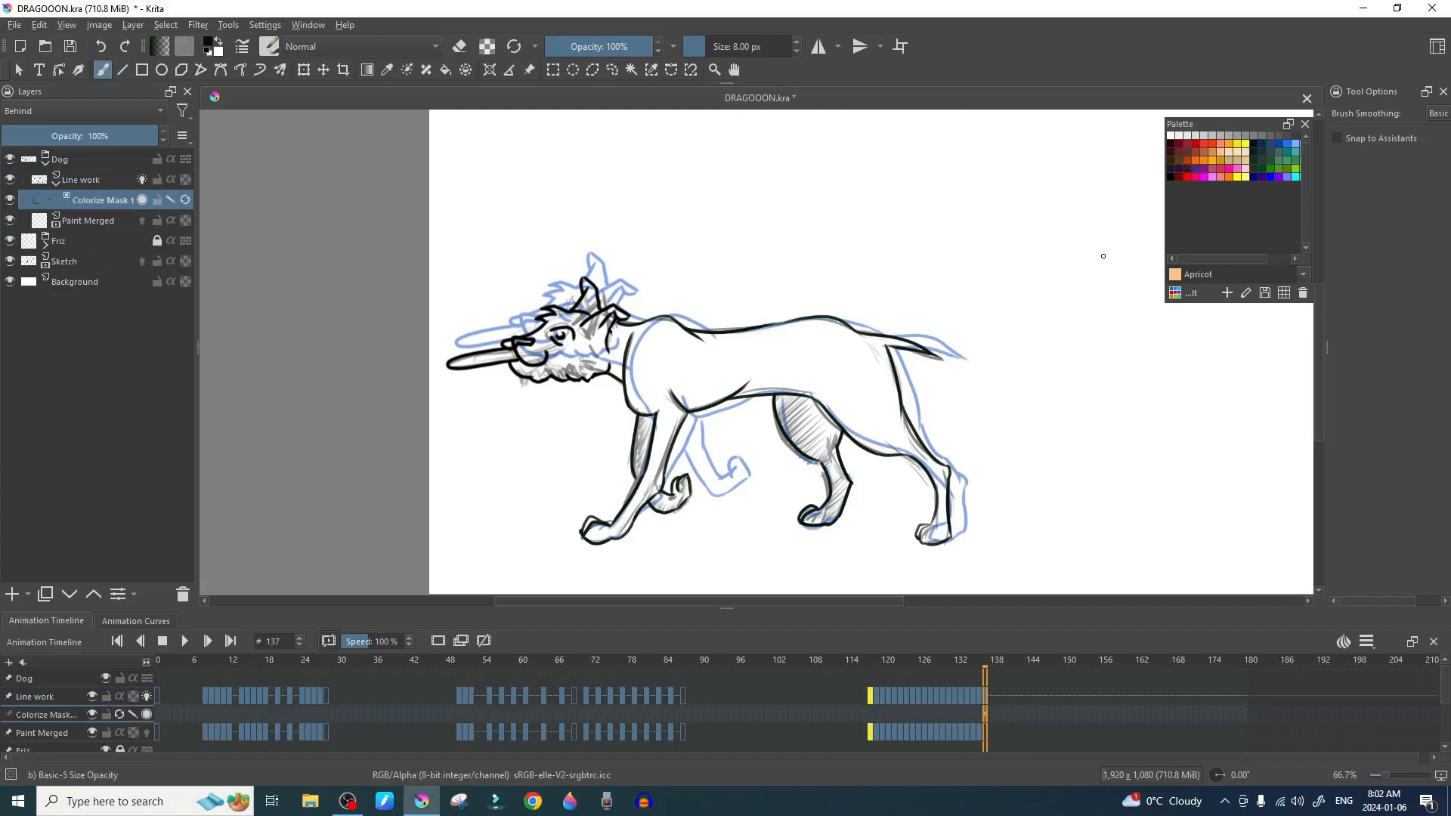
left_click(1184, 295)
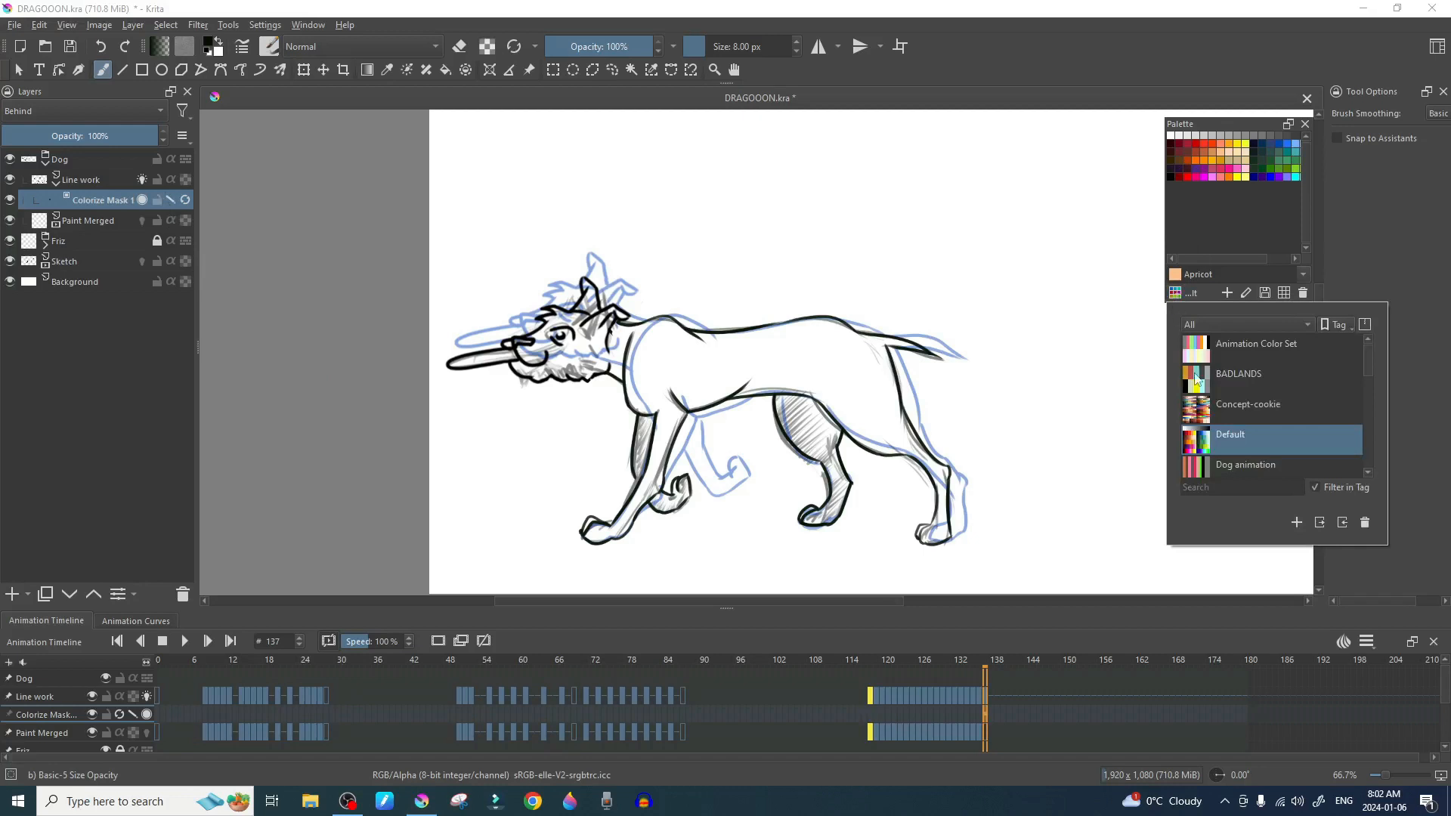
scroll(1366, 370, "down", 1)
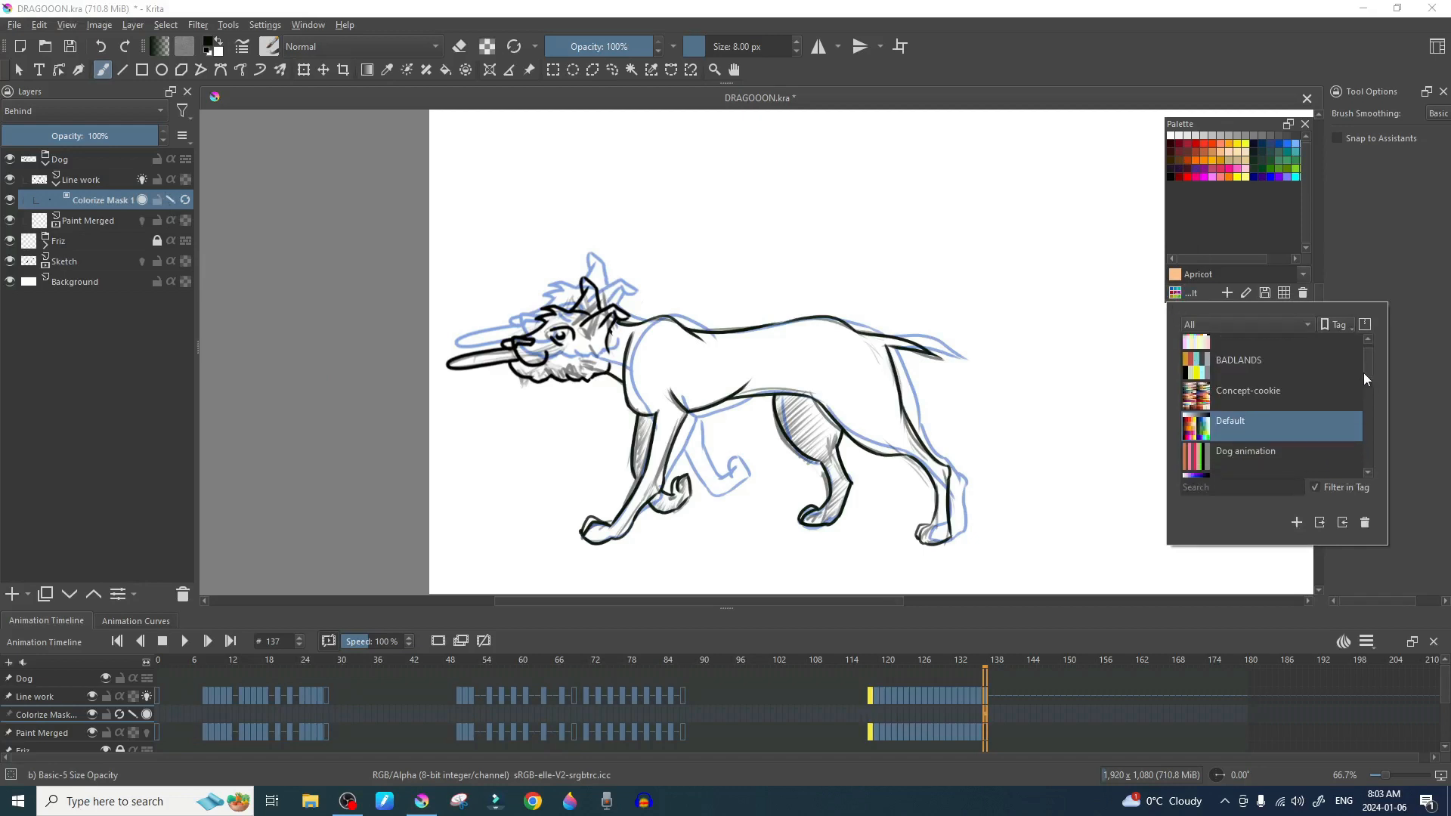
left_click(1262, 419)
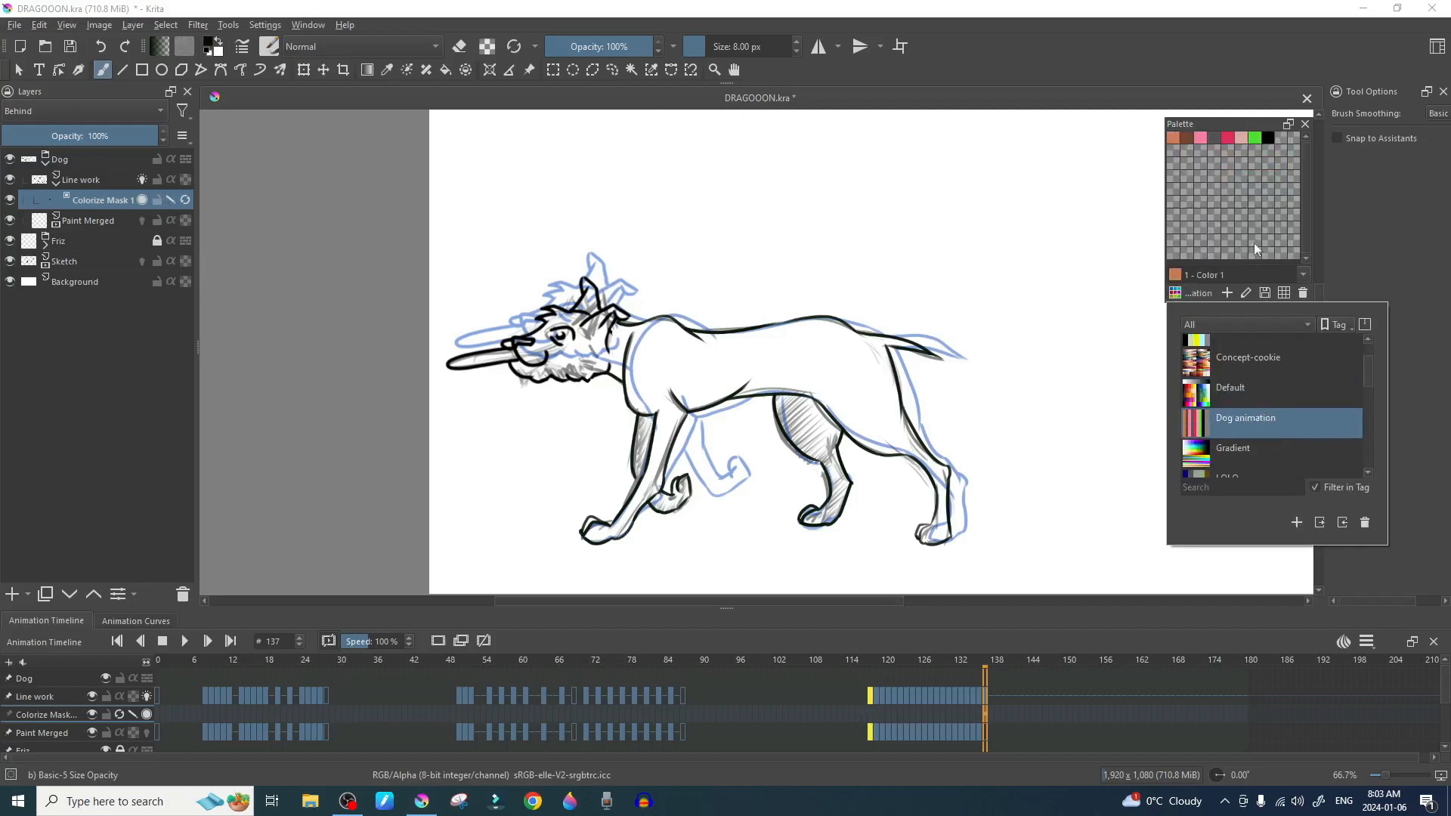
Step: Mark the dog's body, near hind paw and face with Color 1 key strokes on the colorize mask
left_click(1173, 137)
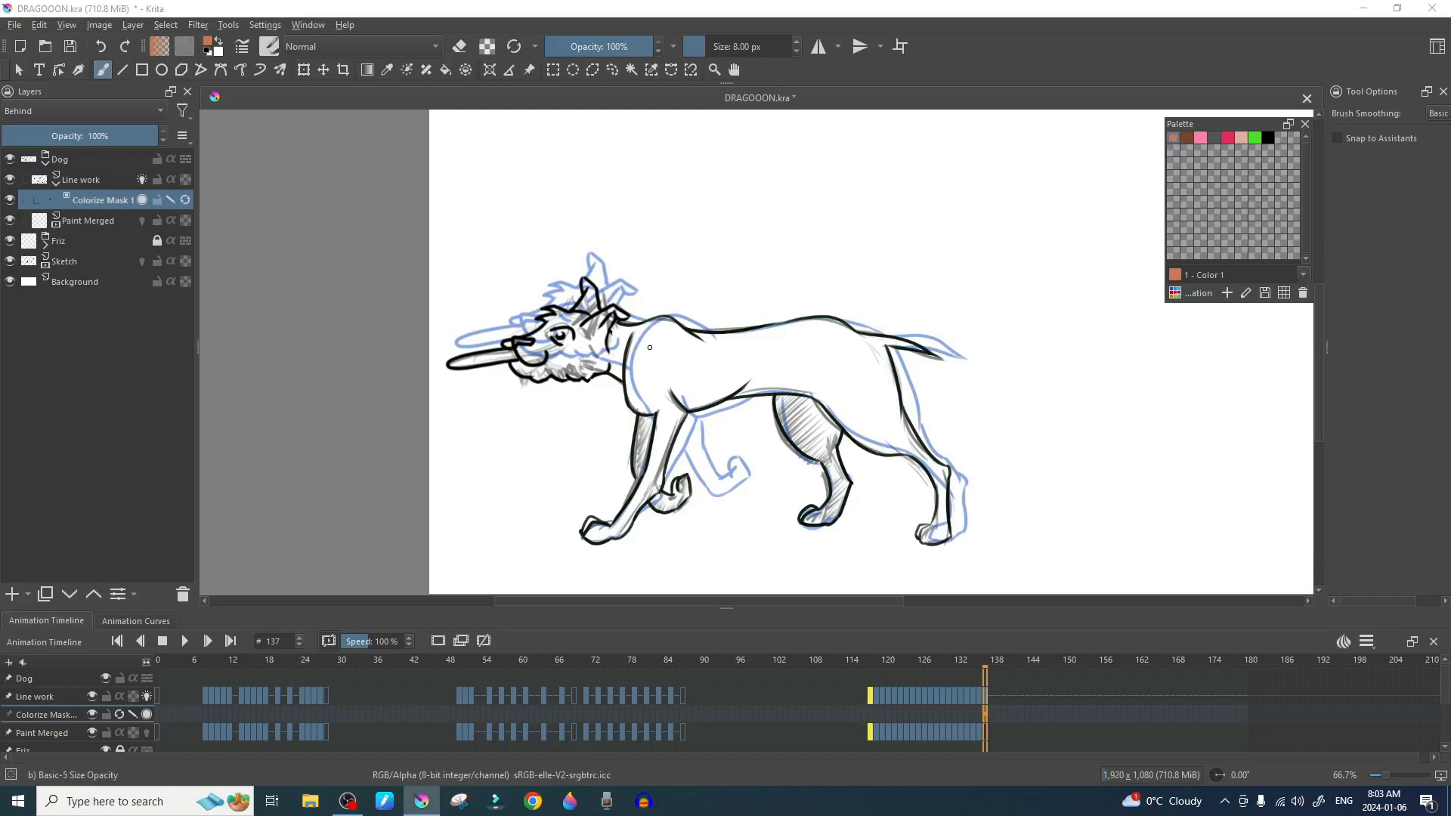
scroll(650, 348, "up", 1)
left_click_drag(668, 408, 656, 337)
mouse_move(656, 282)
left_mouse_down()
mouse_move(786, 269)
mouse_move(923, 286)
left_mouse_up()
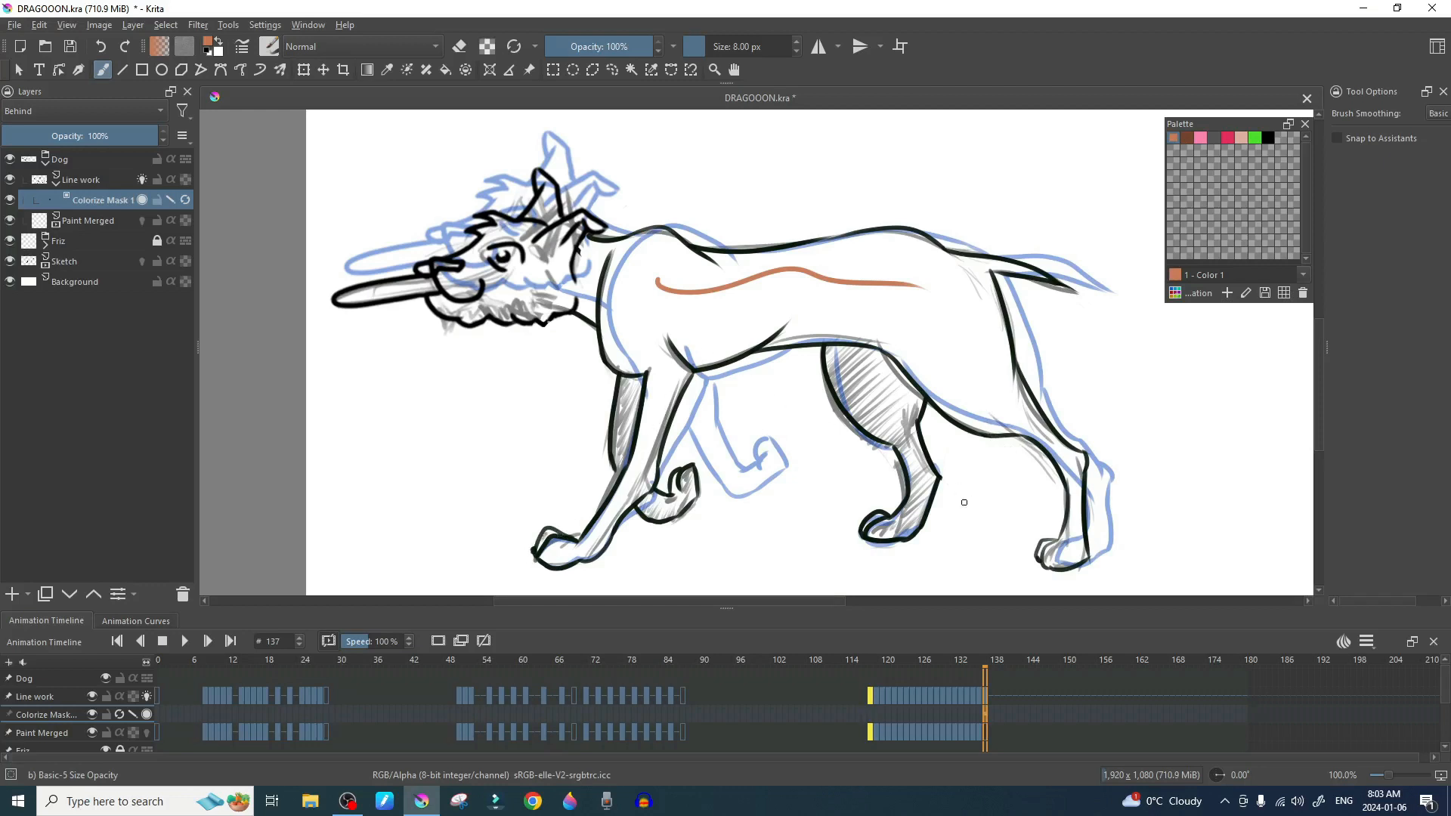
left_click(1042, 546)
left_click_drag(549, 259, 518, 289)
Step: Mark the far ear, far front leg and paw, and far hind leg with Color 2 key strokes
left_click(1186, 140)
left_click_drag(552, 196, 549, 211)
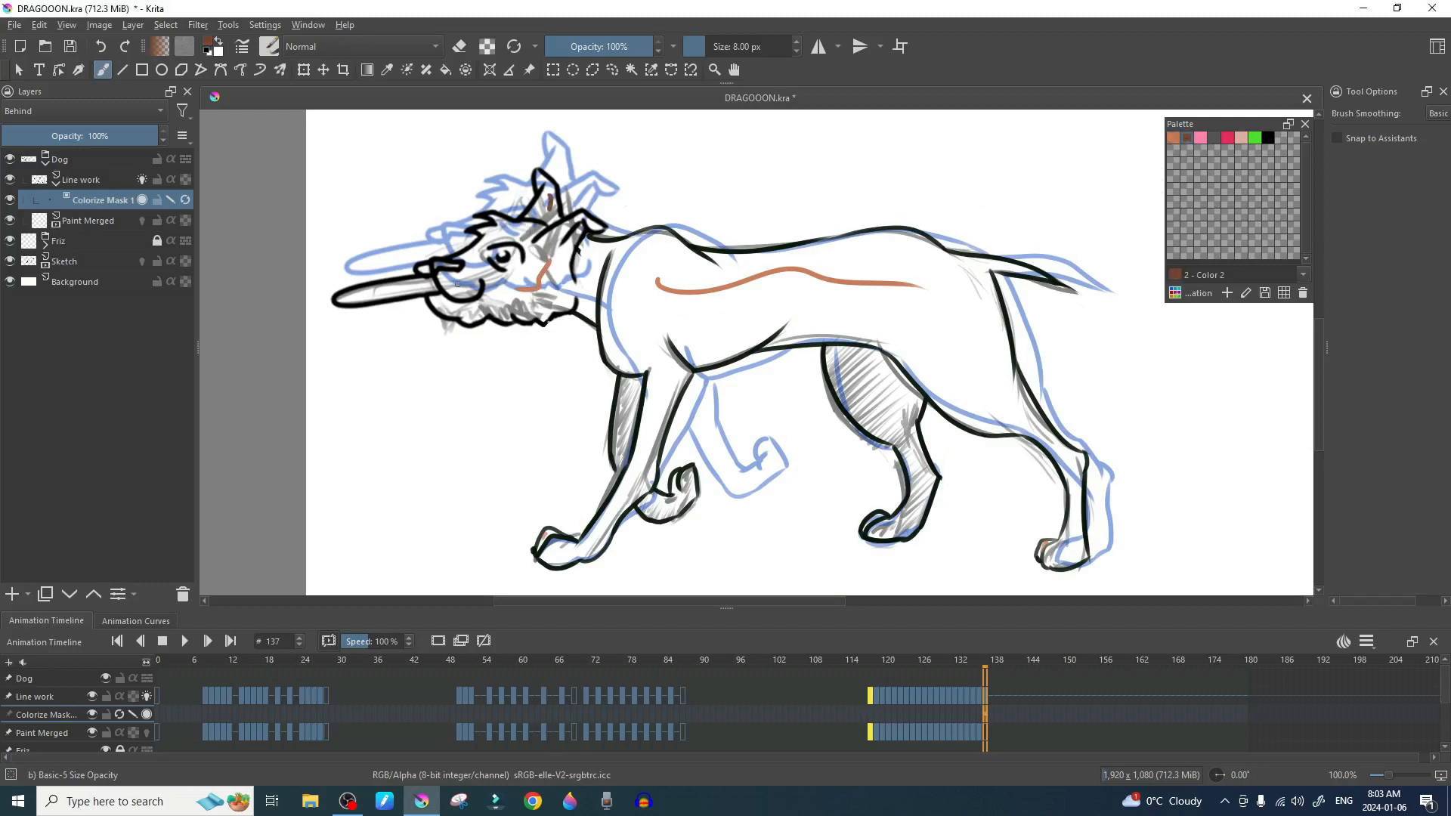
left_click_drag(628, 400, 620, 447)
left_click_drag(646, 505, 675, 509)
left_click_drag(871, 387, 912, 504)
Step: Pick black from the recent colours and make the Line work layer active
right_click(923, 386)
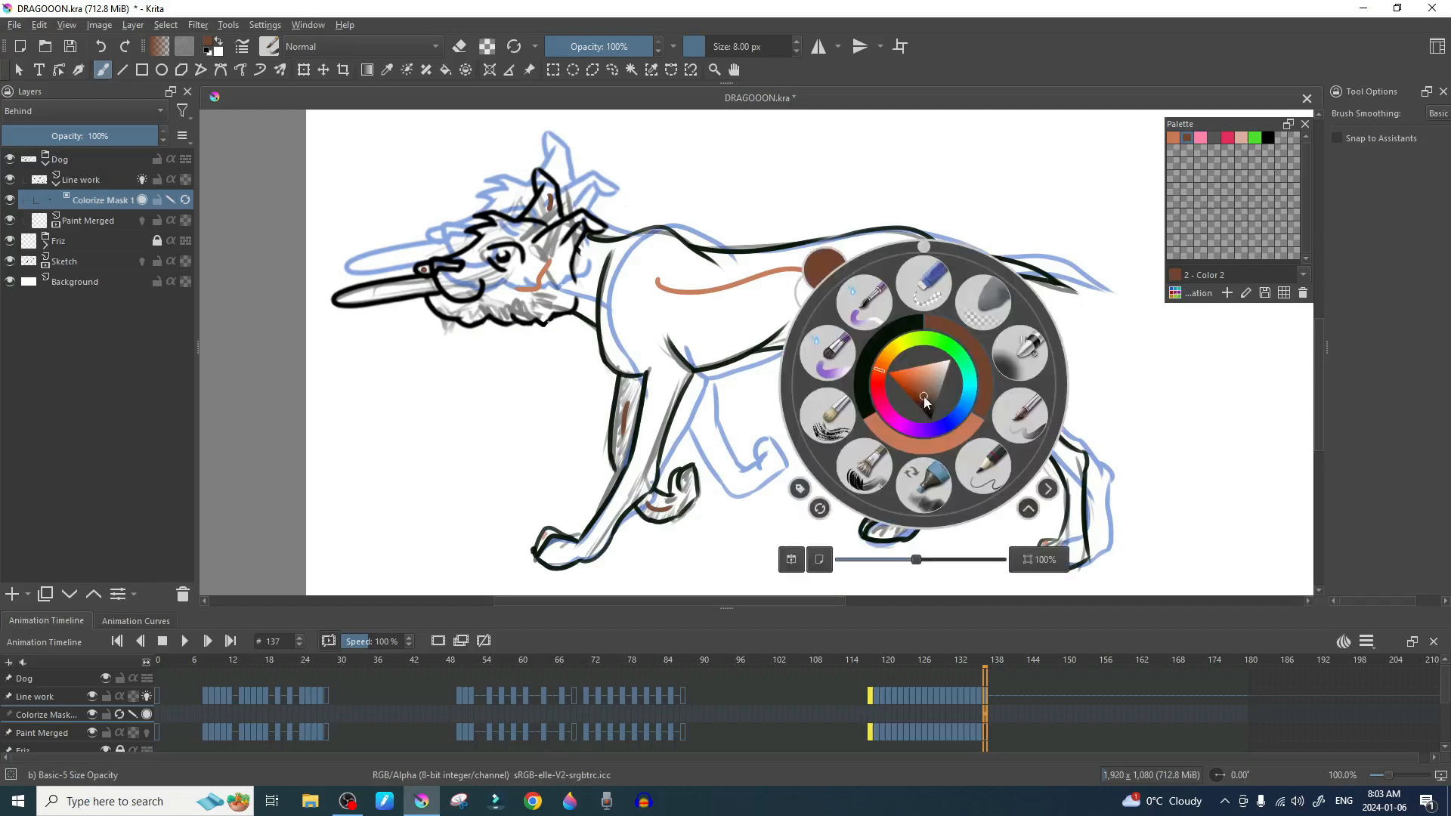
left_click(889, 372)
right_click(958, 409)
left_click(869, 396)
key("Page_Up")
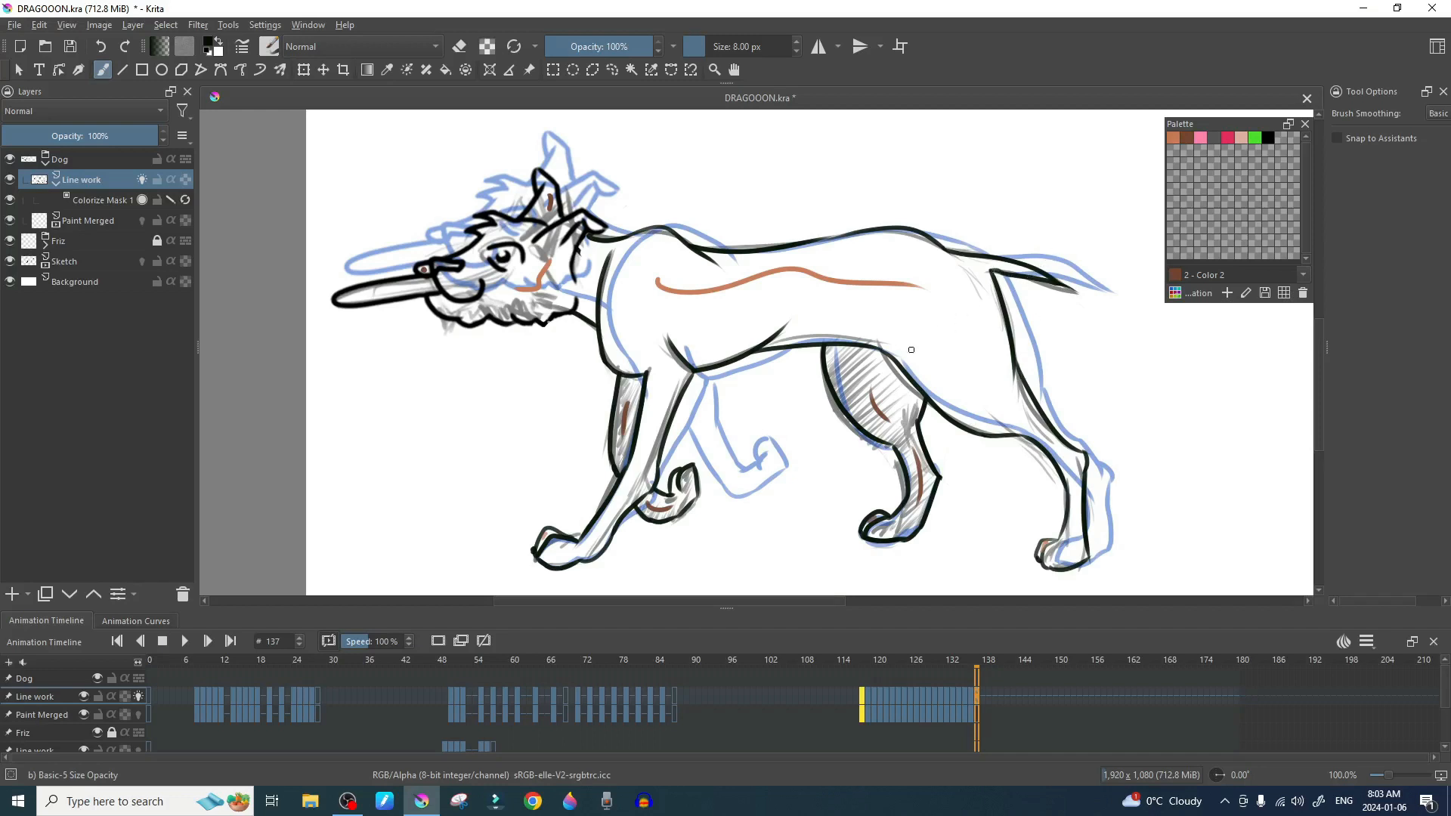
Step: Draw a red Color 5 stroke on the frisbee and a green Color 7 cross on the background above the dog
left_click(1228, 136)
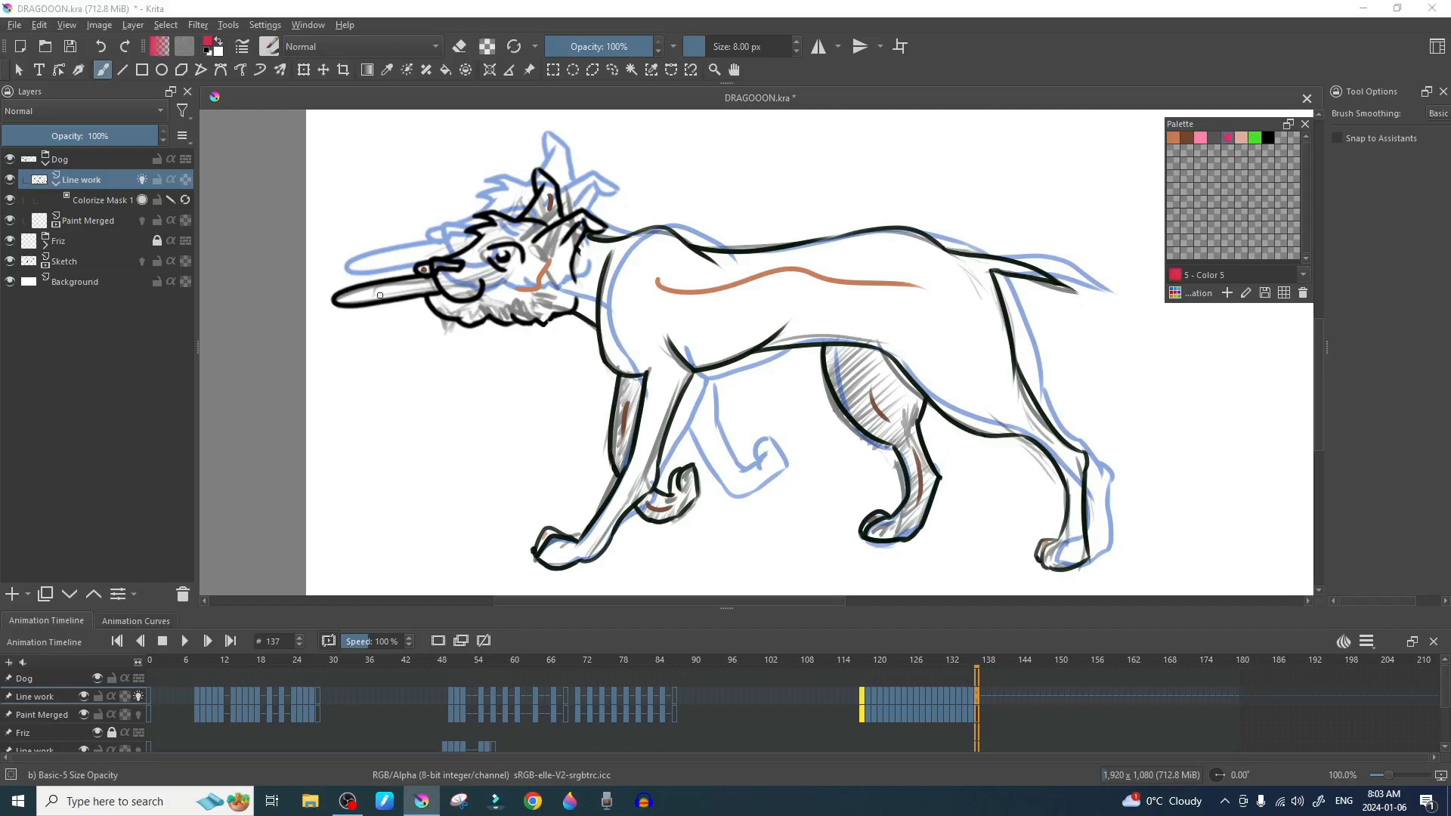
left_click_drag(359, 299, 456, 269)
left_click(1268, 137)
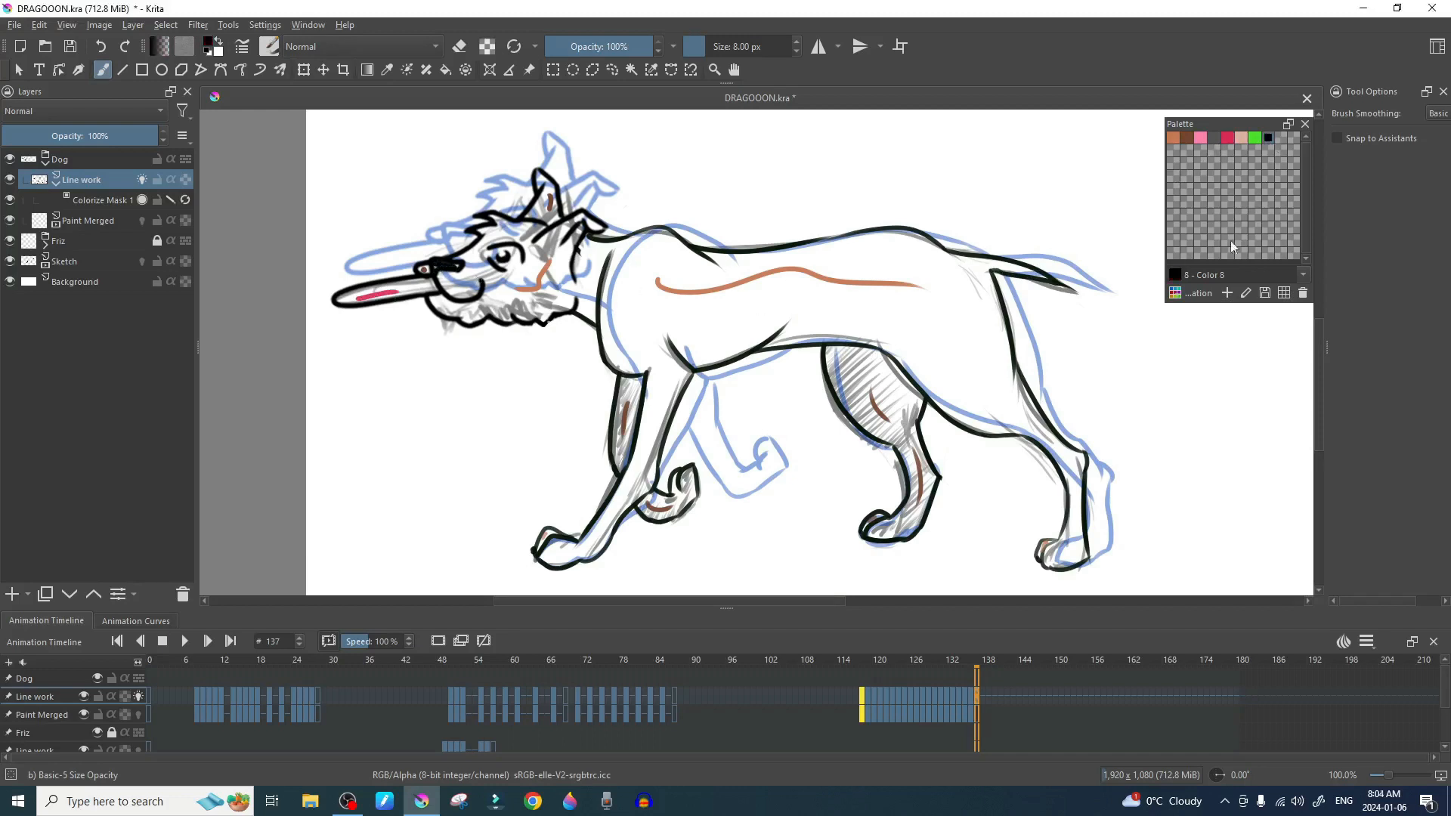
left_click(1254, 138)
left_click_drag(861, 155, 907, 188)
left_click_drag(900, 154, 859, 193)
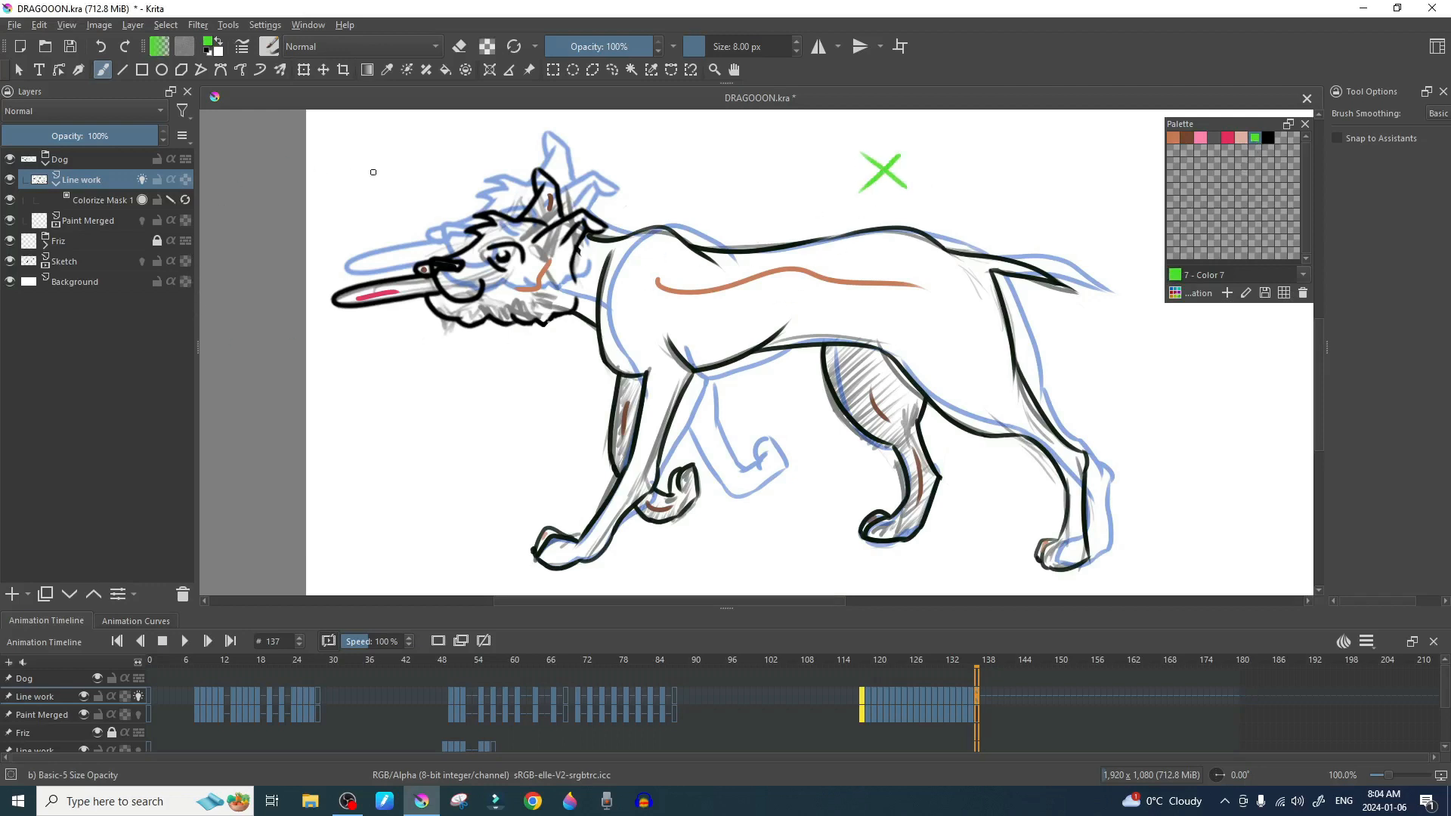
Step: Activate the Colorize Mask editing tool with its options uncovered, and update Colorize Mask 1
left_click(407, 70)
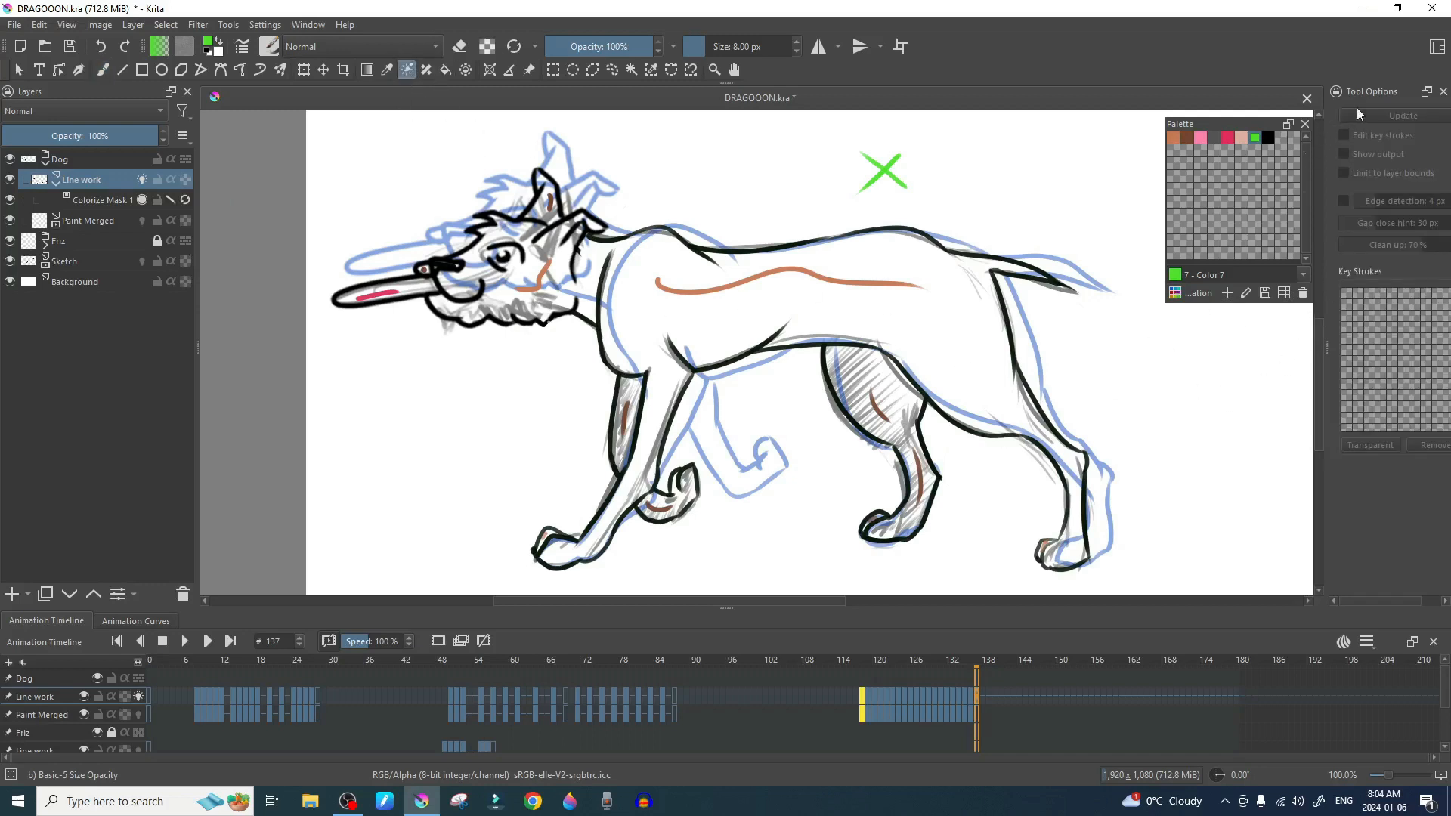
left_click_drag(1324, 119, 1292, 120)
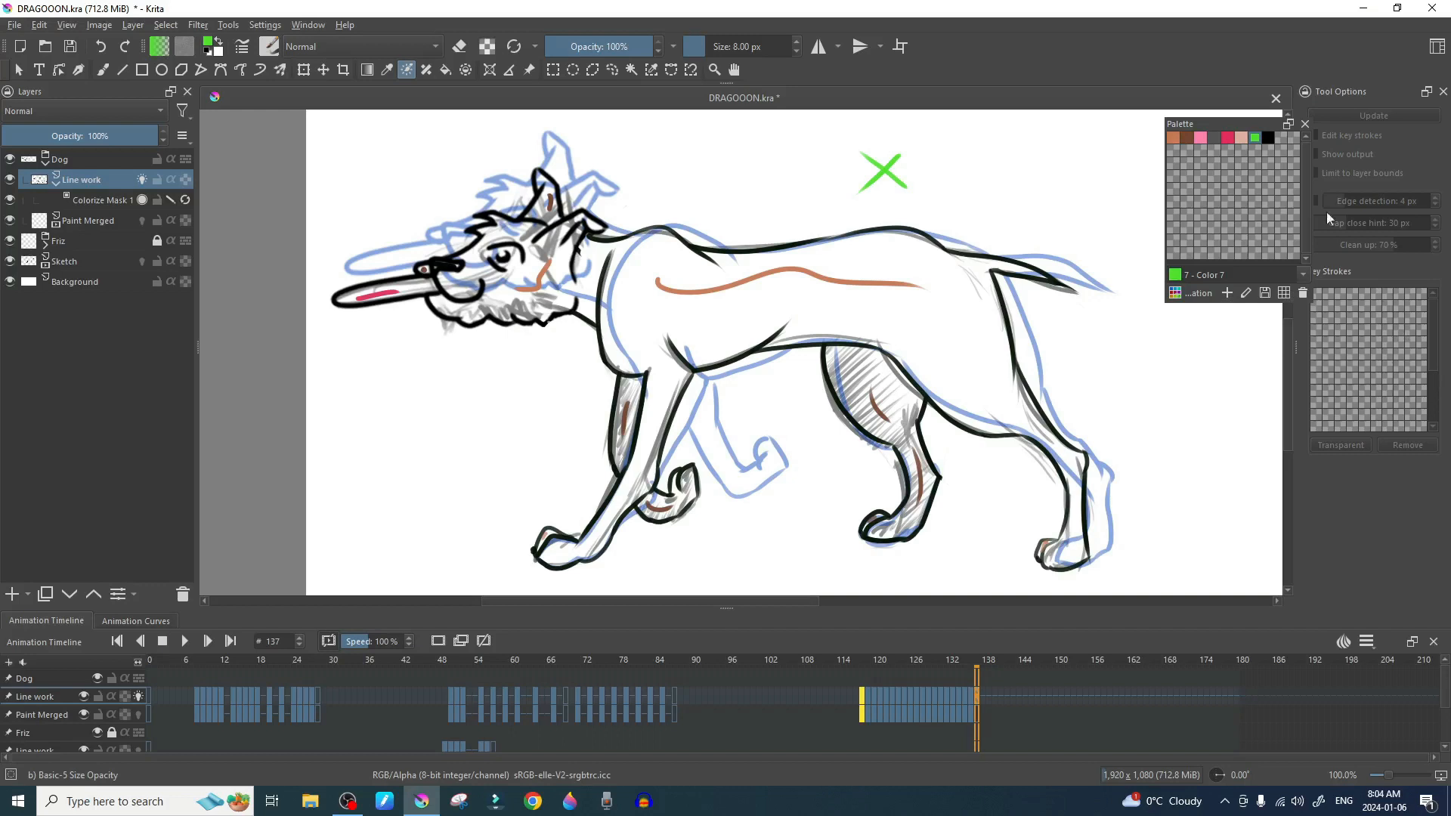
left_click_drag(1250, 121, 1200, 119)
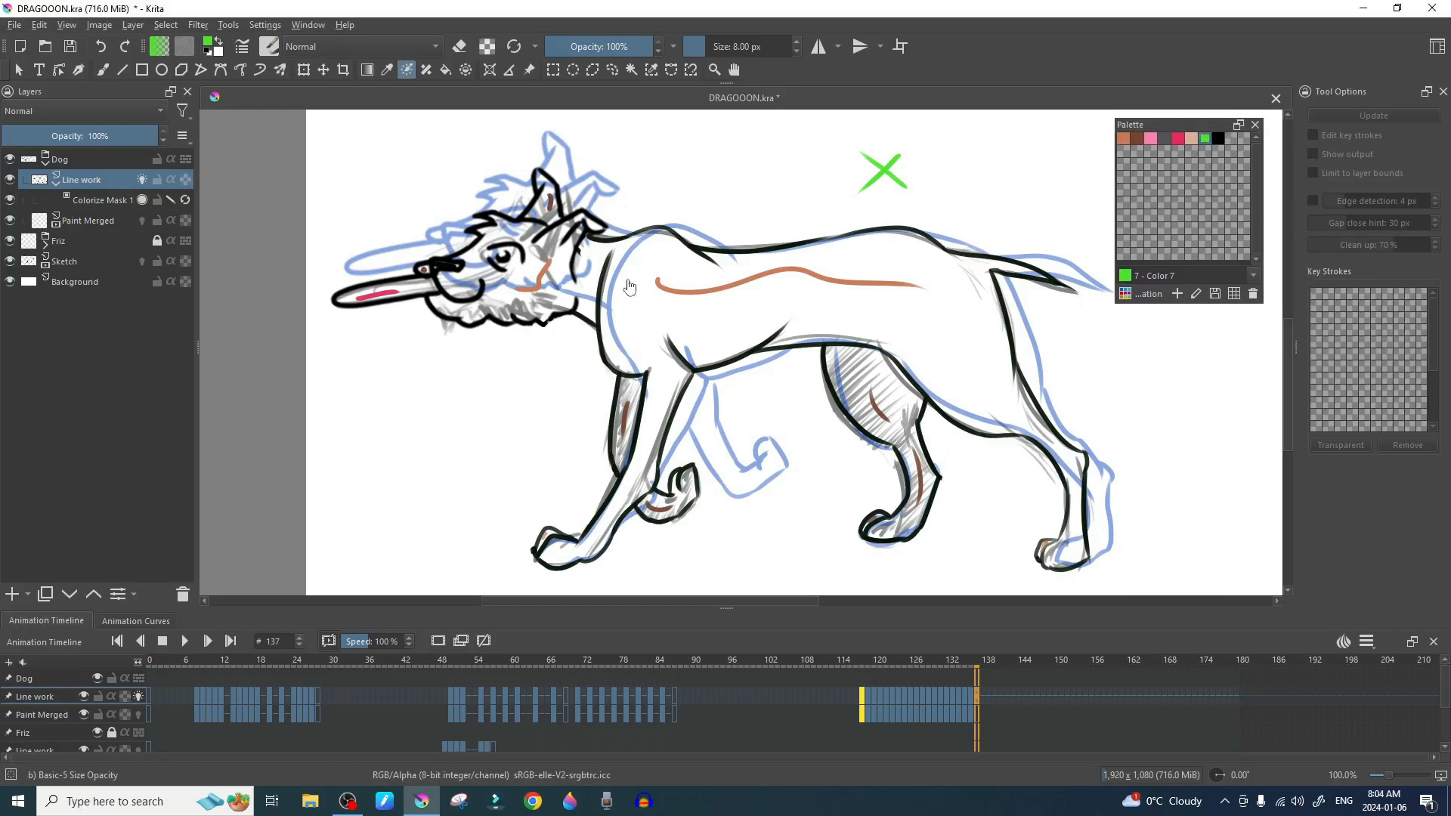
left_click(185, 200)
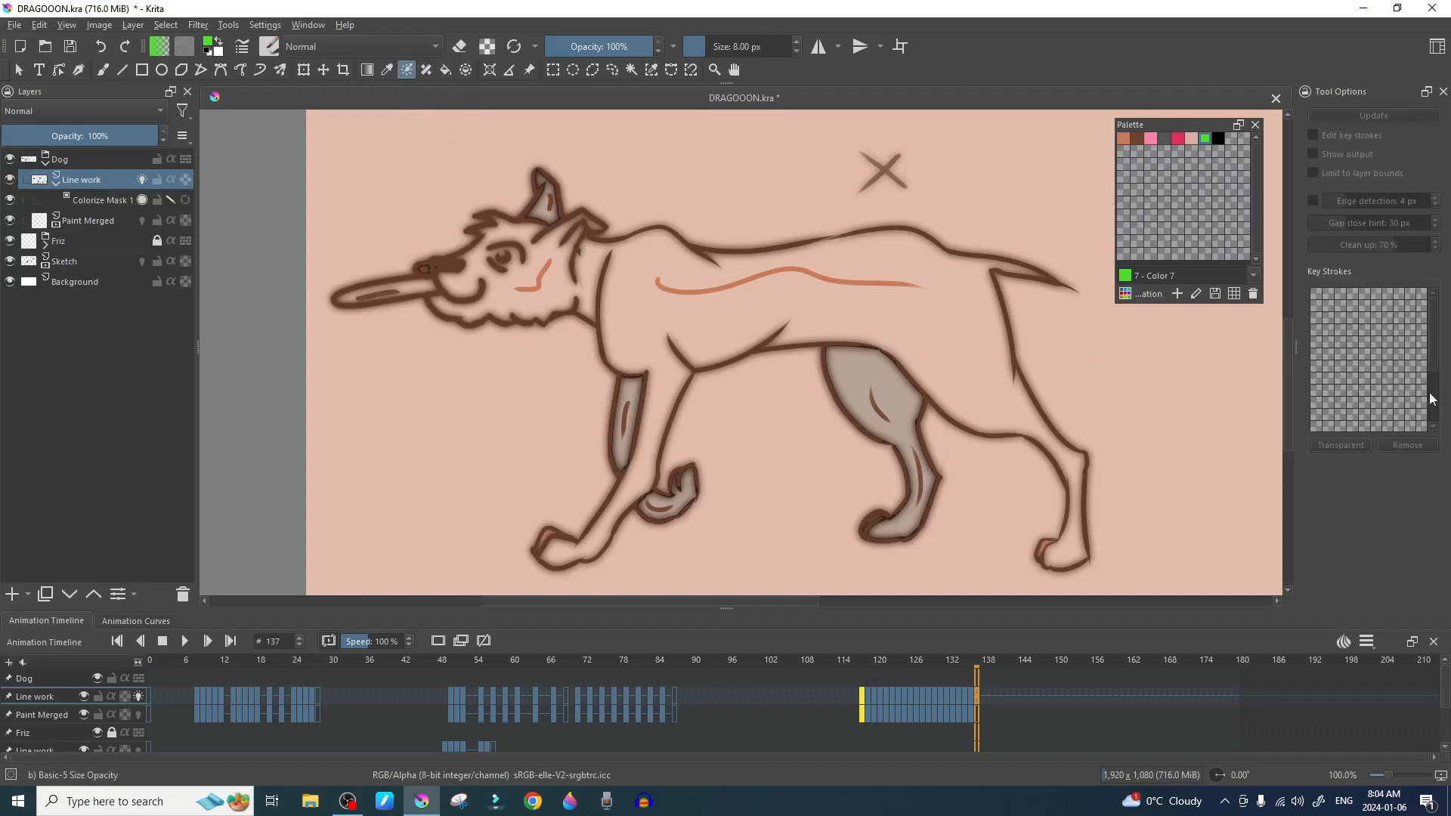
Step: Select Colorize Mask 1 and mark the background above the dog's back with a green Color 7 cross
left_click(984, 706)
left_click(113, 198)
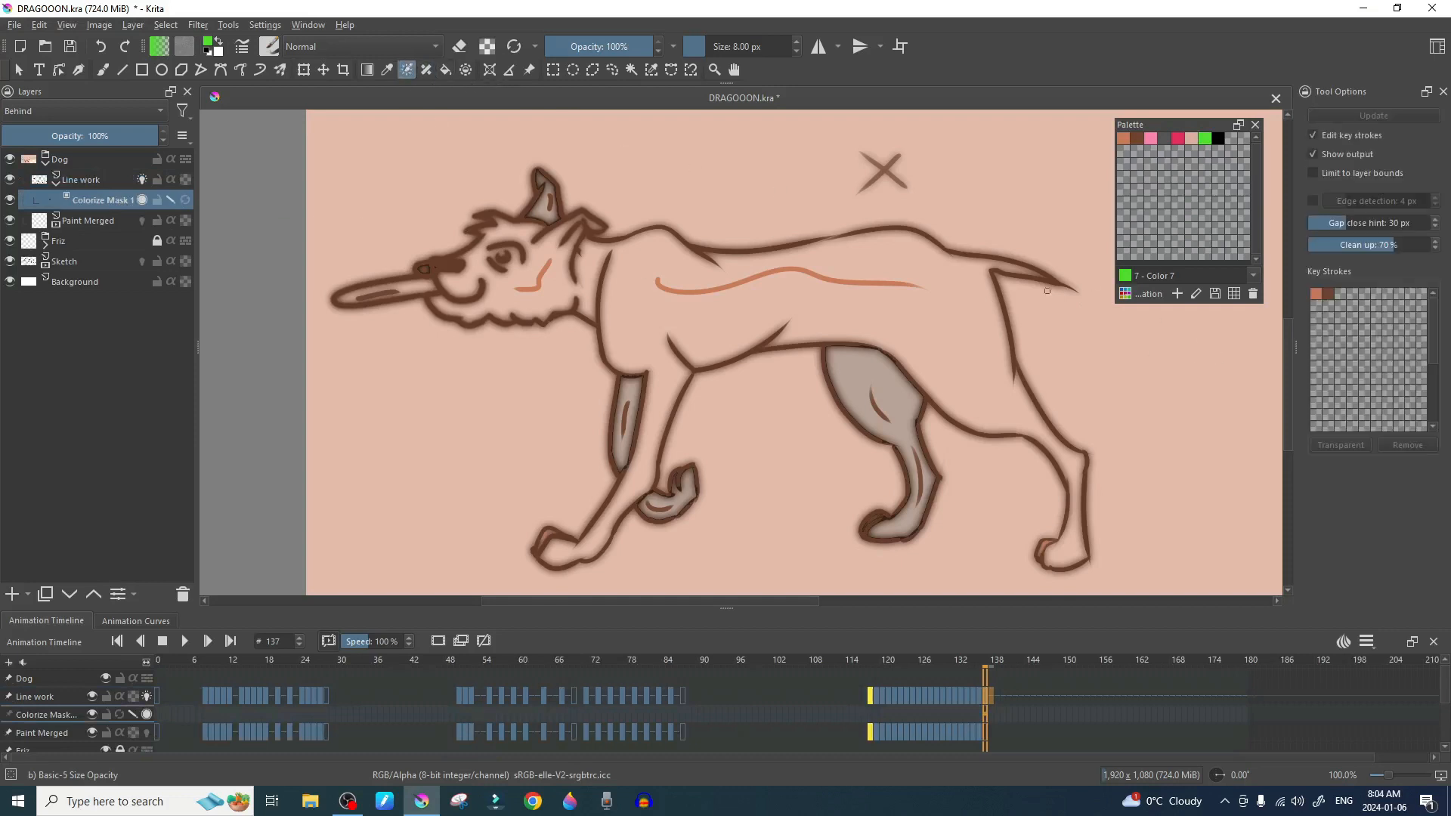
left_click(1204, 140)
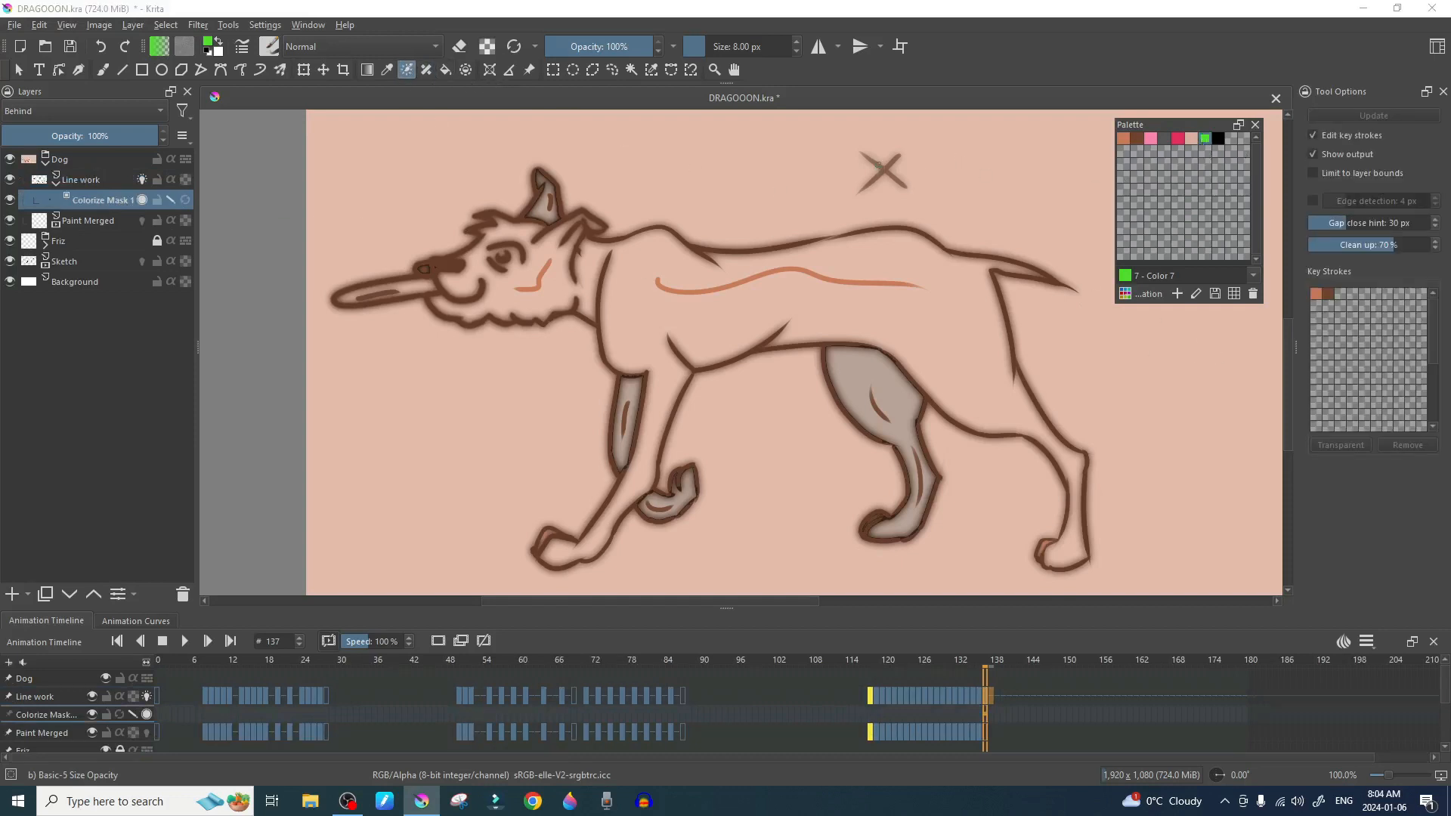
mouse_move(929, 159)
left_mouse_down()
mouse_move(969, 190)
mouse_move(934, 196)
left_mouse_up()
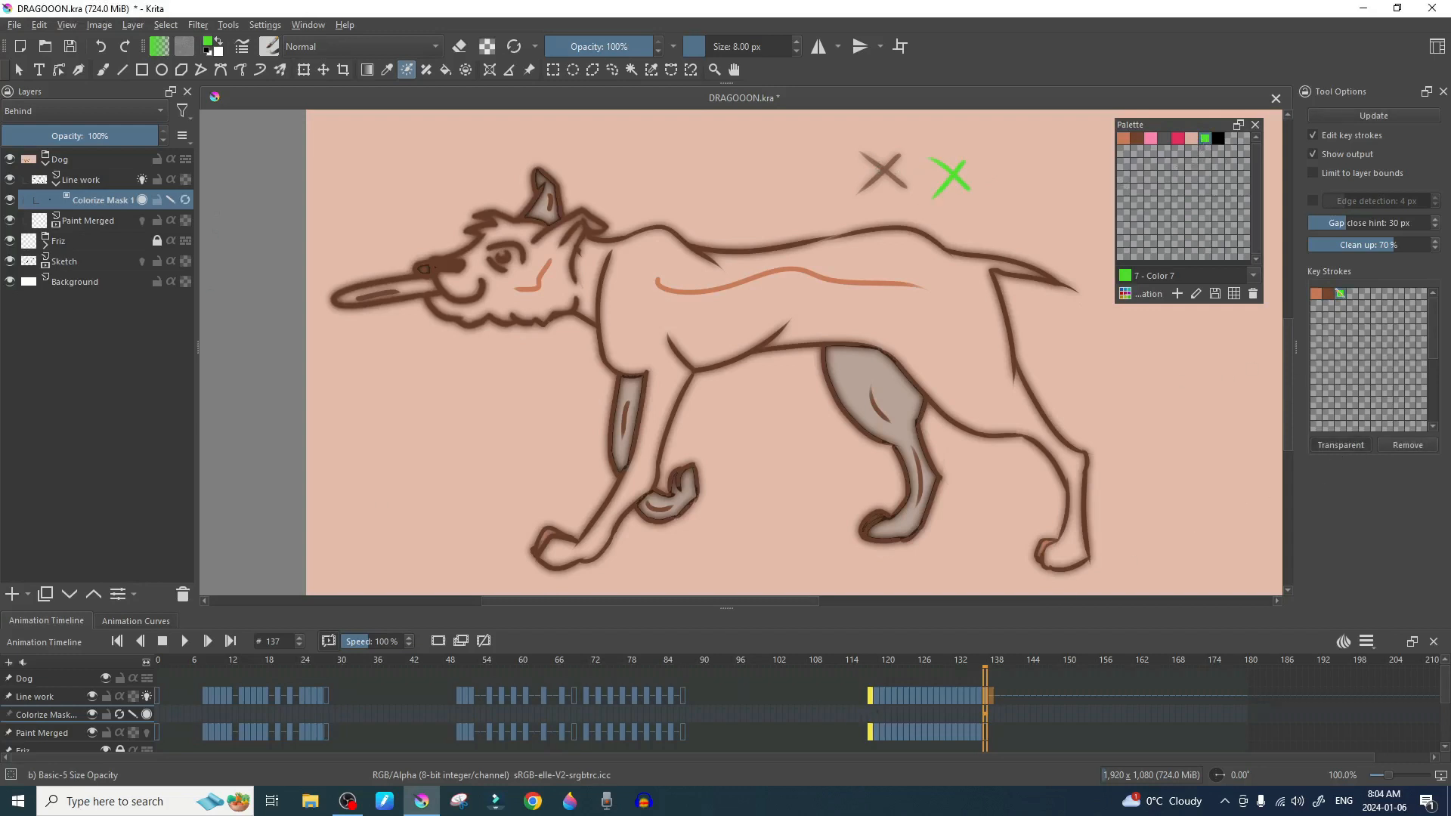
Step: Update Colorize Mask 1 and hide its key strokes to inspect the coloured dog
left_click(190, 200)
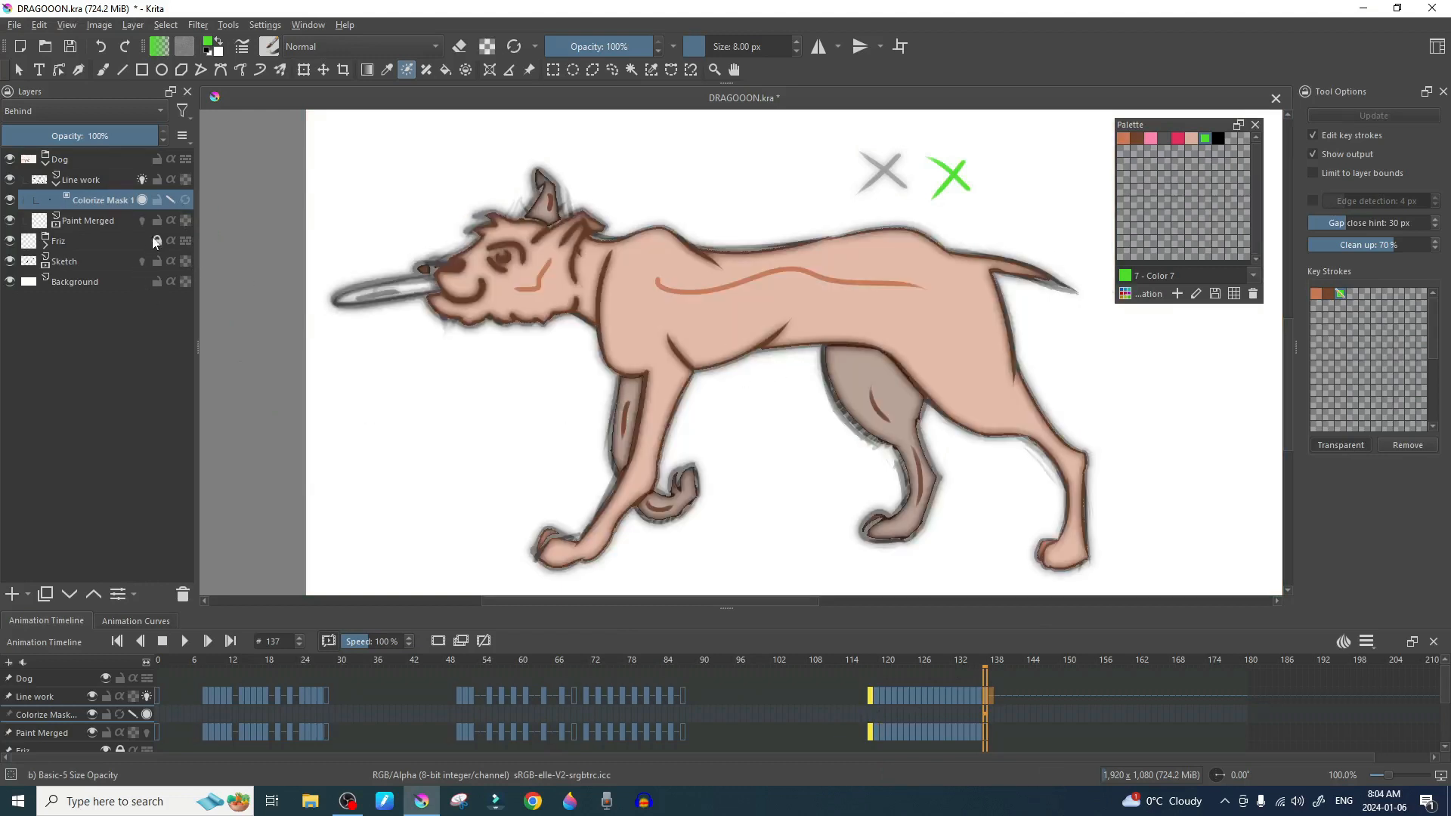
left_click(170, 200)
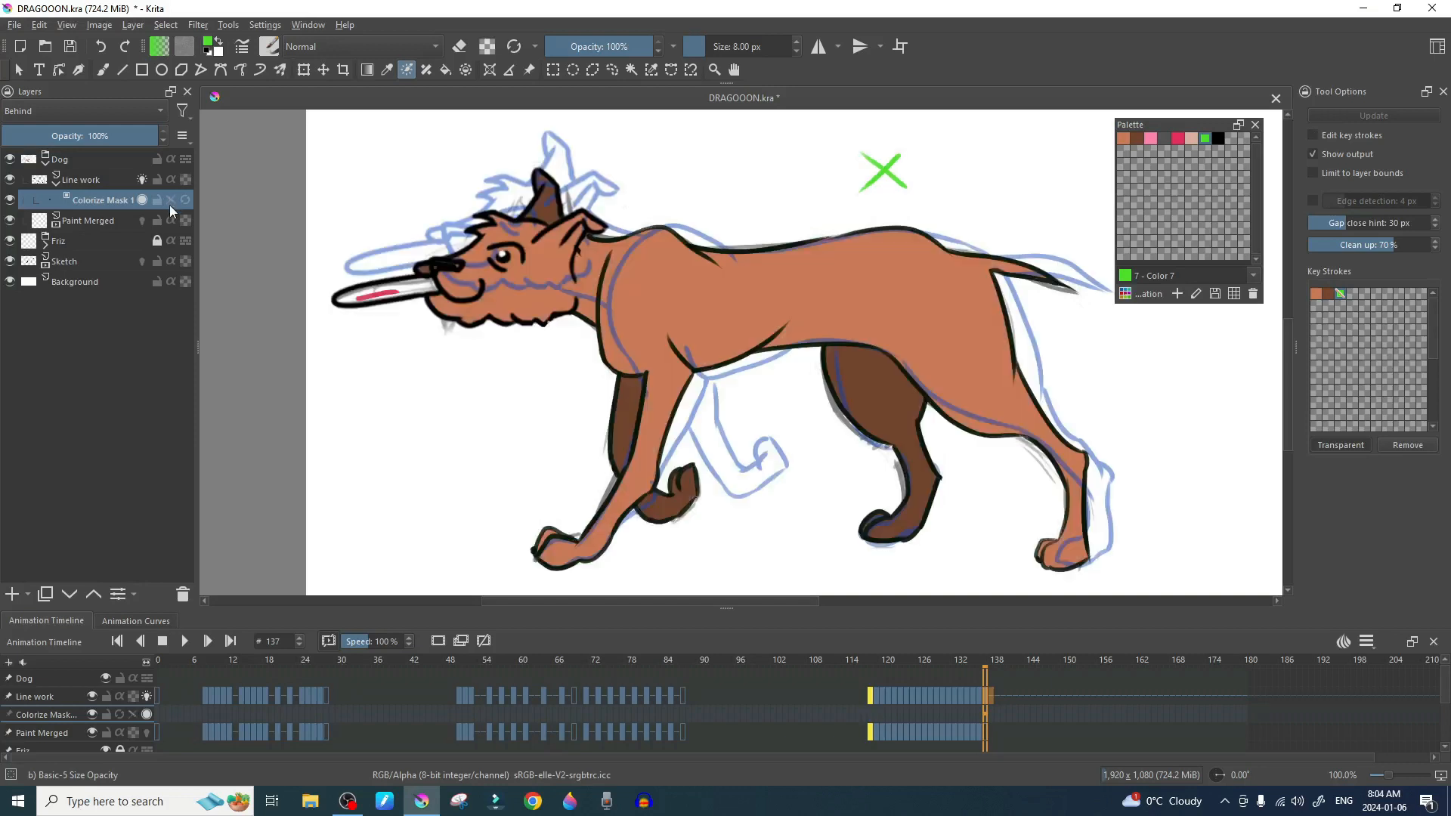
scroll(648, 347, "down", 1)
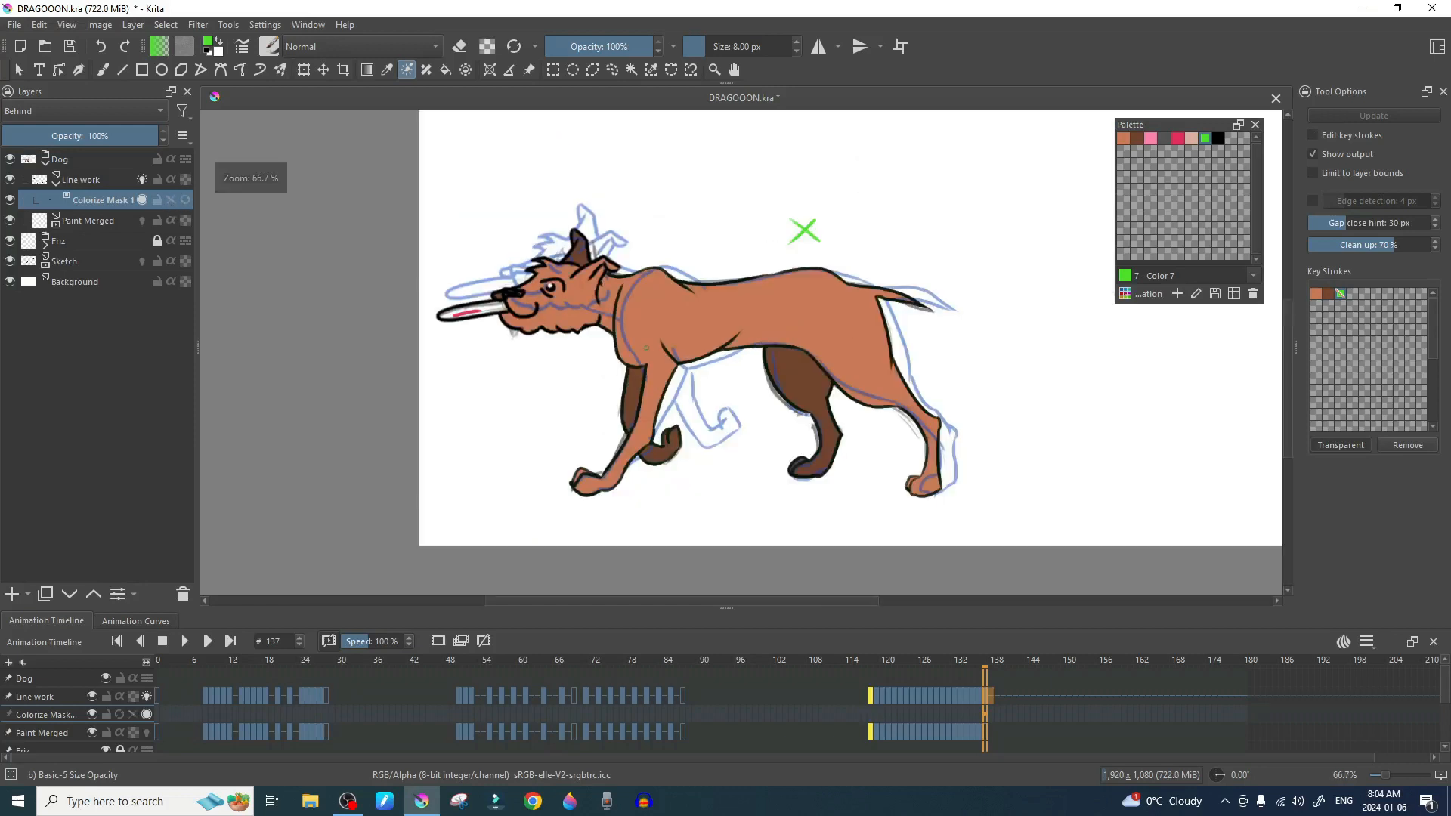
scroll(657, 347, "up", 1)
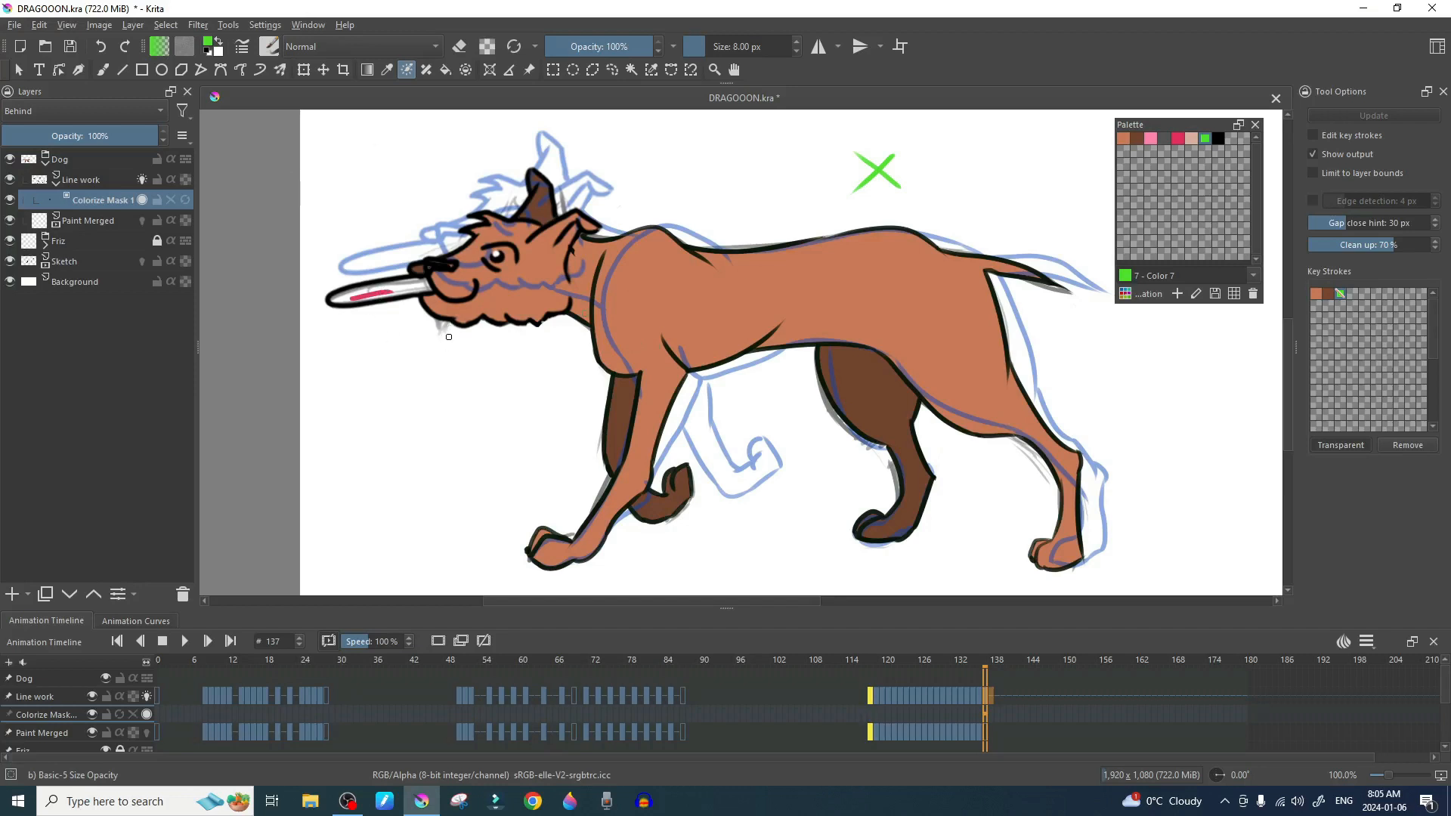
Step: Set up the Freehand Brush with the Airbrush Soft preset at 18.77 px in eraser mode
key("ctrl+t")
key("b")
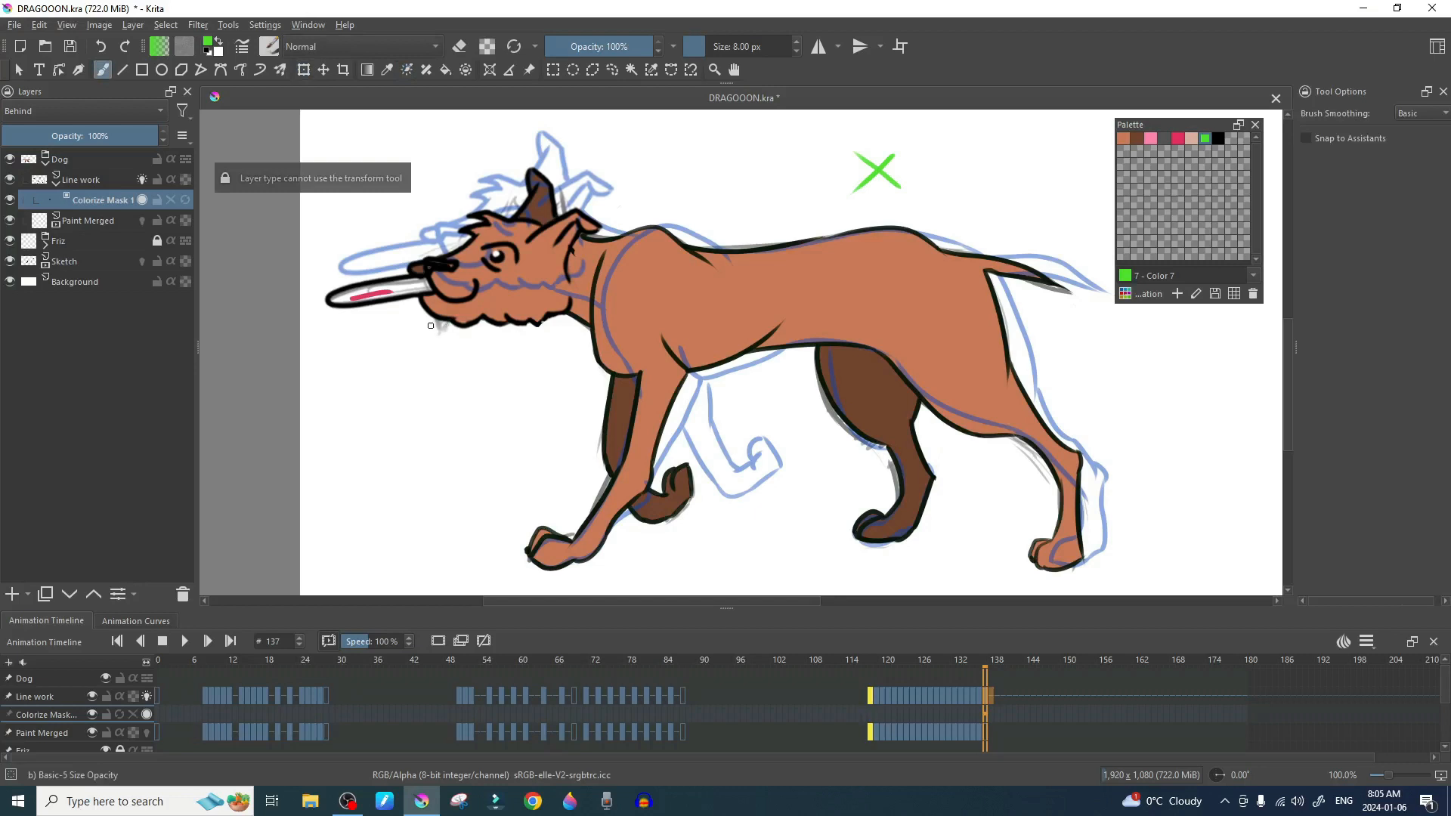
right_click(434, 325)
left_click(532, 296)
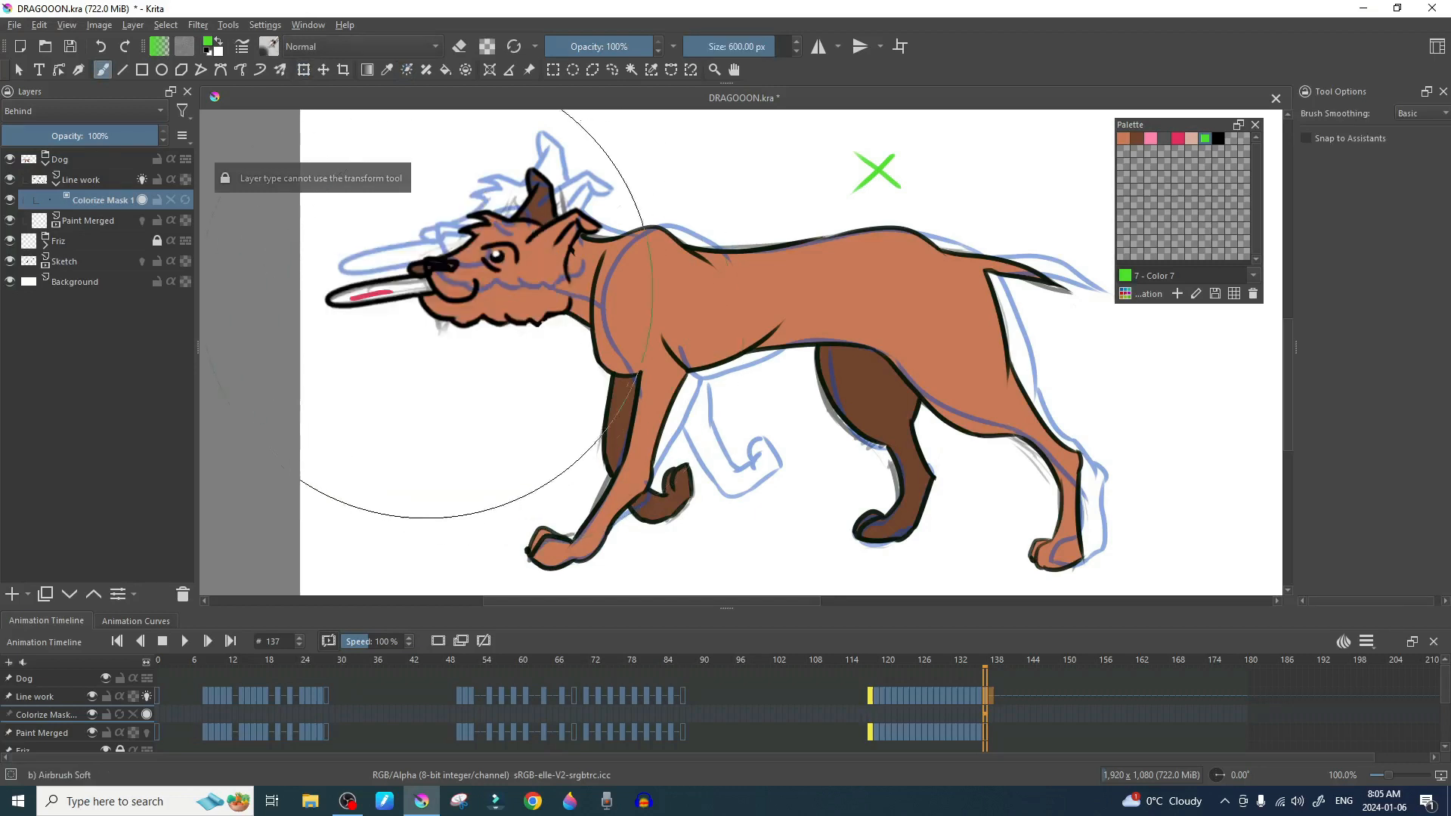
left_click_drag(741, 43, 701, 47)
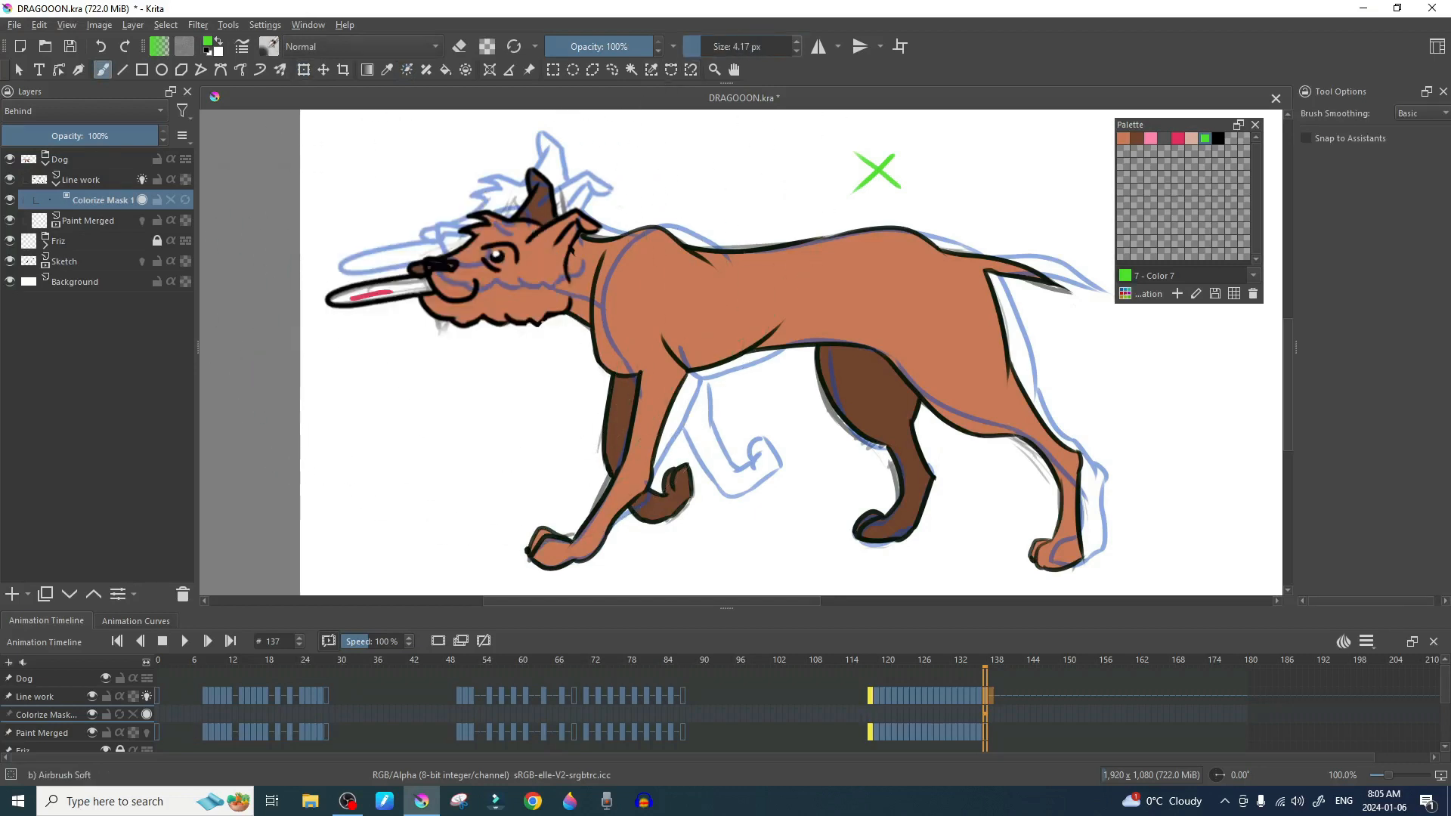
left_click(706, 47)
left_click(463, 46)
Step: Erase the stray red frisbee stroke and the green background cross from the Line work layer
left_click_drag(391, 295, 383, 292)
left_click(89, 180)
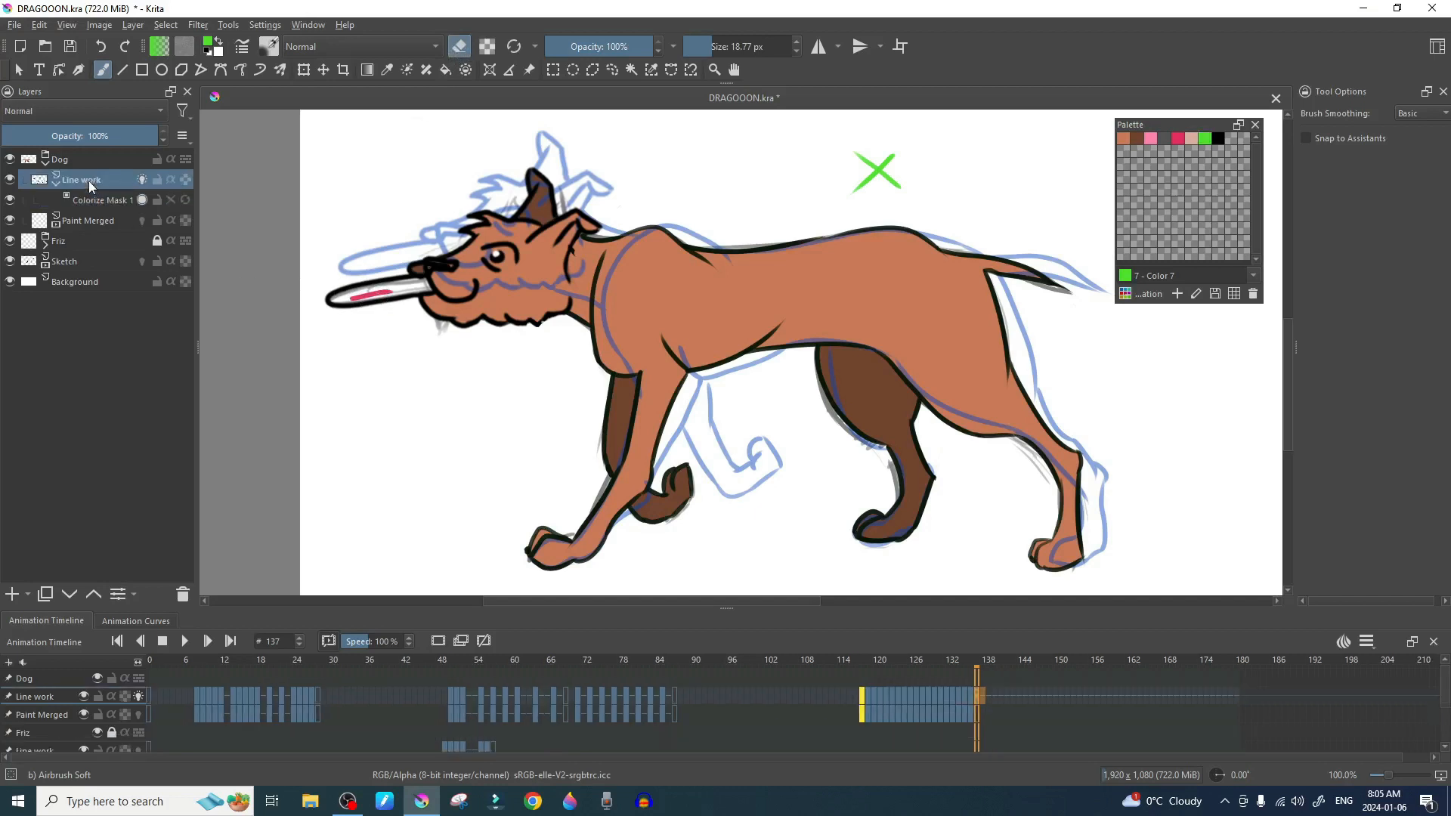
mouse_move(380, 304)
left_mouse_down()
mouse_move(395, 295)
mouse_move(363, 295)
left_mouse_up()
mouse_move(887, 168)
left_mouse_down()
mouse_move(864, 183)
mouse_move(879, 163)
mouse_move(875, 184)
mouse_move(855, 149)
mouse_move(871, 148)
left_mouse_up()
key("ctrl+z")
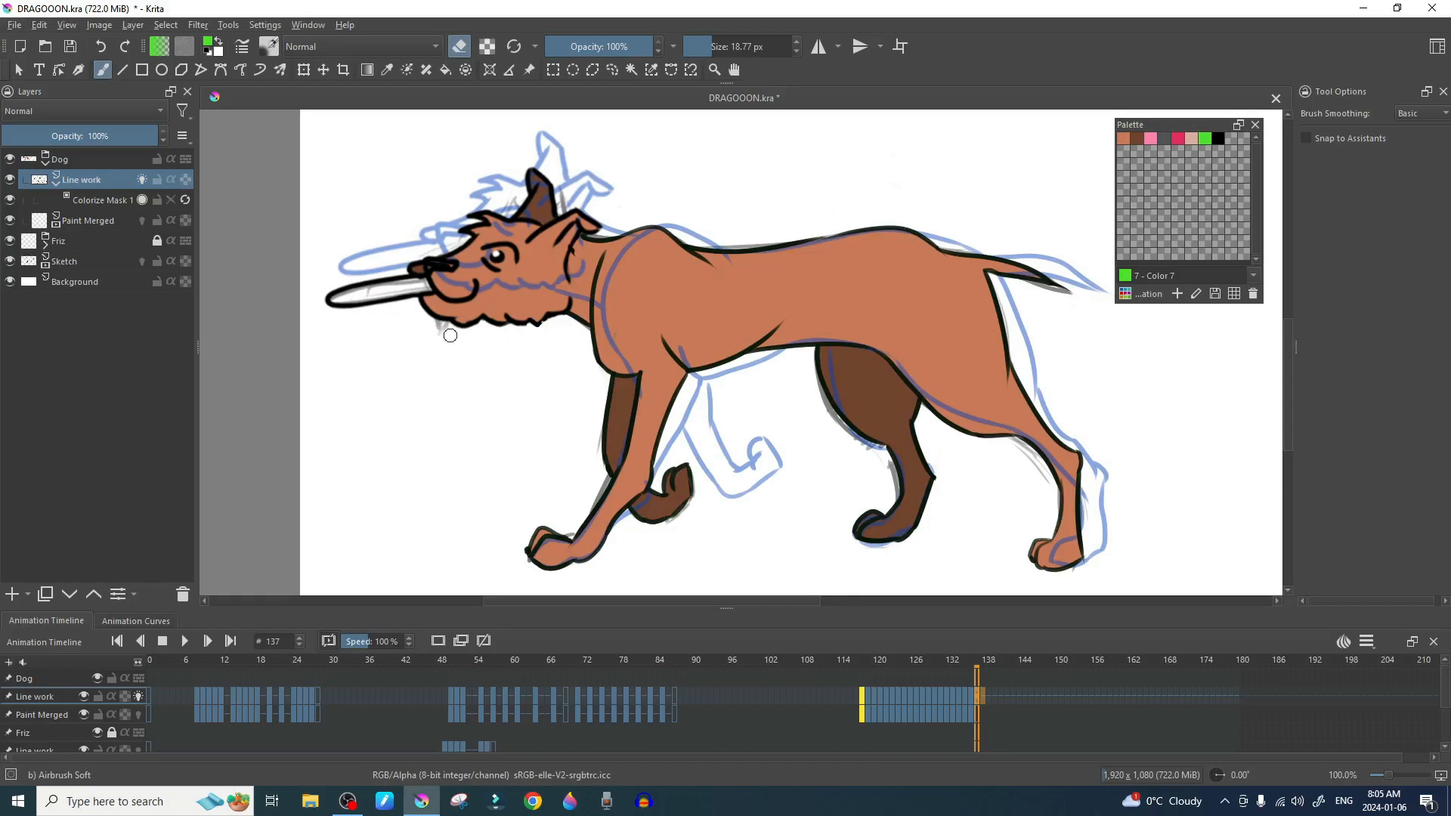
Step: Prepare to paint on Colorize Mask 1 with red Color 5 and the Basic-5 Size Opacity brush, erasing turned off
left_click(1174, 141)
key("e")
left_click(95, 200)
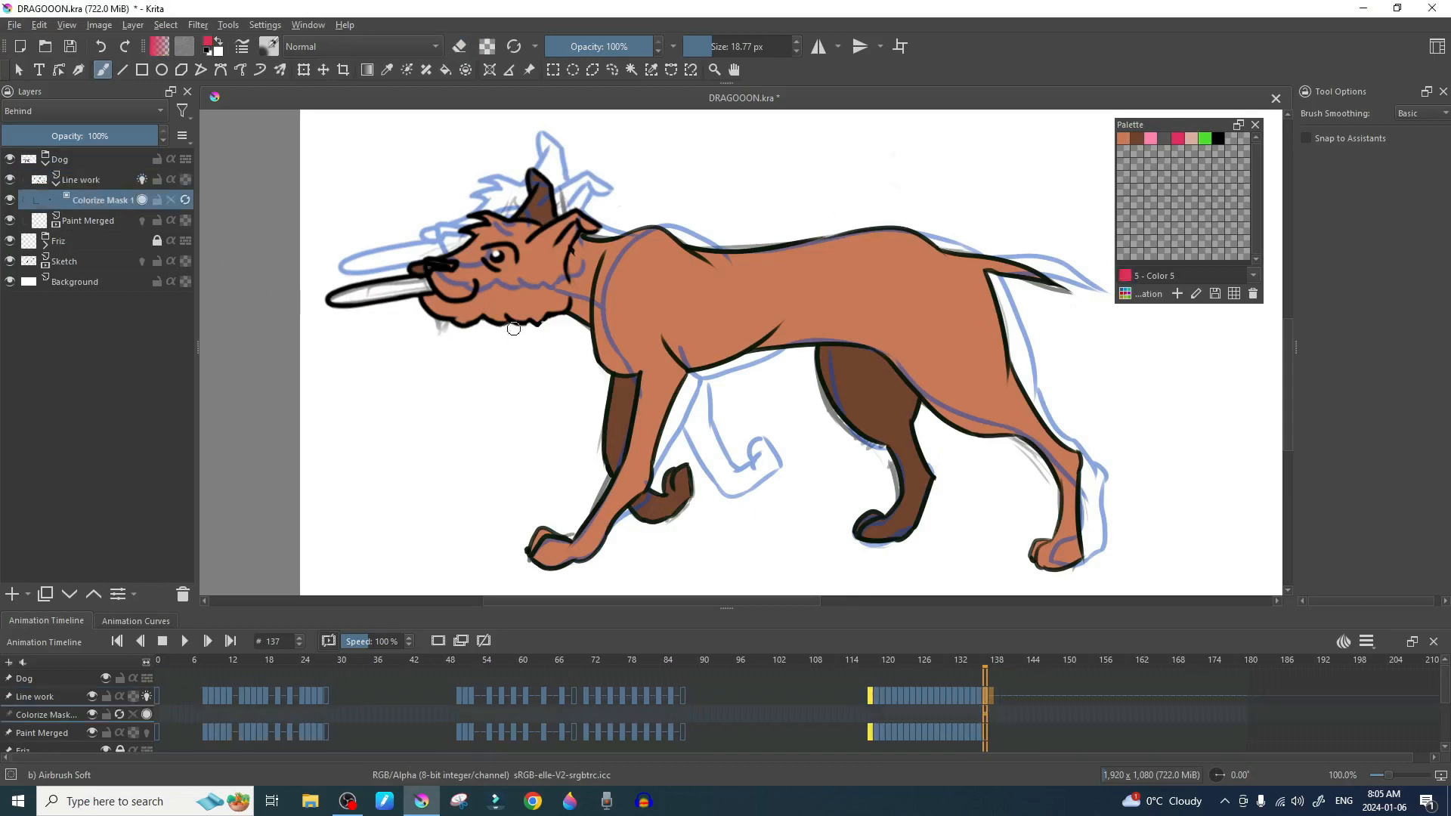
right_click(385, 306)
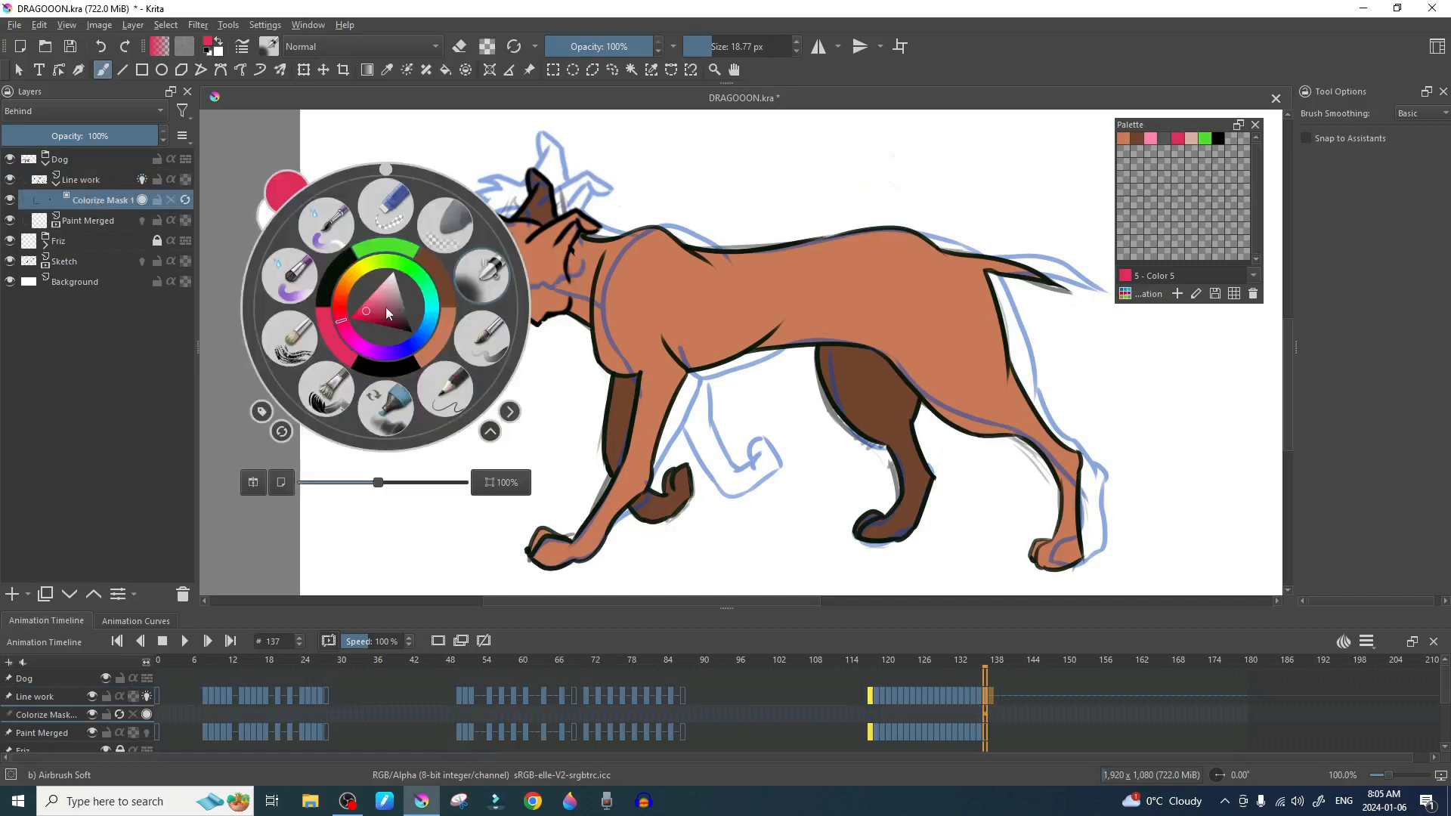
left_click(469, 338)
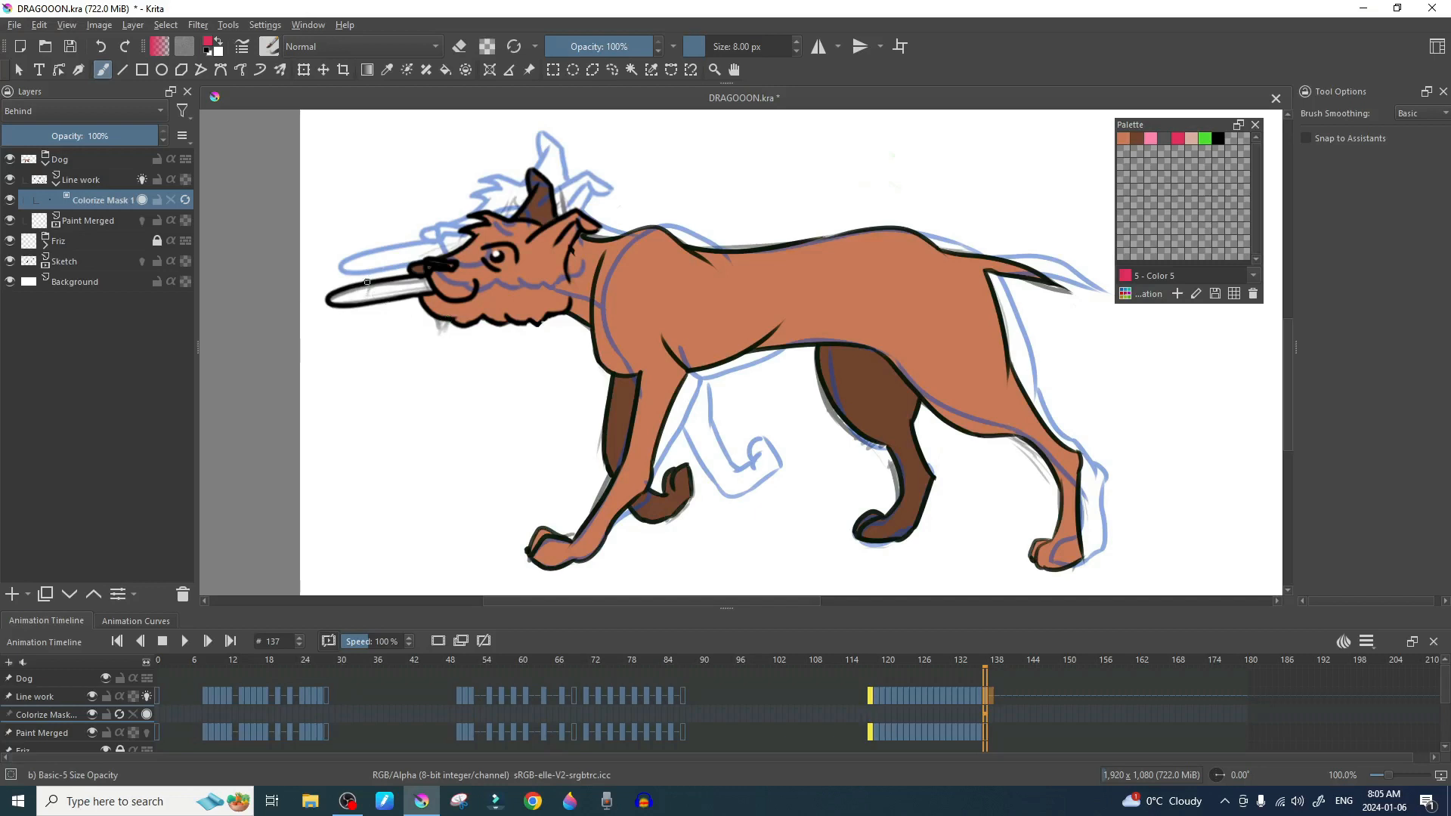
Step: Show the key strokes of Colorize Mask 1, draw a red stroke inside the frisbee, update the mask and hide the strokes
left_click(170, 200)
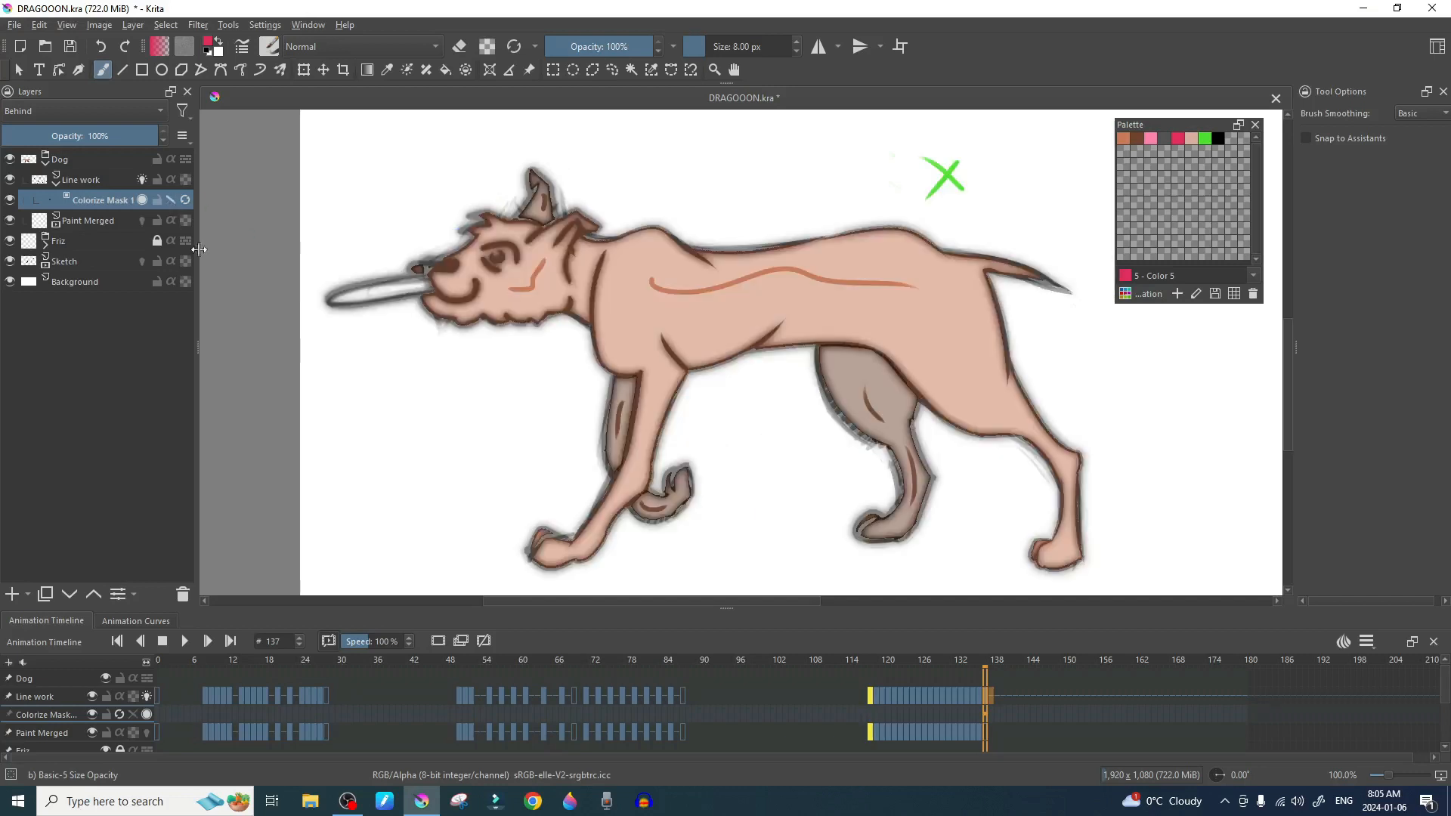
left_click_drag(382, 291, 408, 291)
left_click(184, 200)
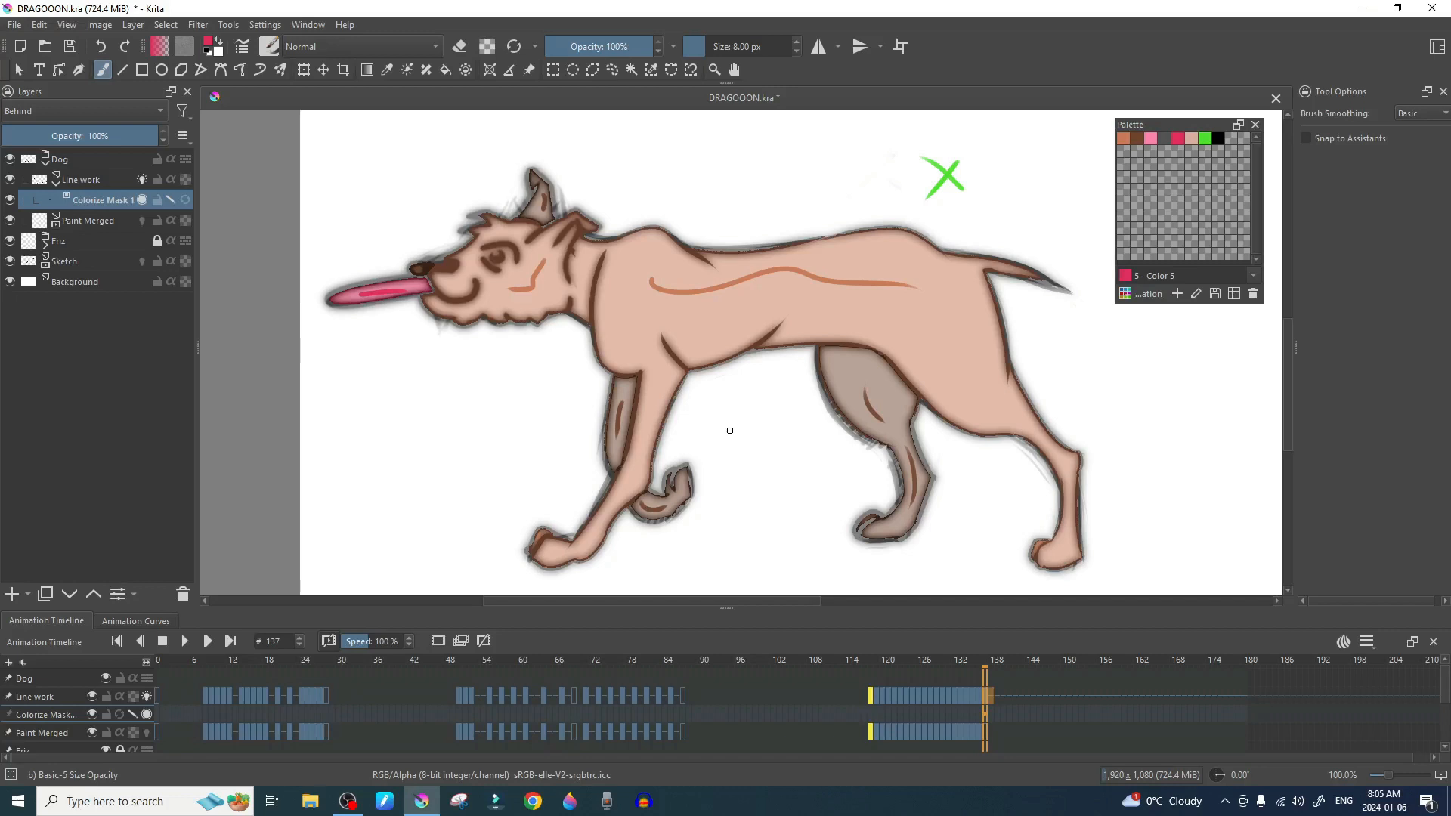
left_click(170, 198)
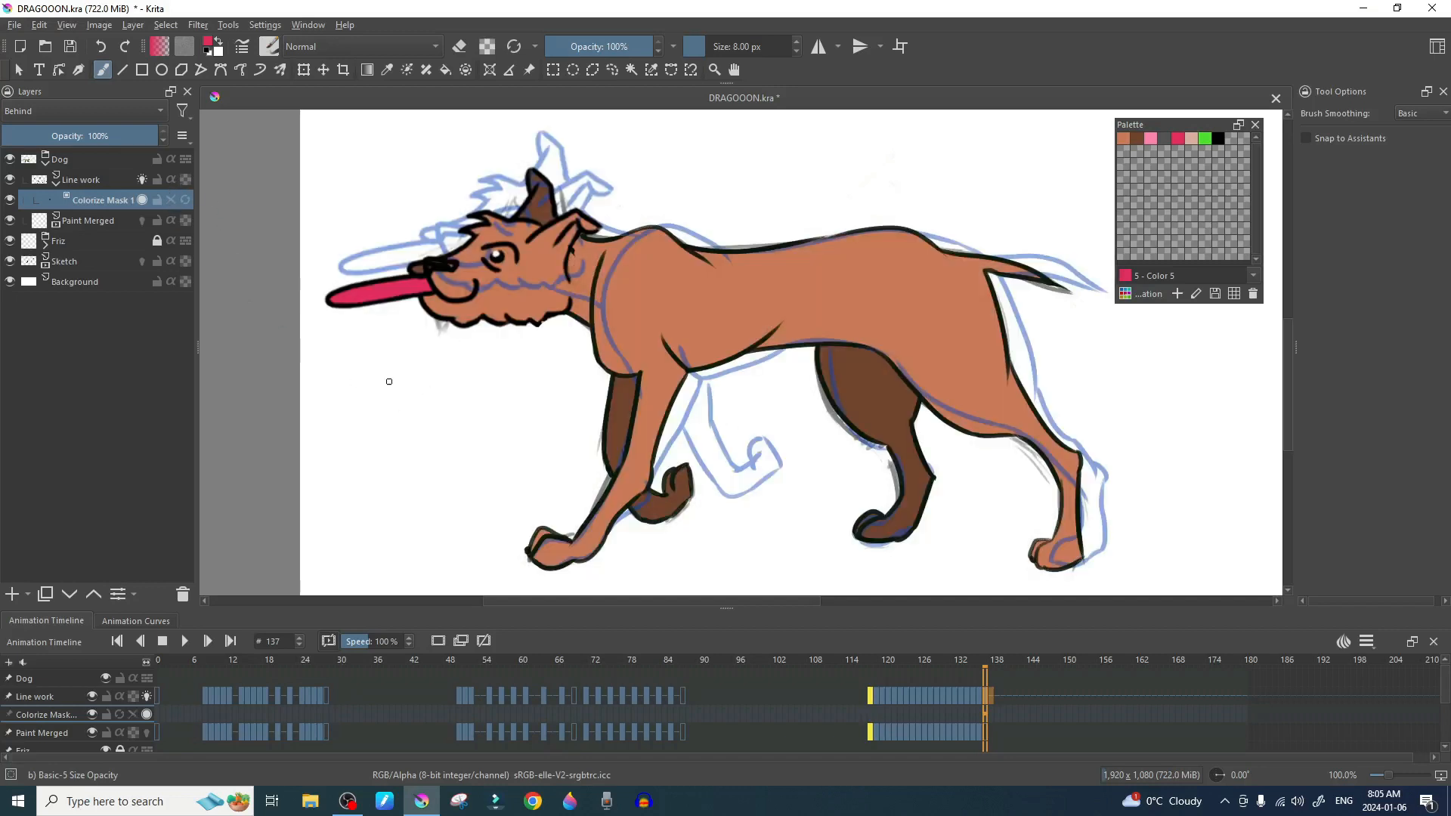
Step: Convert Colorize Mask 1 to a paint layer
right_click(103, 198)
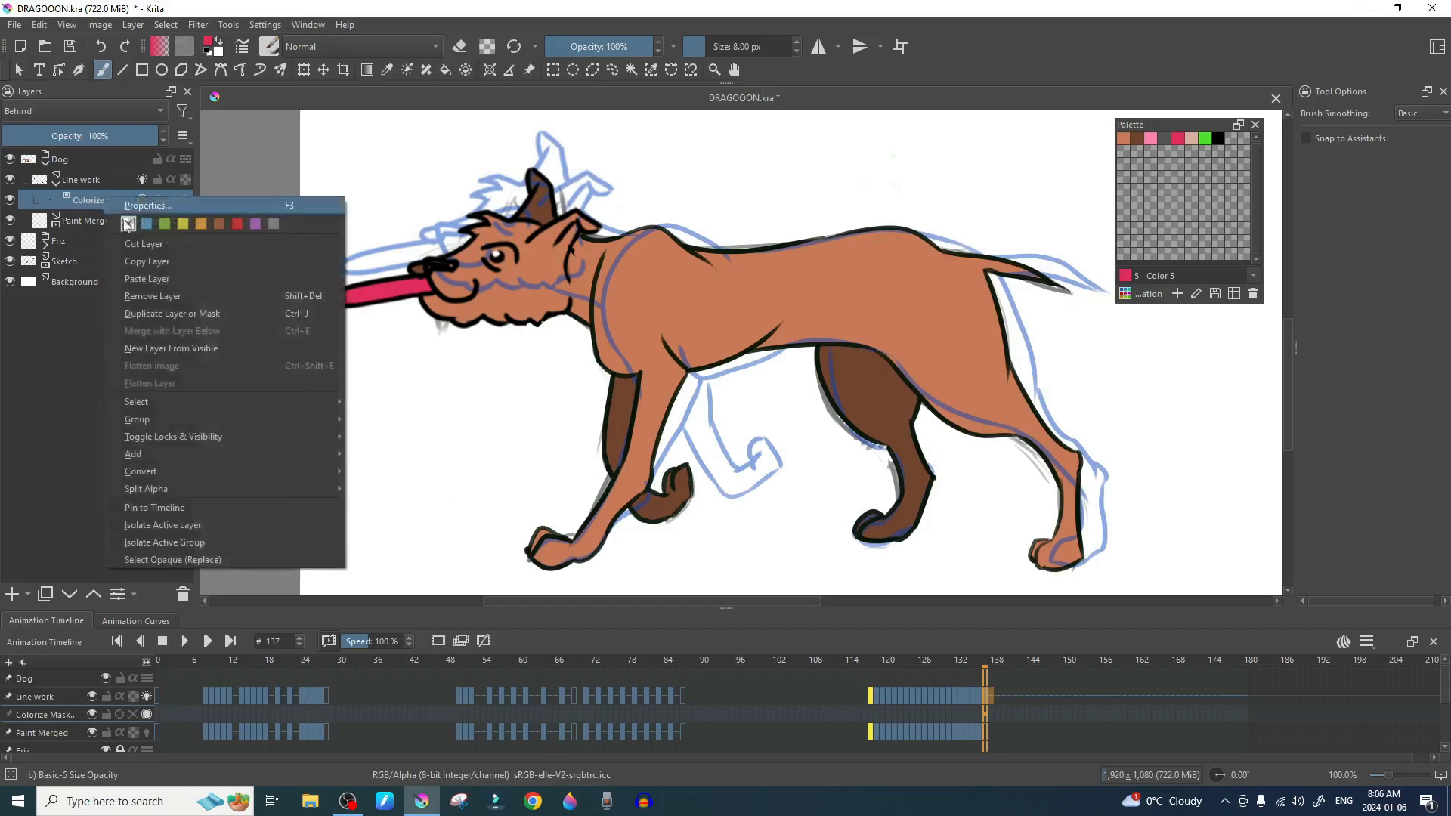
mouse_move(247, 457)
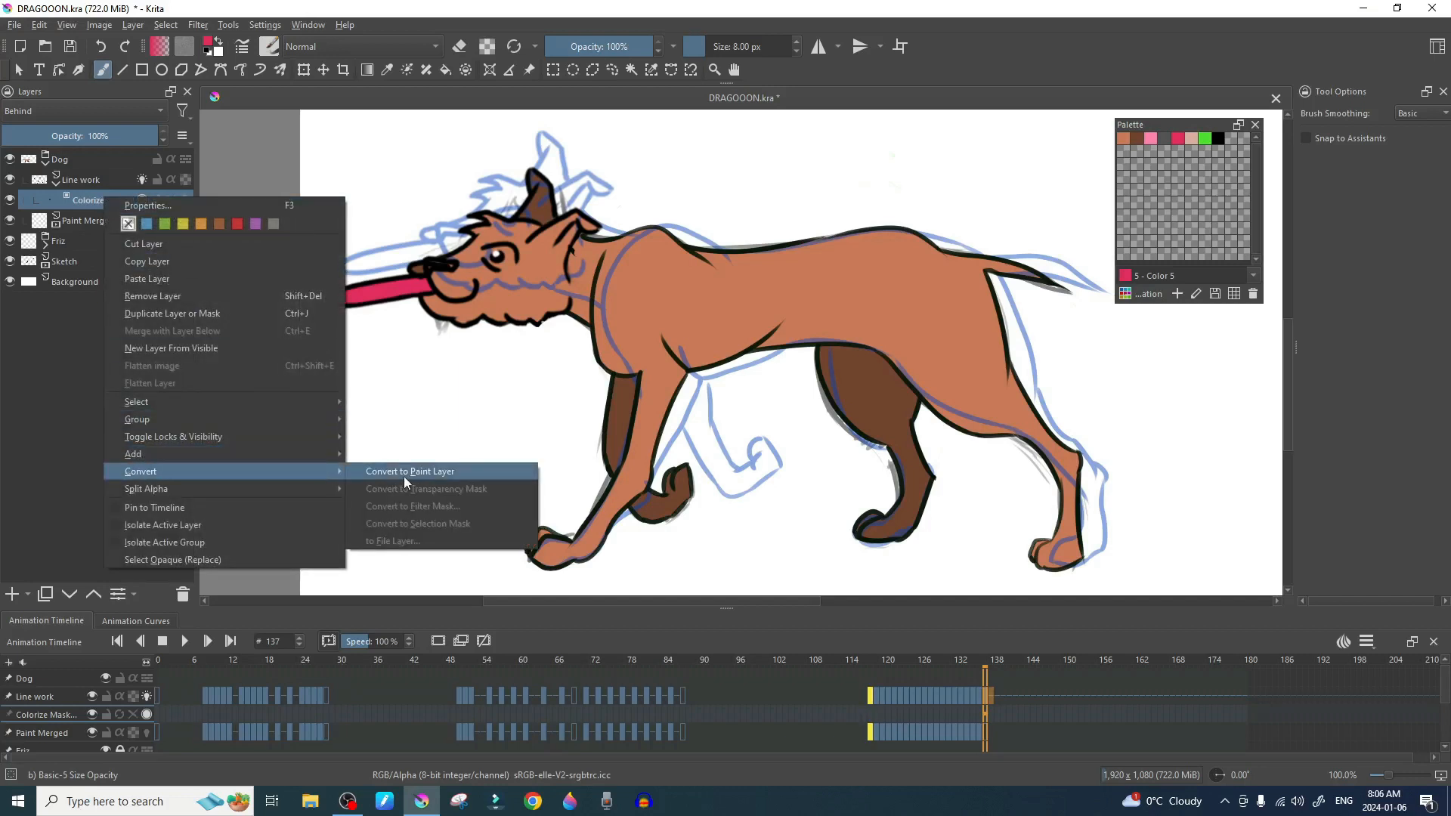
left_click(404, 471)
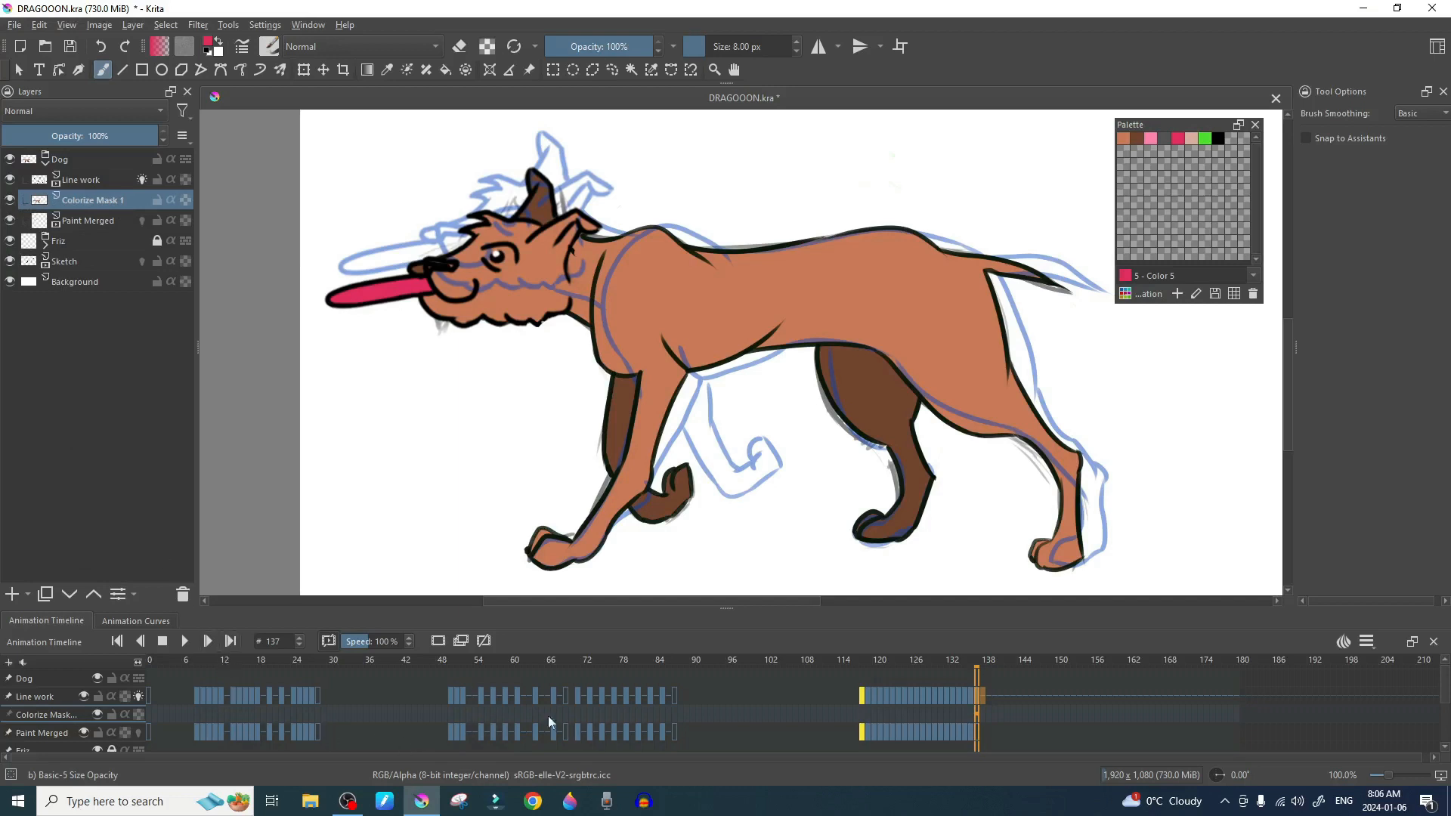
Step: Create a duplicate keyframe at frame 137 on the converted Colorize Mask 1 layer
left_click(981, 716)
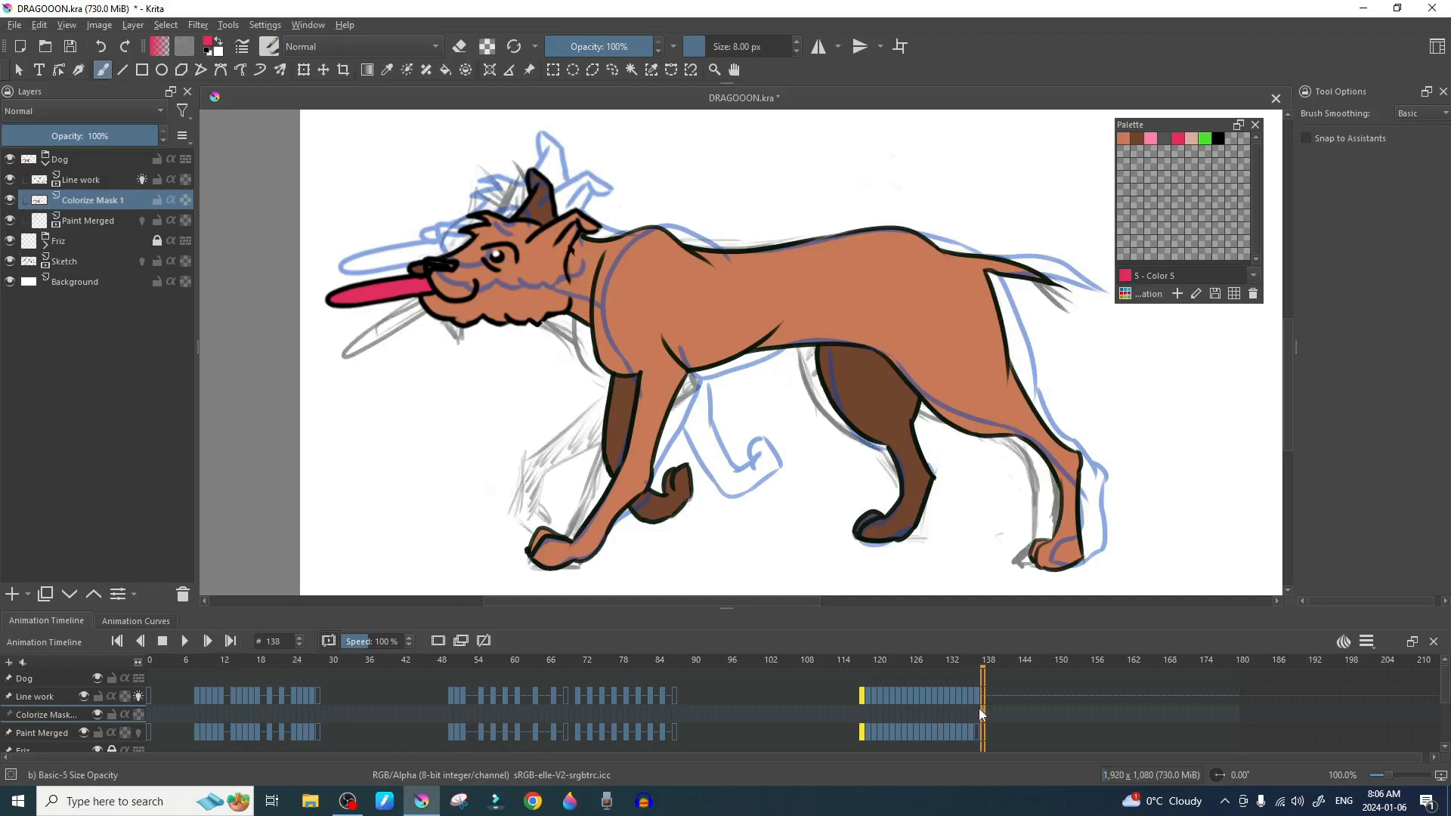
key("Left")
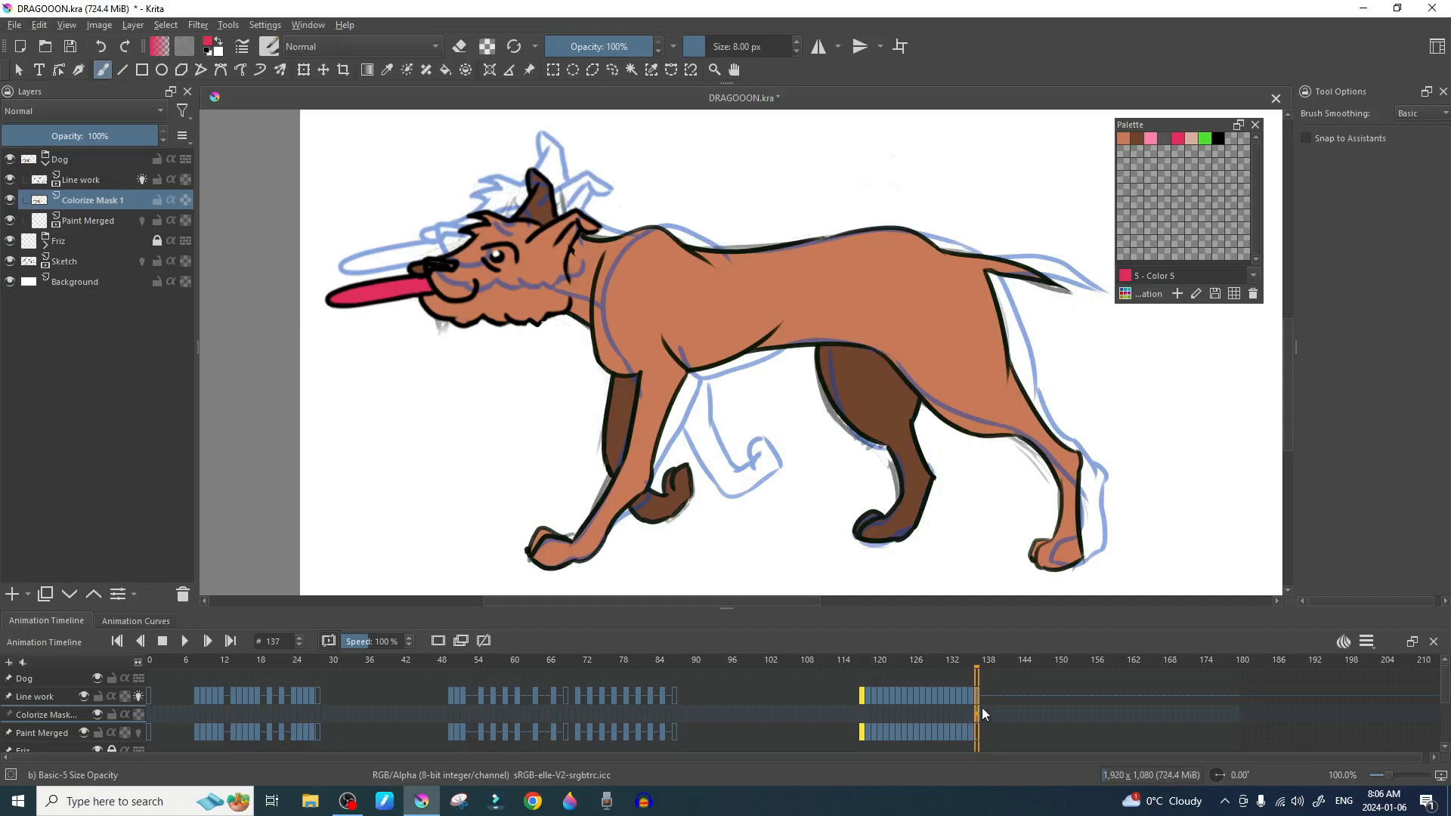
left_click(462, 642)
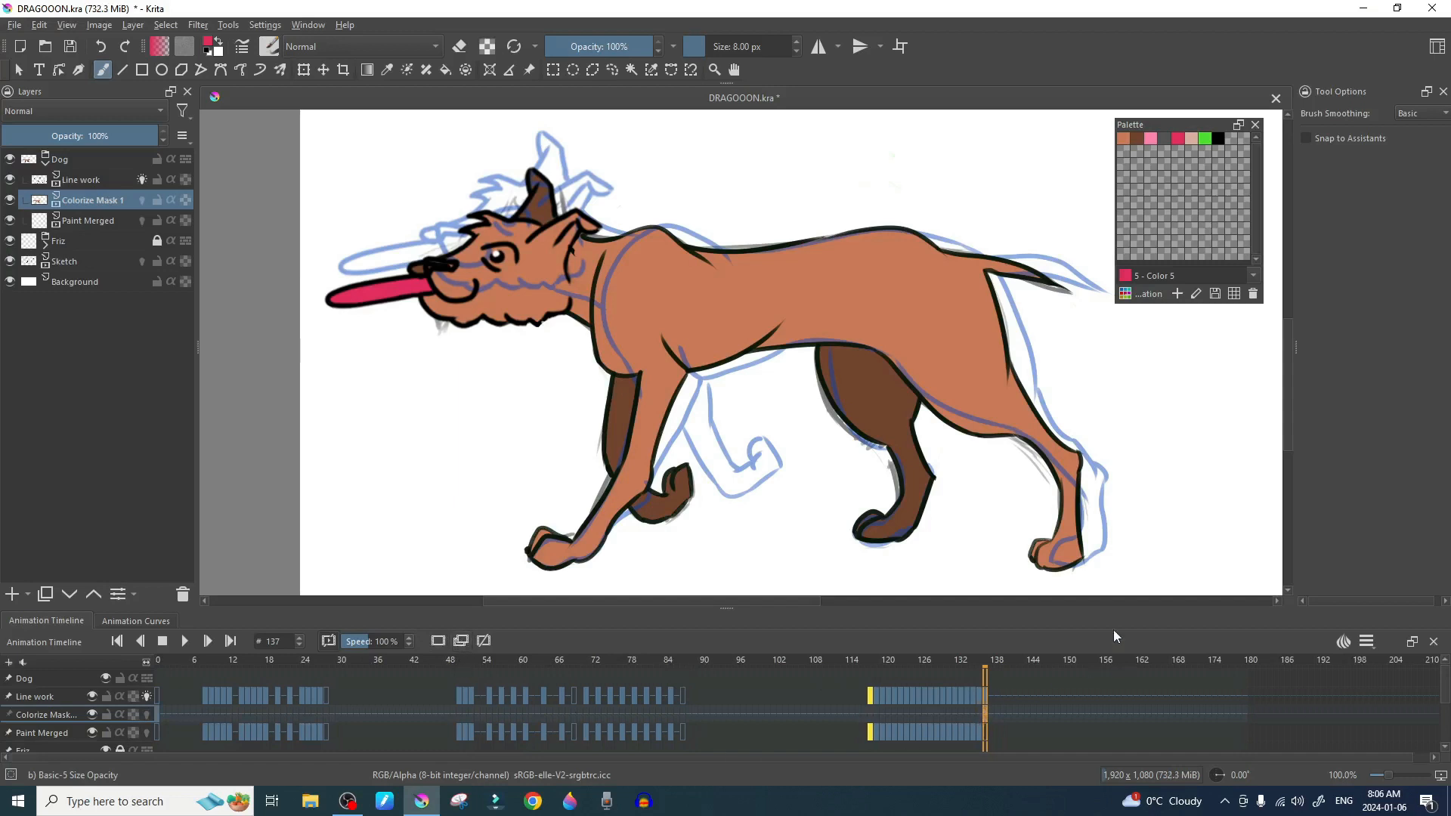
Step: Enlarge the animation timeline, merge Colorize Mask 1 down into Paint Merged at frame 137, and save the file
left_click_drag(726, 610, 726, 536)
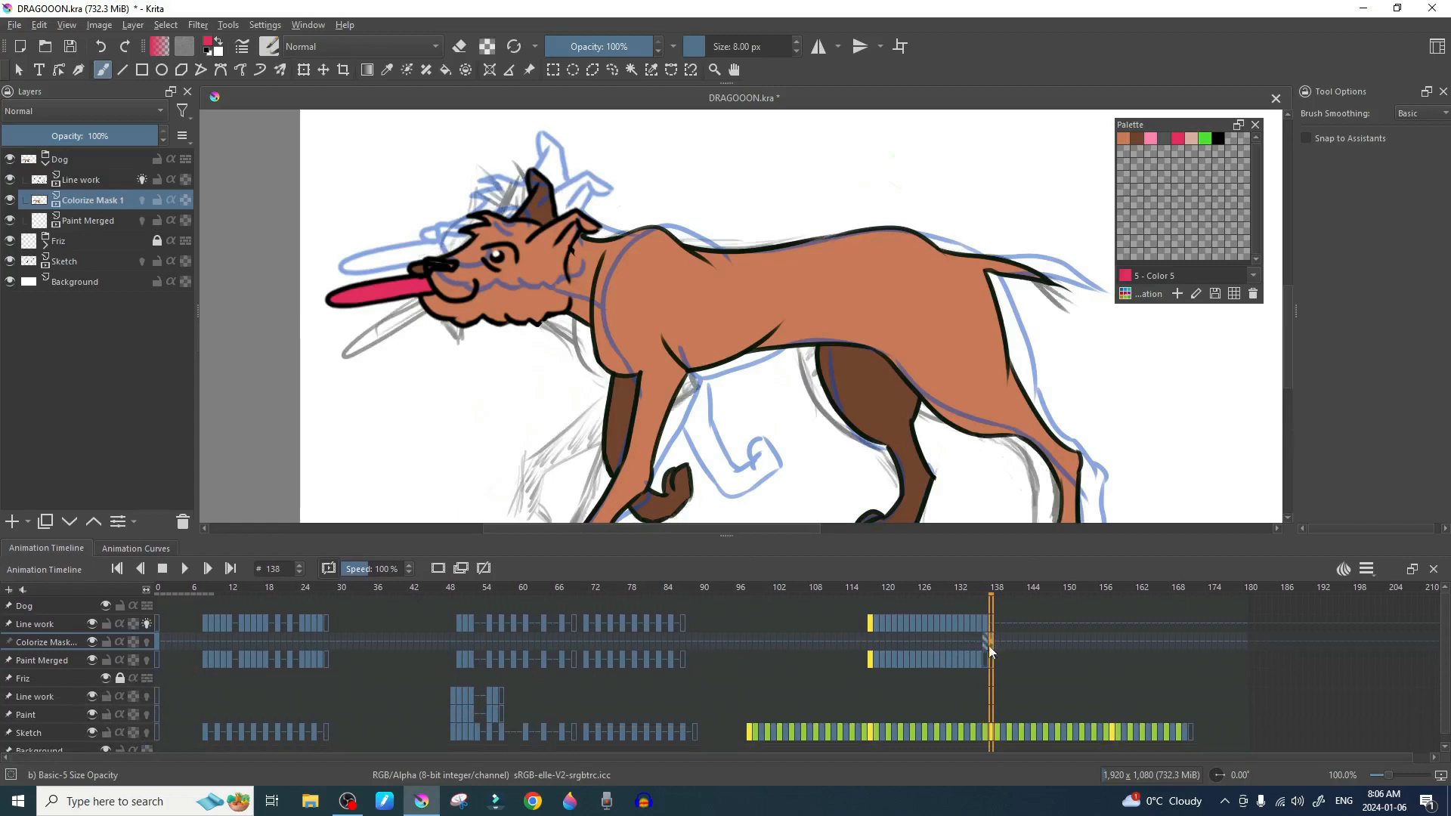
left_click_drag(987, 657, 986, 664)
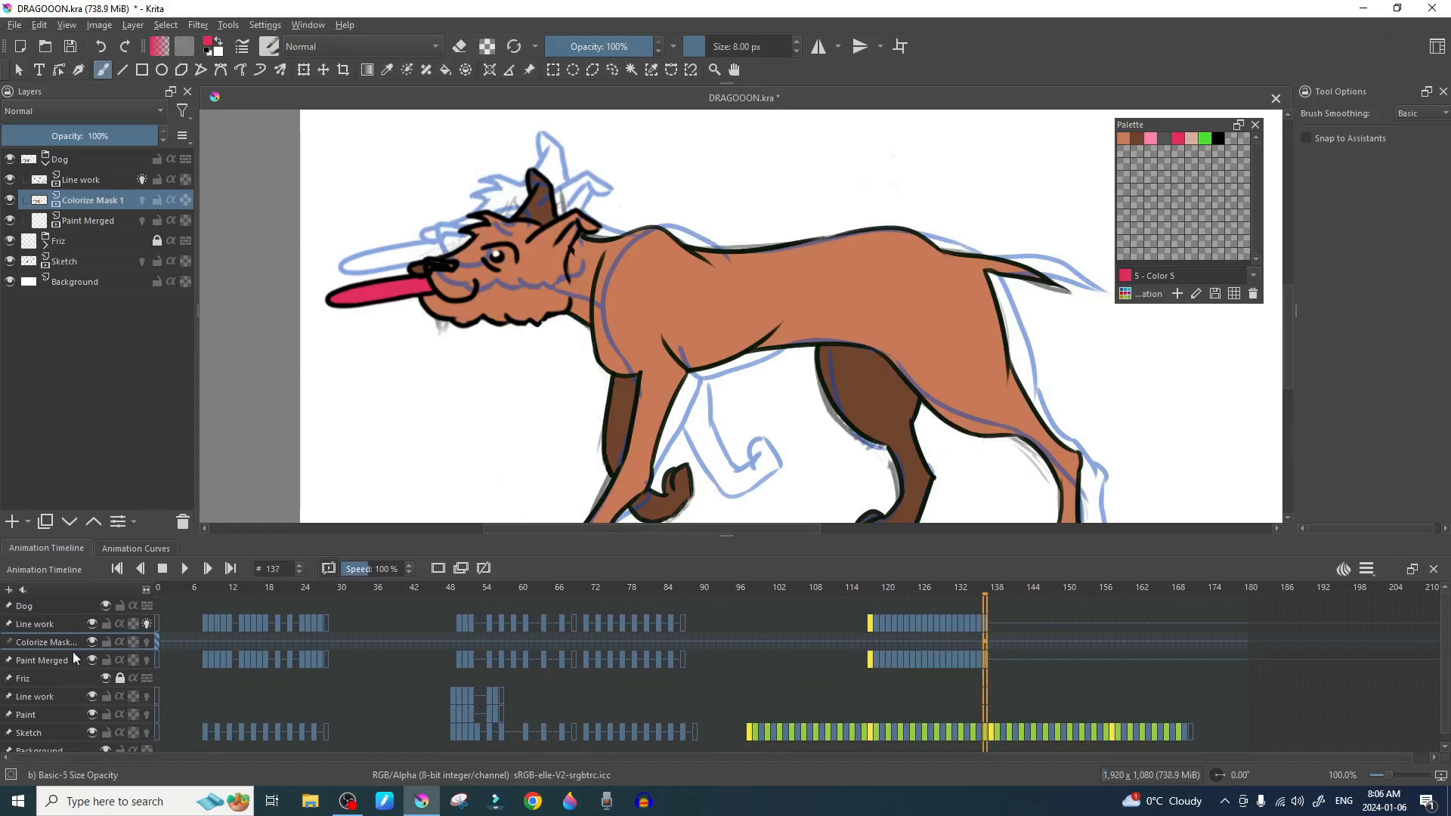
key("ctrl+e")
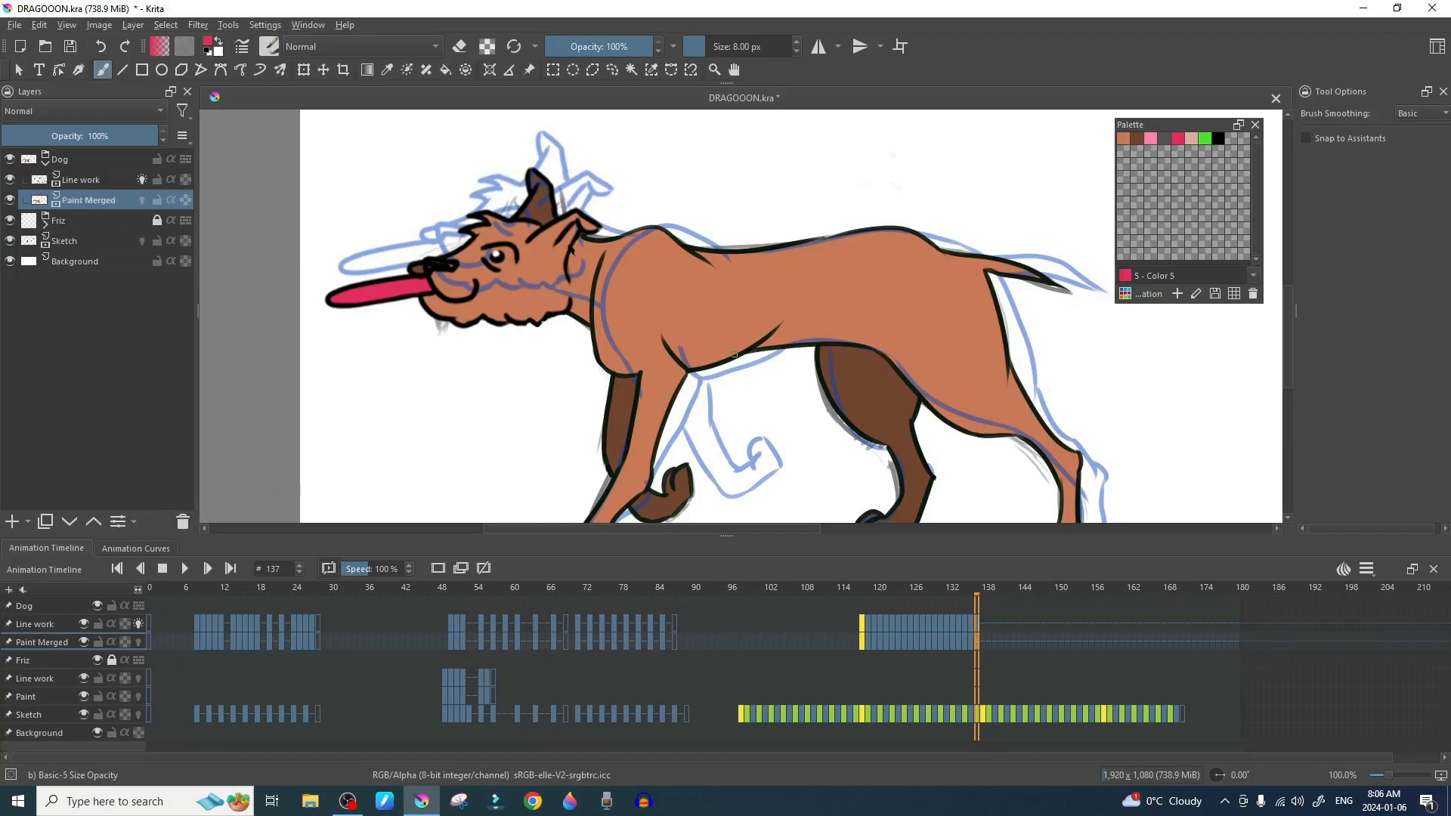
key("minus")
key("minus")
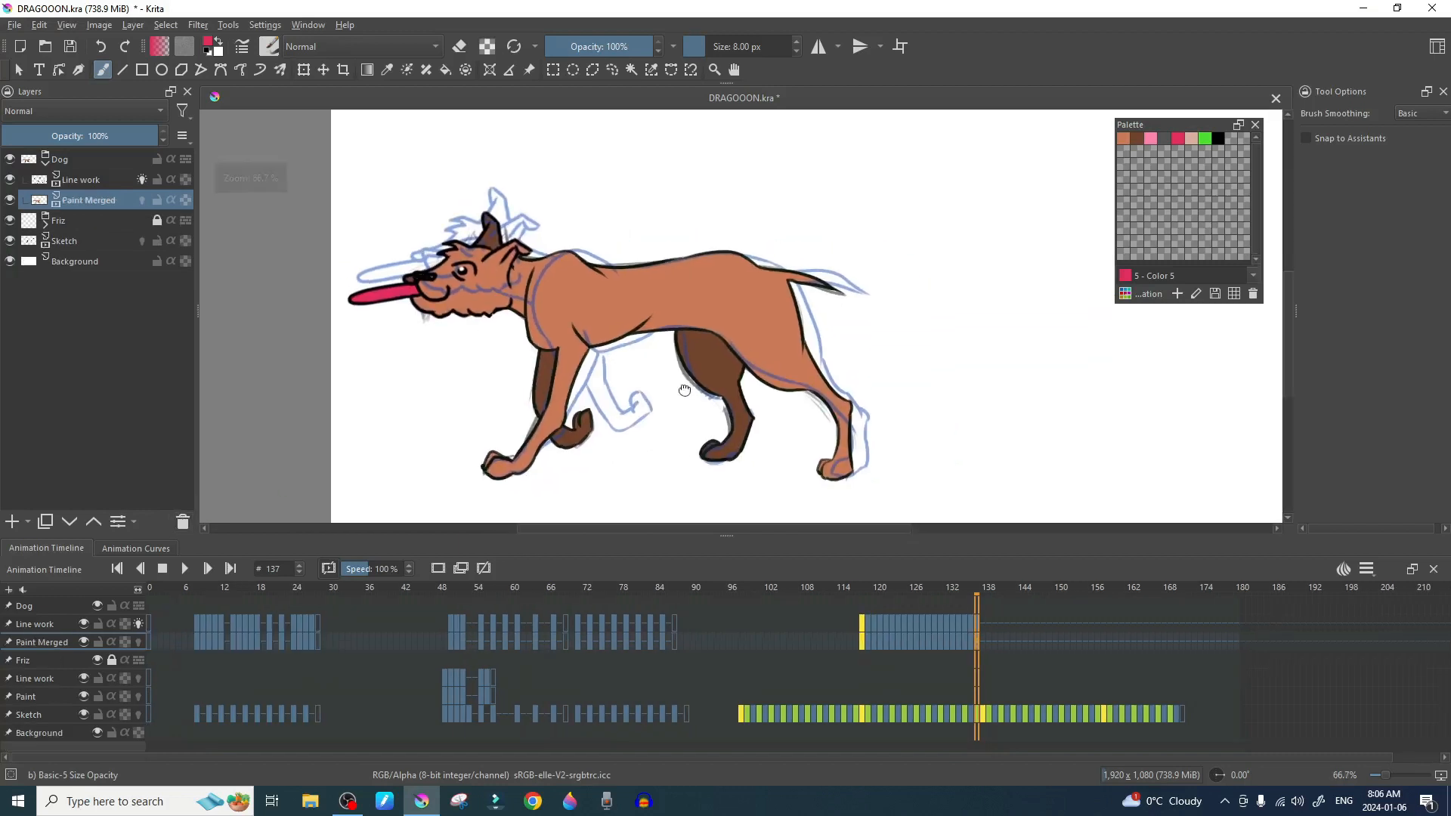
left_click_drag(685, 391, 667, 400)
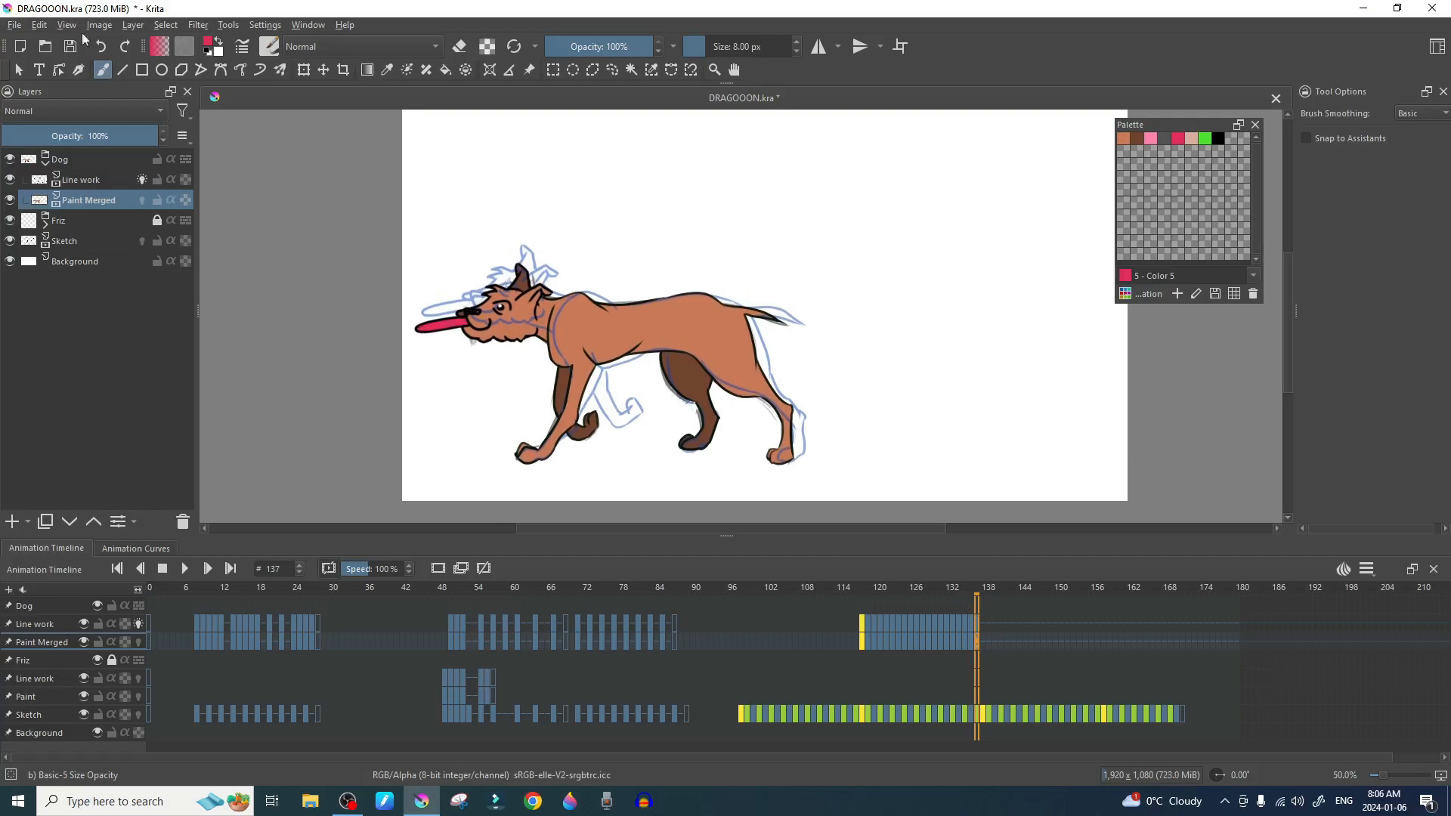
key("ctrl+s")
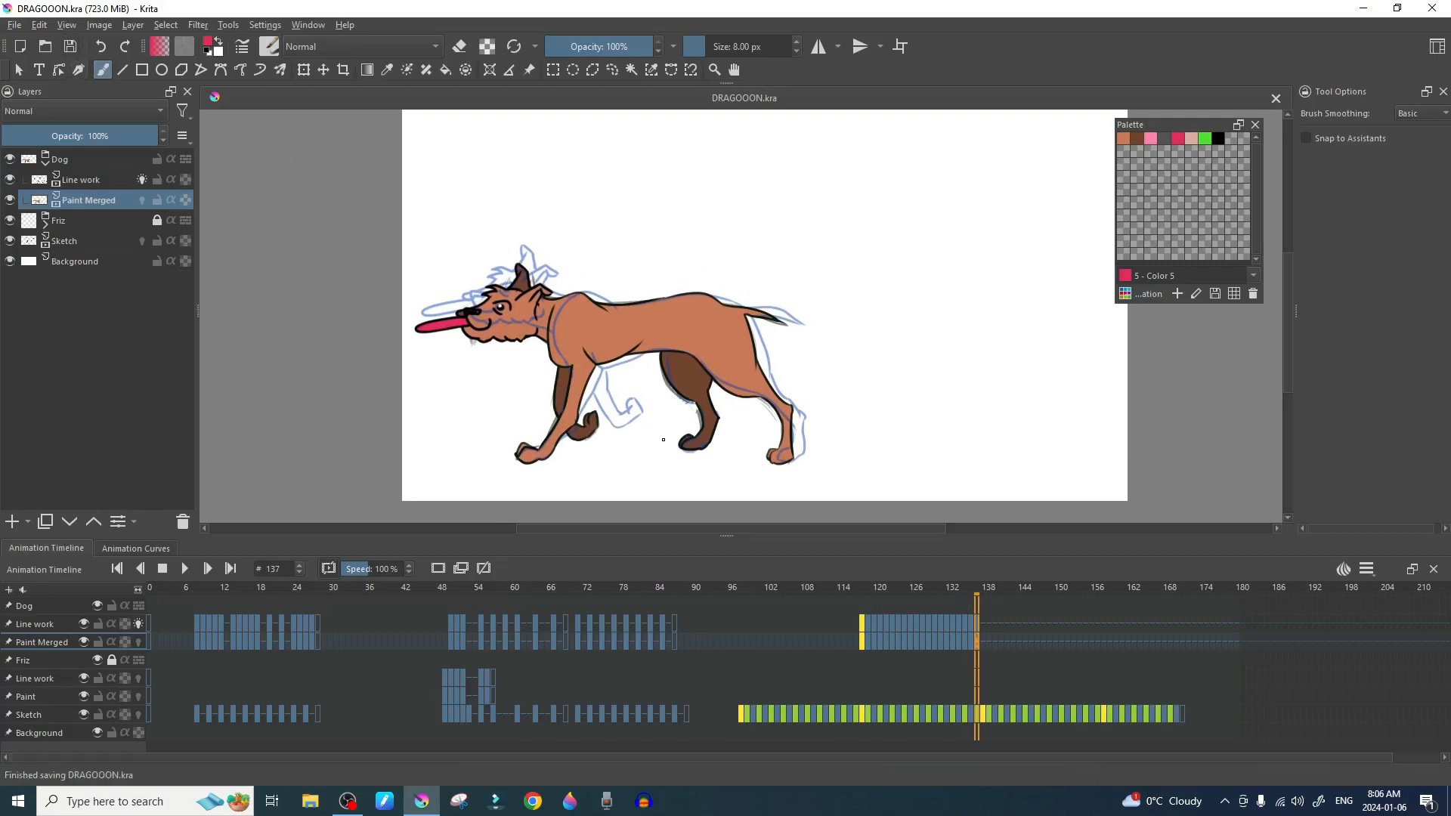
Step: Step backward and forward through the animation frames to examine the coloured dog's walk against the sketch
key("Left")
key("Left")
key("Left")
key("Left")
key("Left")
key("Left")
key("Left")
key("Left")
key("Left")
key("Left")
key("Left")
key("Left")
key("Left")
key("Left")
key("Left")
key("Left")
key("Left")
key("Left")
key("Left")
key("Left")
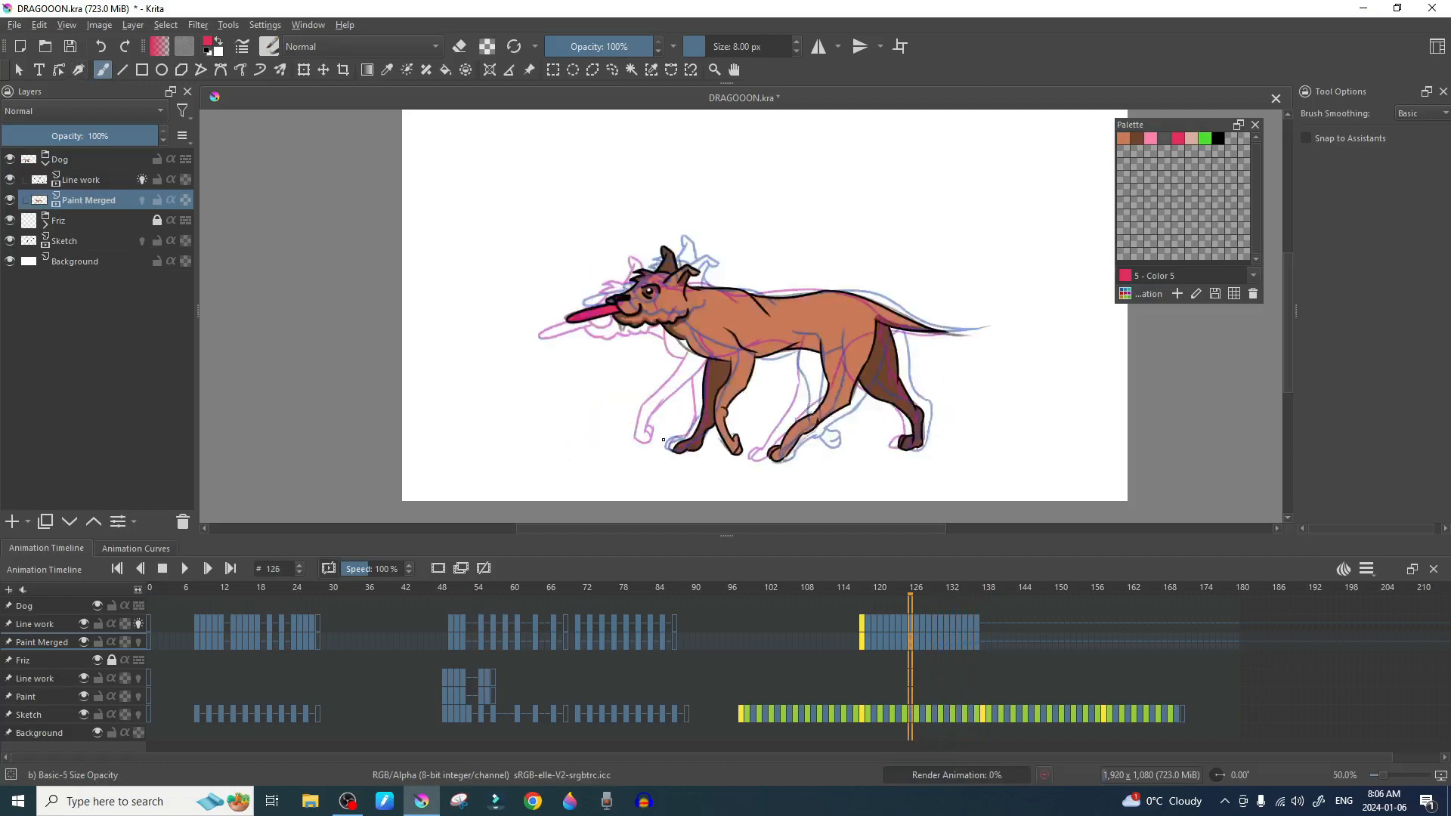
key("Left")
key("Left")
key("Left")
key("Left")
key("Left")
key("Left")
key("Left")
key("Left")
key("Left")
key("Left")
key("Left")
key("Left")
key("Left")
key("Left")
key("Left")
key("Left")
key("Right")
key("Right")
key("Right")
key("Right")
key("Right")
key("Right")
key("Right")
key("Right")
key("Right")
key("Right")
key("Right")
key("Right")
key("Right")
key("Right")
key("Right")
key("Right")
key("Right")
key("Right")
key("Right")
key("Right")
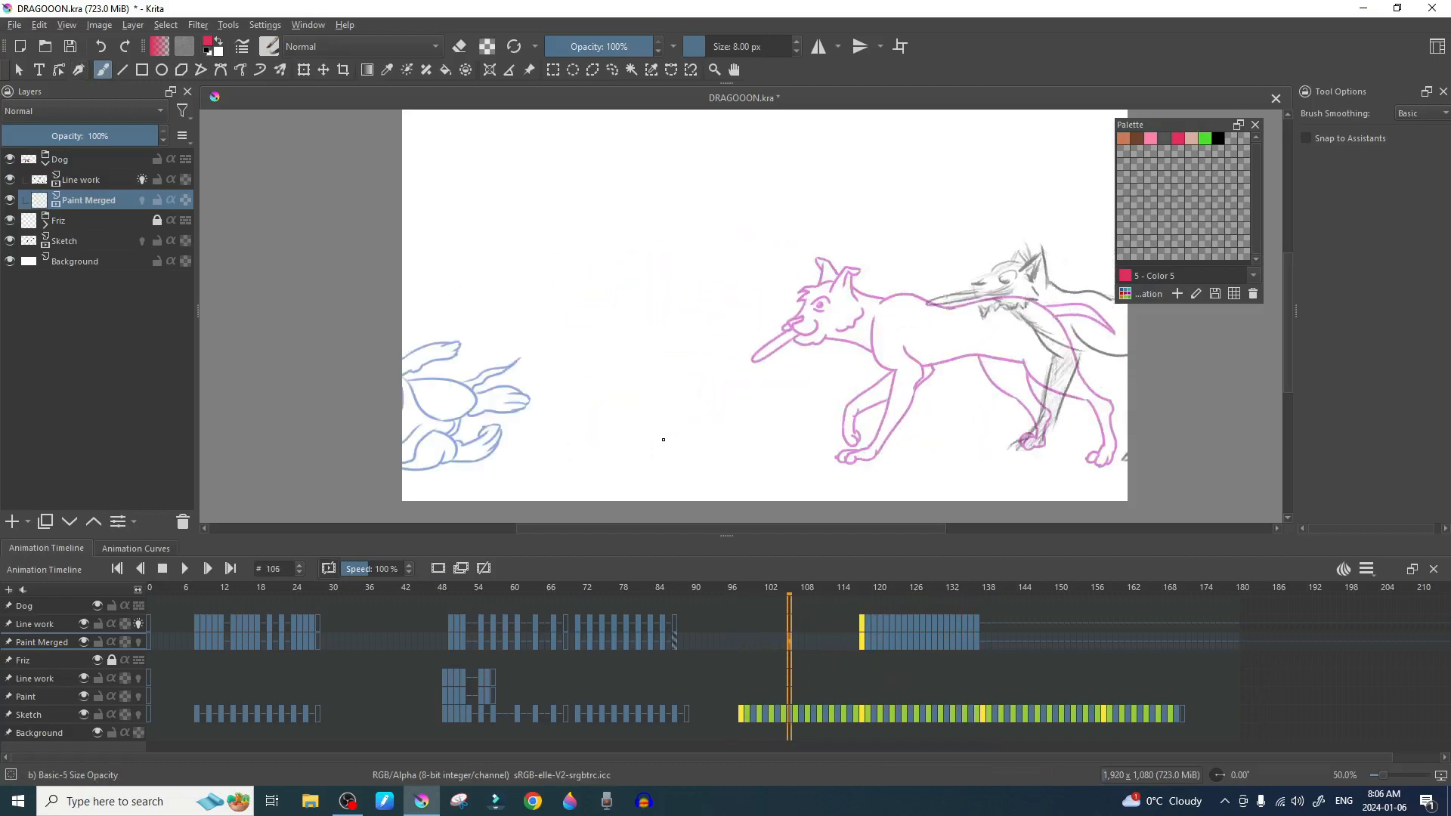
key("Right")
key("Right")
key("Right")
key("Right")
key("Right")
key("Right")
key("Right")
key("Right")
key("Right")
key("Right")
key("Right")
key("Right")
key("Right")
key("Right")
key("Right")
key("Right")
key("Right")
key("Right")
key("Right")
key("Right")
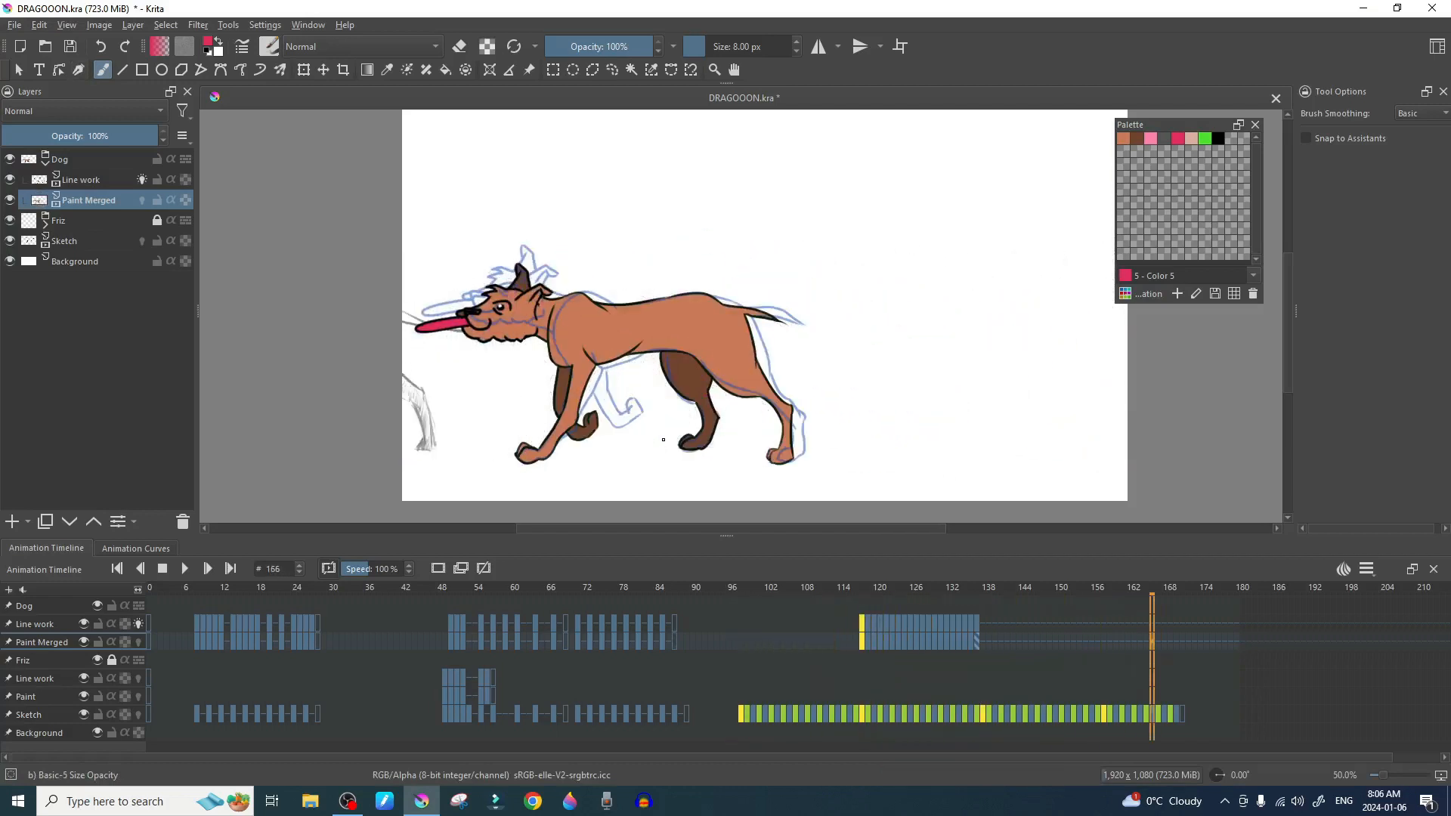
key("Left")
key("Left")
key("Left")
key("Left")
key("Left")
key("Left")
key("Left")
key("Left")
key("Left")
key("Left")
key("Left")
key("Left")
key("Left")
key("Left")
key("Left")
key("Left")
key("Left")
key("Left")
key("Left")
key("Left")
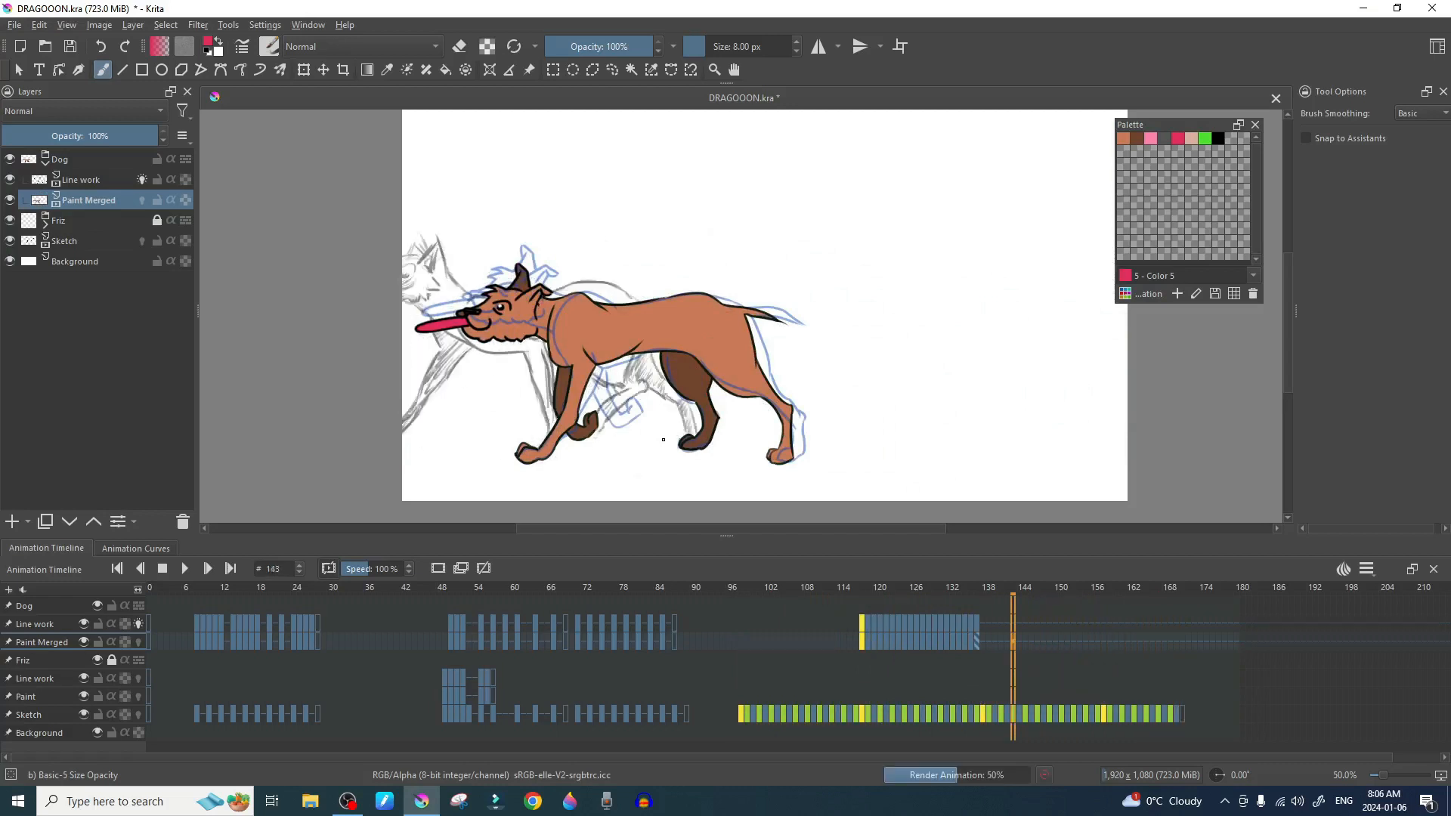
Step: Copy the keyframes from frame 118 to 137 on both the Line work and Paint Merged layers
left_click(866, 627)
left_click(868, 647)
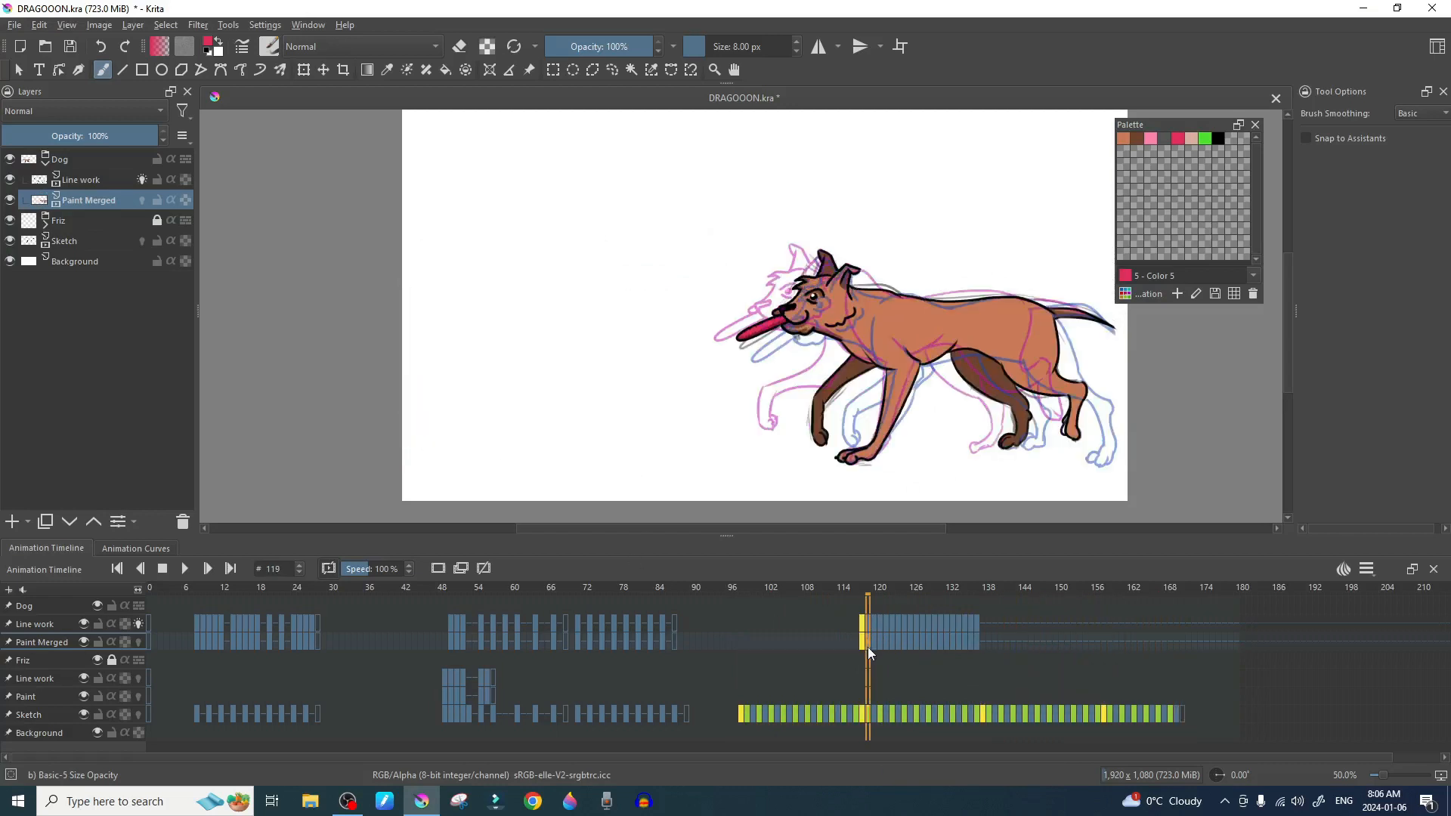
left_click(863, 639)
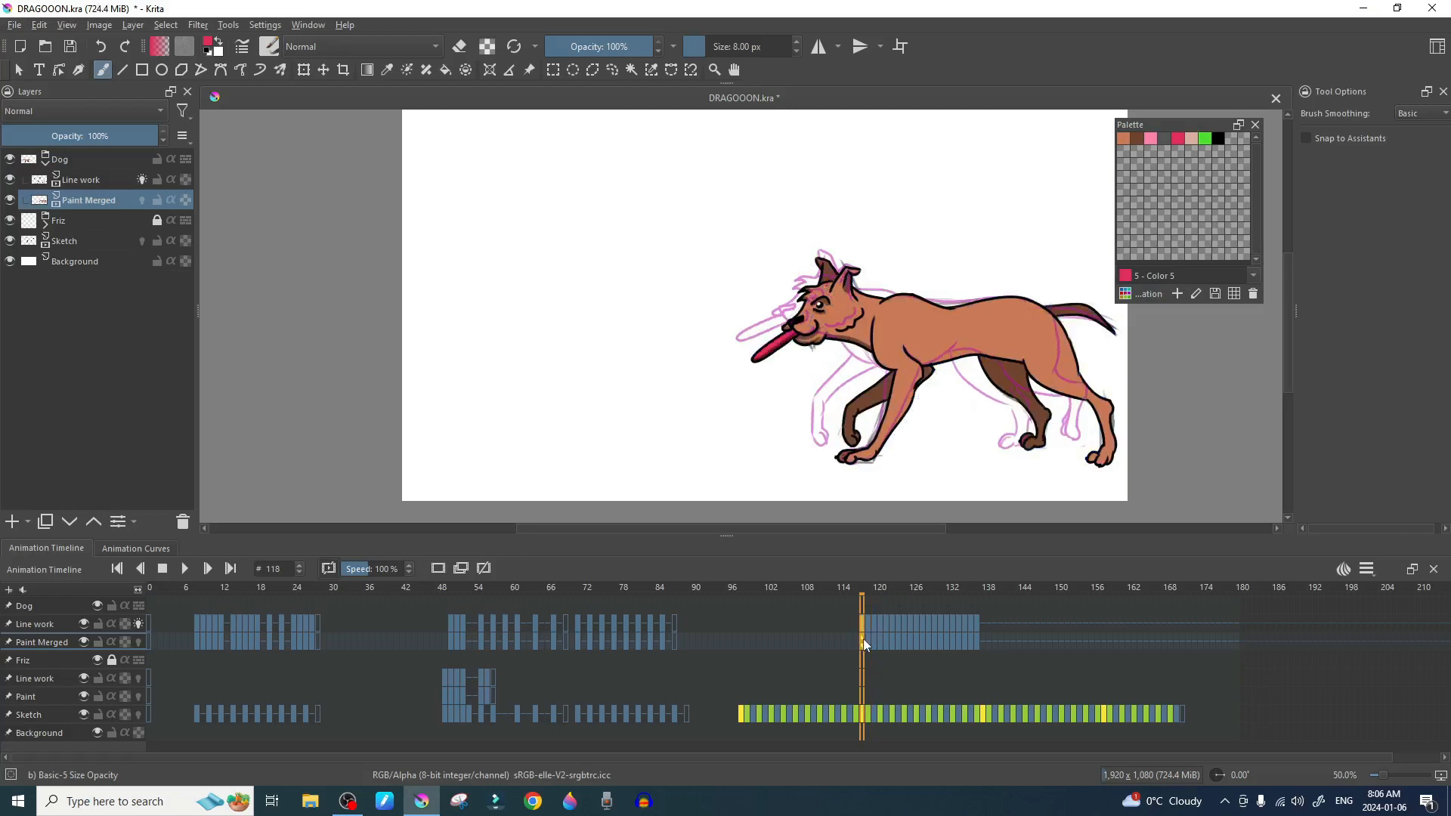
left_click(977, 644, "shift")
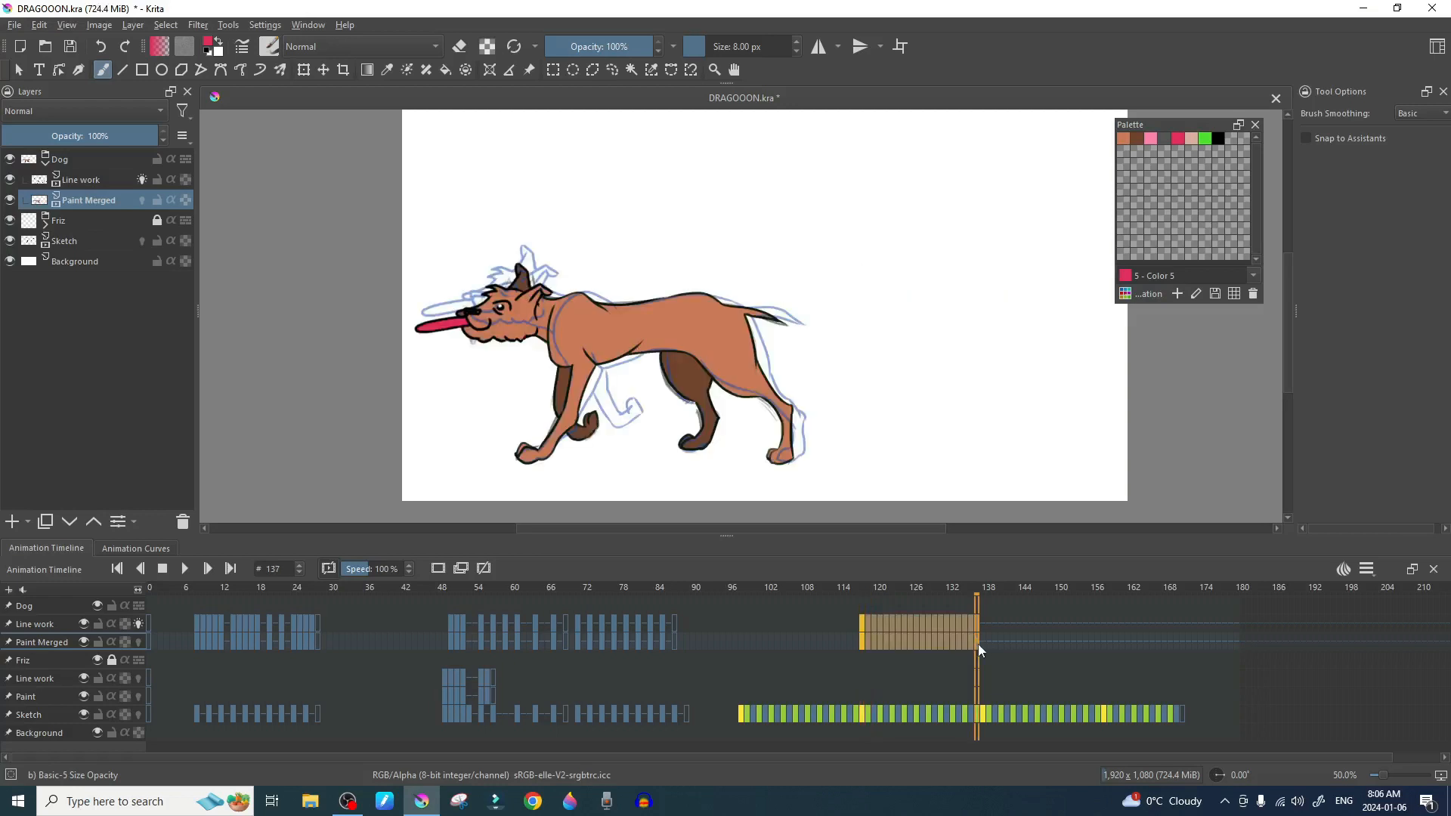
right_click(978, 644)
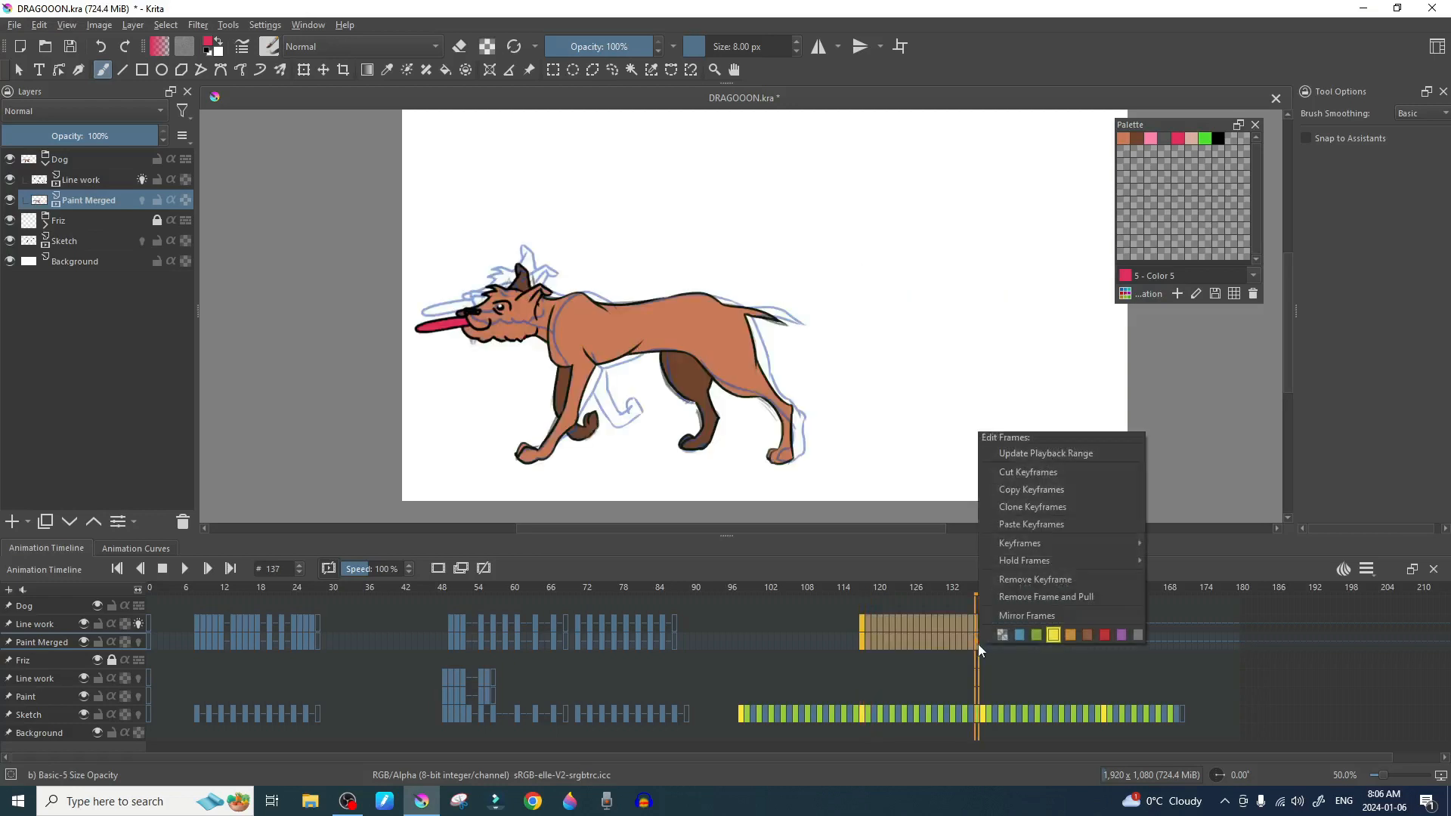
left_click(1045, 490)
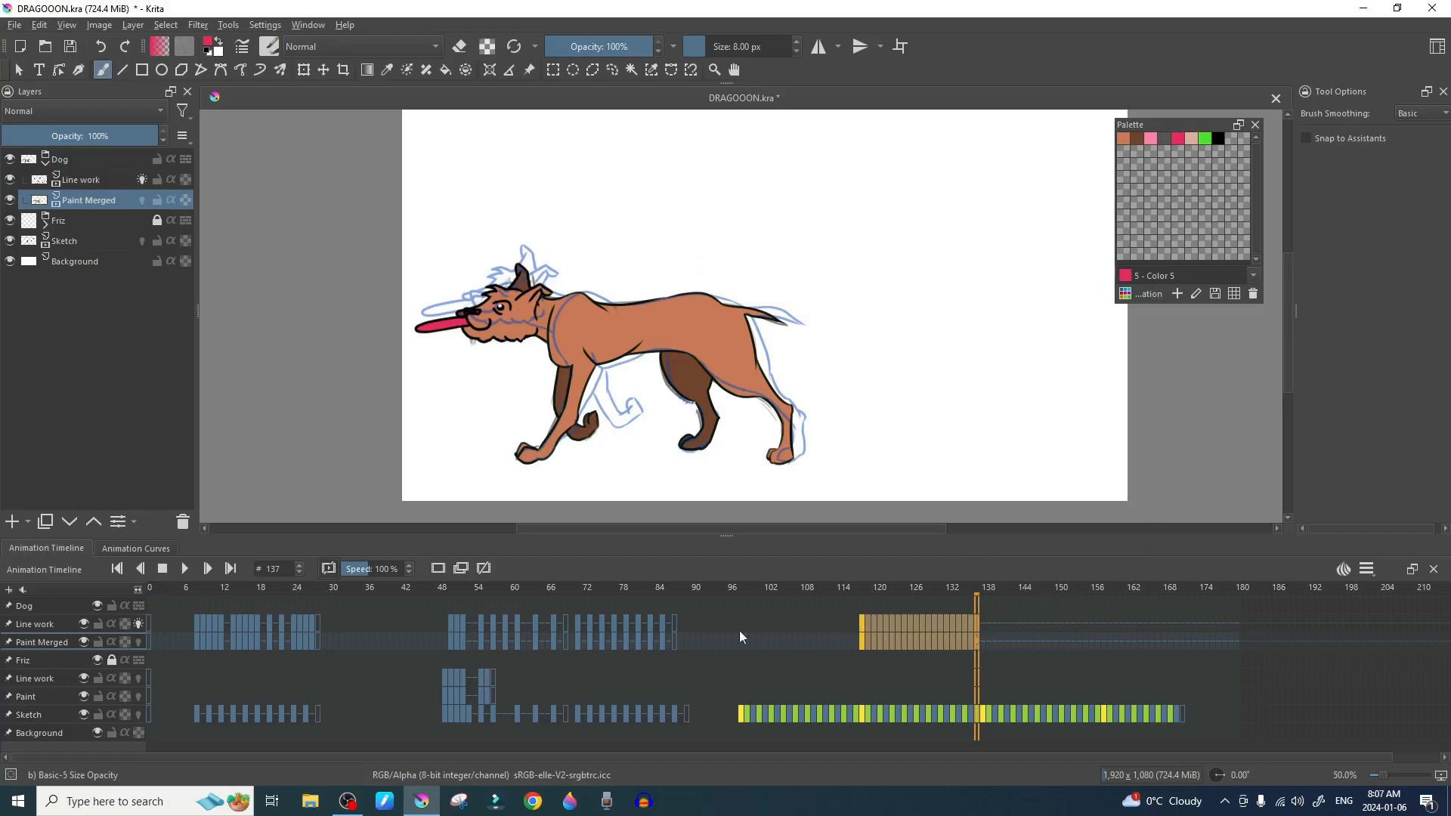
Step: Paste the copied keyframes at frame 91 starting on the Line work layer, and select the pasted frames on both layers
left_click(698, 624)
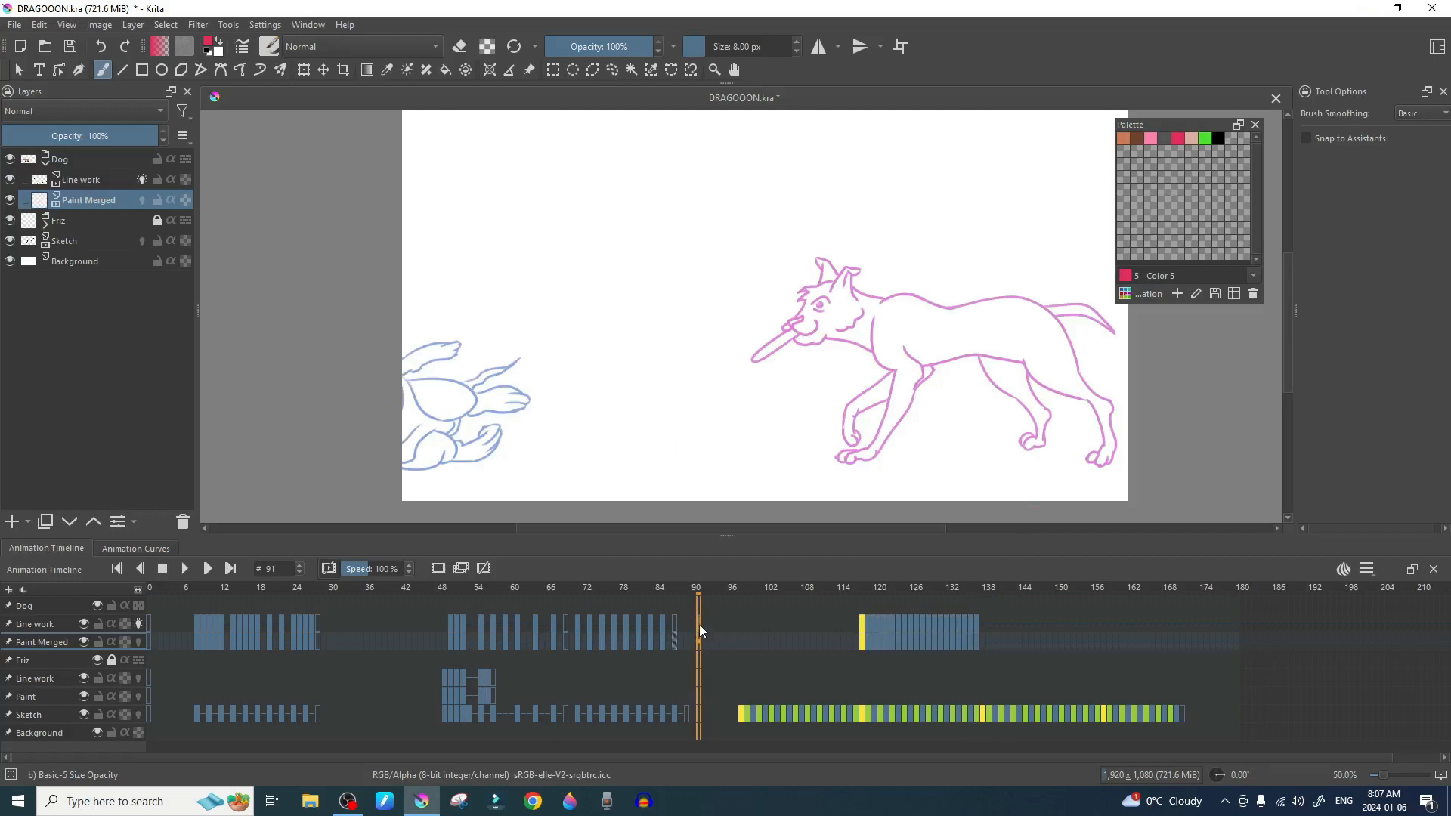
right_click(699, 624)
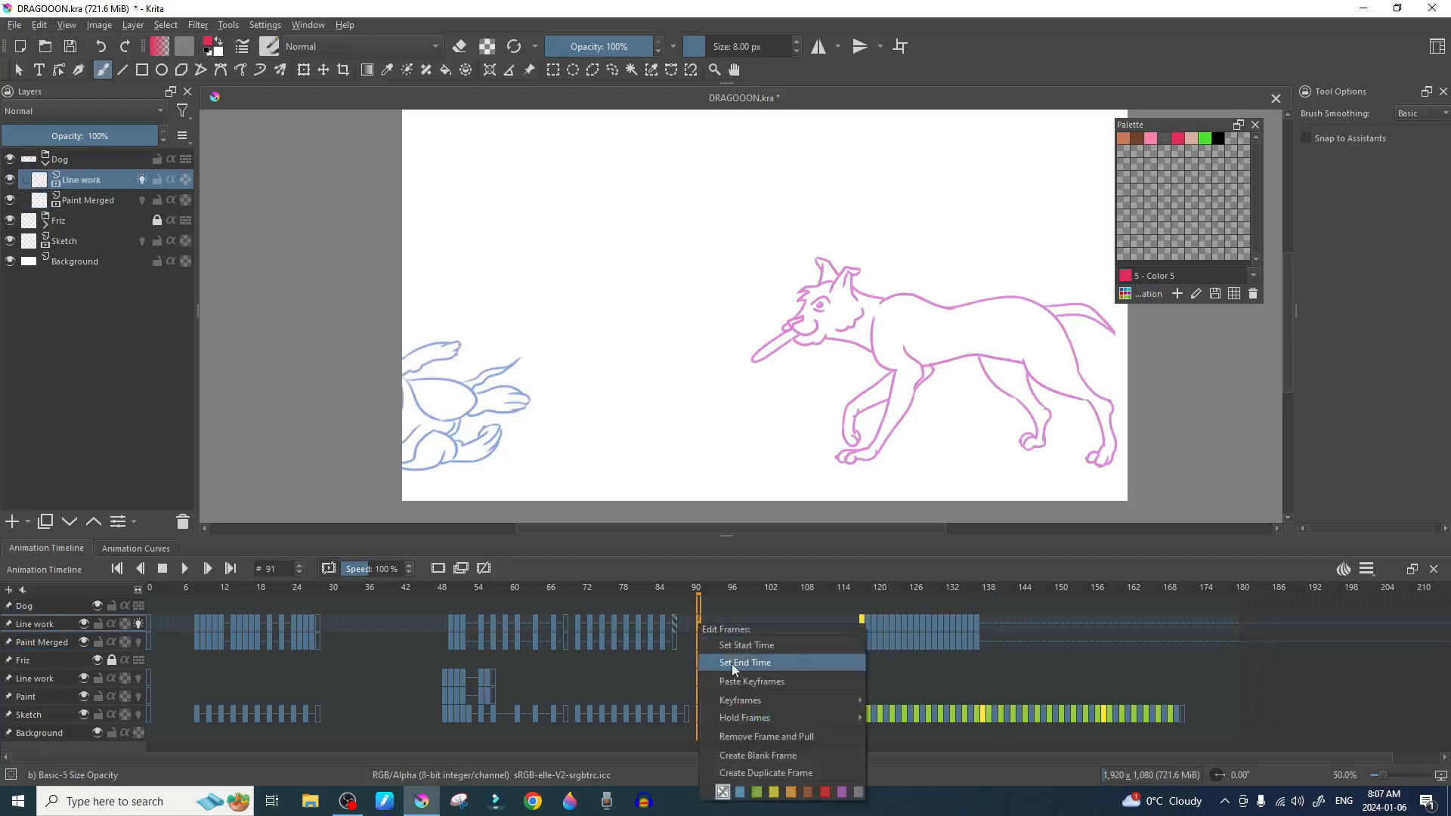
left_click(759, 682)
mouse_move(827, 627)
left_mouse_down()
mouse_move(769, 651)
mouse_move(700, 646)
left_mouse_up()
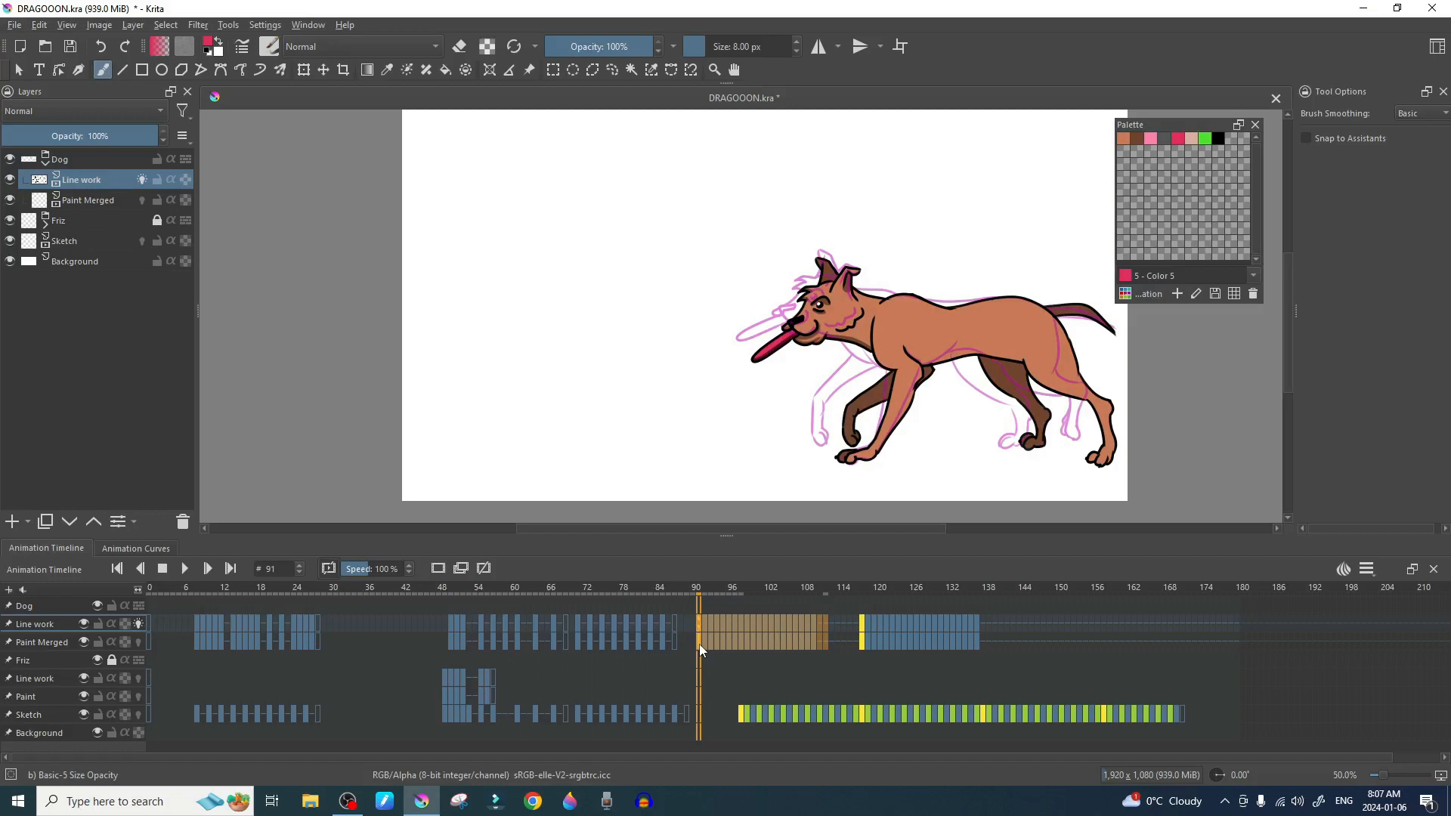
Step: Shift the pasted Line work and Paint Merged keyframes to start at frame 98, and play the animation from frame 97
left_click(699, 644)
left_click_drag(824, 621, 700, 647)
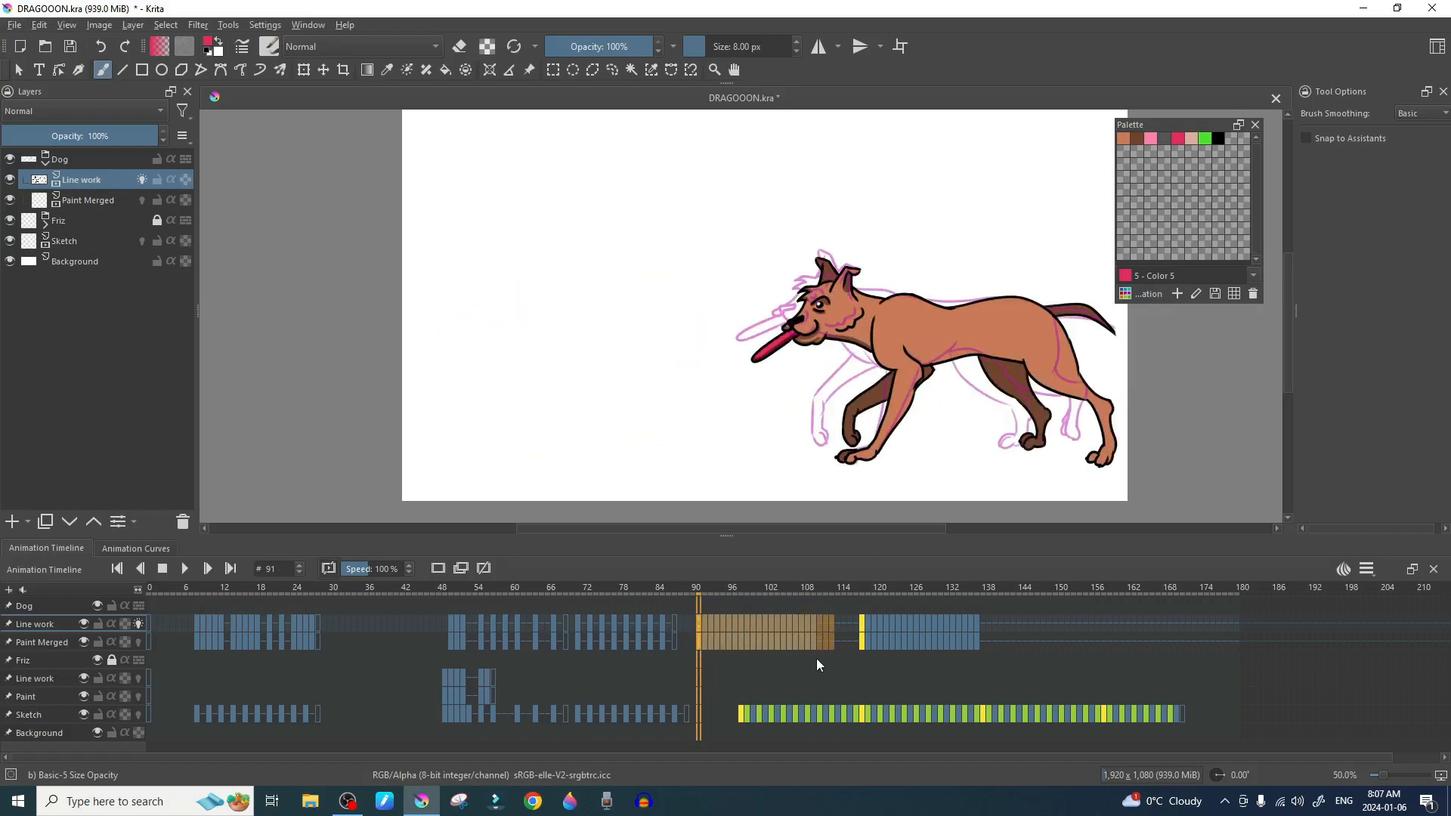
left_click(821, 632)
left_click_drag(699, 648, 854, 627)
left_click(735, 613)
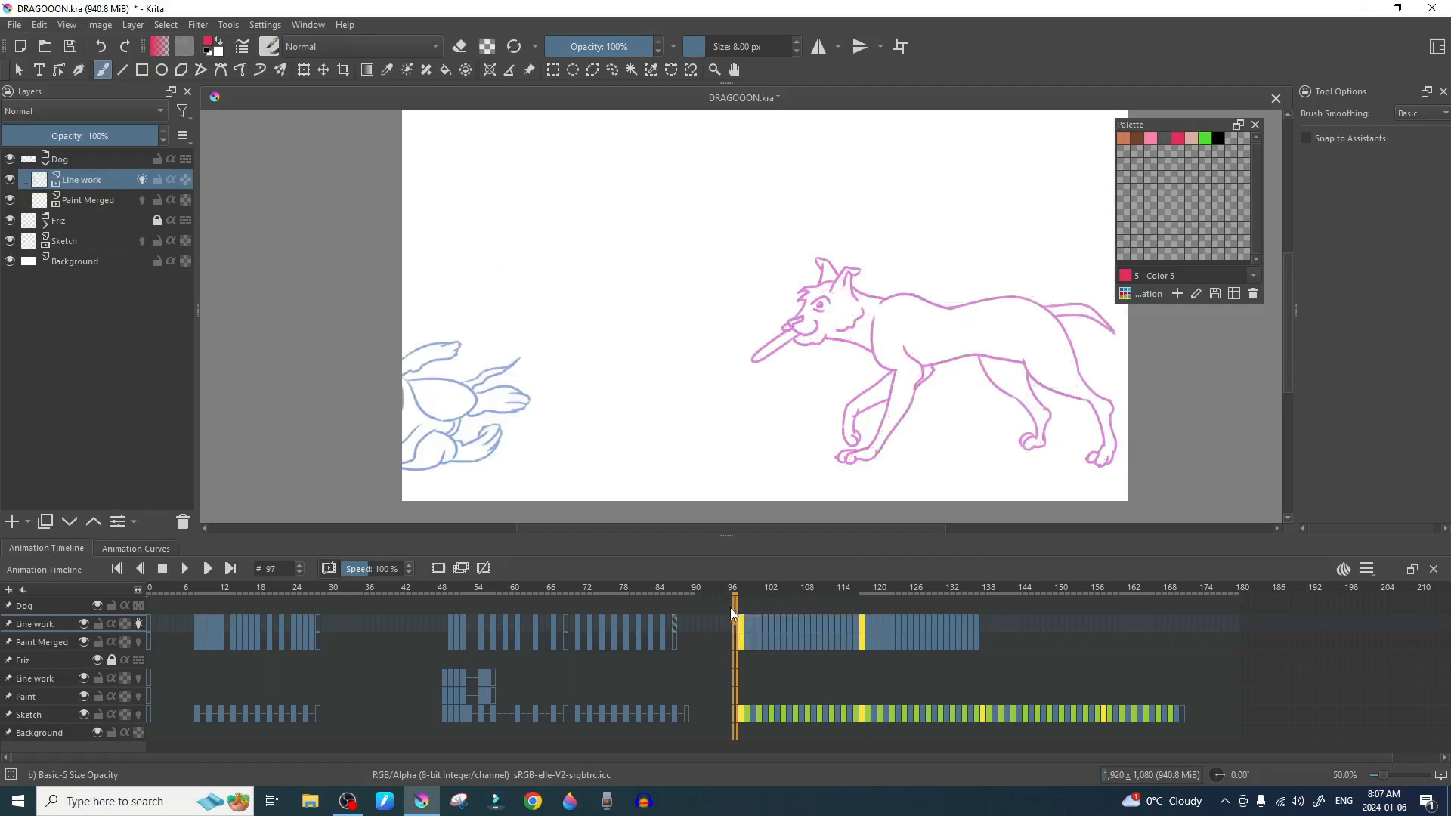
key("space")
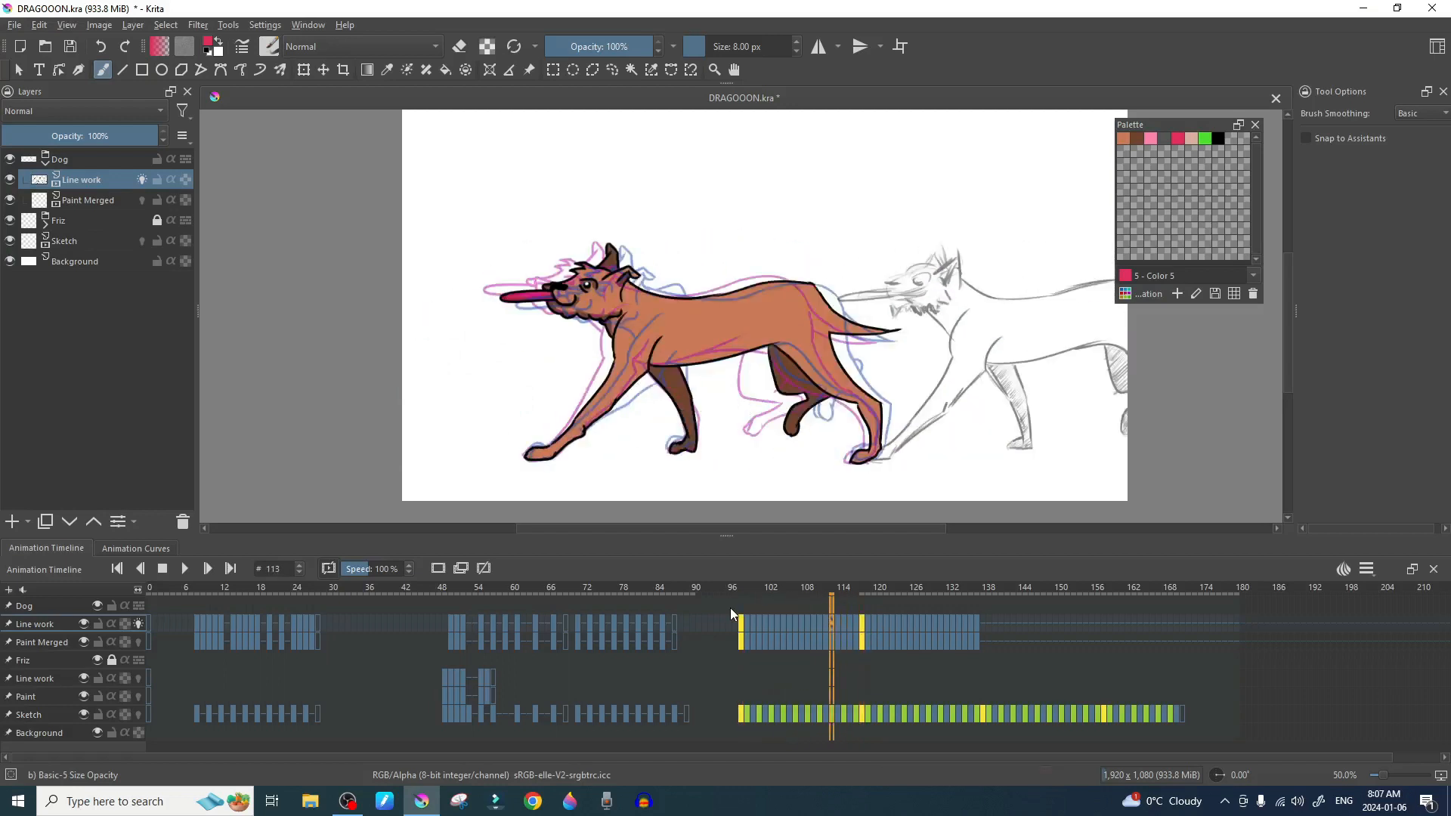
Step: Try to move the frame 98 dog drawing with the Transform tool on the Line work layer
key("Left")
key("Left")
left_click_drag(725, 363, 596, 359)
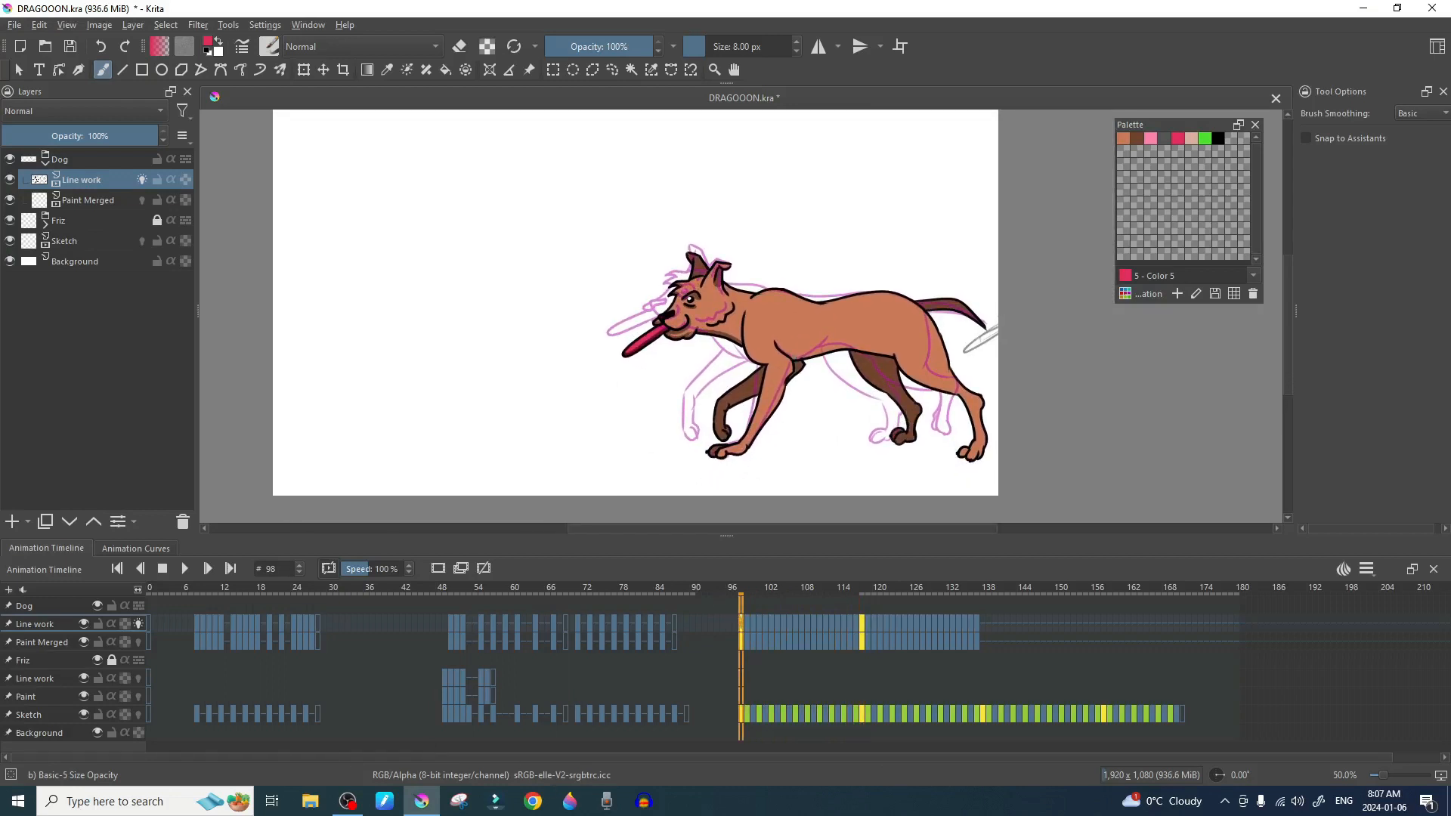
key("ctrl+t")
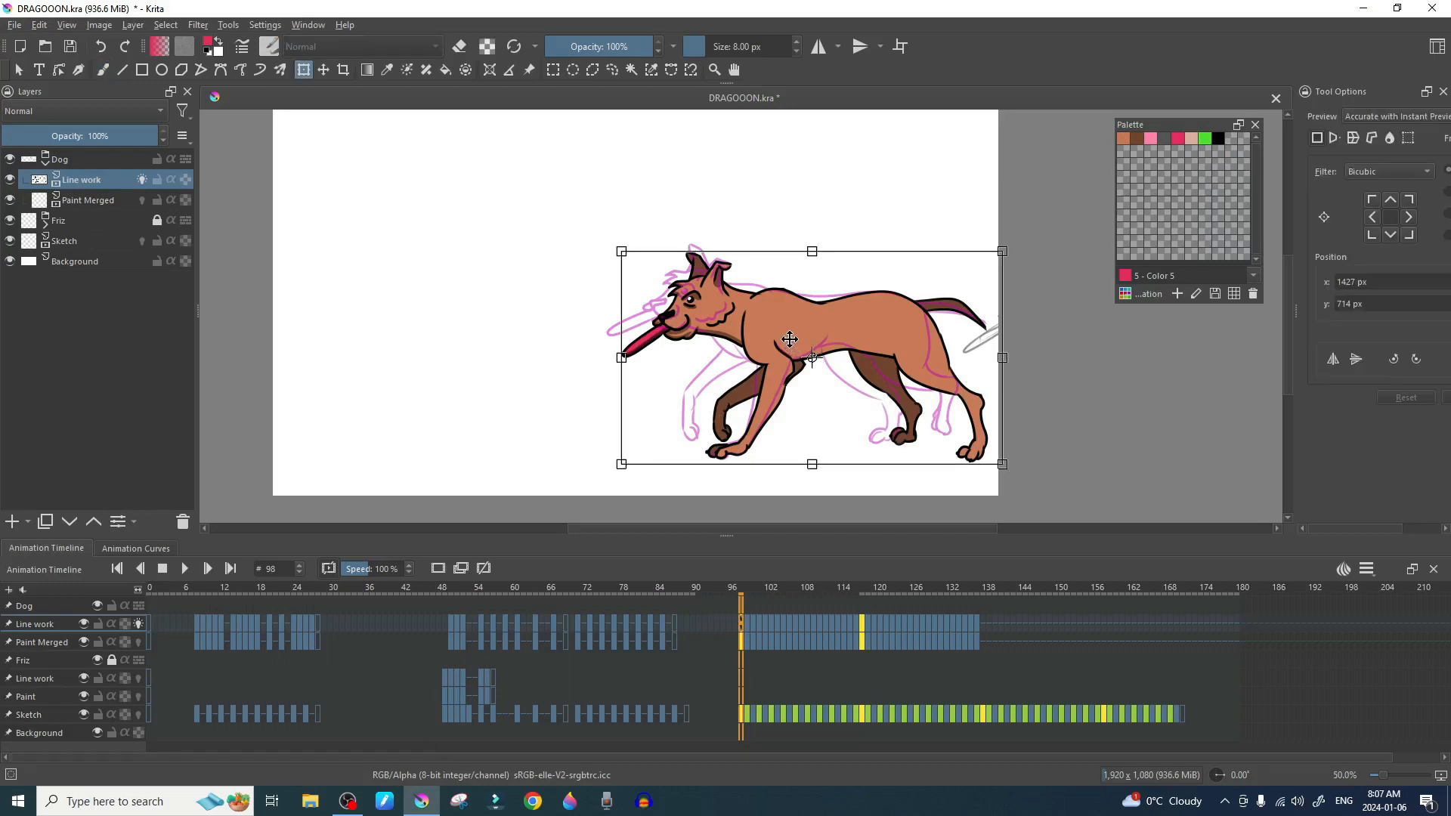
left_click_drag(770, 335, 1017, 340)
key("ctrl+z")
key("Return")
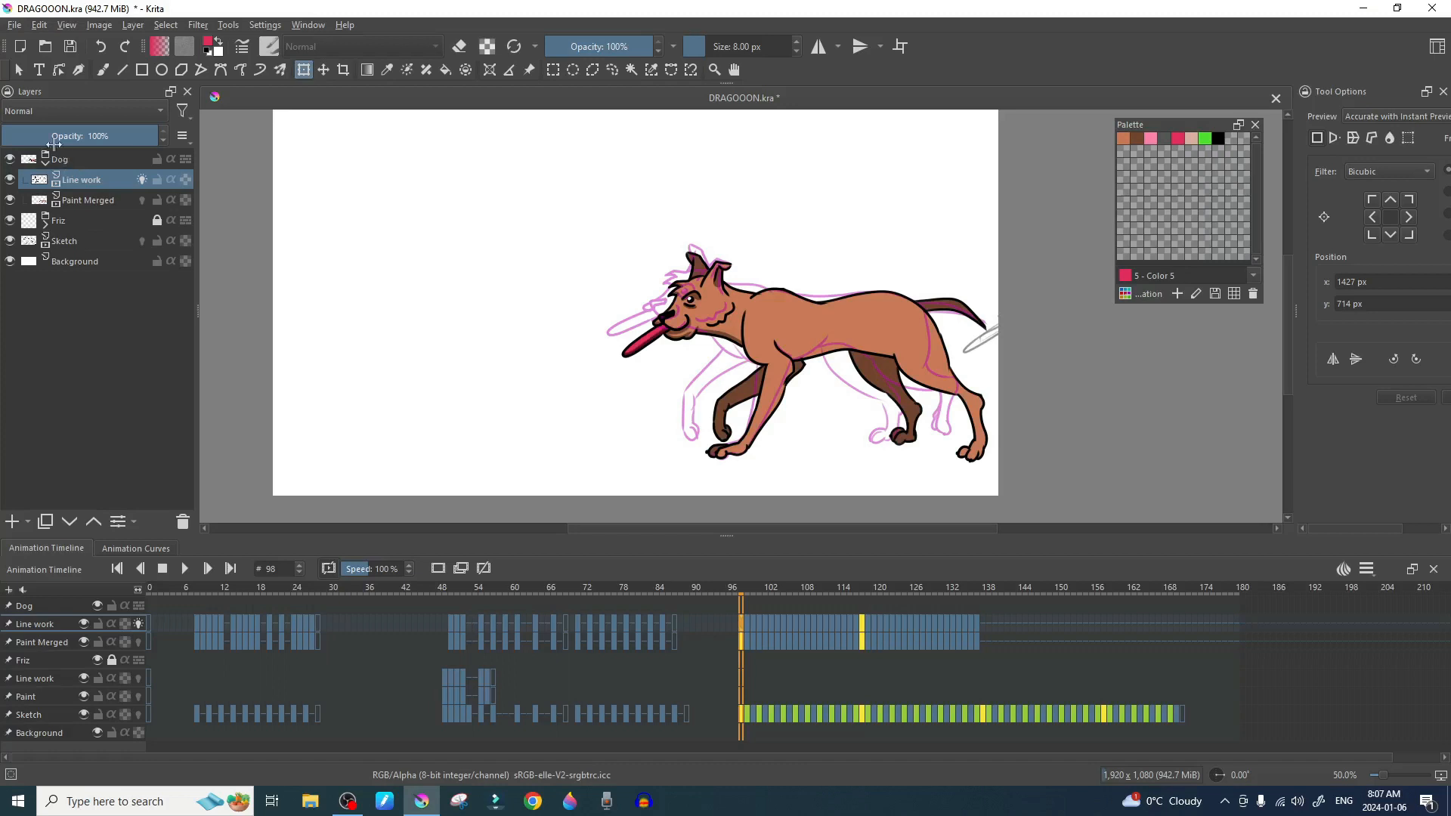
Step: Transform the Dog group at frames 98 and 99, moving it right onto the sketch at x about 2323 px and 2244 px
left_click(69, 162)
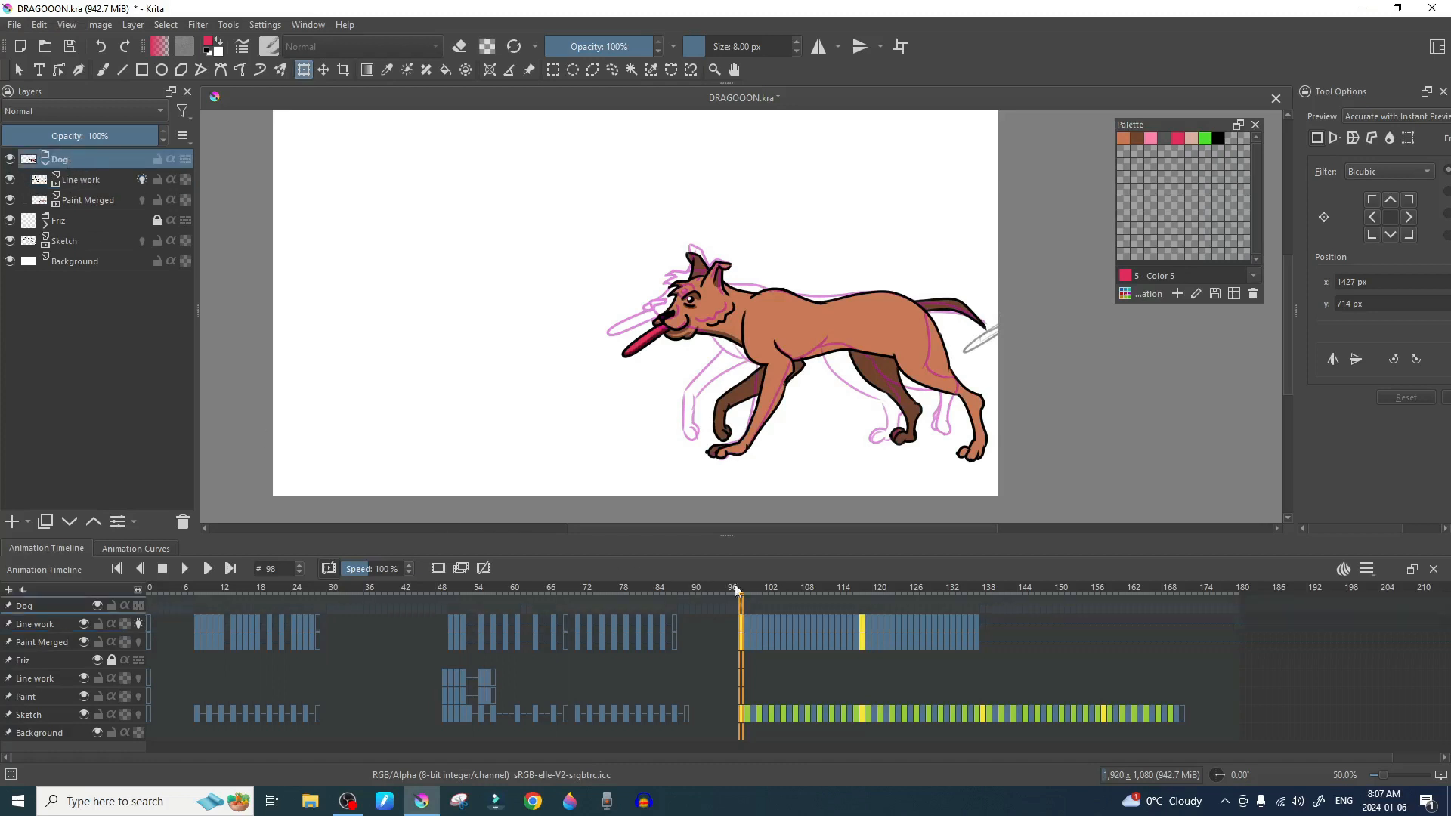
left_click(781, 325)
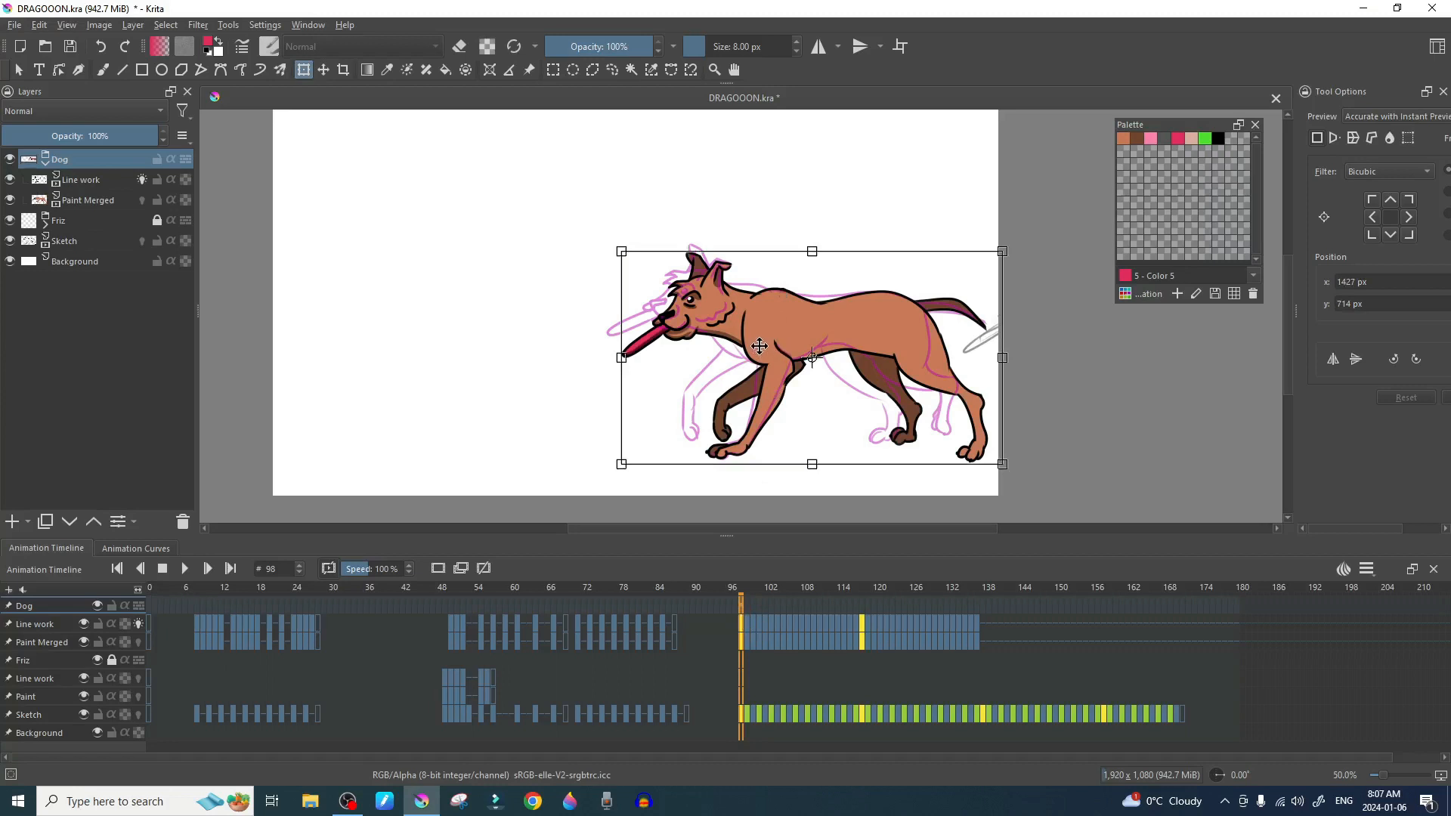
left_click_drag(757, 343, 1101, 385)
key("ctrl+z")
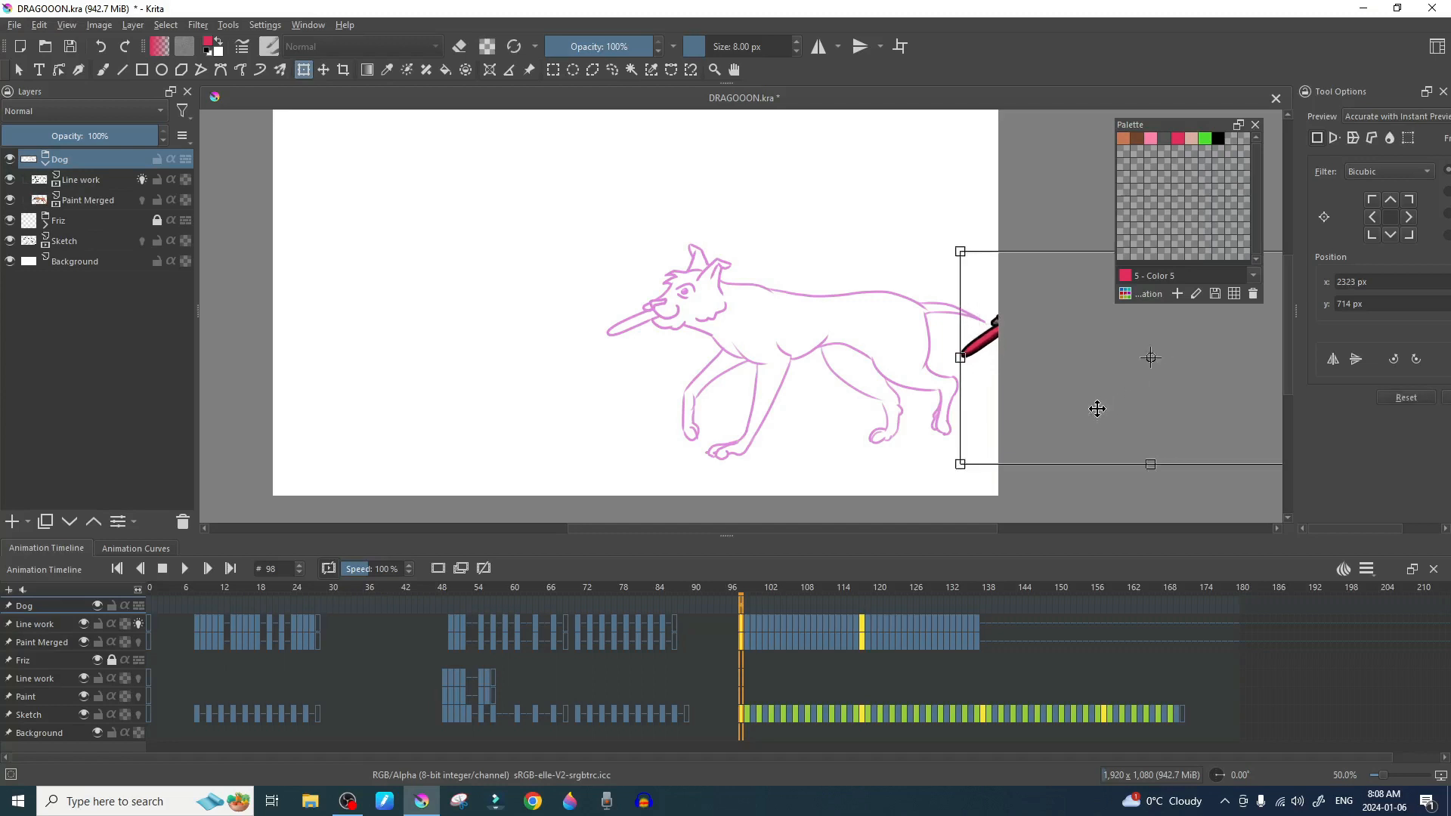
left_click(748, 603)
mouse_move(758, 335)
left_mouse_down()
mouse_move(1088, 347)
mouse_move(1076, 353)
left_mouse_up()
Step: Move the Dog group right onto the sketch at frames 100, 101 and 102, at x about 2187, 2162 and 2155 px
left_click(756, 623)
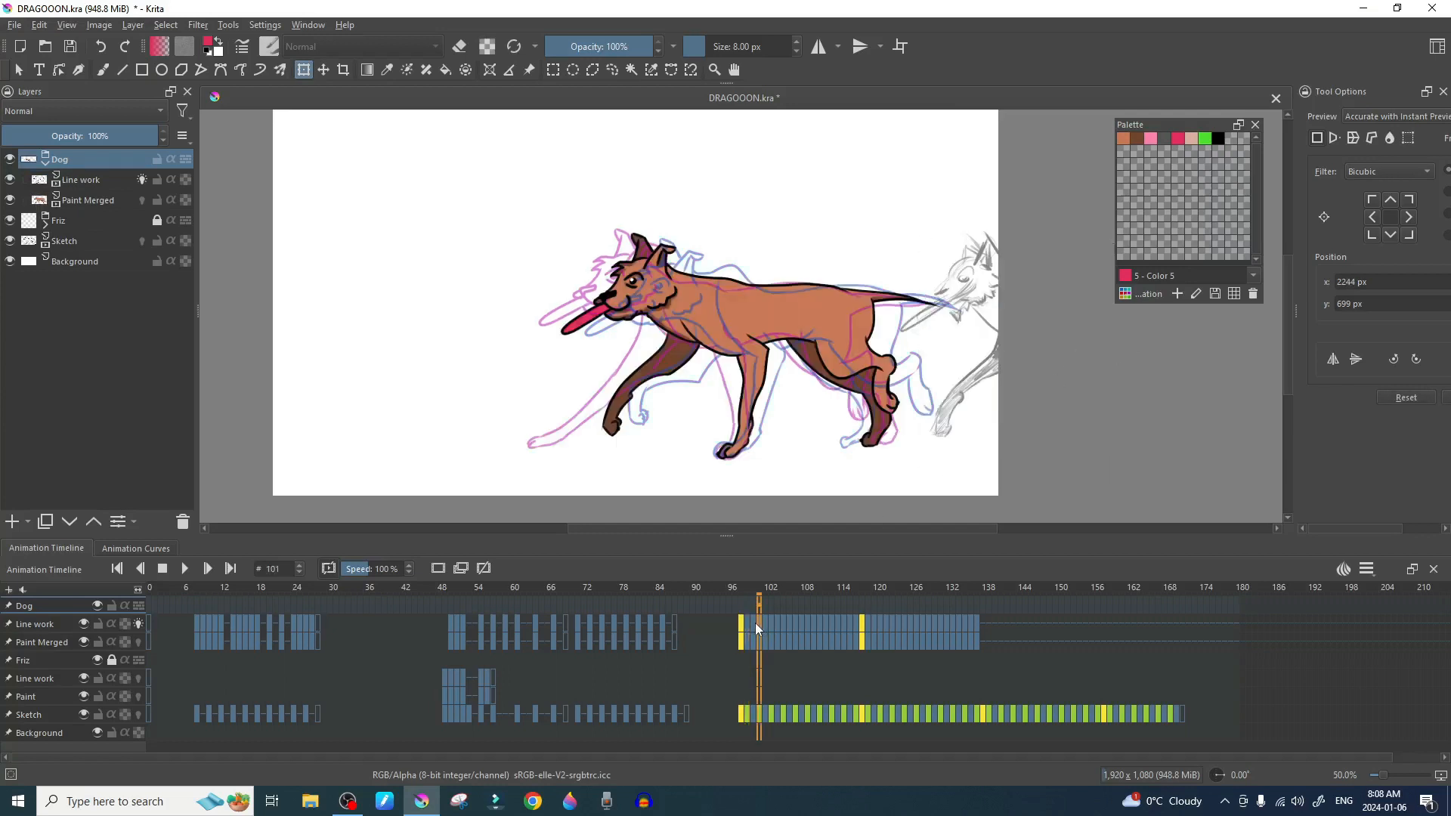
left_click_drag(774, 331, 1055, 334)
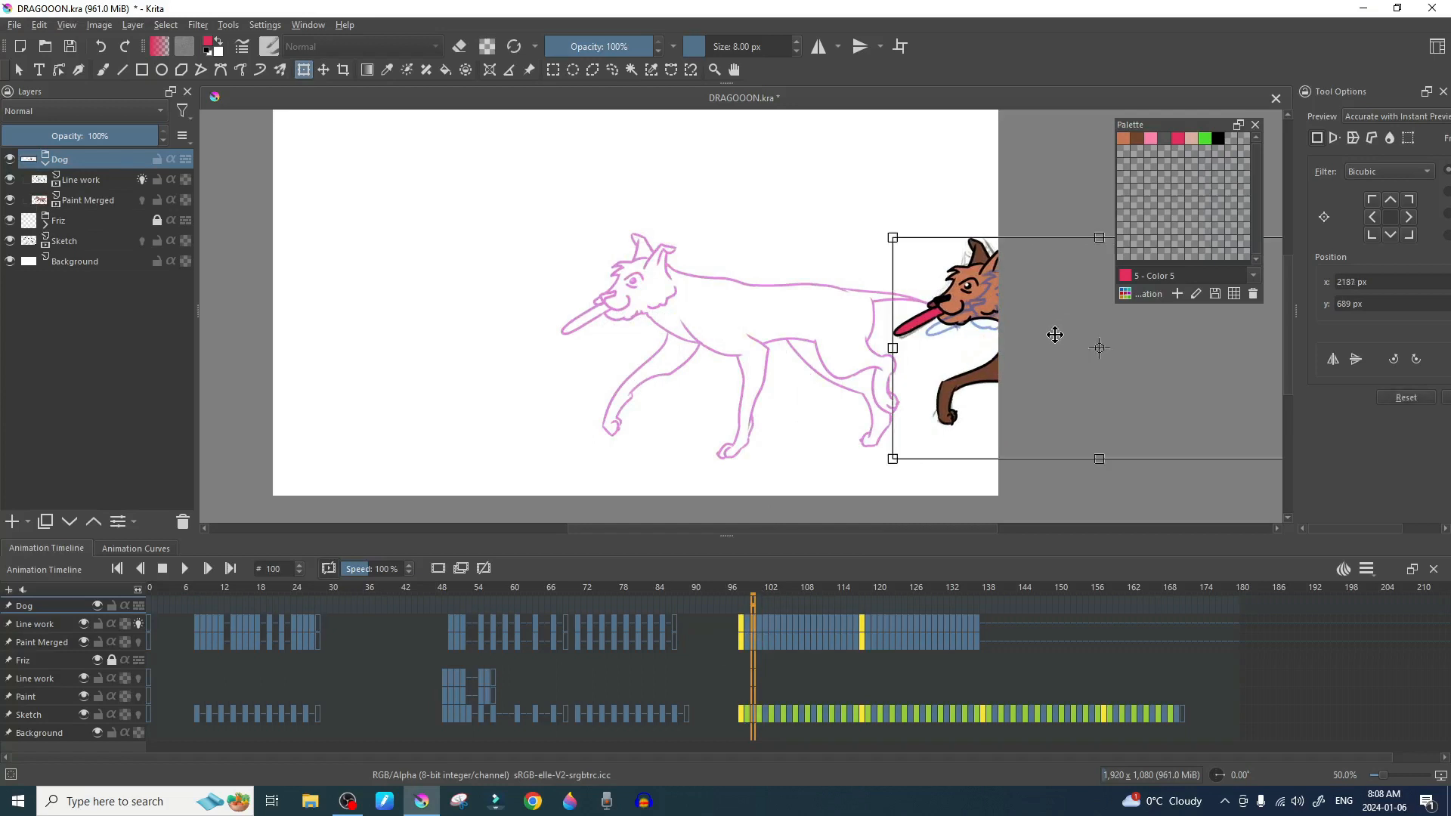
left_click(760, 623)
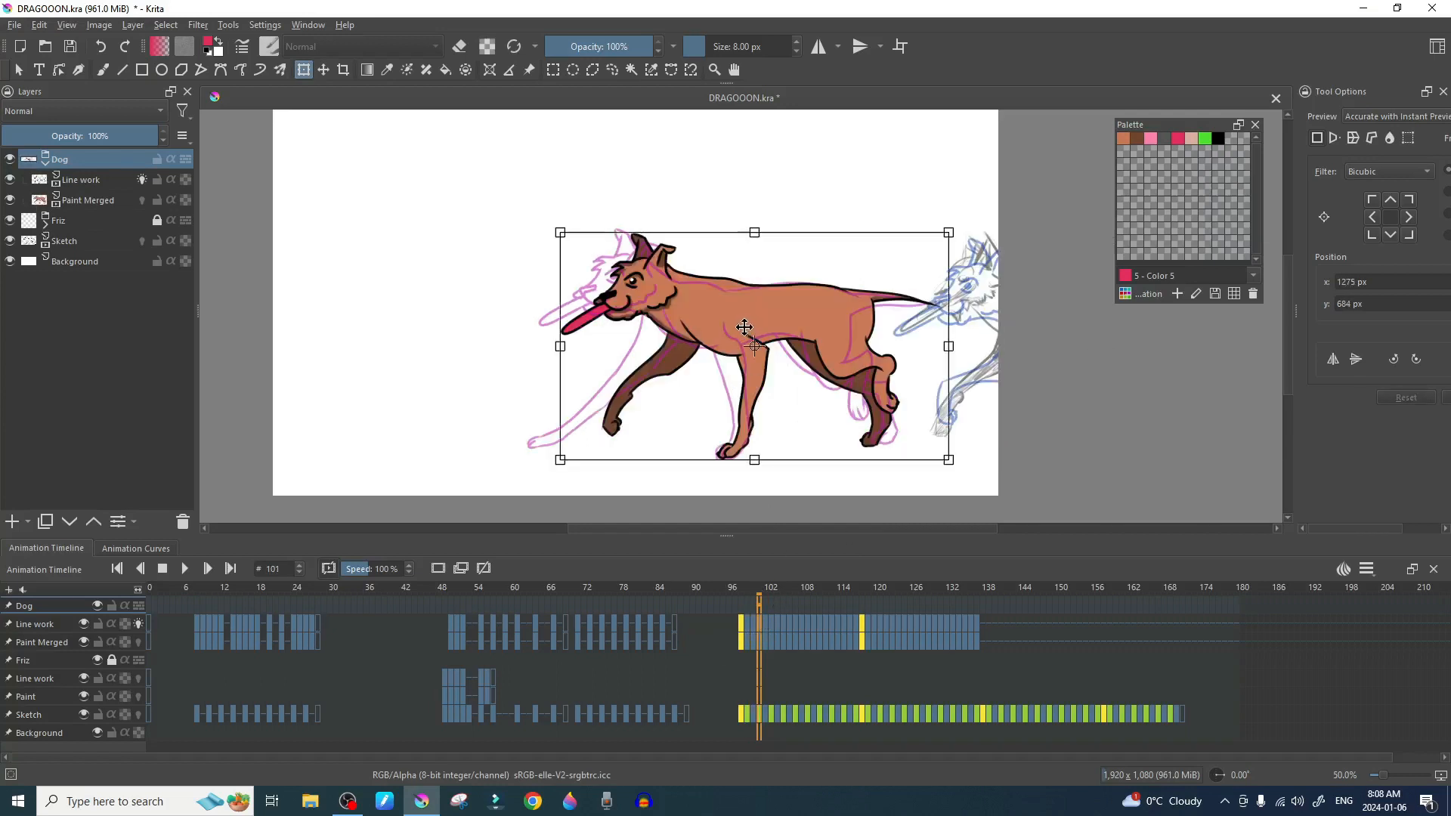
left_click_drag(798, 325, 1071, 338)
left_click(769, 623)
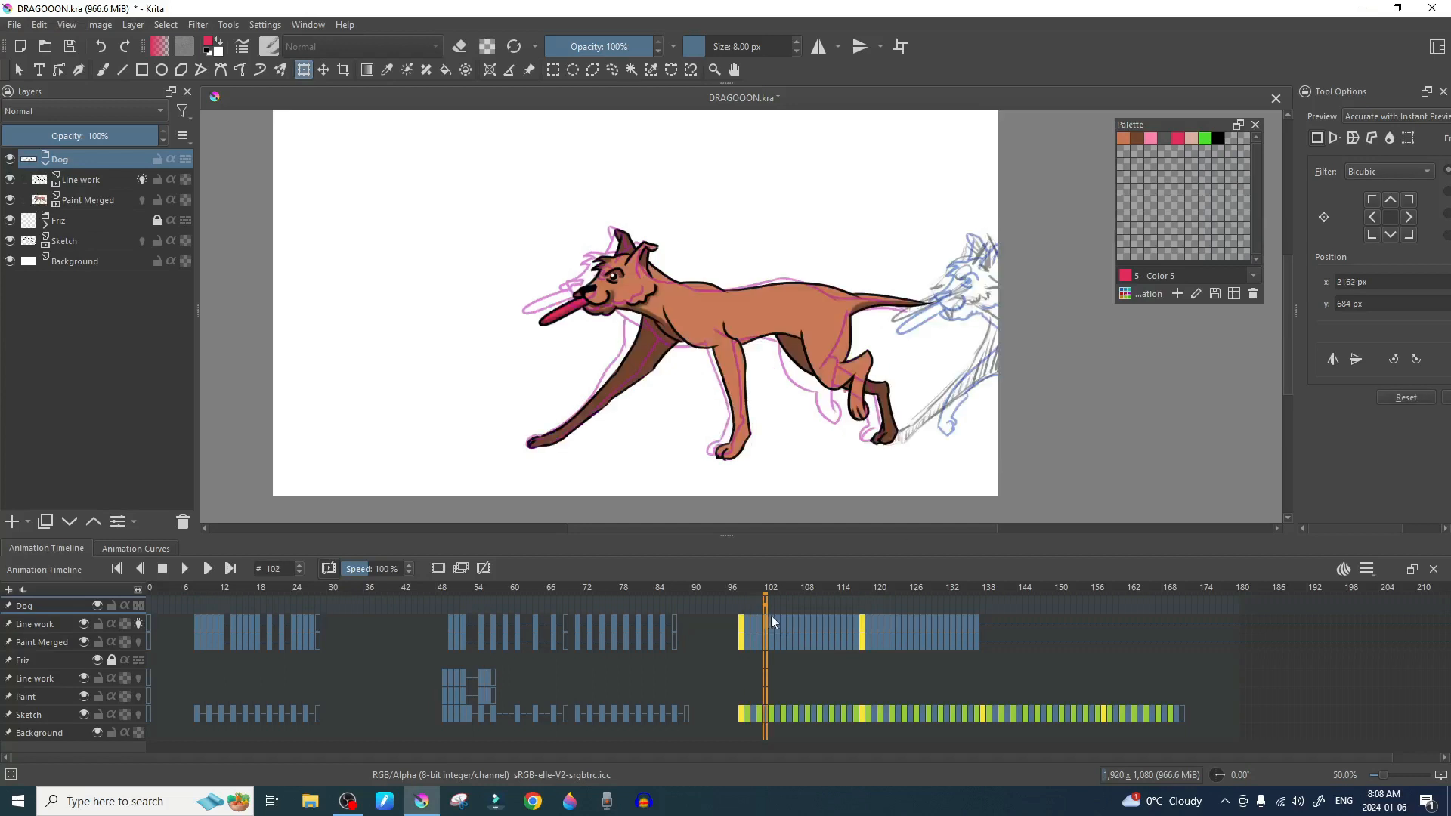
left_click_drag(696, 327, 1049, 324)
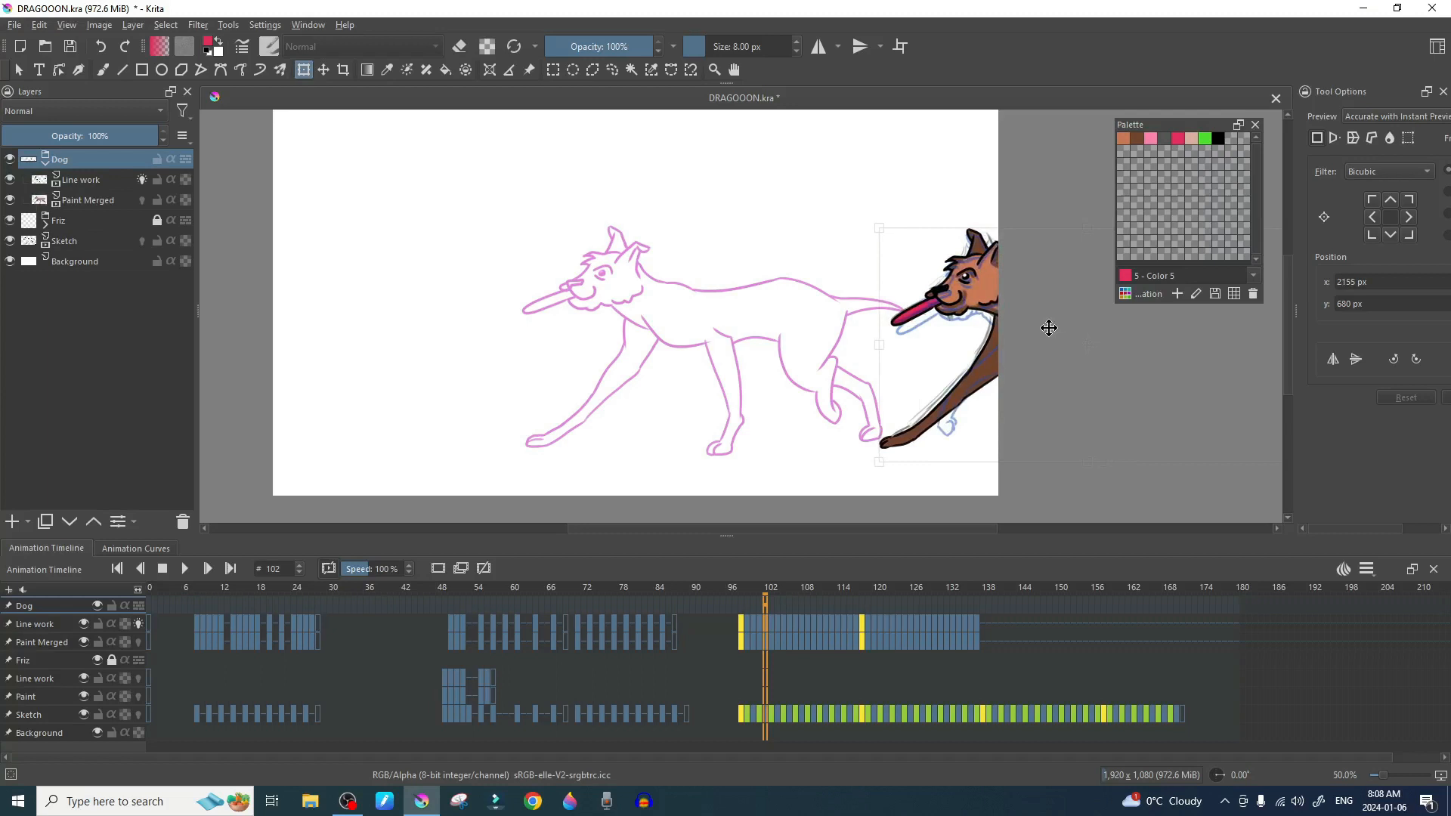
Step: Move the Dog group right at frames 103, 104 and 105 so each drawing lines up with its sketch
left_click(774, 626)
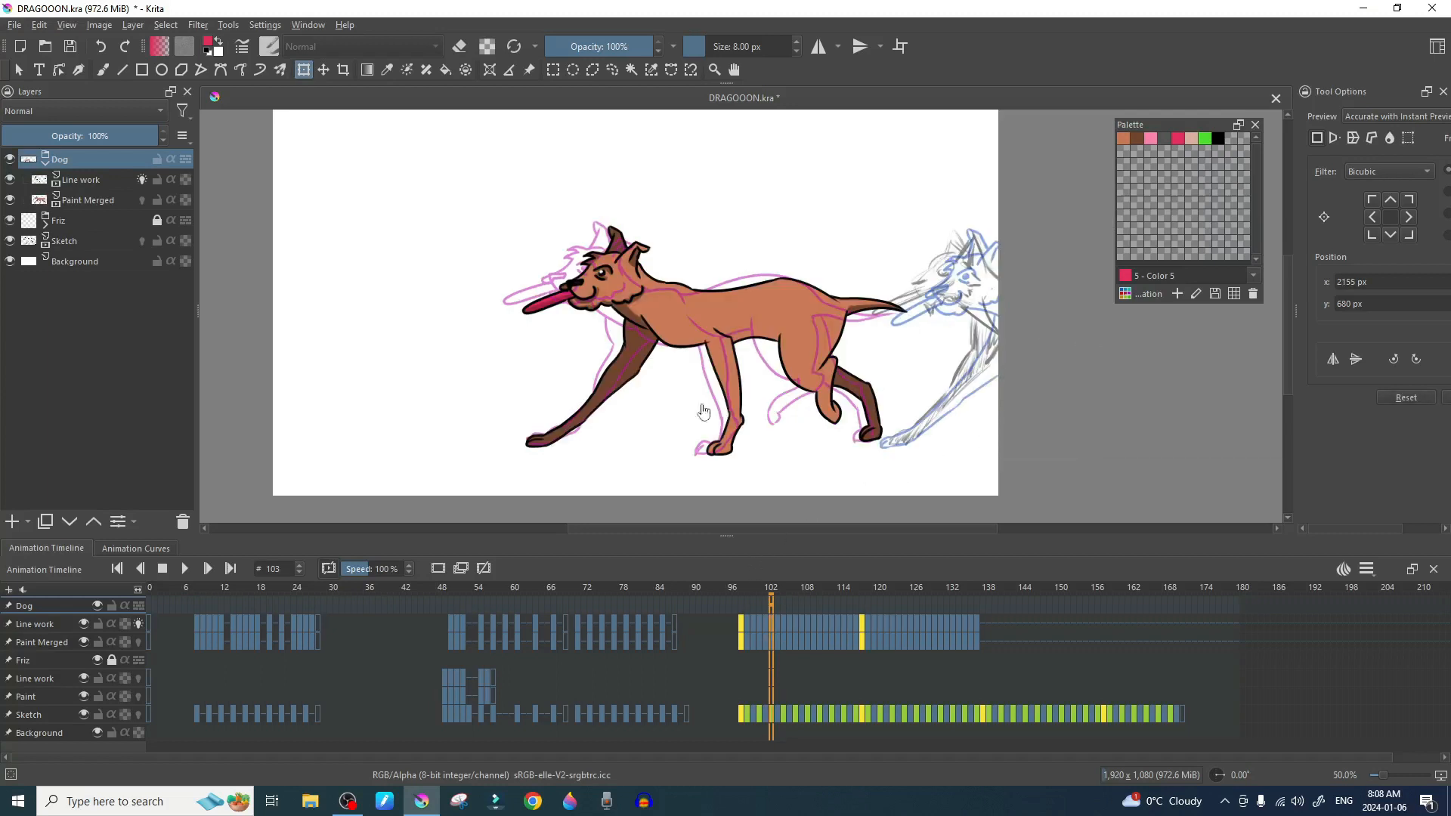
left_click_drag(755, 334, 1020, 357)
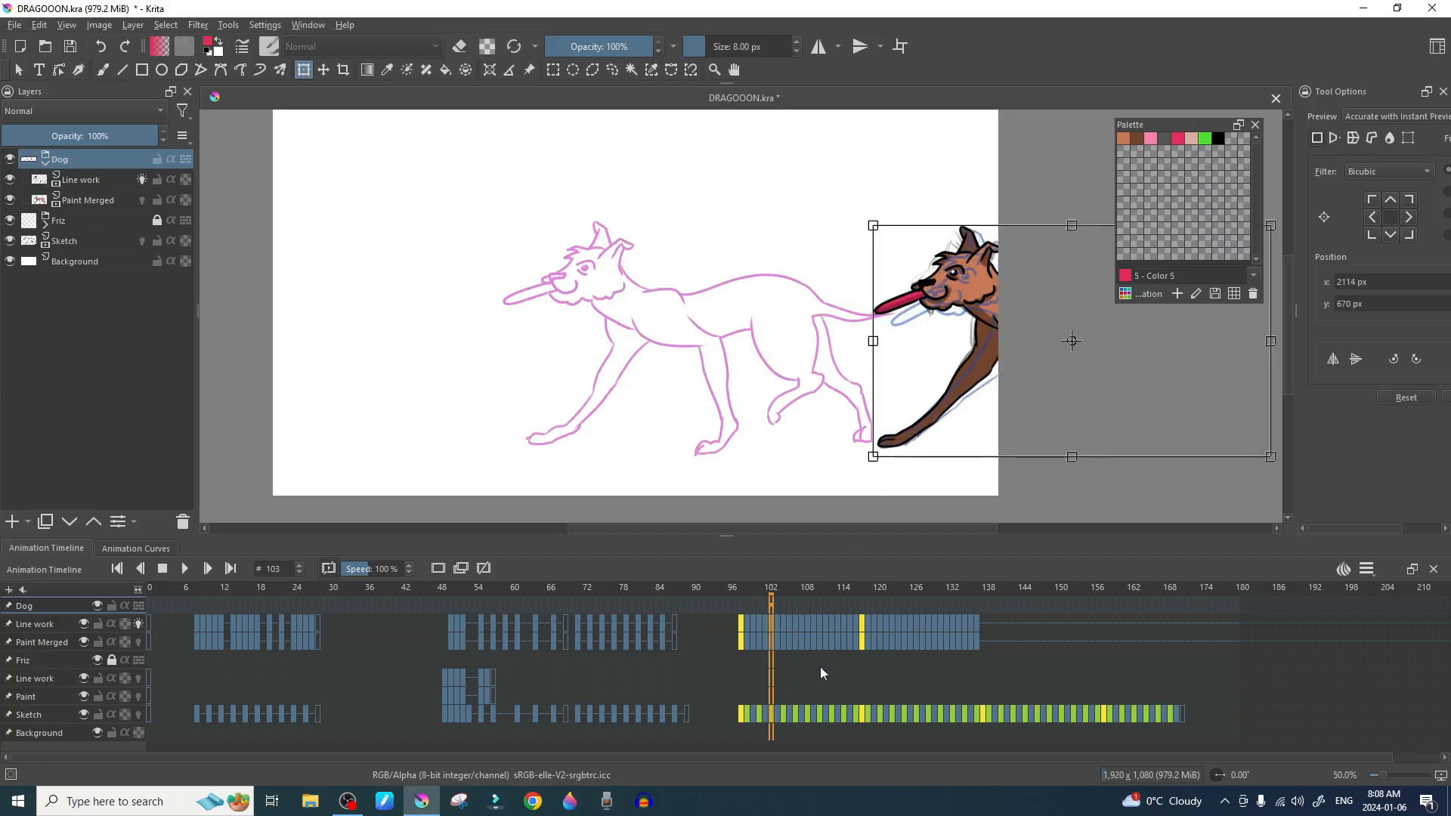
left_click(777, 627)
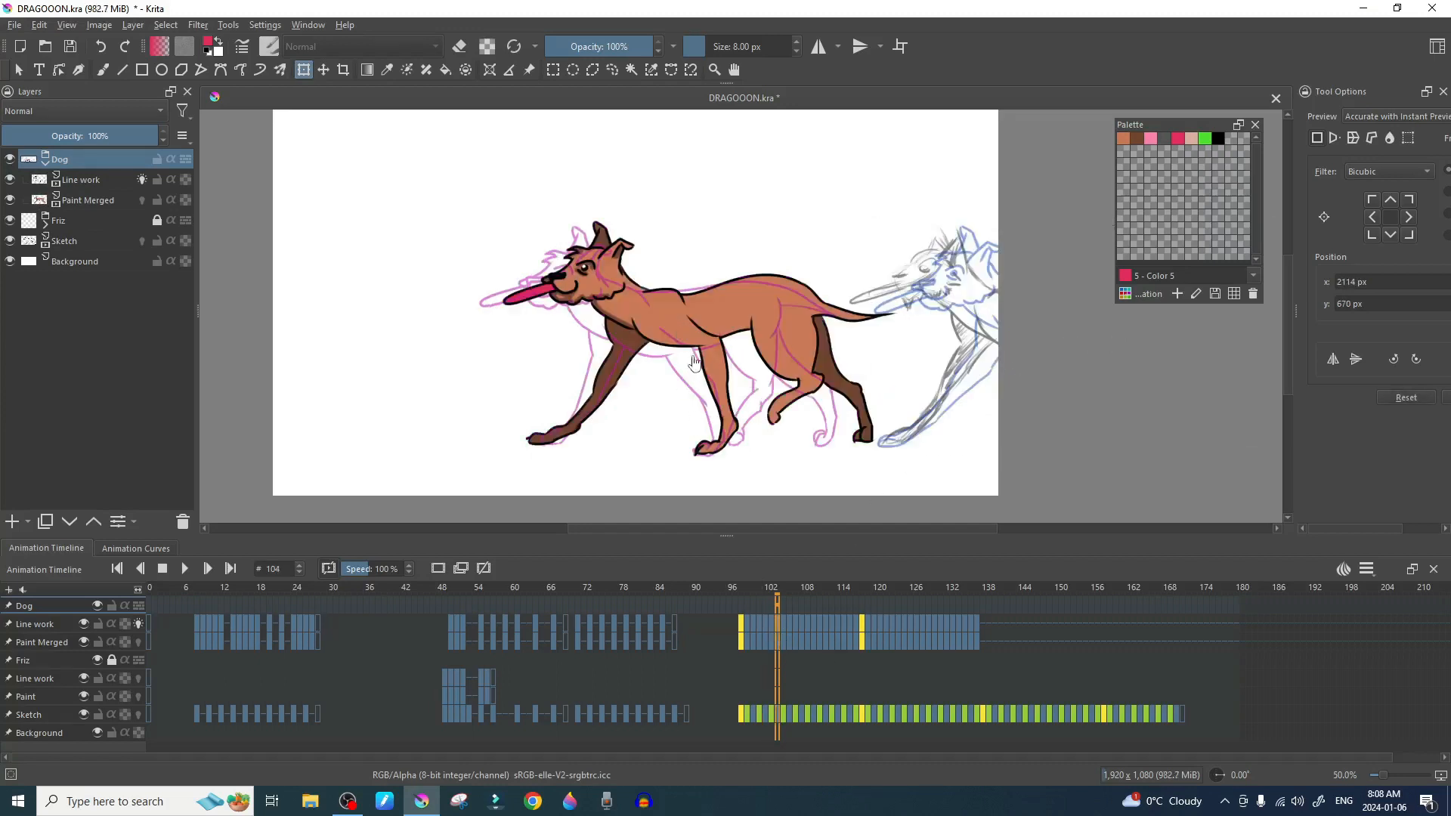
left_click_drag(678, 326, 1021, 326)
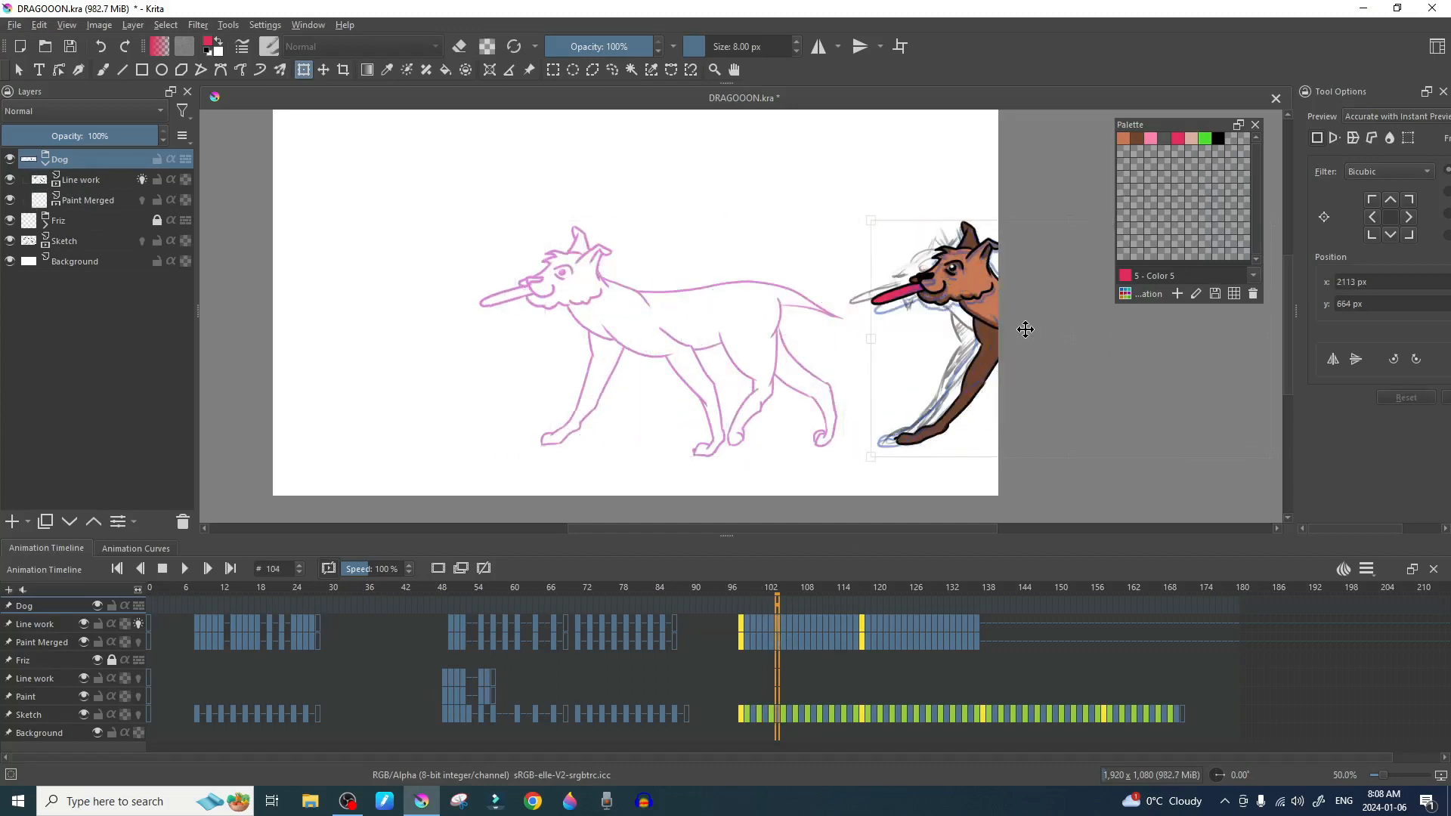
left_click(782, 609)
left_click(666, 327)
left_click_drag(651, 323, 1014, 316)
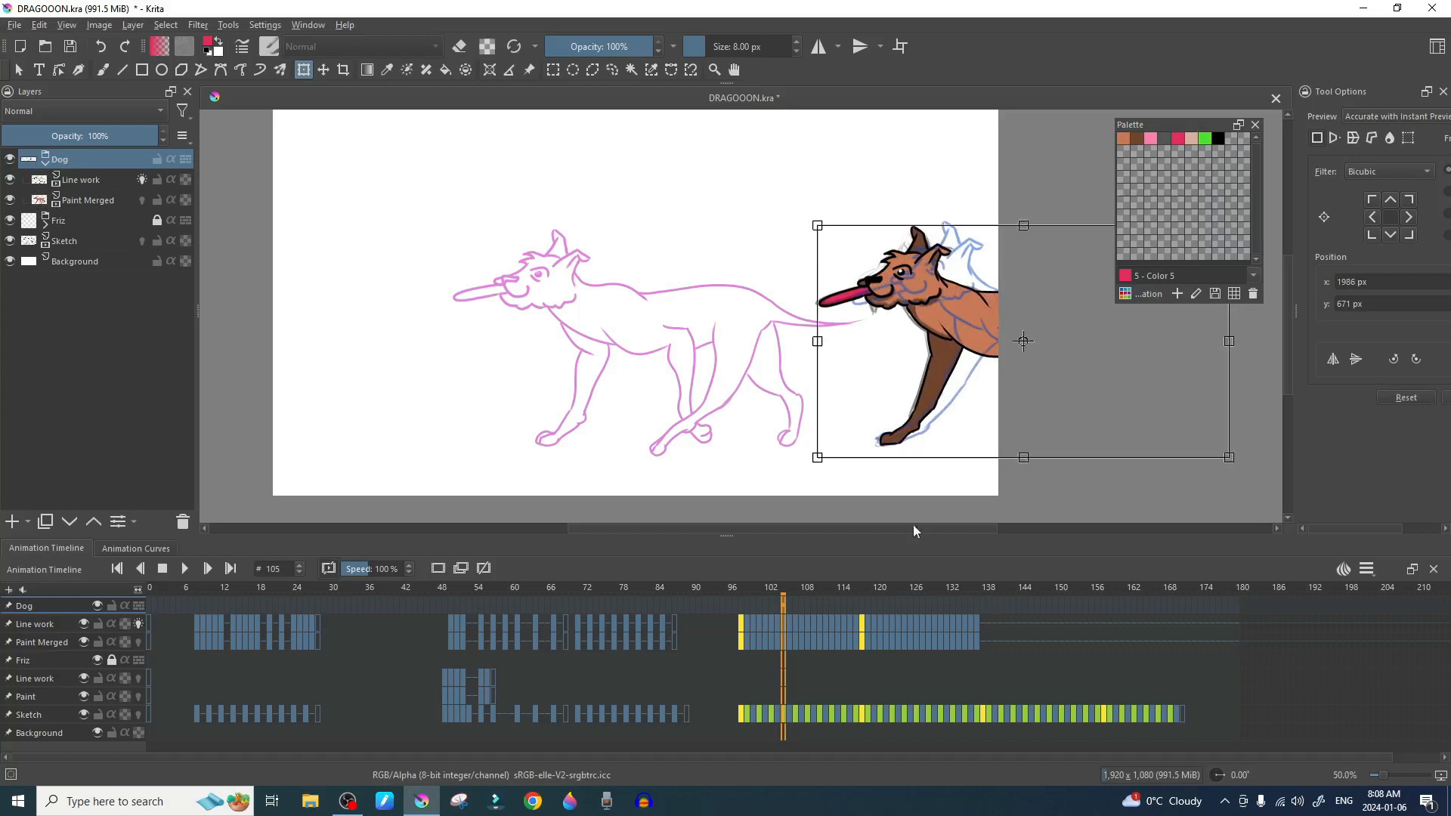
Step: Move the Dog group right at frames 106, 107 and 108 to match the sketched dog in each frame
left_click(791, 606)
left_click(643, 326)
left_click_drag(642, 326, 1003, 322)
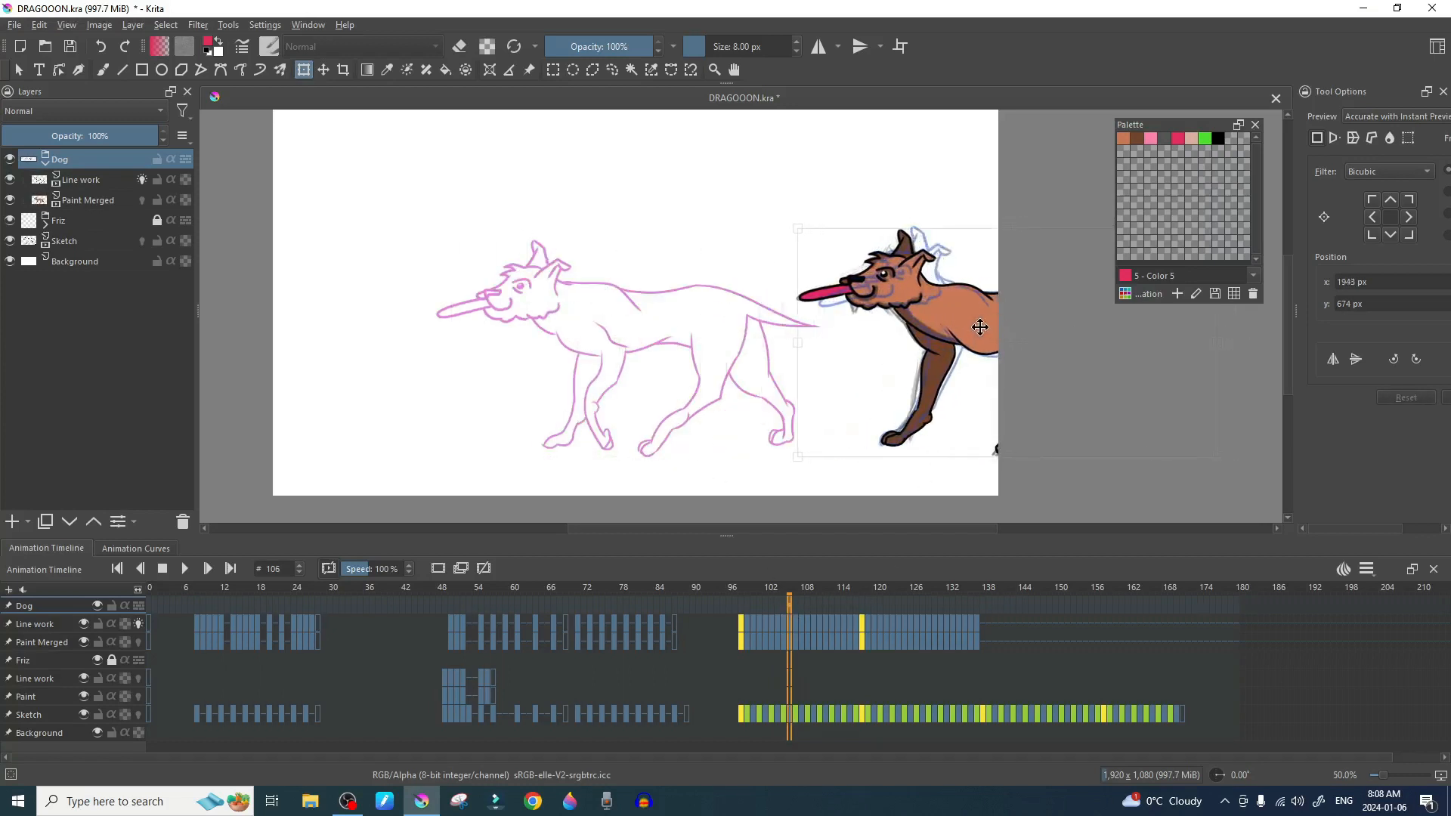
left_click(797, 606)
left_click(651, 329)
left_click_drag(652, 330, 981, 334)
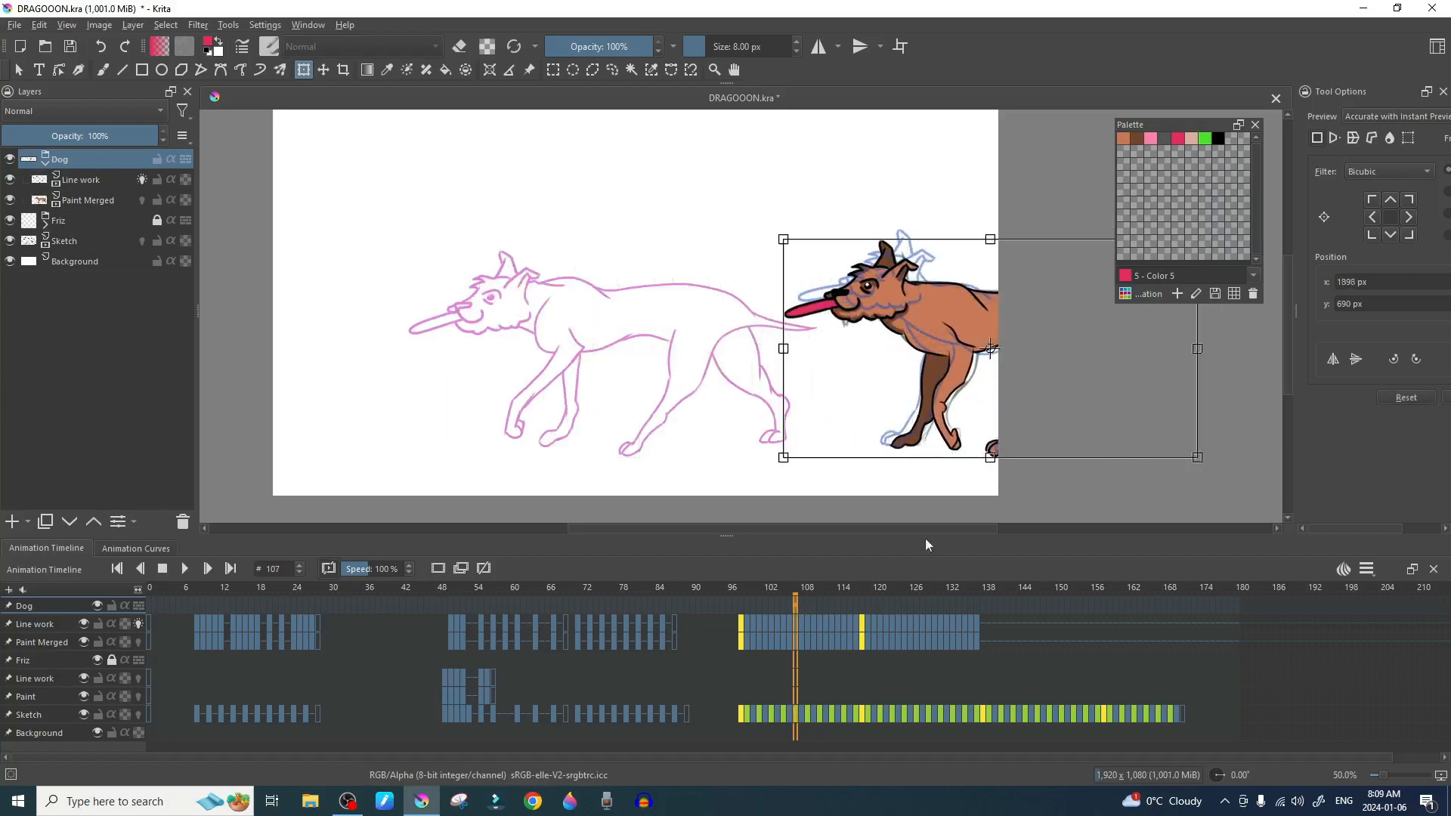
left_click(801, 604)
left_click(638, 337)
left_click_drag(639, 337, 949, 327)
Step: Move the Dog group right at frames 109, 110 and 111 to cover the sketched dog in each frame
left_click(807, 604)
left_click(650, 337)
left_click_drag(650, 336, 998, 334)
left_click(812, 606)
left_click(625, 327)
left_click_drag(625, 327, 962, 326)
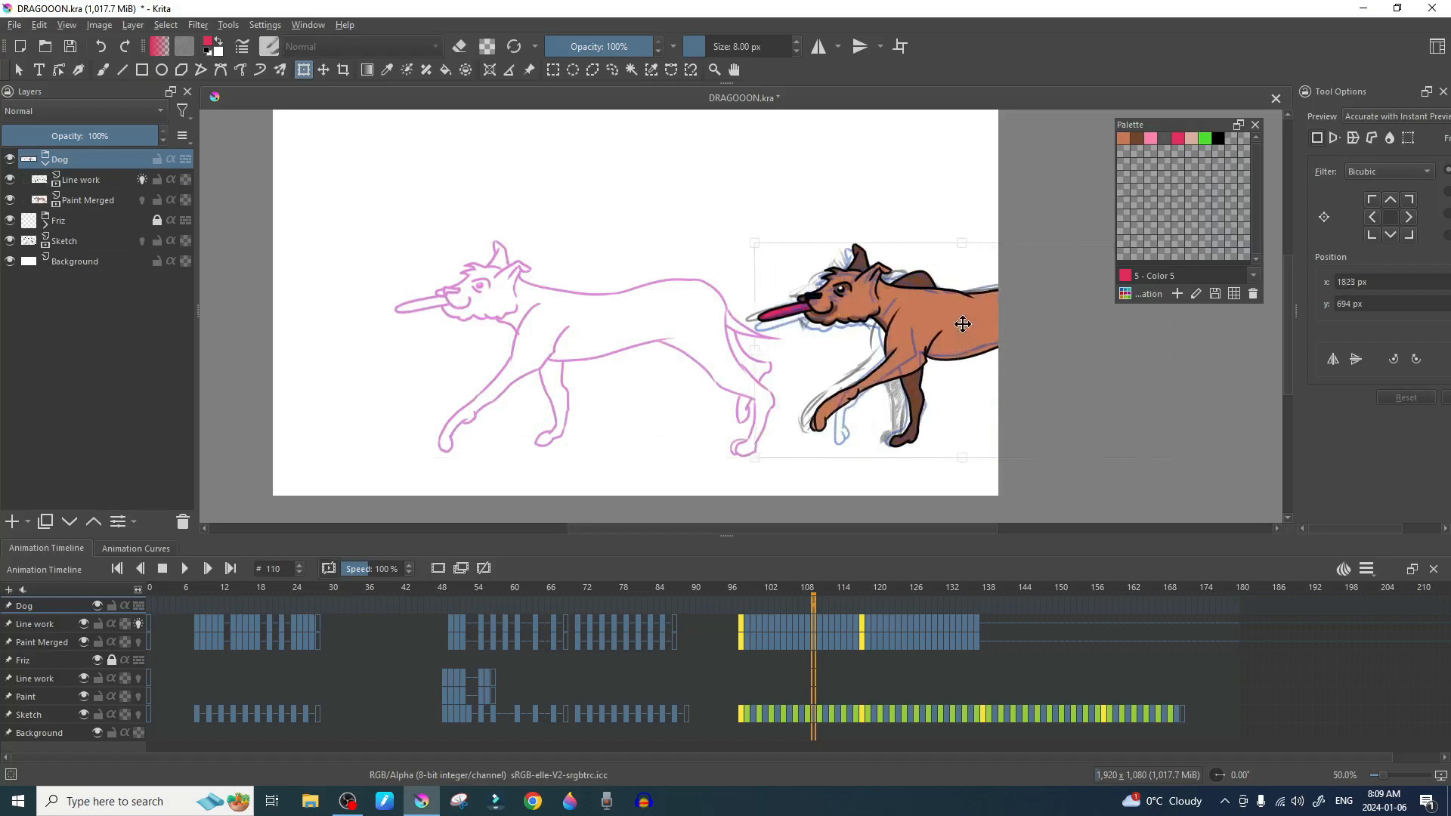
left_click(820, 606)
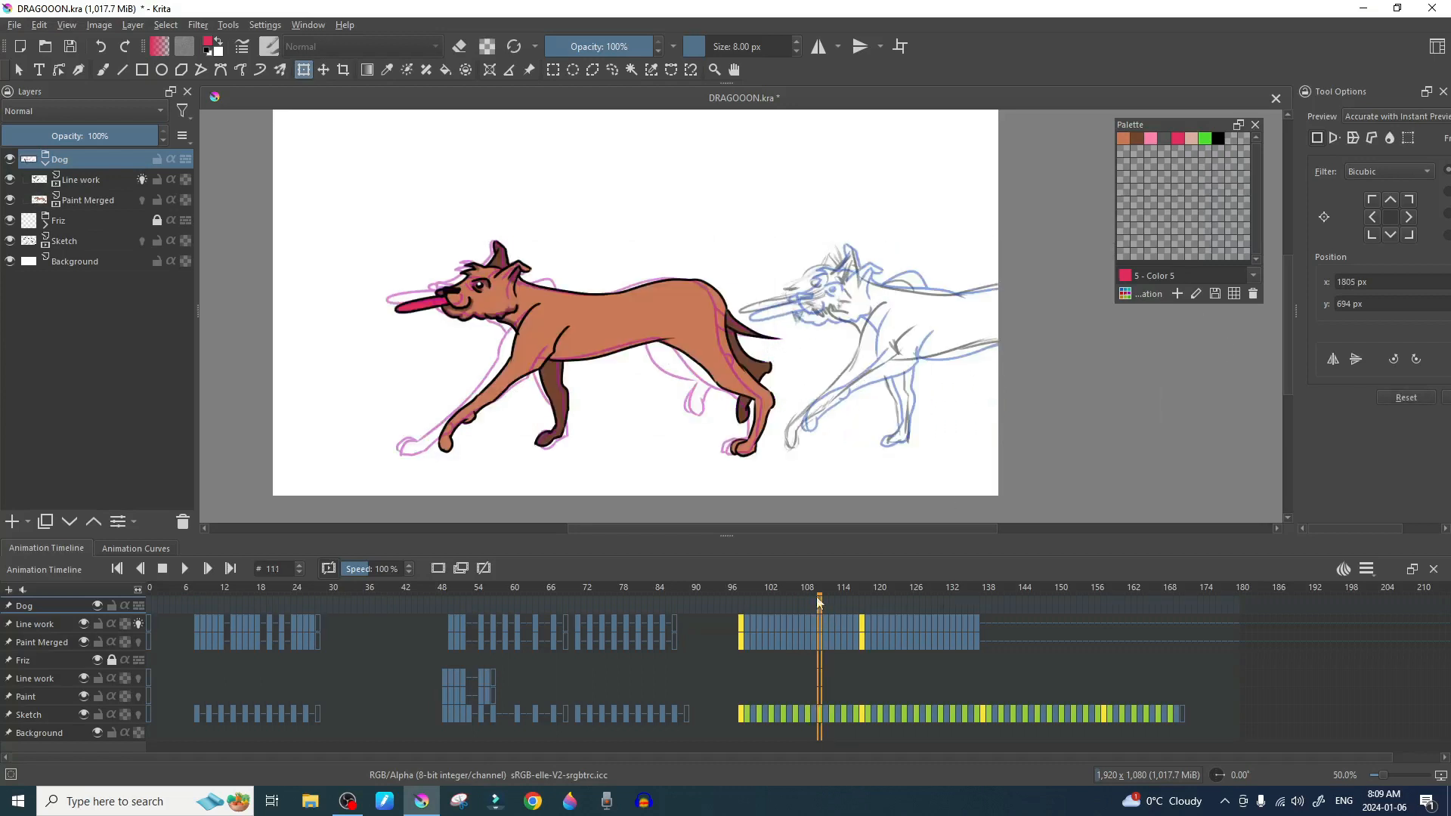
left_click_drag(689, 325, 956, 325)
Step: Move the Dog group right onto the sketch at frames 112, 113 and 114, at x about 1692, 1690 and 1621 px
left_click(830, 608)
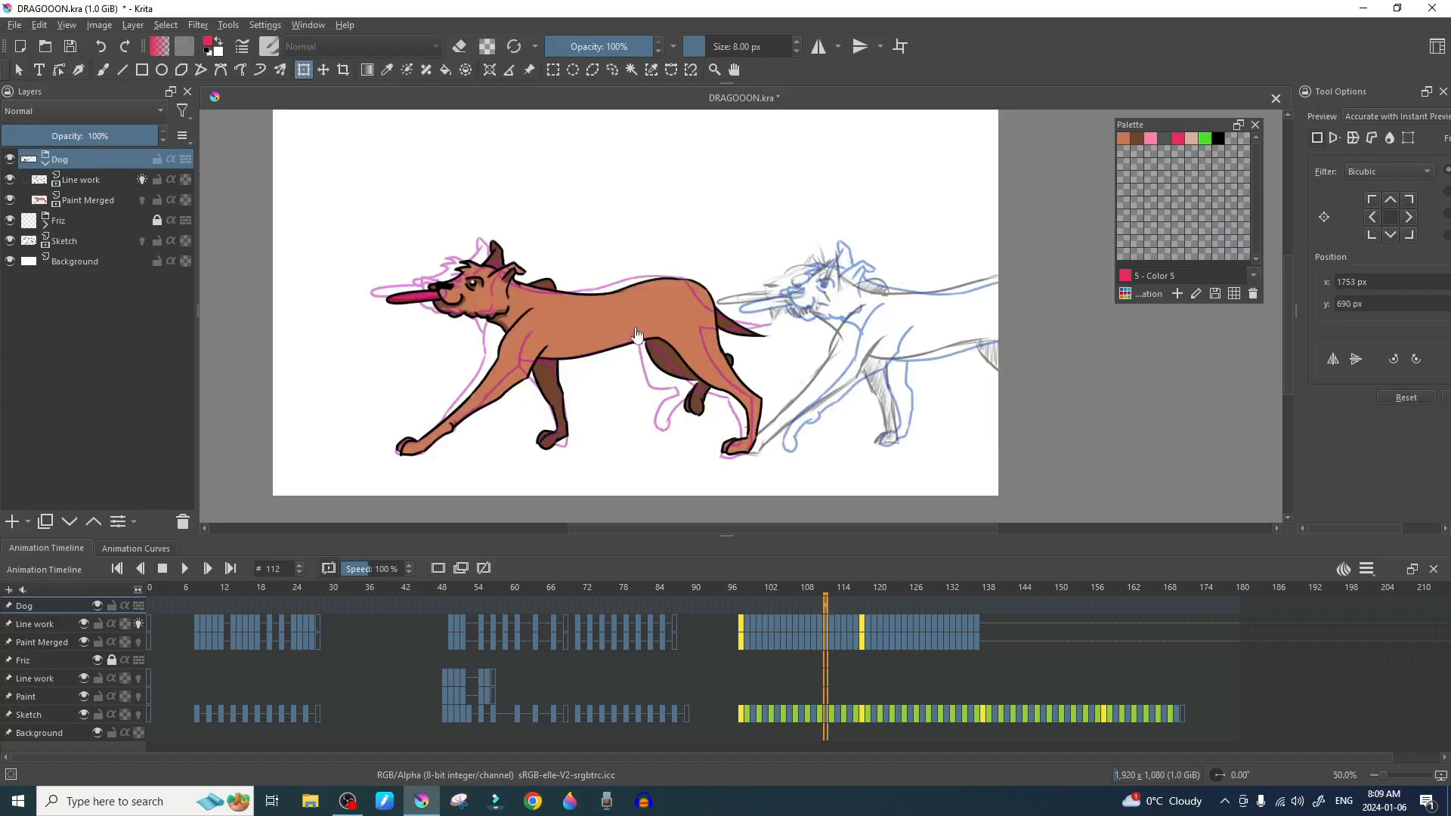
left_click_drag(605, 324, 943, 335)
left_click(831, 605)
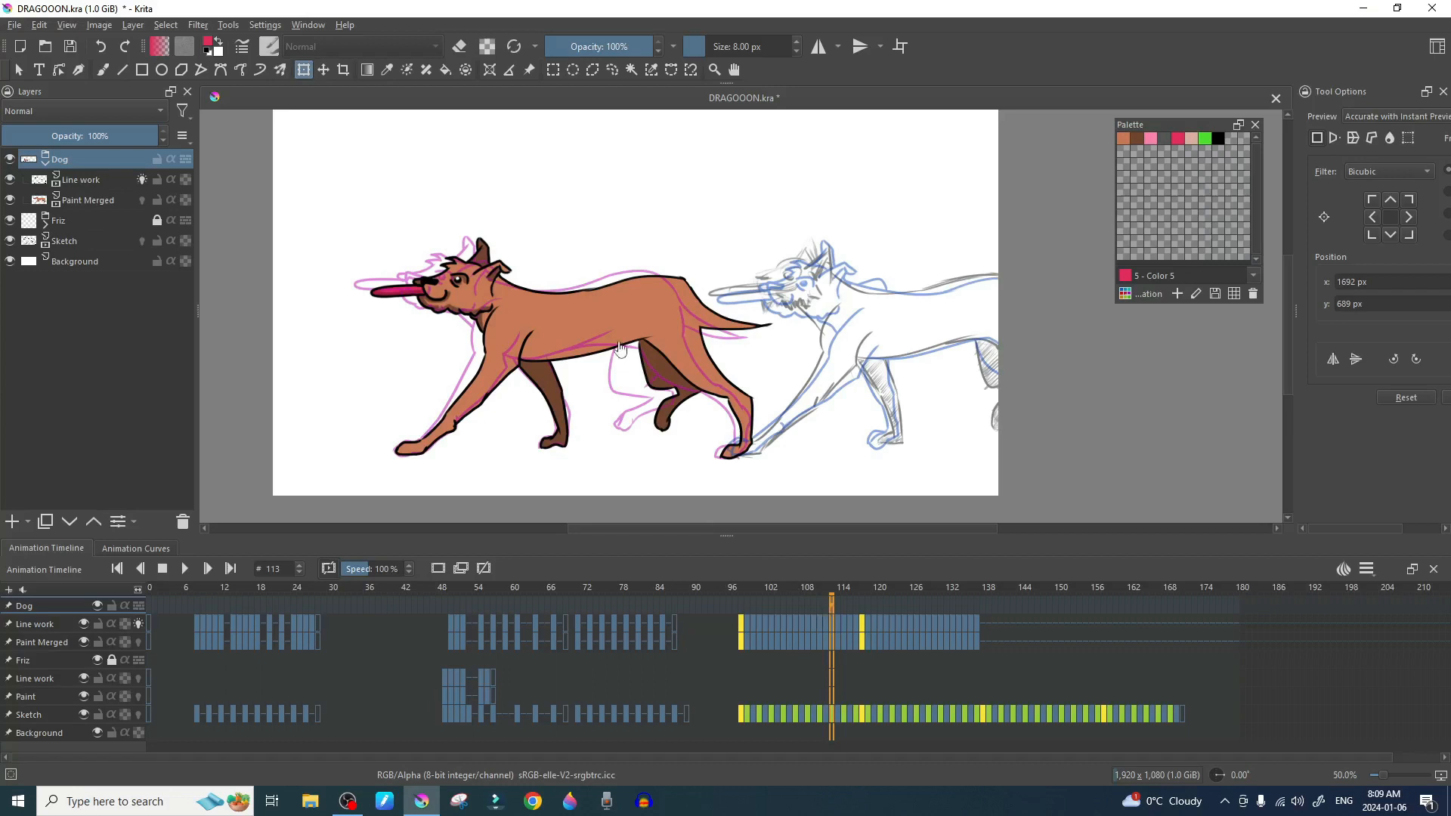
left_click_drag(601, 332, 946, 325)
left_click(840, 606)
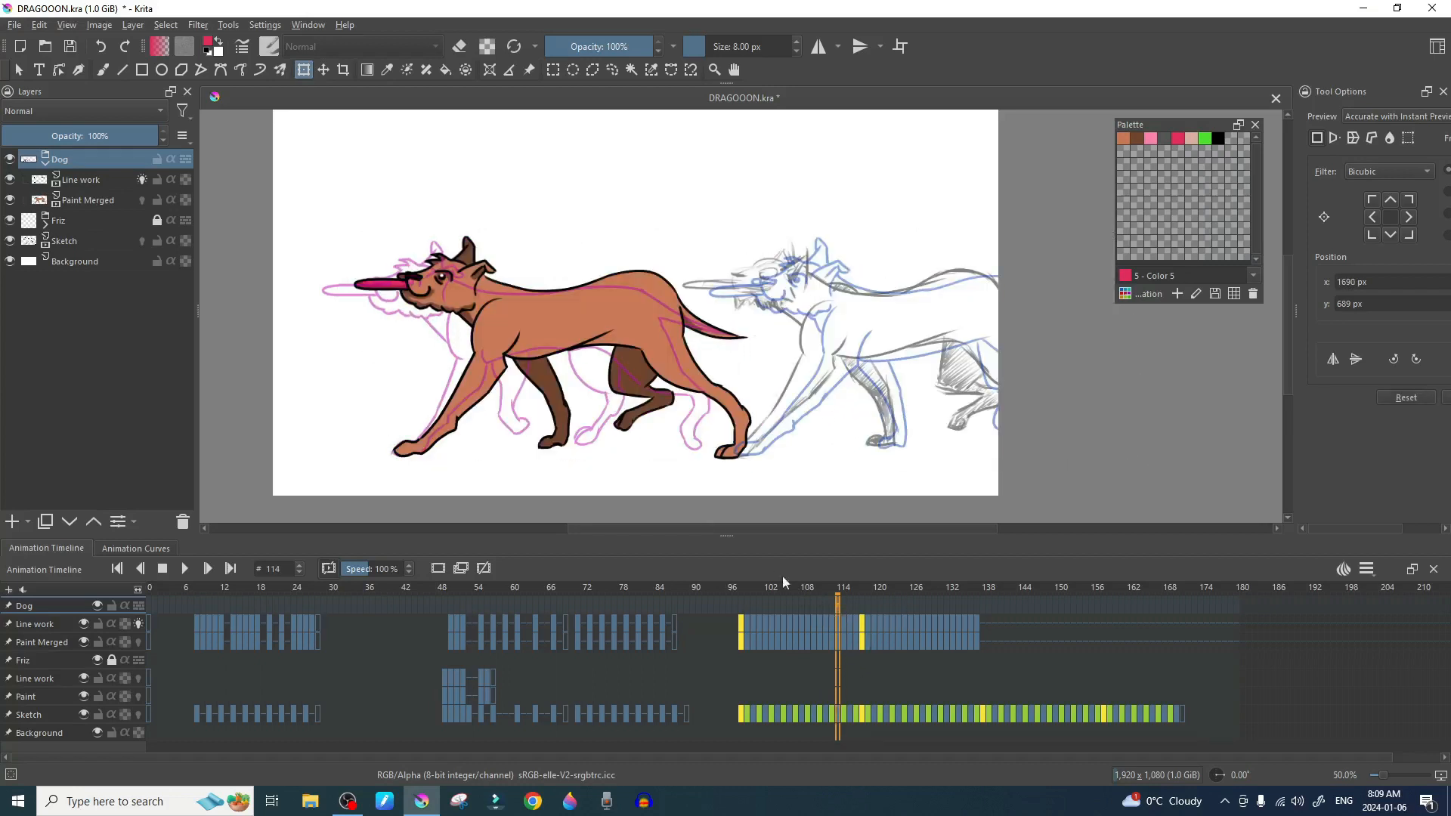
mouse_move(648, 308)
left_mouse_down()
mouse_move(1035, 323)
mouse_move(917, 323)
left_mouse_up()
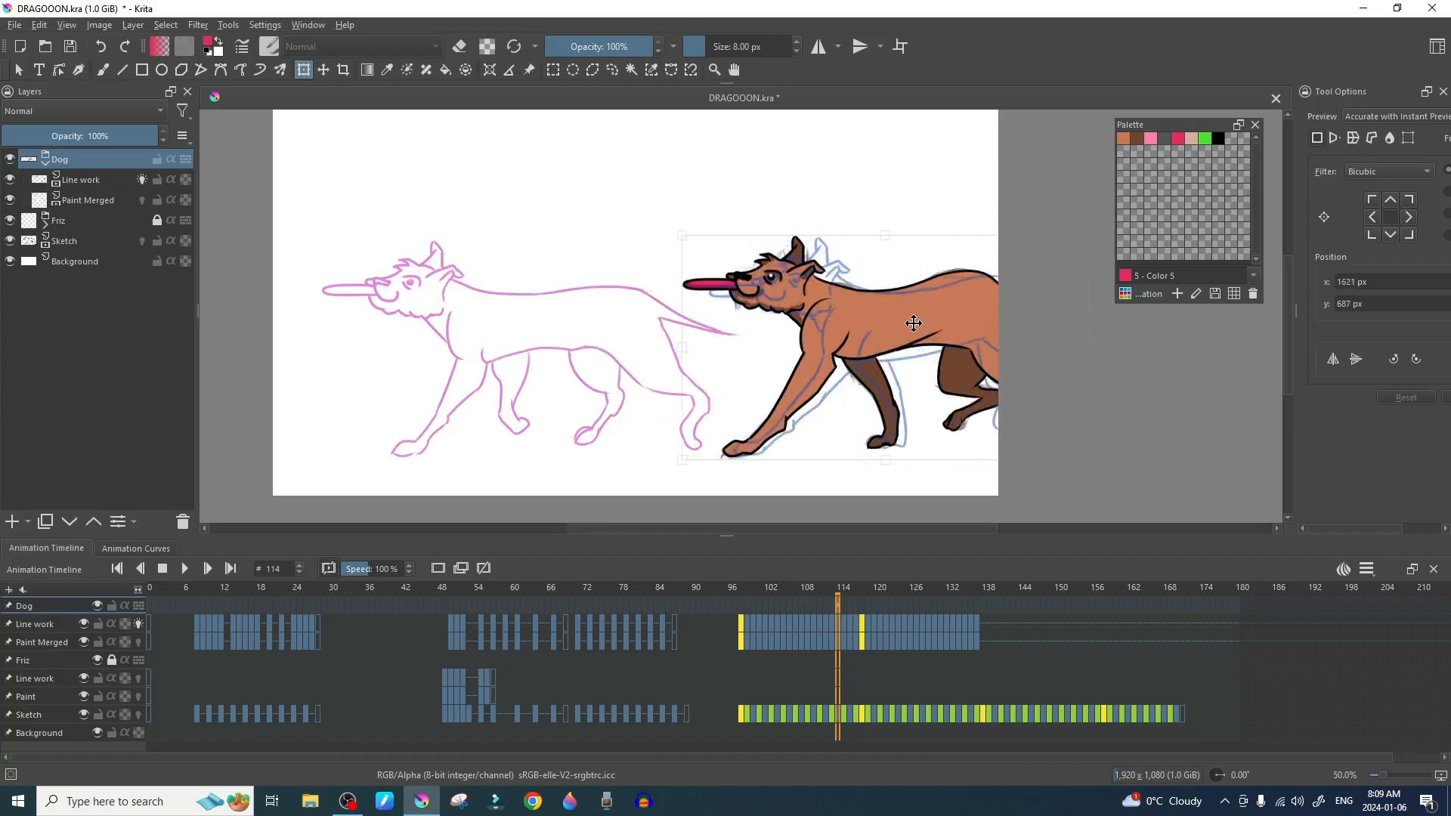
Step: Move the Dog group right at frames 115, 116 and 117 to align each drawing with its sketch
left_click(844, 606)
mouse_move(612, 337)
left_mouse_down()
mouse_move(963, 323)
mouse_move(922, 324)
left_mouse_up()
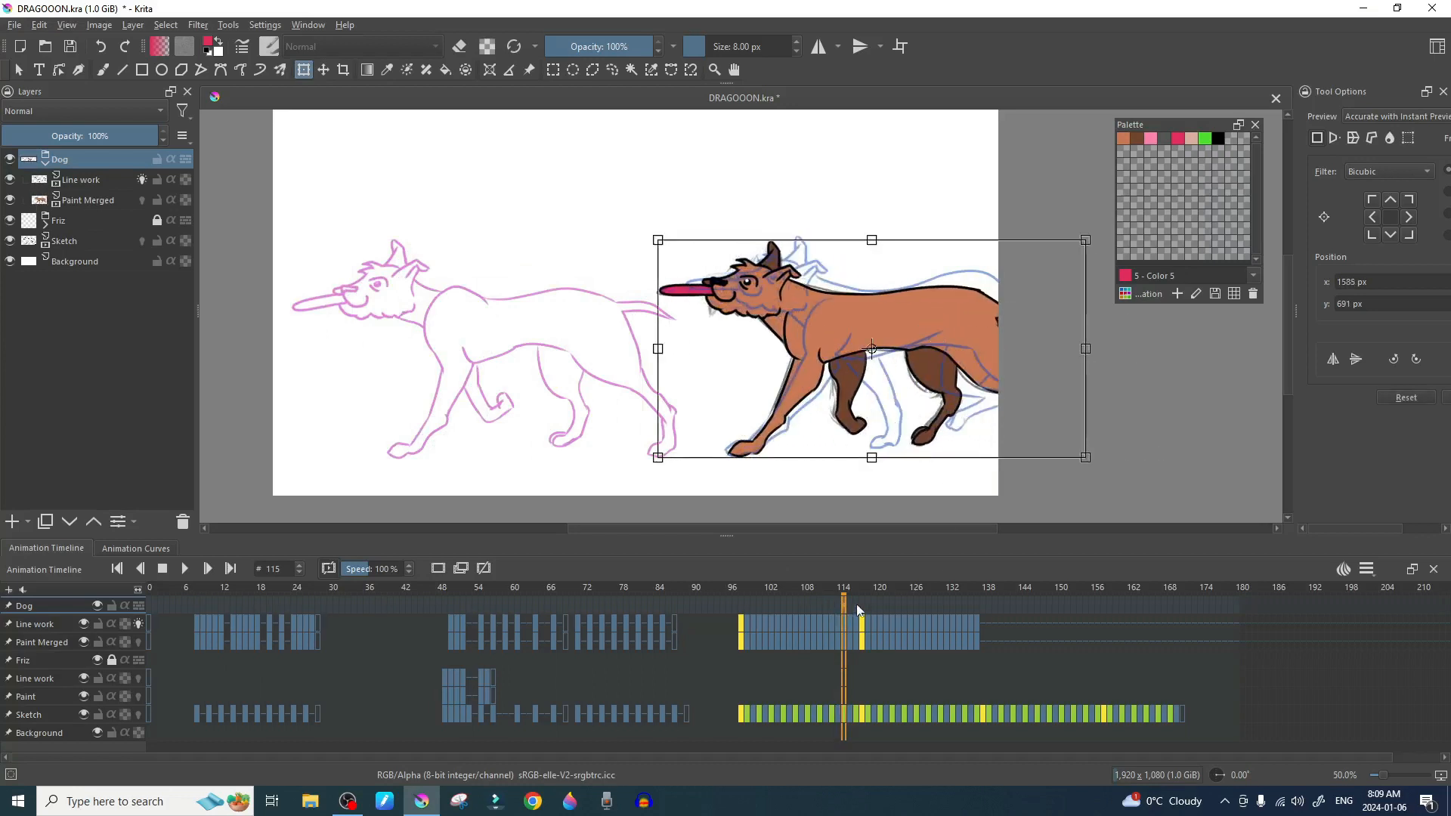
left_click(850, 606)
mouse_move(577, 337)
left_mouse_down()
mouse_move(998, 337)
mouse_move(903, 338)
mouse_move(921, 359)
left_mouse_up()
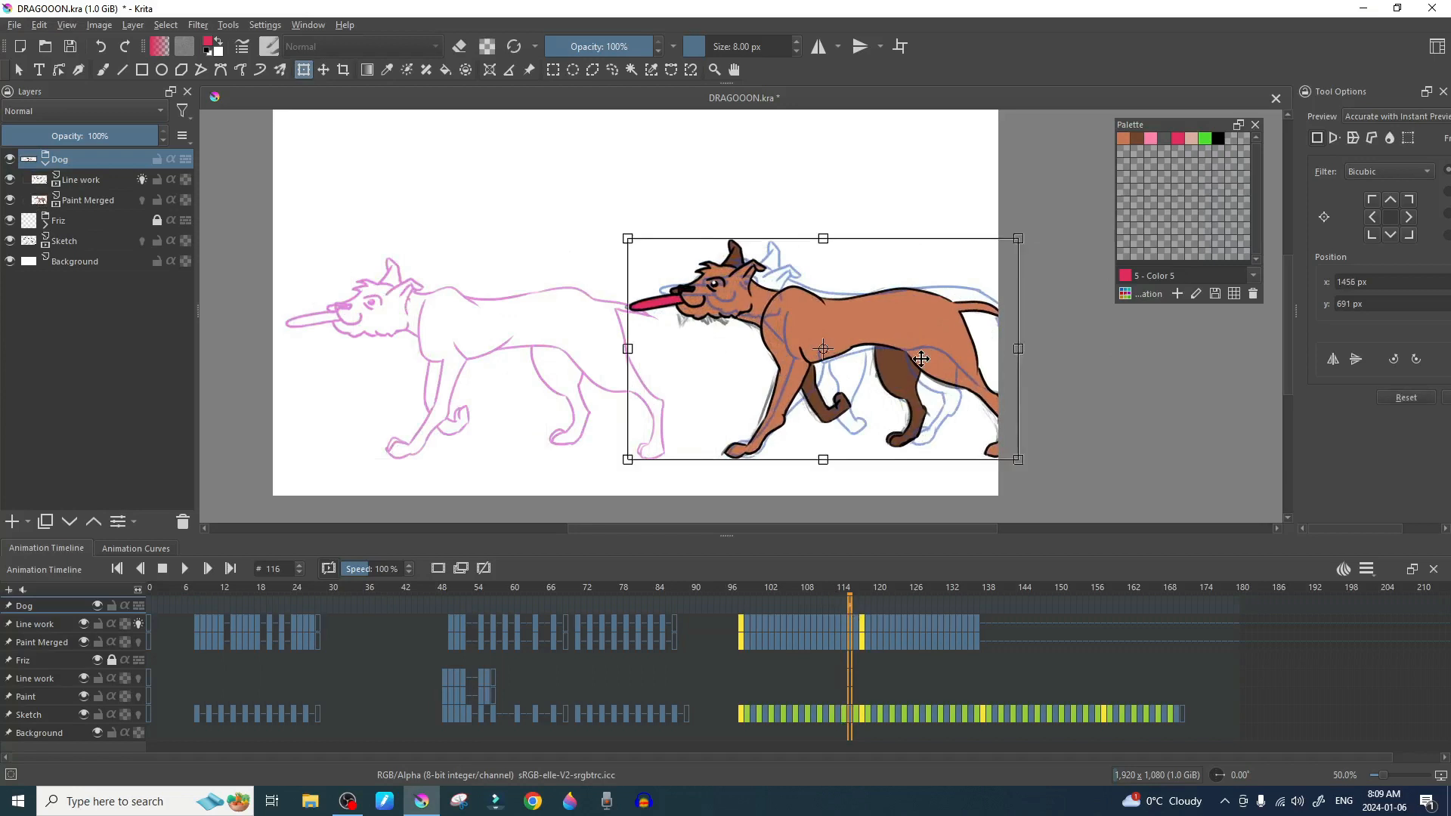
left_click(854, 606)
left_click_drag(561, 325, 871, 349)
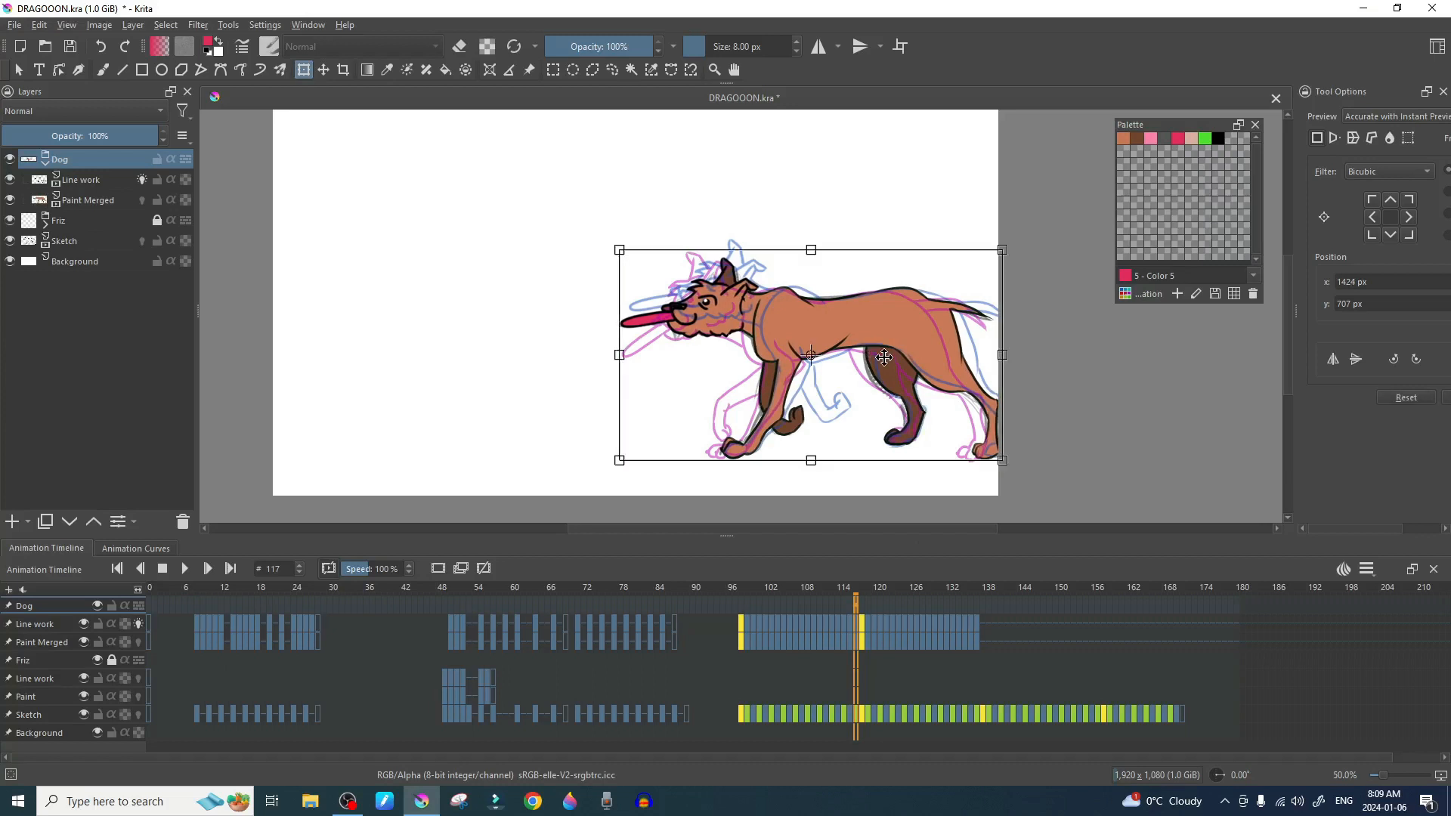
Step: Move the Dog group slightly left onto the sketch at frame 118, at x about 1383 px
left_click(861, 609)
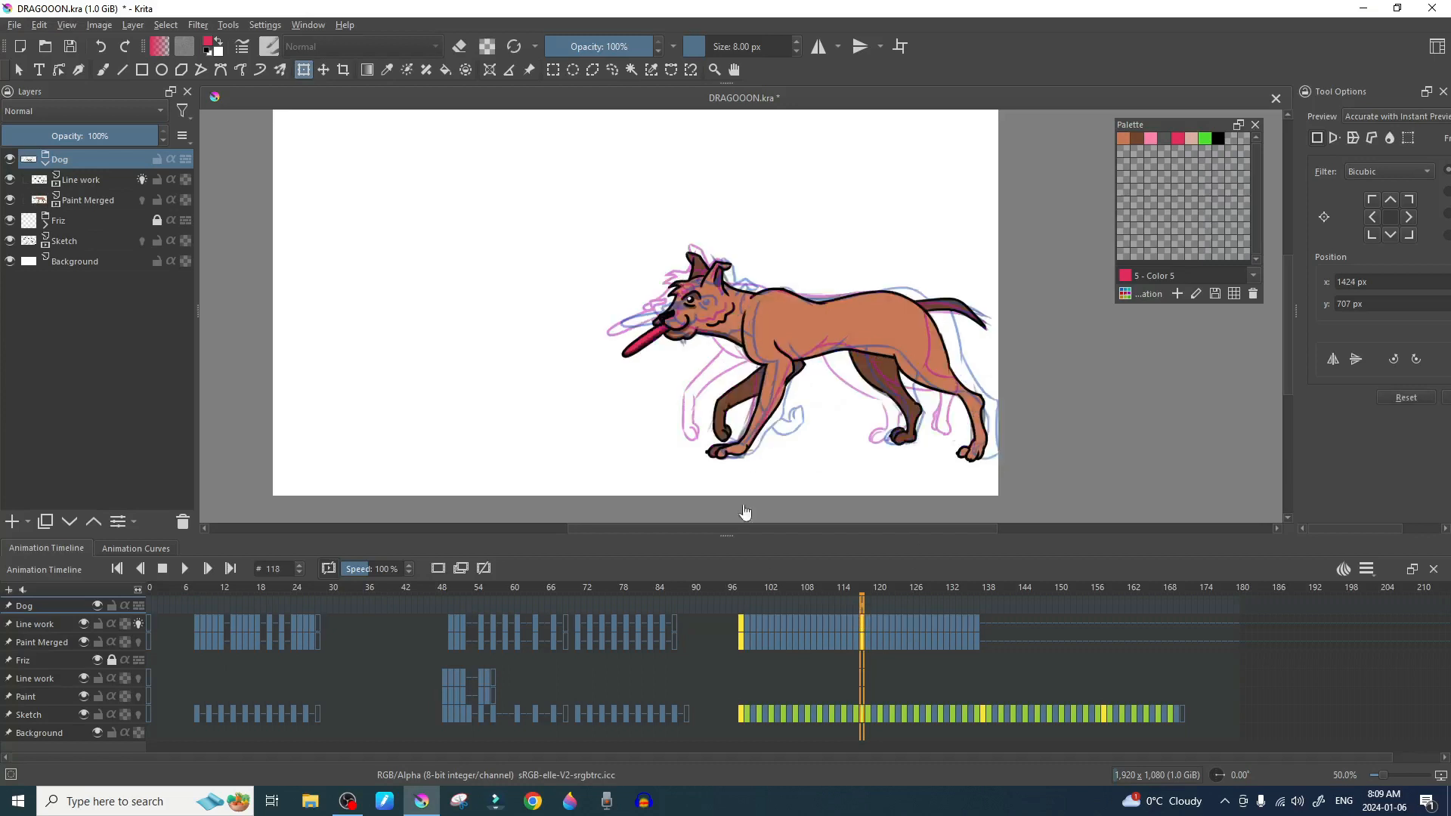
left_click(778, 341)
left_click_drag(783, 338, 767, 338)
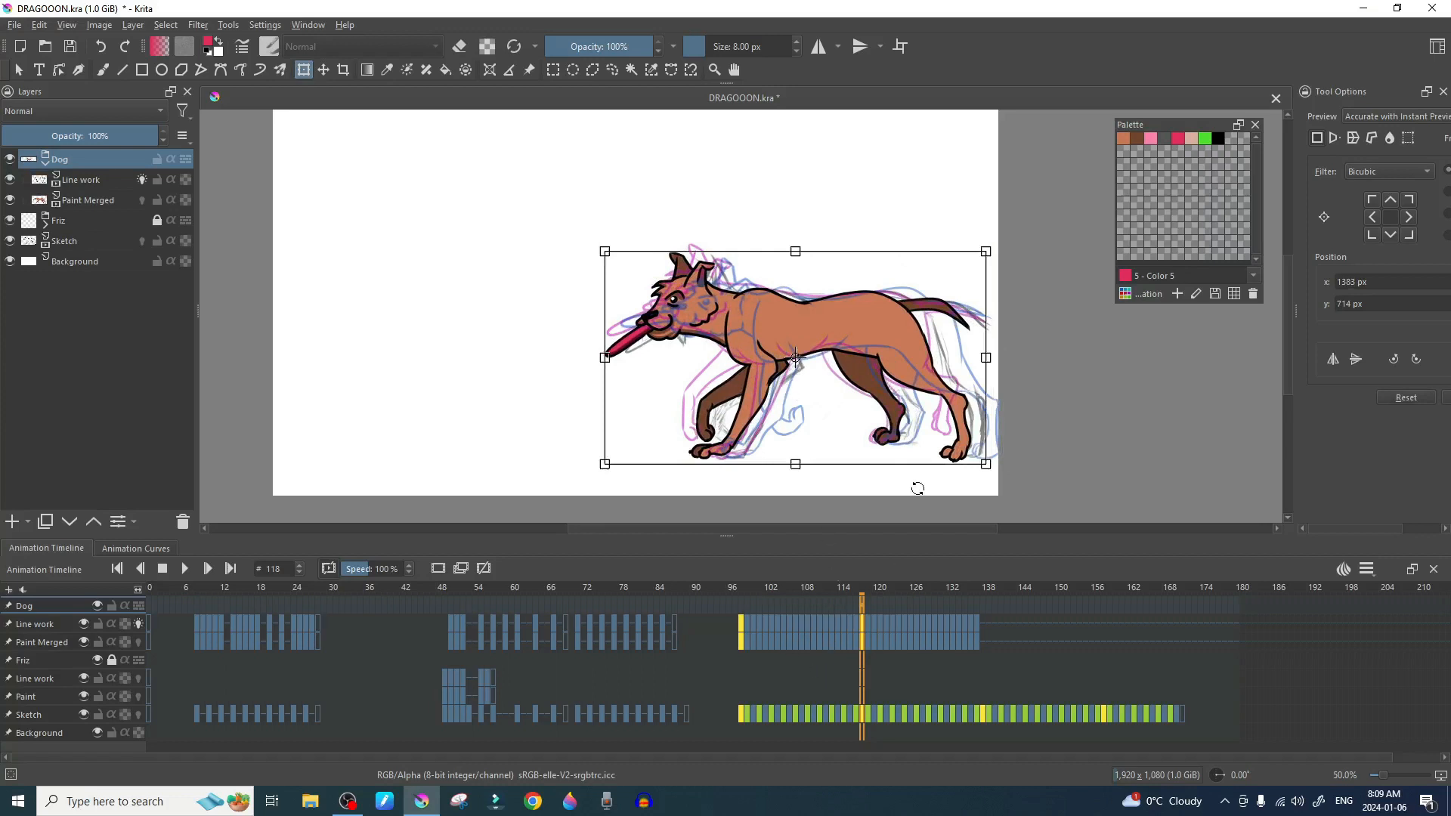
Step: Step back and forth through the frames around 118 to examine how the repositioned walk cycles join
key("period")
key("comma")
key("period")
key("comma")
key("comma")
key("comma")
key("comma")
key("period")
key("period")
key("period")
key("comma")
key("period")
key("period")
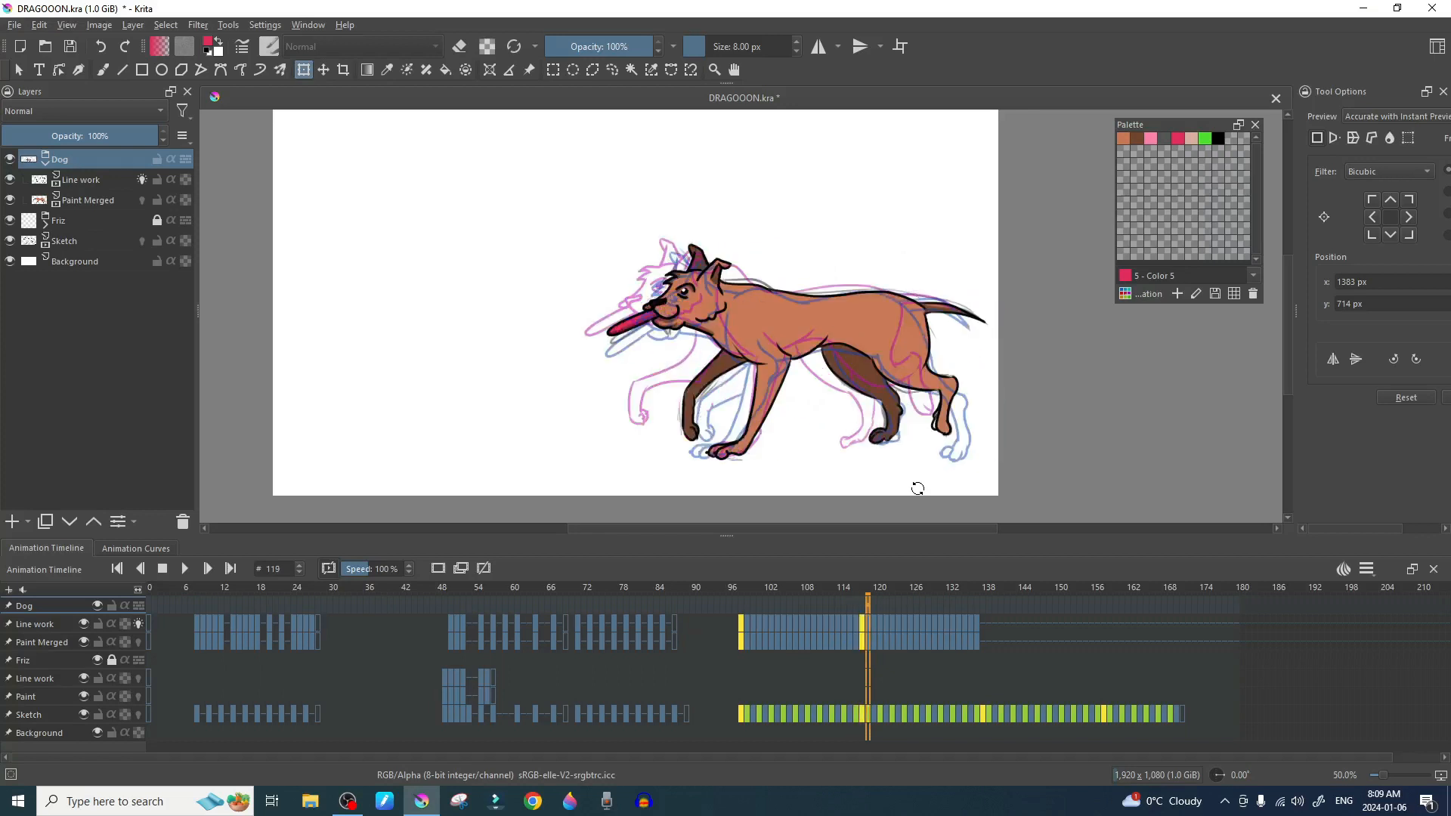
Step: Move the Dog group left at frames 119, 120 and 121 to line each drawing up with its sketch
left_click(753, 334)
left_click_drag(772, 325, 747, 324)
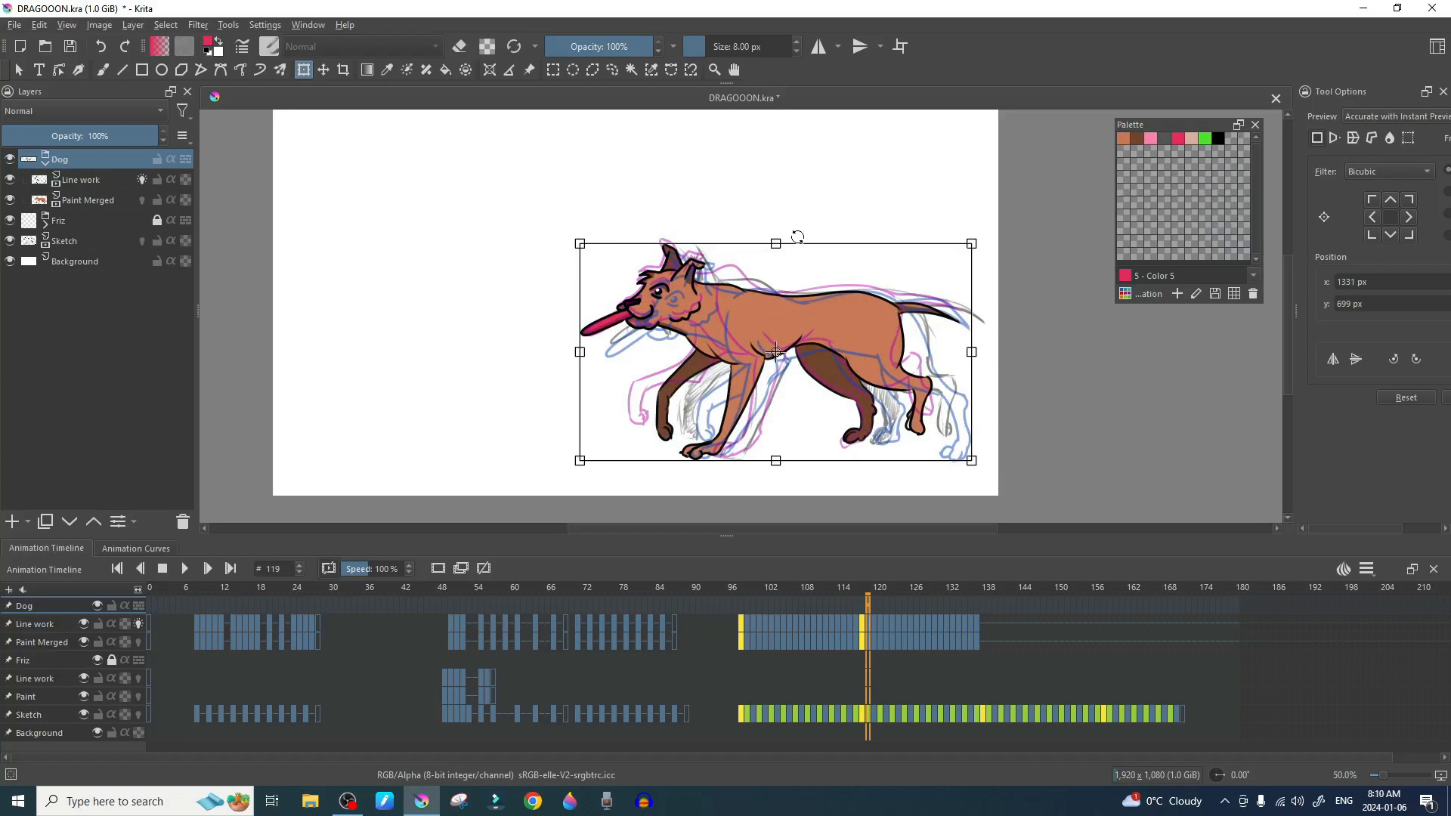
key("period")
left_click(743, 331)
left_click_drag(762, 329, 707, 309)
key("period")
left_click(695, 316)
key("period")
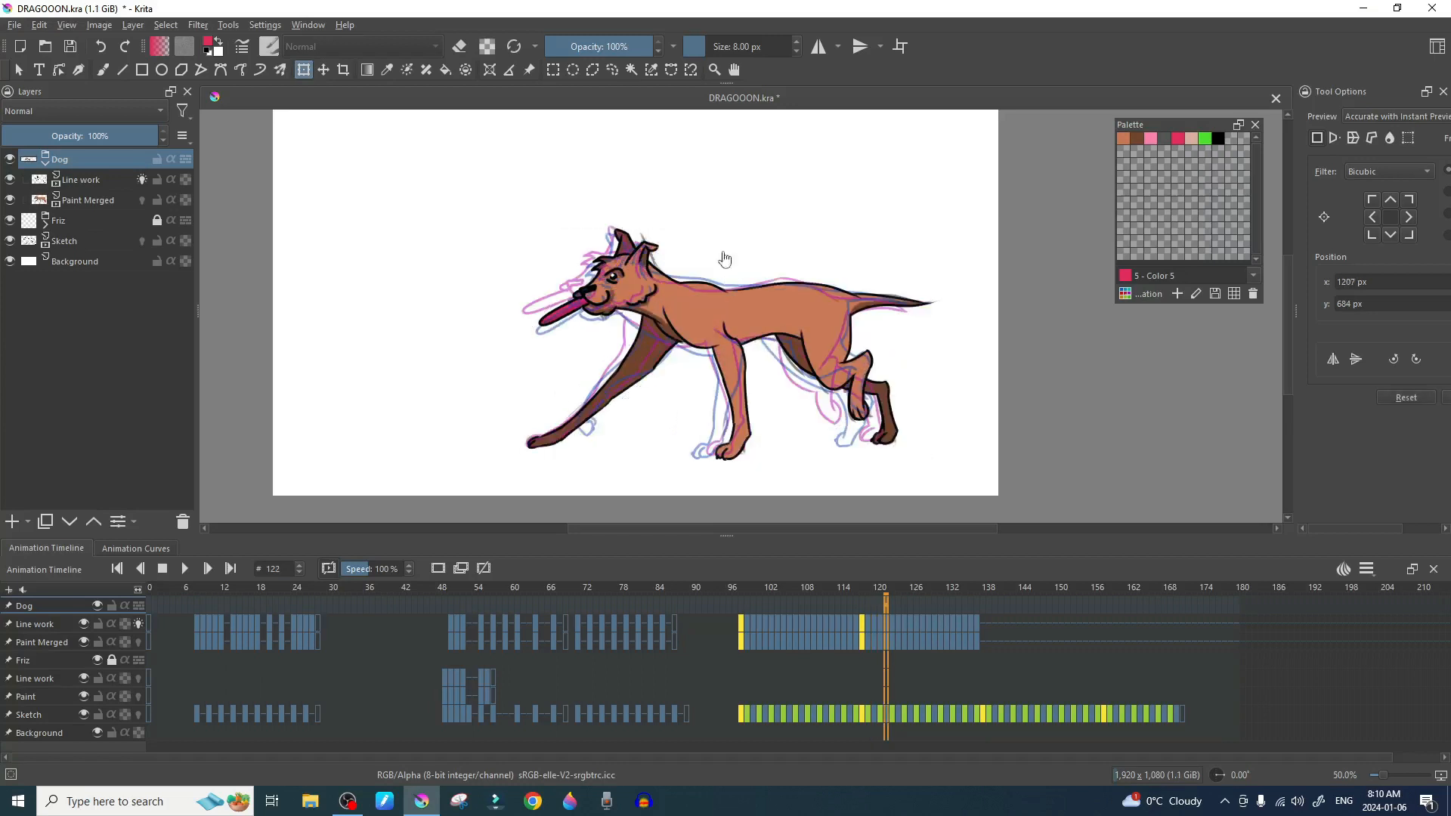
Step: Move the Dog group left onto the sketch at frames 122 and 123, to x about 1162 px and 1111 px
left_click(717, 312)
left_click_drag(717, 312, 684, 309)
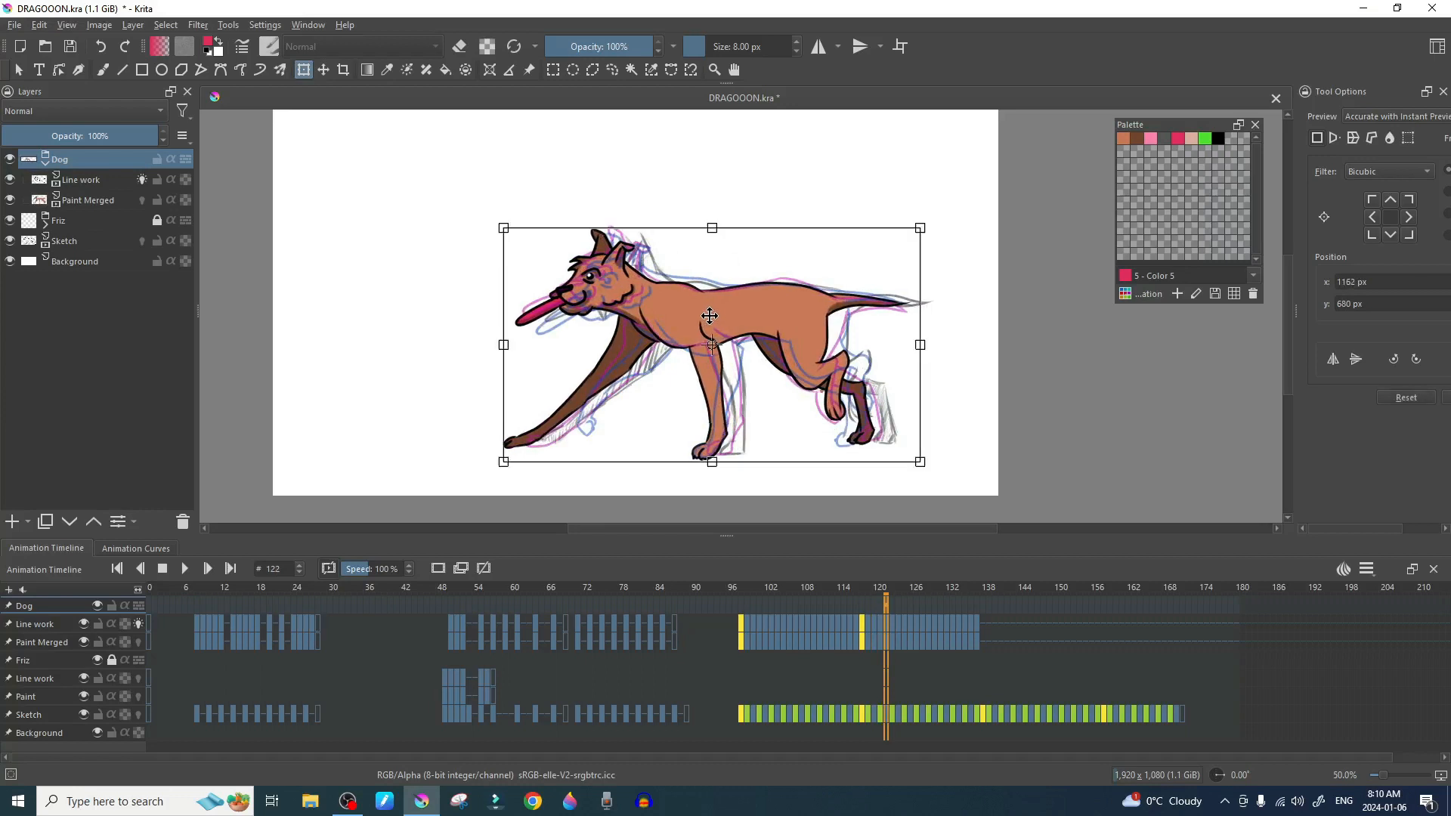
key("period")
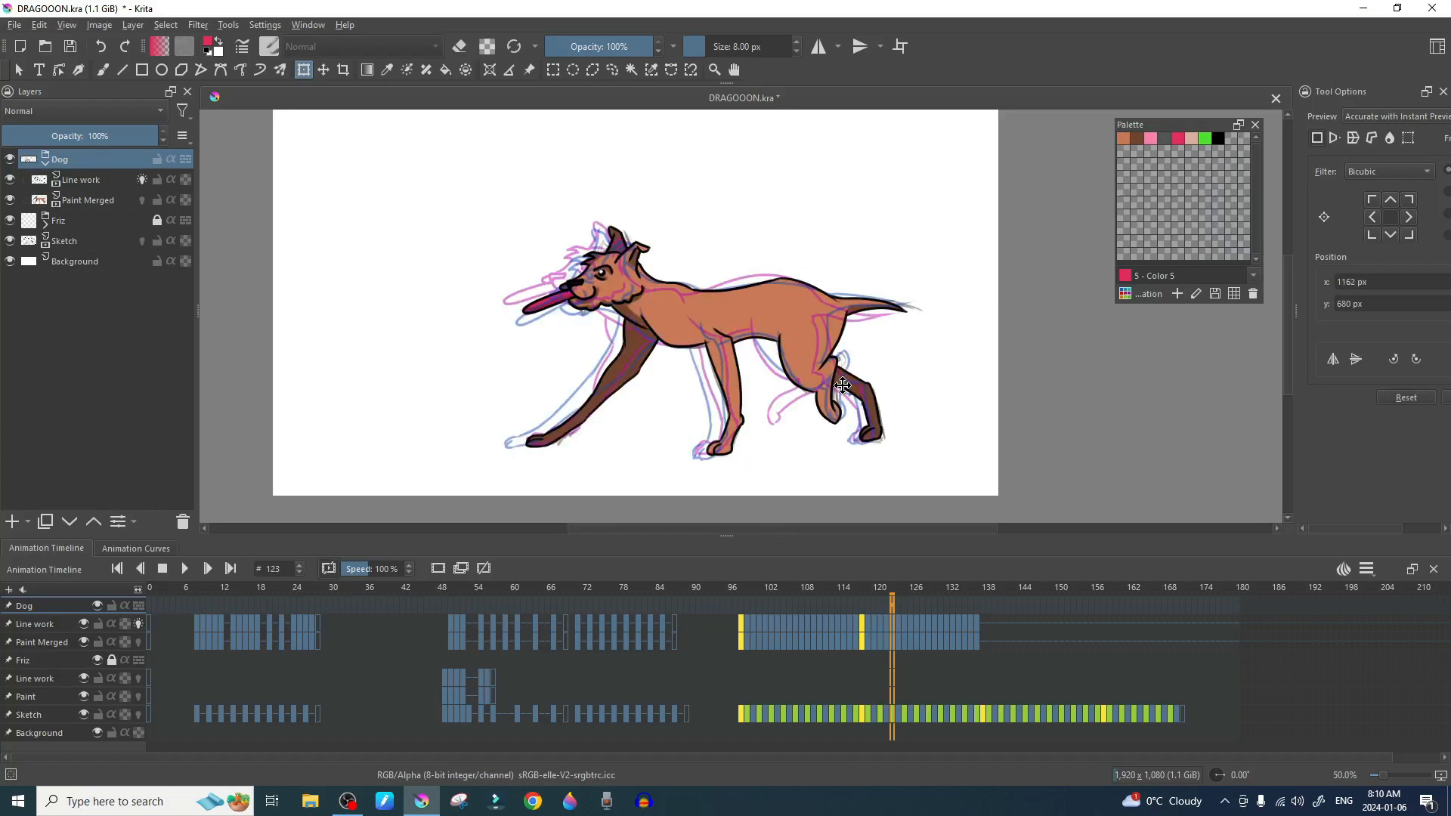
left_click(632, 368)
left_click_drag(632, 368, 606, 364)
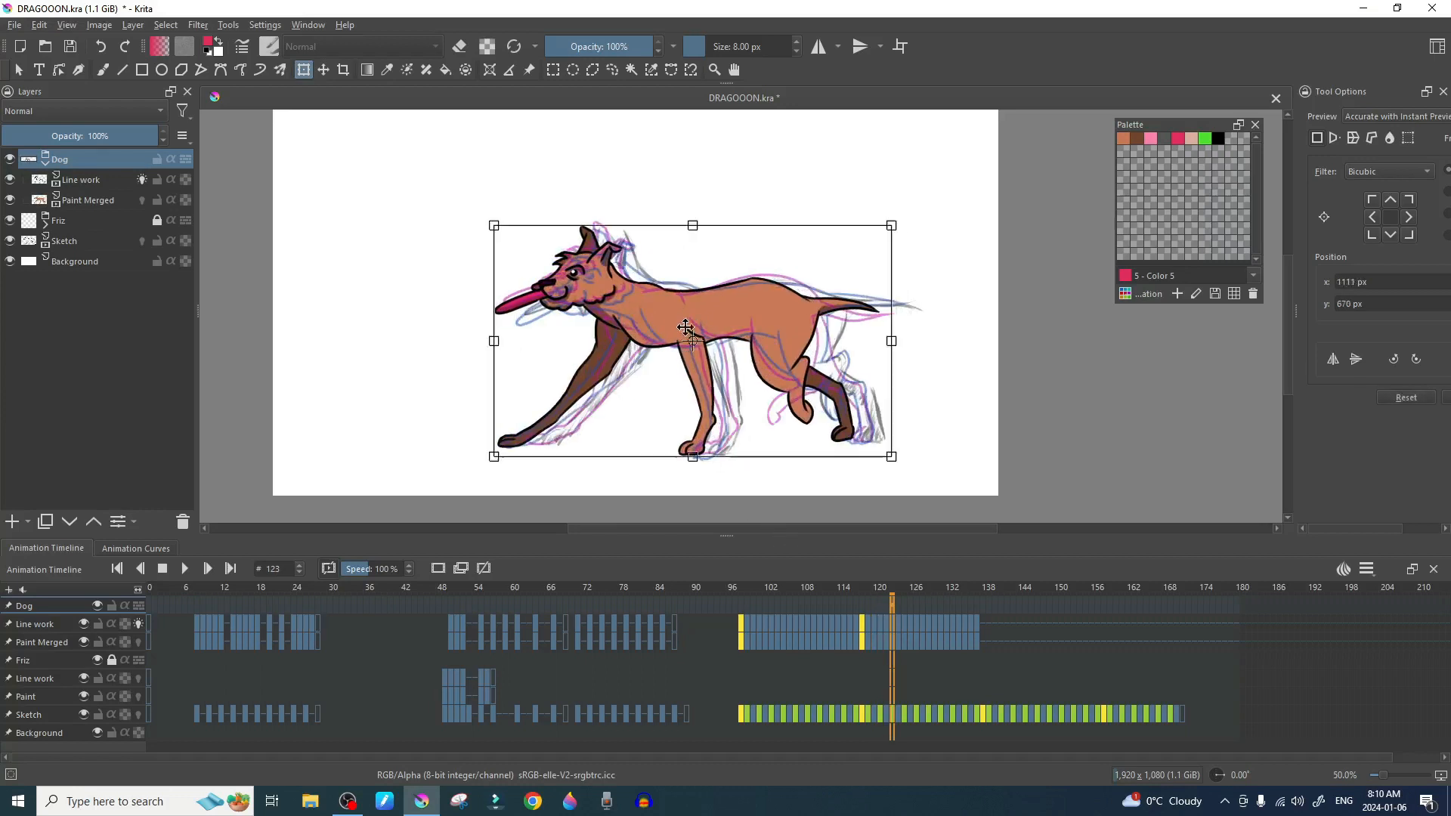
Step: Move the Dog group left onto the sketch at frames 124 and 125, to x about 1058 px and 1001 px
left_click(896, 623)
left_click(696, 319)
left_click_drag(696, 320, 666, 320)
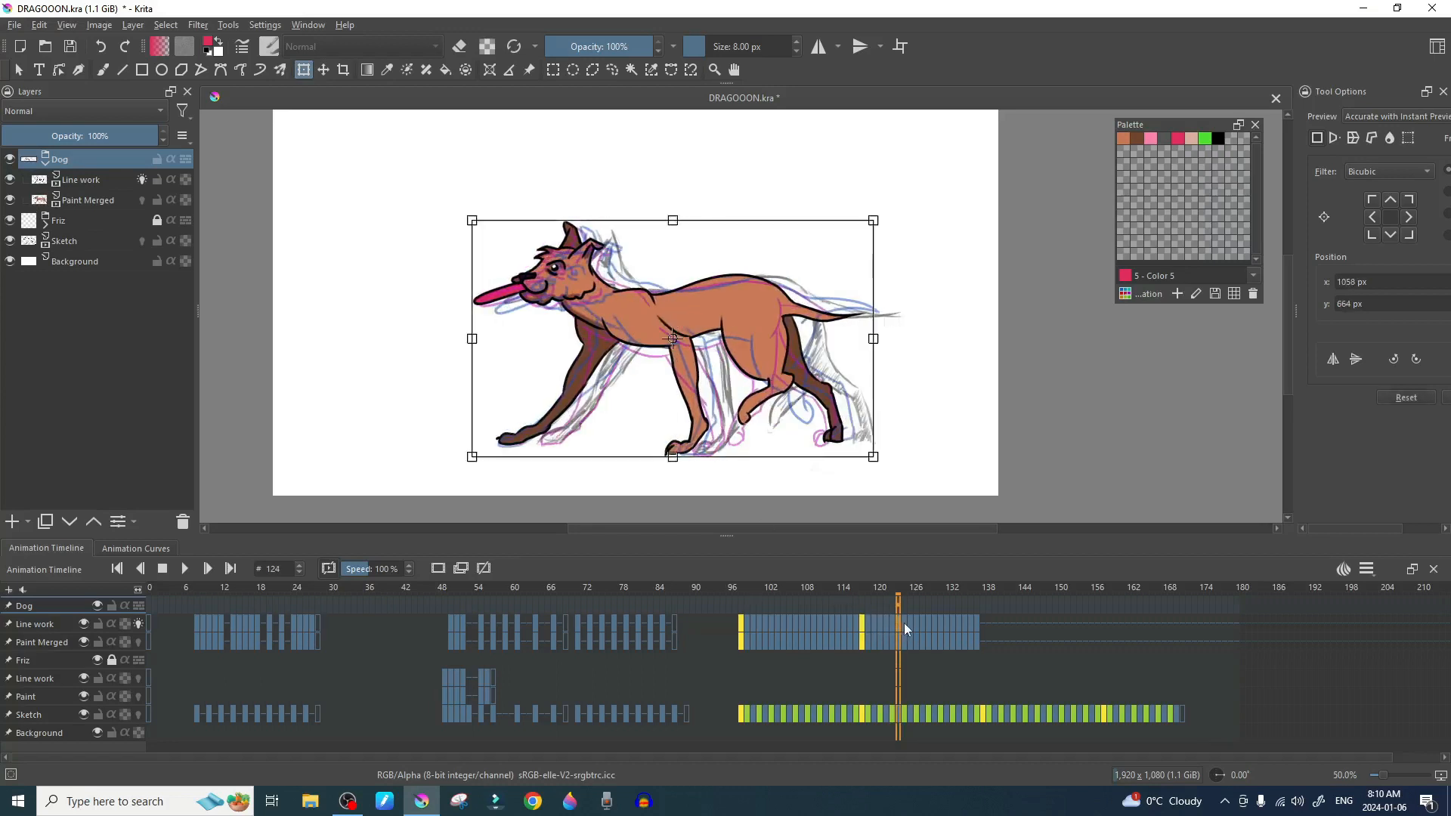
left_click(904, 623)
left_click(684, 322)
left_click_drag(693, 325, 660, 324)
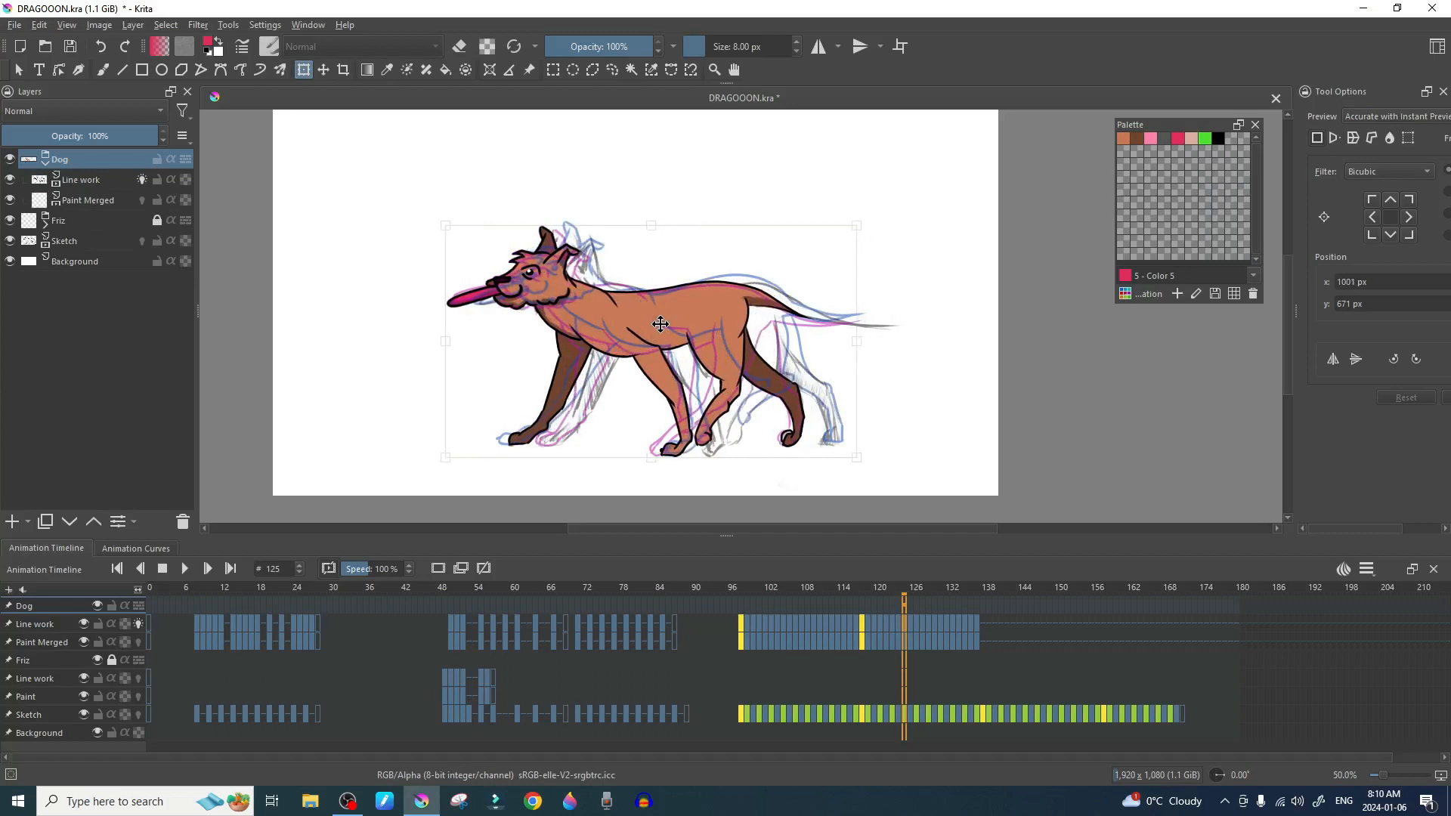
Step: Move the Dog group left onto the sketch at frames 126 and 127, to x about 949 px and 898 px
left_click(911, 626)
left_click_drag(696, 327, 680, 336)
left_click(914, 625)
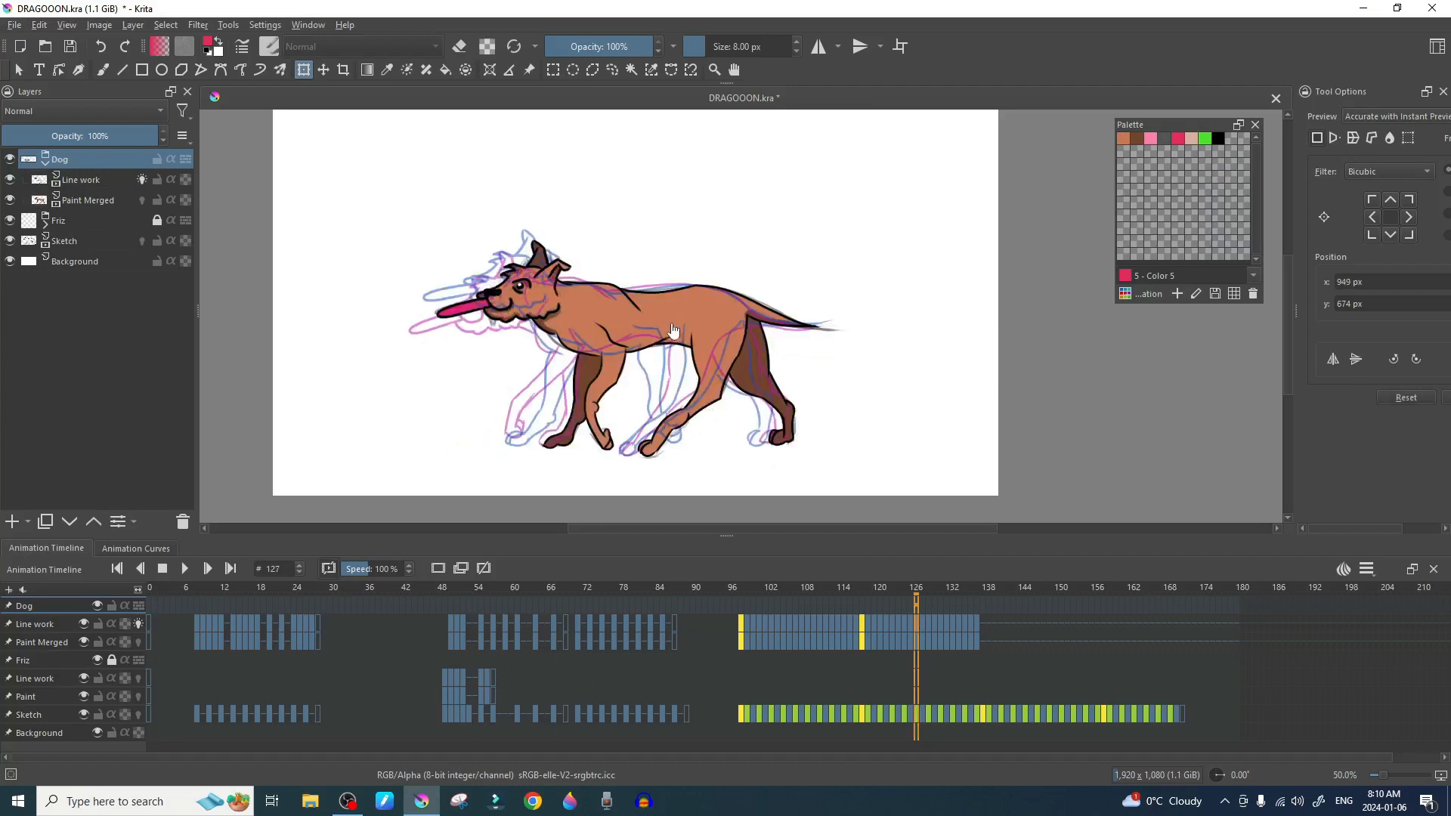
left_click_drag(667, 335, 663, 336)
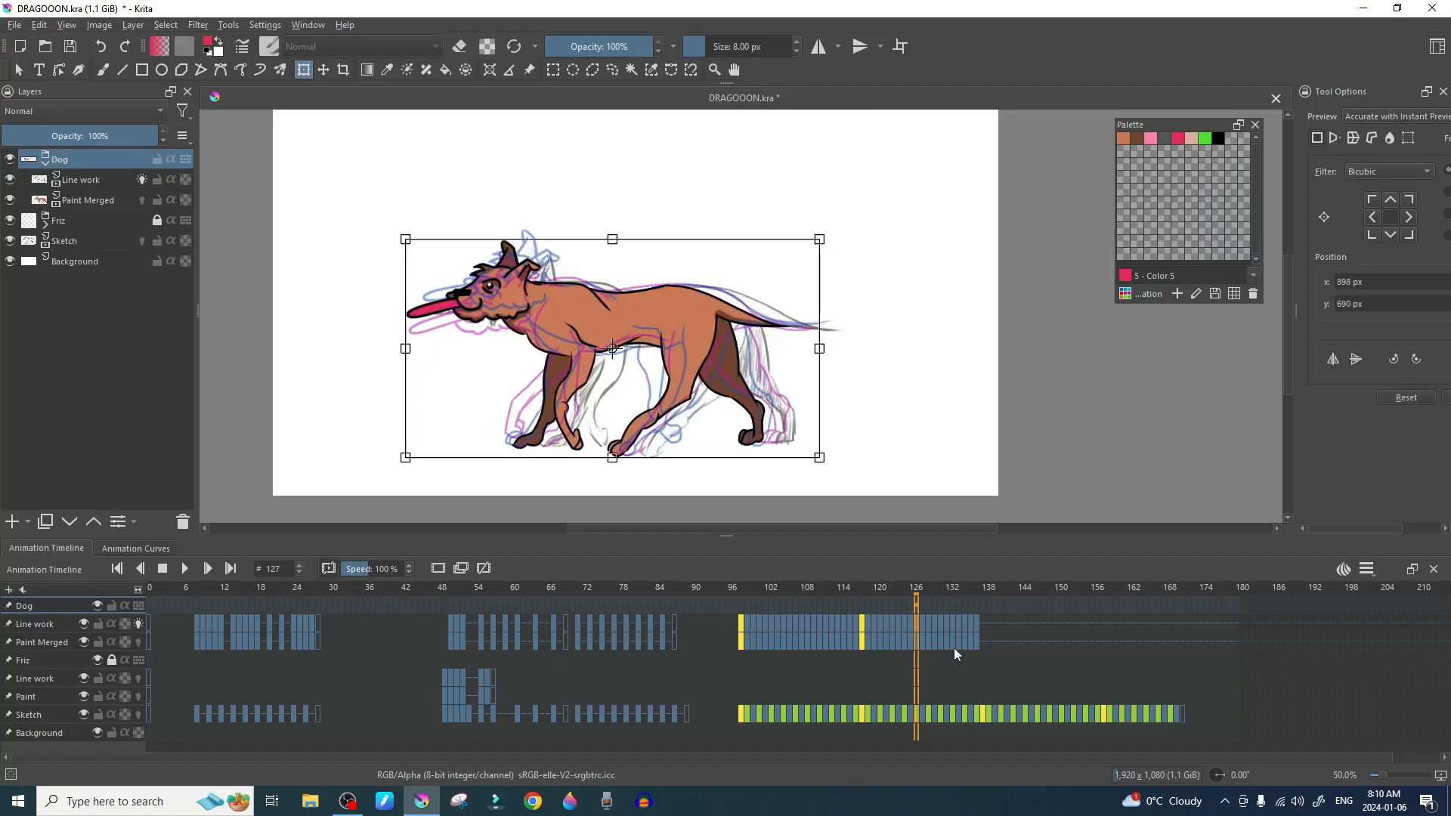
Step: Move the Dog group left at frames 128, 129, 130 and 131 to line each drawing up with its sketch
left_click(918, 632)
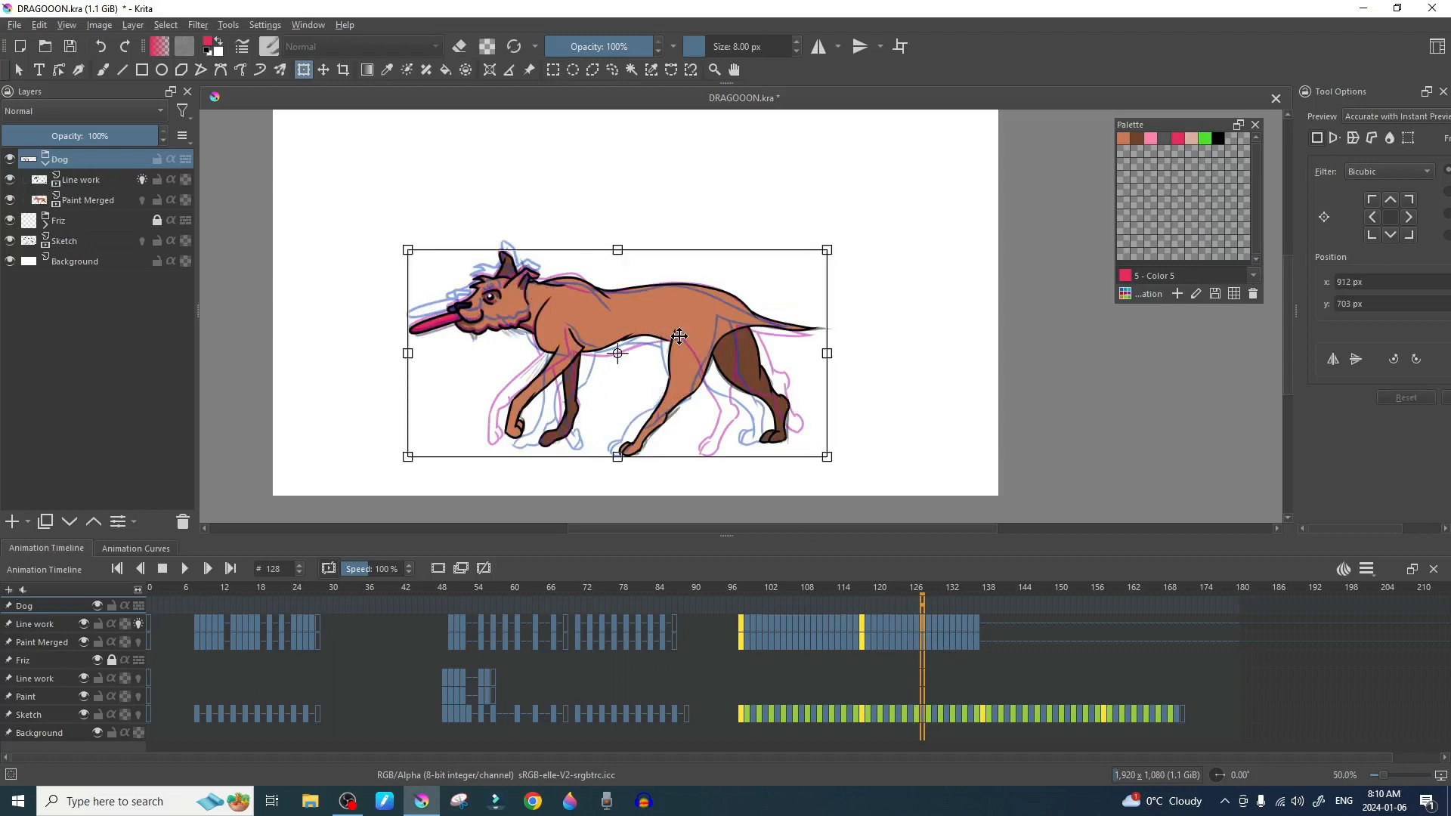
left_click(931, 625)
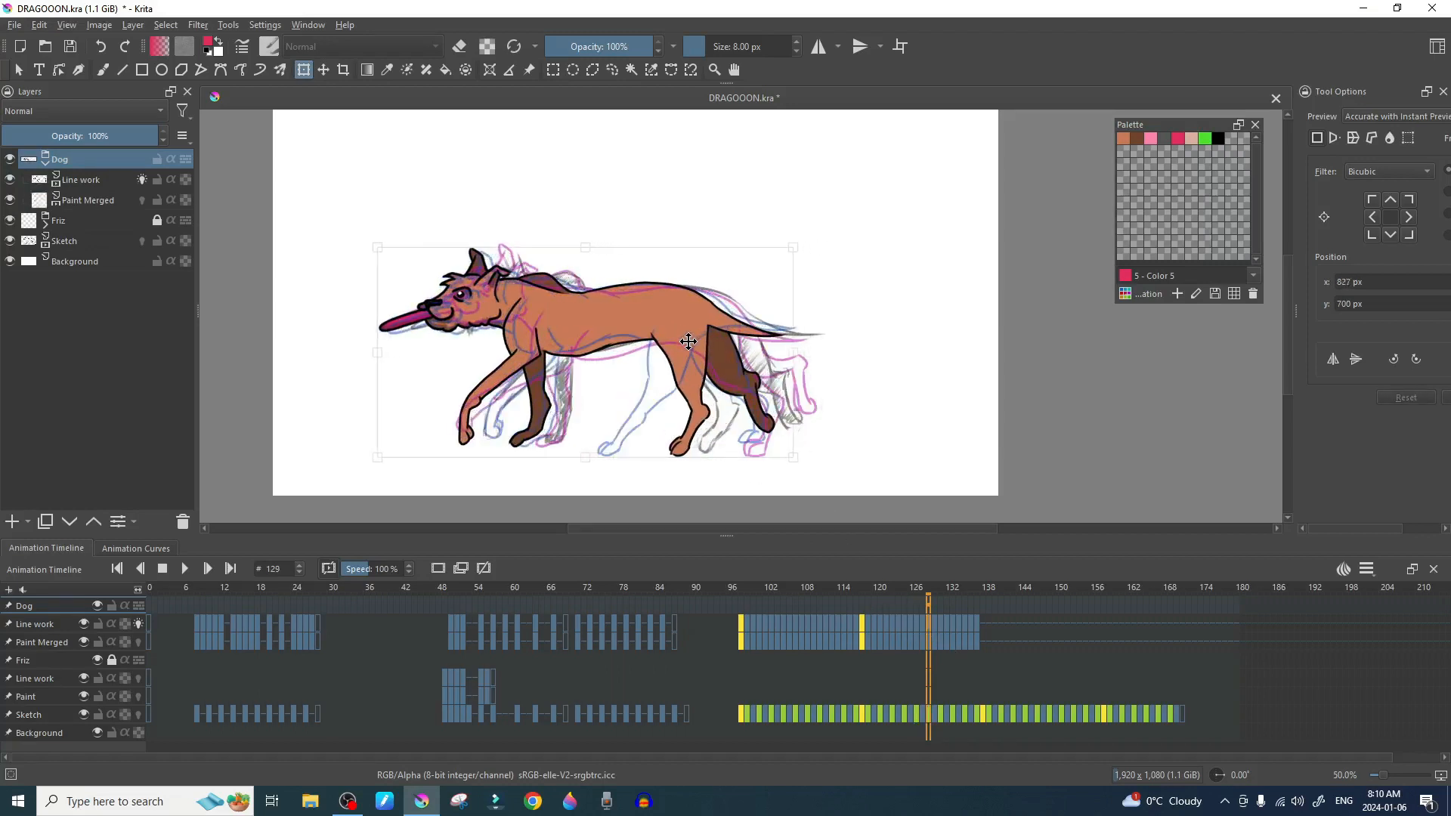
left_click(934, 620)
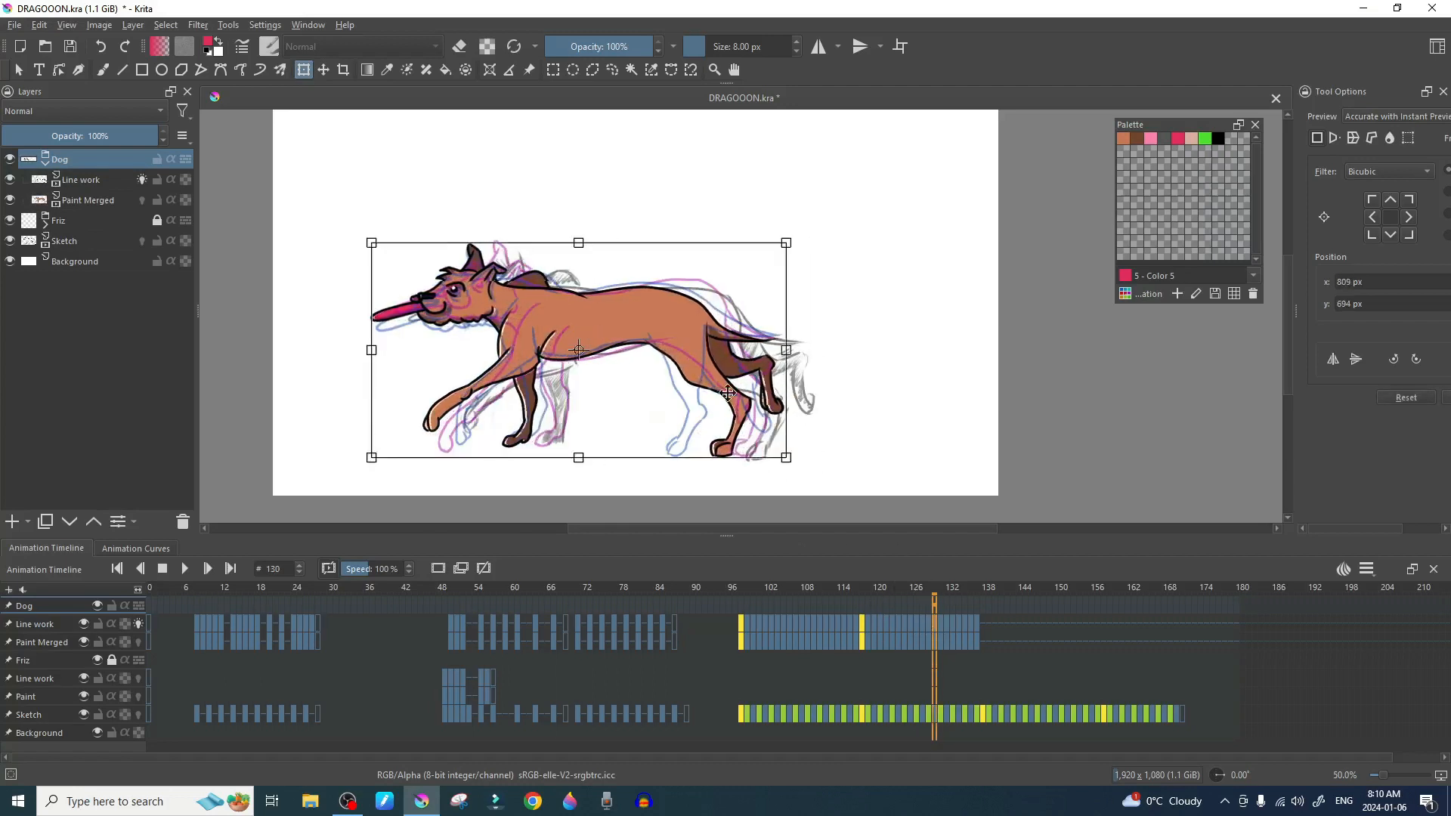
left_click(940, 623)
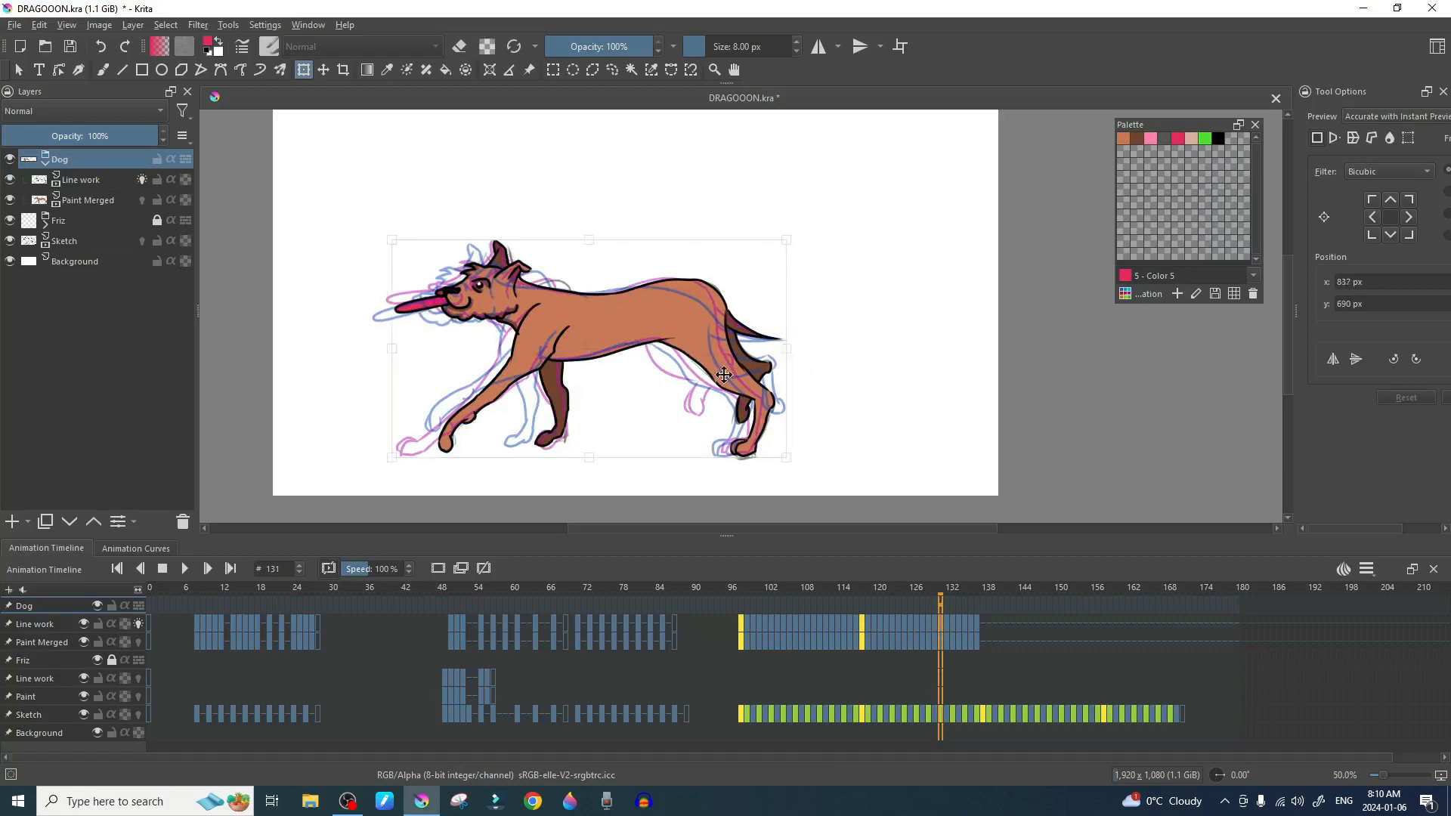
Step: Move the Dog group left onto the sketch at frames 132 and 133
left_click(946, 624)
left_click_drag(713, 365, 691, 382)
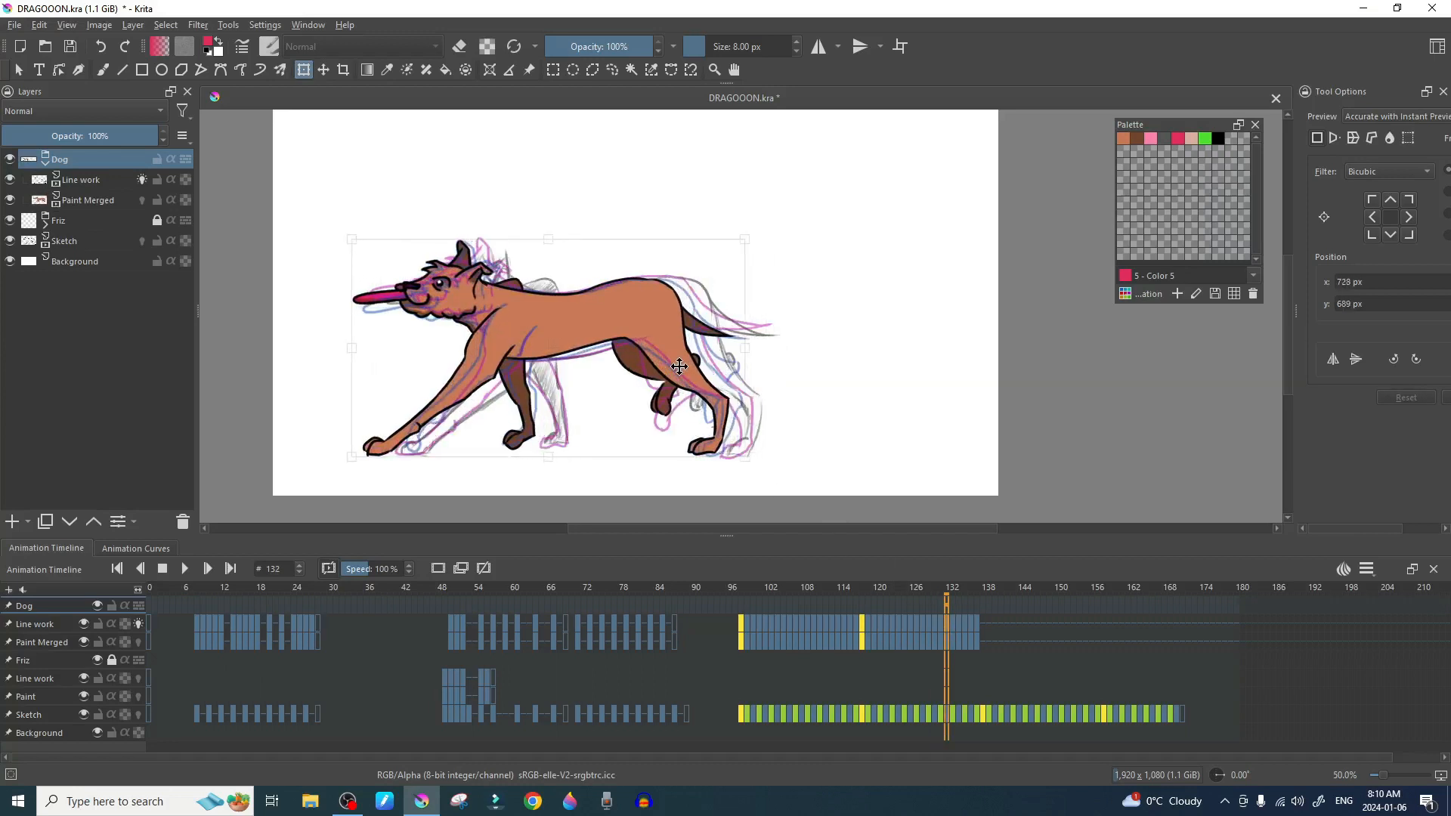
left_click(952, 624)
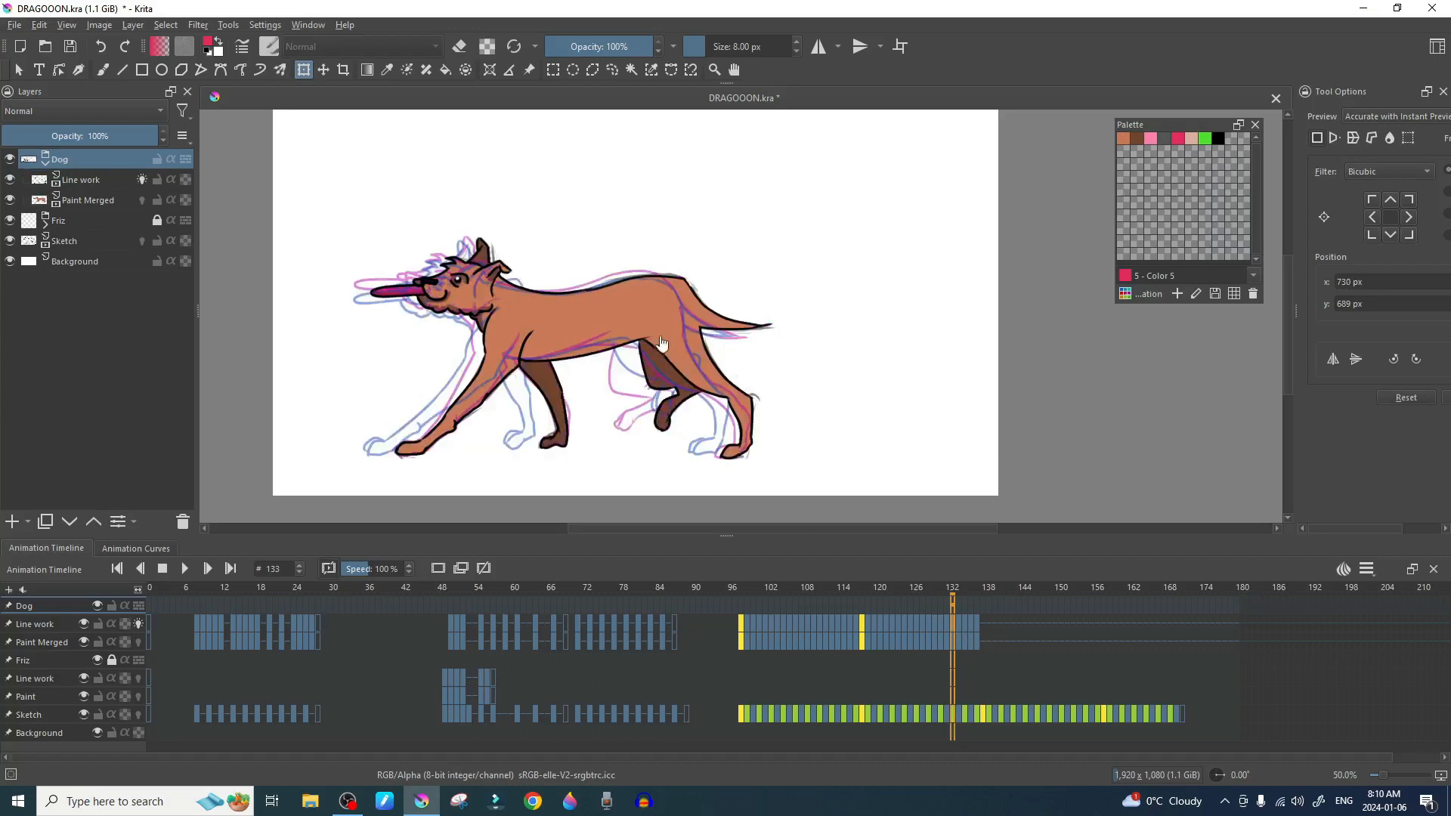
left_click_drag(659, 345, 653, 365)
Step: Move the Dog group left onto the sketch at frames 134 to 137, ending at x about 444 px on frame 137
left_click(958, 626)
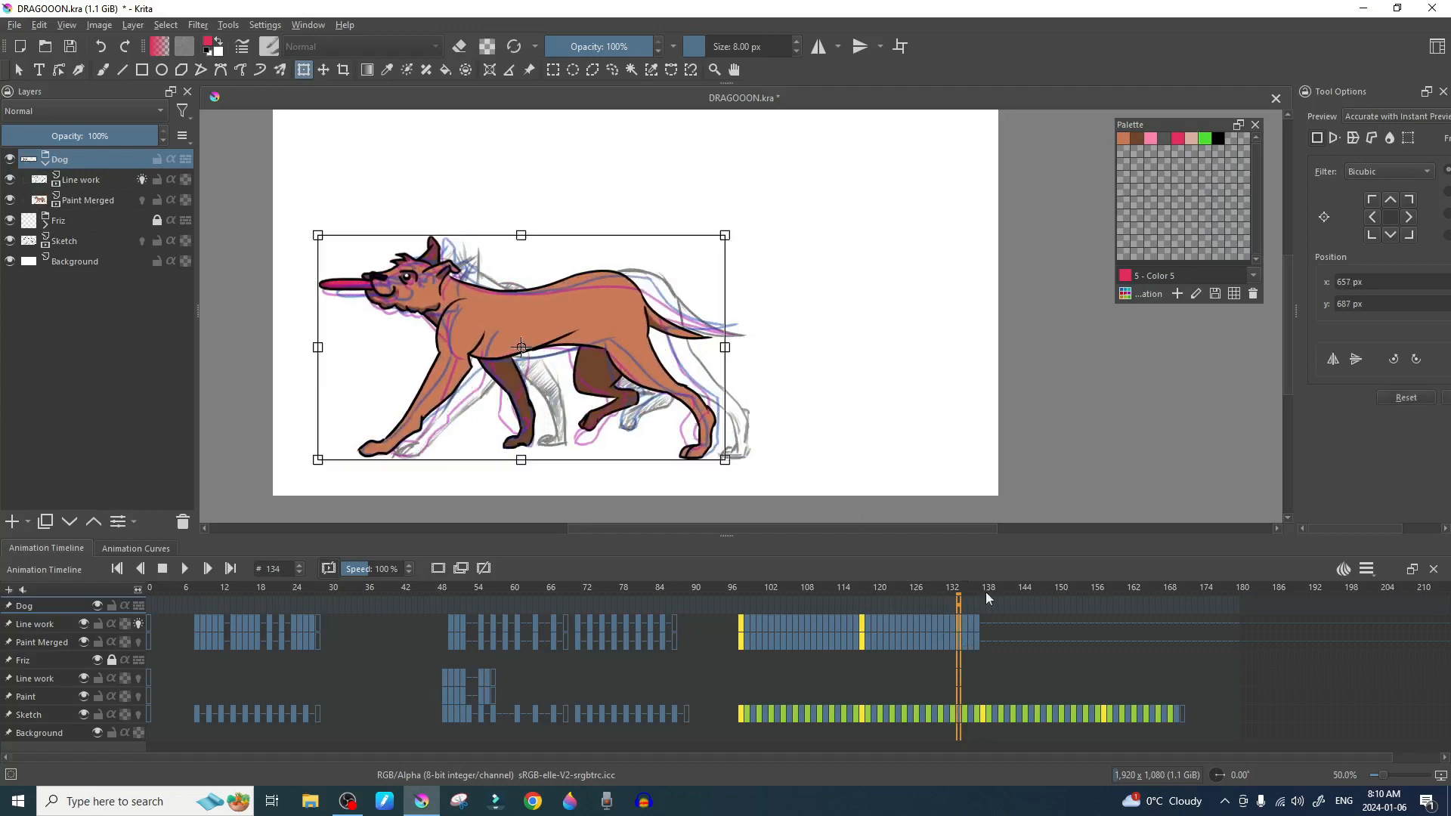
left_click(967, 626)
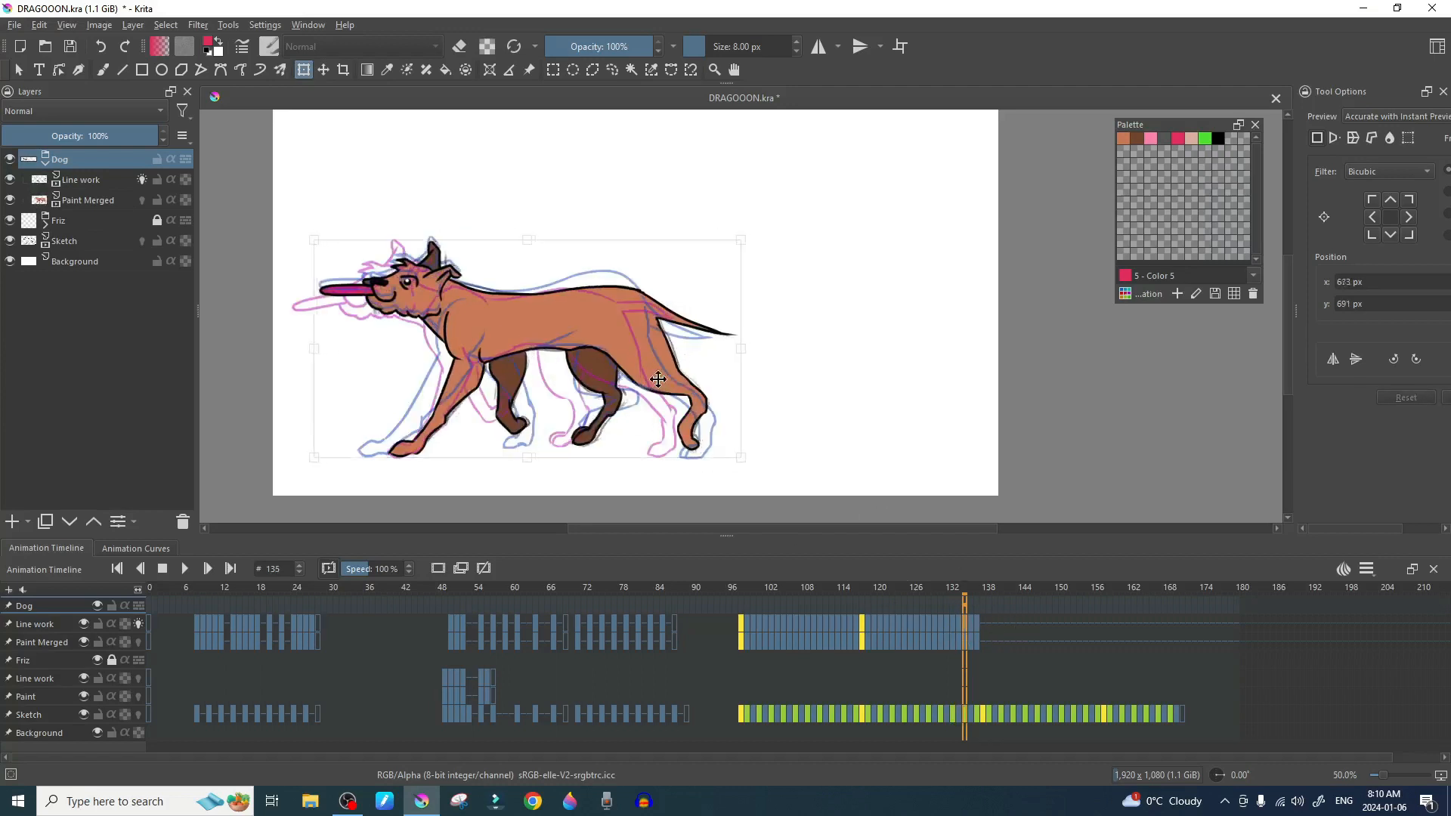
left_click(972, 626)
left_click_drag(634, 379, 618, 380)
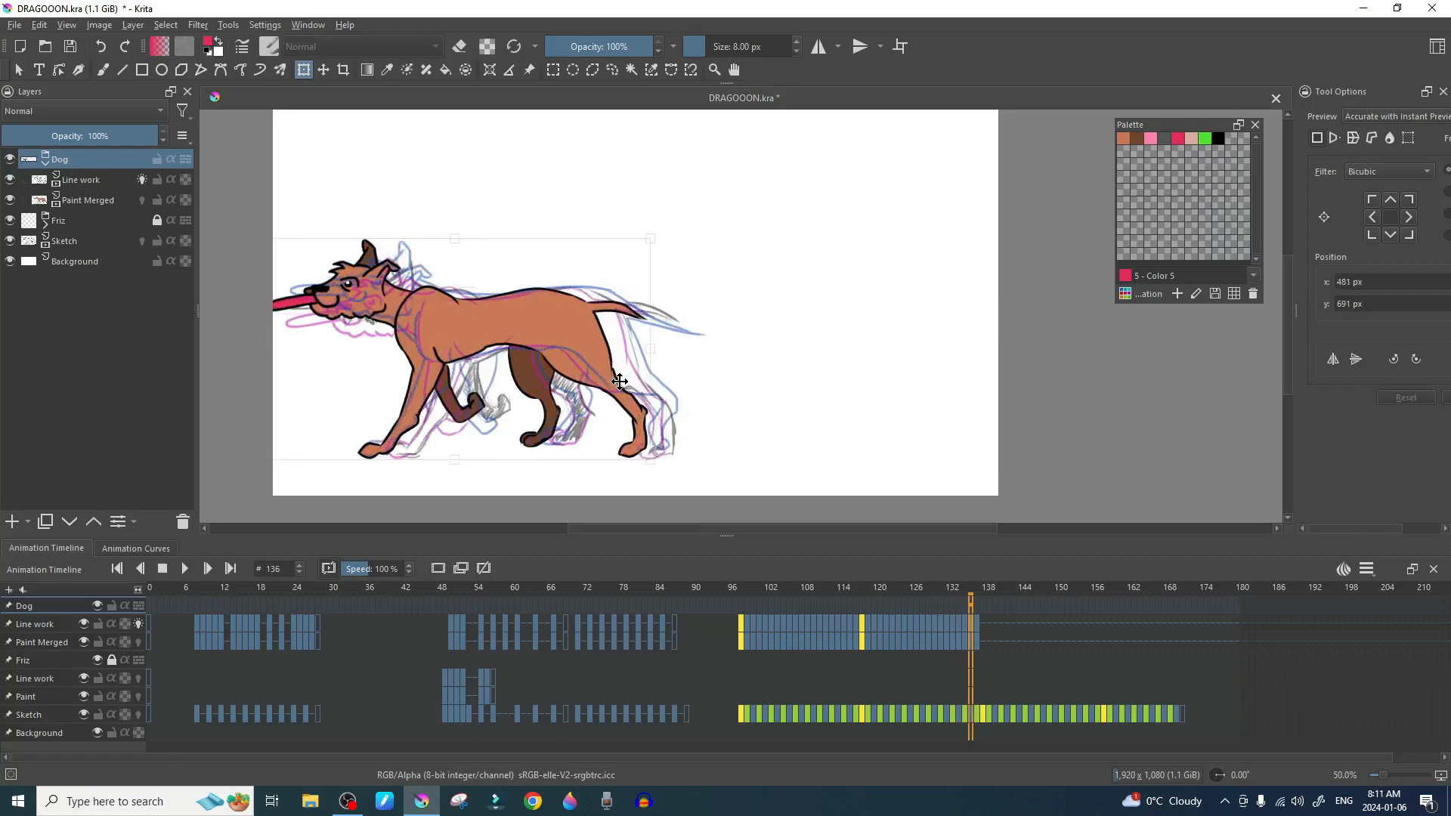
left_click(976, 623)
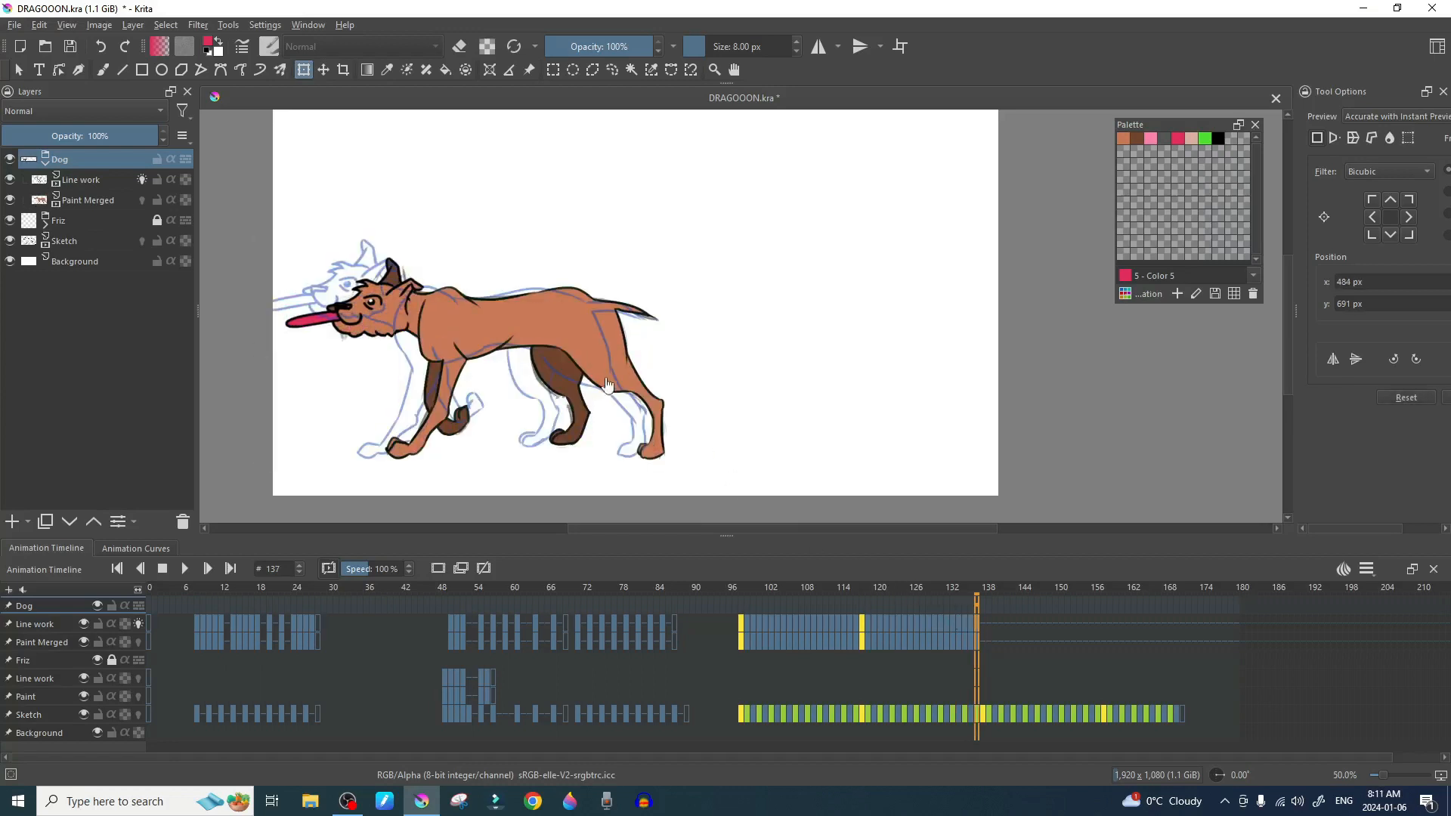
left_click_drag(609, 381, 590, 388)
Step: Step back through the frames before 137 to examine how the aligned walk cycle drawings flow
key("Left")
key("Left")
key("Left")
key("Left")
key("Left")
key("Left")
key("Left")
key("Left")
key("Left")
key("Left")
key("Left")
key("Left")
key("Left")
key("Left")
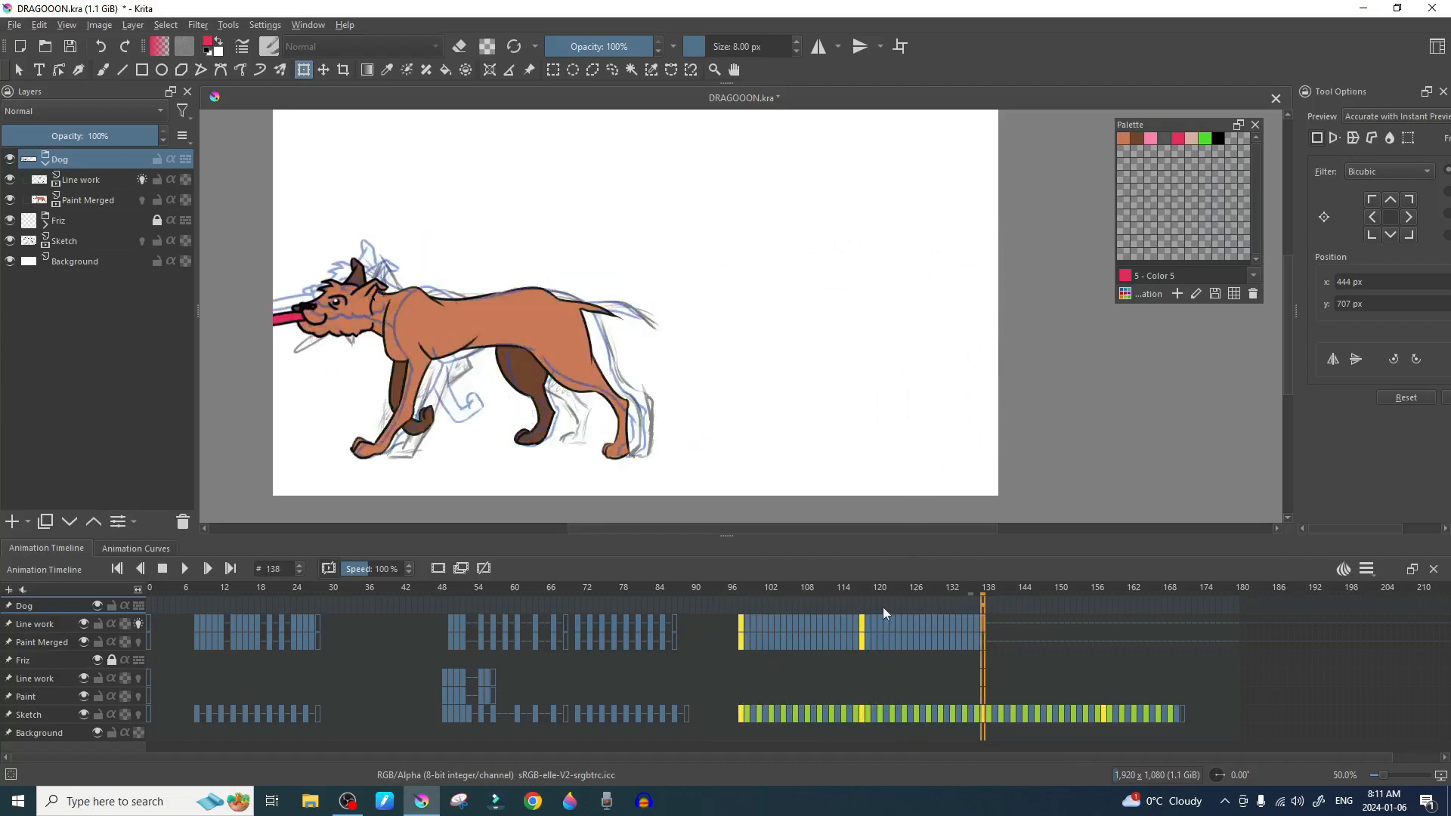
Step: Copy the Line work and Paint Merged keyframes from frame 118 through frame 137
left_click(864, 641)
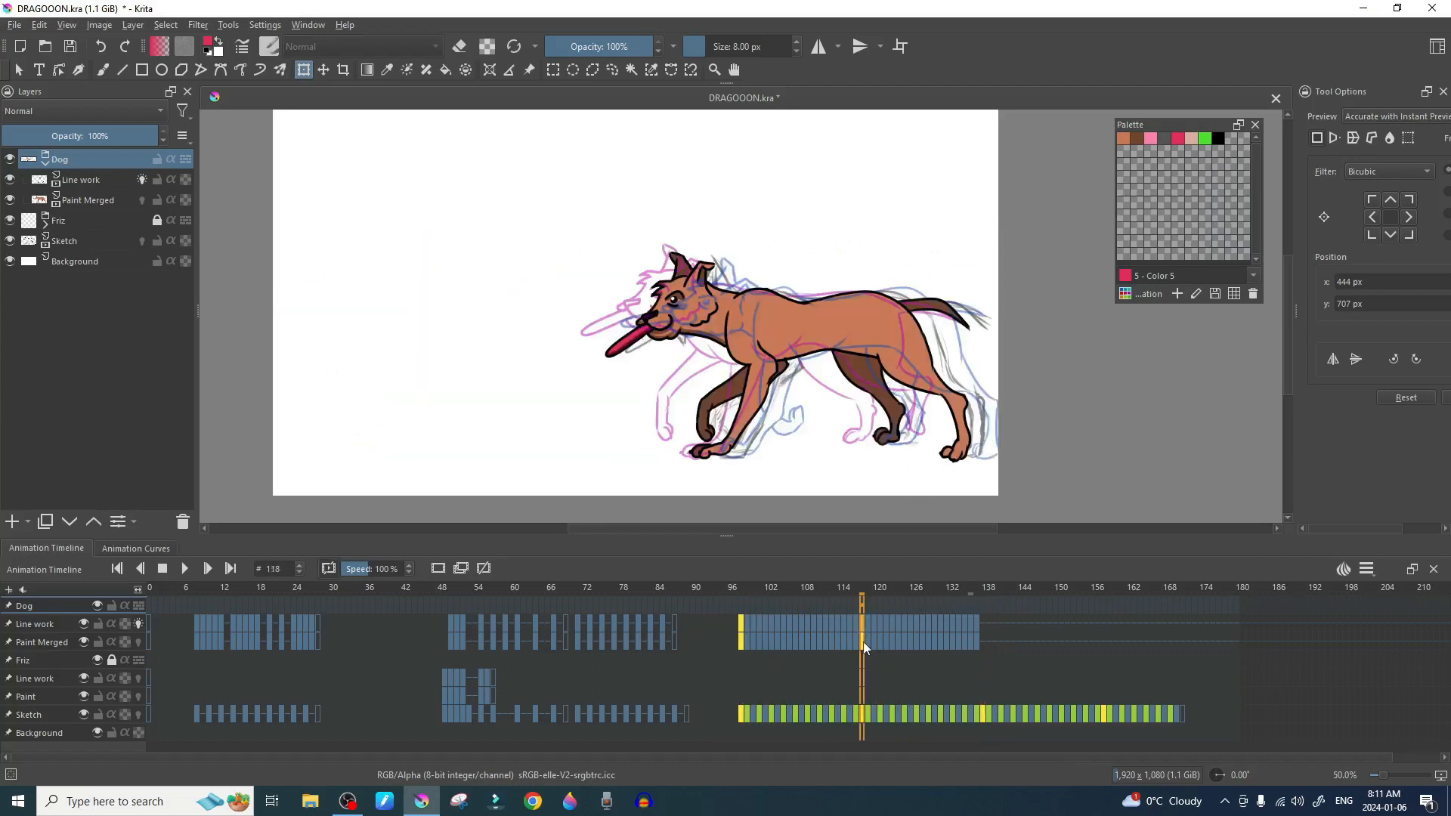
left_click(978, 645)
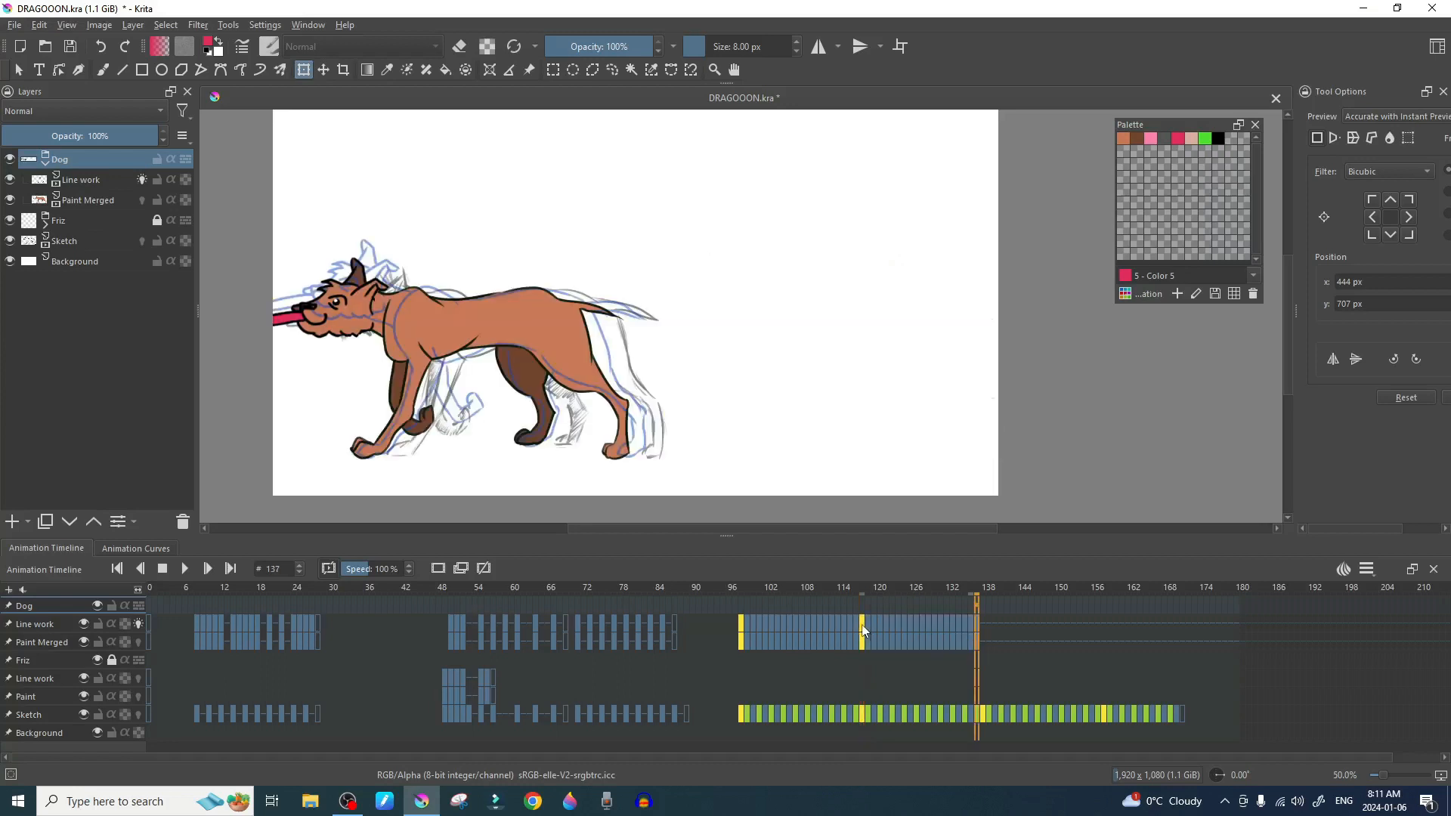
left_click(863, 632)
left_click(976, 642)
left_click(861, 625)
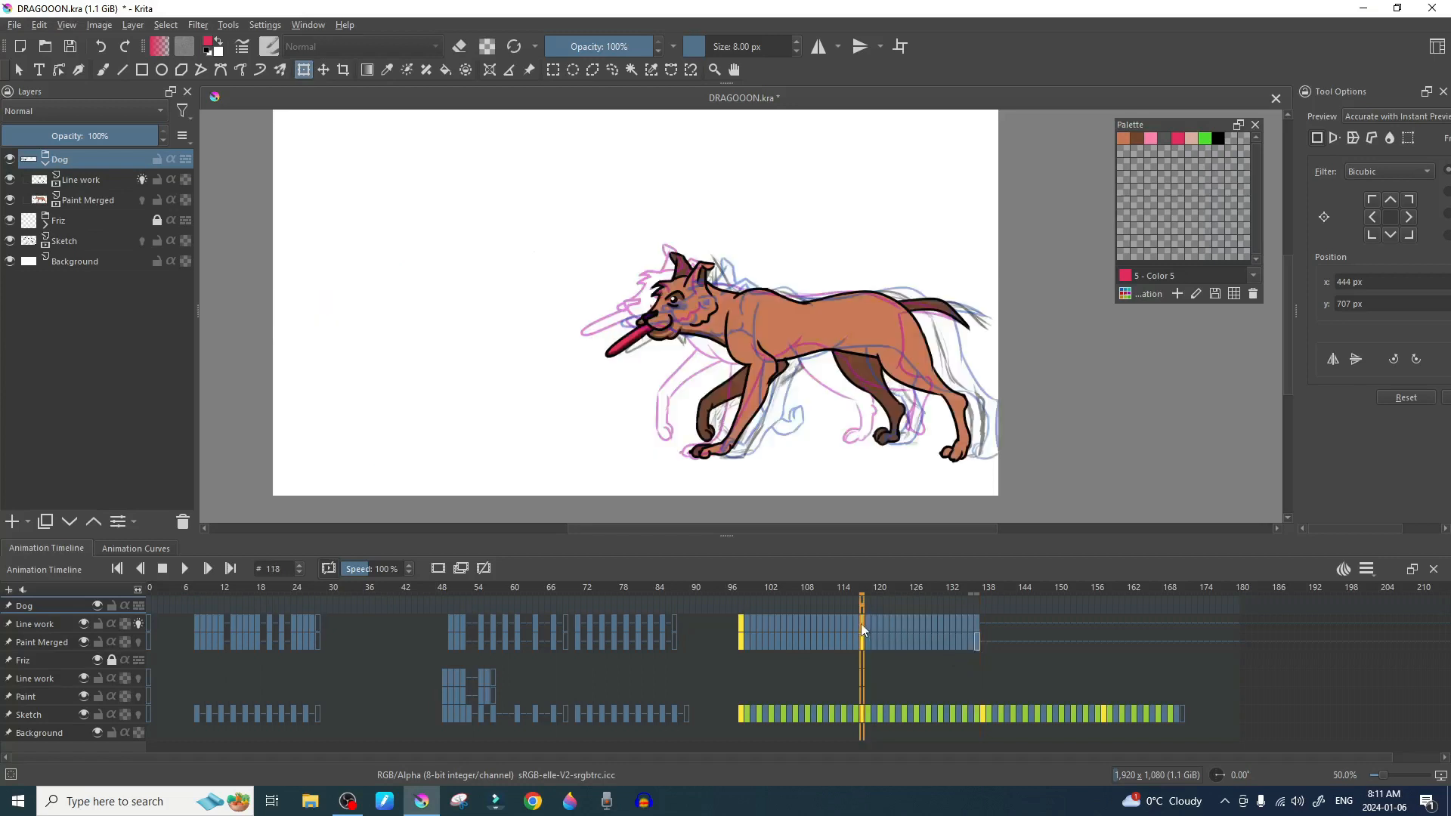
left_click(977, 642, "shift")
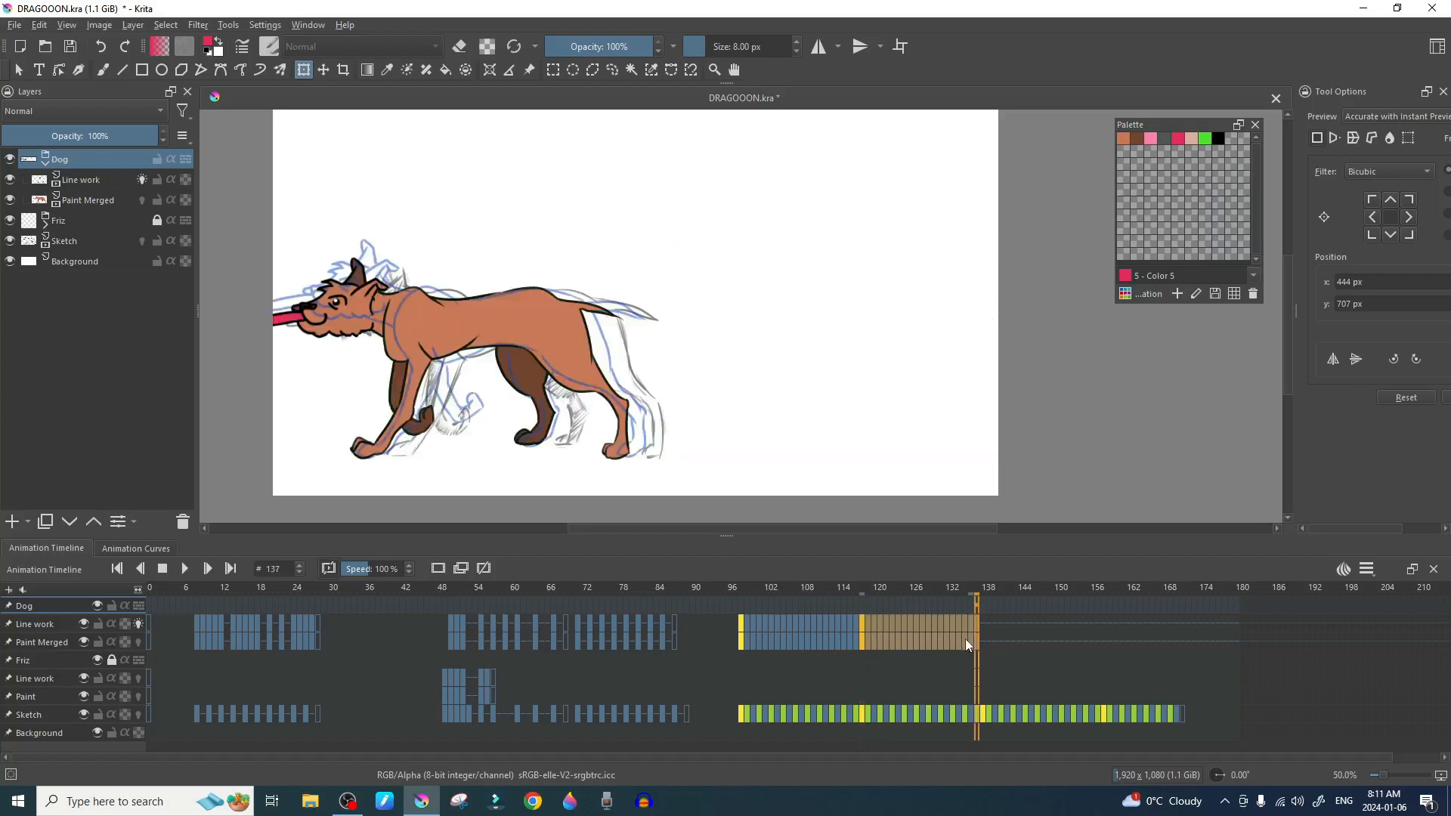
right_click(969, 633)
left_click(1032, 502)
left_click(982, 624)
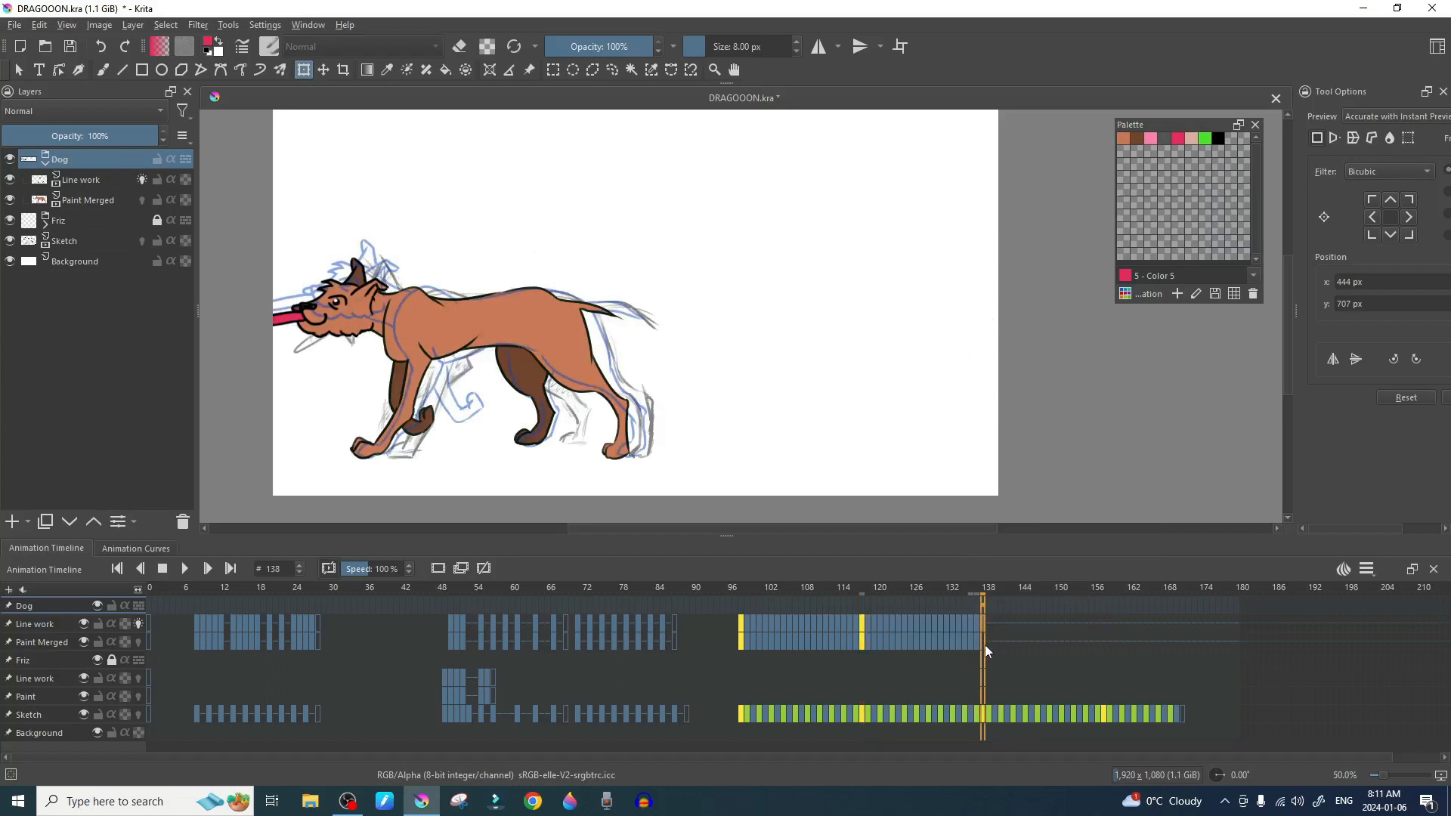
right_click(983, 627)
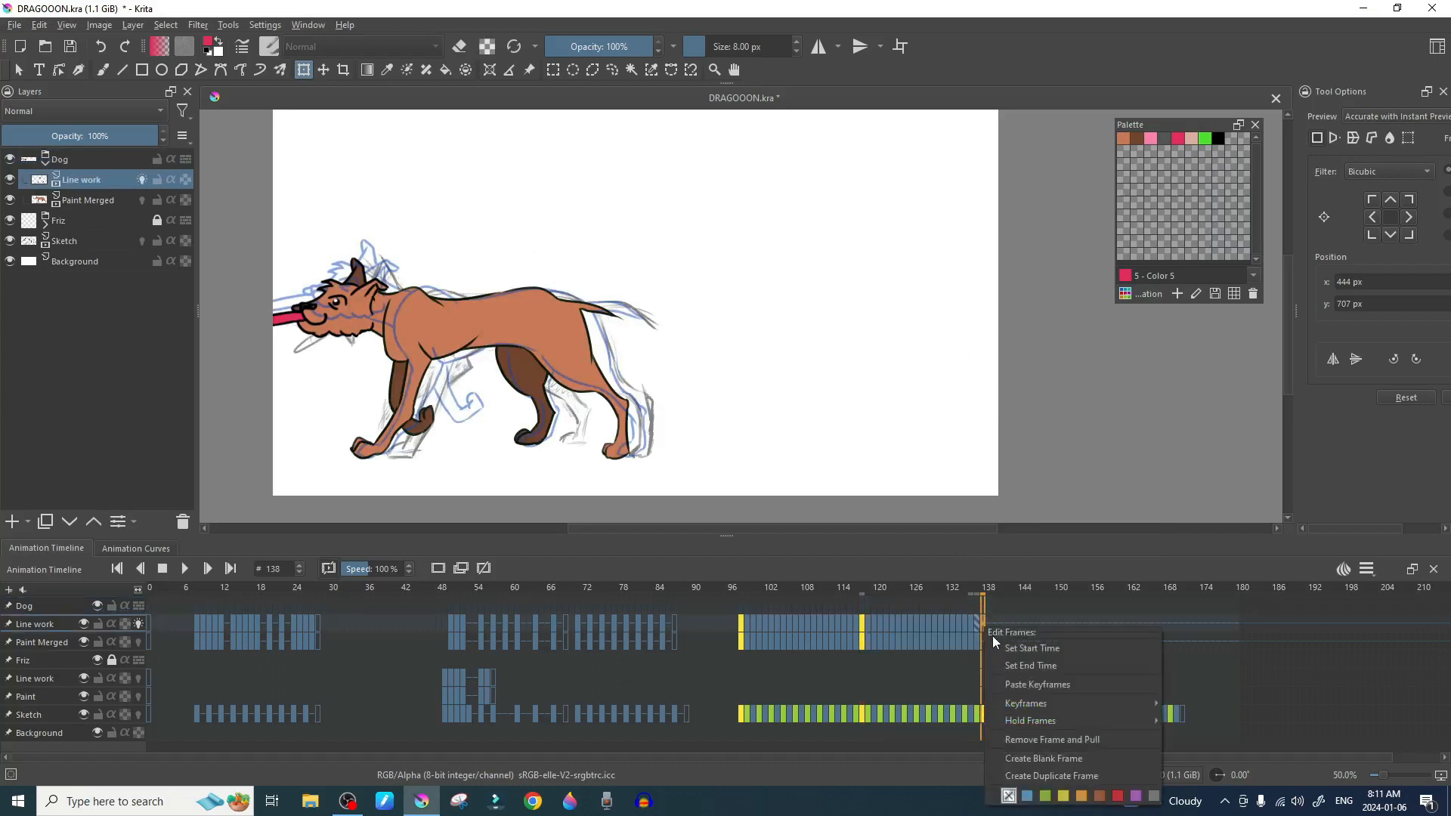
left_click(1037, 663)
key("ctrl+z")
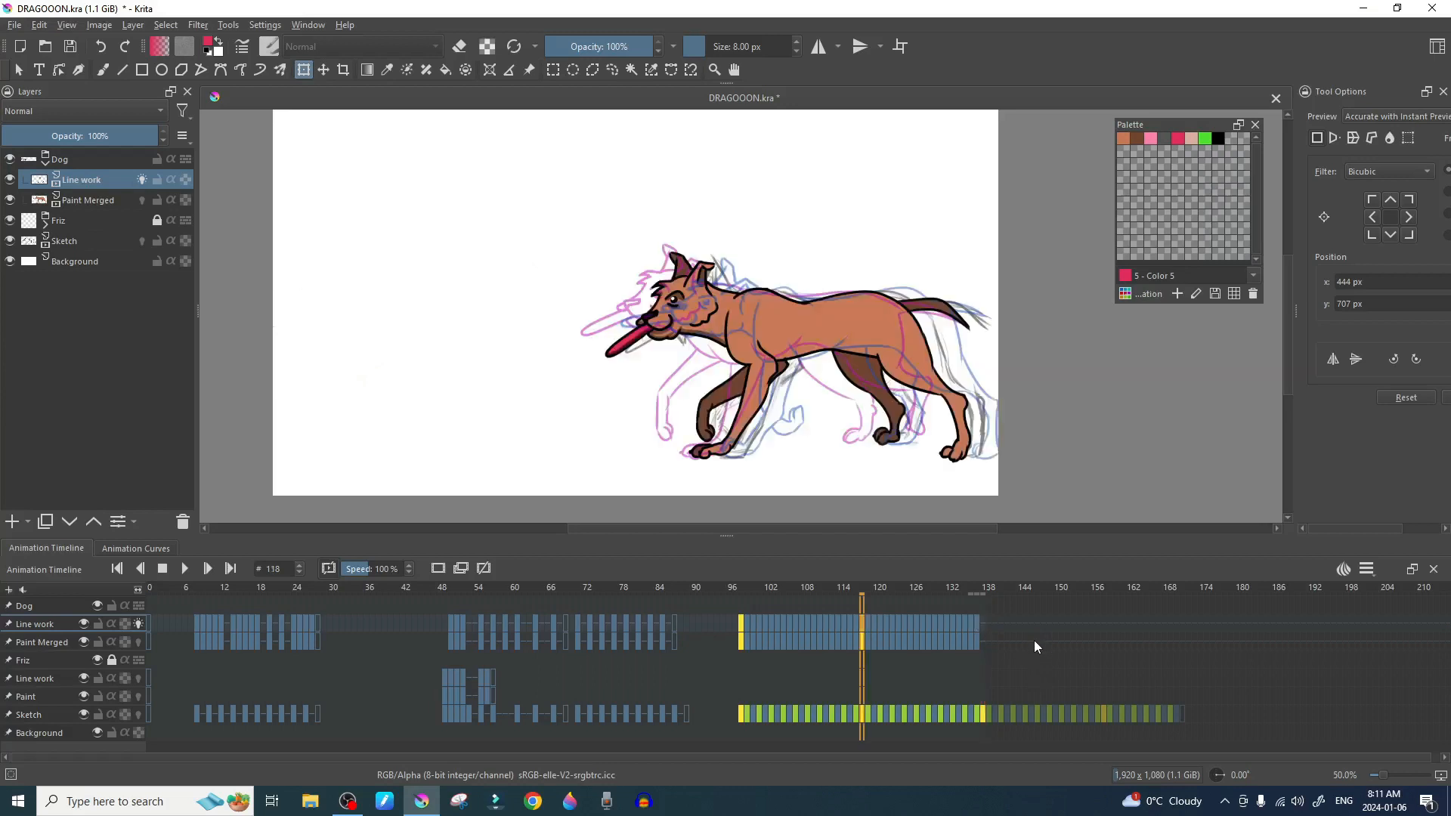
key("ctrl+z")
Step: Paste the copied walk cycle keyframes into the Line work and Paint Merged layers starting at frame 138
left_click(983, 625)
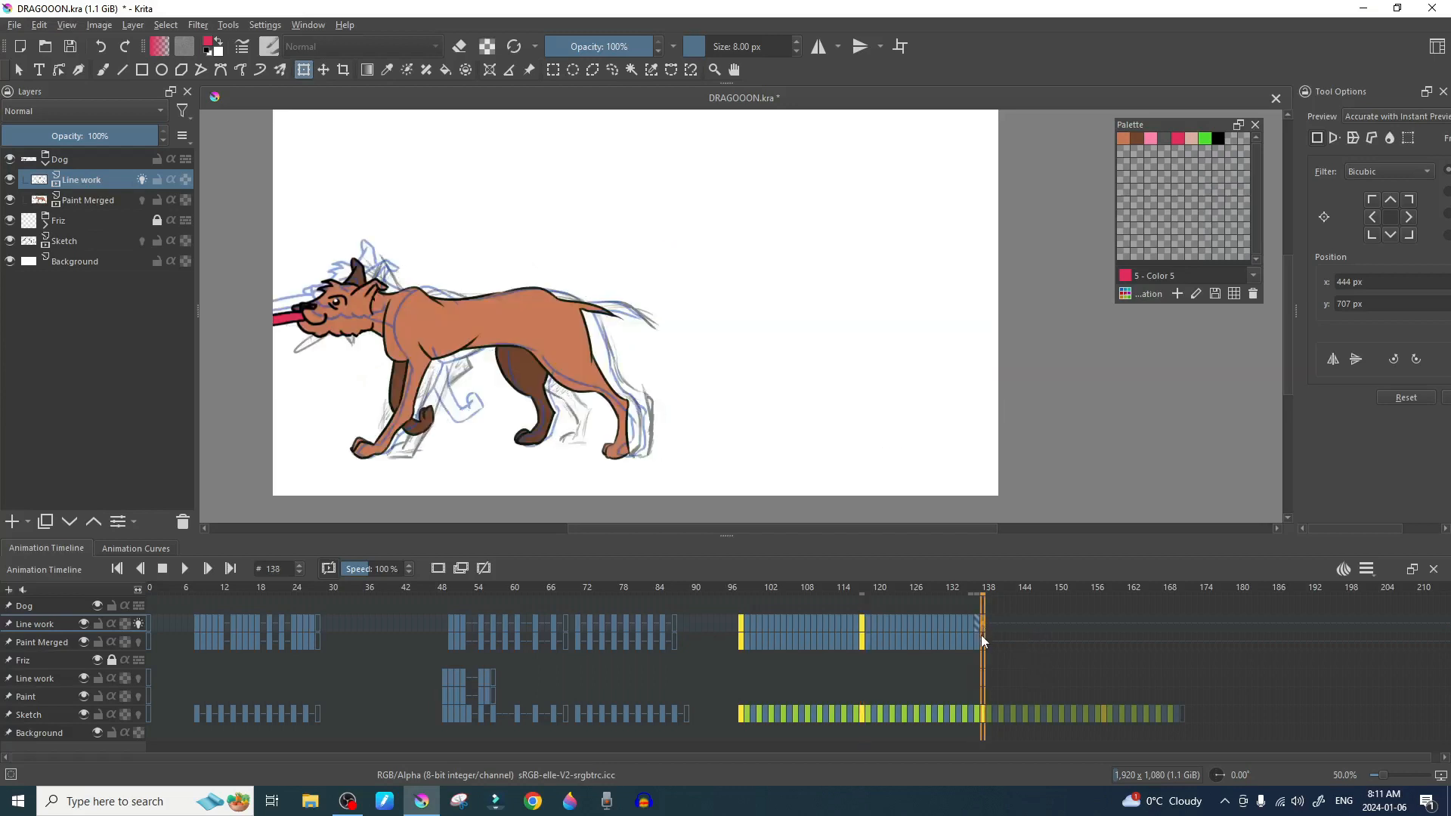
right_click(985, 626)
left_click(982, 621)
right_click(983, 623)
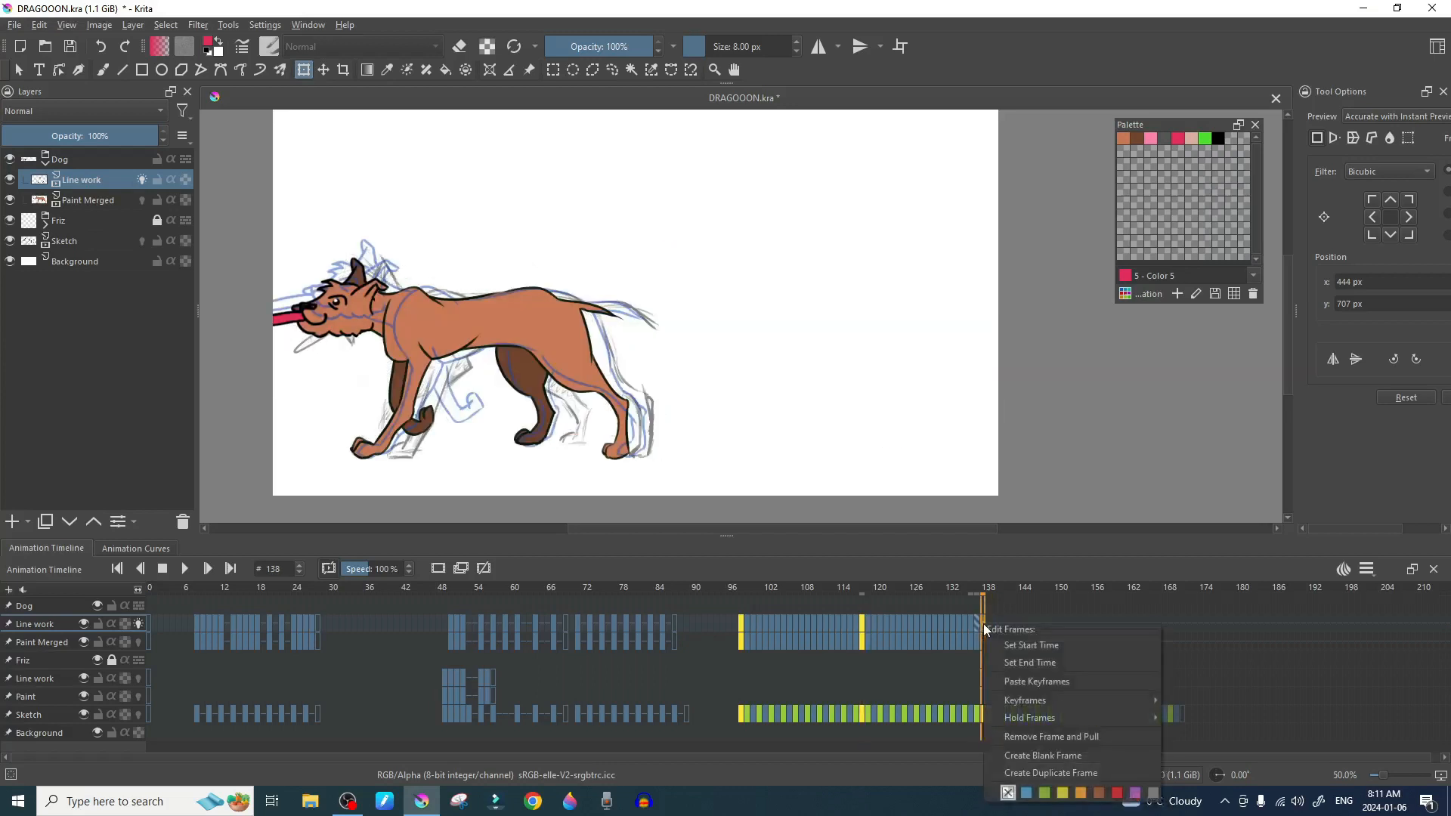
left_click(1043, 681)
Step: Set the animation's clip end to frame 175 and return to frame 138
left_click(1369, 572)
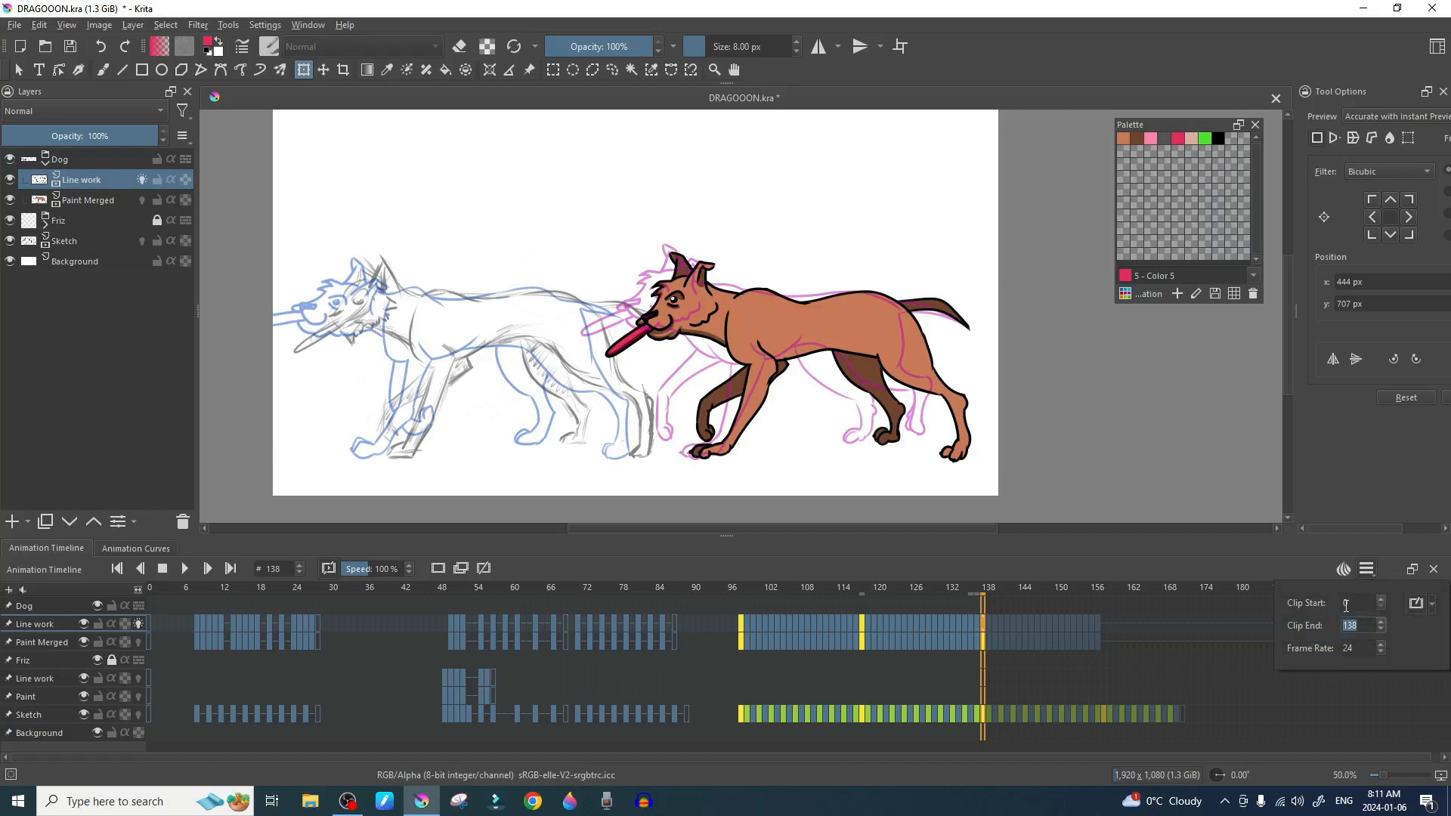
type("1")
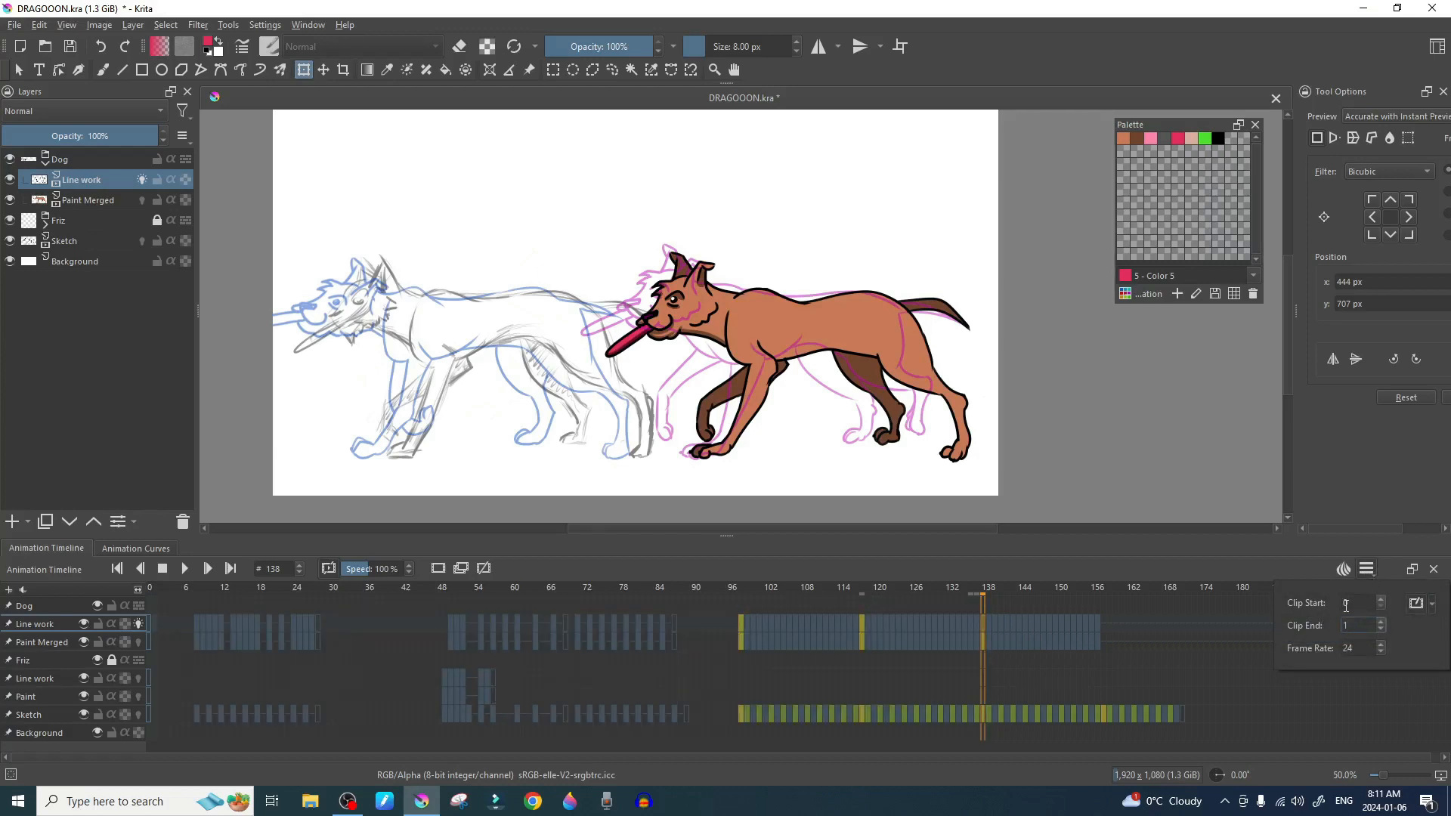
type("75")
key("Return")
left_click(1004, 645)
left_click(1003, 645)
left_click(985, 637)
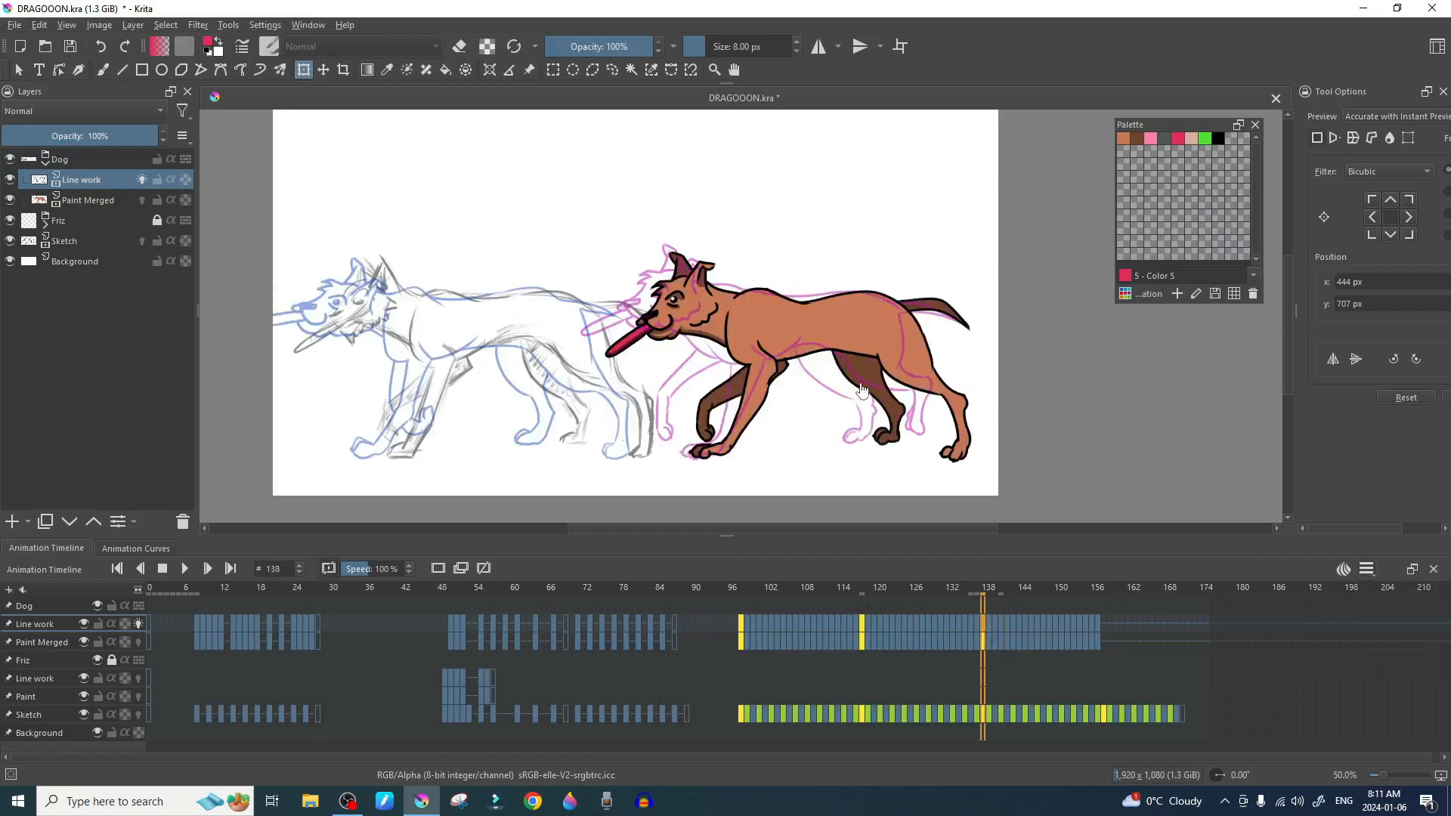
Step: Try to move the Line work drawing at frame 138 left onto its sketch
left_click(866, 339)
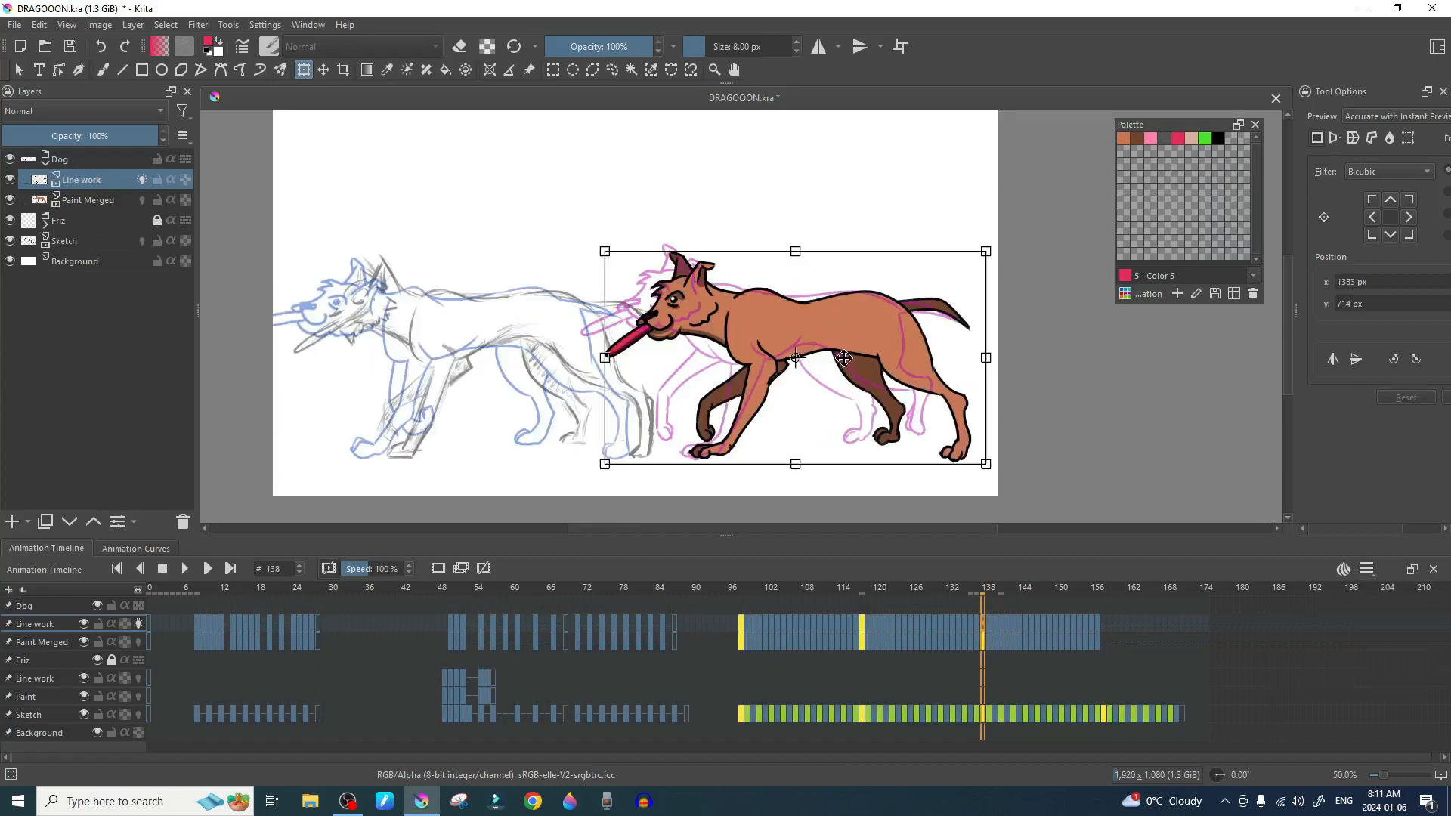
left_click(977, 627)
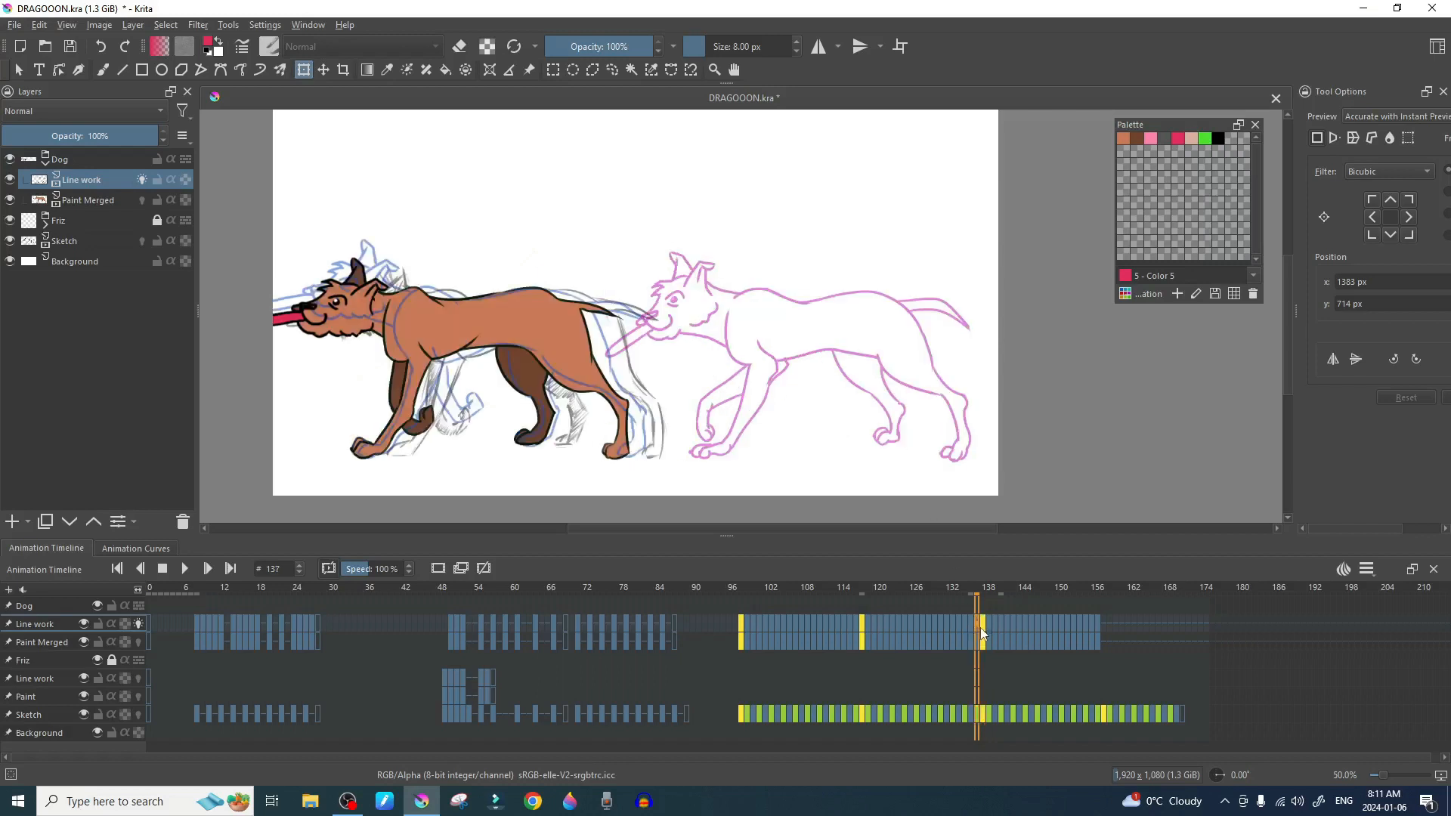
left_click(983, 629)
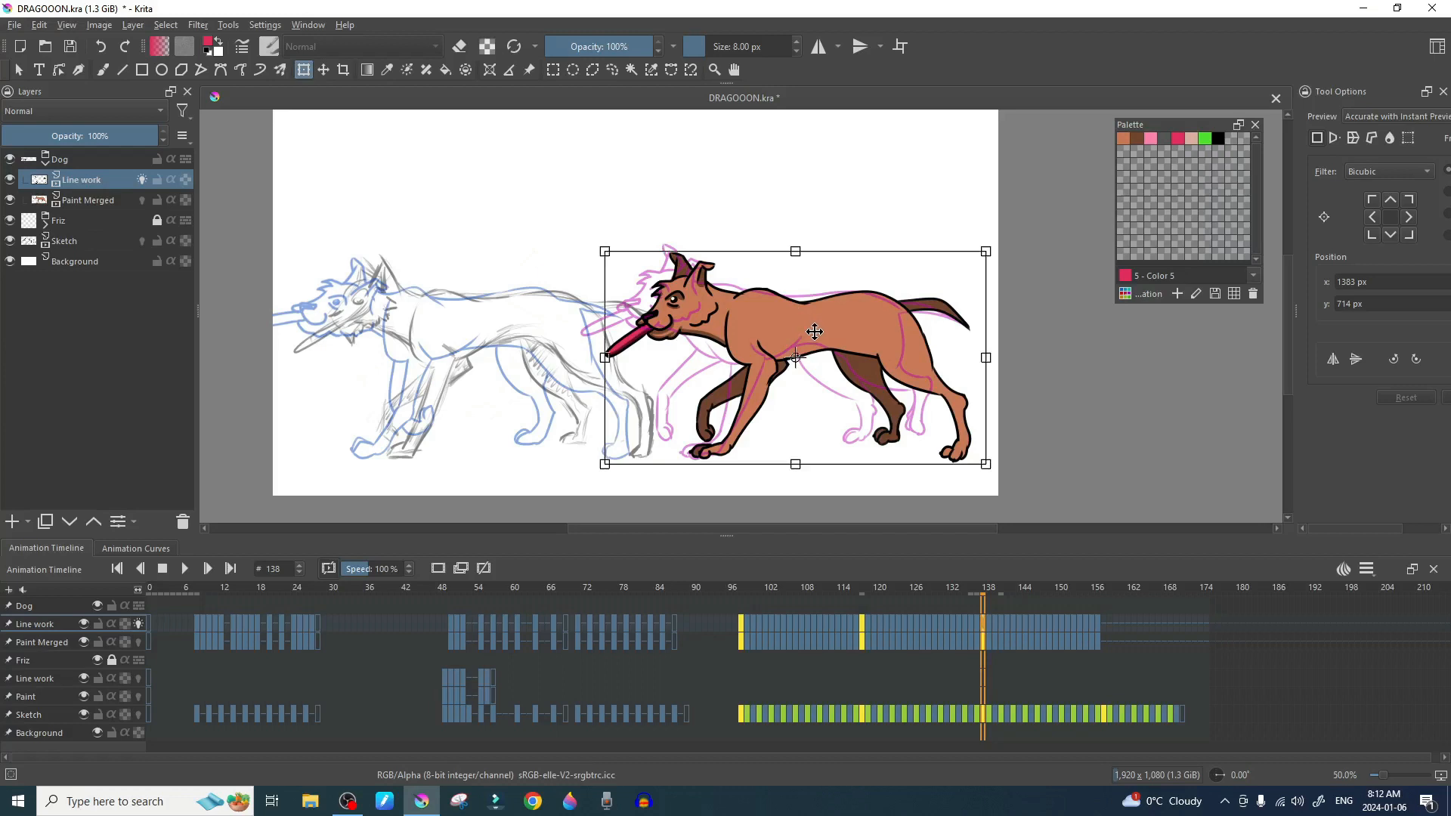
left_click_drag(811, 331, 454, 333)
key("ctrl+z")
left_click_drag(796, 328, 423, 298)
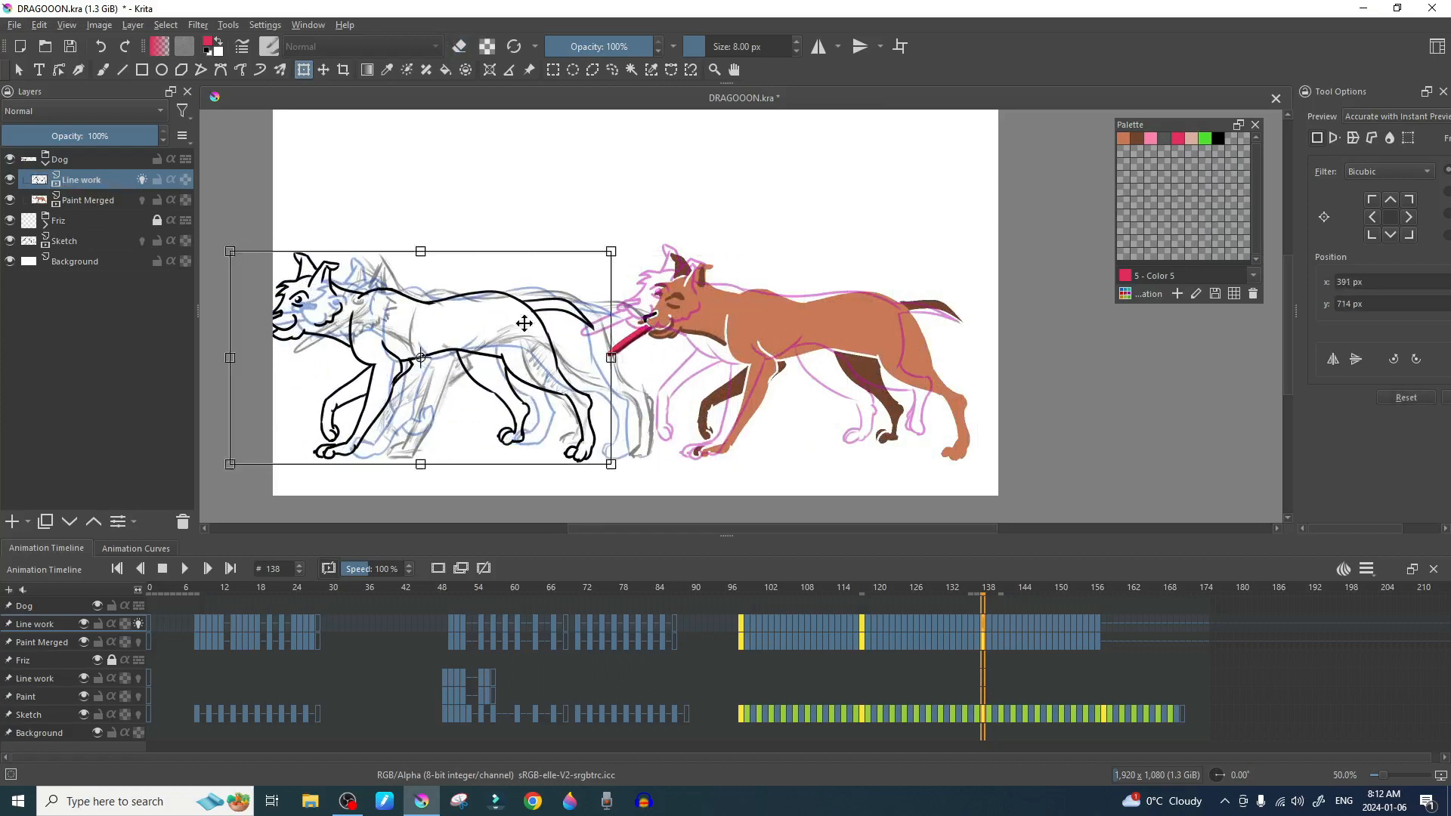
left_click(991, 620)
key("ctrl+z")
key("ctrl+z")
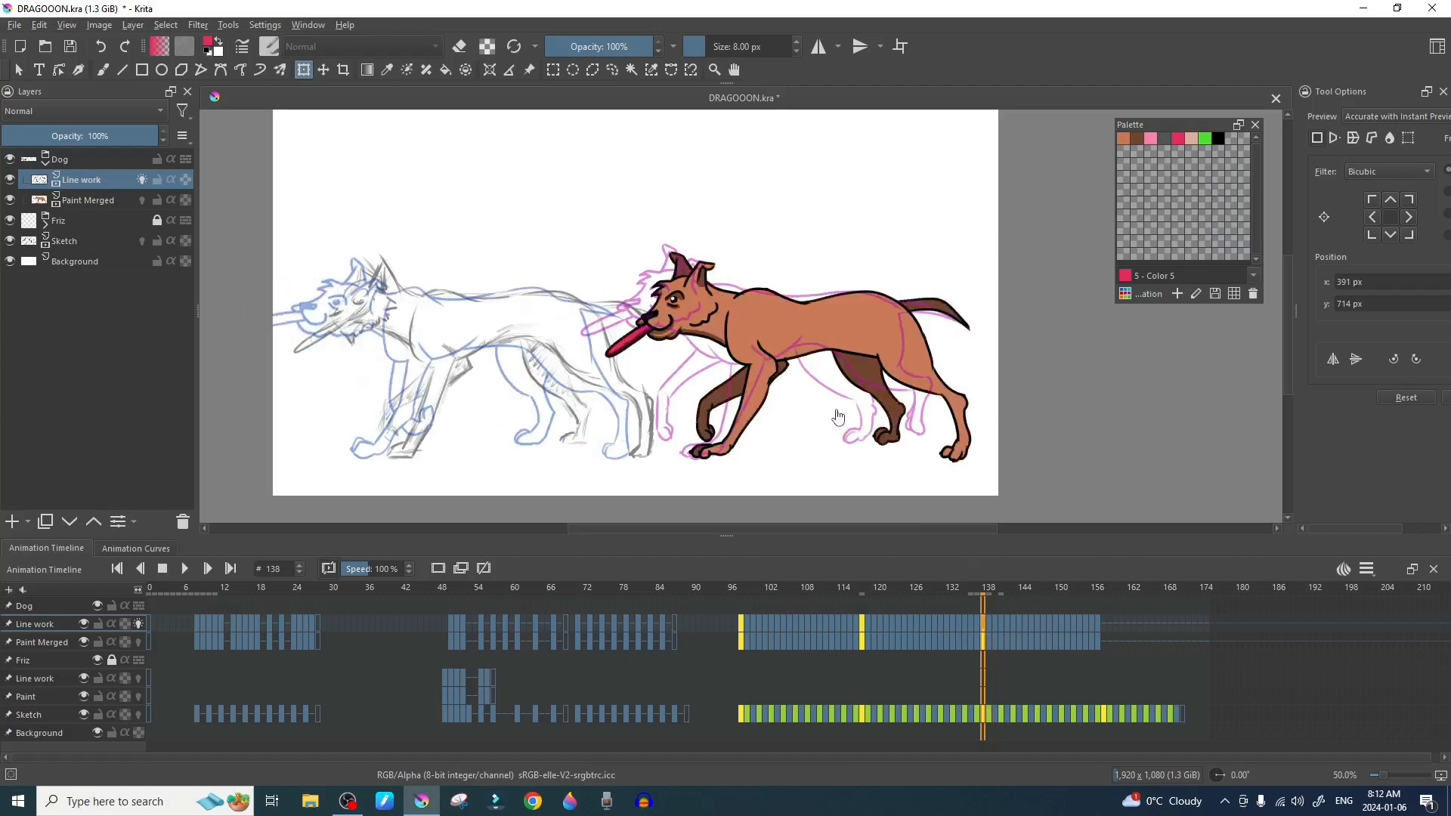
Step: Move the whole Dog group left onto its sketch guide at frames 138 through 141
left_click(60, 605)
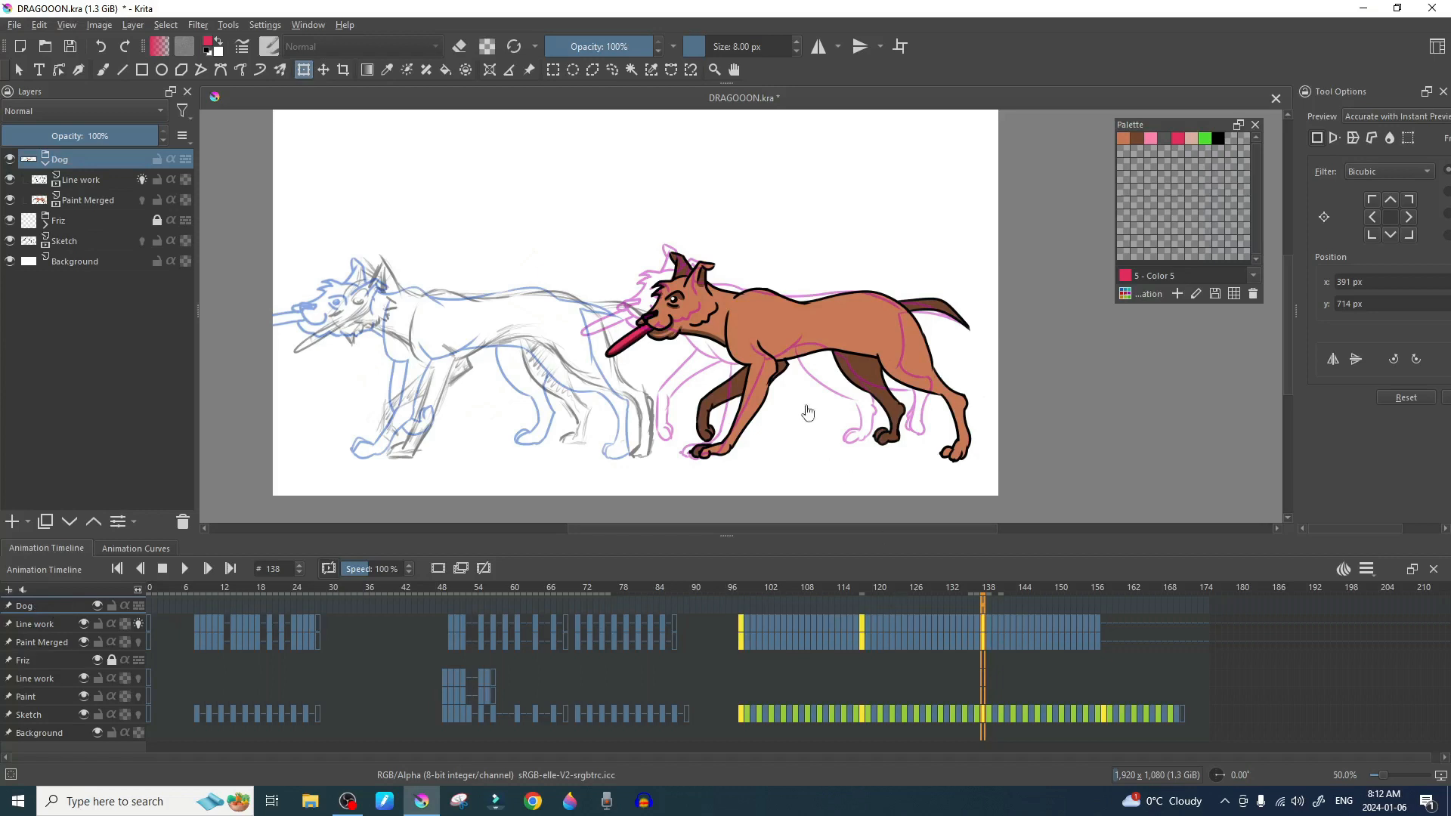
left_click_drag(793, 323, 435, 325)
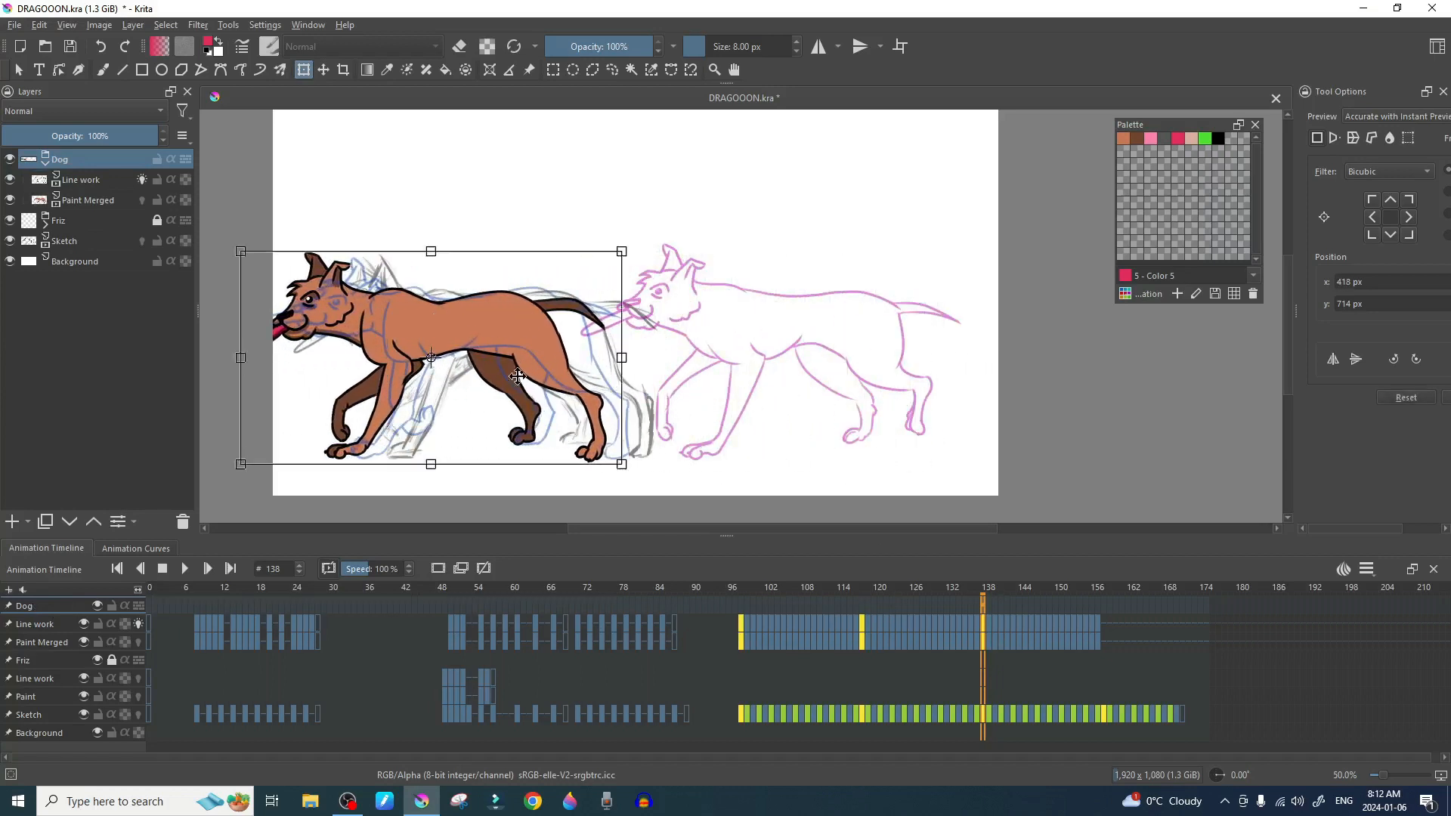
left_click(990, 606)
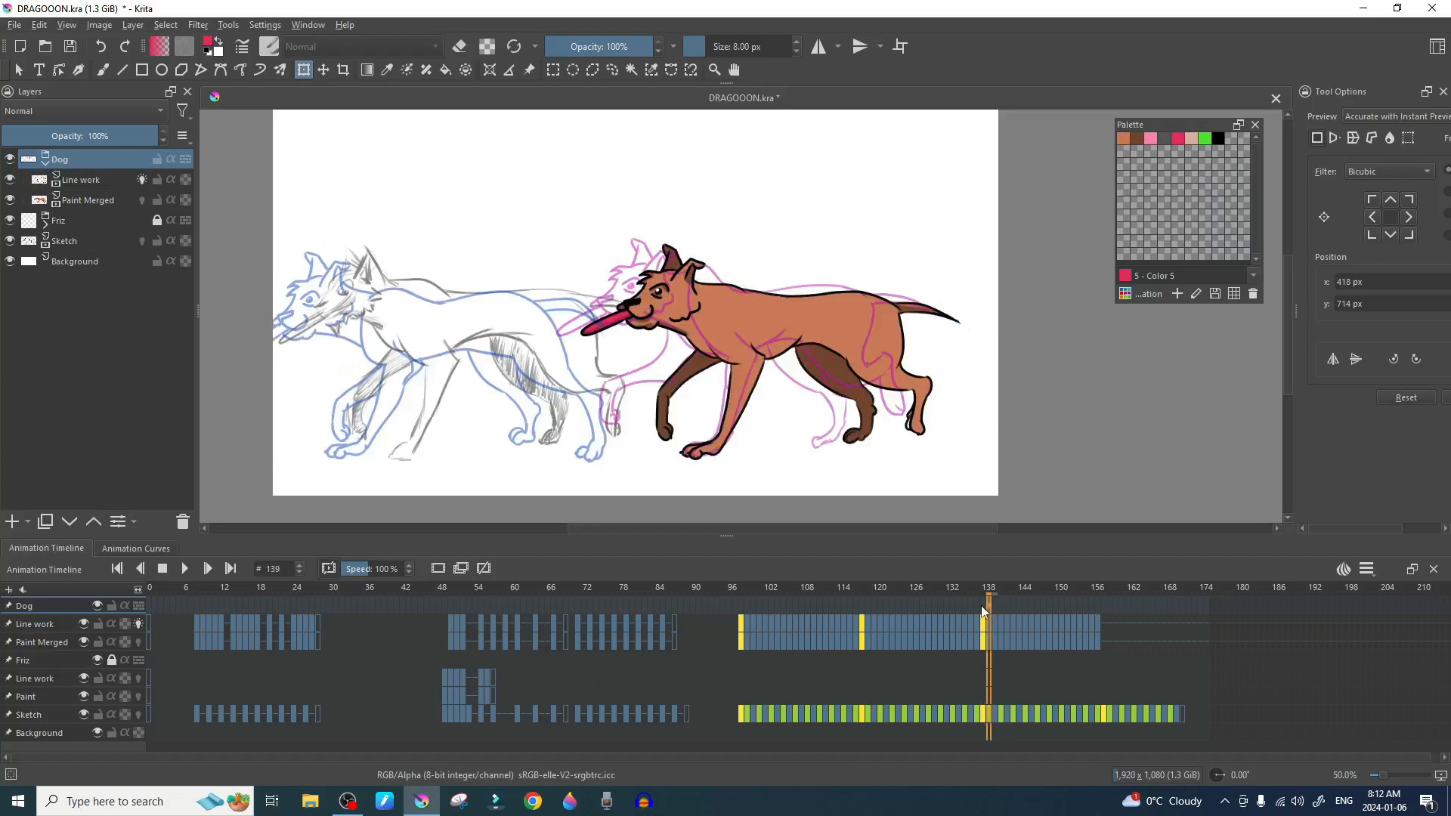
left_click_drag(776, 346, 416, 325)
left_click(994, 606)
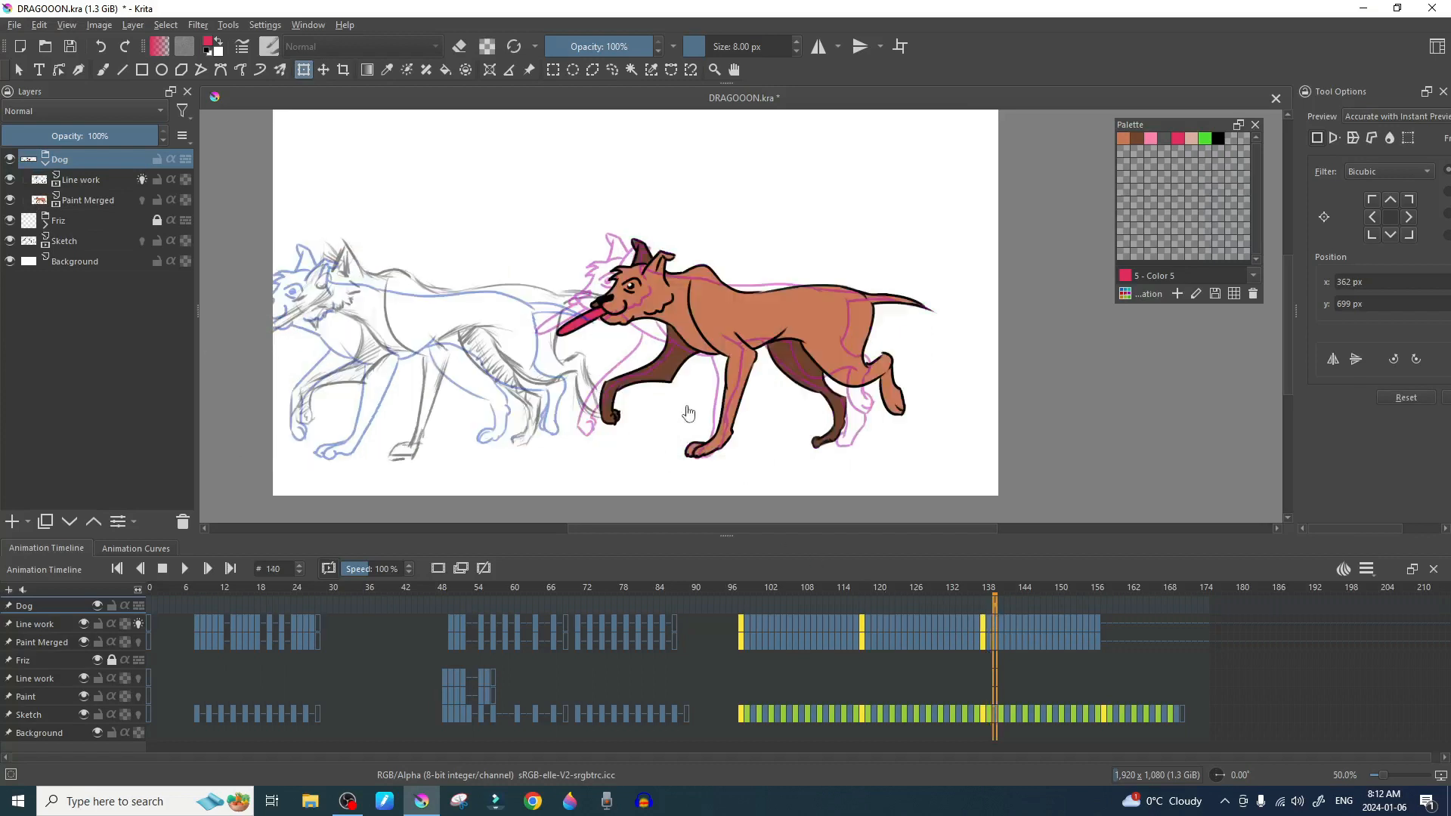
left_click_drag(707, 327, 355, 325)
left_click(1002, 606)
left_click_drag(761, 332, 368, 297)
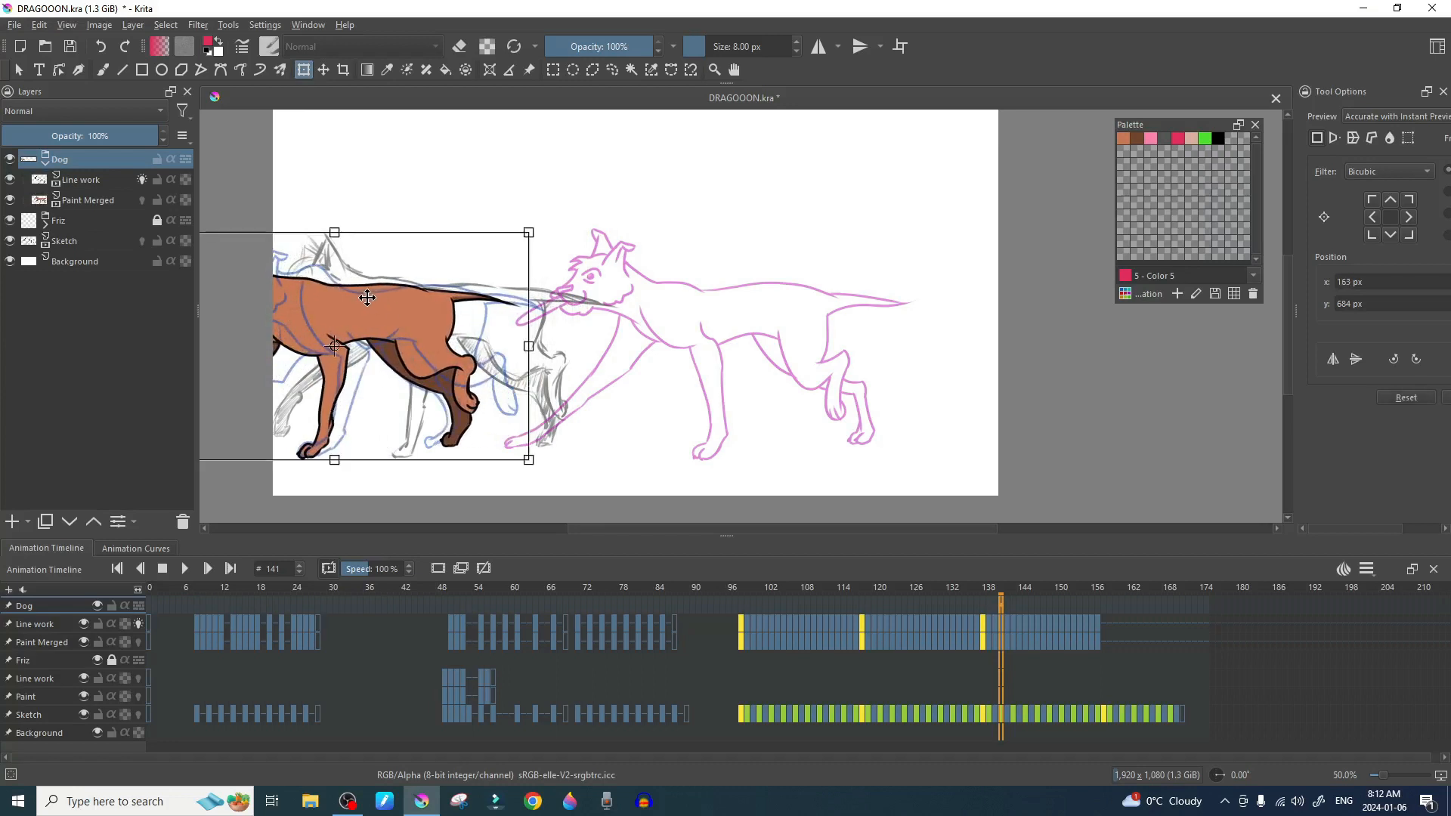
Step: Move the Dog group left to line up with its sketch guide at frames 142 through 145
left_click(1006, 610)
left_click_drag(697, 326, 346, 293)
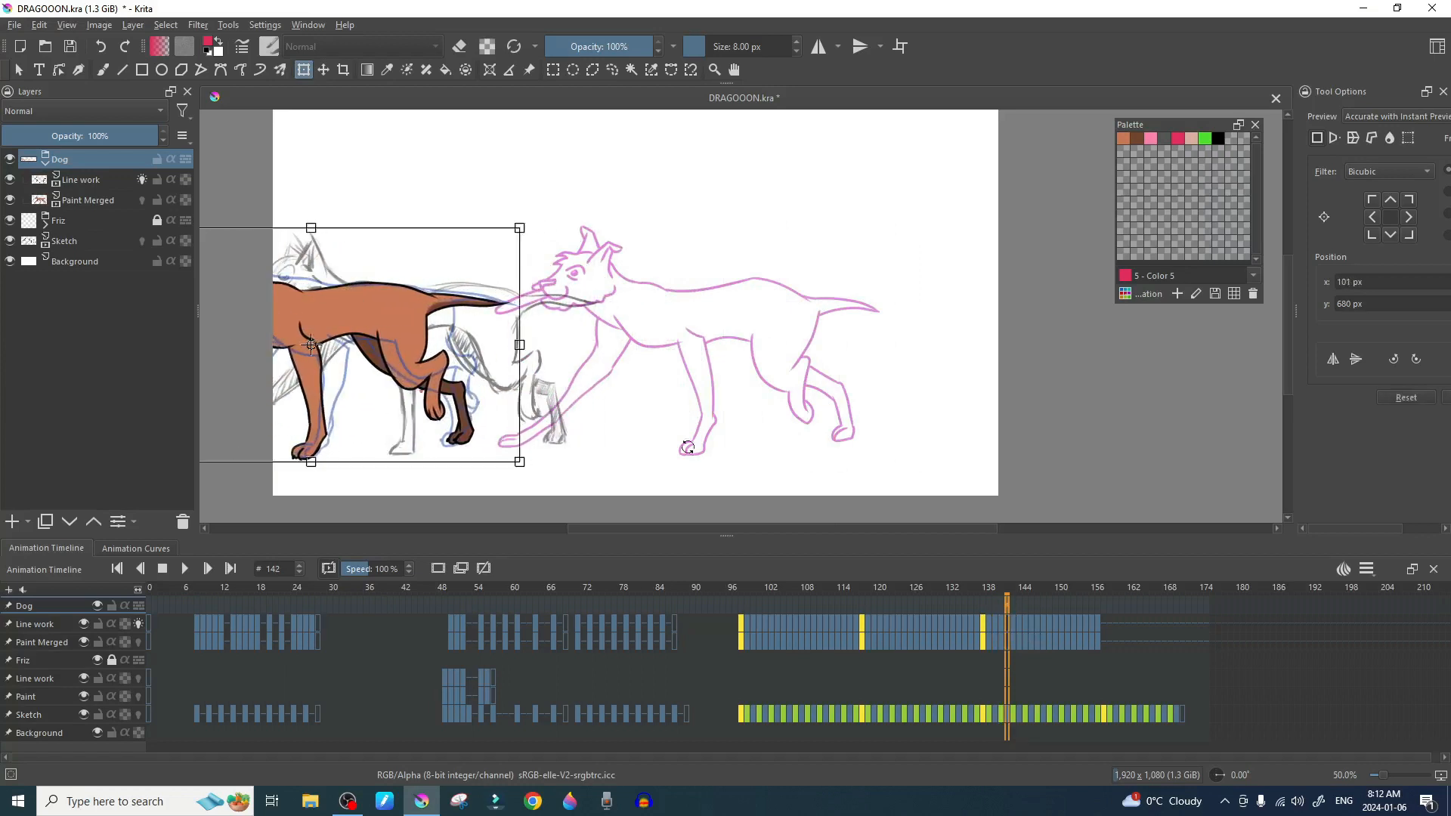
left_click(1013, 607)
left_click_drag(626, 346, 396, 344)
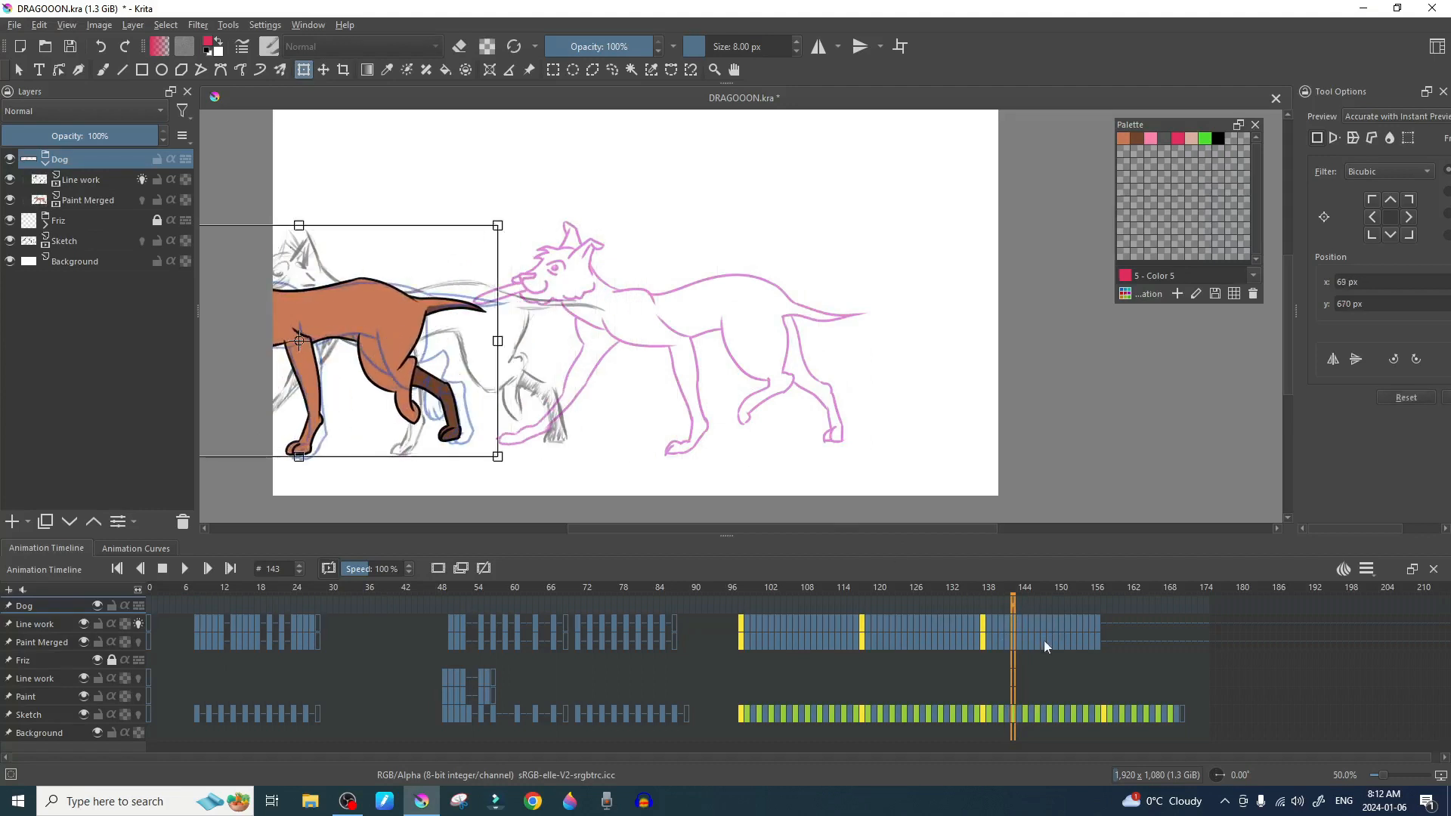
left_click(1019, 610)
mouse_move(729, 344)
left_mouse_down()
mouse_move(364, 320)
mouse_move(379, 339)
left_mouse_up()
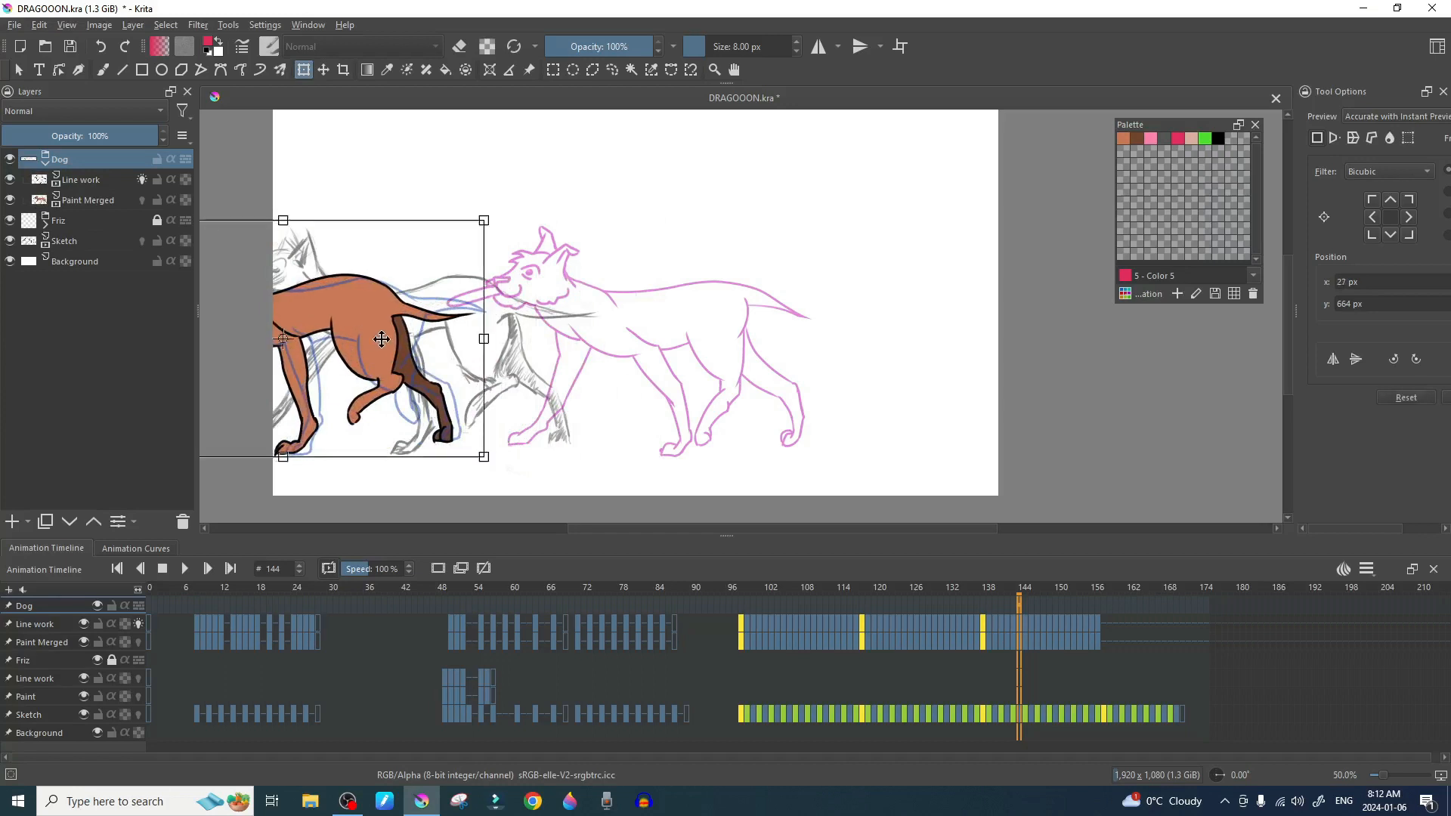
left_click(1026, 605)
left_click_drag(700, 333, 310, 314)
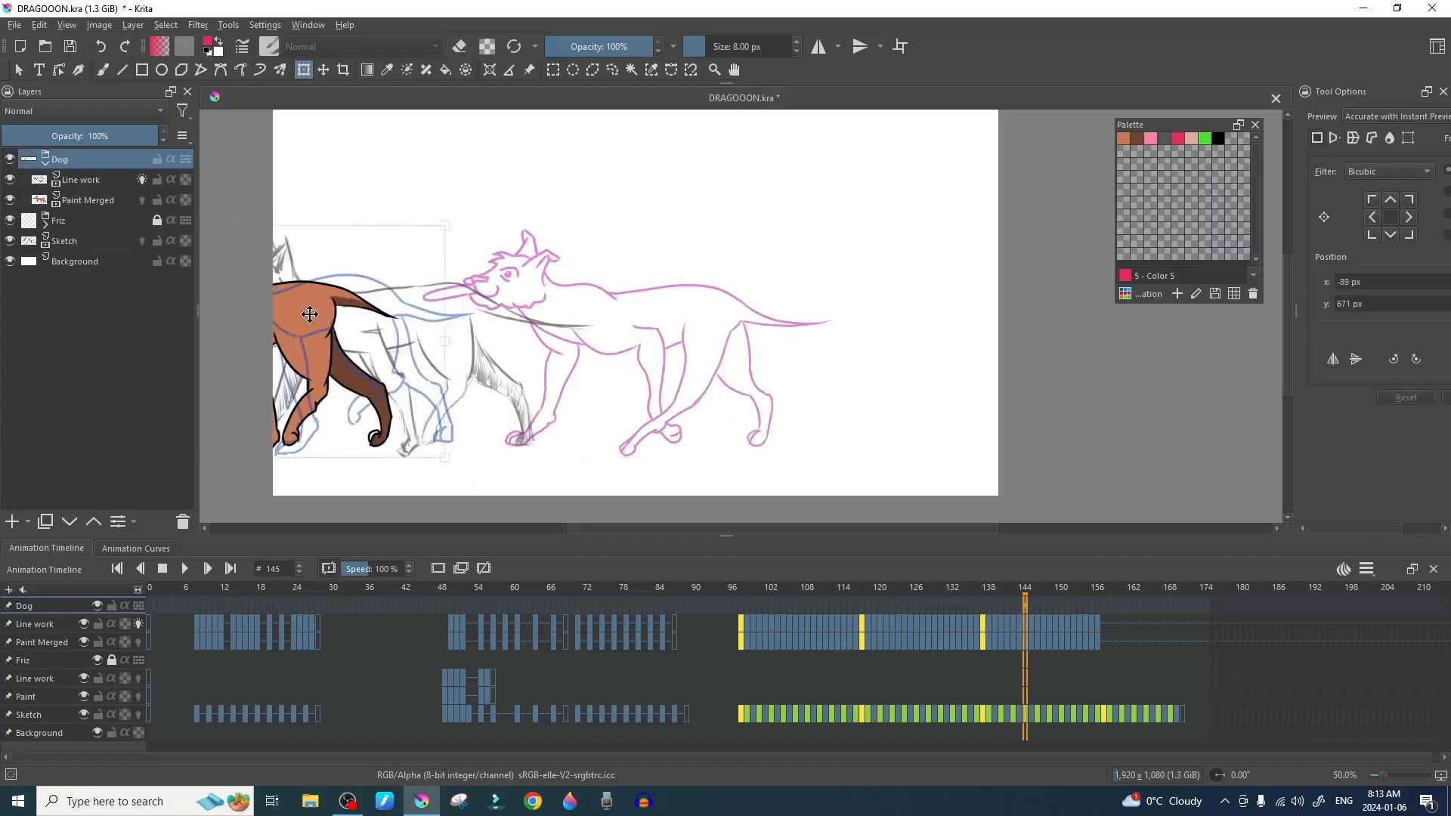
Step: Check the alignment of the moved dog drawings by stepping back from frame 145 and forward to frame 146
key("Left")
key("Left")
key("Left")
key("Left")
key("Left")
key("Left")
key("Left")
key("Left")
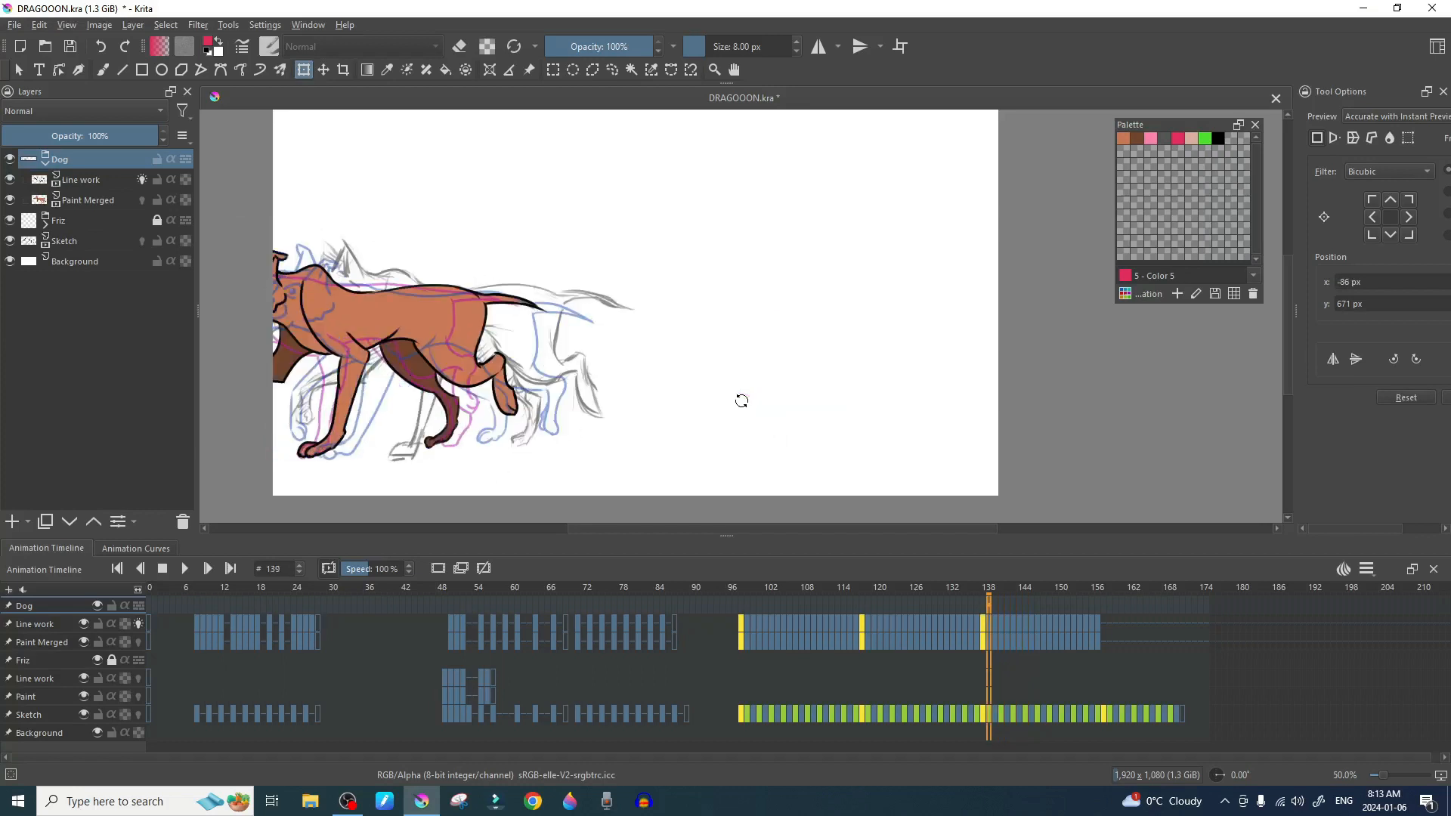
key("Right")
key("Right")
key("Right")
key("Right")
key("Right")
key("Right")
key("Right")
key("Right")
key("Right")
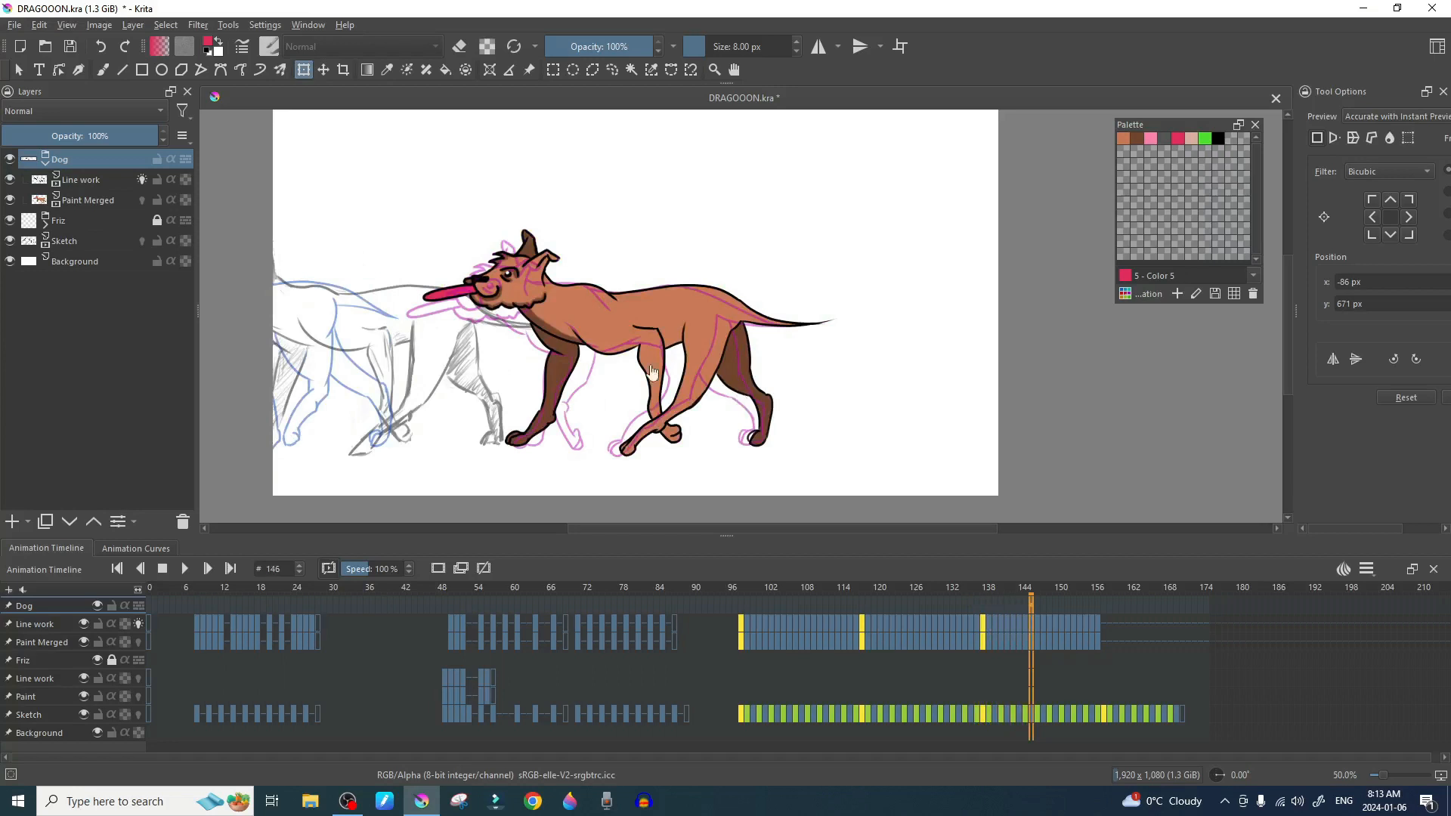
Step: Move the Dog group left onto its sketch guide at frames 146, 147 and 148
left_click(672, 332)
left_click_drag(702, 331, 336, 302)
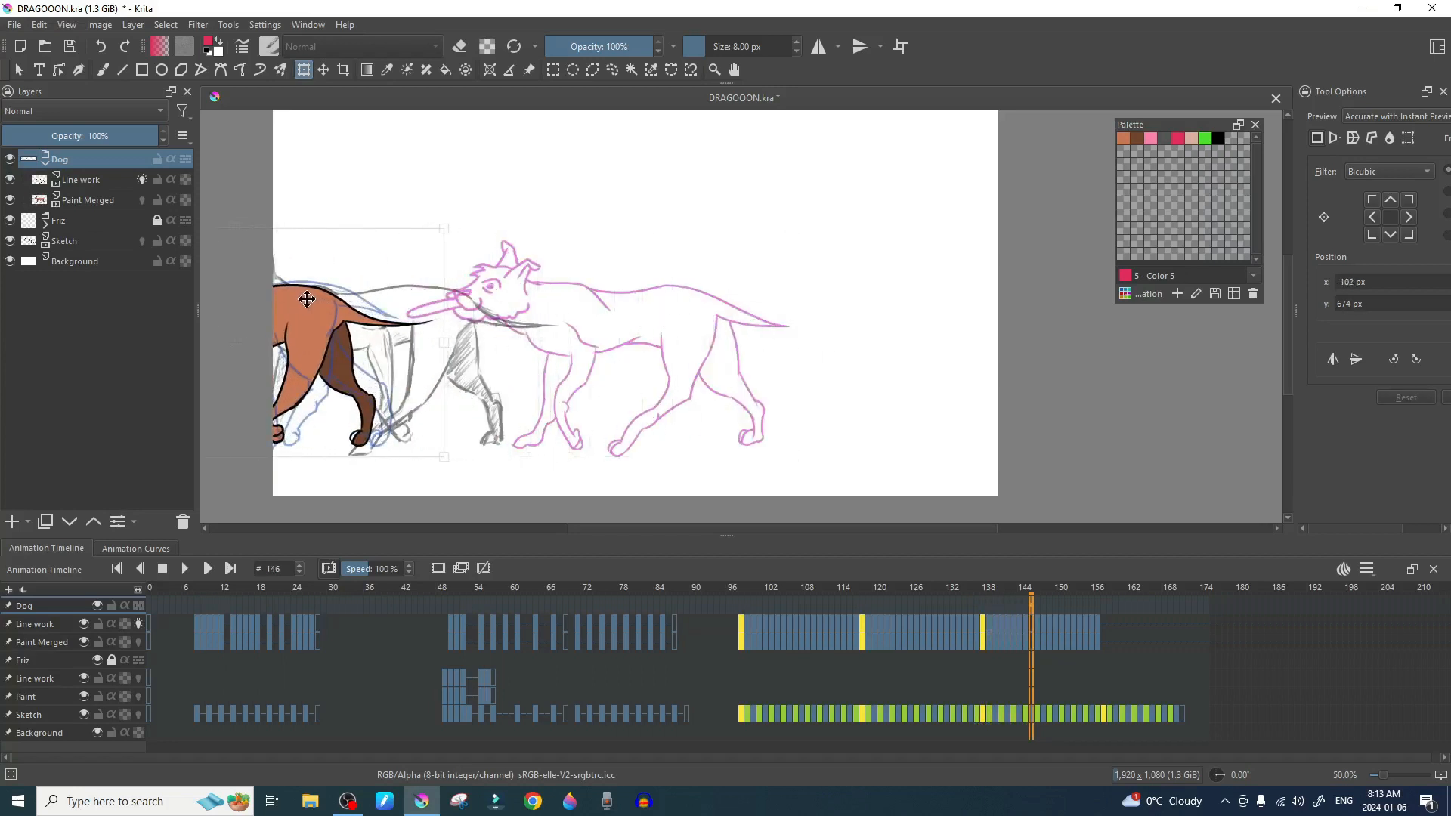
left_click(1037, 603)
left_click(641, 310)
mouse_move(642, 310)
left_mouse_down()
mouse_move(415, 327)
mouse_move(252, 318)
left_mouse_up()
left_click(1043, 610)
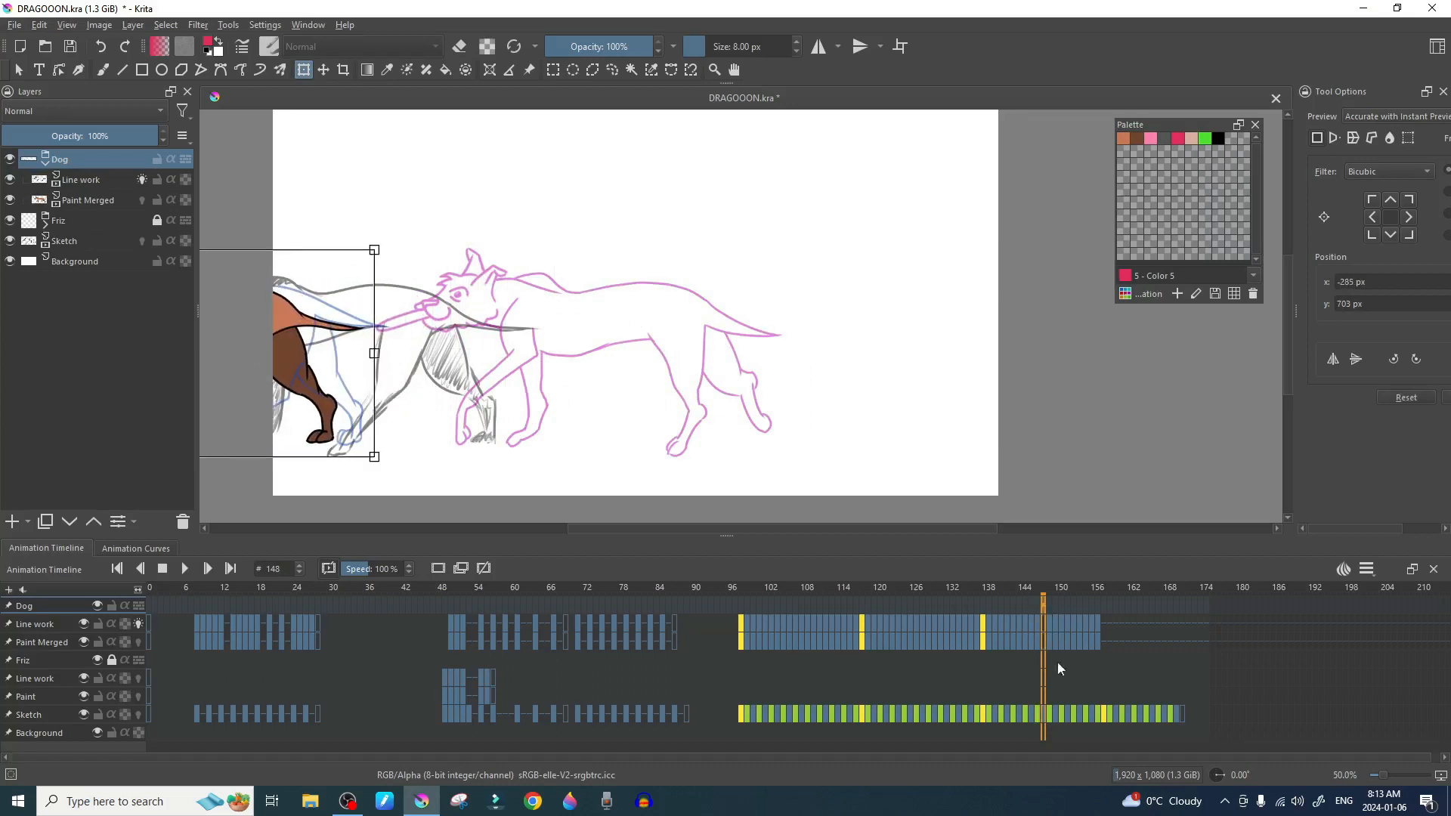
Step: Move the Dog group left at frames 149, 150 and 151 so the dog follows its sketch off the canvas
left_click(1050, 609)
left_click(646, 332)
left_click_drag(647, 331, 275, 312)
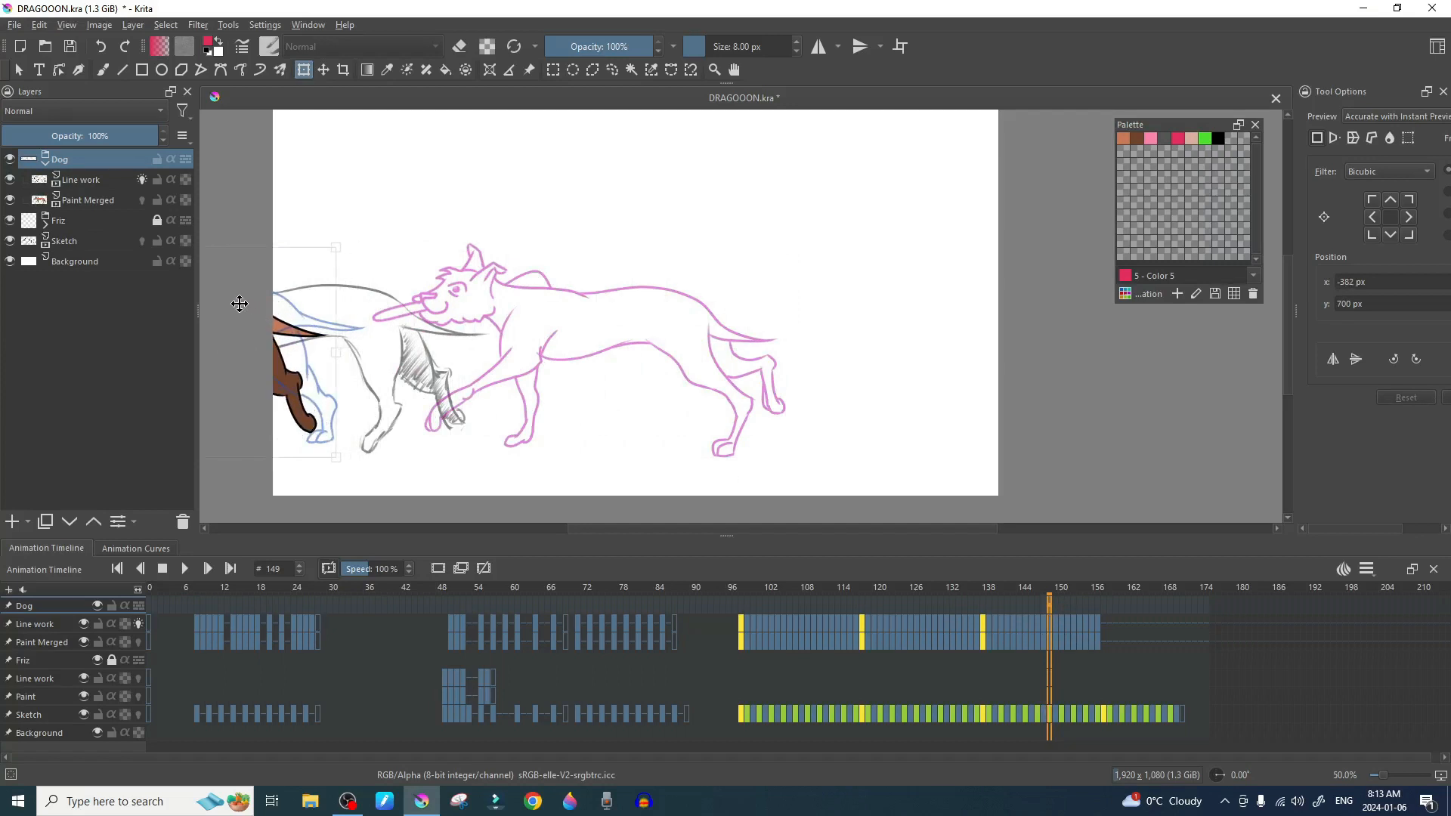
left_click_drag(238, 302, 242, 315)
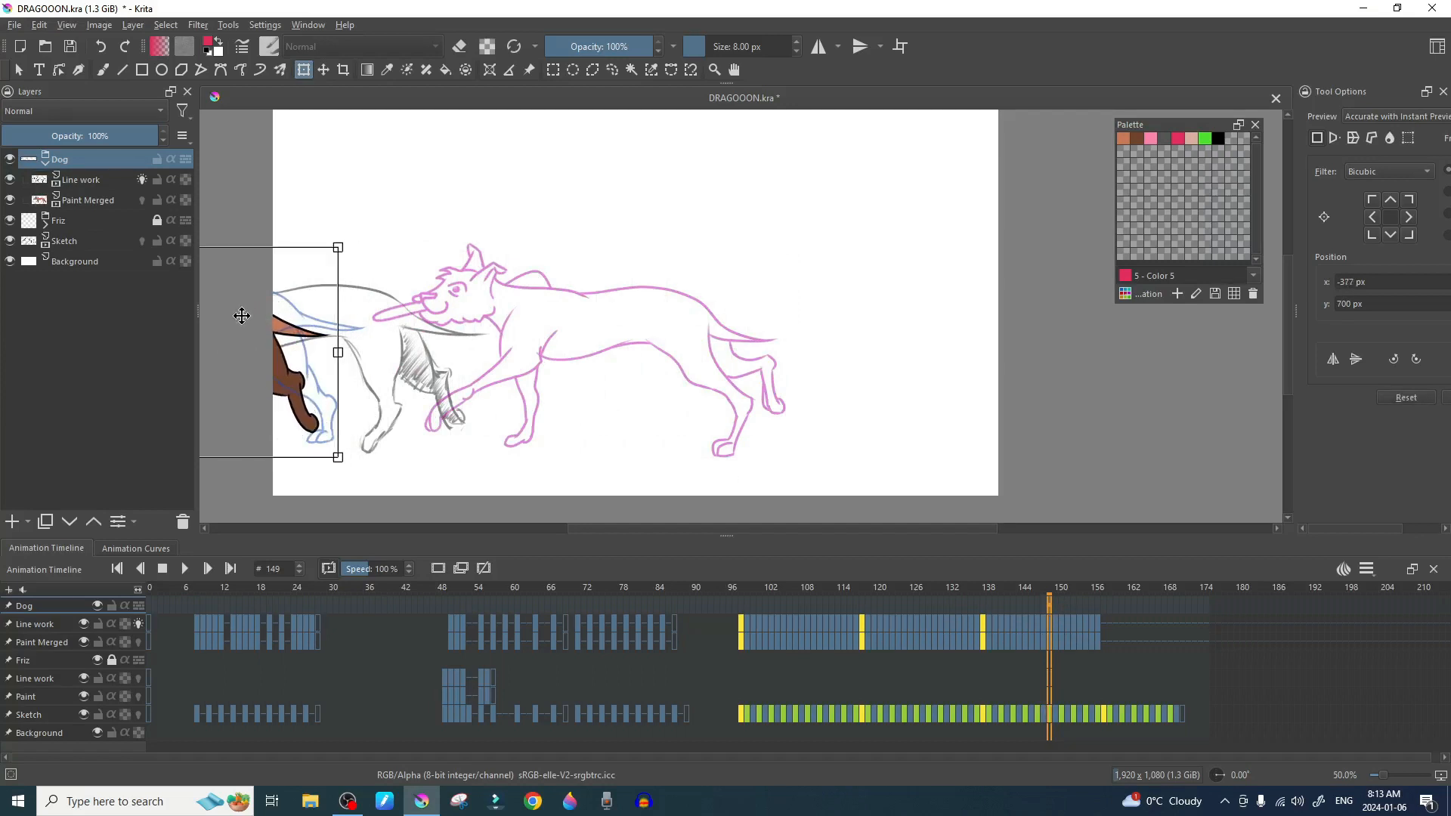
left_click(1055, 604)
left_click_drag(674, 353, 225, 347)
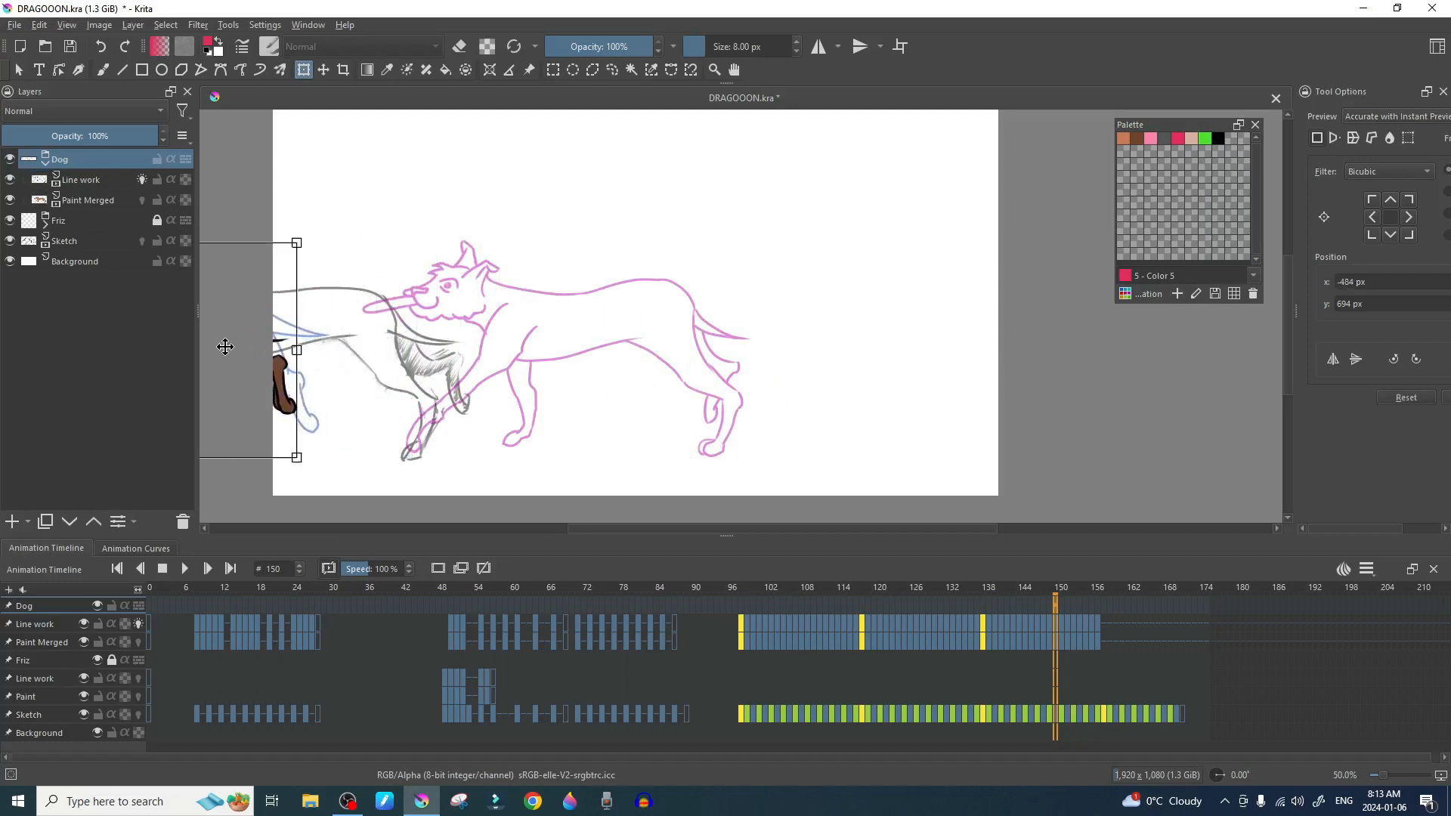
left_click(1061, 605)
left_click_drag(648, 333, 224, 335)
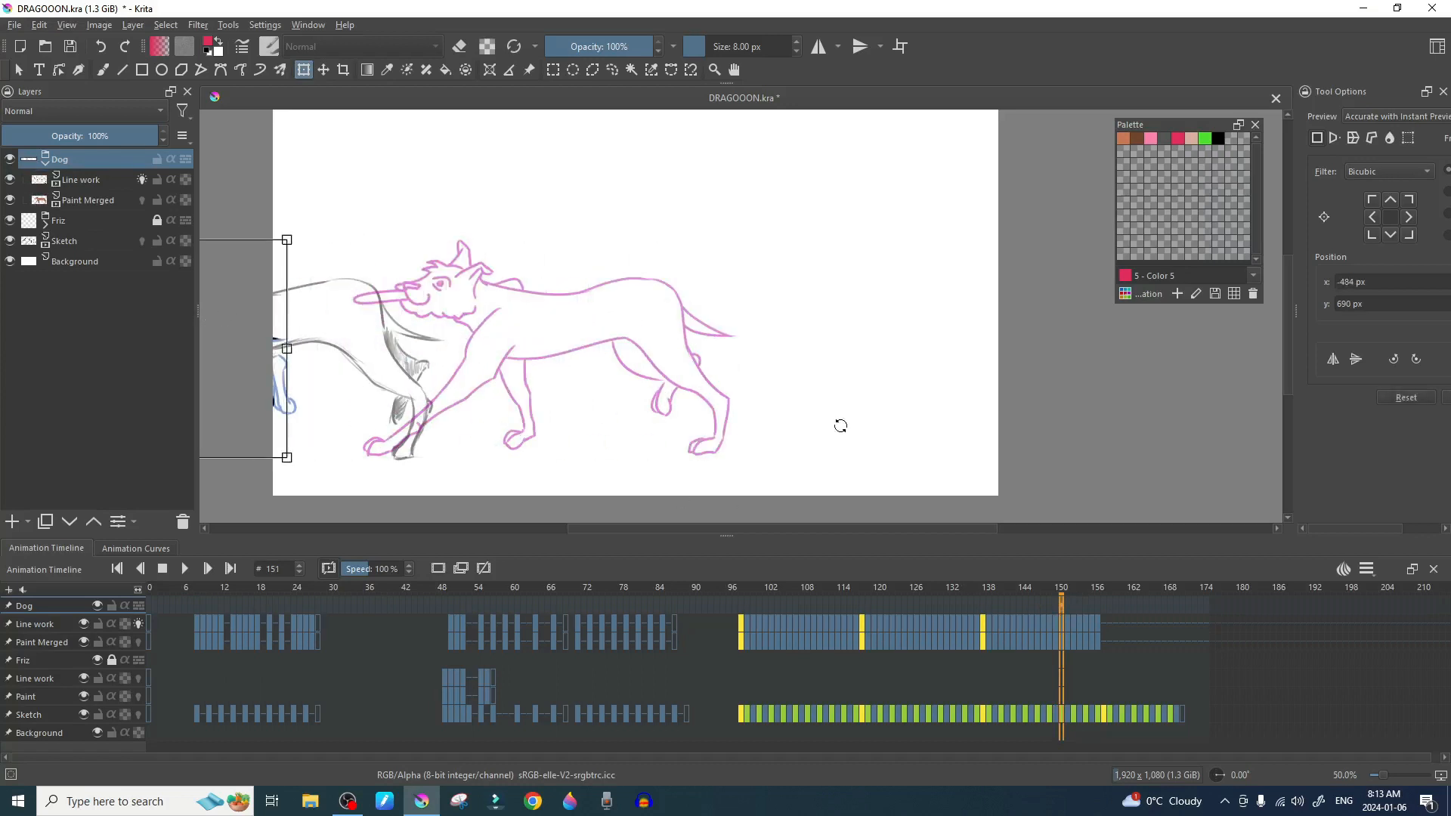
Step: Review the dog's motion by stepping back from frame 151 through the earlier walk cycles and forward again to the last keyframes
key("Left")
key("Left")
key("Left")
key("Left")
key("Left")
key("Left")
key("Left")
key("Left")
key("Left")
key("Left")
key("Left")
key("Left")
key("Left")
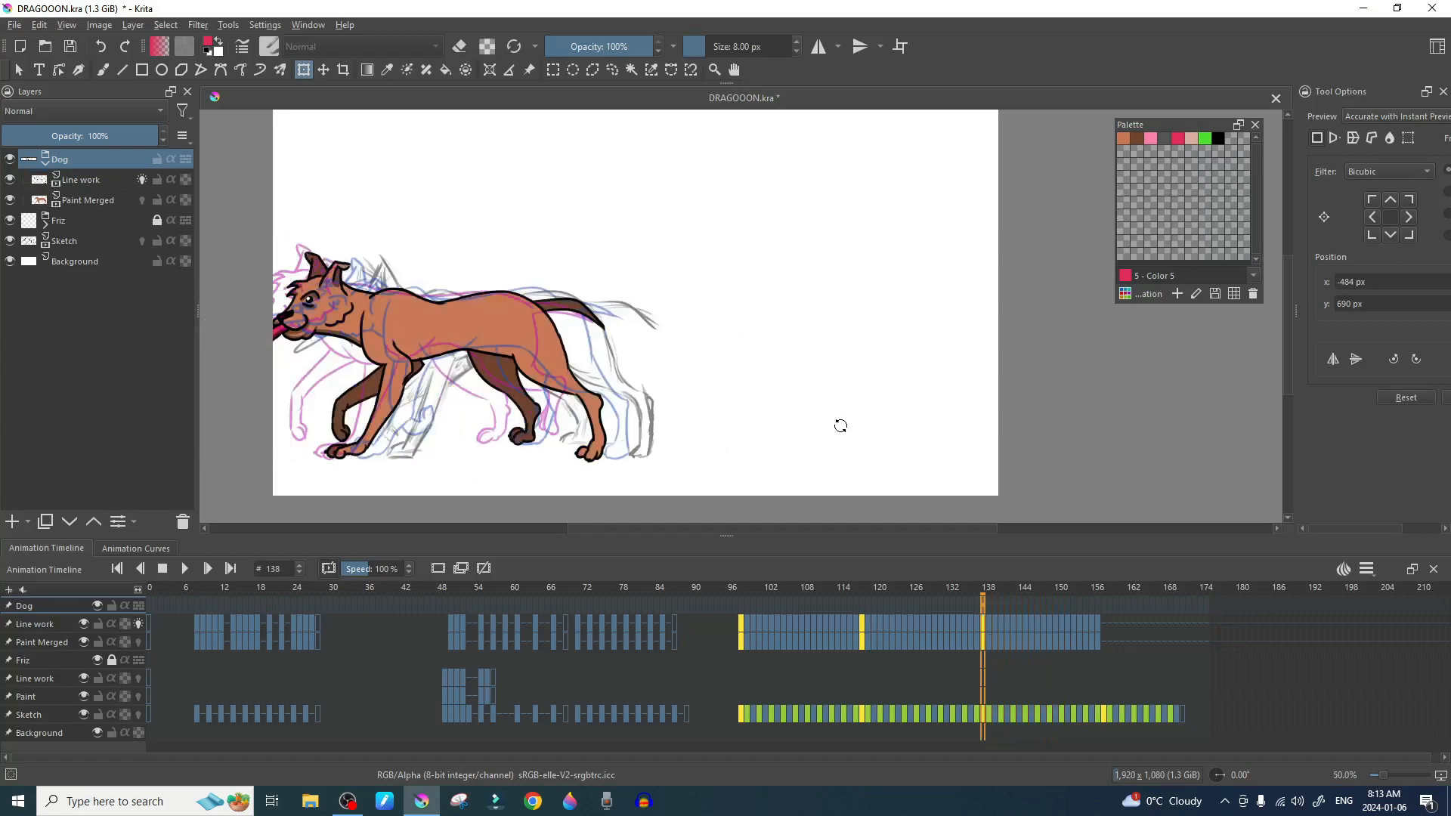
key("Left")
key("Left")
key("Left")
key("Left")
key("Left")
key("Left")
key("Left")
key("Left")
key("Left")
key("Left")
key("Left")
key("Left")
key("Left")
key("Left")
key("Left")
key("Left")
key("Left")
key("Left")
key("Left")
key("Left")
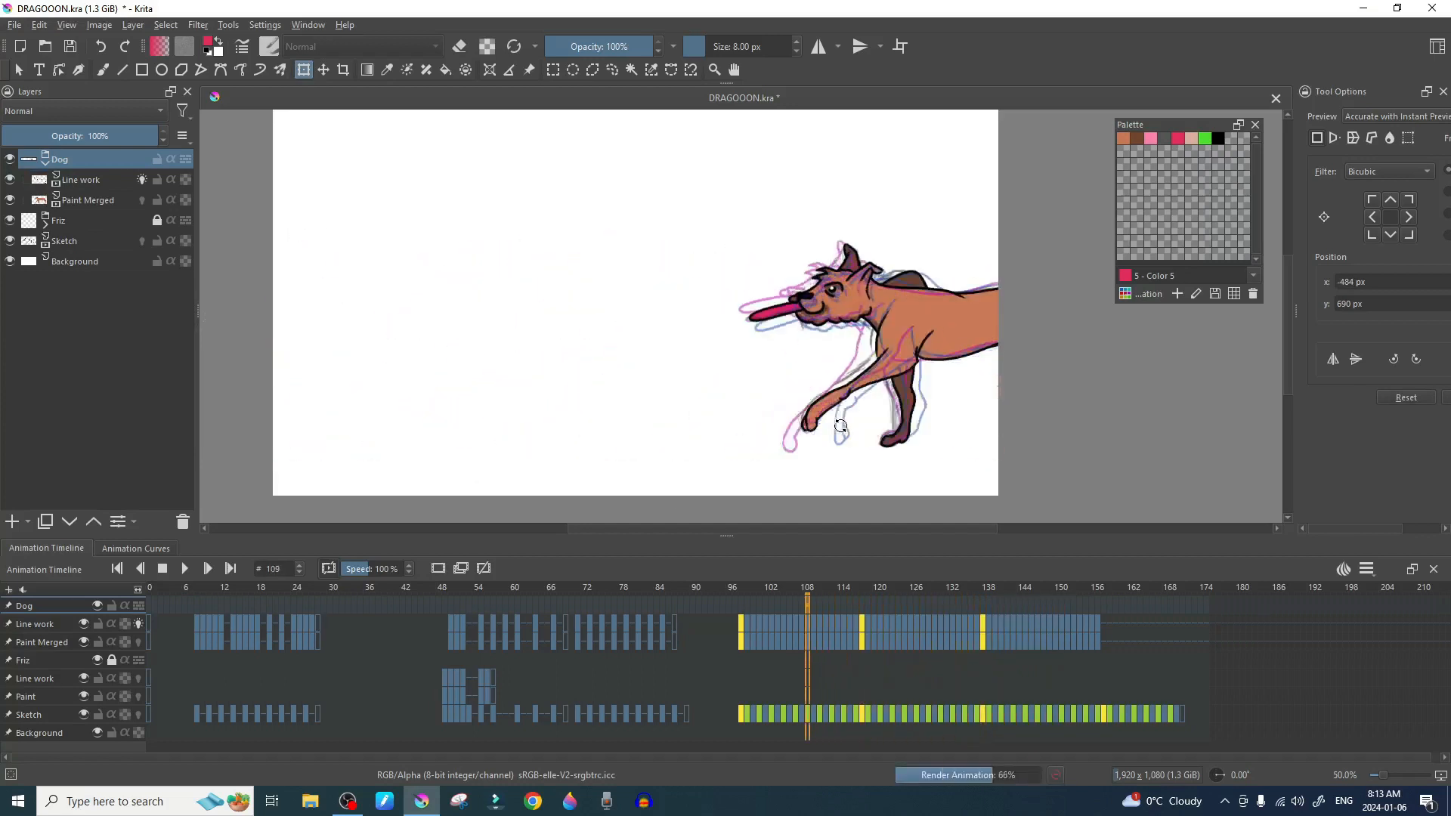
key("Left")
key("Left")
key("Left")
key("Left")
key("Left")
key("Left")
key("Left")
key("Left")
key("Left")
key("Left")
key("Left")
key("Left")
key("Left")
key("Right")
key("Right")
key("Right")
key("Right")
key("Right")
key("Right")
key("Right")
key("Right")
key("Right")
key("Right")
key("Right")
key("Right")
key("Right")
key("Right")
key("Right")
key("Right")
key("Right")
key("Right")
key("Right")
key("Right")
key("Right")
key("Right")
key("Right")
key("Right")
key("Right")
key("Right")
key("Right")
key("Right")
key("Right")
key("Right")
key("Right")
key("Right")
key("Right")
key("Right")
key("Right")
key("Right")
key("Right")
key("Right")
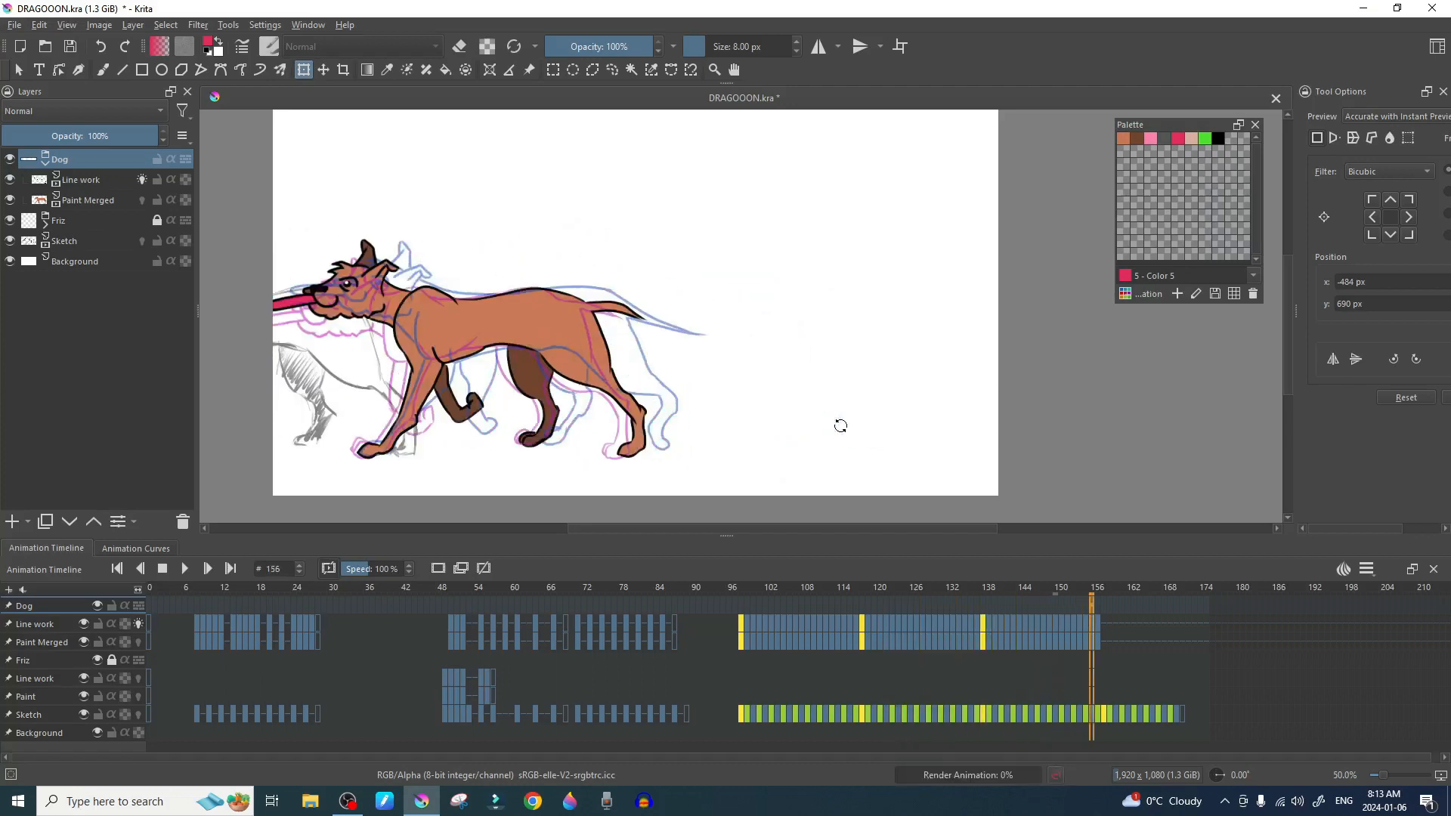
Step: Remove the leftover Line work and Paint Merged keyframes from frame 152 through frame 157
key("Left")
key("Left")
key("Left")
key("Left")
key("Left")
key("Left")
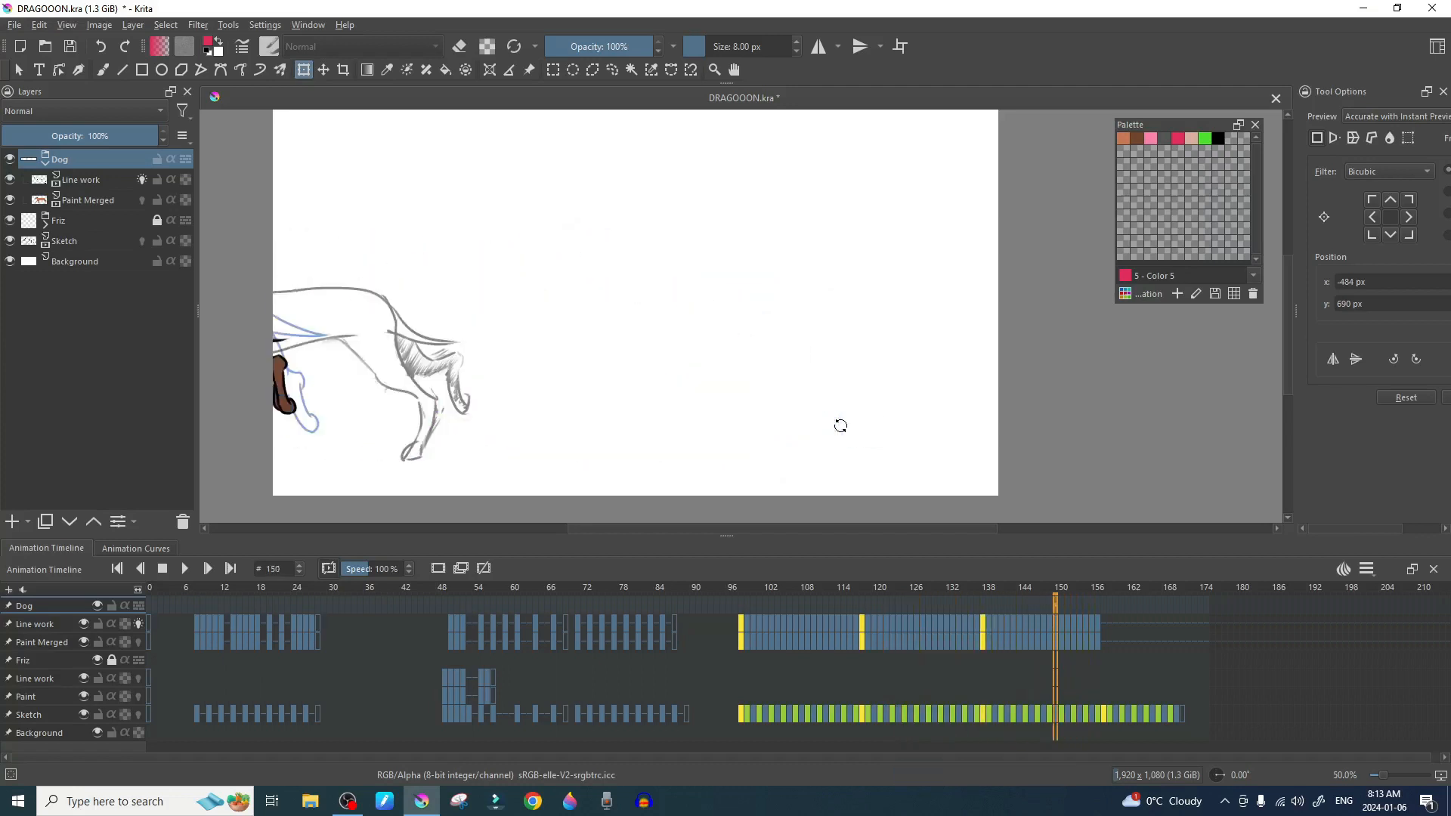
key("Right")
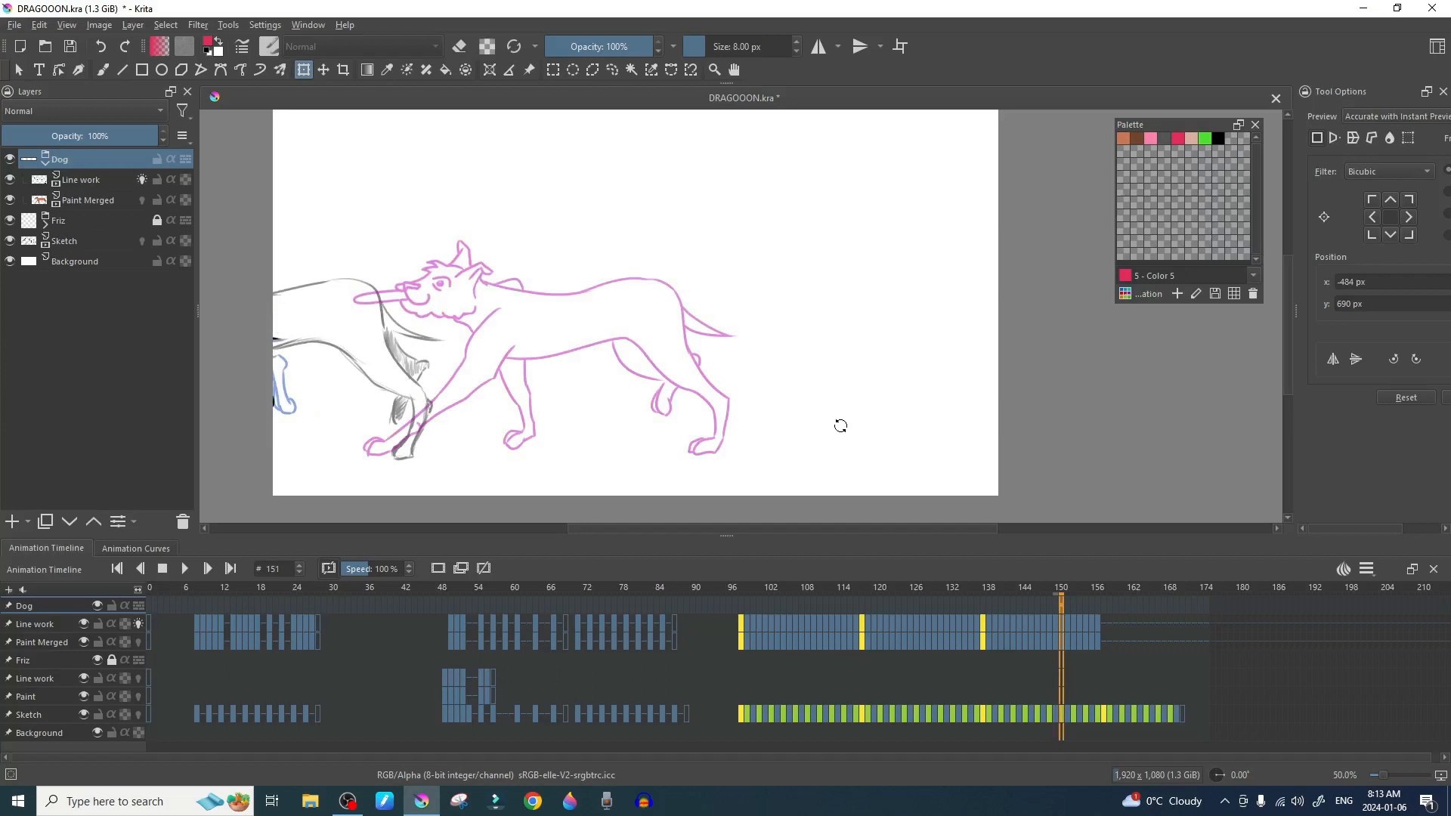
key("Right")
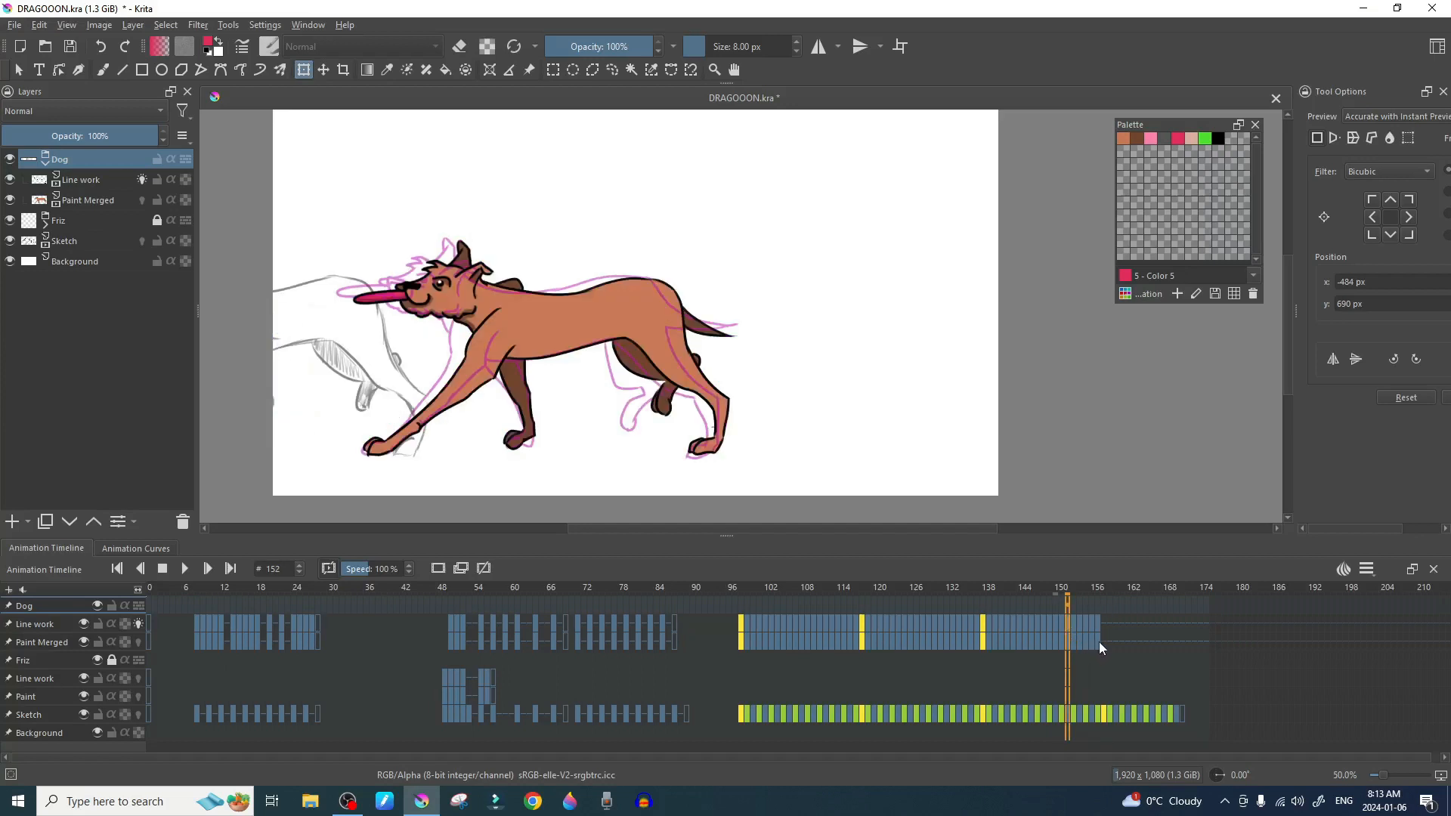
left_click(1094, 640)
left_click(1072, 627)
left_click(1068, 624)
left_click(1095, 643, "shift")
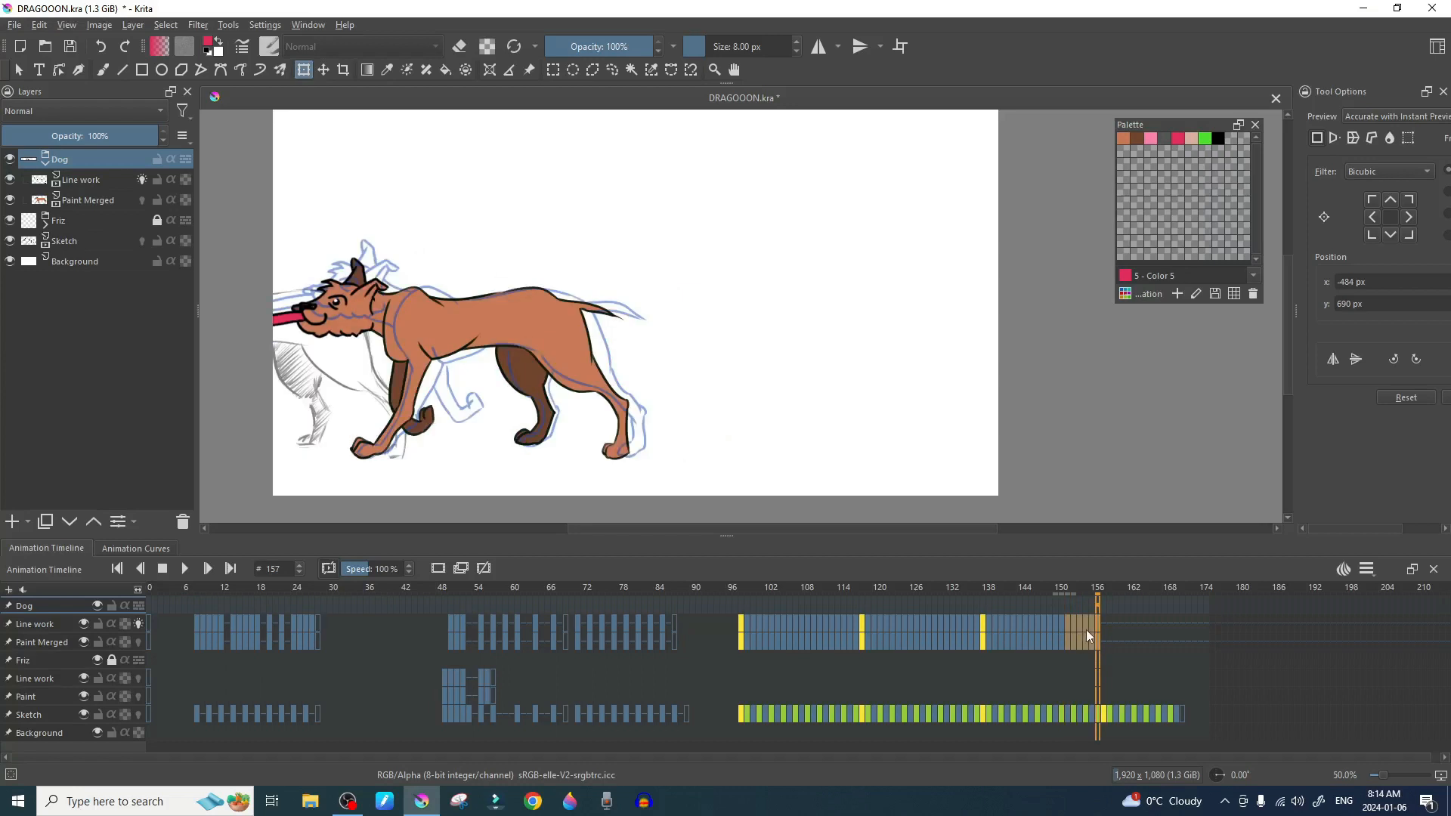
right_click(1085, 628)
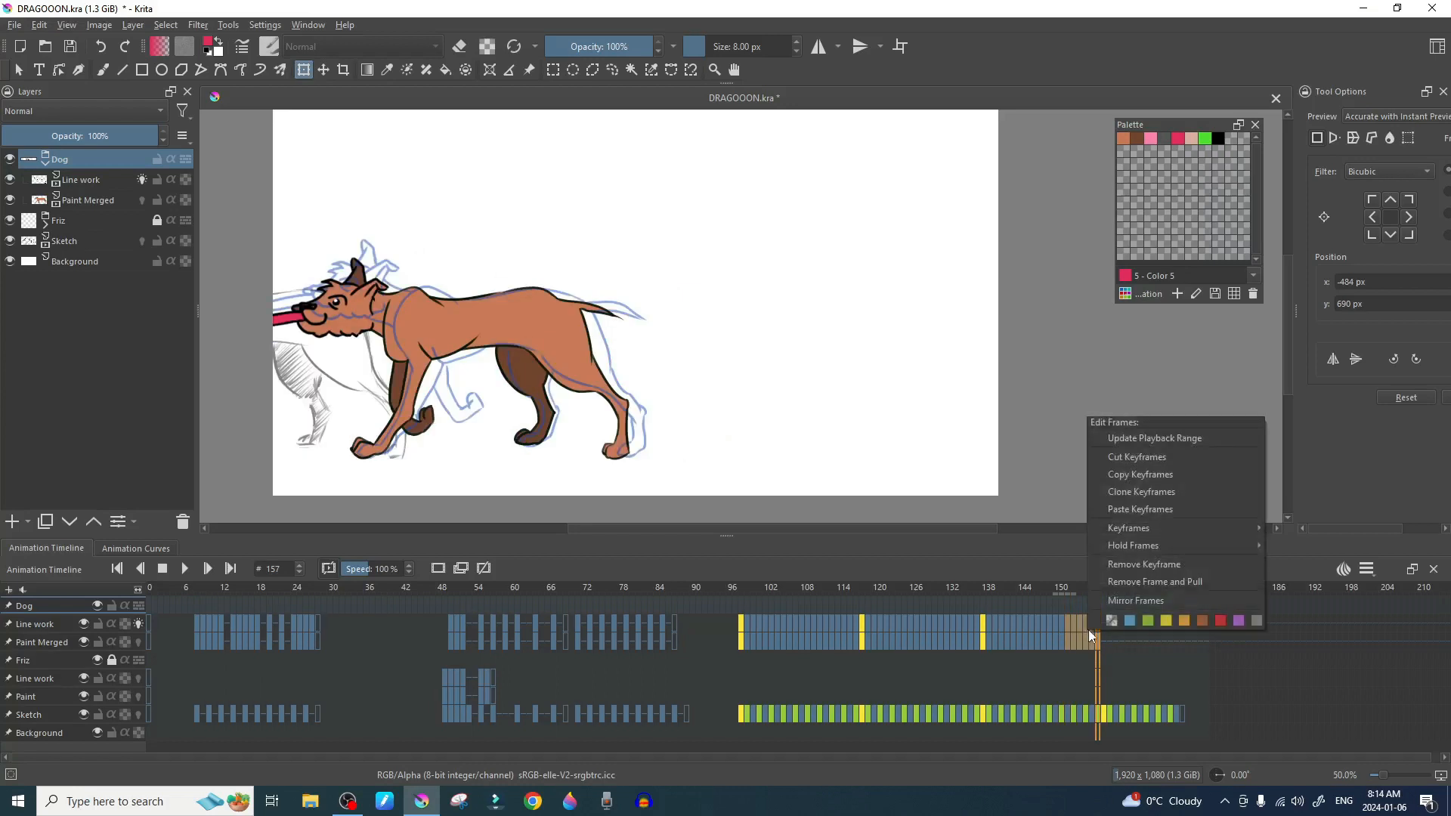
left_click(1150, 565)
Step: Play the whole animation from frame 0 to check the finished dog sequence
left_click(1129, 639)
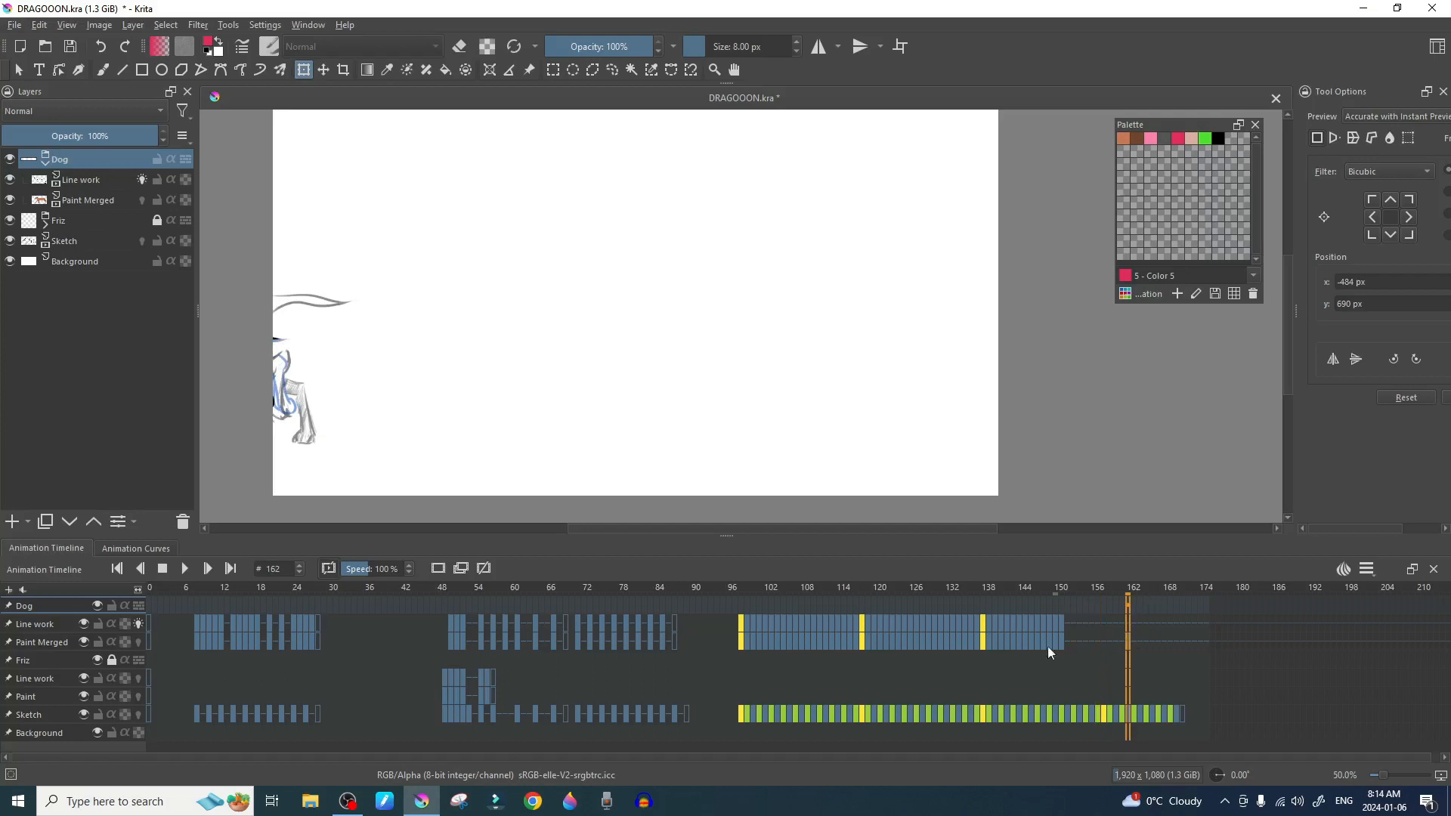
left_click(162, 568)
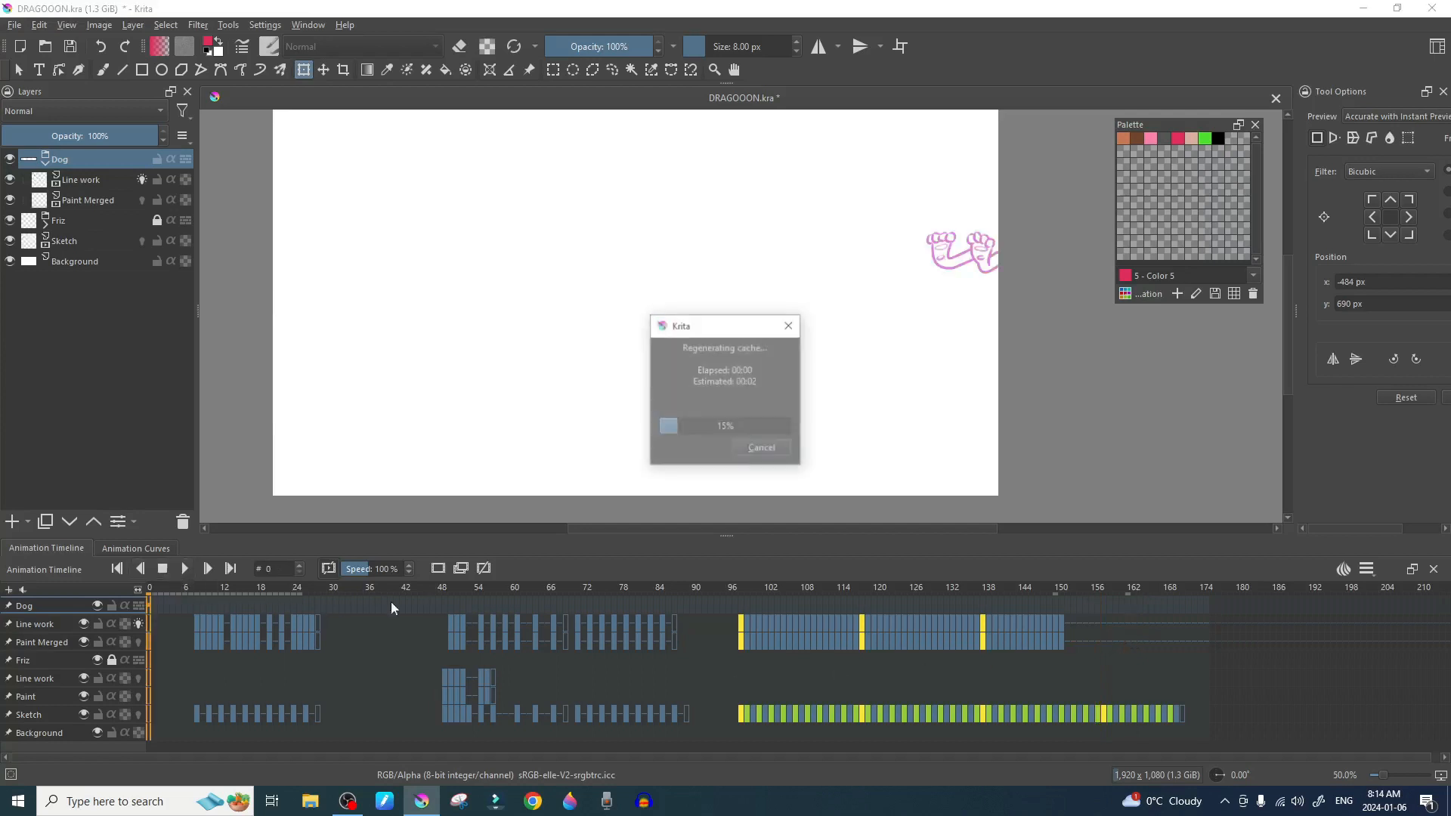
left_click(184, 569)
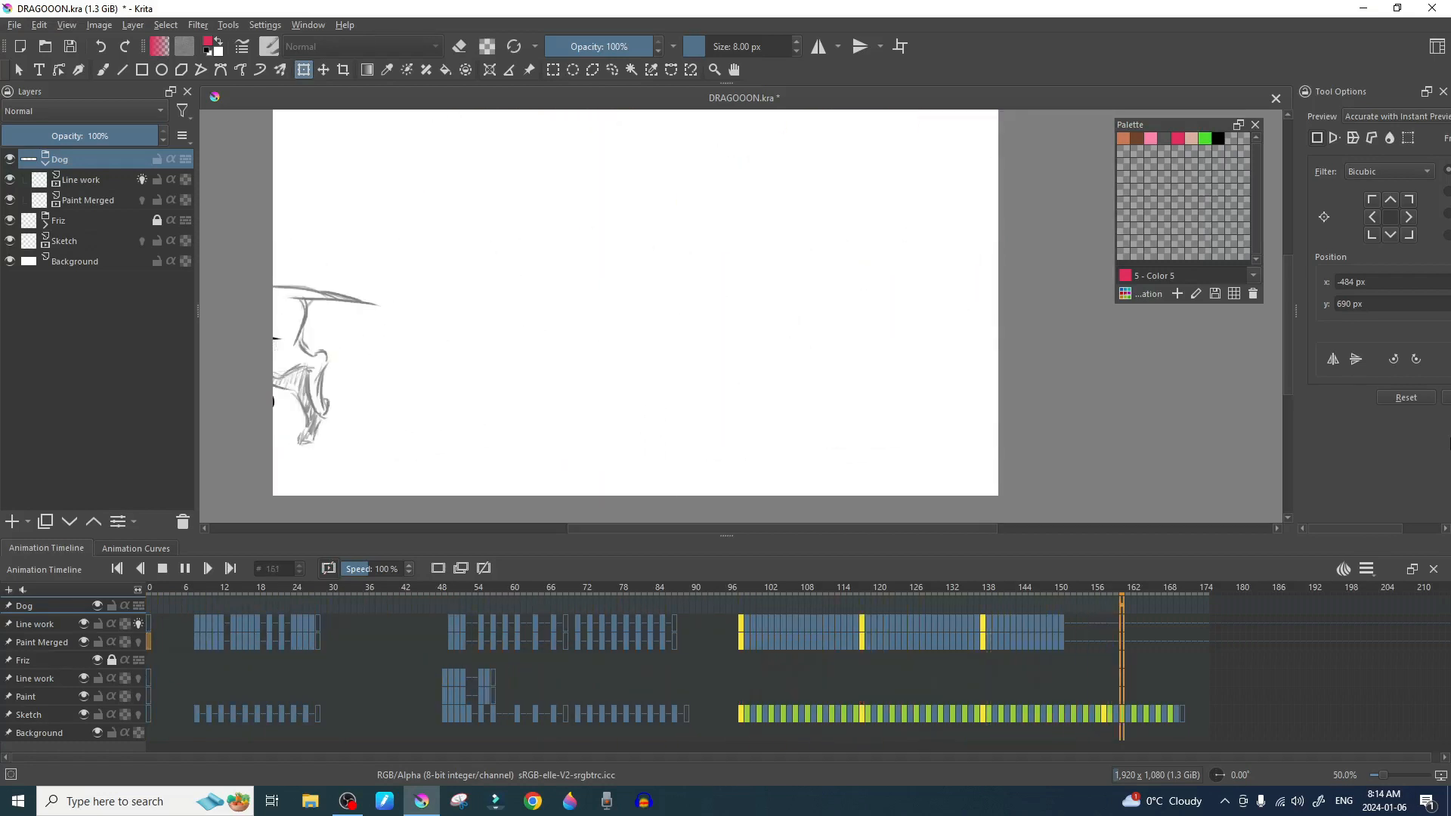
left_click(317, 597)
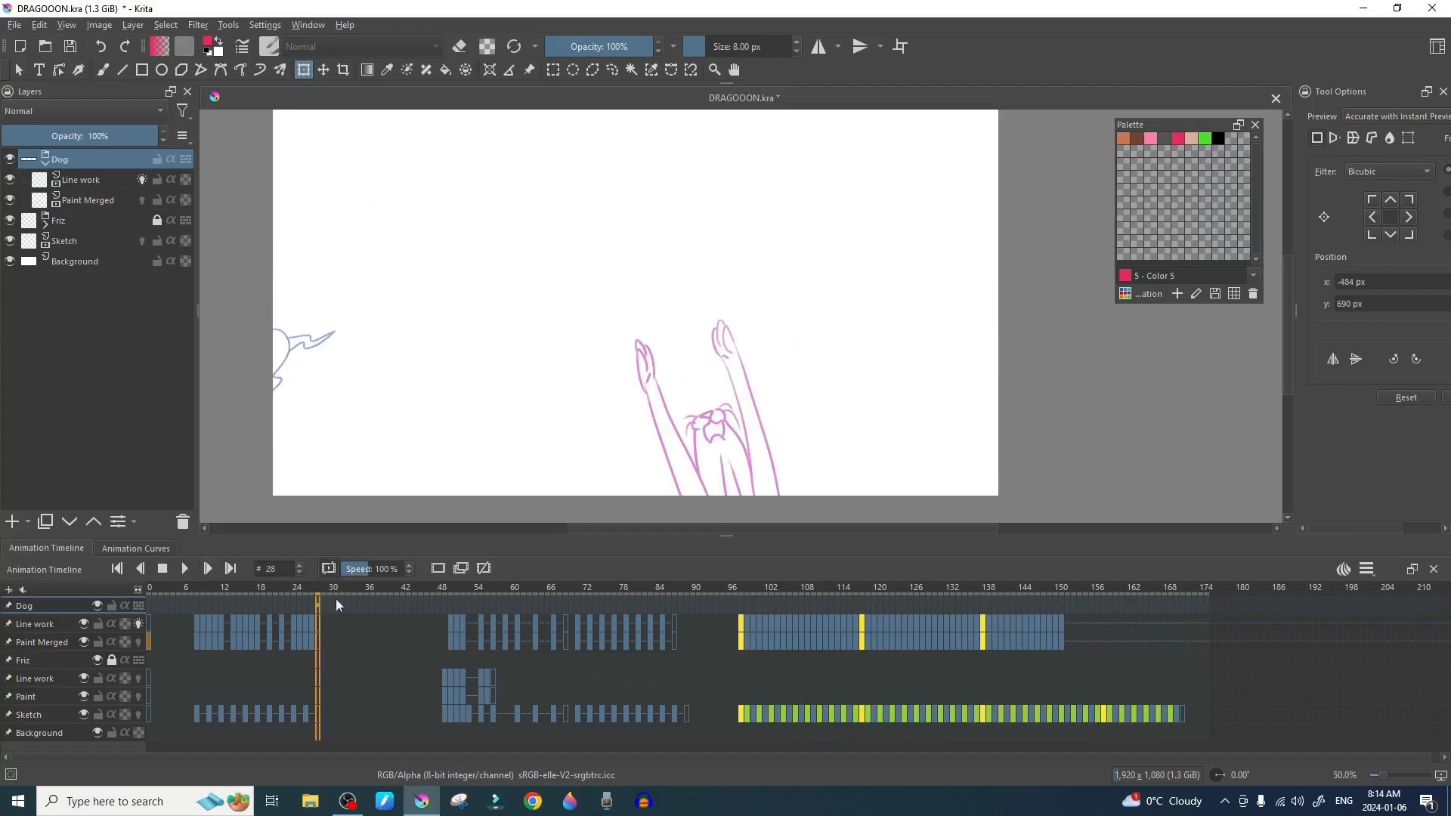
left_click(194, 607)
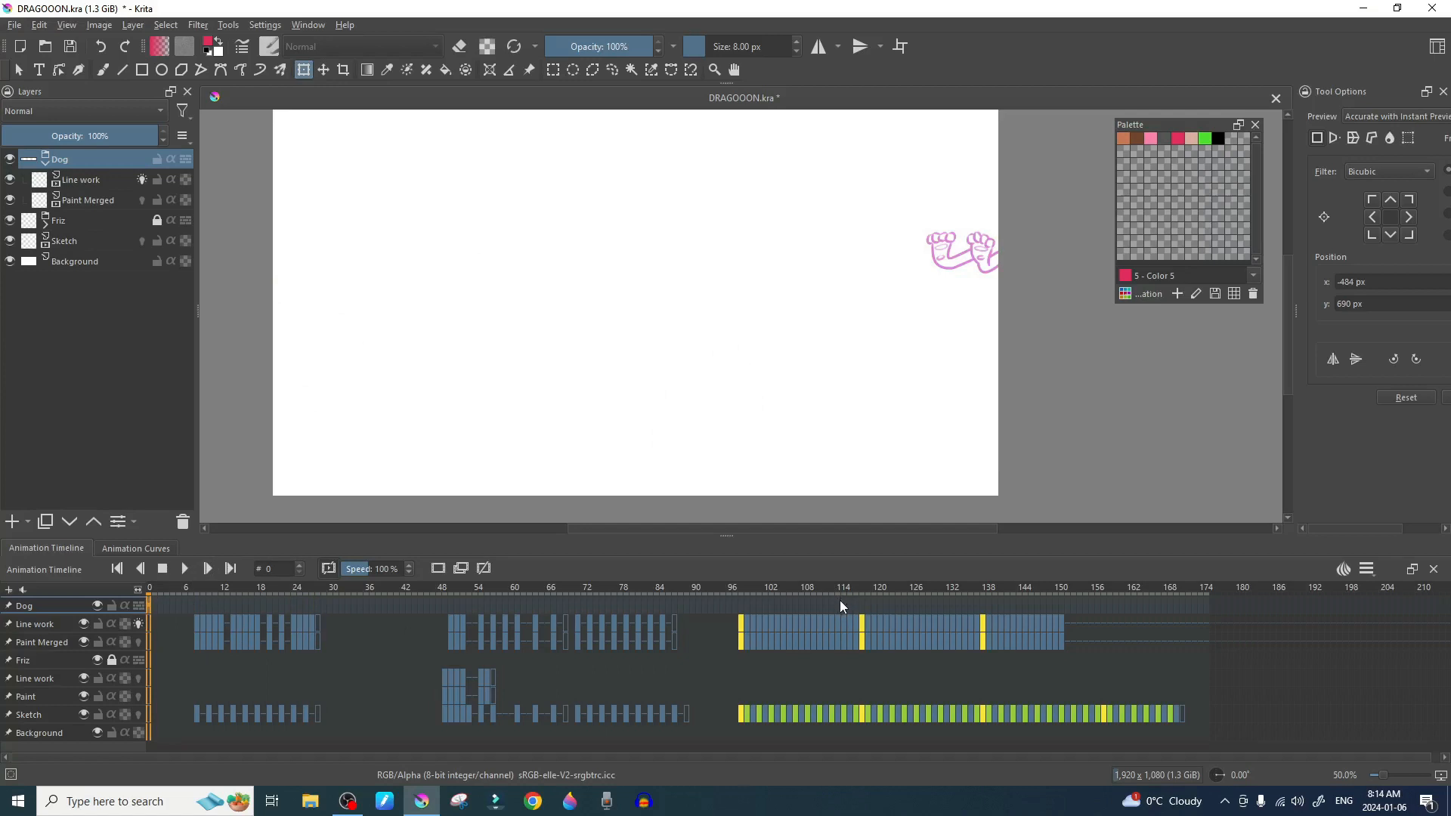
left_click(729, 609)
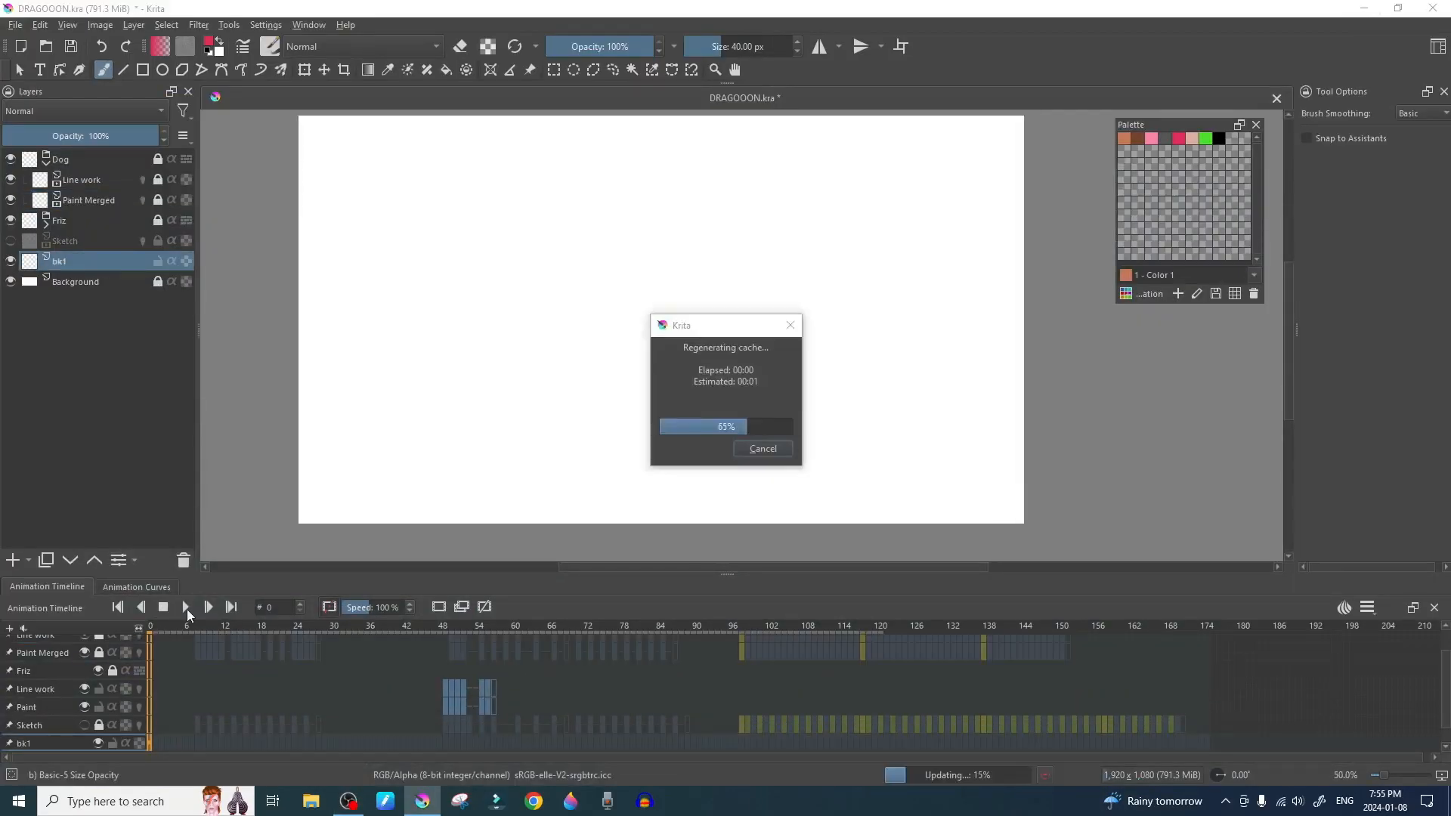
Step: Paint the background's green hill on the bk1 layer, with a dark leafy bush on bush1 and grass along the hilltop on grass top
right_click(764, 348)
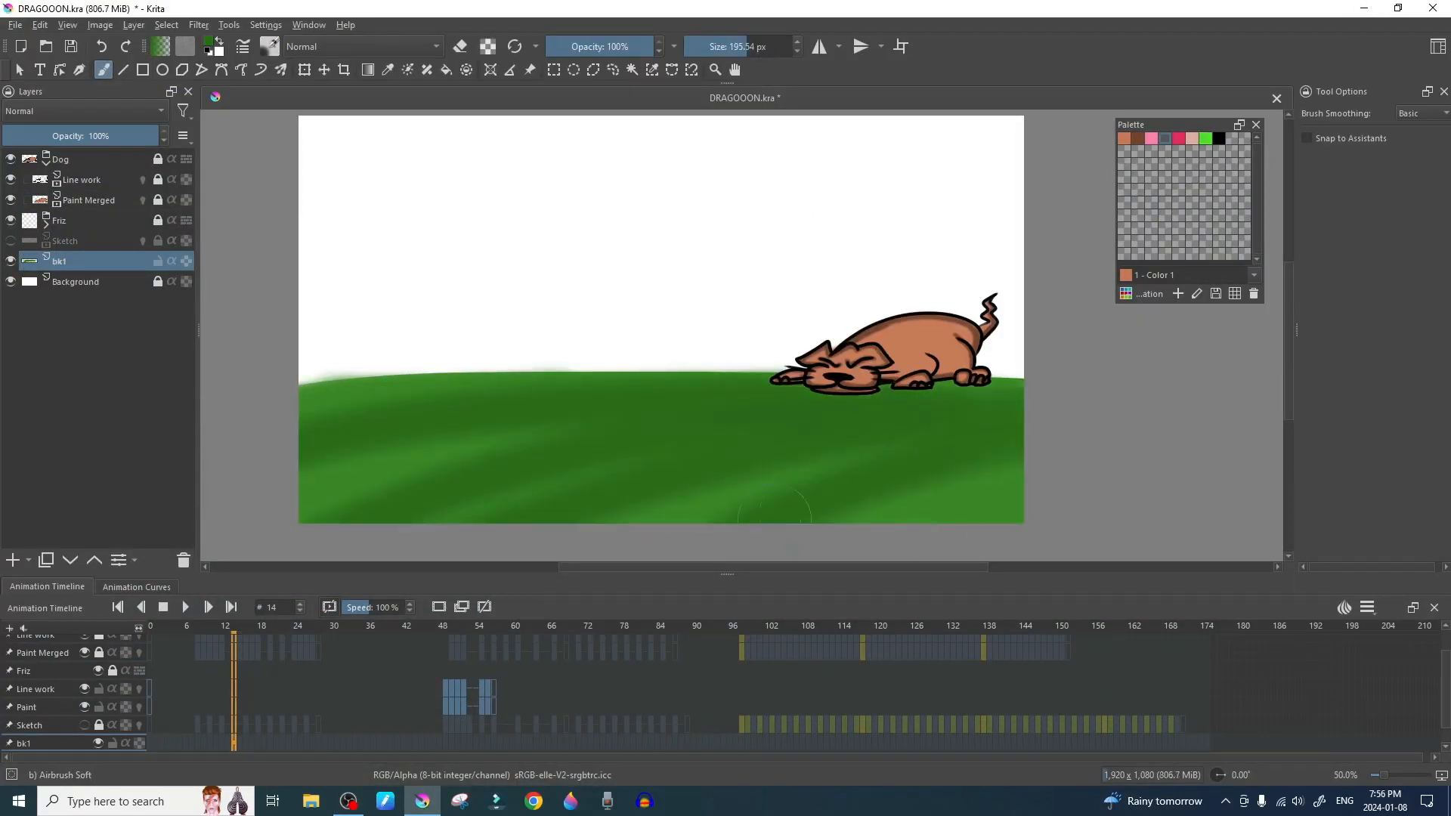
left_click(185, 606)
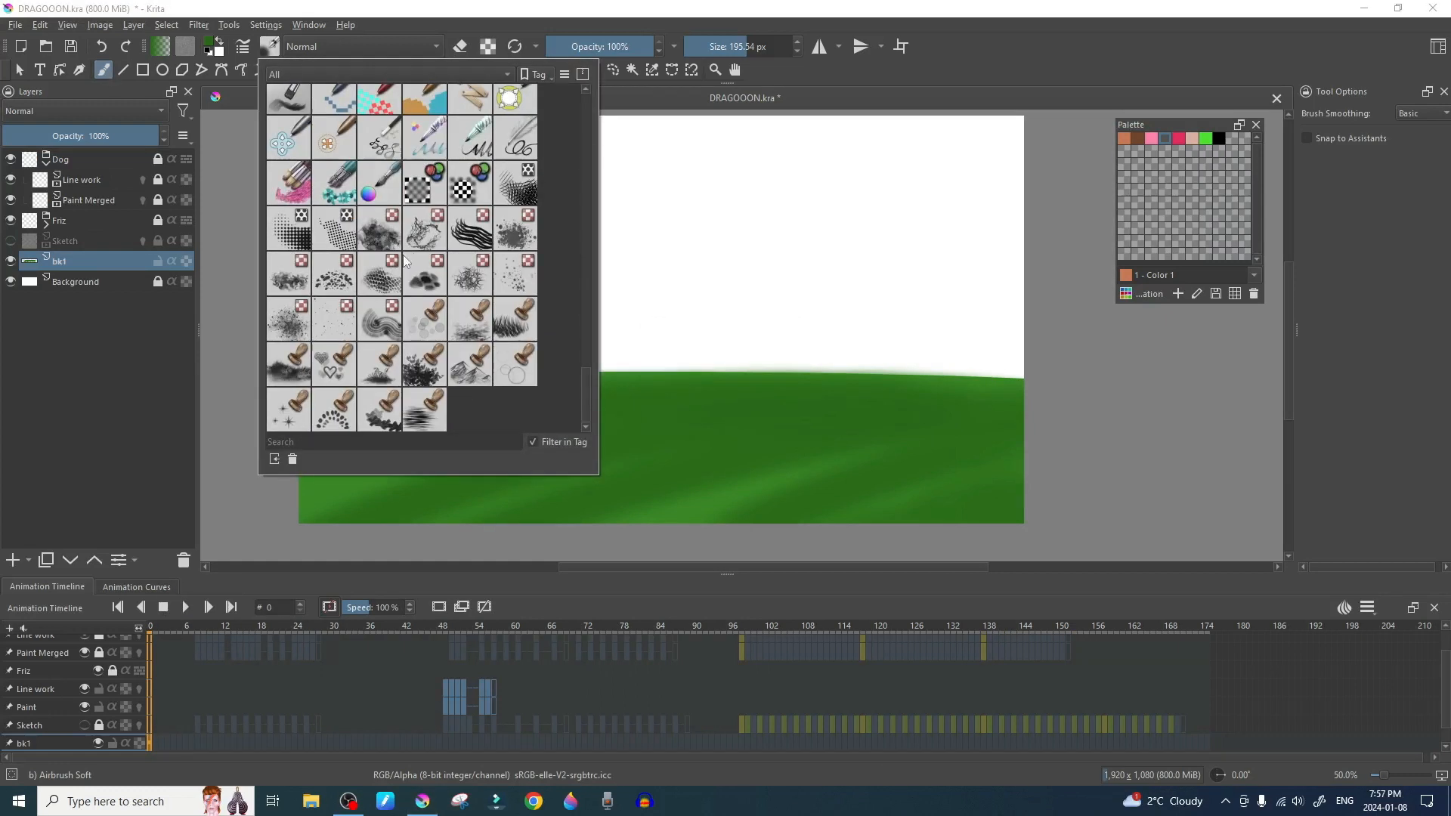
mouse_move(317, 423)
left_mouse_down()
mouse_move(423, 491)
mouse_move(522, 503)
left_mouse_up()
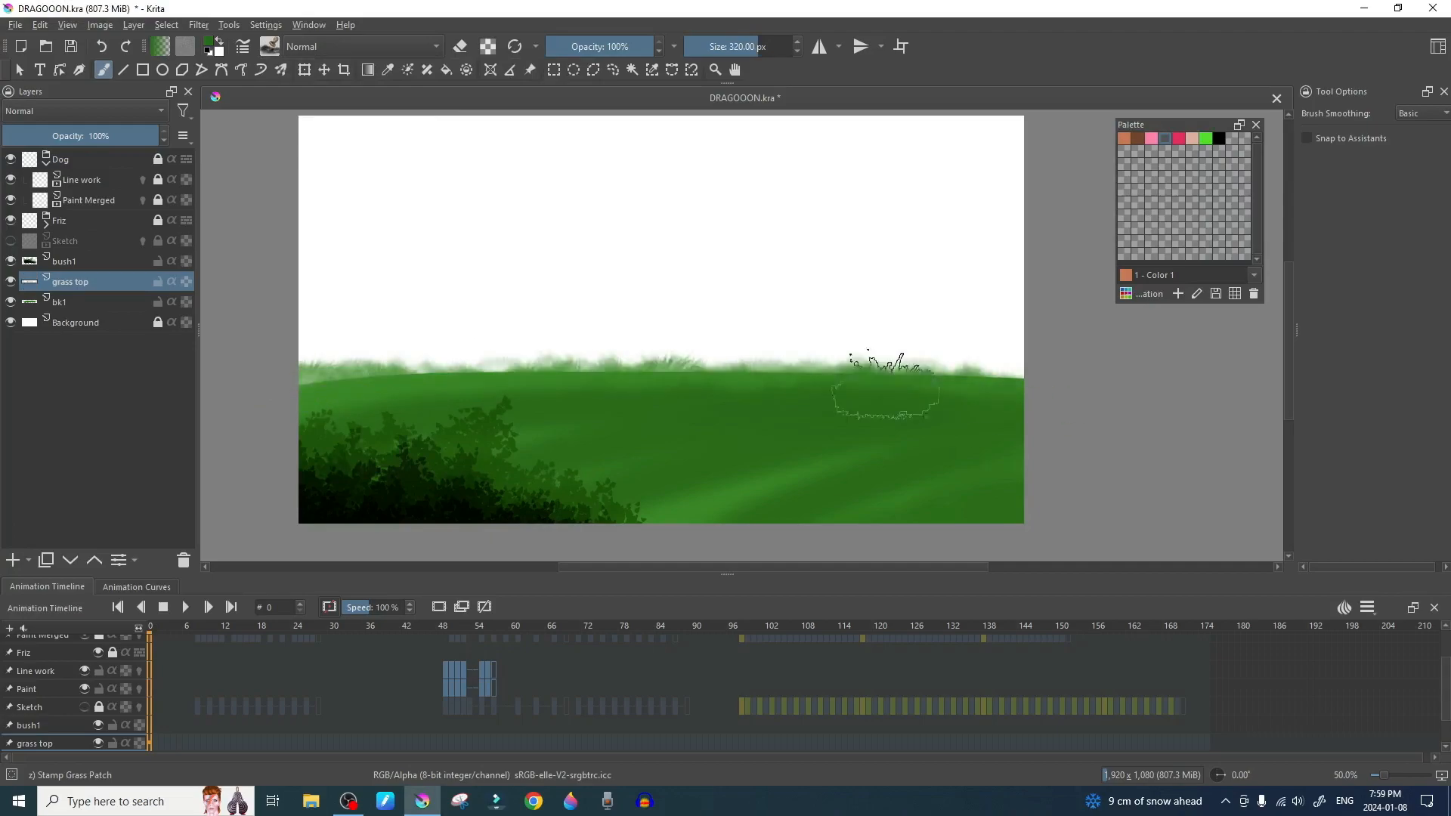
left_click_drag(858, 356, 331, 360)
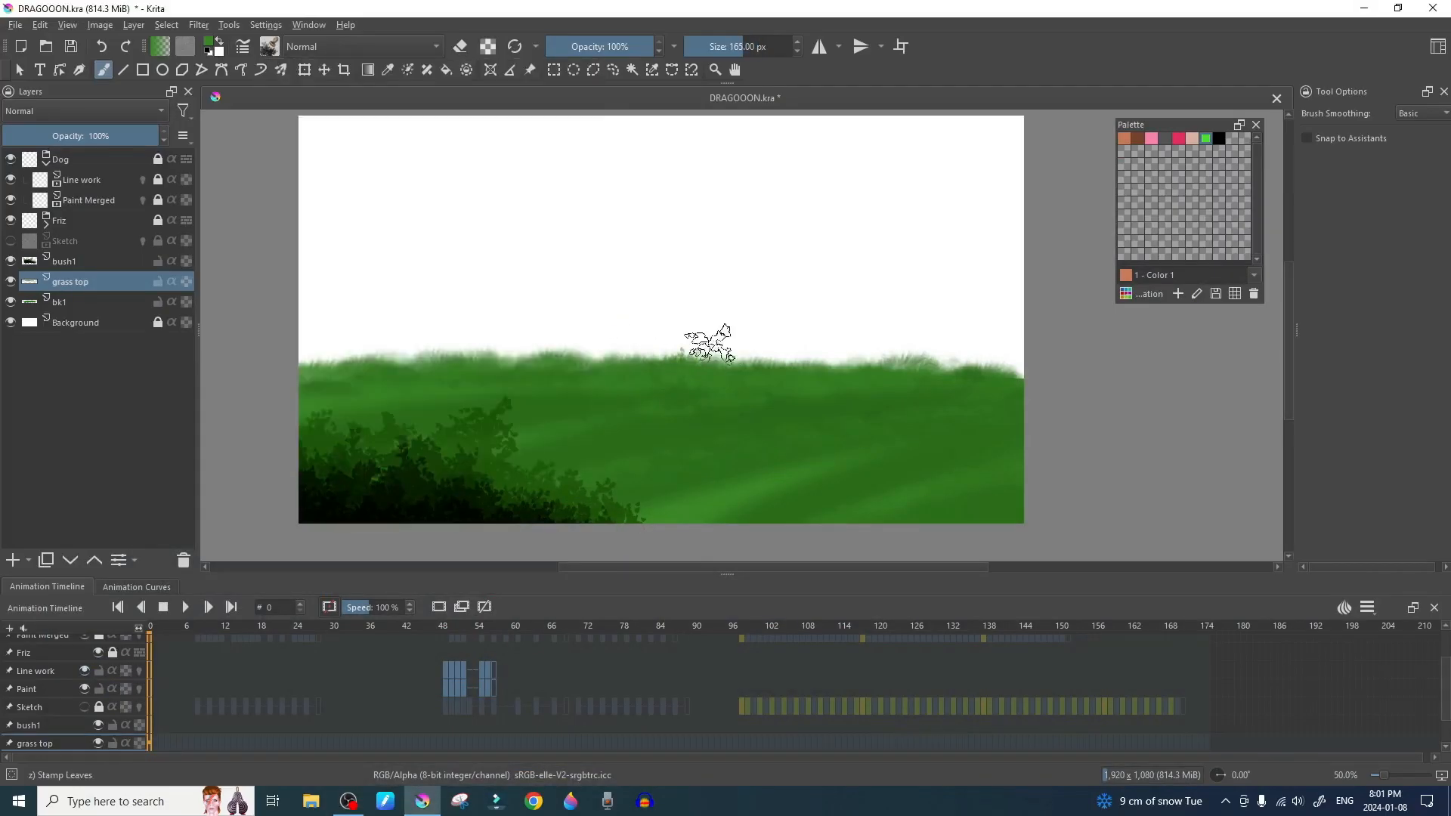
Step: Stamp herb tufts with small orange flowers across the hill on grass top, and outline a large tree trunk on the tree layer
left_click(484, 353)
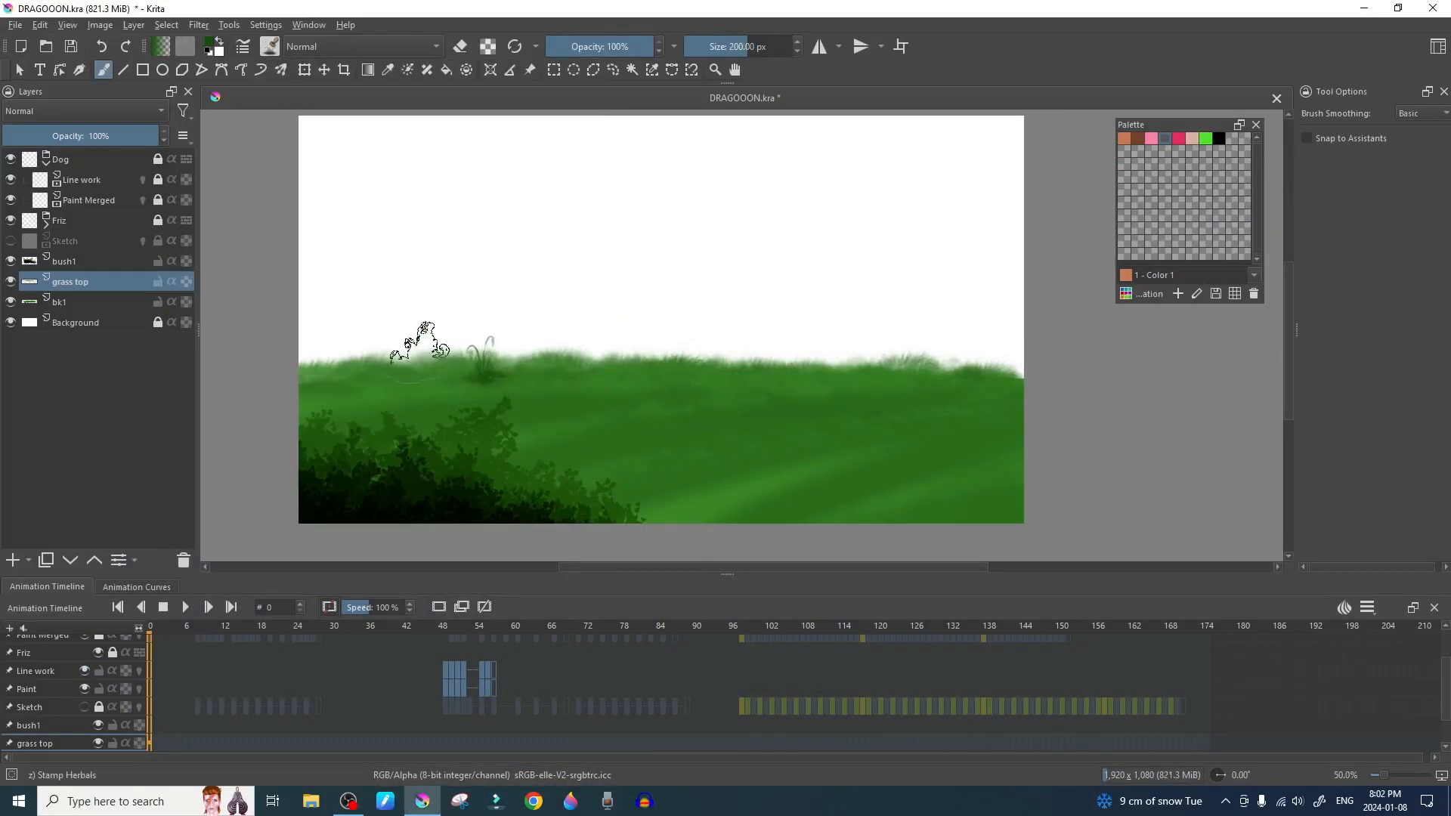
left_click(325, 354)
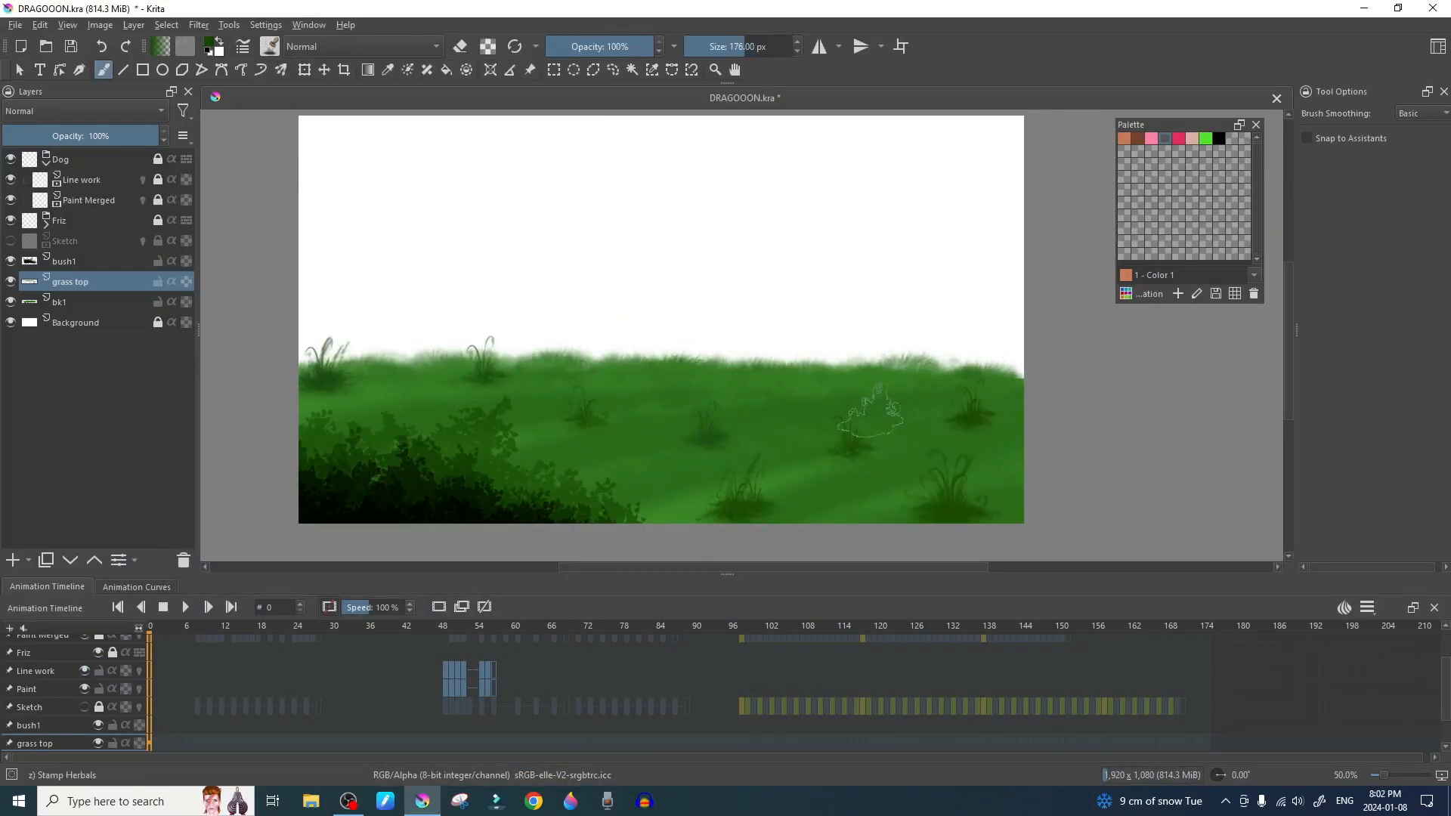
right_click(625, 350)
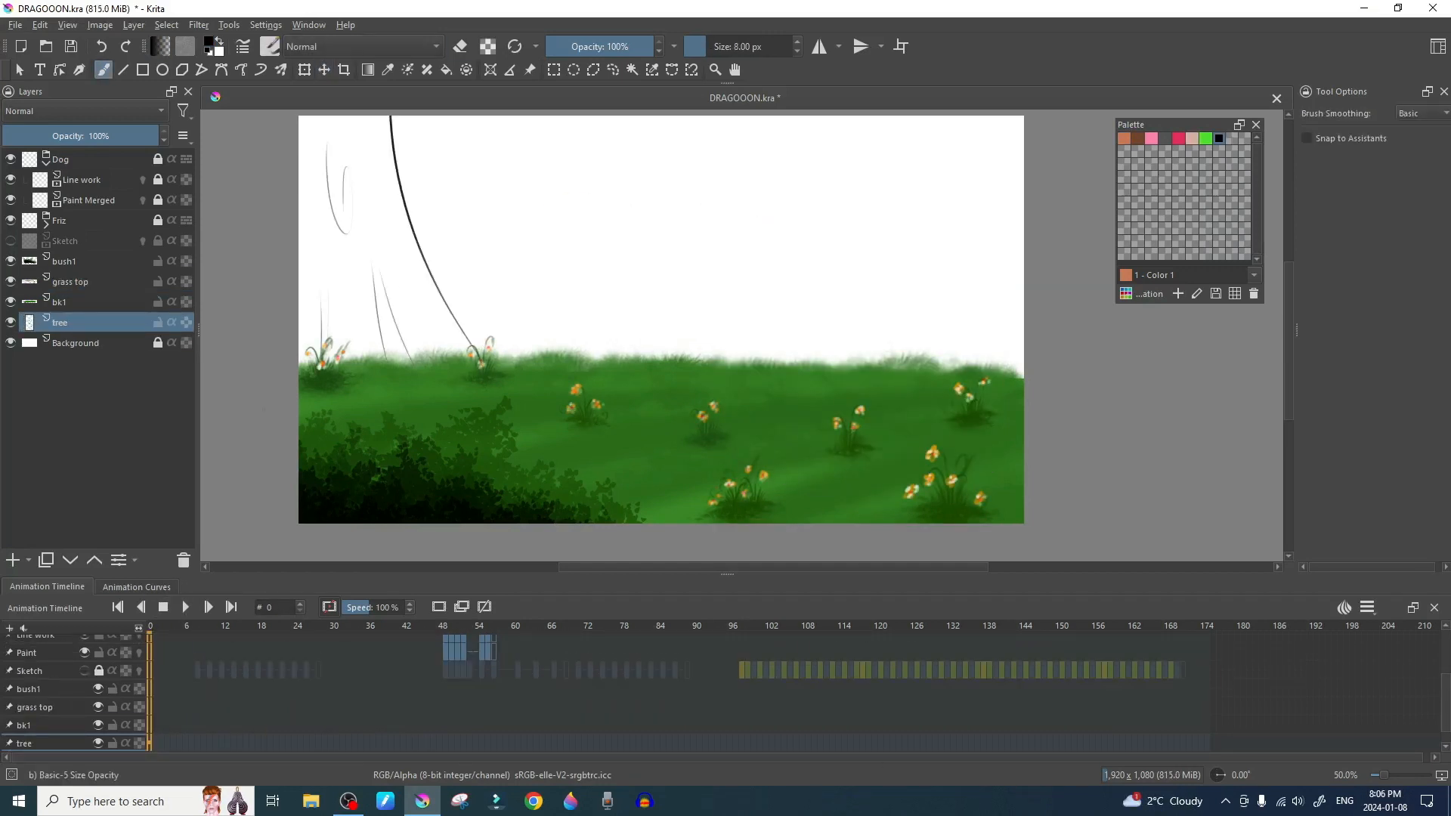
right_click(457, 343)
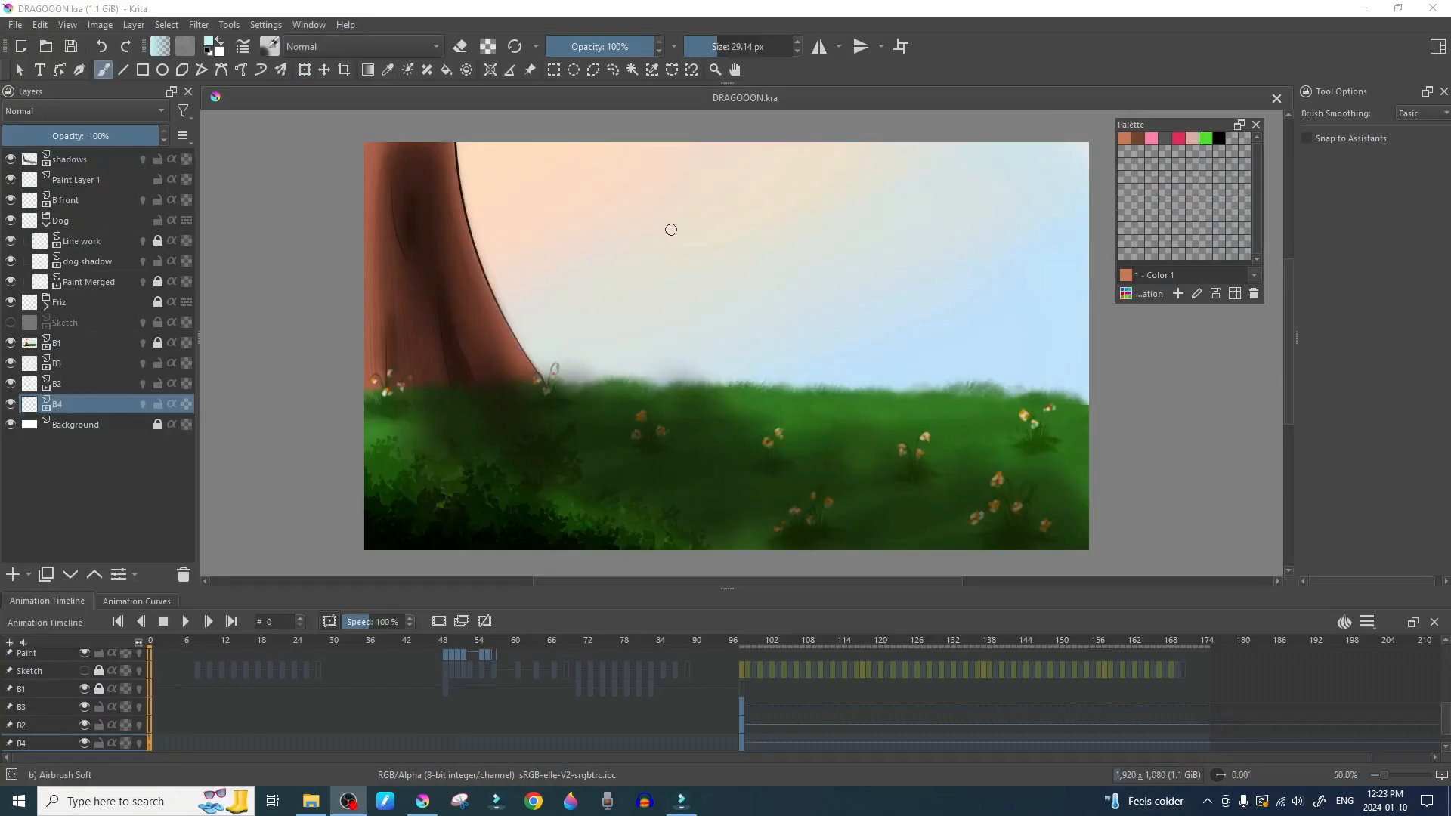
Step: Review the animation from frame 0 through frame 128 to check the dog against the painted backgrounds
scroll(642, 234, "up", 1)
scroll(602, 317, "down", 1)
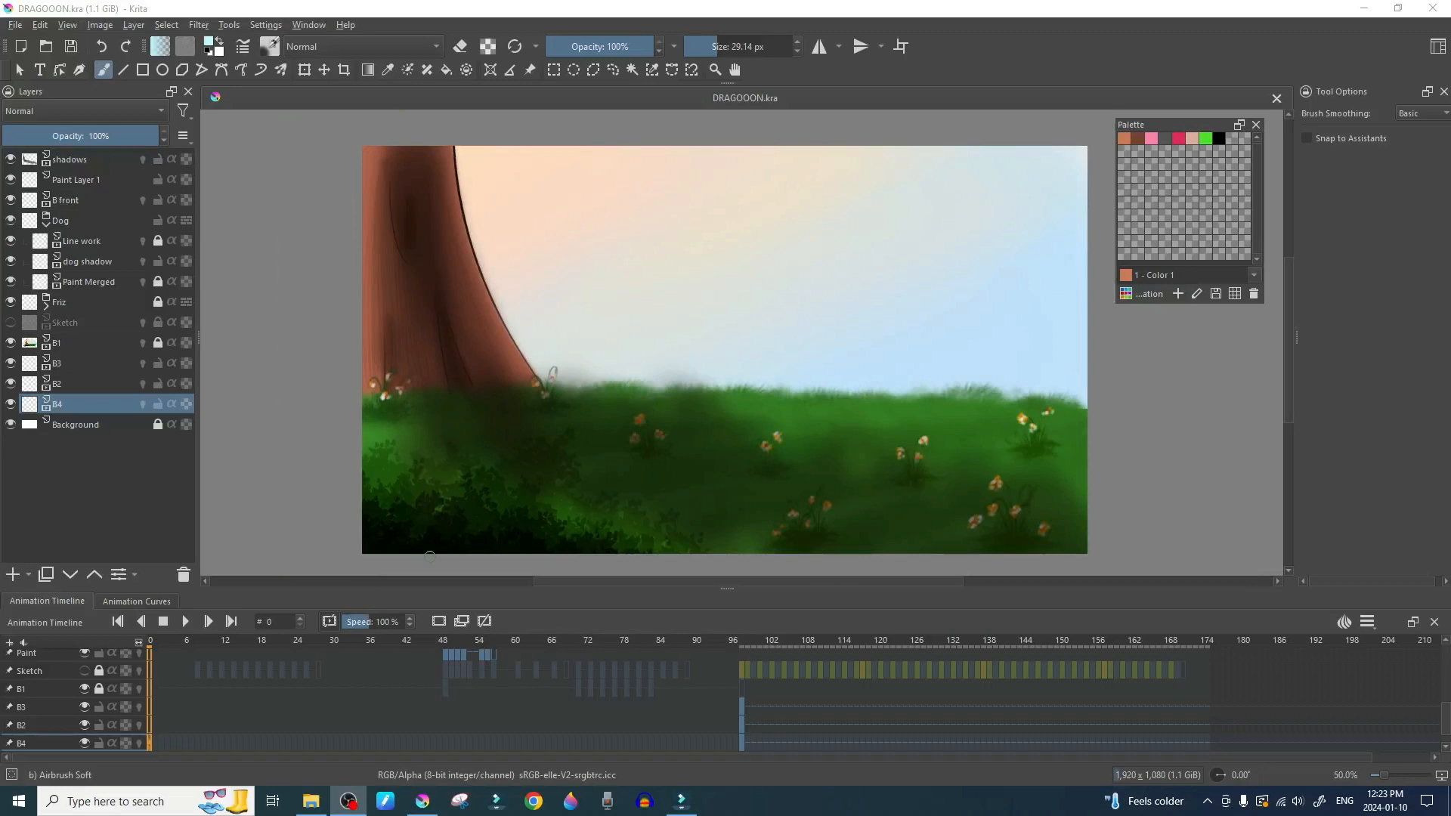
left_click(150, 648)
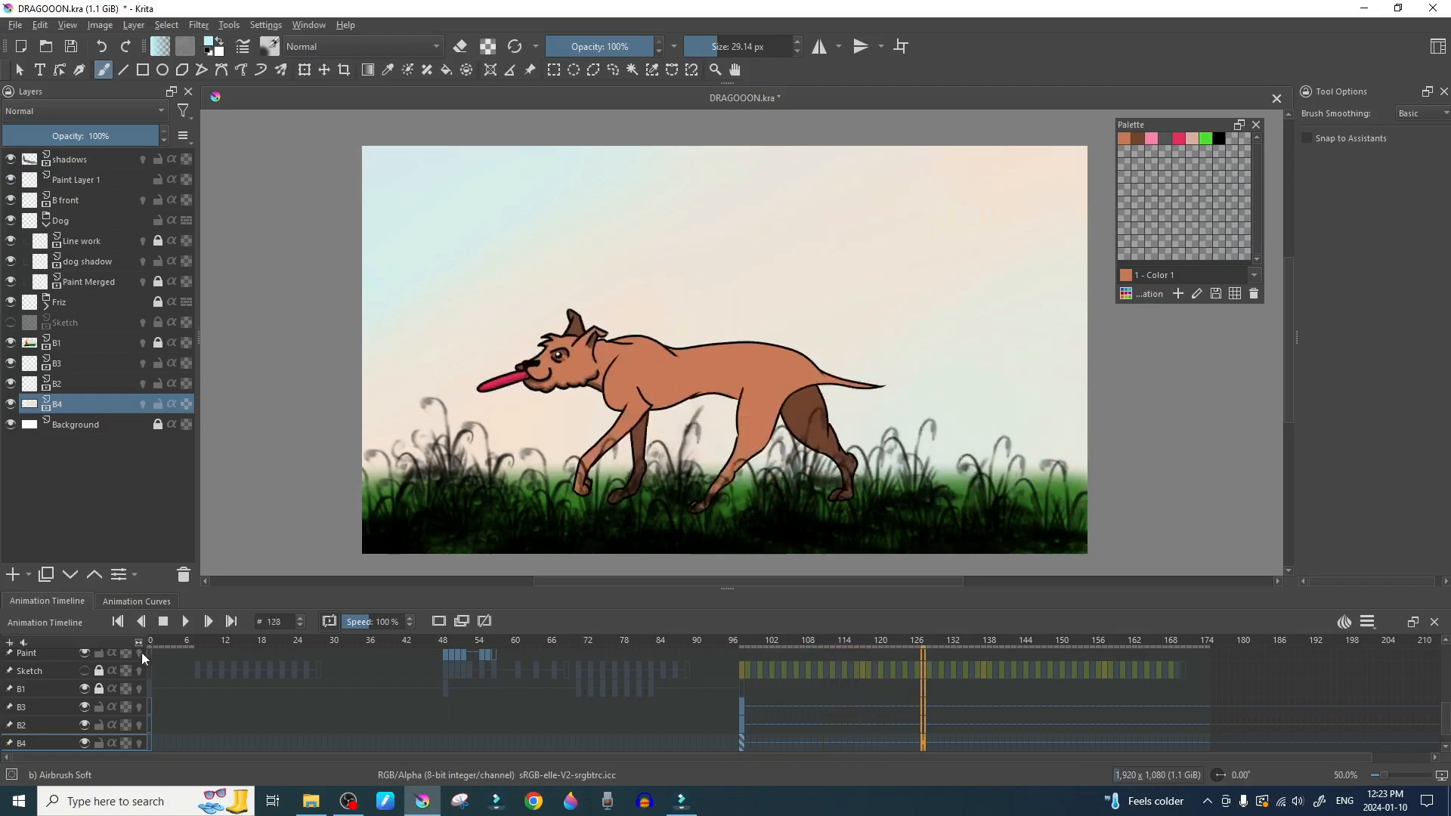
Step: Switch to File Explorer and watch the rendered videos Dog 1 and Dog Animation complete in the YouTube folder
left_click(312, 800)
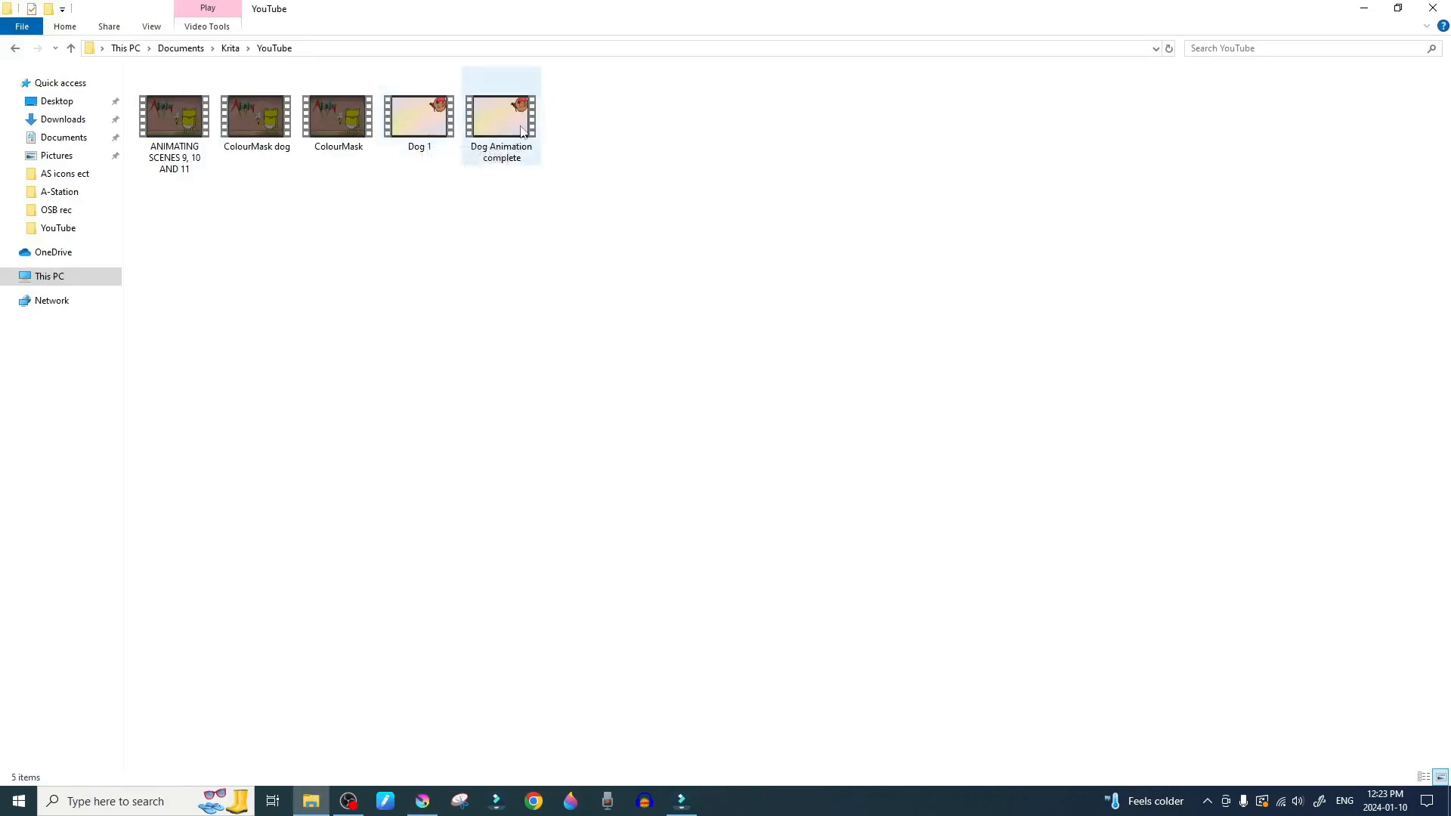
double_click(430, 128)
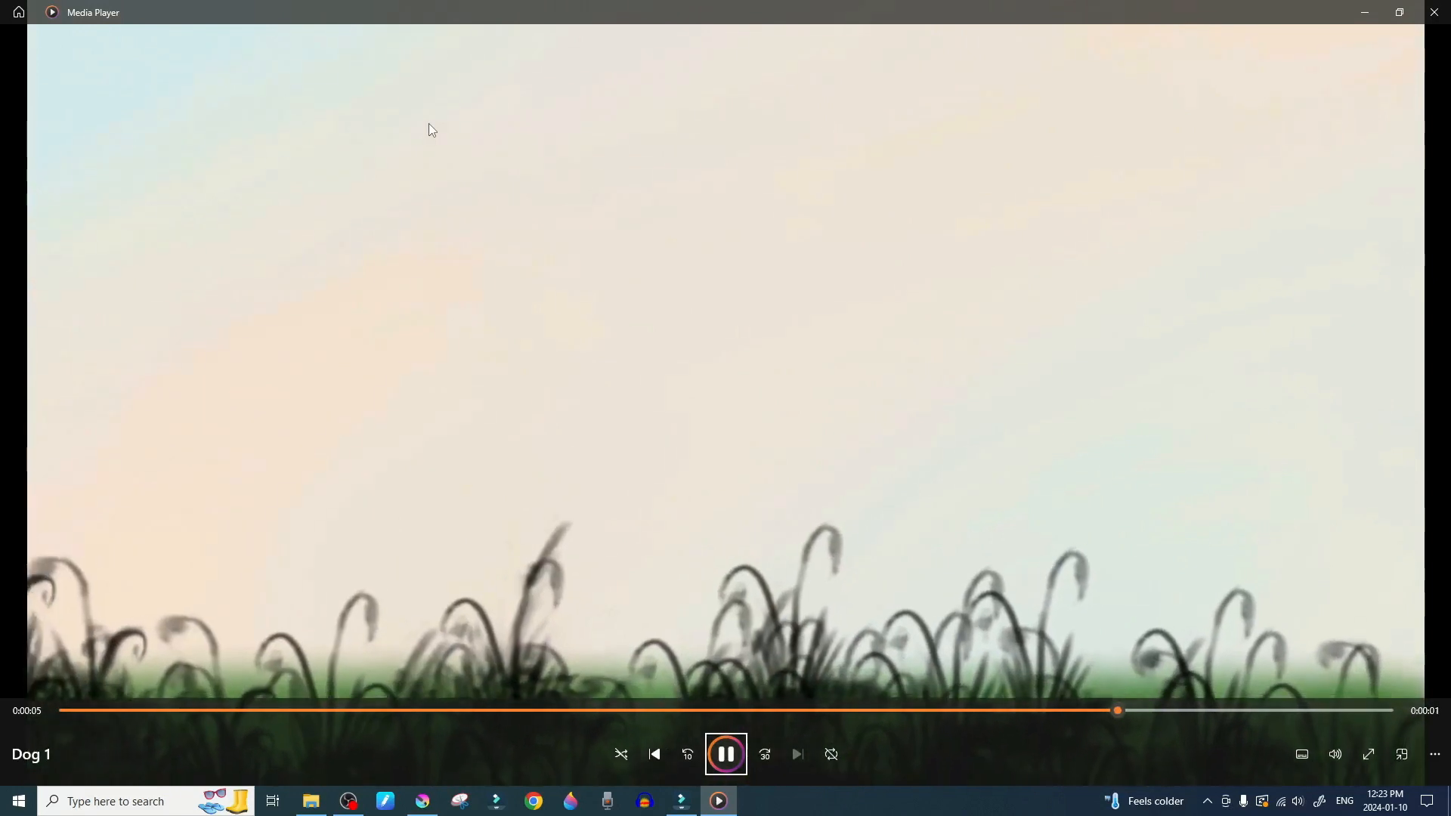
left_click(1434, 12)
double_click(491, 141)
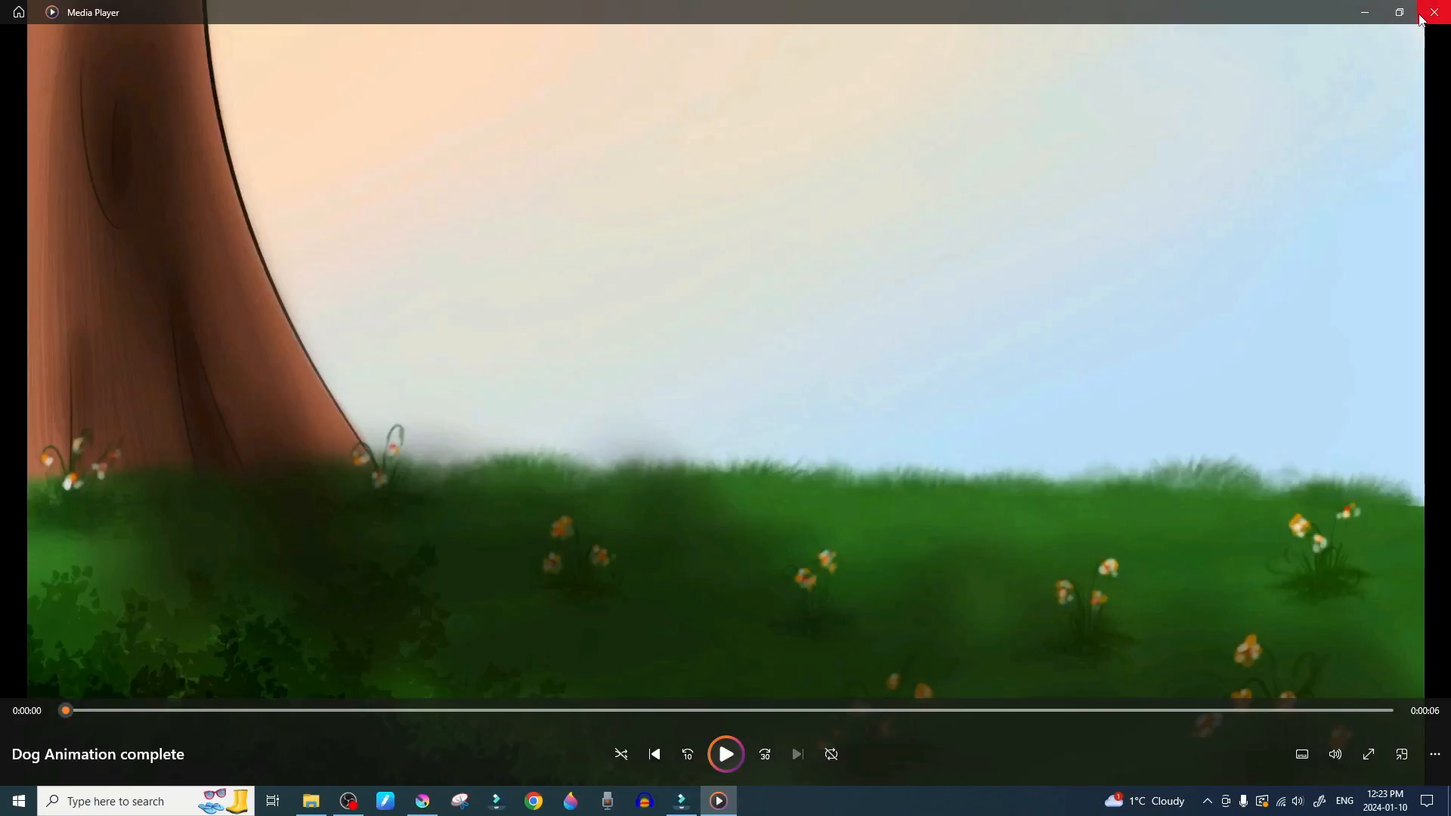
left_click(1434, 12)
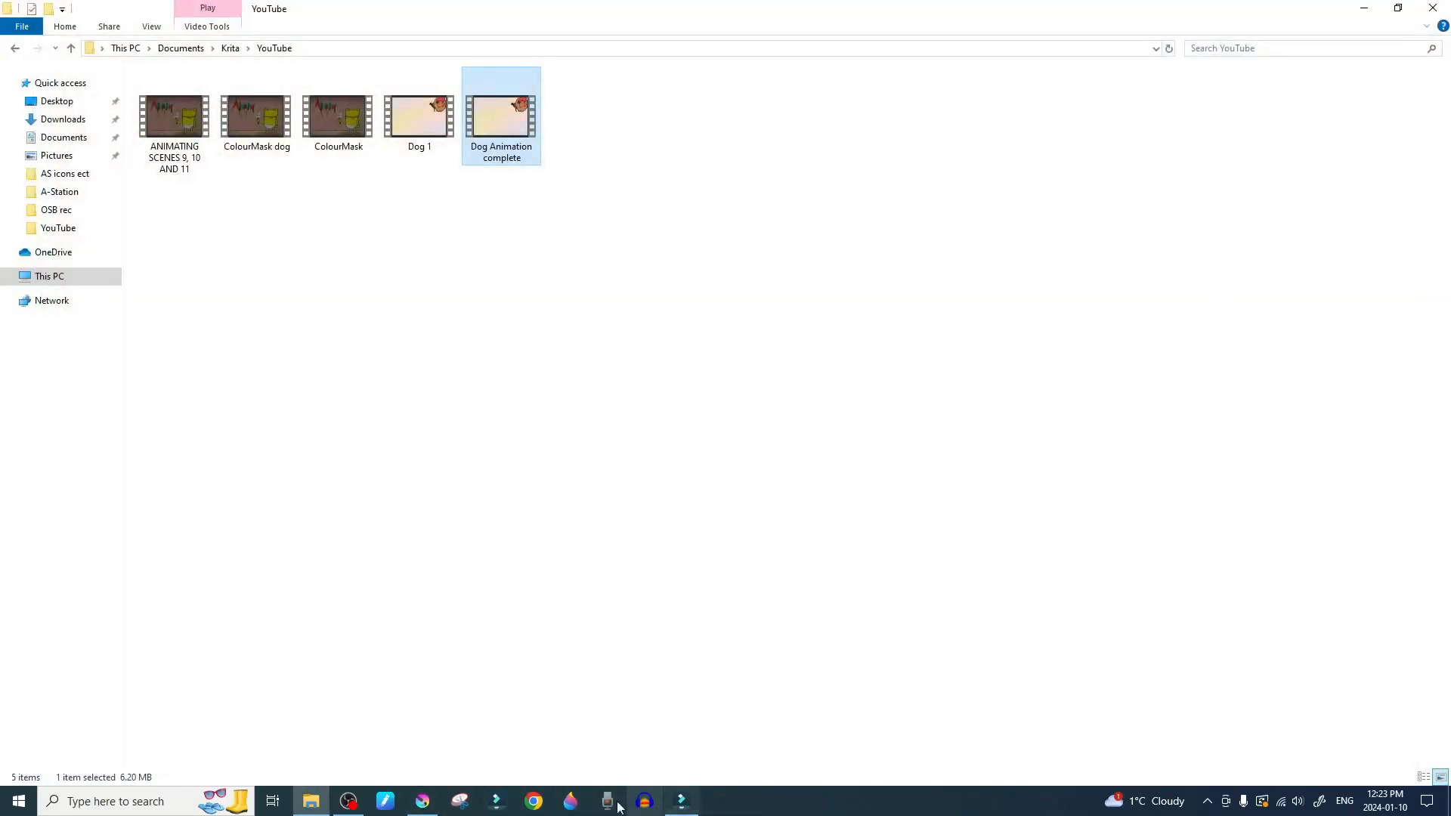
Step: Return to Krita and examine the dog, the foreground grass and the sky at frame 128 up close
left_click(425, 803)
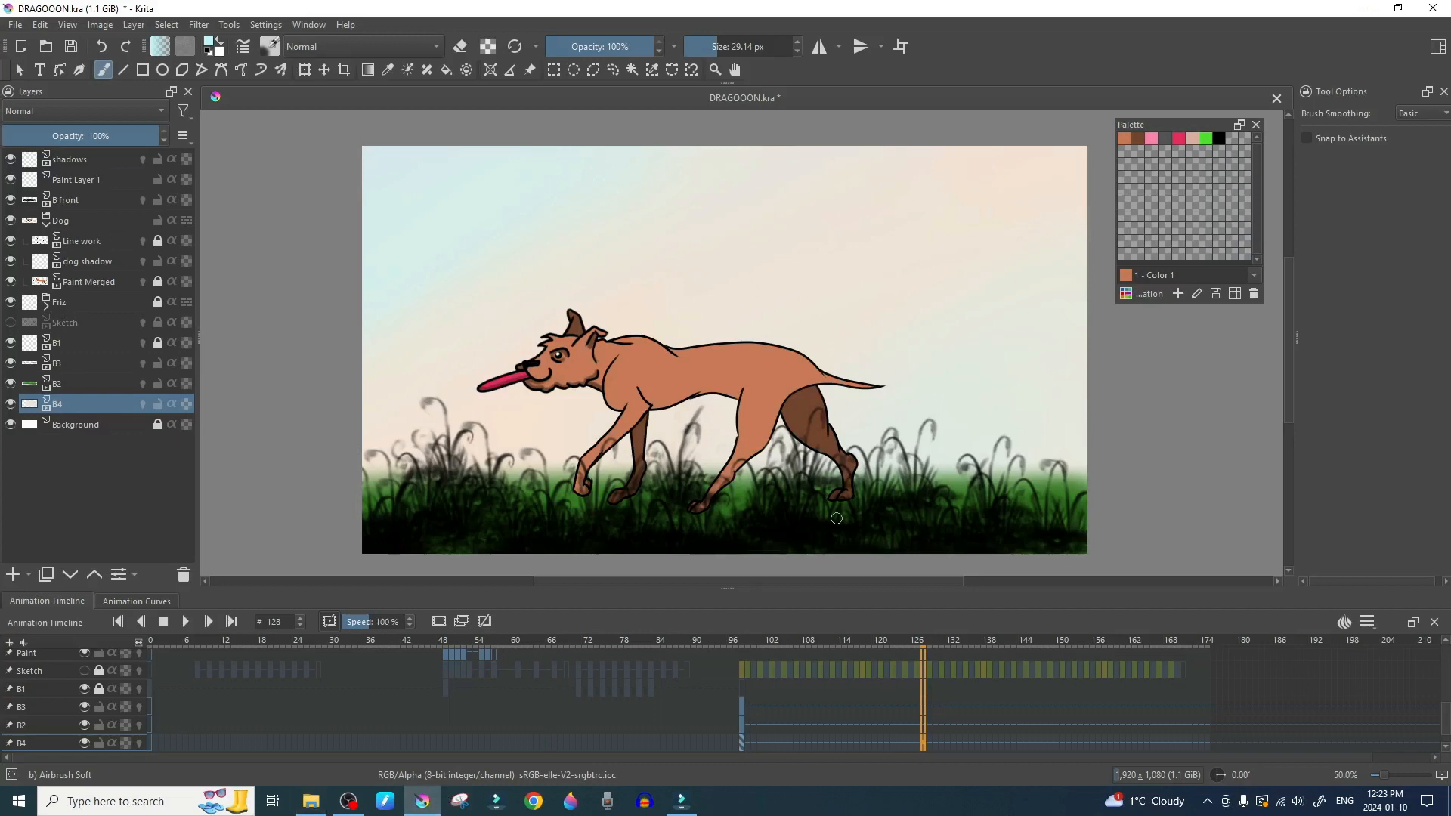
scroll(838, 517, "down", 2)
scroll(839, 518, "up", 2)
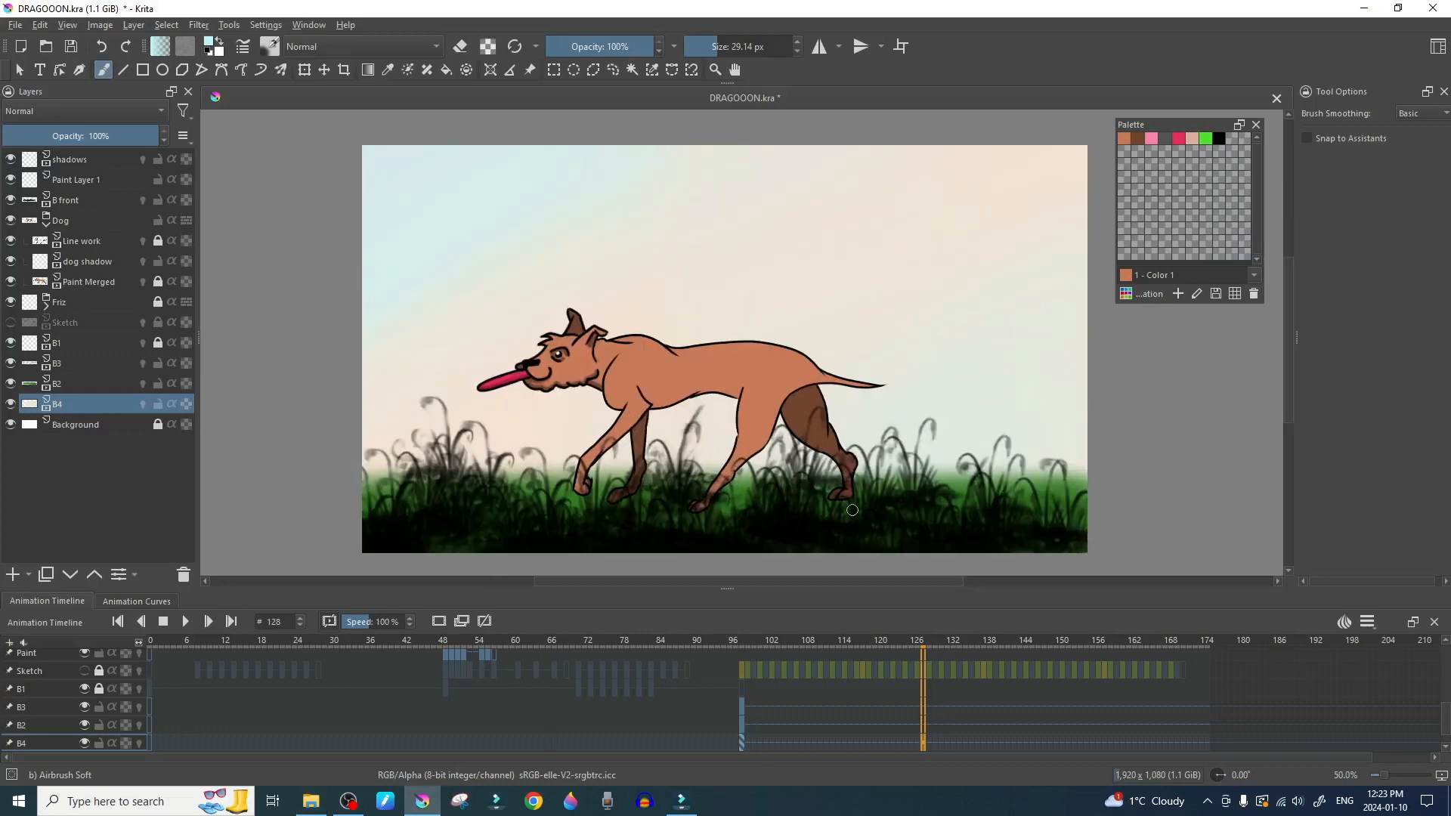
scroll(863, 482, "up", 1)
scroll(861, 481, "down", 1)
mouse_move(850, 481)
left_mouse_down()
mouse_move(894, 472)
mouse_move(852, 480)
left_mouse_up()
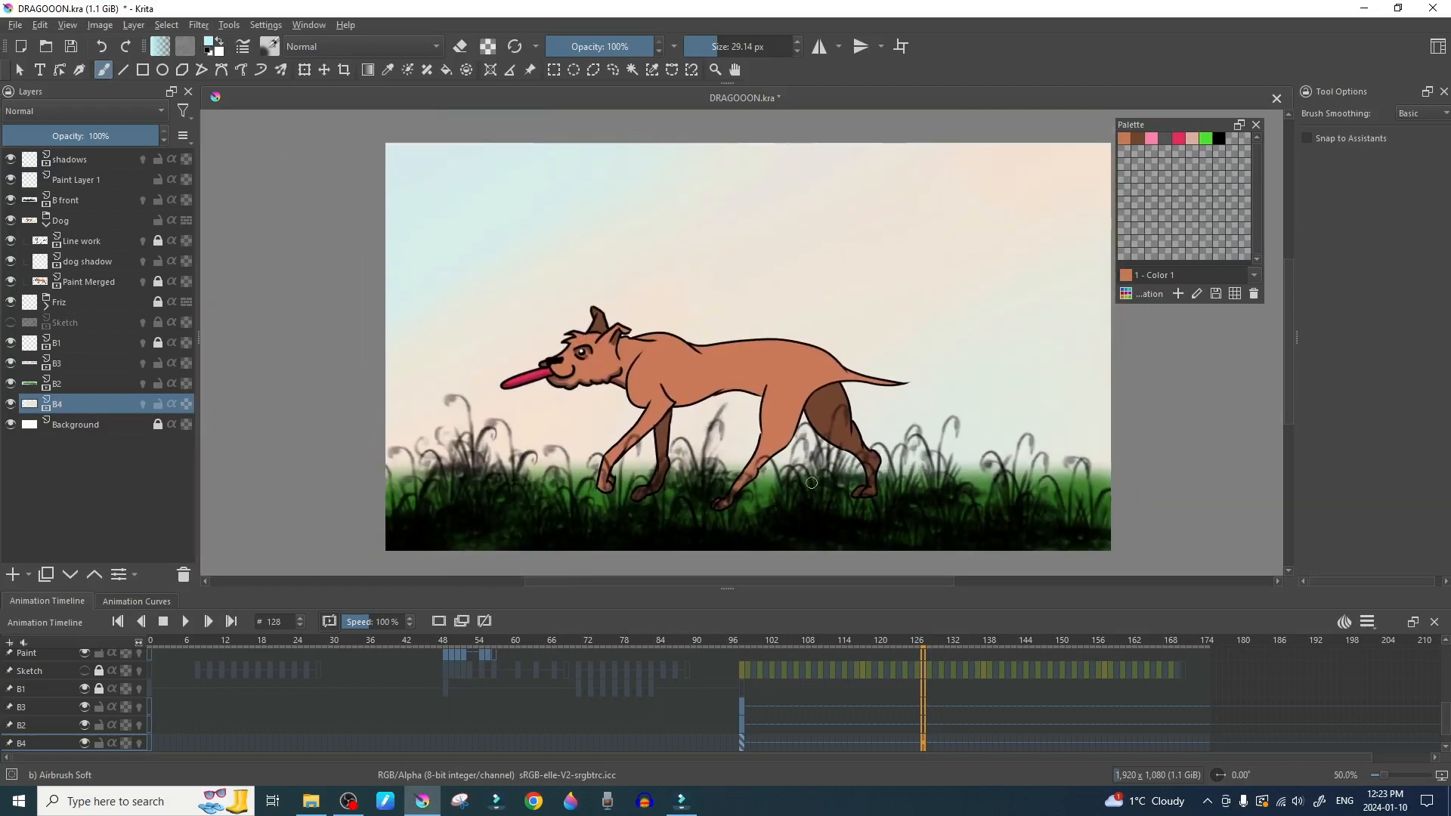
scroll(812, 483, "up", 1)
scroll(812, 483, "down", 1)
scroll(982, 408, "up", 3)
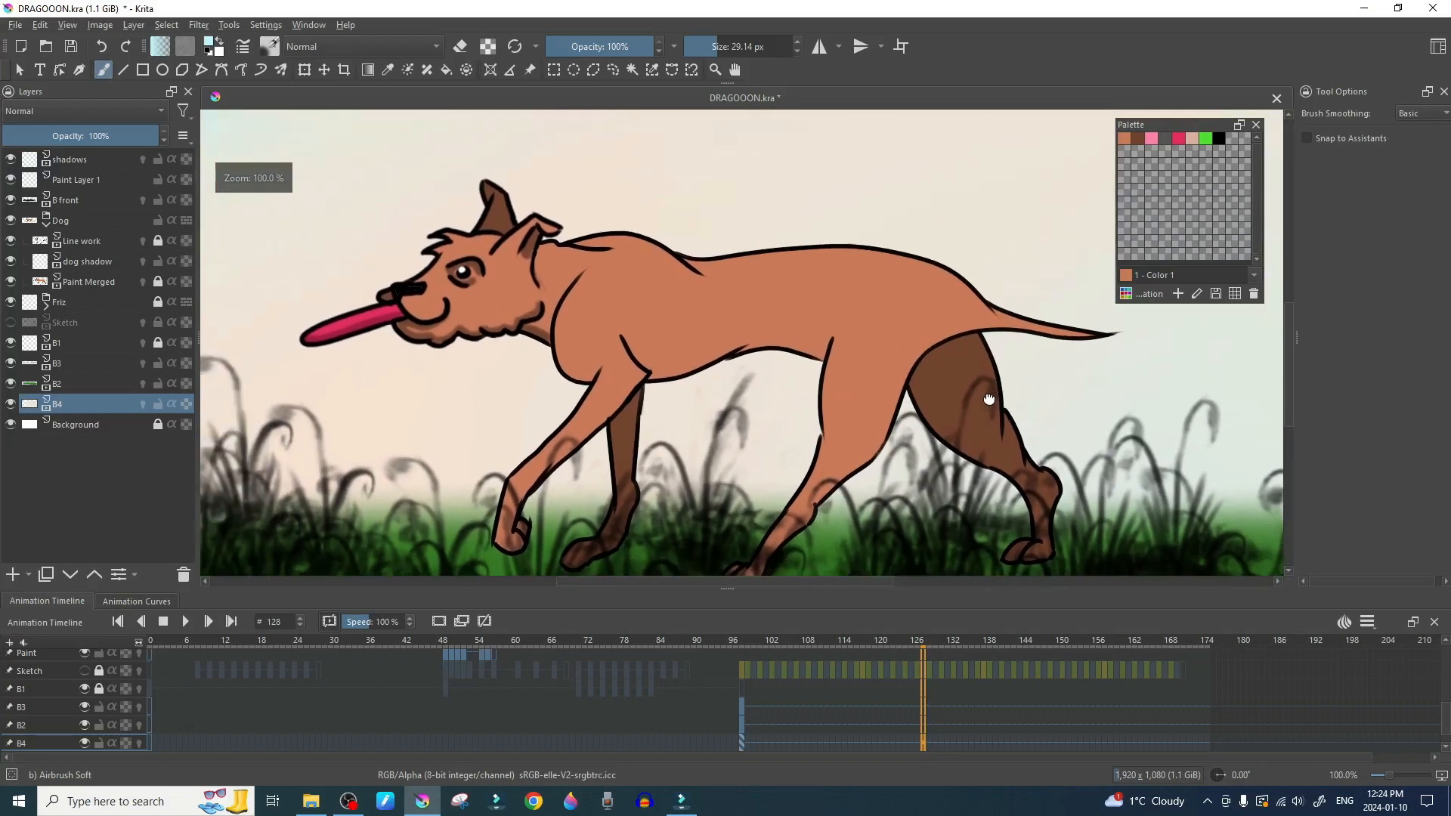
scroll(972, 396, "down", 1)
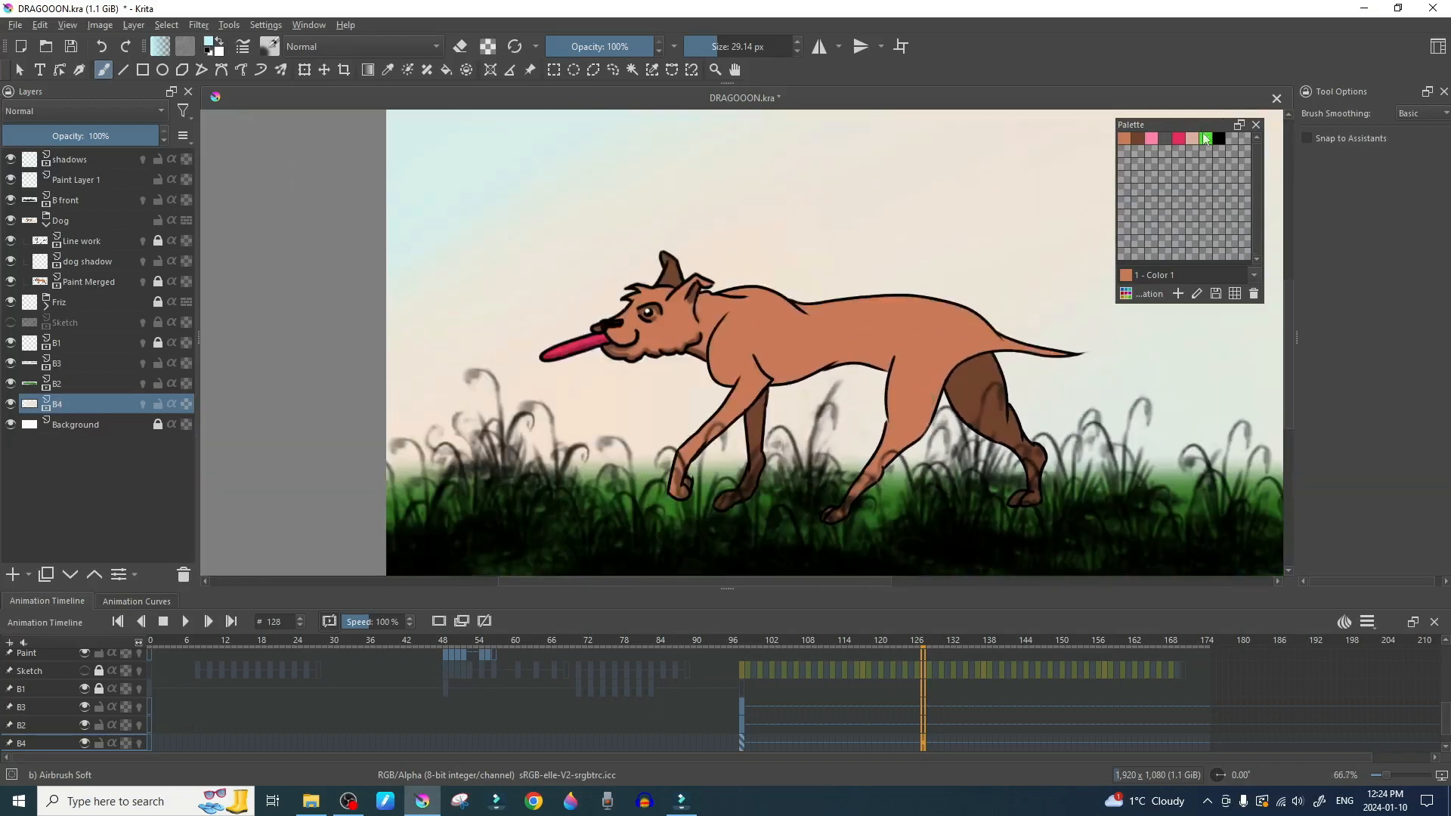